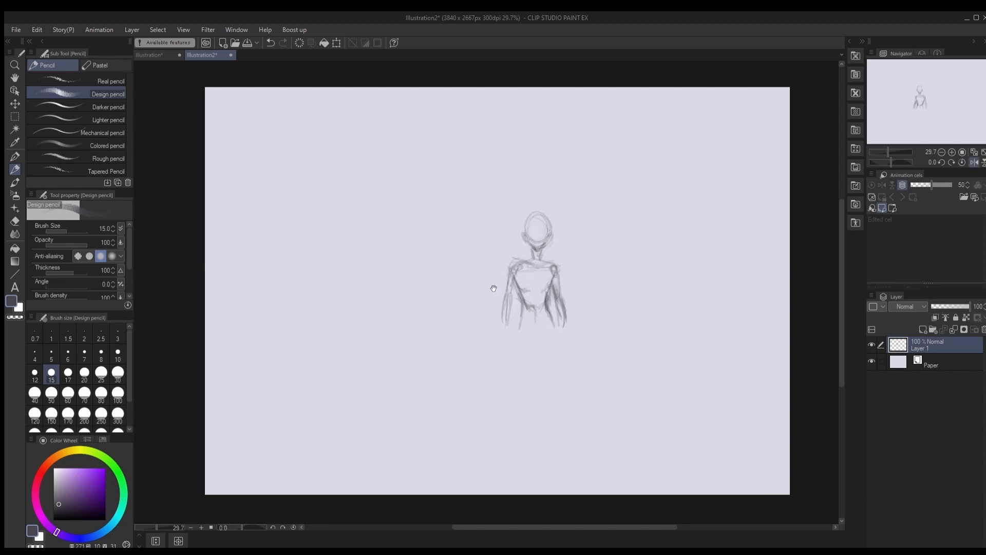
# Step: Set the Design pencil's brush size to 10 and reinforce the figure's waist and arm lines, mirroring the canvas to check proportions
pyautogui.moveTo(493, 288); pyautogui.dragTo(316, 280)
pyautogui.click(117, 355)
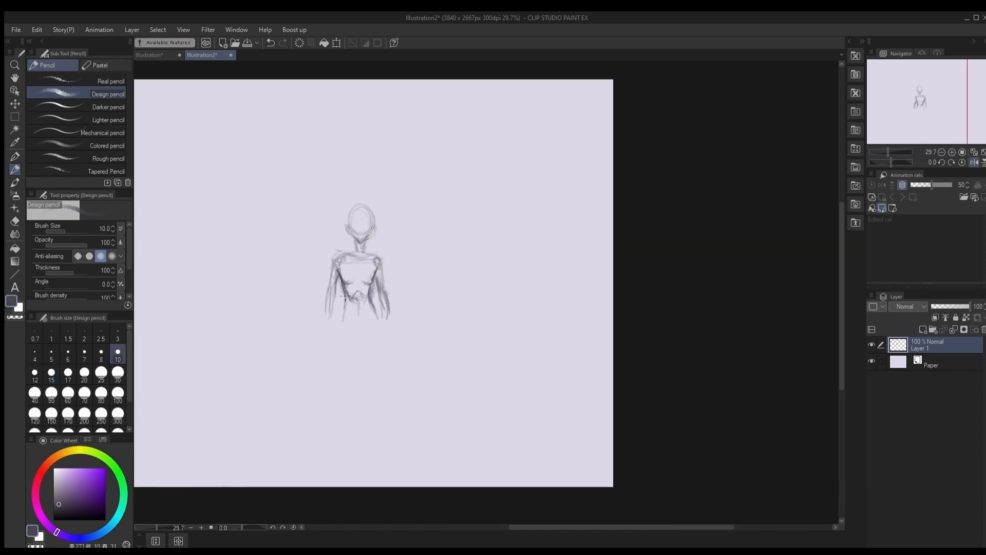
pyautogui.moveTo(344, 297)
pyautogui.mouseDown()
pyautogui.moveTo(339, 326)
pyautogui.moveTo(358, 317)
pyautogui.mouseUp()
pyautogui.click(974, 163)
pyautogui.moveTo(401, 266)
pyautogui.mouseDown()
pyautogui.moveTo(381, 237)
pyautogui.moveTo(375, 242)
pyautogui.moveTo(383, 222)
pyautogui.moveTo(359, 233)
pyautogui.moveTo(366, 260)
pyautogui.moveTo(370, 252)
pyautogui.moveTo(348, 261)
pyautogui.moveTo(343, 304)
pyautogui.mouseUp()
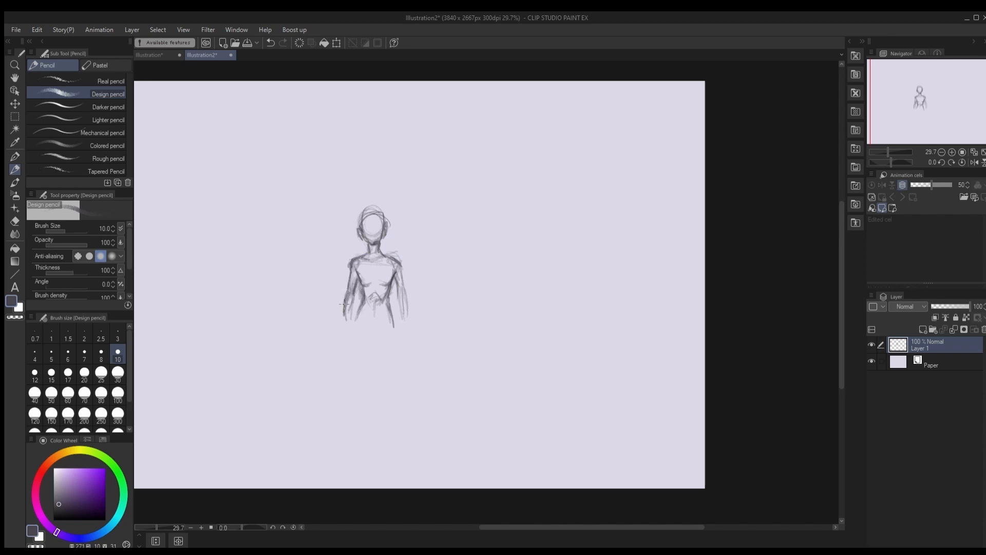
# Step: Sketch the figure's hips, hands, long legs and feet, with rough ground strokes underneath
pyautogui.moveTo(398, 282)
pyautogui.mouseDown()
pyautogui.moveTo(405, 307)
pyautogui.moveTo(398, 255)
pyautogui.moveTo(379, 255)
pyautogui.moveTo(363, 318)
pyautogui.moveTo(373, 333)
pyautogui.moveTo(358, 311)
pyautogui.moveTo(370, 338)
pyautogui.mouseUp()
pyautogui.moveTo(357, 317)
pyautogui.mouseDown()
pyautogui.moveTo(372, 332)
pyautogui.moveTo(366, 422)
pyautogui.mouseUp()
pyautogui.moveTo(349, 339); pyautogui.dragTo(352, 421)
pyautogui.moveTo(377, 334); pyautogui.dragTo(383, 388)
pyautogui.moveTo(394, 328)
pyautogui.mouseDown()
pyautogui.moveTo(389, 374)
pyautogui.moveTo(413, 441)
pyautogui.mouseUp()
pyautogui.moveTo(353, 422); pyautogui.dragTo(336, 432)
pyautogui.moveTo(402, 318)
pyautogui.mouseDown()
pyautogui.moveTo(401, 334)
pyautogui.moveTo(342, 344)
pyautogui.mouseUp()
pyautogui.moveTo(350, 327)
pyautogui.mouseDown()
pyautogui.moveTo(348, 348)
pyautogui.moveTo(379, 361)
pyautogui.moveTo(366, 381)
pyautogui.mouseUp()
pyautogui.moveTo(355, 348); pyautogui.dragTo(362, 368)
pyautogui.moveTo(390, 341)
pyautogui.mouseDown()
pyautogui.moveTo(355, 347)
pyautogui.moveTo(391, 381)
pyautogui.mouseUp()
pyautogui.moveTo(383, 376)
pyautogui.mouseDown()
pyautogui.moveTo(389, 406)
pyautogui.moveTo(344, 437)
pyautogui.mouseUp()
pyautogui.moveTo(364, 426)
pyautogui.mouseDown()
pyautogui.moveTo(343, 433)
pyautogui.moveTo(366, 424)
pyautogui.mouseUp()
pyautogui.moveTo(362, 436)
pyautogui.mouseDown()
pyautogui.moveTo(379, 424)
pyautogui.moveTo(386, 447)
pyautogui.mouseUp()
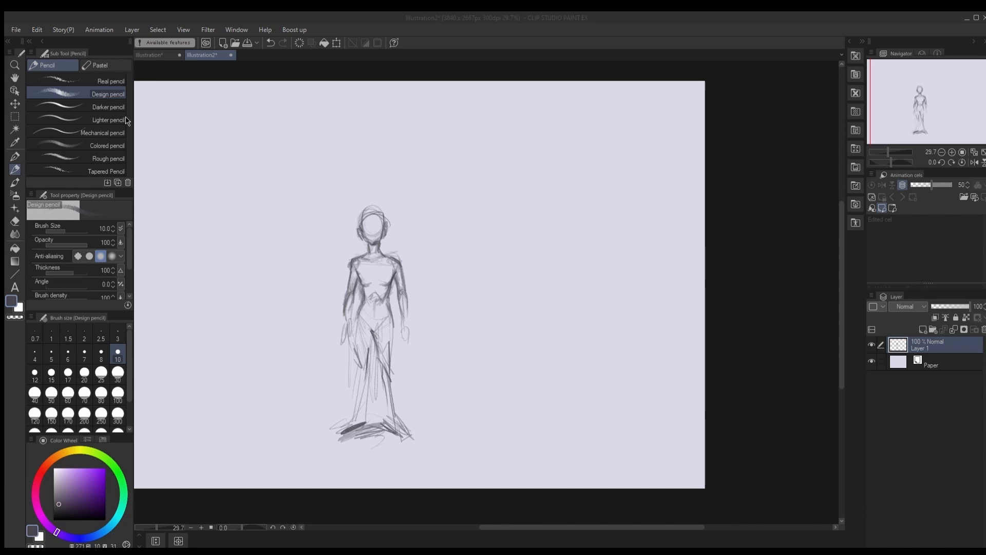
# Step: Save the illustration under the file name Fynn
pyautogui.write('Fynn')
pyautogui.press('Return')
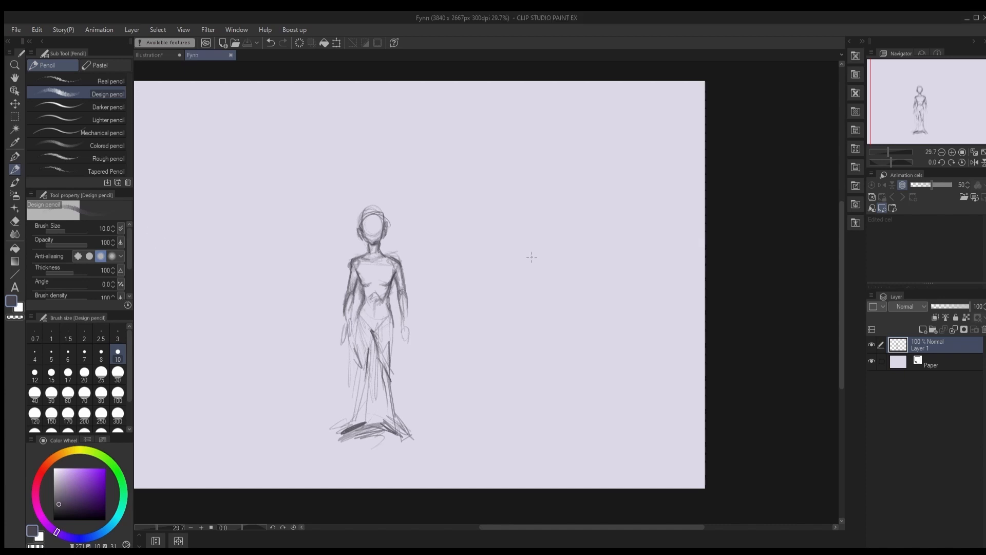
pyautogui.click(410, 288)
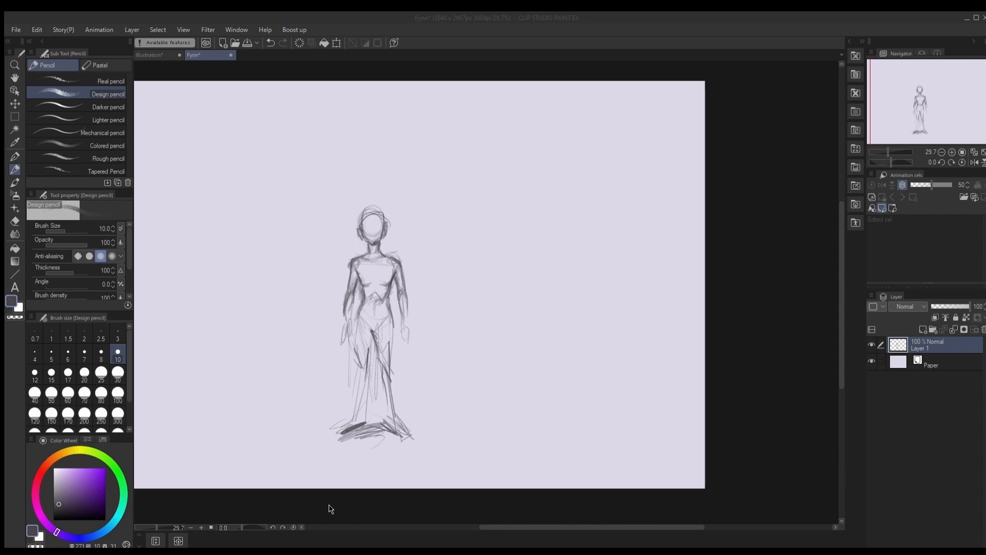
# Step: Move the sketched figure up and left on the canvas and lower its layer opacity to 46%
pyautogui.click(469, 106)
pyautogui.scroll(1, 365, 320)
pyautogui.moveTo(365, 320); pyautogui.dragTo(462, 332)
pyautogui.hotkey('ctrl', 't')
pyautogui.moveTo(461, 333); pyautogui.dragTo(412, 306)
pyautogui.press('Return')
pyautogui.scroll(1, 412, 252)
pyautogui.moveTo(968, 307); pyautogui.dragTo(949, 307)
pyautogui.scroll(-5, 362, 252)
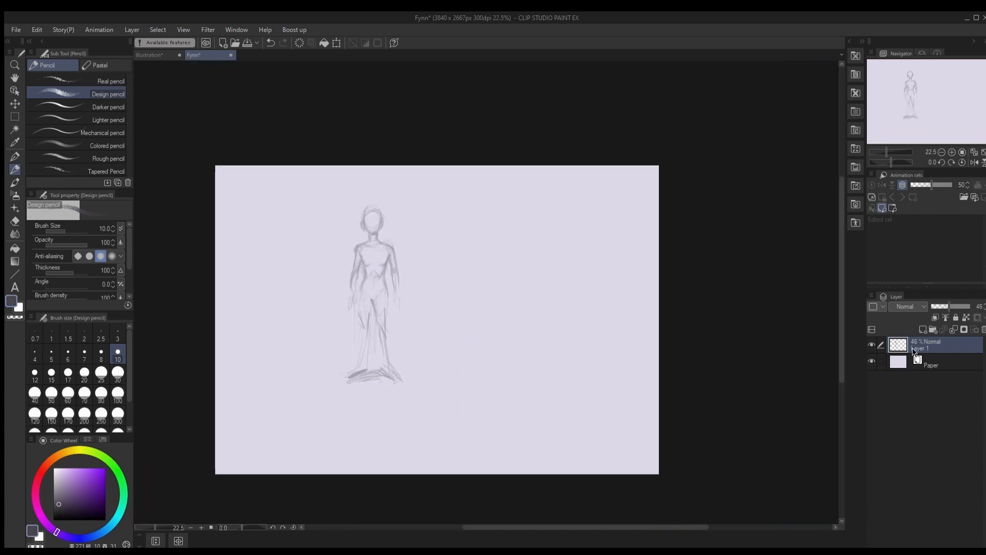
# Step: Reposition the figure and place a duplicate of its layer beside it
pyautogui.hotkey('ctrl', 't')
pyautogui.moveTo(375, 292); pyautogui.dragTo(457, 273)
pyautogui.press('Return')
pyautogui.click(128, 26)
pyautogui.click(178, 112)
pyautogui.hotkey('ctrl', 't')
pyautogui.press('Return')
# Step: Duplicate the figure layer twice more and line the copies up in a row of four
pyautogui.click(132, 29)
pyautogui.click(179, 112)
pyautogui.hotkey('ctrl', 't')
pyautogui.press('Return')
pyautogui.click(178, 112)
pyautogui.hotkey('ctrl', 't')
pyautogui.press('Return')
# Step: Merge the four figure layers into one and shift the row toward the canvas centre
pyautogui.scroll(-2, 559, 290)
pyautogui.keyDown('shift'); pyautogui.click(921, 396); pyautogui.keyUp('shift')
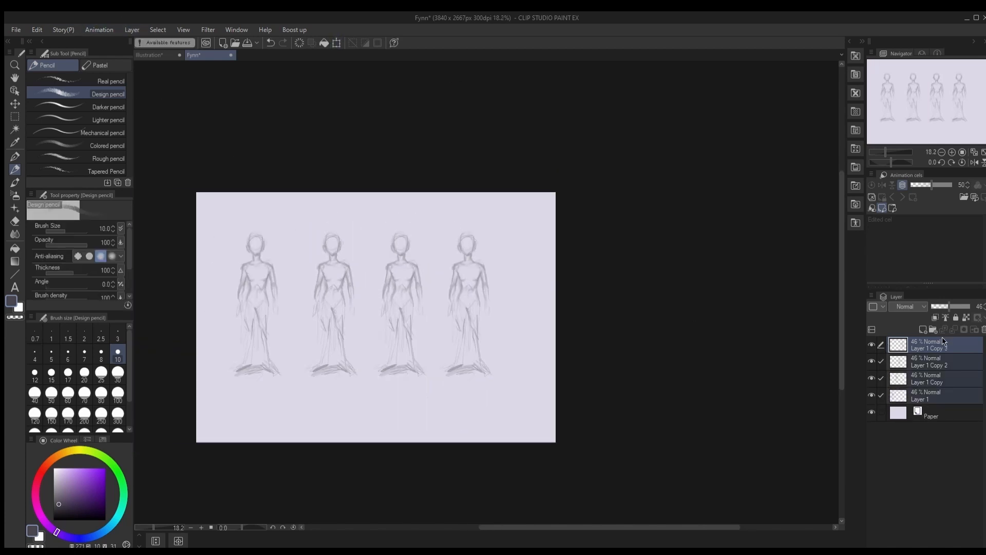
pyautogui.hotkey('alt', 'shift', 'e')
pyautogui.hotkey('ctrl', 't')
pyautogui.moveTo(414, 288); pyautogui.dragTo(430, 288)
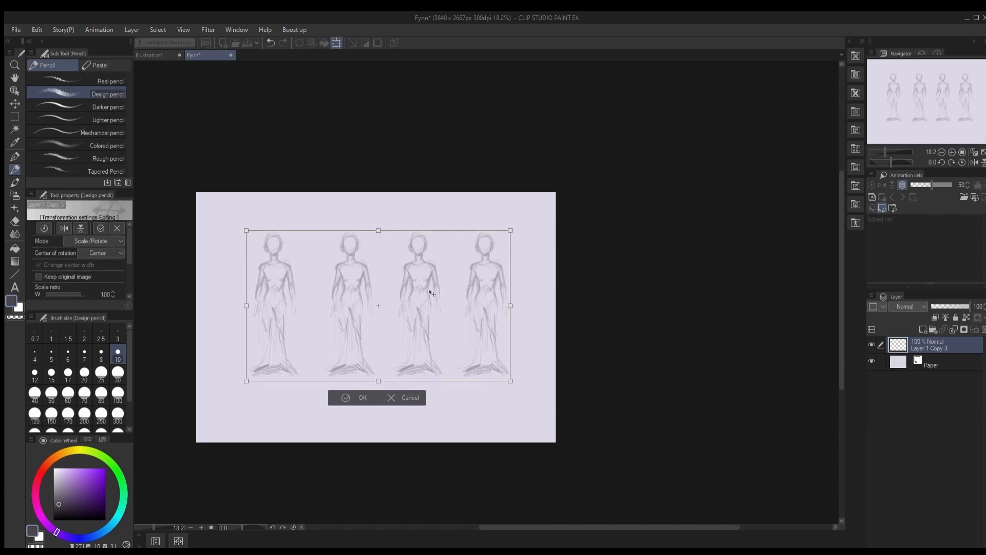
pyautogui.press('Return')
# Step: Reduce the pencil size to 6 and draw the first figure's jaw line and the hair beside the ear
pyautogui.scroll(4, 255, 216)
pyautogui.moveTo(313, 336)
pyautogui.mouseDown()
pyautogui.moveTo(300, 270)
pyautogui.moveTo(400, 293)
pyautogui.mouseUp()
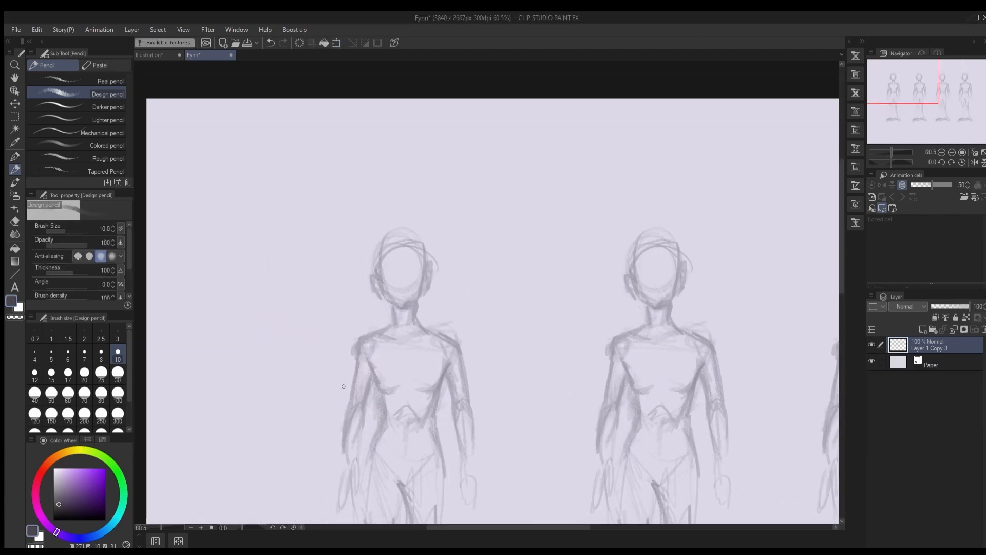
pyautogui.press('[')
pyautogui.press('[')
pyautogui.press('[')
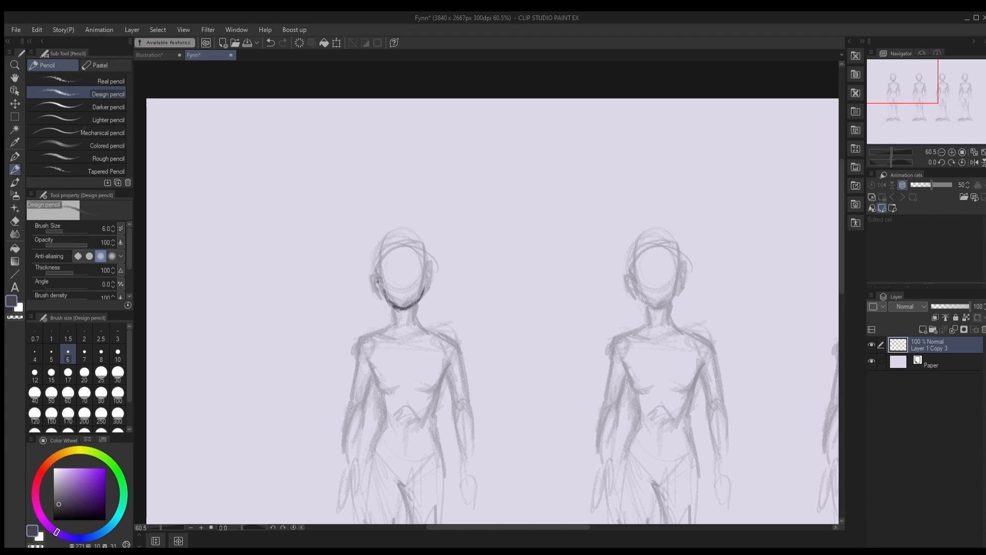
pyautogui.moveTo(378, 249); pyautogui.dragTo(365, 278)
pyautogui.moveTo(375, 250)
pyautogui.mouseDown()
pyautogui.moveTo(364, 288)
pyautogui.moveTo(374, 286)
pyautogui.mouseUp()
pyautogui.moveTo(370, 282); pyautogui.dragTo(375, 297)
# Step: Sketch spiky hair tufts over the first figure's head and a slanted fringe across the forehead
pyautogui.moveTo(389, 241); pyautogui.dragTo(362, 256)
pyautogui.moveTo(413, 246)
pyautogui.mouseDown()
pyautogui.moveTo(434, 239)
pyautogui.moveTo(441, 259)
pyautogui.mouseUp()
pyautogui.moveTo(403, 233)
pyautogui.mouseDown()
pyautogui.moveTo(388, 246)
pyautogui.moveTo(445, 236)
pyautogui.mouseUp()
pyautogui.moveTo(427, 245); pyautogui.dragTo(444, 268)
pyautogui.moveTo(431, 262)
pyautogui.mouseDown()
pyautogui.moveTo(436, 279)
pyautogui.moveTo(410, 283)
pyautogui.mouseUp()
pyautogui.moveTo(395, 263)
pyautogui.mouseDown()
pyautogui.moveTo(420, 287)
pyautogui.moveTo(427, 280)
pyautogui.mouseUp()
pyautogui.moveTo(394, 262); pyautogui.dragTo(389, 281)
pyautogui.moveTo(382, 273); pyautogui.dragTo(384, 294)
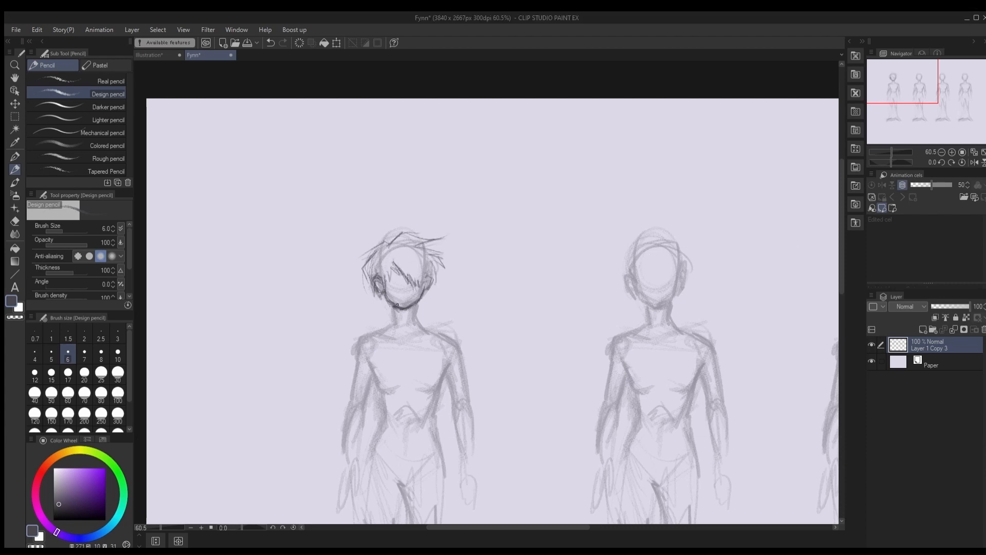
pyautogui.hotkey('ctrl', 'z')
pyautogui.press('x')
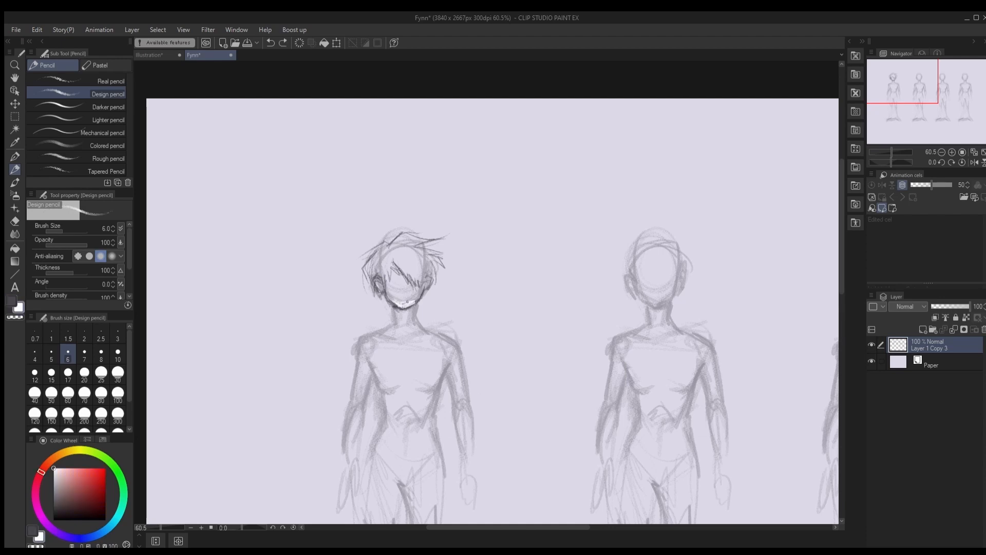
pyautogui.hotkey('ctrl', 'z')
pyautogui.press('x')
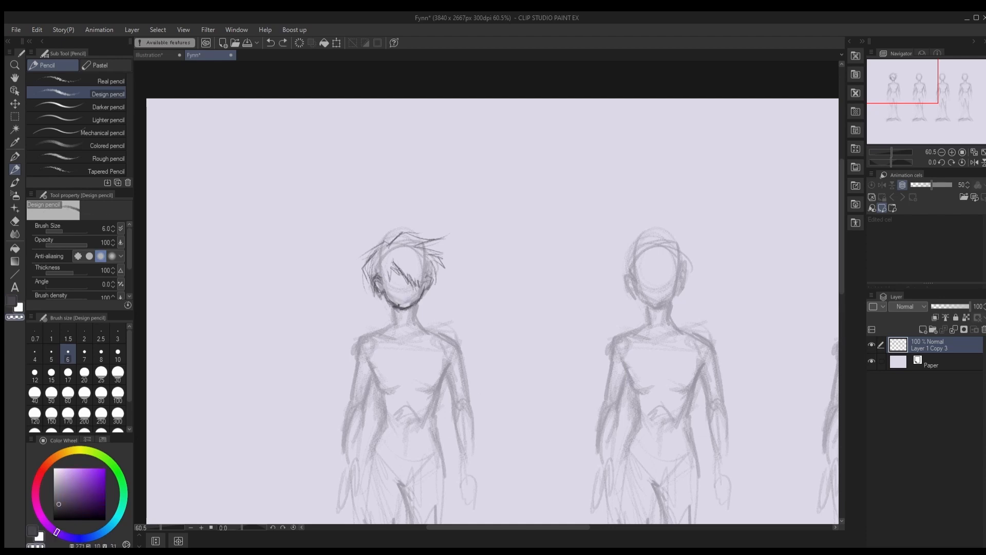
# Step: Draw the first figure's facial features and high collar, and add more strands to the side hair
pyautogui.moveTo(391, 241); pyautogui.dragTo(405, 236)
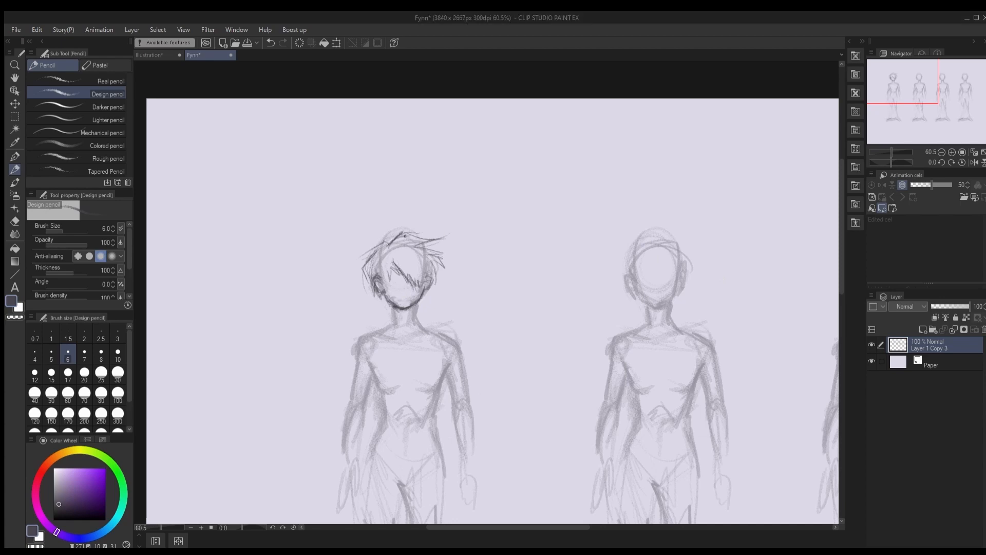
pyautogui.moveTo(390, 281); pyautogui.dragTo(411, 299)
pyautogui.click(975, 161)
pyautogui.moveTo(571, 301)
pyautogui.mouseDown()
pyautogui.moveTo(391, 289)
pyautogui.moveTo(399, 290)
pyautogui.moveTo(377, 310)
pyautogui.moveTo(405, 316)
pyautogui.moveTo(405, 300)
pyautogui.mouseUp()
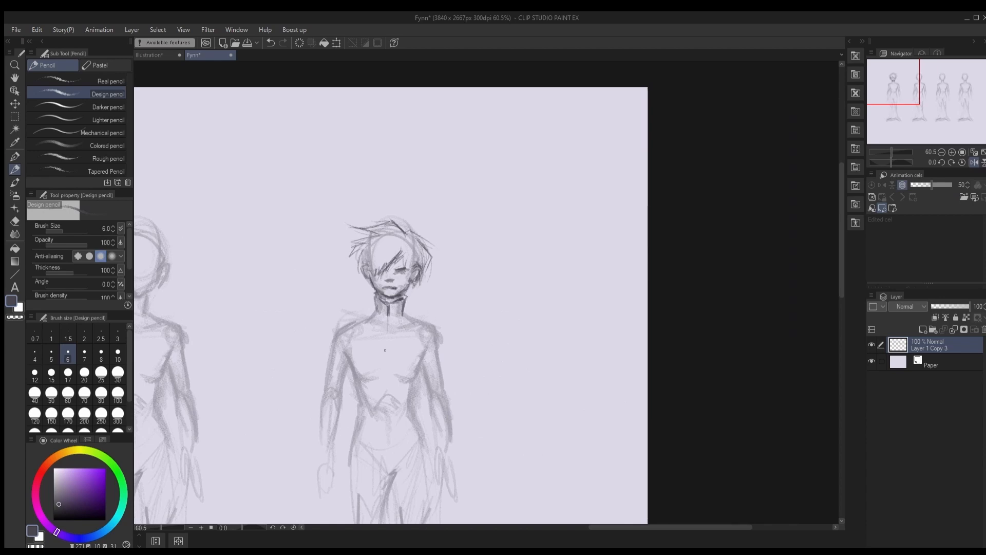
pyautogui.moveTo(362, 245); pyautogui.dragTo(351, 271)
pyautogui.moveTo(359, 266); pyautogui.dragTo(372, 280)
# Step: Outline the first figure's shoulders and arms, adding a long flared sleeve on one arm
pyautogui.moveTo(386, 292)
pyautogui.mouseDown()
pyautogui.moveTo(393, 296)
pyautogui.moveTo(345, 315)
pyautogui.moveTo(380, 301)
pyautogui.moveTo(435, 316)
pyautogui.moveTo(438, 368)
pyautogui.mouseUp()
pyautogui.scroll(-2, 384, 286)
pyautogui.scroll(2, 380, 306)
pyautogui.moveTo(345, 316); pyautogui.dragTo(313, 457)
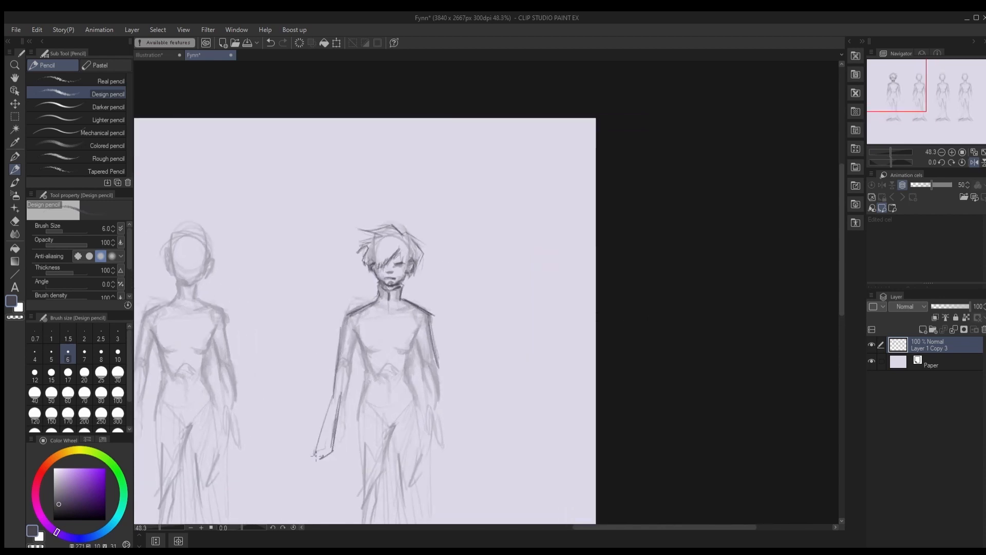
pyautogui.moveTo(341, 398)
pyautogui.mouseDown()
pyautogui.moveTo(307, 461)
pyautogui.moveTo(337, 443)
pyautogui.moveTo(326, 459)
pyautogui.moveTo(358, 344)
pyautogui.moveTo(366, 370)
pyautogui.mouseUp()
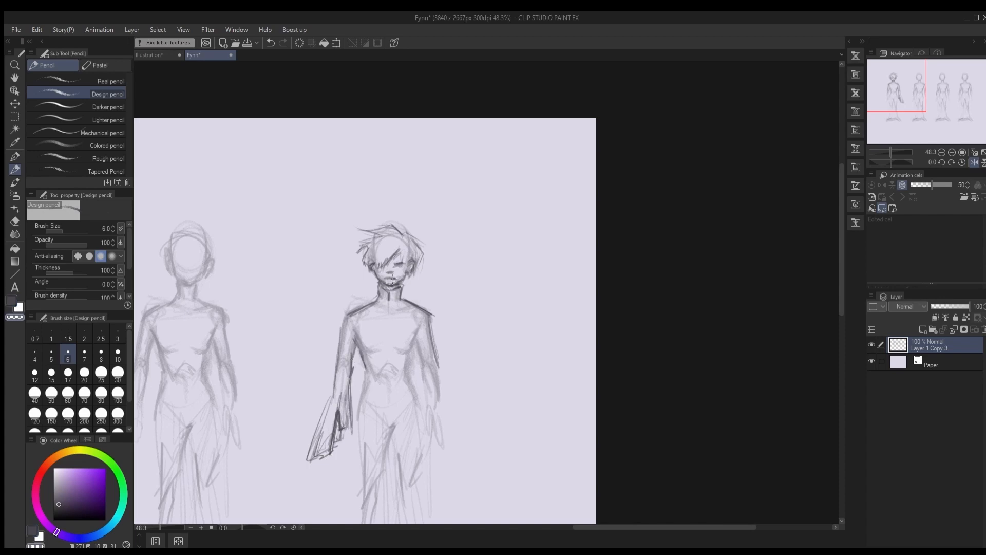
pyautogui.moveTo(363, 353); pyautogui.dragTo(354, 332)
pyautogui.moveTo(353, 332); pyautogui.dragTo(352, 360)
pyautogui.scroll(-5, 422, 349)
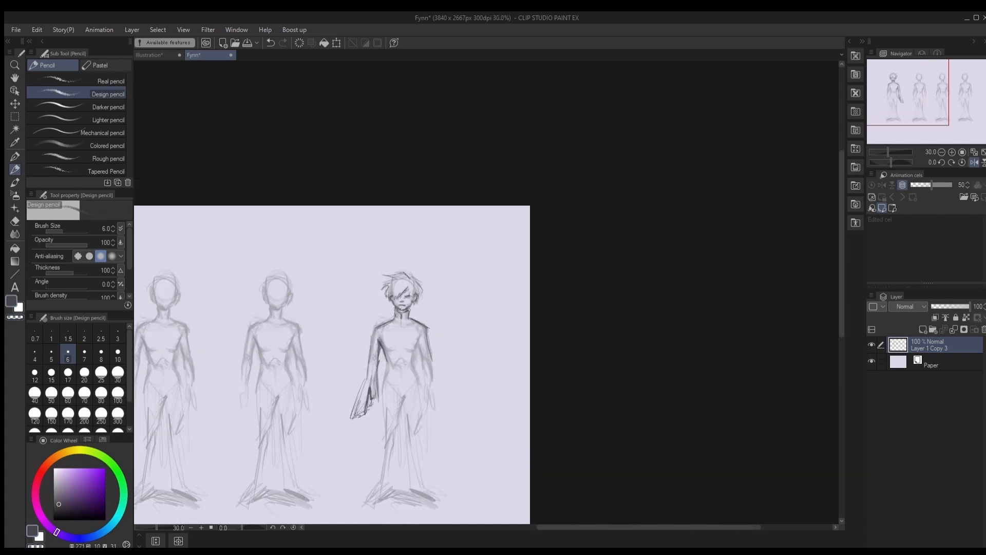
# Step: Restore the unmirrored view, mark the lower chest edges and draw a pointed strip hanging from the collar
pyautogui.click(937, 20)
pyautogui.scroll(6, 432, 330)
pyautogui.press('h')
pyautogui.moveTo(544, 334)
pyautogui.mouseDown()
pyautogui.moveTo(524, 308)
pyautogui.moveTo(345, 248)
pyautogui.moveTo(380, 281)
pyautogui.moveTo(379, 297)
pyautogui.mouseUp()
pyautogui.moveTo(414, 276)
pyautogui.mouseDown()
pyautogui.moveTo(424, 293)
pyautogui.moveTo(421, 283)
pyautogui.mouseUp()
pyautogui.moveTo(369, 264)
pyautogui.mouseDown()
pyautogui.moveTo(424, 275)
pyautogui.moveTo(375, 275)
pyautogui.mouseUp()
pyautogui.moveTo(393, 213); pyautogui.dragTo(404, 255)
pyautogui.moveTo(405, 247); pyautogui.dragTo(399, 259)
# Step: Draw the matching flared sleeve on the first figure's other arm
pyautogui.moveTo(358, 287); pyautogui.dragTo(354, 349)
pyautogui.moveTo(333, 306)
pyautogui.mouseDown()
pyautogui.moveTo(327, 395)
pyautogui.moveTo(310, 410)
pyautogui.mouseUp()
pyautogui.moveTo(339, 280)
pyautogui.mouseDown()
pyautogui.moveTo(319, 403)
pyautogui.moveTo(352, 382)
pyautogui.mouseUp()
pyautogui.moveTo(351, 381); pyautogui.dragTo(340, 404)
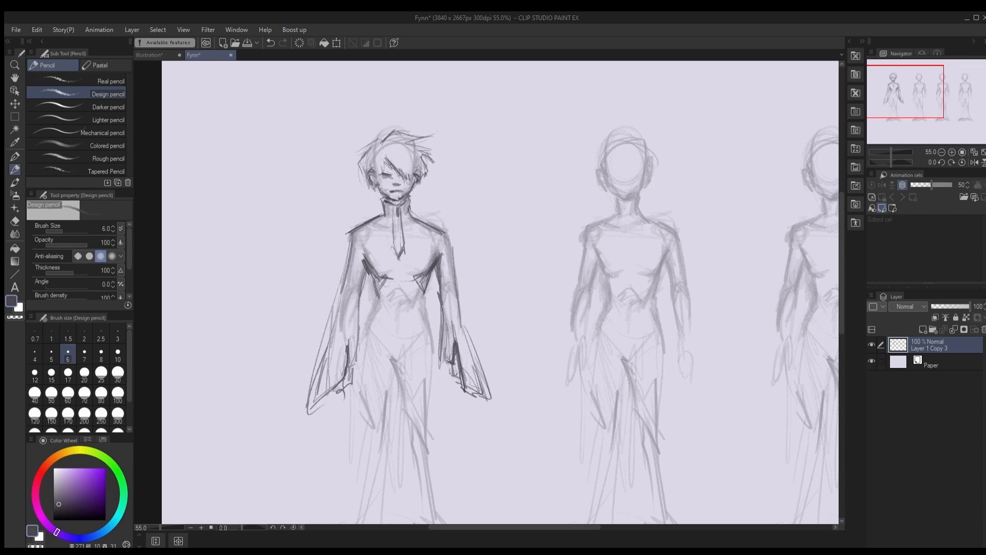
# Step: Darken the first figure's hair strands and the area around the eyes
pyautogui.moveTo(359, 148); pyautogui.dragTo(368, 169)
pyautogui.moveTo(368, 174)
pyautogui.mouseDown()
pyautogui.moveTo(387, 173)
pyautogui.moveTo(376, 179)
pyautogui.mouseUp()
pyautogui.moveTo(403, 170); pyautogui.dragTo(418, 171)
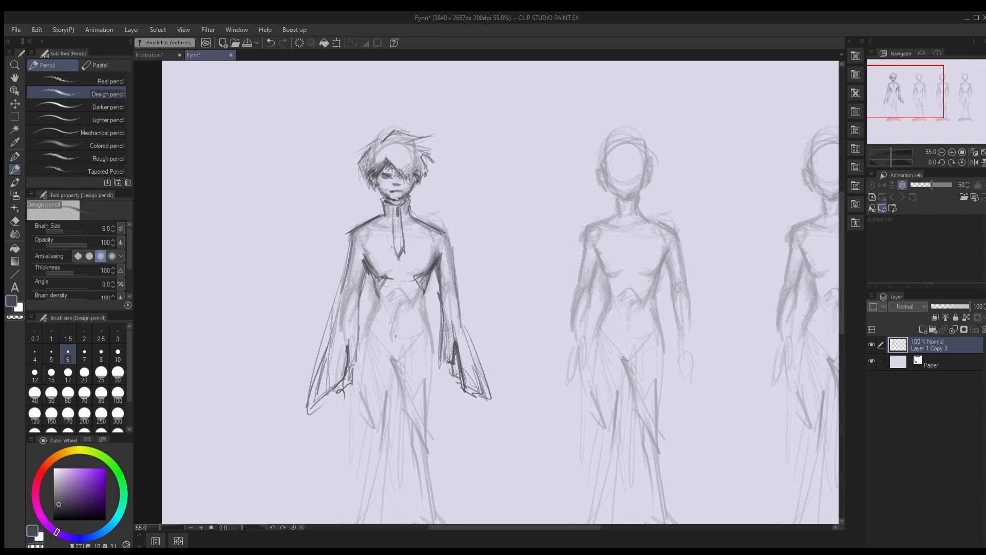
# Step: Sketch the hem of the top under the chest and the sides and shading of the waist
pyautogui.moveTo(378, 300); pyautogui.dragTo(366, 325)
pyautogui.moveTo(376, 275); pyautogui.dragTo(359, 368)
pyautogui.moveTo(429, 277); pyautogui.dragTo(424, 318)
pyautogui.moveTo(389, 278); pyautogui.dragTo(412, 273)
pyautogui.moveTo(411, 275)
pyautogui.mouseDown()
pyautogui.moveTo(382, 299)
pyautogui.moveTo(392, 341)
pyautogui.mouseUp()
pyautogui.press('x')
pyautogui.hotkey('ctrl', 'z')
pyautogui.press('c')
pyautogui.press('c')
# Step: Draw the waistband and the long flaring side edge of the lower garment, undoing the last few strokes
pyautogui.moveTo(374, 290); pyautogui.dragTo(362, 345)
pyautogui.moveTo(355, 381); pyautogui.dragTo(344, 439)
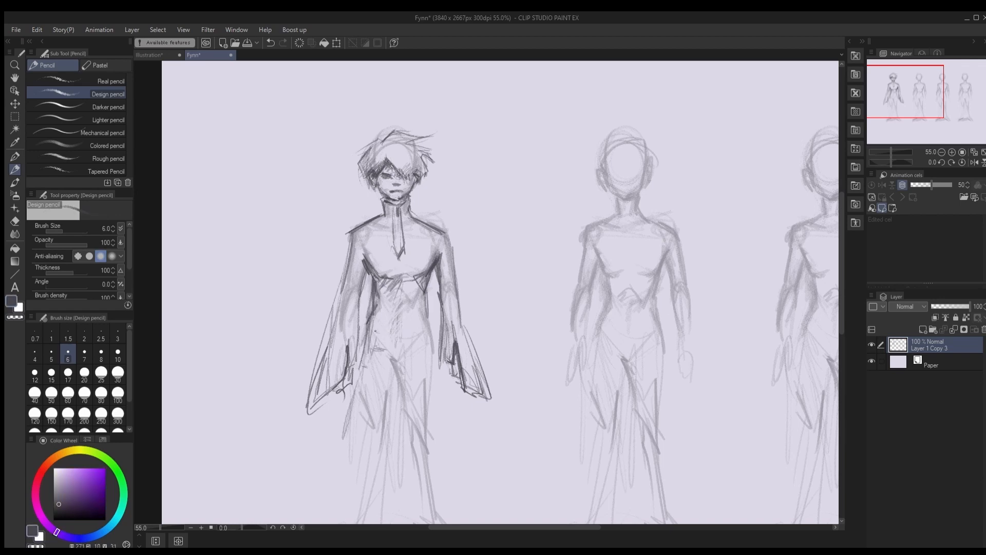
pyautogui.moveTo(375, 331)
pyautogui.mouseDown()
pyautogui.moveTo(426, 337)
pyautogui.moveTo(425, 326)
pyautogui.mouseUp()
pyautogui.moveTo(377, 334)
pyautogui.mouseDown()
pyautogui.moveTo(426, 326)
pyautogui.moveTo(354, 395)
pyautogui.mouseUp()
pyautogui.moveTo(430, 314)
pyautogui.mouseDown()
pyautogui.moveTo(446, 426)
pyautogui.moveTo(421, 303)
pyautogui.mouseUp()
pyautogui.moveTo(375, 237)
pyautogui.mouseDown()
pyautogui.moveTo(334, 386)
pyautogui.moveTo(355, 394)
pyautogui.mouseUp()
pyautogui.moveTo(340, 382); pyautogui.dragTo(359, 316)
pyautogui.moveTo(385, 216)
pyautogui.mouseDown()
pyautogui.moveTo(374, 257)
pyautogui.moveTo(441, 247)
pyautogui.moveTo(449, 199)
pyautogui.moveTo(443, 224)
pyautogui.mouseUp()
pyautogui.hotkey('ctrl', 'z')
pyautogui.hotkey('ctrl', 'z')
pyautogui.hotkey('ctrl', 'z')
pyautogui.hotkey('ctrl', 'z')
pyautogui.hotkey('ctrl', 'z')
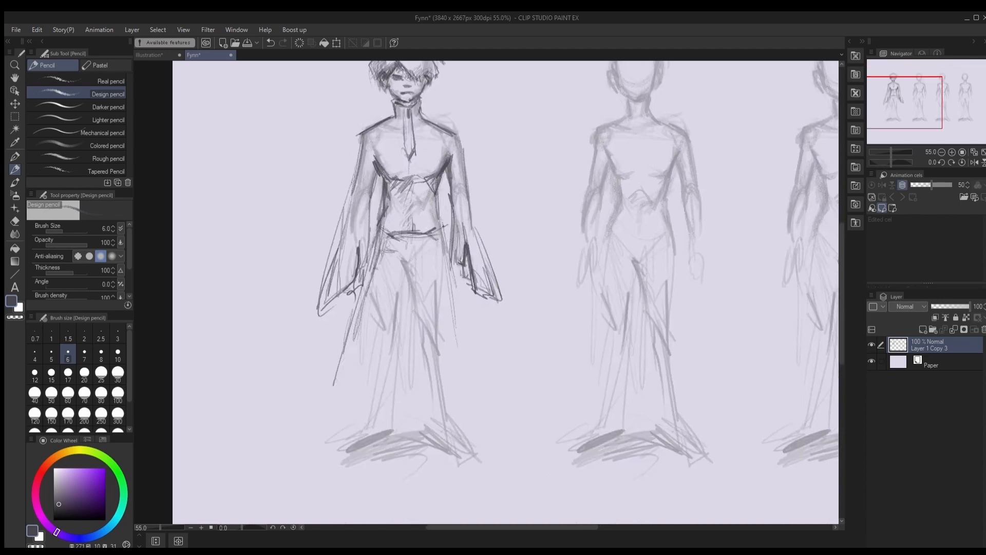
# Step: Draw the lower garment's flared edges and hem around shin height, and hatch the folds between the legs
pyautogui.moveTo(442, 295); pyautogui.dragTo(469, 374)
pyautogui.moveTo(362, 295); pyautogui.dragTo(345, 385)
pyautogui.moveTo(355, 382); pyautogui.dragTo(427, 393)
pyautogui.moveTo(408, 259); pyautogui.dragTo(393, 377)
pyautogui.moveTo(419, 272)
pyautogui.mouseDown()
pyautogui.moveTo(408, 297)
pyautogui.moveTo(423, 384)
pyautogui.mouseUp()
# Step: Define the hip, the garment's side and the trouser leg down to its cuff at the ankle
pyautogui.moveTo(443, 225)
pyautogui.mouseDown()
pyautogui.moveTo(439, 363)
pyautogui.moveTo(421, 251)
pyautogui.mouseUp()
pyautogui.moveTo(440, 212)
pyautogui.mouseDown()
pyautogui.moveTo(431, 257)
pyautogui.moveTo(458, 329)
pyautogui.mouseUp()
pyautogui.moveTo(440, 277); pyautogui.dragTo(437, 407)
pyautogui.moveTo(414, 309); pyautogui.dragTo(426, 411)
pyautogui.moveTo(425, 419); pyautogui.dragTo(452, 393)
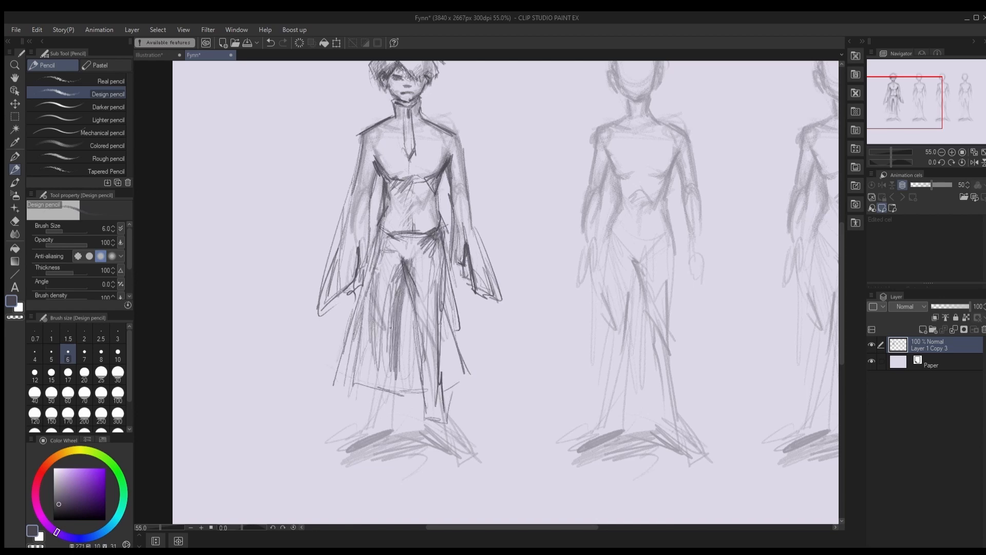
# Step: Enlarge the pencil considerably and shade the first figure's trouser legs with broad strokes
pyautogui.scroll(-2, 390, 327)
pyautogui.moveTo(386, 309)
pyautogui.mouseDown()
pyautogui.moveTo(362, 409)
pyautogui.moveTo(374, 396)
pyautogui.moveTo(364, 403)
pyautogui.mouseUp()
pyautogui.press(']')
pyautogui.press(']')
pyautogui.press(']')
pyautogui.press(']')
pyautogui.press(']')
pyautogui.press(']')
pyautogui.press(']')
pyautogui.press(']')
pyautogui.press(']')
pyautogui.press(']')
pyautogui.press(']')
pyautogui.press(']')
pyautogui.press(']')
pyautogui.moveTo(400, 308); pyautogui.dragTo(388, 380)
pyautogui.moveTo(396, 285)
pyautogui.mouseDown()
pyautogui.moveTo(382, 406)
pyautogui.moveTo(417, 359)
pyautogui.mouseUp()
# Step: Reduce the pencil size slightly and shade the sleeves and the outer sides of the legs
pyautogui.press('[')
pyautogui.press('[')
pyautogui.moveTo(393, 257); pyautogui.dragTo(398, 308)
pyautogui.moveTo(373, 261); pyautogui.dragTo(363, 321)
pyautogui.moveTo(425, 237); pyautogui.dragTo(442, 319)
pyautogui.moveTo(429, 308)
pyautogui.mouseDown()
pyautogui.moveTo(421, 421)
pyautogui.moveTo(442, 426)
pyautogui.mouseUp()
# Step: Draw dark shoes on the first figure and clean up around the ankles with the Hard eraser at size 30
pyautogui.moveTo(360, 419)
pyautogui.mouseDown()
pyautogui.moveTo(431, 414)
pyautogui.moveTo(442, 429)
pyautogui.mouseUp()
pyautogui.moveTo(359, 406)
pyautogui.mouseDown()
pyautogui.moveTo(391, 401)
pyautogui.moveTo(379, 398)
pyautogui.mouseUp()
pyautogui.press('e')
pyautogui.moveTo(415, 404); pyautogui.dragTo(445, 412)
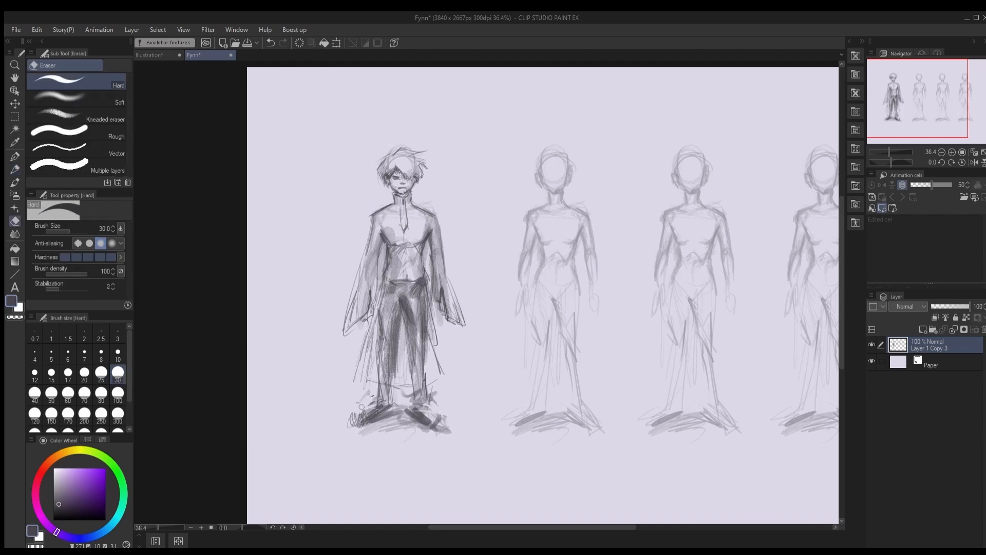
# Step: Erase the last stray marks beside the first figure's shoes and return to the Design pencil to stroke around the ankle
pyautogui.moveTo(350, 419); pyautogui.dragTo(358, 427)
pyautogui.moveTo(441, 427); pyautogui.dragTo(438, 434)
pyautogui.press('b')
pyautogui.press('e')
pyautogui.press('p')
pyautogui.moveTo(431, 393)
pyautogui.mouseDown()
pyautogui.moveTo(444, 411)
pyautogui.moveTo(431, 429)
pyautogui.moveTo(446, 416)
pyautogui.mouseUp()
# Step: Darken the first figure's shoes and draw the coat's ragged lower hem with the Design pencil at size 10
pyautogui.press('[')
pyautogui.press('[')
pyautogui.press('[')
pyautogui.press('[')
pyautogui.press('[')
pyautogui.moveTo(354, 415); pyautogui.dragTo(381, 401)
pyautogui.moveTo(391, 409); pyautogui.dragTo(401, 415)
pyautogui.moveTo(411, 366); pyautogui.dragTo(401, 418)
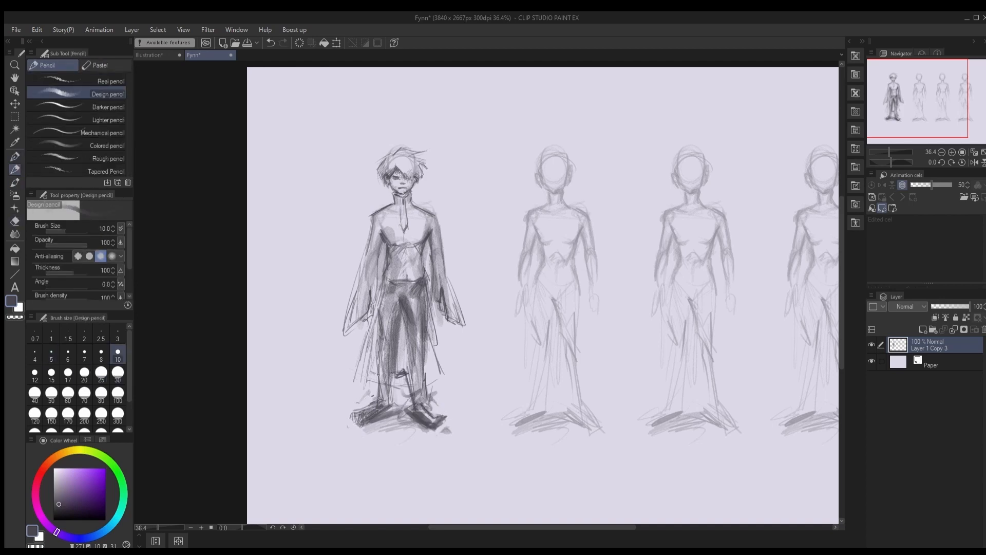
pyautogui.moveTo(383, 313)
pyautogui.mouseDown()
pyautogui.moveTo(371, 377)
pyautogui.moveTo(399, 371)
pyautogui.mouseUp()
pyautogui.moveTo(442, 308); pyautogui.dragTo(433, 363)
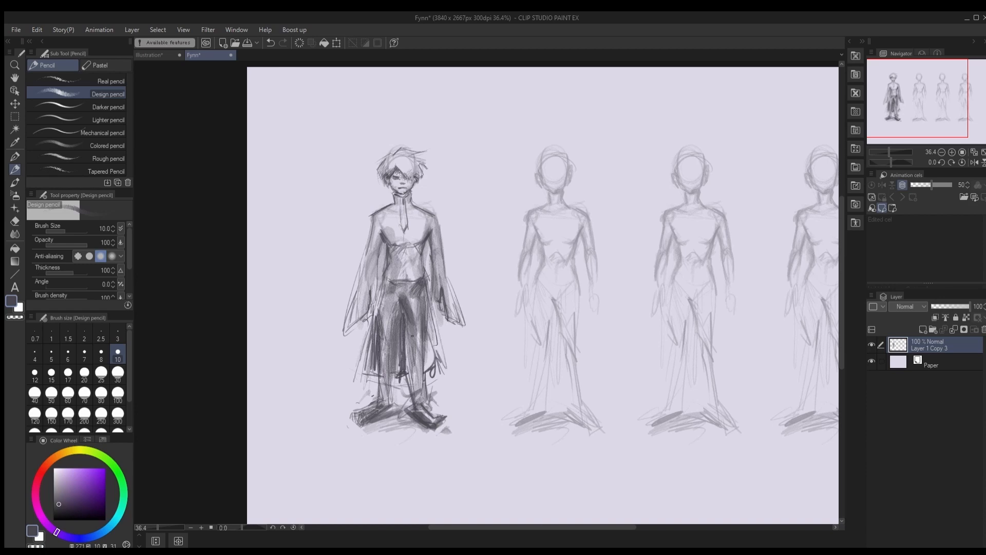
# Step: Enlarge the pencil strongly and lay broad shading behind the first figure's feet and along both sides of the coat
pyautogui.press(']')
pyautogui.press(']')
pyautogui.press(']')
pyautogui.press(']')
pyautogui.press(']')
pyautogui.press(']')
pyautogui.press(']')
pyautogui.press(']')
pyautogui.press(']')
pyautogui.press(']')
pyautogui.press(']')
pyautogui.press(']')
pyautogui.press(']')
pyautogui.press(']')
pyautogui.moveTo(373, 391)
pyautogui.mouseDown()
pyautogui.moveTo(363, 407)
pyautogui.moveTo(405, 412)
pyautogui.mouseUp()
pyautogui.moveTo(371, 270); pyautogui.dragTo(350, 350)
pyautogui.moveTo(442, 308)
pyautogui.mouseDown()
pyautogui.moveTo(450, 359)
pyautogui.moveTo(436, 406)
pyautogui.mouseUp()
# Step: Reduce the pencil gradually to size 25 while shading the lower leg, a sleeve end and the side of the waist
pyautogui.press('[')
pyautogui.press('[')
pyautogui.press('[')
pyautogui.press('[')
pyautogui.moveTo(403, 384)
pyautogui.mouseDown()
pyautogui.moveTo(399, 407)
pyautogui.moveTo(372, 426)
pyautogui.mouseUp()
pyautogui.press('[')
pyautogui.press('[')
pyautogui.press('[')
pyautogui.moveTo(442, 319); pyautogui.dragTo(457, 332)
pyautogui.press('[')
pyautogui.press('[')
pyautogui.moveTo(387, 240); pyautogui.dragTo(385, 288)
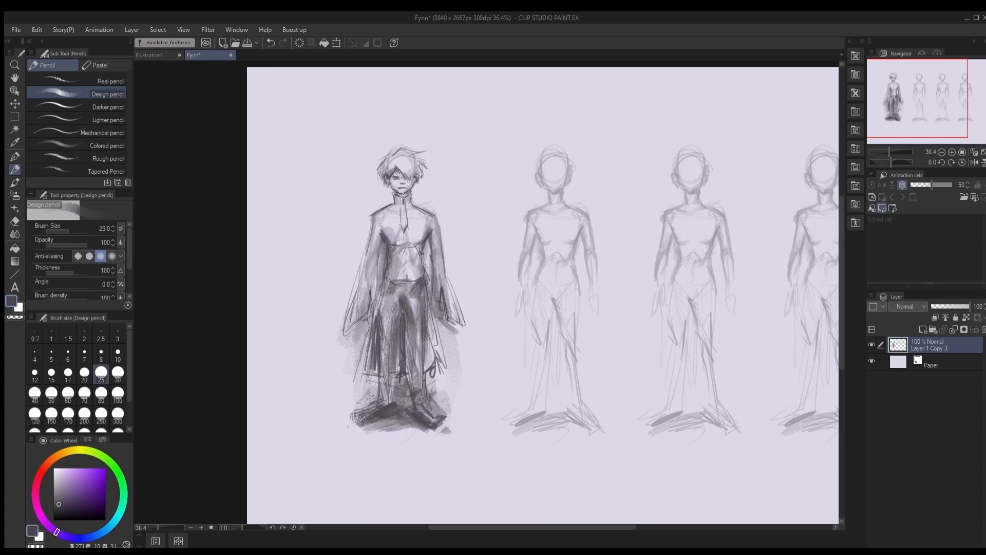
# Step: Enlarge the pencil again and shade the ground on both sides of the first figure's feet
pyautogui.press(']')
pyautogui.press(']')
pyautogui.press(']')
pyautogui.press(']')
pyautogui.press(']')
pyautogui.press(']')
pyautogui.press(']')
pyautogui.press(']')
pyautogui.press(']')
pyautogui.moveTo(442, 395); pyautogui.dragTo(449, 424)
pyautogui.moveTo(354, 371); pyautogui.dragTo(341, 409)
# Step: Shade a background tone beside the first figure's leg, head and shoulder with the pencil at size 40
pyautogui.press('[')
pyautogui.press('[')
pyautogui.press('[')
pyautogui.press('[')
pyautogui.press('[')
pyautogui.press('[')
pyautogui.press('[')
pyautogui.moveTo(446, 368); pyautogui.dragTo(458, 429)
pyautogui.moveTo(376, 197); pyautogui.dragTo(409, 141)
pyautogui.moveTo(426, 174); pyautogui.dragTo(415, 203)
pyautogui.moveTo(444, 212); pyautogui.dragTo(459, 325)
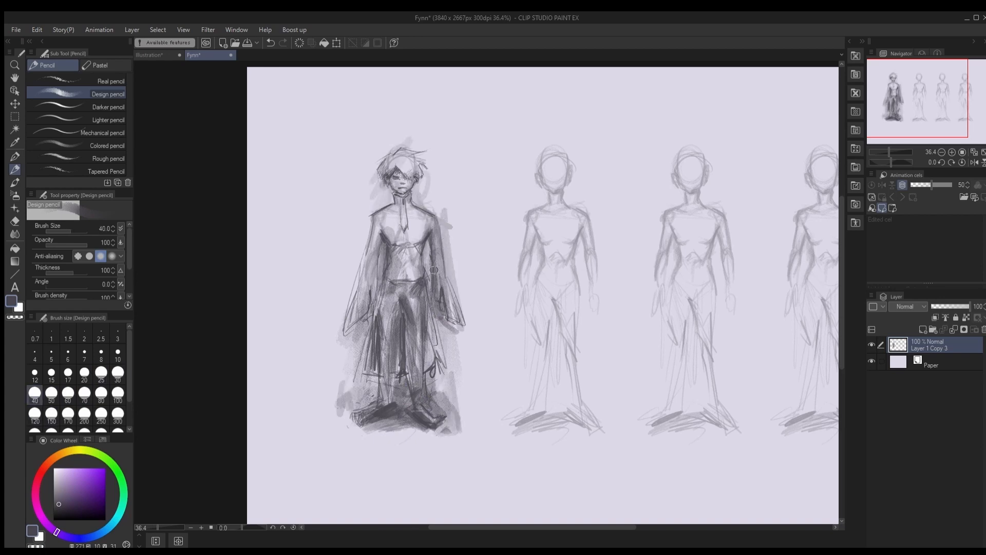
# Step: Deepen the shading inside the first figure's sleeve and around the waist, finishing with the pencil at size 20
pyautogui.moveTo(379, 225); pyautogui.dragTo(371, 319)
pyautogui.press('[')
pyautogui.press('[')
pyautogui.press('[')
pyautogui.moveTo(378, 246); pyautogui.dragTo(374, 258)
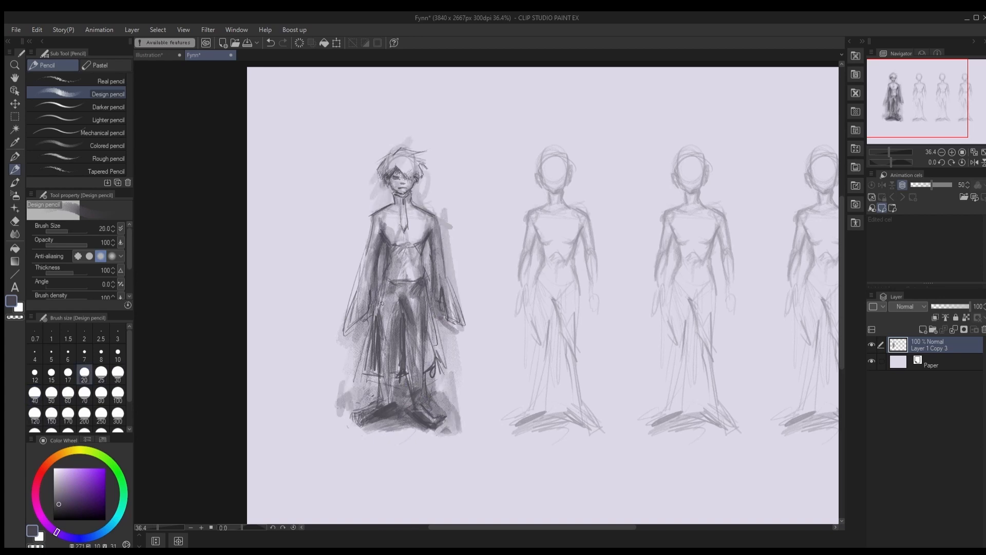
pyautogui.moveTo(382, 304); pyautogui.dragTo(375, 314)
pyautogui.moveTo(392, 287); pyautogui.dragTo(409, 303)
# Step: Save the drawing
pyautogui.press('c')
pyautogui.press('c')
pyautogui.scroll(-5, 467, 240)
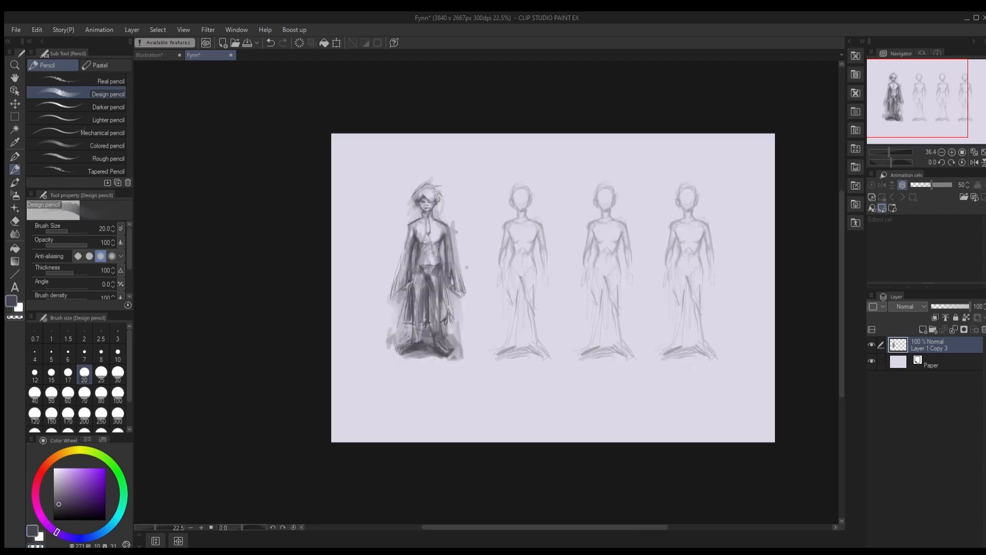
pyautogui.moveTo(583, 299); pyautogui.dragTo(434, 349)
pyautogui.hotkey('ctrl', 's')
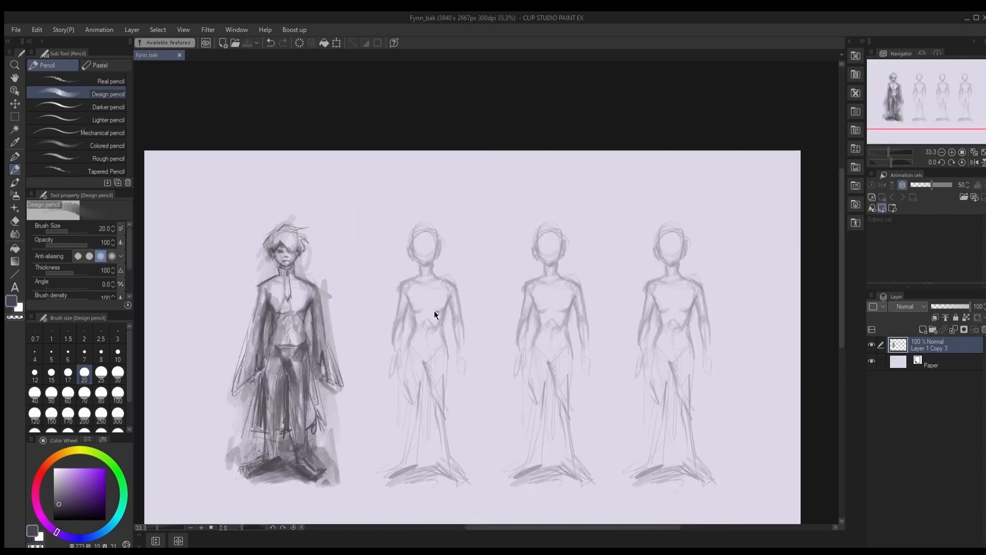
# Step: Reduce the pencil size and sketch the side hair strands and facial features on the second figure's head
pyautogui.scroll(3, 437, 313)
pyautogui.scroll(-3, 466, 229)
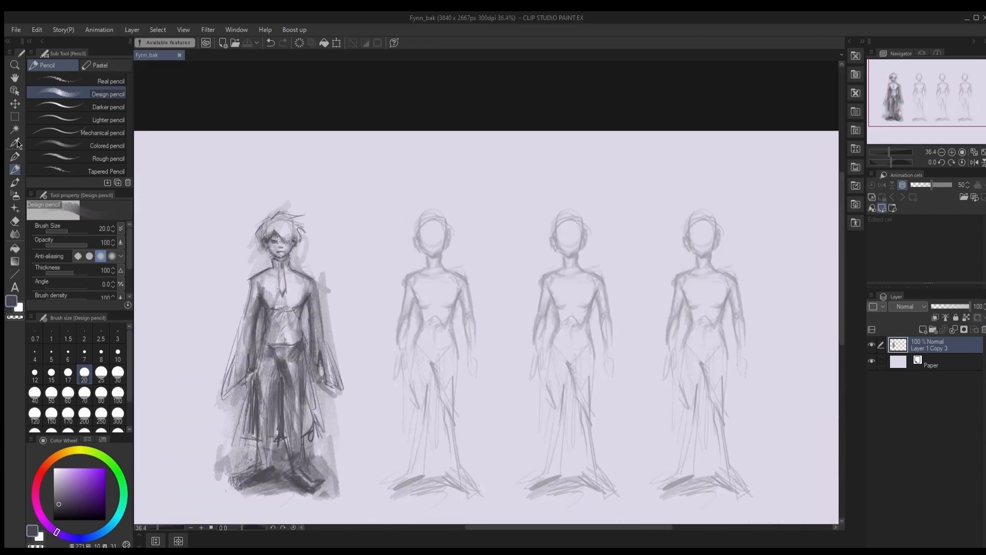
pyautogui.scroll(4, 406, 245)
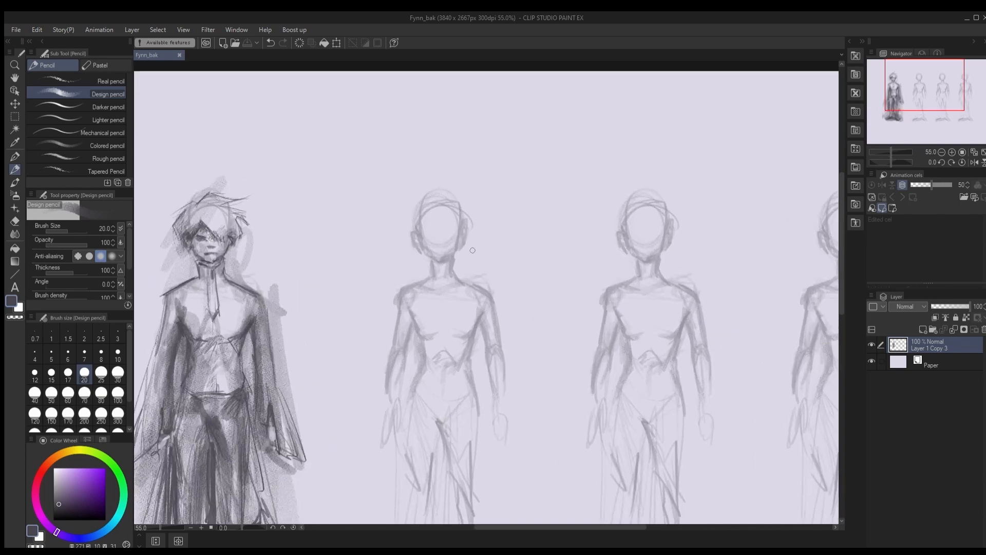
pyautogui.moveTo(471, 249); pyautogui.dragTo(439, 270)
pyautogui.press('[')
pyautogui.press('[')
pyautogui.press('[')
pyautogui.press('[')
pyautogui.press('[')
pyautogui.press('[')
pyautogui.moveTo(397, 227); pyautogui.dragTo(376, 255)
pyautogui.moveTo(389, 251)
pyautogui.mouseDown()
pyautogui.moveTo(386, 271)
pyautogui.moveTo(396, 263)
pyautogui.mouseUp()
pyautogui.moveTo(426, 250); pyautogui.dragTo(412, 263)
# Step: Fill in the second figure's side-swept fringe with dense strands, reducing the pencil to size 6
pyautogui.moveTo(393, 228); pyautogui.dragTo(432, 229)
pyautogui.moveTo(405, 223)
pyautogui.mouseDown()
pyautogui.moveTo(434, 259)
pyautogui.moveTo(435, 247)
pyautogui.mouseUp()
pyautogui.moveTo(431, 228)
pyautogui.mouseDown()
pyautogui.moveTo(426, 269)
pyautogui.moveTo(393, 265)
pyautogui.mouseUp()
pyautogui.moveTo(400, 247); pyautogui.dragTo(386, 267)
pyautogui.press('[')
pyautogui.moveTo(406, 228)
pyautogui.mouseDown()
pyautogui.moveTo(385, 272)
pyautogui.moveTo(398, 259)
pyautogui.mouseUp()
pyautogui.moveTo(434, 242); pyautogui.dragTo(386, 264)
pyautogui.moveTo(420, 229); pyautogui.dragTo(392, 253)
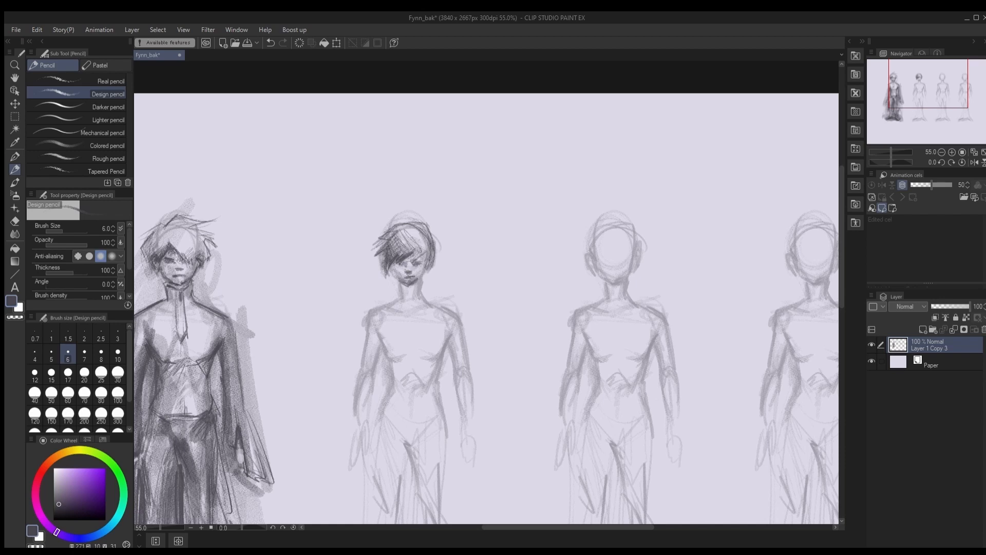
# Step: Draw the second figure's open standing collar and the start of the jacket's shoulder
pyautogui.moveTo(430, 261); pyautogui.dragTo(432, 283)
pyautogui.scroll(-3, 397, 279)
pyautogui.moveTo(424, 282)
pyautogui.mouseDown()
pyautogui.moveTo(434, 293)
pyautogui.moveTo(379, 303)
pyautogui.mouseUp()
pyautogui.moveTo(389, 293); pyautogui.dragTo(367, 362)
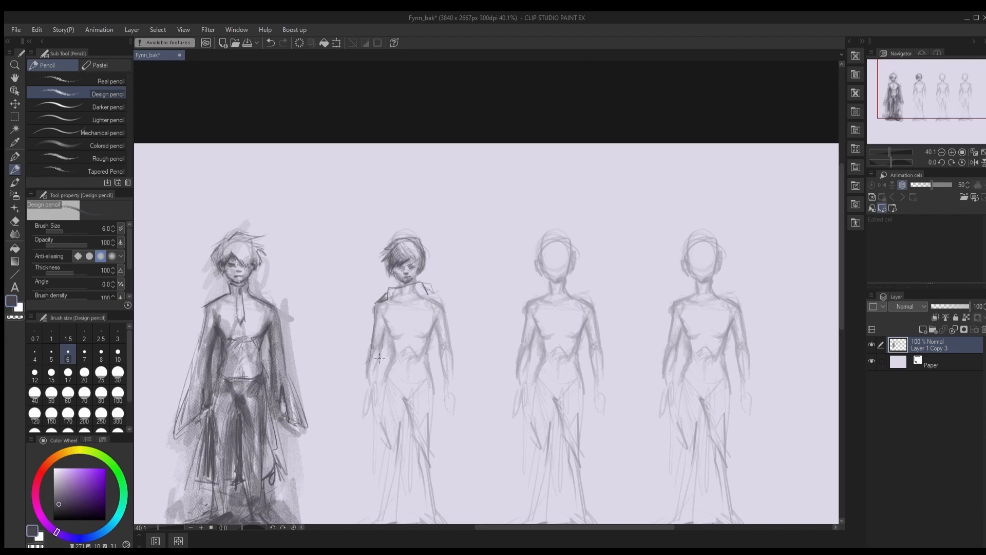
# Step: Outline the second figure's jacket body, waist and sleeves down to the hands
pyautogui.moveTo(383, 329); pyautogui.dragTo(362, 413)
pyautogui.moveTo(441, 298); pyautogui.dragTo(430, 369)
pyautogui.moveTo(385, 321)
pyautogui.mouseDown()
pyautogui.moveTo(388, 360)
pyautogui.moveTo(430, 378)
pyautogui.mouseUp()
pyautogui.moveTo(432, 319)
pyautogui.mouseDown()
pyautogui.moveTo(434, 377)
pyautogui.moveTo(445, 387)
pyautogui.mouseUp()
pyautogui.moveTo(455, 349); pyautogui.dragTo(453, 411)
# Step: Outline loose knee-length shorts on the second figure, including the inseam and hems
pyautogui.moveTo(383, 410)
pyautogui.mouseDown()
pyautogui.moveTo(379, 460)
pyautogui.moveTo(387, 387)
pyautogui.mouseUp()
pyautogui.moveTo(389, 324)
pyautogui.mouseDown()
pyautogui.moveTo(380, 388)
pyautogui.moveTo(400, 396)
pyautogui.mouseUp()
pyautogui.moveTo(408, 328)
pyautogui.mouseDown()
pyautogui.moveTo(409, 392)
pyautogui.moveTo(419, 342)
pyautogui.mouseUp()
pyautogui.moveTo(414, 333); pyautogui.dragTo(416, 393)
pyautogui.moveTo(436, 306); pyautogui.dragTo(442, 361)
pyautogui.moveTo(417, 392); pyautogui.dragTo(441, 393)
# Step: Shade the second figure's shorts with the pencil at size 30 and the waistband at size 15
pyautogui.press(']')
pyautogui.press(']')
pyautogui.press(']')
pyautogui.moveTo(414, 334); pyautogui.dragTo(419, 389)
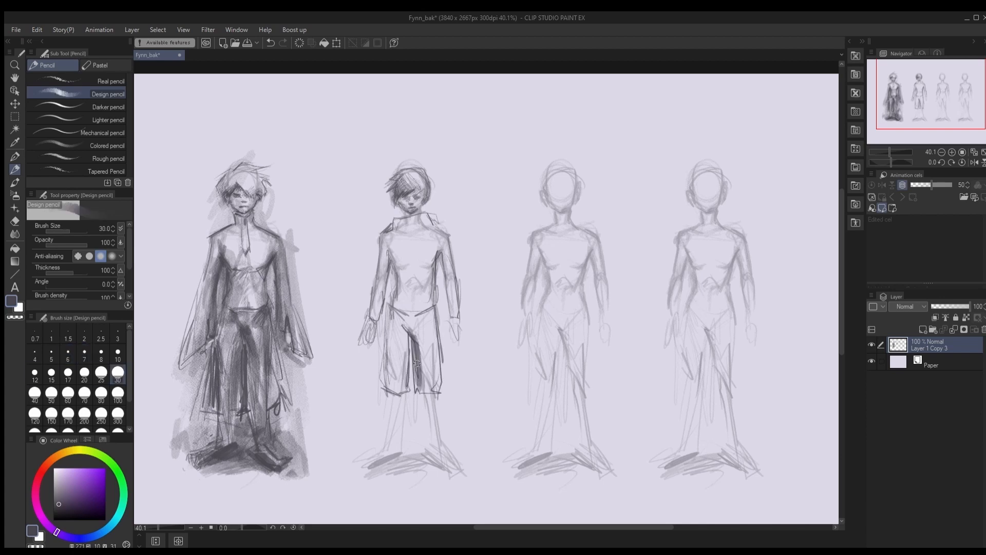
pyautogui.moveTo(434, 321); pyautogui.dragTo(431, 395)
pyautogui.moveTo(404, 336); pyautogui.dragTo(400, 391)
pyautogui.press('[')
pyautogui.moveTo(396, 311); pyautogui.dragTo(420, 326)
pyautogui.moveTo(413, 324); pyautogui.dragTo(436, 307)
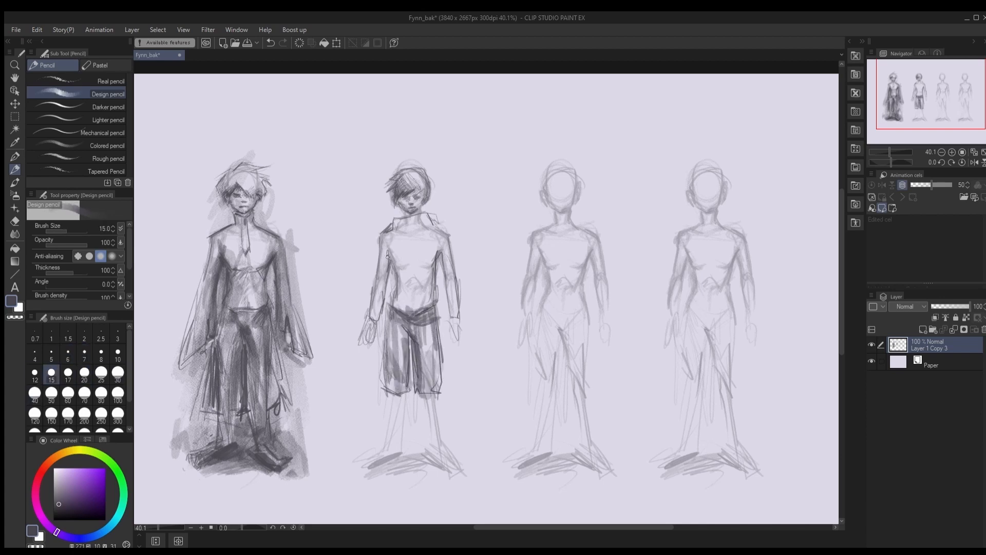
# Step: Shade the sides and lower front of the second figure's jacket with a medium-sized pencil
pyautogui.moveTo(391, 259); pyautogui.dragTo(386, 307)
pyautogui.moveTo(439, 251); pyautogui.dragTo(433, 309)
pyautogui.press(']')
pyautogui.press(']')
pyautogui.moveTo(408, 272); pyautogui.dragTo(430, 282)
# Step: Reduce the pencil to size 7, draw the jacket's centre front line and darken its side edges
pyautogui.press('[')
pyautogui.press('[')
pyautogui.press('[')
pyautogui.press('[')
pyautogui.press('[')
pyautogui.press('[')
pyautogui.press('[')
pyautogui.press('[')
pyautogui.moveTo(409, 222); pyautogui.dragTo(412, 313)
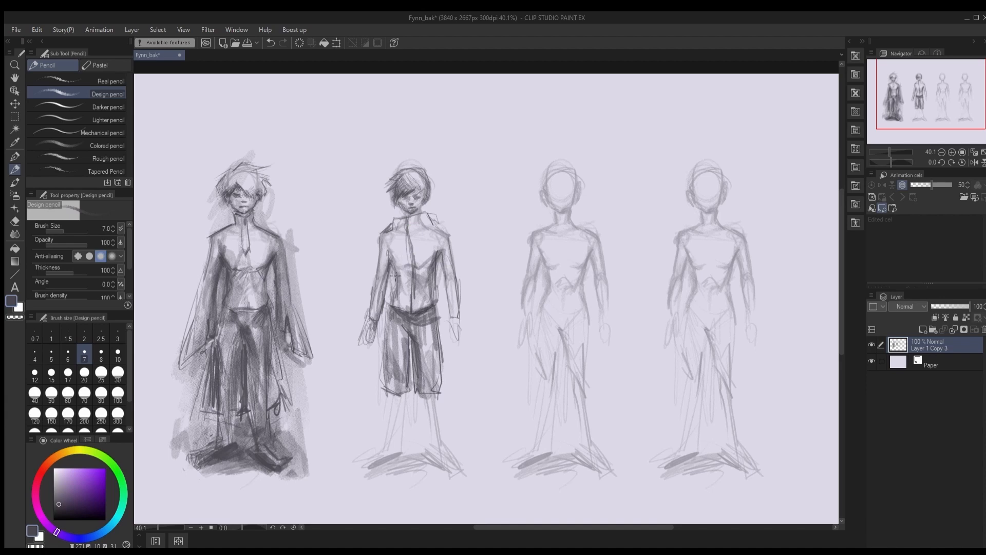
pyautogui.moveTo(396, 257); pyautogui.dragTo(390, 306)
pyautogui.moveTo(438, 251); pyautogui.dragTo(431, 305)
# Step: Darken the crown of the second figure's hair and add a small pocket on the jacket's chest
pyautogui.moveTo(421, 188)
pyautogui.mouseDown()
pyautogui.moveTo(428, 204)
pyautogui.moveTo(404, 166)
pyautogui.mouseUp()
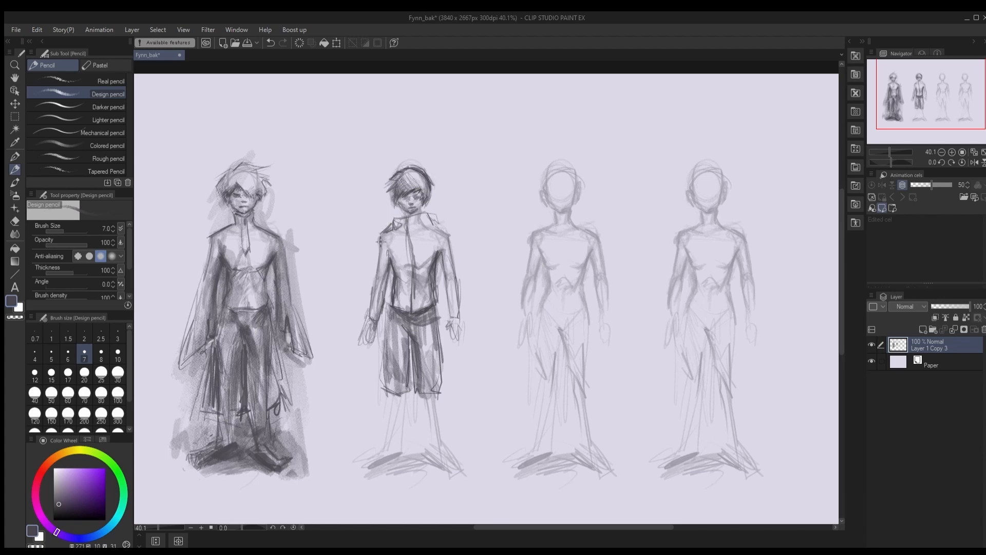
pyautogui.moveTo(389, 253); pyautogui.dragTo(408, 253)
pyautogui.moveTo(402, 256); pyautogui.dragTo(399, 264)
# Step: Draw the second figure's lower legs below the shorts and sketch the shoes
pyautogui.scroll(-1, 442, 271)
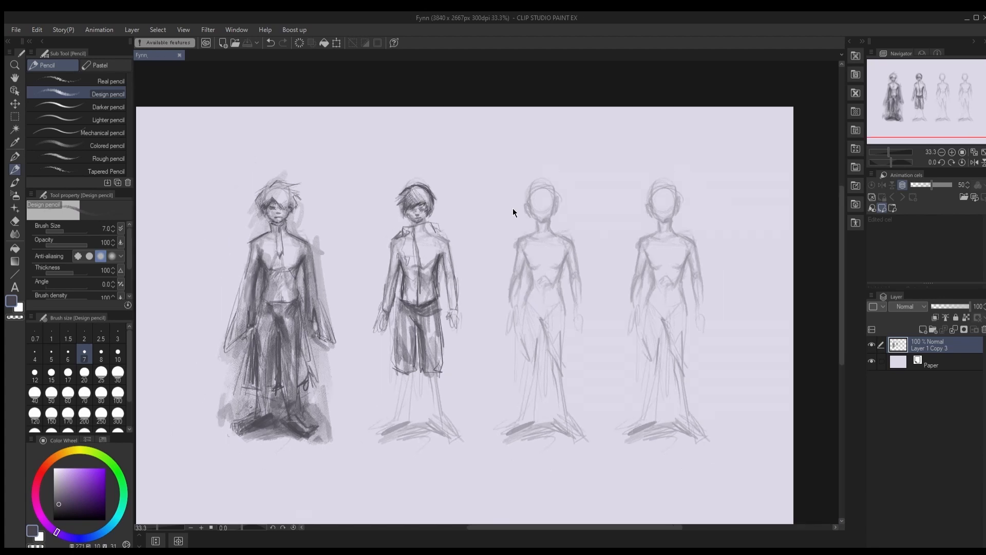
pyautogui.moveTo(400, 373); pyautogui.dragTo(407, 414)
pyautogui.moveTo(424, 370); pyautogui.dragTo(428, 417)
pyautogui.moveTo(382, 428); pyautogui.dragTo(402, 418)
pyautogui.moveTo(385, 435); pyautogui.dragTo(412, 423)
pyautogui.moveTo(410, 374); pyautogui.dragTo(409, 413)
pyautogui.moveTo(396, 441); pyautogui.dragTo(436, 426)
# Step: Sketch tousled hair with a swept fringe and the facial features on the third figure's head
pyautogui.scroll(-3, 388, 267)
pyautogui.scroll(3, 387, 268)
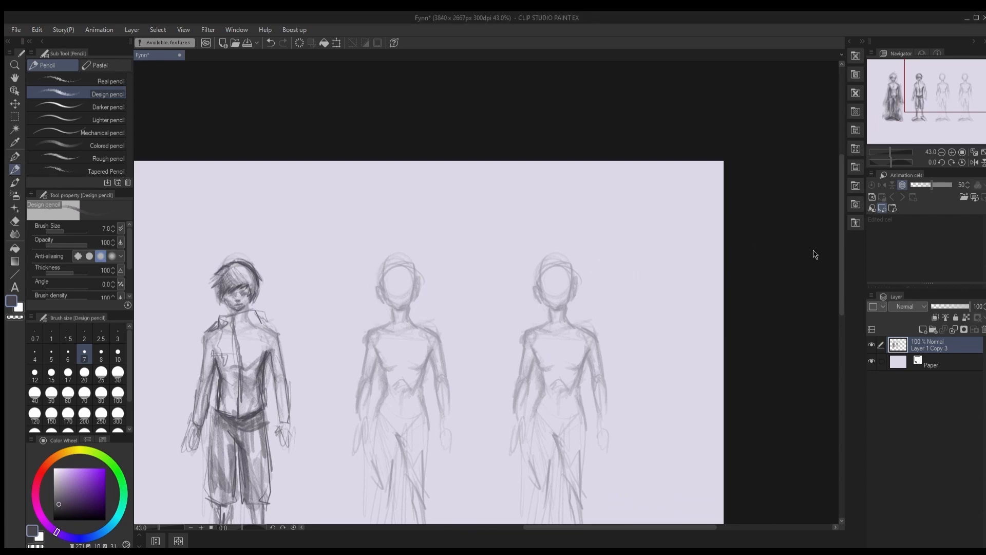
pyautogui.scroll(1, 385, 291)
pyautogui.moveTo(381, 293)
pyautogui.mouseDown()
pyautogui.moveTo(409, 281)
pyautogui.moveTo(413, 260)
pyautogui.moveTo(370, 283)
pyautogui.moveTo(413, 282)
pyautogui.moveTo(384, 273)
pyautogui.moveTo(397, 253)
pyautogui.moveTo(375, 263)
pyautogui.moveTo(393, 259)
pyautogui.moveTo(367, 297)
pyautogui.mouseUp()
pyautogui.moveTo(420, 271)
pyautogui.mouseDown()
pyautogui.moveTo(427, 296)
pyautogui.moveTo(387, 290)
pyautogui.moveTo(383, 307)
pyautogui.mouseUp()
pyautogui.moveTo(417, 292)
pyautogui.mouseDown()
pyautogui.moveTo(420, 301)
pyautogui.moveTo(388, 288)
pyautogui.mouseUp()
pyautogui.moveTo(410, 290); pyautogui.dragTo(402, 294)
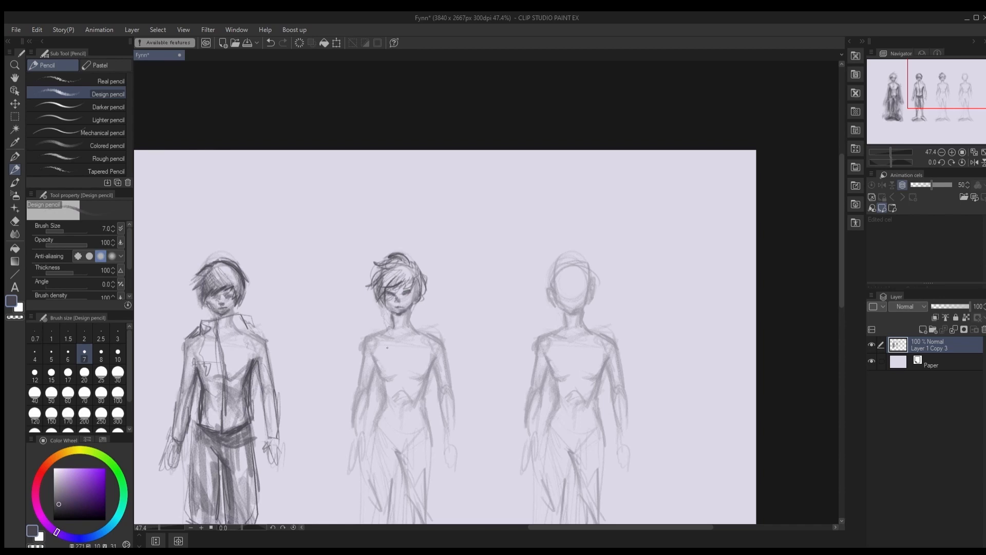
pyautogui.scroll(-3, 462, 359)
pyautogui.moveTo(462, 359); pyautogui.dragTo(475, 307)
pyautogui.scroll(1, 471, 313)
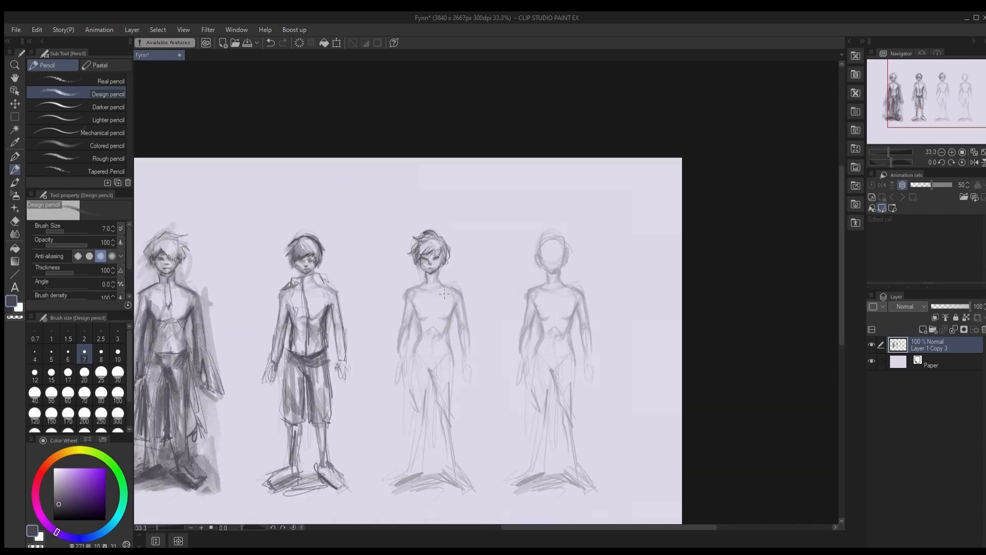
# Step: Draw a fitted long-sleeved jacket with a small collar and a centre front line on the third figure
pyautogui.scroll(1, 463, 254)
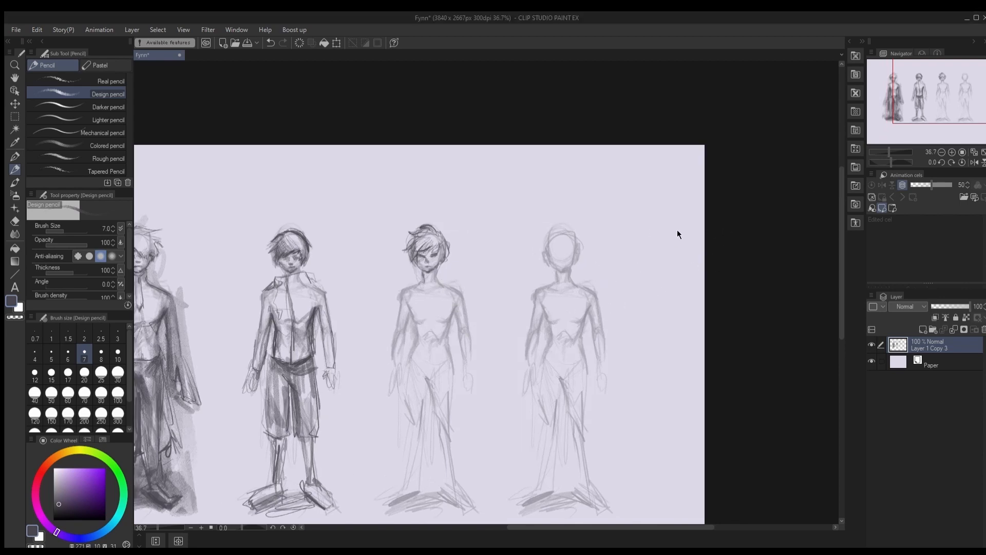
pyautogui.moveTo(398, 291)
pyautogui.mouseDown()
pyautogui.moveTo(424, 288)
pyautogui.moveTo(411, 326)
pyautogui.moveTo(426, 327)
pyautogui.moveTo(432, 295)
pyautogui.mouseUp()
pyautogui.moveTo(426, 298); pyautogui.dragTo(426, 363)
pyautogui.moveTo(408, 358); pyautogui.dragTo(424, 364)
pyautogui.moveTo(405, 289); pyautogui.dragTo(392, 371)
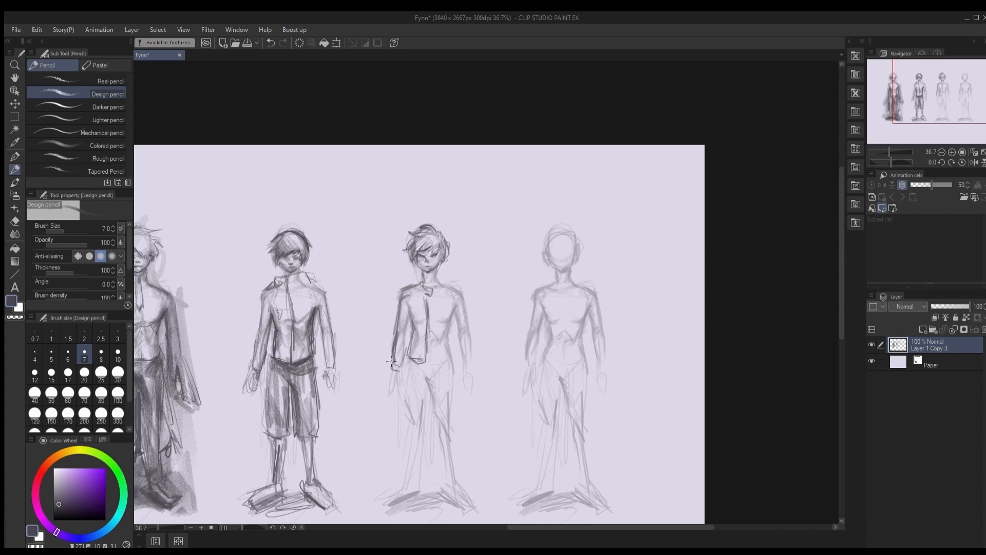
pyautogui.moveTo(410, 326); pyautogui.dragTo(392, 390)
pyautogui.moveTo(452, 287); pyautogui.dragTo(471, 370)
pyautogui.moveTo(464, 306); pyautogui.dragTo(452, 373)
pyautogui.moveTo(452, 307)
pyautogui.mouseDown()
pyautogui.moveTo(432, 356)
pyautogui.moveTo(435, 301)
pyautogui.moveTo(406, 411)
pyautogui.mouseUp()
# Step: Draw long straight trousers and shoes on the third figure and touch up the hand
pyautogui.moveTo(410, 363); pyautogui.dragTo(398, 487)
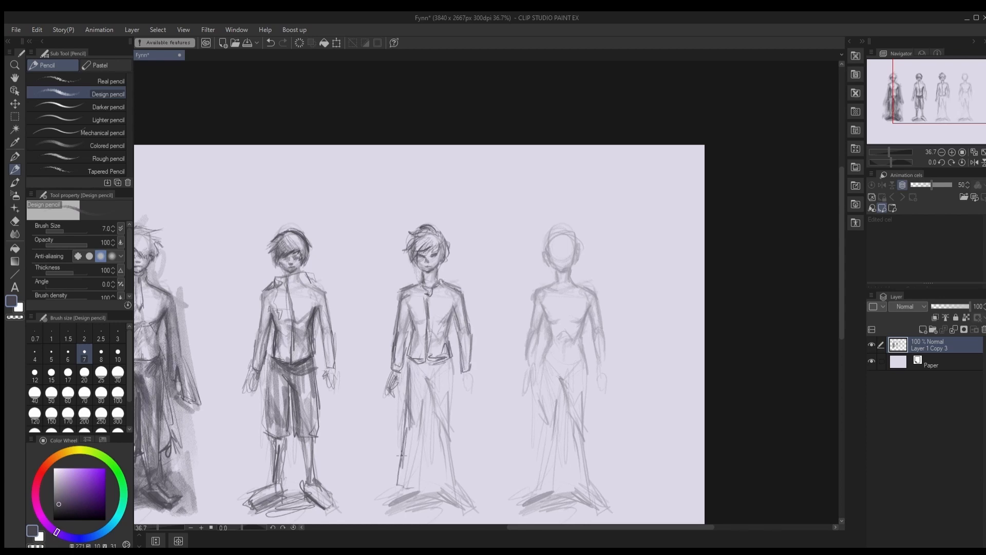
pyautogui.moveTo(429, 387); pyautogui.dragTo(413, 491)
pyautogui.moveTo(412, 361)
pyautogui.mouseDown()
pyautogui.moveTo(427, 391)
pyautogui.moveTo(412, 428)
pyautogui.mouseUp()
pyautogui.moveTo(436, 376)
pyautogui.mouseDown()
pyautogui.moveTo(450, 429)
pyautogui.moveTo(437, 433)
pyautogui.moveTo(418, 402)
pyautogui.mouseUp()
pyautogui.moveTo(448, 429)
pyautogui.mouseDown()
pyautogui.moveTo(441, 483)
pyautogui.moveTo(466, 509)
pyautogui.mouseUp()
pyautogui.moveTo(418, 489)
pyautogui.mouseDown()
pyautogui.moveTo(398, 499)
pyautogui.moveTo(411, 505)
pyautogui.mouseUp()
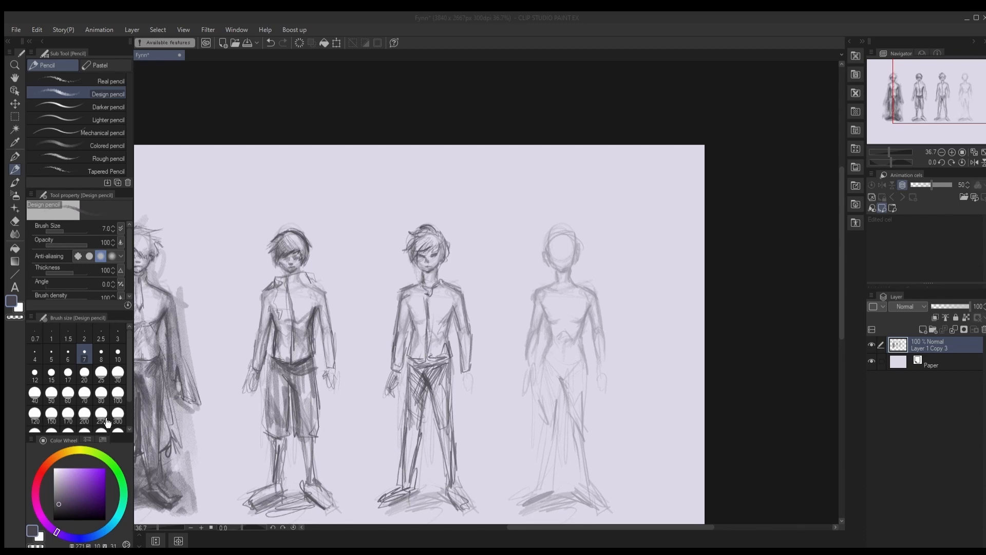
pyautogui.click(351, 314)
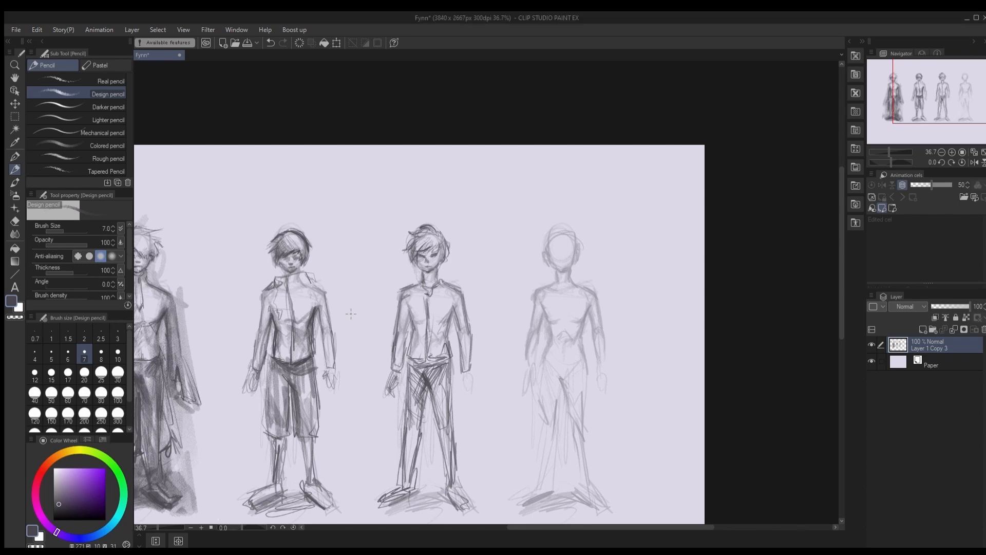
pyautogui.moveTo(471, 383); pyautogui.dragTo(468, 374)
# Step: Sketch the first hair outline around the fourth figure's head
pyautogui.scroll(-3, 446, 286)
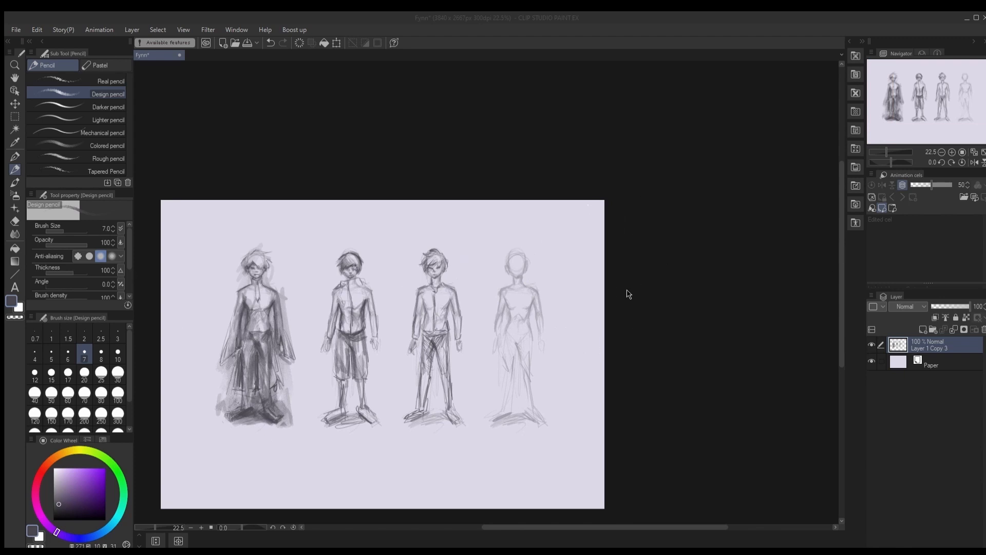
pyautogui.scroll(1, 616, 245)
pyautogui.scroll(4, 627, 298)
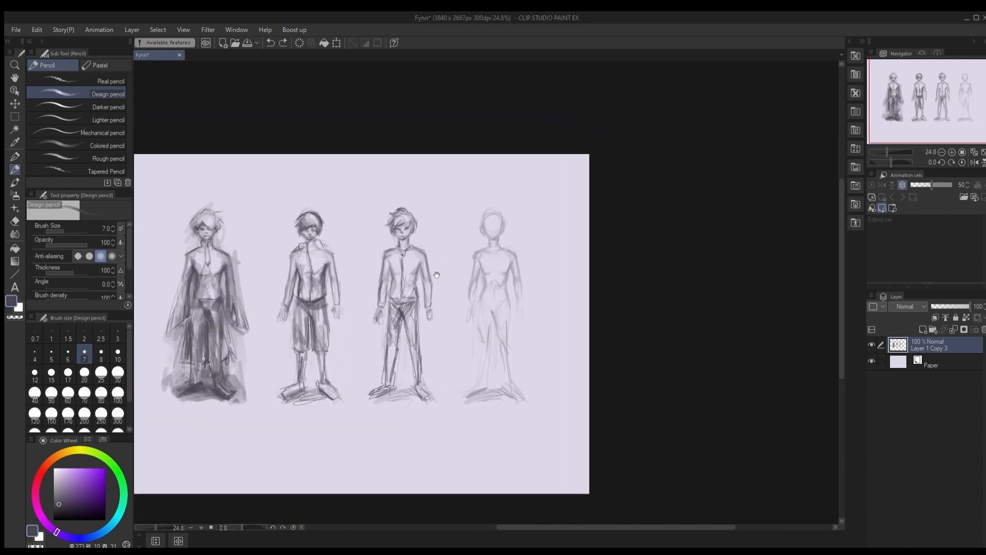
pyautogui.scroll(-4, 287, 406)
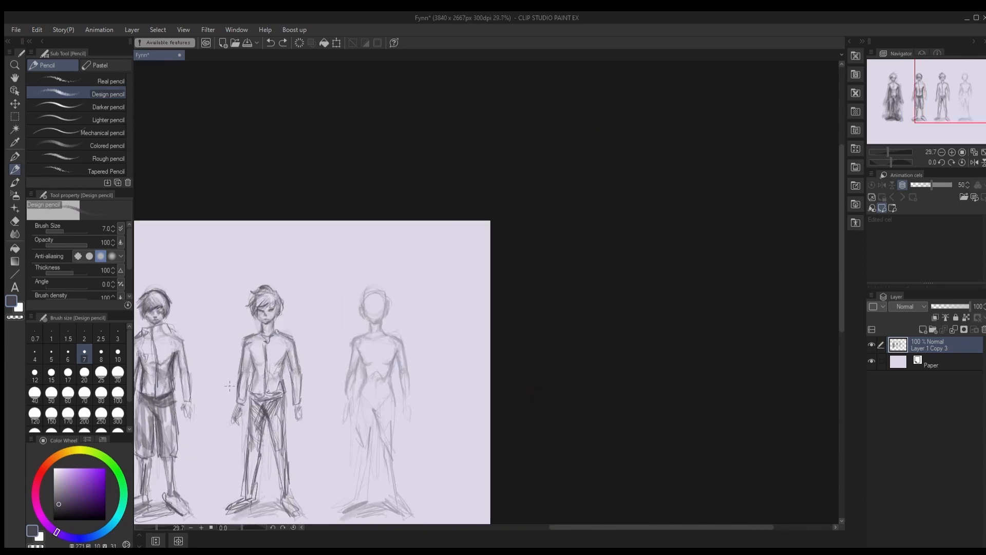
pyautogui.scroll(5, 319, 257)
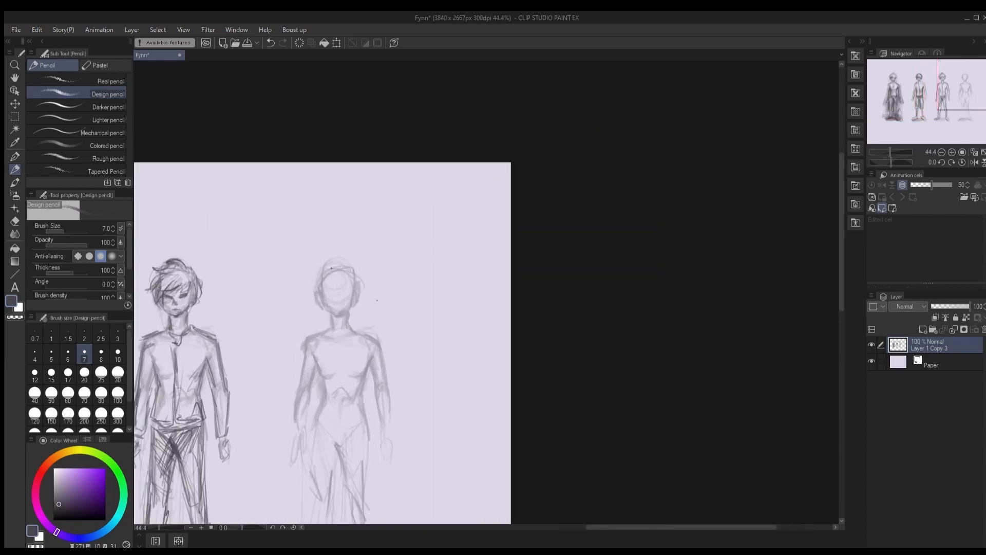
pyautogui.moveTo(311, 289)
pyautogui.mouseDown()
pyautogui.moveTo(352, 270)
pyautogui.moveTo(354, 302)
pyautogui.moveTo(332, 299)
pyautogui.mouseUp()
pyautogui.moveTo(334, 278)
pyautogui.mouseDown()
pyautogui.moveTo(318, 303)
pyautogui.moveTo(307, 295)
pyautogui.mouseUp()
pyautogui.press('e')
pyautogui.press('b')
pyautogui.press('p')
pyautogui.press('p')
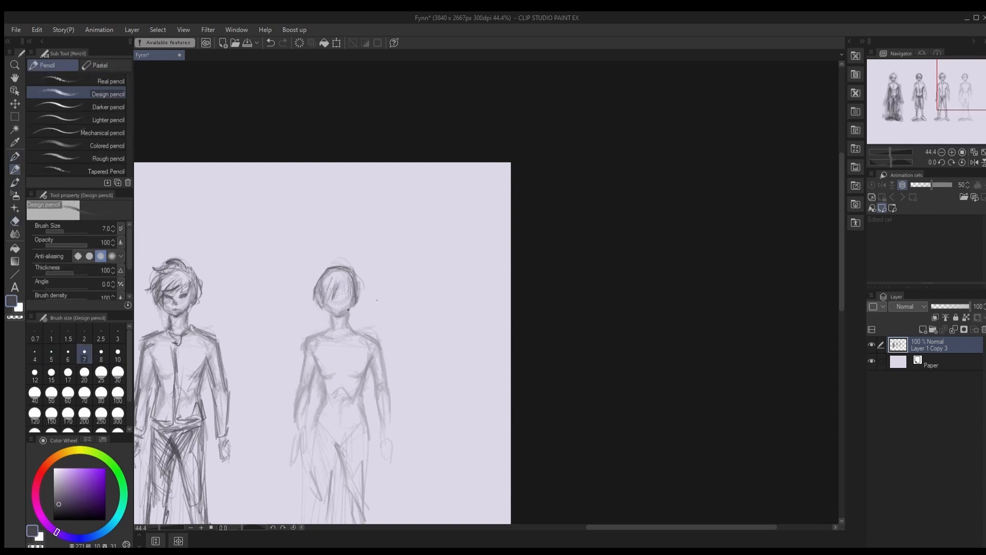
# Step: Rework the jaw and side locks of the fourth figure and rough in the fringe, undoing unwanted strokes
pyautogui.hotkey('ctrl', 'z')
pyautogui.moveTo(350, 309); pyautogui.dragTo(327, 310)
pyautogui.moveTo(316, 276); pyautogui.dragTo(312, 294)
pyautogui.moveTo(323, 272); pyautogui.dragTo(317, 313)
pyautogui.moveTo(319, 280)
pyautogui.mouseDown()
pyautogui.moveTo(341, 304)
pyautogui.moveTo(316, 312)
pyautogui.mouseUp()
pyautogui.hotkey('ctrl', 'z')
pyautogui.hotkey('ctrl', 'z')
pyautogui.moveTo(322, 272); pyautogui.dragTo(304, 294)
pyautogui.moveTo(358, 281); pyautogui.dragTo(324, 297)
pyautogui.moveTo(346, 285)
pyautogui.mouseDown()
pyautogui.moveTo(326, 299)
pyautogui.moveTo(477, 282)
pyautogui.mouseUp()
pyautogui.hotkey('ctrl', 'z')
# Step: Mirror the canvas view and develop the long side-swept fringe on the fourth figure
pyautogui.click(974, 162)
pyautogui.moveTo(605, 375); pyautogui.dragTo(58, 307)
pyautogui.moveTo(303, 222); pyautogui.dragTo(305, 232)
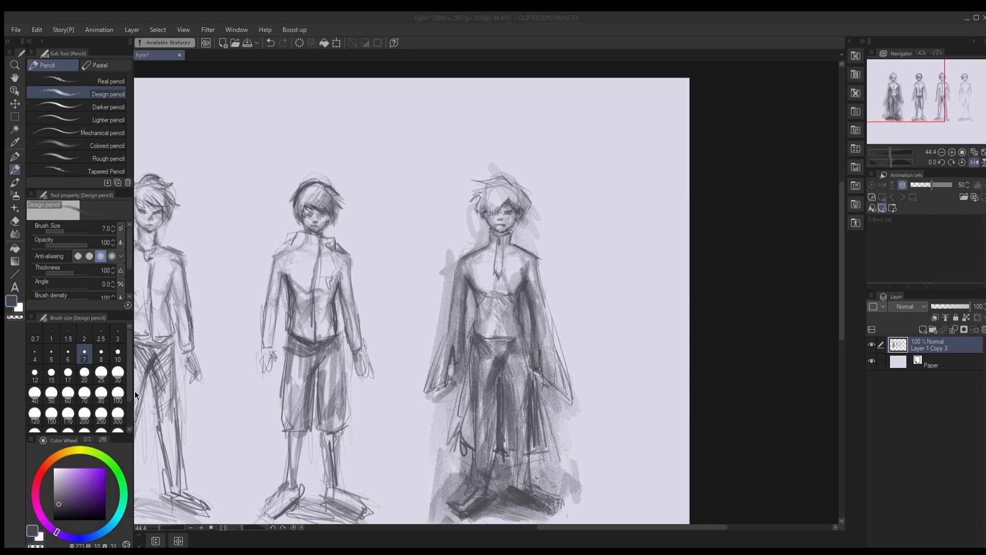
pyautogui.click(321, 205)
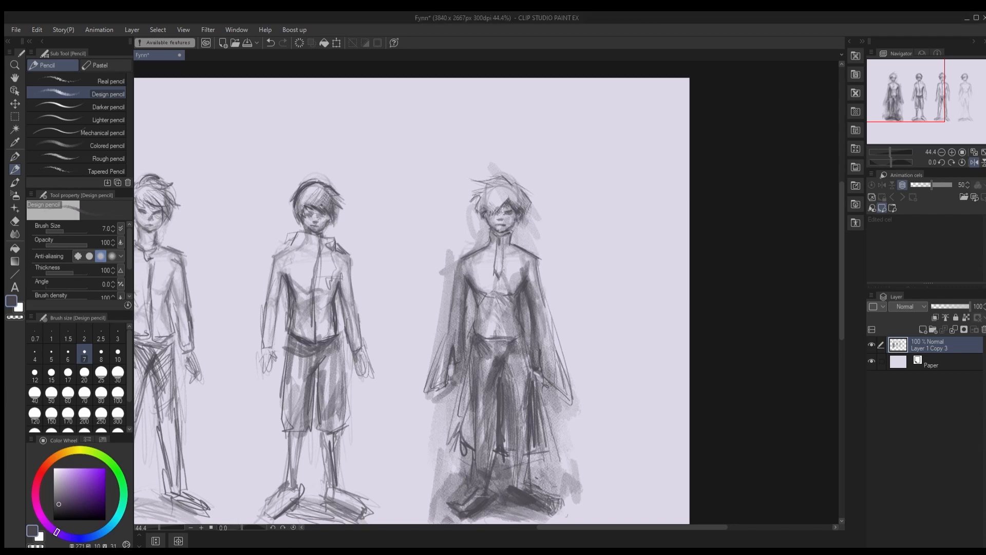
pyautogui.moveTo(314, 230); pyautogui.dragTo(326, 222)
pyautogui.moveTo(310, 228); pyautogui.dragTo(443, 216)
pyautogui.moveTo(290, 258); pyautogui.dragTo(416, 238)
pyautogui.moveTo(229, 160); pyautogui.dragTo(222, 183)
pyautogui.moveTo(232, 177); pyautogui.dragTo(234, 196)
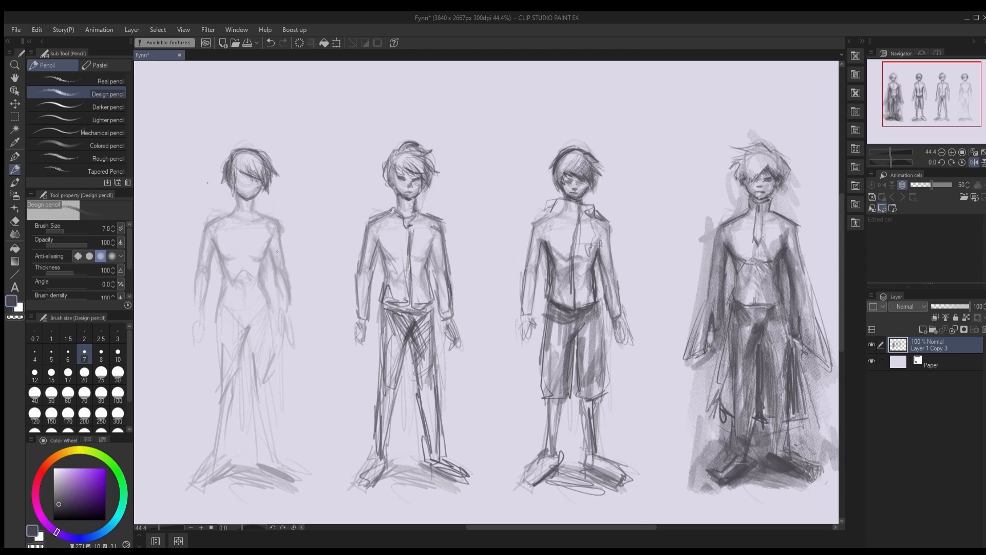
# Step: Restore the unmirrored view and darken the fourth figure's fringe and crown with hair strokes
pyautogui.click(976, 164)
pyautogui.moveTo(770, 183); pyautogui.dragTo(544, 229)
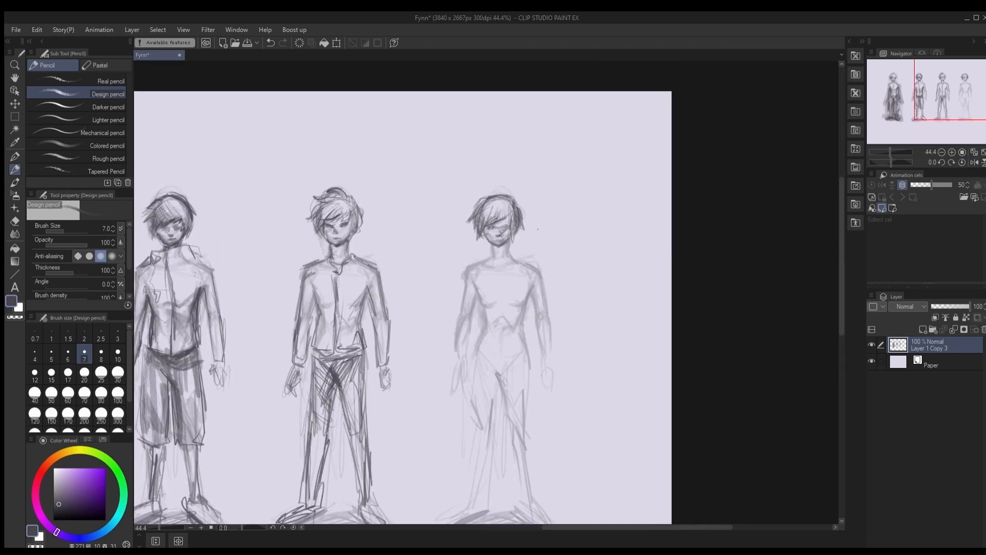
pyautogui.moveTo(499, 216)
pyautogui.mouseDown()
pyautogui.moveTo(479, 237)
pyautogui.moveTo(484, 229)
pyautogui.mouseUp()
pyautogui.moveTo(503, 204); pyautogui.dragTo(478, 217)
pyautogui.moveTo(516, 202); pyautogui.dragTo(496, 220)
pyautogui.moveTo(510, 214)
pyautogui.mouseDown()
pyautogui.moveTo(492, 226)
pyautogui.moveTo(507, 257)
pyautogui.moveTo(468, 267)
pyautogui.moveTo(464, 321)
pyautogui.mouseUp()
# Step: Draw a high-necked, long-sleeved top on the fourth figure and darken its sleeve, collar and torso edges
pyautogui.moveTo(478, 265)
pyautogui.mouseDown()
pyautogui.moveTo(470, 327)
pyautogui.moveTo(471, 291)
pyautogui.mouseUp()
pyautogui.moveTo(493, 248); pyautogui.dragTo(501, 251)
pyautogui.moveTo(468, 287); pyautogui.dragTo(457, 352)
pyautogui.moveTo(464, 329); pyautogui.dragTo(455, 367)
pyautogui.moveTo(470, 277); pyautogui.dragTo(464, 363)
pyautogui.moveTo(481, 264); pyautogui.dragTo(471, 327)
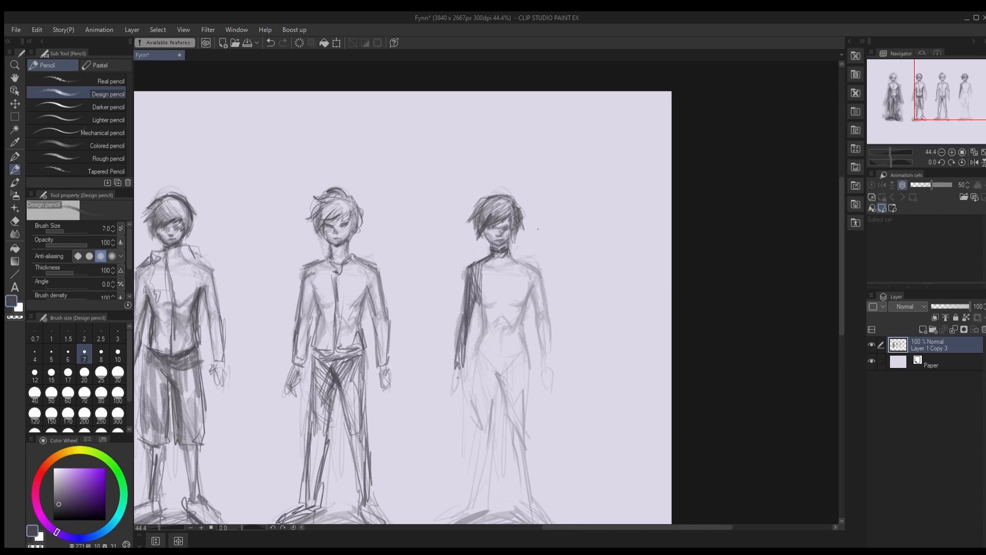
pyautogui.moveTo(455, 364); pyautogui.dragTo(463, 383)
pyautogui.moveTo(518, 318); pyautogui.dragTo(476, 303)
pyautogui.moveTo(489, 270); pyautogui.dragTo(497, 351)
pyautogui.moveTo(496, 254)
pyautogui.mouseDown()
pyautogui.moveTo(506, 341)
pyautogui.moveTo(503, 287)
pyautogui.mouseUp()
pyautogui.moveTo(468, 243); pyautogui.dragTo(497, 254)
pyautogui.moveTo(486, 274)
pyautogui.mouseDown()
pyautogui.moveTo(473, 304)
pyautogui.moveTo(481, 328)
pyautogui.mouseUp()
pyautogui.moveTo(440, 285)
pyautogui.mouseDown()
pyautogui.moveTo(438, 338)
pyautogui.moveTo(469, 349)
pyautogui.moveTo(440, 340)
pyautogui.moveTo(450, 251)
pyautogui.mouseUp()
# Step: Enlarge the pencil and shade the fourth figure's top with a flat grey tone
pyautogui.press(']')
pyautogui.press(']')
pyautogui.press(']')
pyautogui.press(']')
pyautogui.press(']')
pyautogui.press(']')
pyautogui.press(']')
pyautogui.press(']')
pyautogui.press(']')
pyautogui.press(']')
pyautogui.moveTo(478, 251); pyautogui.dragTo(464, 341)
pyautogui.moveTo(442, 255); pyautogui.dragTo(451, 344)
pyautogui.moveTo(457, 248)
pyautogui.mouseDown()
pyautogui.moveTo(507, 269)
pyautogui.moveTo(503, 349)
pyautogui.mouseUp()
pyautogui.moveTo(497, 352); pyautogui.dragTo(507, 365)
# Step: Reduce the pencil to size 10 and outline the fourth figure's trousers from the waist down
pyautogui.press('[')
pyautogui.press('[')
pyautogui.press('[')
pyautogui.press('[')
pyautogui.press('[')
pyautogui.press('[')
pyautogui.press('[')
pyautogui.press('[')
pyautogui.moveTo(431, 339); pyautogui.dragTo(452, 352)
pyautogui.moveTo(434, 349); pyautogui.dragTo(437, 490)
pyautogui.moveTo(454, 354); pyautogui.dragTo(473, 420)
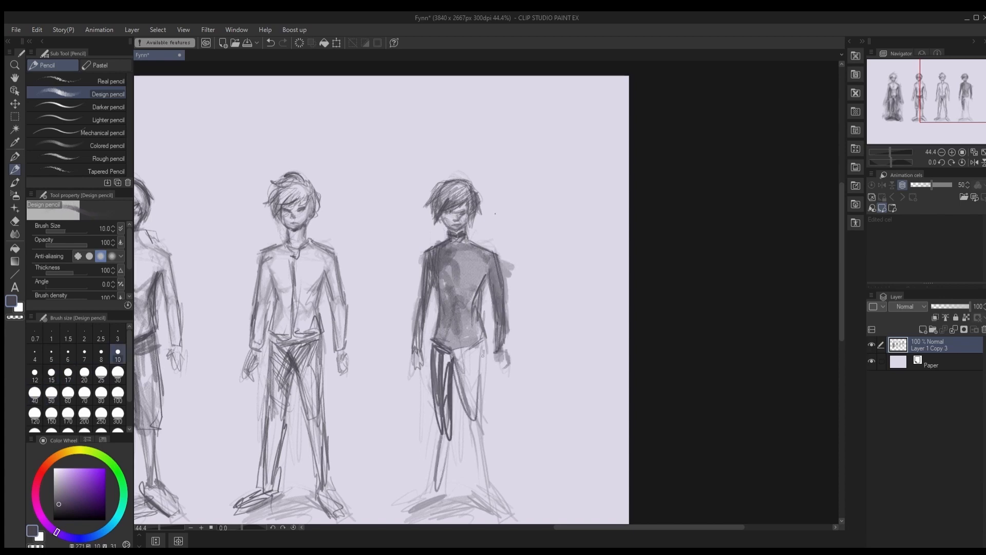
pyautogui.moveTo(484, 354)
pyautogui.mouseDown()
pyautogui.moveTo(482, 434)
pyautogui.moveTo(472, 386)
pyautogui.mouseUp()
# Step: Fill the fourth figure's trousers with dark shading, finishing the lower legs with the pencil at size 20
pyautogui.press(']')
pyautogui.press(']')
pyautogui.press(']')
pyautogui.press(']')
pyautogui.press(']')
pyautogui.press(']')
pyautogui.press(']')
pyautogui.press(']')
pyautogui.press(']')
pyautogui.moveTo(449, 355); pyautogui.dragTo(447, 417)
pyautogui.press('[')
pyautogui.press('[')
pyautogui.press('[')
pyautogui.press('[')
pyautogui.press('[')
pyautogui.moveTo(475, 392)
pyautogui.mouseDown()
pyautogui.moveTo(476, 455)
pyautogui.moveTo(498, 487)
pyautogui.mouseUp()
pyautogui.moveTo(437, 434); pyautogui.dragTo(432, 485)
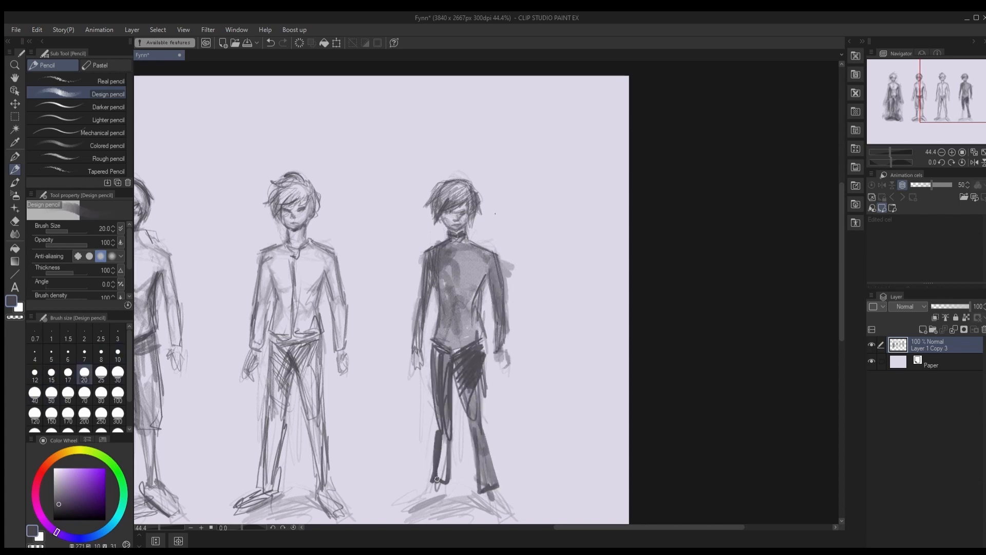
pyautogui.moveTo(444, 406); pyautogui.dragTo(446, 487)
# Step: Sketch shoes on the fourth figure's feet
pyautogui.scroll(-3, 441, 305)
pyautogui.moveTo(418, 434); pyautogui.dragTo(444, 423)
pyautogui.moveTo(464, 421); pyautogui.dragTo(482, 436)
pyautogui.scroll(1, 502, 436)
pyautogui.scroll(-5, 560, 361)
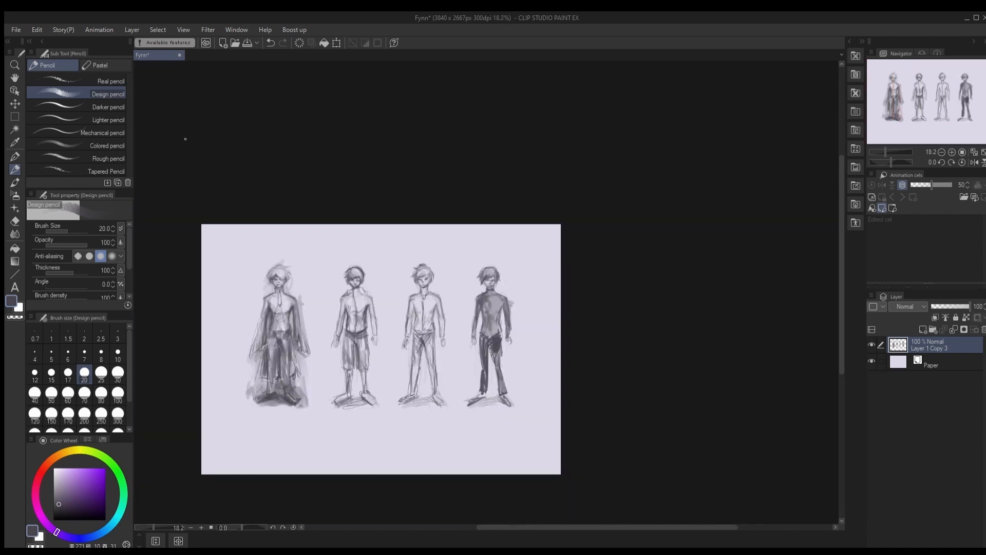
# Step: Move the whole drawing of four figures slightly down the canvas
pyautogui.hotkey('ctrl', 't')
pyautogui.moveTo(382, 347); pyautogui.dragTo(382, 357)
pyautogui.press('Return')
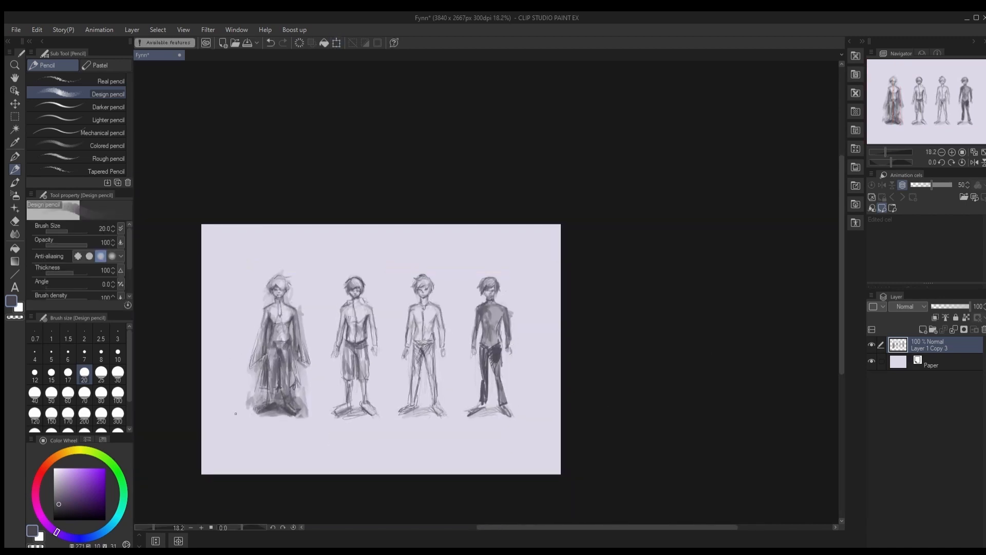
# Step: Sketch a room around the figures with vertical wall lines and perspective floor lines running toward the viewer
pyautogui.hotkey('ctrl', 'z')
pyautogui.moveTo(236, 413)
pyautogui.mouseDown()
pyautogui.moveTo(233, 307)
pyautogui.moveTo(243, 304)
pyautogui.mouseUp()
pyautogui.moveTo(241, 411); pyautogui.dragTo(203, 451)
pyautogui.moveTo(528, 403); pyautogui.dragTo(559, 452)
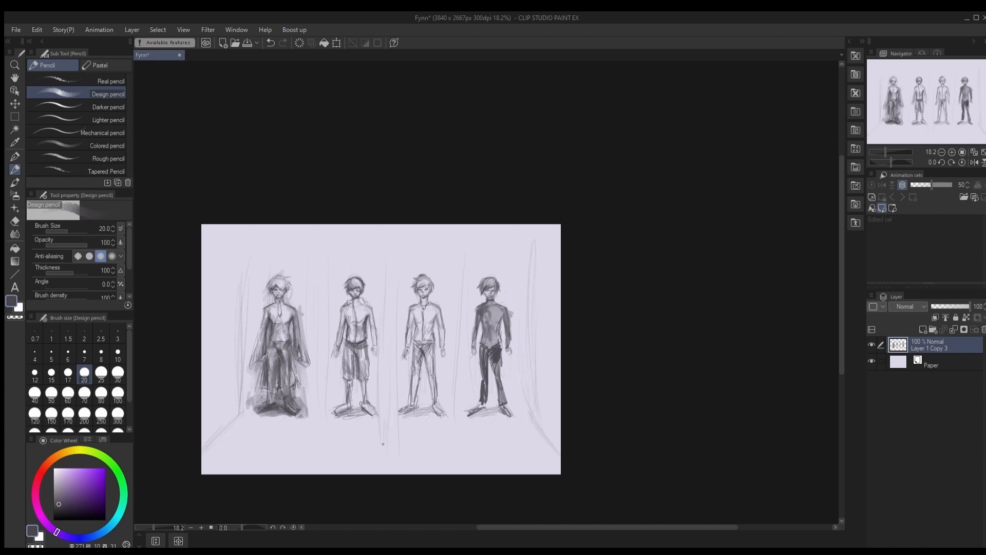
pyautogui.moveTo(378, 415); pyautogui.dragTo(377, 470)
pyautogui.moveTo(396, 447); pyautogui.dragTo(396, 469)
pyautogui.moveTo(318, 429); pyautogui.dragTo(300, 472)
pyautogui.moveTo(472, 457); pyautogui.dragTo(456, 421)
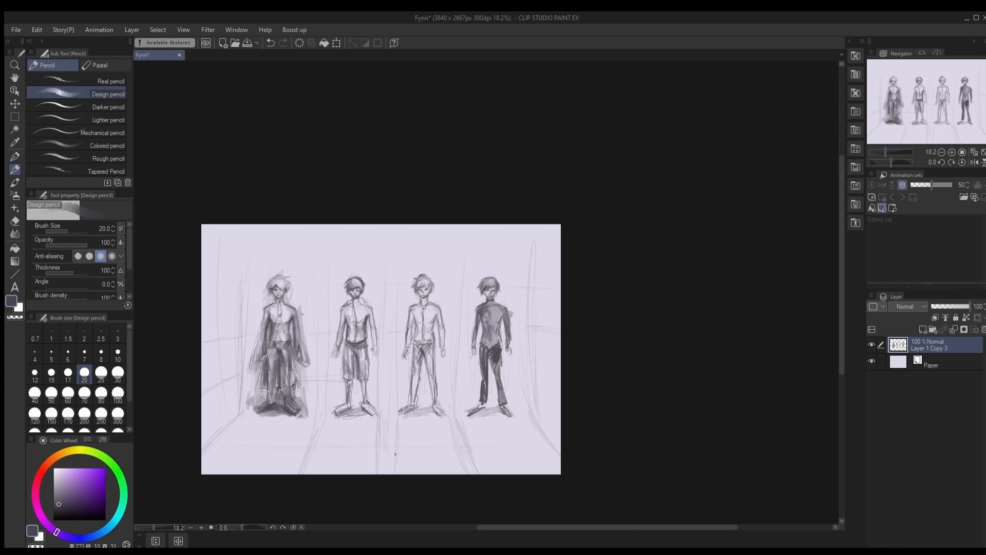
# Step: Shade ground shadows under the second, third and fourth figures with the pencil at size 50
pyautogui.moveTo(401, 416)
pyautogui.mouseDown()
pyautogui.moveTo(419, 407)
pyautogui.moveTo(440, 414)
pyautogui.mouseUp()
pyautogui.click(51, 395)
pyautogui.moveTo(338, 415)
pyautogui.mouseDown()
pyautogui.moveTo(375, 410)
pyautogui.moveTo(369, 420)
pyautogui.mouseUp()
pyautogui.moveTo(495, 408); pyautogui.dragTo(466, 420)
pyautogui.moveTo(479, 421); pyautogui.dragTo(509, 415)
pyautogui.moveTo(398, 419); pyautogui.dragTo(435, 420)
# Step: Set the pencil to size 100 and shade soft background tones beside and behind the middle figures
pyautogui.click(102, 394)
pyautogui.click(118, 395)
pyautogui.moveTo(381, 299); pyautogui.dragTo(373, 403)
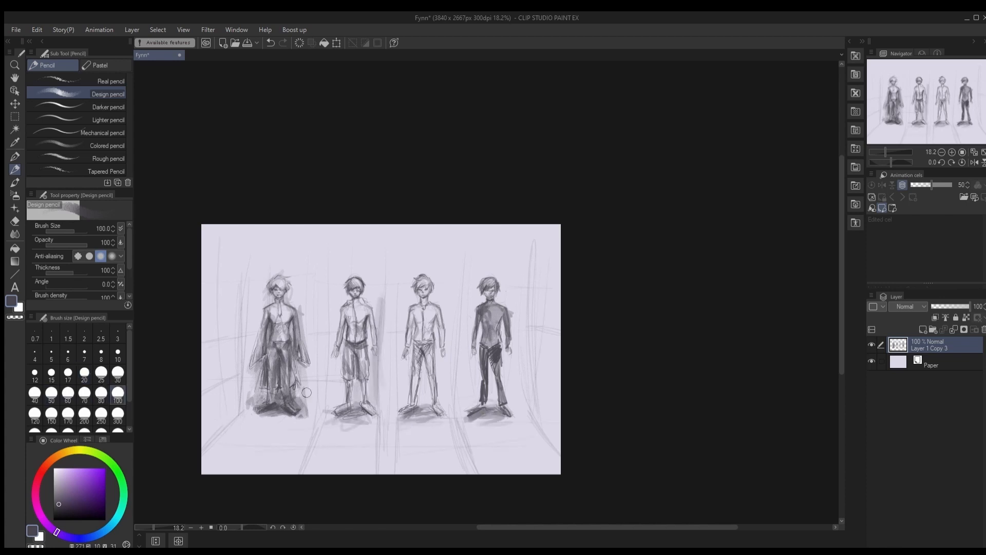
pyautogui.moveTo(336, 359); pyautogui.dragTo(329, 405)
pyautogui.moveTo(403, 406)
pyautogui.mouseDown()
pyautogui.moveTo(414, 362)
pyautogui.moveTo(434, 406)
pyautogui.mouseUp()
# Step: Set the pencil to size 60, shade the third figure's jacket and strengthen the wall and floor edge beside the fourth figure
pyautogui.click(68, 394)
pyautogui.moveTo(415, 308)
pyautogui.mouseDown()
pyautogui.moveTo(410, 354)
pyautogui.moveTo(417, 344)
pyautogui.mouseUp()
pyautogui.moveTo(438, 306)
pyautogui.mouseDown()
pyautogui.moveTo(423, 336)
pyautogui.moveTo(452, 355)
pyautogui.moveTo(424, 346)
pyautogui.mouseUp()
pyautogui.moveTo(446, 309); pyautogui.dragTo(505, 293)
pyautogui.moveTo(526, 394); pyautogui.dragTo(562, 468)
pyautogui.scroll(1, 583, 471)
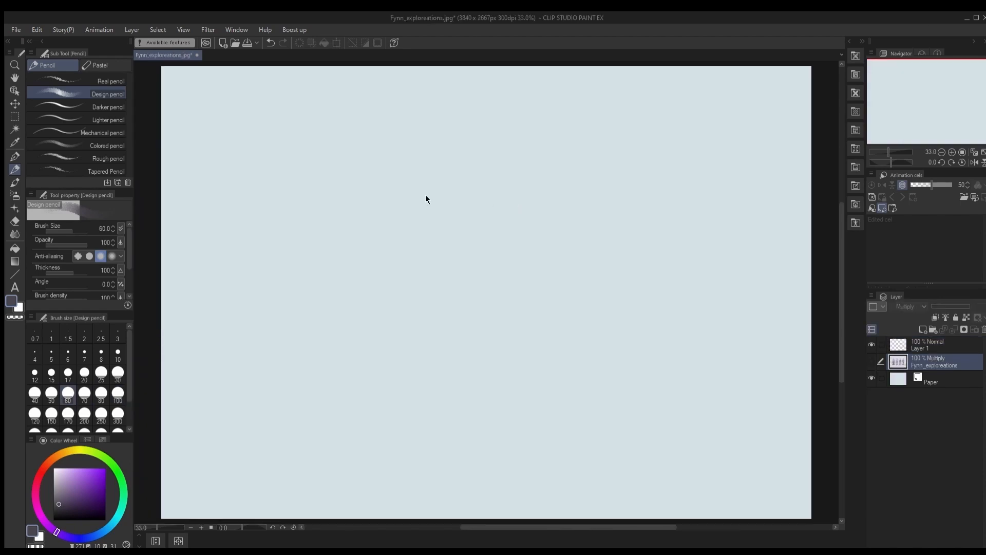
# Step: Show the Fynn_exploreations layer and try a circle around the second figure's head on Layer 1
pyautogui.click(934, 345)
pyautogui.click(872, 361)
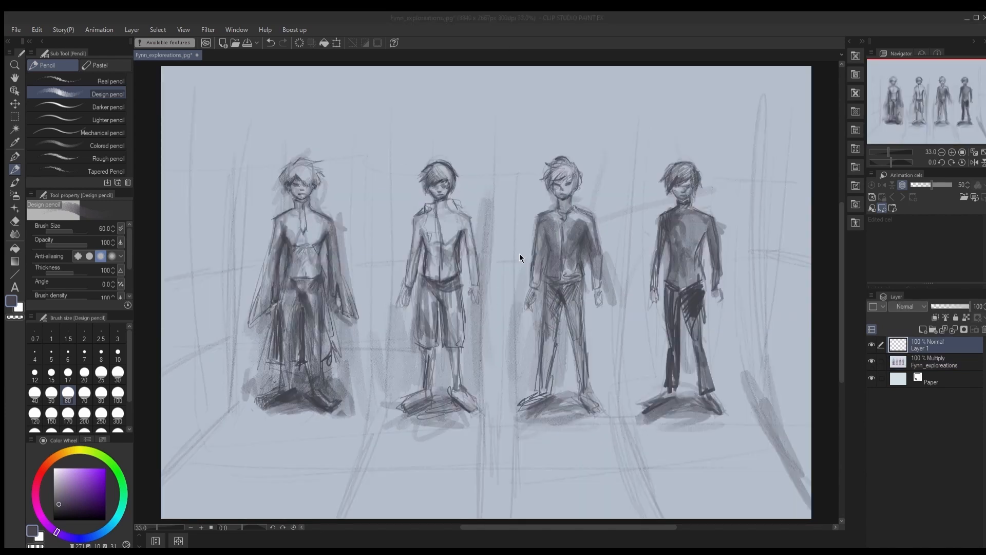
pyautogui.moveTo(459, 141); pyautogui.dragTo(411, 201)
pyautogui.hotkey('ctrl', 'z')
# Step: On the Fynn_exploreations layer, circle the second figure's head and label it "selected thumbnail" with the pencil at size 15
pyautogui.click(935, 362)
pyautogui.moveTo(464, 146)
pyautogui.mouseDown()
pyautogui.moveTo(412, 235)
pyautogui.moveTo(470, 150)
pyautogui.moveTo(555, 97)
pyautogui.moveTo(516, 149)
pyautogui.moveTo(552, 125)
pyautogui.mouseUp()
pyautogui.press('[')
pyautogui.press('[')
pyautogui.press('[')
pyautogui.press('[')
pyautogui.press('[')
pyautogui.press('[')
pyautogui.press('[')
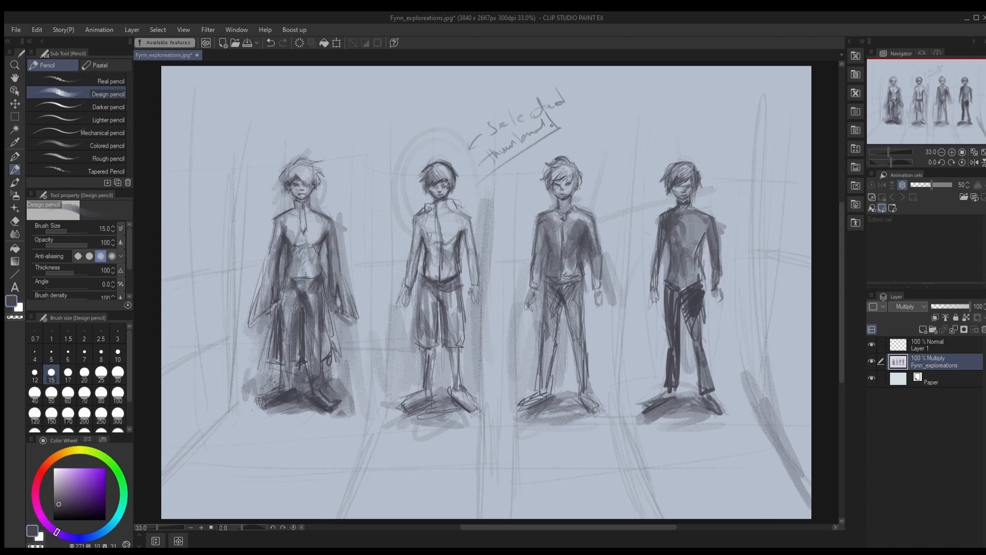
# Step: Hide the Fynn_exploreations layer and rename Layer 1 as Fynn_poses
pyautogui.click(870, 361)
pyautogui.click(696, 291)
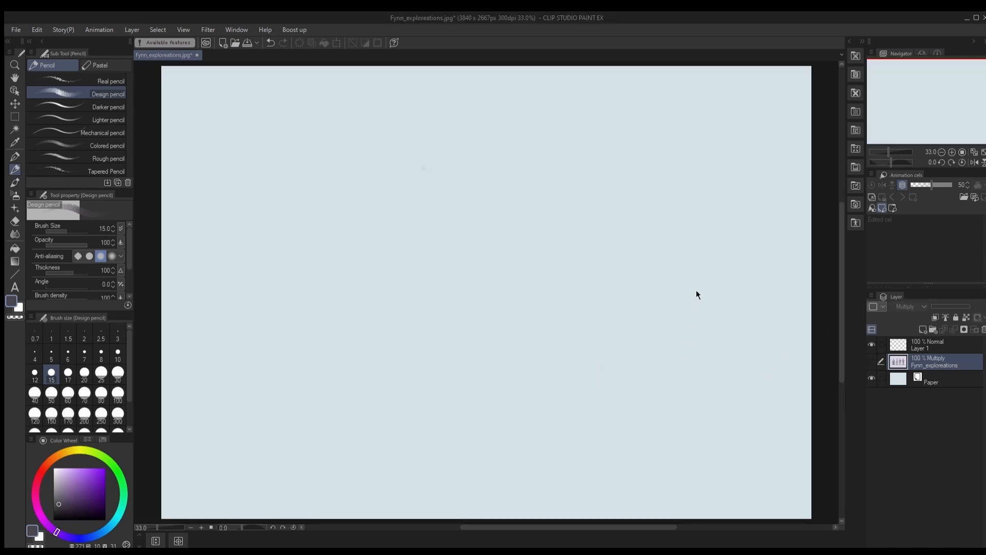
pyautogui.click(927, 347)
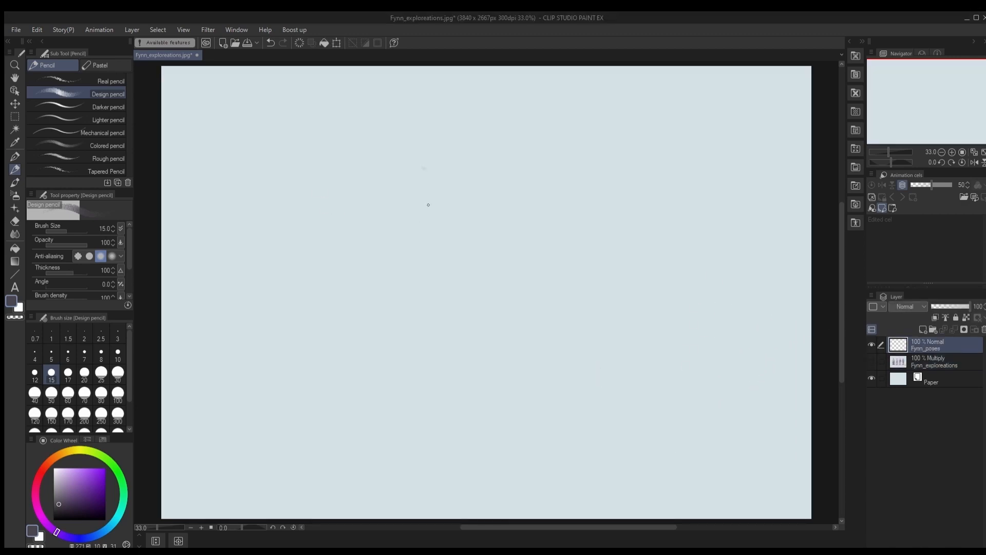
# Step: Sketch a seated figure in side view on the Fynn_poses layer, with head, curved torso, thigh, hanging lower leg and foot
pyautogui.moveTo(383, 165)
pyautogui.mouseDown()
pyautogui.moveTo(369, 191)
pyautogui.moveTo(392, 204)
pyautogui.moveTo(393, 278)
pyautogui.mouseUp()
pyautogui.moveTo(388, 208); pyautogui.dragTo(362, 298)
pyautogui.moveTo(362, 298)
pyautogui.mouseDown()
pyautogui.moveTo(408, 308)
pyautogui.moveTo(380, 305)
pyautogui.mouseUp()
pyautogui.moveTo(410, 262); pyautogui.dragTo(391, 306)
pyautogui.moveTo(393, 202)
pyautogui.mouseDown()
pyautogui.moveTo(410, 238)
pyautogui.moveTo(396, 312)
pyautogui.moveTo(411, 228)
pyautogui.mouseUp()
pyautogui.moveTo(390, 272)
pyautogui.mouseDown()
pyautogui.moveTo(371, 305)
pyautogui.moveTo(309, 314)
pyautogui.moveTo(396, 307)
pyautogui.moveTo(384, 246)
pyautogui.mouseUp()
pyautogui.moveTo(375, 282)
pyautogui.mouseDown()
pyautogui.moveTo(309, 314)
pyautogui.moveTo(313, 391)
pyautogui.mouseUp()
pyautogui.moveTo(323, 314)
pyautogui.mouseDown()
pyautogui.moveTo(317, 395)
pyautogui.moveTo(318, 381)
pyautogui.mouseUp()
pyautogui.moveTo(322, 322)
pyautogui.mouseDown()
pyautogui.moveTo(313, 381)
pyautogui.moveTo(290, 403)
pyautogui.moveTo(327, 395)
pyautogui.mouseUp()
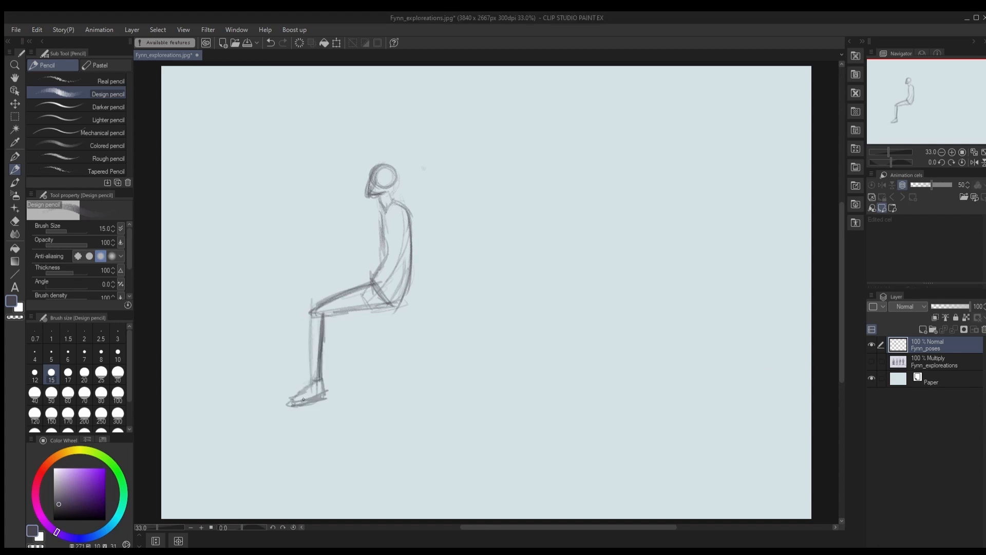
# Step: Sketch the seated figure's second leg bent upward with a raised knee and darken the hanging shin
pyautogui.moveTo(372, 280); pyautogui.dragTo(336, 237)
pyautogui.moveTo(321, 243)
pyautogui.mouseDown()
pyautogui.moveTo(328, 239)
pyautogui.moveTo(304, 311)
pyautogui.mouseUp()
pyautogui.moveTo(311, 304); pyautogui.dragTo(311, 392)
pyautogui.moveTo(307, 304); pyautogui.dragTo(293, 323)
pyautogui.moveTo(313, 306); pyautogui.dragTo(292, 328)
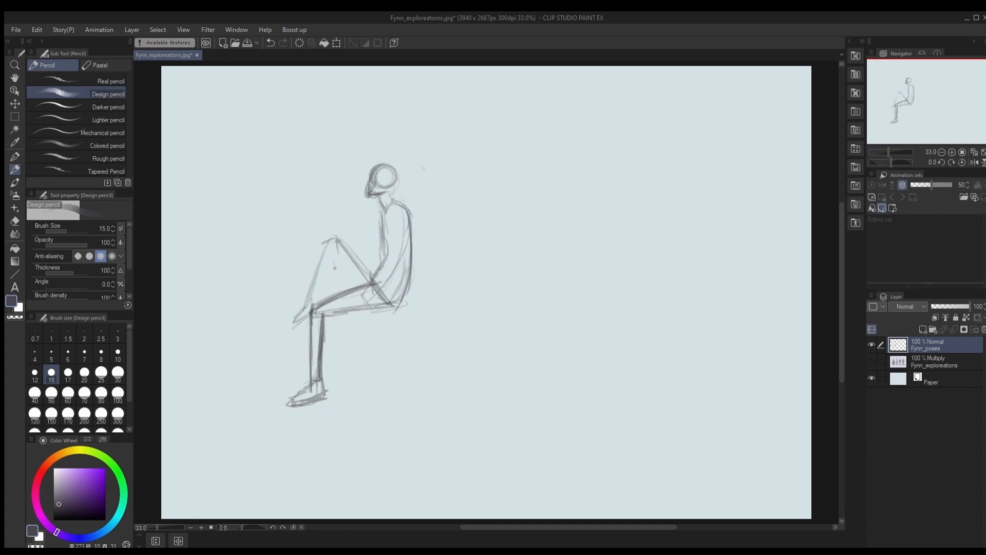
pyautogui.moveTo(335, 258); pyautogui.dragTo(314, 307)
pyautogui.moveTo(335, 256); pyautogui.dragTo(354, 294)
# Step: Draw the seated figure's rear arm propped behind the back with the hand flat on the seat
pyautogui.moveTo(400, 207); pyautogui.dragTo(415, 271)
pyautogui.moveTo(413, 260); pyautogui.dragTo(436, 310)
pyautogui.moveTo(417, 252); pyautogui.dragTo(439, 311)
pyautogui.moveTo(432, 314); pyautogui.dragTo(461, 311)
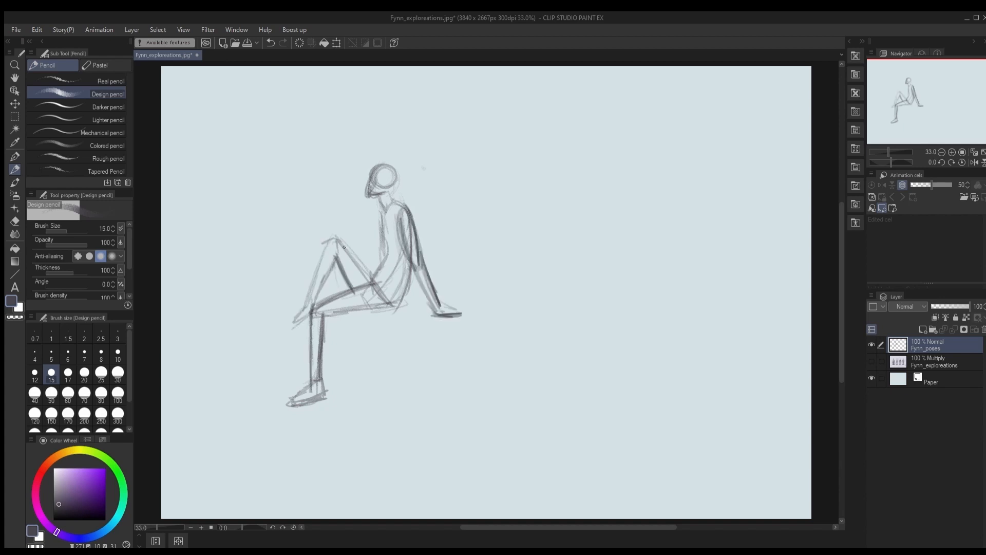
# Step: Draw the seated figure's other arm stretched forward over the raised knee with the hand hanging down
pyautogui.moveTo(382, 204); pyautogui.dragTo(354, 217)
pyautogui.moveTo(380, 211)
pyautogui.mouseDown()
pyautogui.moveTo(374, 233)
pyautogui.moveTo(351, 219)
pyautogui.moveTo(313, 230)
pyautogui.mouseUp()
pyautogui.moveTo(362, 224); pyautogui.dragTo(285, 245)
pyautogui.moveTo(293, 244); pyautogui.dragTo(294, 276)
pyautogui.moveTo(286, 249)
pyautogui.mouseDown()
pyautogui.moveTo(283, 271)
pyautogui.moveTo(339, 228)
pyautogui.mouseUp()
# Step: Add slanted strokes fanning downward from the seated figure's lower knee
pyautogui.moveTo(335, 322); pyautogui.dragTo(352, 357)
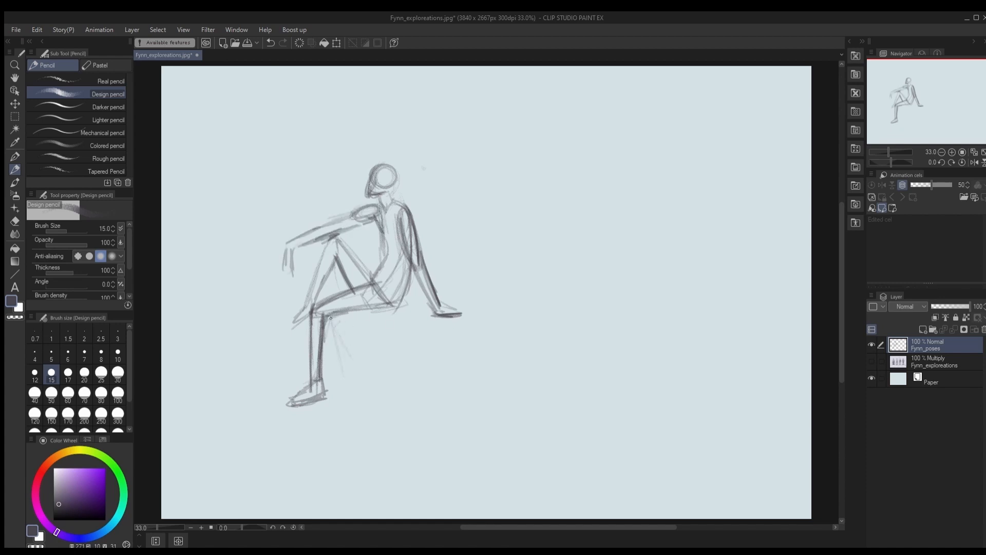
pyautogui.moveTo(330, 318); pyautogui.dragTo(366, 361)
pyautogui.moveTo(326, 321)
pyautogui.mouseDown()
pyautogui.moveTo(352, 382)
pyautogui.moveTo(377, 382)
pyautogui.mouseUp()
pyautogui.moveTo(323, 333)
pyautogui.mouseDown()
pyautogui.moveTo(344, 428)
pyautogui.moveTo(365, 411)
pyautogui.moveTo(374, 375)
pyautogui.mouseUp()
pyautogui.moveTo(323, 315); pyautogui.dragTo(375, 416)
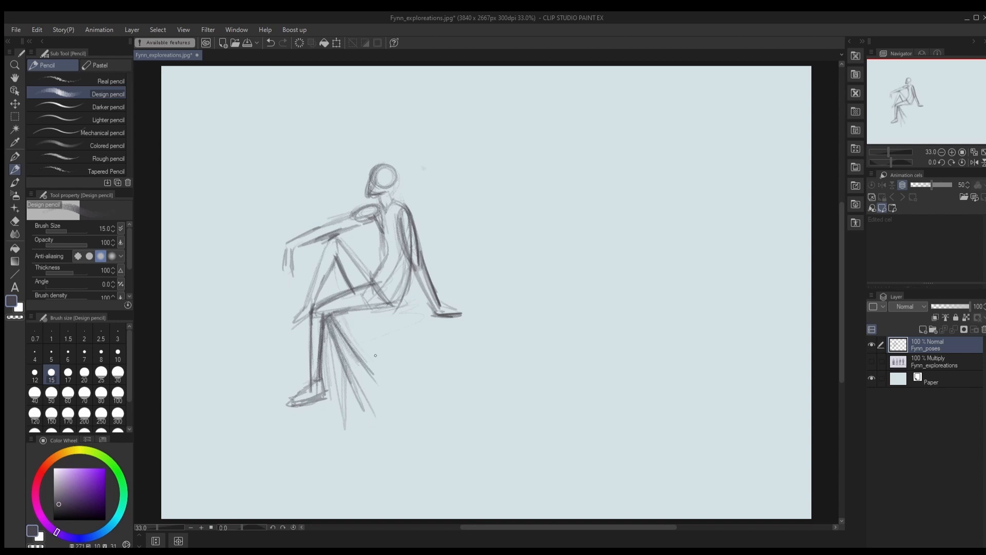
# Step: Scale down the seated figure and place it in the upper-left part of the canvas
pyautogui.hotkey('ctrl', 't')
pyautogui.moveTo(464, 431)
pyautogui.mouseDown()
pyautogui.moveTo(356, 271)
pyautogui.moveTo(380, 305)
pyautogui.mouseUp()
pyautogui.moveTo(352, 269); pyautogui.dragTo(347, 249)
pyautogui.moveTo(376, 285); pyautogui.dragTo(382, 294)
pyautogui.press('Return')
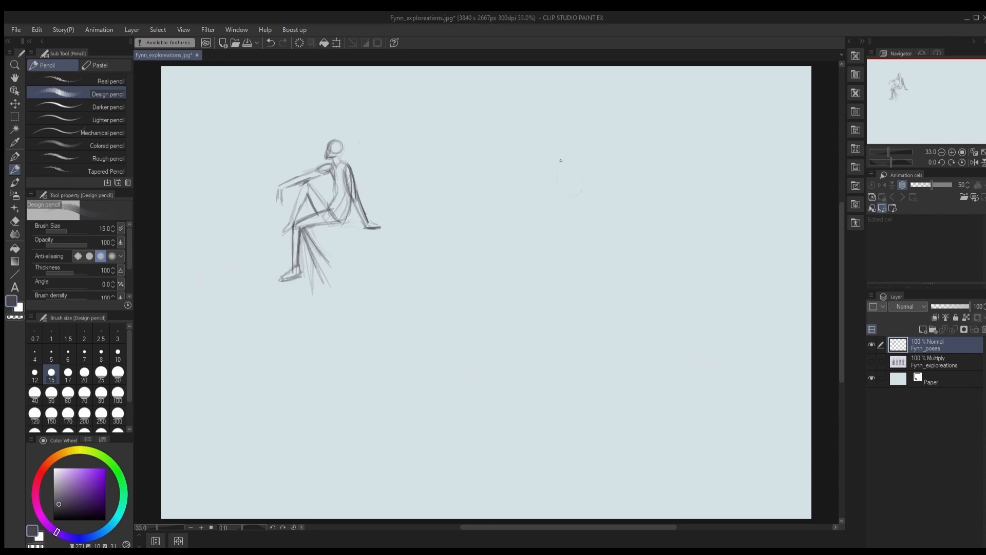
# Step: Sketch the tilted head of a second figure in the canvas's right half, checking it in a mirrored view
pyautogui.moveTo(561, 161); pyautogui.dragTo(550, 177)
pyautogui.click(974, 162)
pyautogui.moveTo(403, 193)
pyautogui.mouseDown()
pyautogui.moveTo(398, 203)
pyautogui.moveTo(406, 170)
pyautogui.moveTo(395, 195)
pyautogui.moveTo(403, 184)
pyautogui.mouseUp()
pyautogui.click(974, 162)
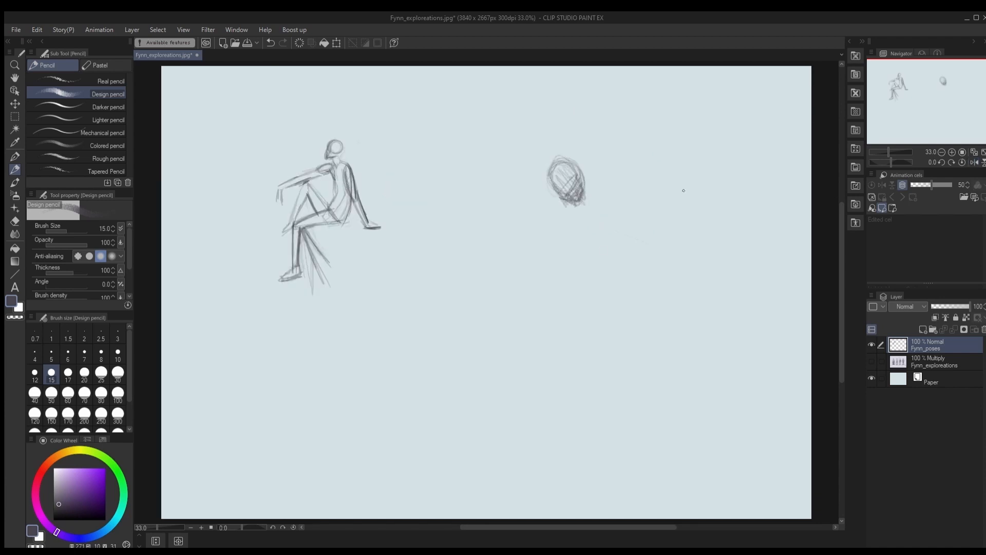
# Step: Sketch the second figure's shoulders, torso, propped arm and pelvis, and a folded leg with a large shoe
pyautogui.moveTo(579, 190)
pyautogui.mouseDown()
pyautogui.moveTo(575, 203)
pyautogui.moveTo(578, 179)
pyautogui.moveTo(583, 207)
pyautogui.moveTo(557, 221)
pyautogui.moveTo(611, 219)
pyautogui.moveTo(600, 279)
pyautogui.moveTo(561, 272)
pyautogui.moveTo(557, 303)
pyautogui.moveTo(611, 308)
pyautogui.moveTo(570, 282)
pyautogui.moveTo(591, 303)
pyautogui.moveTo(608, 260)
pyautogui.moveTo(633, 308)
pyautogui.moveTo(628, 259)
pyautogui.moveTo(642, 317)
pyautogui.moveTo(658, 318)
pyautogui.moveTo(637, 323)
pyautogui.moveTo(668, 324)
pyautogui.moveTo(644, 319)
pyautogui.moveTo(615, 245)
pyautogui.mouseUp()
pyautogui.moveTo(546, 217); pyautogui.dragTo(547, 244)
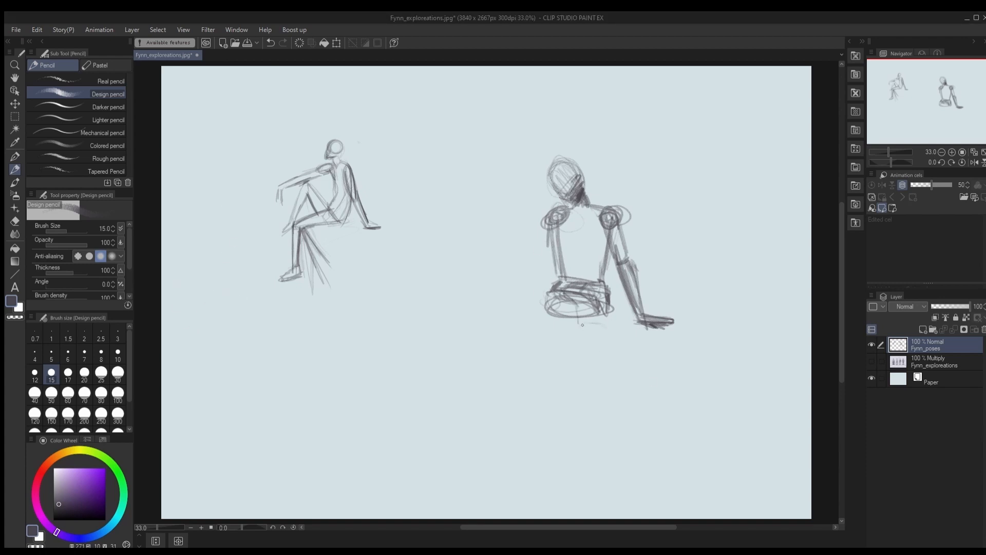
pyautogui.moveTo(582, 325)
pyautogui.mouseDown()
pyautogui.moveTo(606, 314)
pyautogui.moveTo(597, 338)
pyautogui.moveTo(606, 308)
pyautogui.moveTo(571, 317)
pyautogui.moveTo(573, 301)
pyautogui.moveTo(566, 339)
pyautogui.moveTo(607, 335)
pyautogui.moveTo(606, 343)
pyautogui.moveTo(574, 332)
pyautogui.moveTo(600, 351)
pyautogui.moveTo(574, 324)
pyautogui.moveTo(586, 364)
pyautogui.moveTo(575, 340)
pyautogui.moveTo(606, 359)
pyautogui.moveTo(580, 368)
pyautogui.moveTo(586, 372)
pyautogui.moveTo(580, 367)
pyautogui.moveTo(606, 369)
pyautogui.moveTo(636, 346)
pyautogui.moveTo(581, 375)
pyautogui.moveTo(600, 387)
pyautogui.moveTo(603, 366)
pyautogui.moveTo(650, 341)
pyautogui.moveTo(660, 366)
pyautogui.mouseUp()
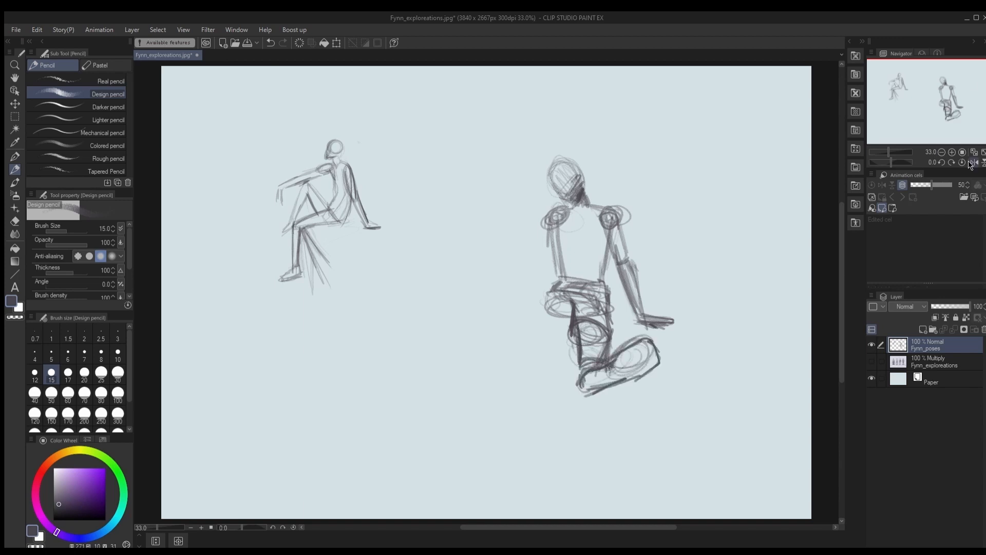
# Step: In the mirrored view, shade and define the second figure's folded lower leg and shoe with the pencil
pyautogui.click(971, 163)
pyautogui.moveTo(400, 287); pyautogui.dragTo(555, 292)
pyautogui.moveTo(507, 354); pyautogui.dragTo(546, 383)
pyautogui.press('x')
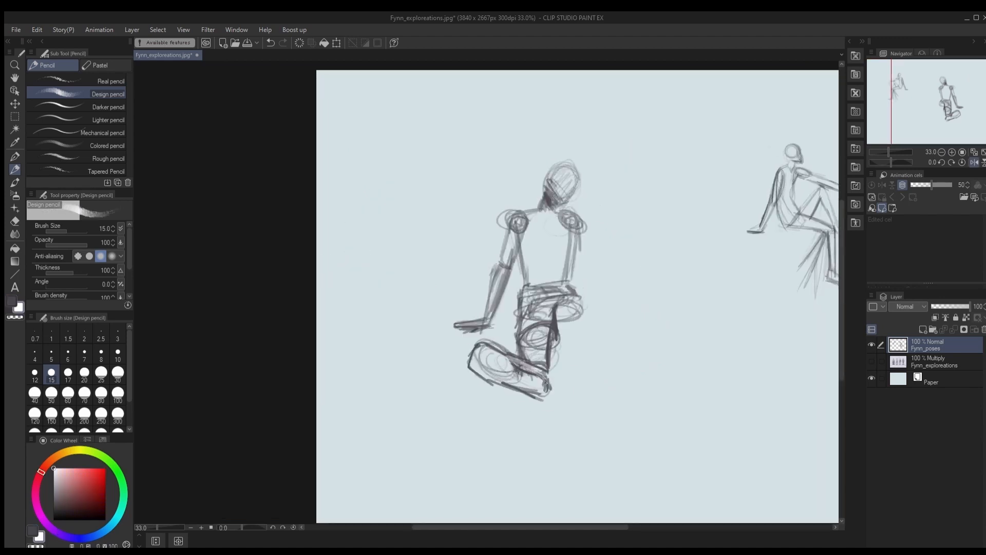
pyautogui.press('x')
pyautogui.press('c')
pyautogui.press('c')
pyautogui.moveTo(506, 356)
pyautogui.mouseDown()
pyautogui.moveTo(538, 371)
pyautogui.moveTo(512, 362)
pyautogui.mouseUp()
pyautogui.moveTo(471, 362)
pyautogui.mouseDown()
pyautogui.moveTo(523, 386)
pyautogui.moveTo(515, 389)
pyautogui.mouseUp()
pyautogui.moveTo(530, 361)
pyautogui.mouseDown()
pyautogui.moveTo(545, 367)
pyautogui.moveTo(526, 361)
pyautogui.mouseUp()
# Step: Clean up the folded leg's knee with transparent color and strengthen the edge of the shorts
pyautogui.press('c')
pyautogui.press('c')
pyautogui.moveTo(517, 334)
pyautogui.mouseDown()
pyautogui.moveTo(523, 361)
pyautogui.moveTo(556, 329)
pyautogui.moveTo(534, 319)
pyautogui.moveTo(516, 339)
pyautogui.mouseUp()
pyautogui.press('c')
pyautogui.press('c')
pyautogui.moveTo(523, 291); pyautogui.dragTo(516, 343)
# Step: Draw the second figure's neck-to-shoulder line, strengthen both arms and restore the unmirrored view
pyautogui.moveTo(544, 198); pyautogui.dragTo(528, 209)
pyautogui.moveTo(533, 201)
pyautogui.mouseDown()
pyautogui.moveTo(507, 230)
pyautogui.moveTo(502, 319)
pyautogui.mouseUp()
pyautogui.moveTo(493, 267); pyautogui.dragTo(483, 316)
pyautogui.moveTo(583, 228); pyautogui.dragTo(578, 291)
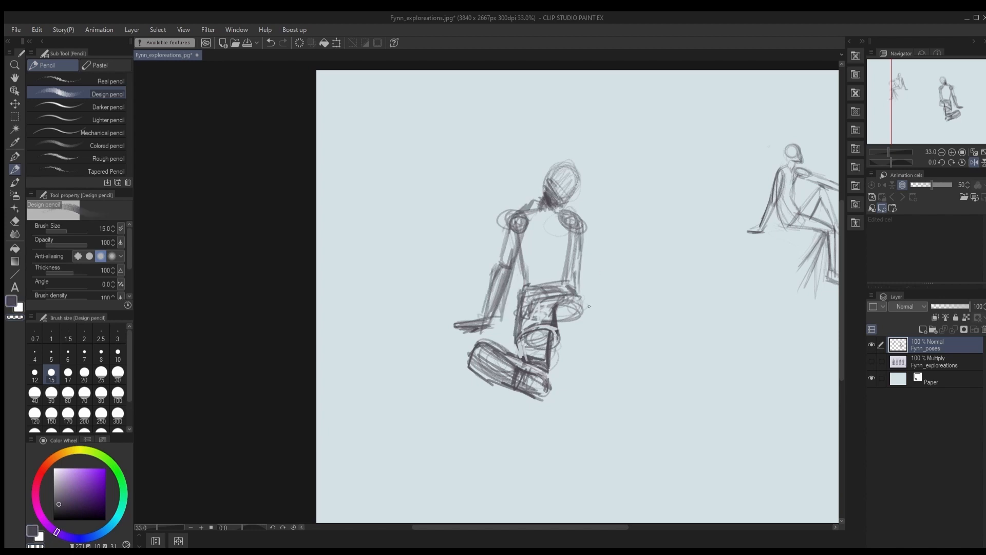
pyautogui.click(974, 163)
pyautogui.moveTo(504, 283); pyautogui.dragTo(663, 267)
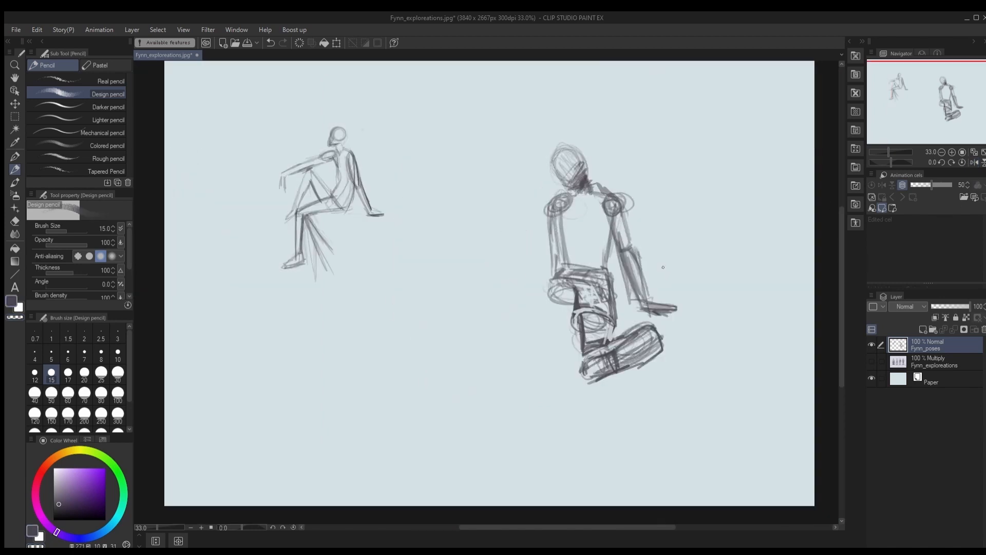
# Step: Sketch the second figure's other leg bent with a raised knee and a shin reaching down to the ground
pyautogui.moveTo(567, 278)
pyautogui.mouseDown()
pyautogui.moveTo(540, 291)
pyautogui.moveTo(523, 267)
pyautogui.mouseUp()
pyautogui.moveTo(537, 275)
pyautogui.mouseDown()
pyautogui.moveTo(509, 257)
pyautogui.moveTo(525, 285)
pyautogui.moveTo(539, 280)
pyautogui.moveTo(501, 259)
pyautogui.moveTo(511, 255)
pyautogui.moveTo(499, 273)
pyautogui.moveTo(514, 286)
pyautogui.moveTo(563, 316)
pyautogui.mouseUp()
pyautogui.moveTo(501, 271)
pyautogui.mouseDown()
pyautogui.moveTo(565, 316)
pyautogui.moveTo(572, 308)
pyautogui.moveTo(555, 316)
pyautogui.mouseUp()
pyautogui.moveTo(569, 295); pyautogui.dragTo(538, 271)
pyautogui.moveTo(554, 276)
pyautogui.mouseDown()
pyautogui.moveTo(505, 250)
pyautogui.moveTo(490, 299)
pyautogui.mouseUp()
pyautogui.moveTo(489, 257); pyautogui.dragTo(506, 317)
pyautogui.moveTo(529, 262); pyautogui.dragTo(515, 312)
pyautogui.moveTo(487, 268); pyautogui.dragTo(522, 304)
pyautogui.moveTo(497, 288); pyautogui.dragTo(523, 338)
pyautogui.moveTo(523, 297)
pyautogui.mouseDown()
pyautogui.moveTo(530, 341)
pyautogui.moveTo(478, 366)
pyautogui.mouseUp()
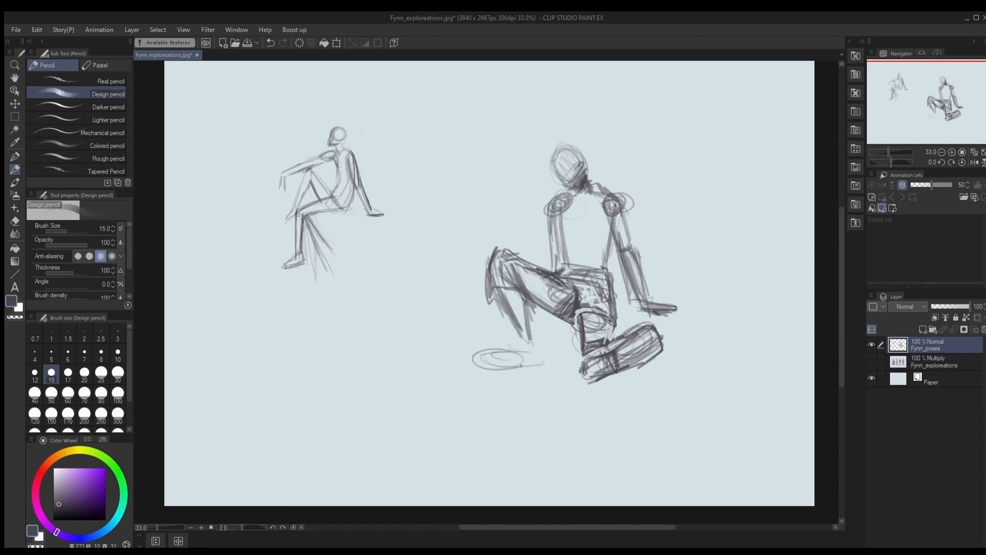
# Step: Draw and shade the shoe of the raised leg and add ground-shadow strokes beneath both feet
pyautogui.moveTo(543, 350)
pyautogui.mouseDown()
pyautogui.moveTo(526, 364)
pyautogui.moveTo(502, 345)
pyautogui.moveTo(530, 337)
pyautogui.mouseUp()
pyautogui.moveTo(471, 344); pyautogui.dragTo(532, 329)
pyautogui.moveTo(534, 332)
pyautogui.mouseDown()
pyautogui.moveTo(543, 352)
pyautogui.moveTo(473, 354)
pyautogui.moveTo(551, 353)
pyautogui.moveTo(470, 359)
pyautogui.mouseUp()
pyautogui.press('c')
pyautogui.press('c')
pyautogui.moveTo(554, 365); pyautogui.dragTo(480, 381)
pyautogui.moveTo(614, 386); pyautogui.dragTo(582, 412)
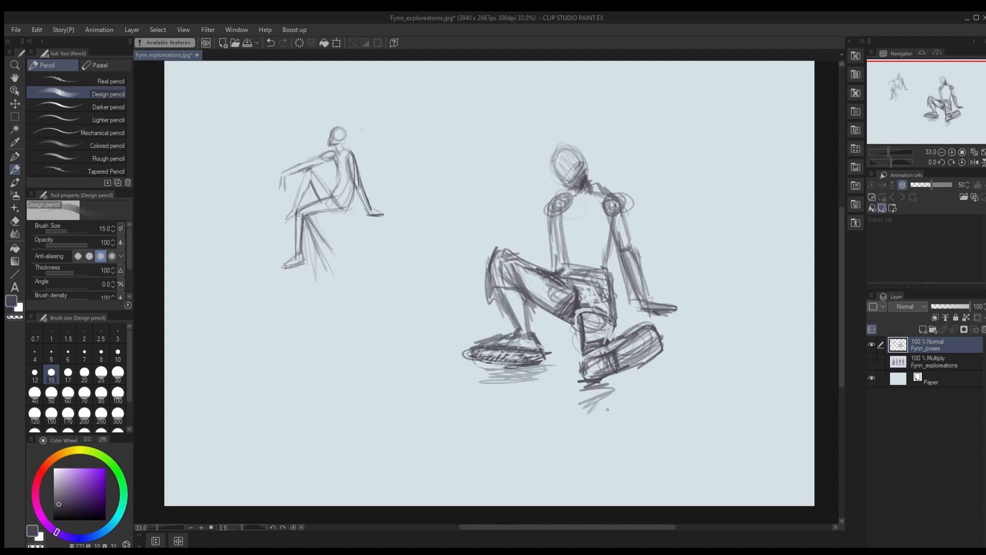
# Step: Define the second figure's waistband and torso side, and add hair strands and light lines down the chest
pyautogui.moveTo(557, 267); pyautogui.dragTo(616, 279)
pyautogui.moveTo(610, 218); pyautogui.dragTo(616, 286)
pyautogui.moveTo(627, 240); pyautogui.dragTo(615, 290)
pyautogui.moveTo(546, 158); pyautogui.dragTo(538, 189)
pyautogui.moveTo(559, 158)
pyautogui.mouseDown()
pyautogui.moveTo(542, 193)
pyautogui.moveTo(598, 162)
pyautogui.mouseUp()
pyautogui.moveTo(574, 210)
pyautogui.mouseDown()
pyautogui.moveTo(564, 251)
pyautogui.moveTo(577, 267)
pyautogui.mouseUp()
pyautogui.moveTo(582, 229); pyautogui.dragTo(588, 267)
pyautogui.scroll(-6, 629, 293)
pyautogui.scroll(1, 628, 293)
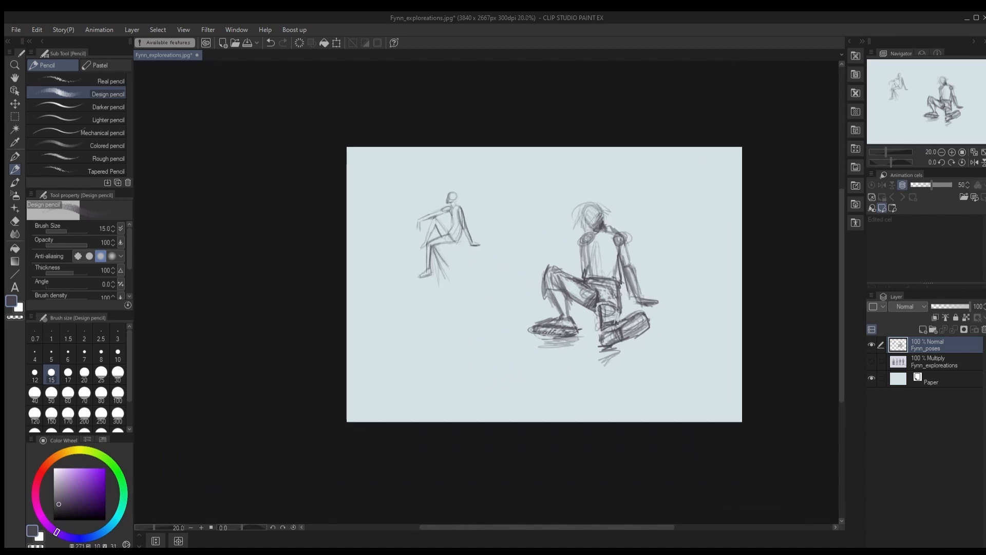
# Step: Try to adjust the second figure's raised leg using Shrink selection, with and without Close gap
pyautogui.click(15, 116)
pyautogui.click(93, 169)
pyautogui.moveTo(544, 276); pyautogui.dragTo(569, 283)
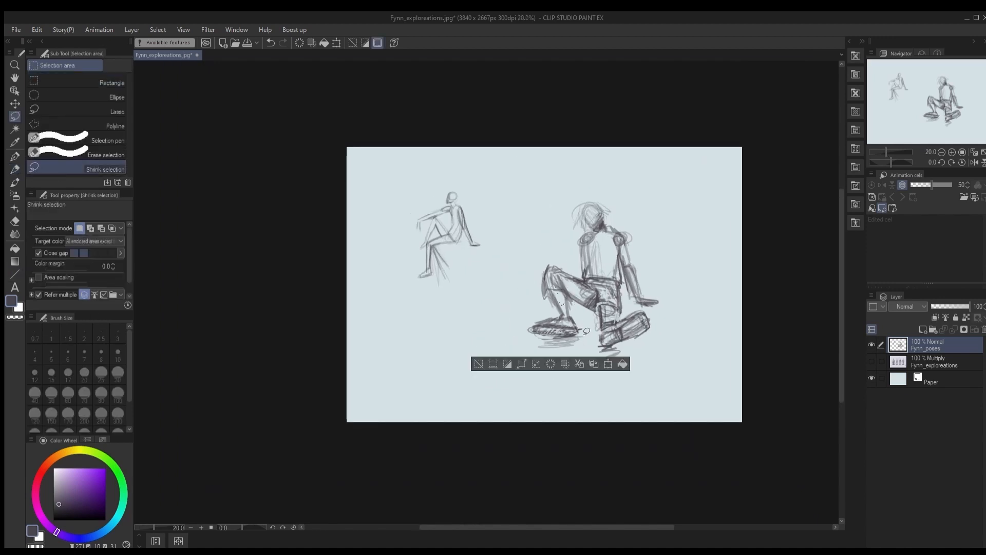
pyautogui.hotkey('ctrl', 't')
pyautogui.moveTo(552, 347)
pyautogui.mouseDown()
pyautogui.moveTo(556, 338)
pyautogui.moveTo(486, 315)
pyautogui.moveTo(560, 302)
pyautogui.mouseUp()
pyautogui.press('Return')
pyautogui.hotkey('ctrl', 'd')
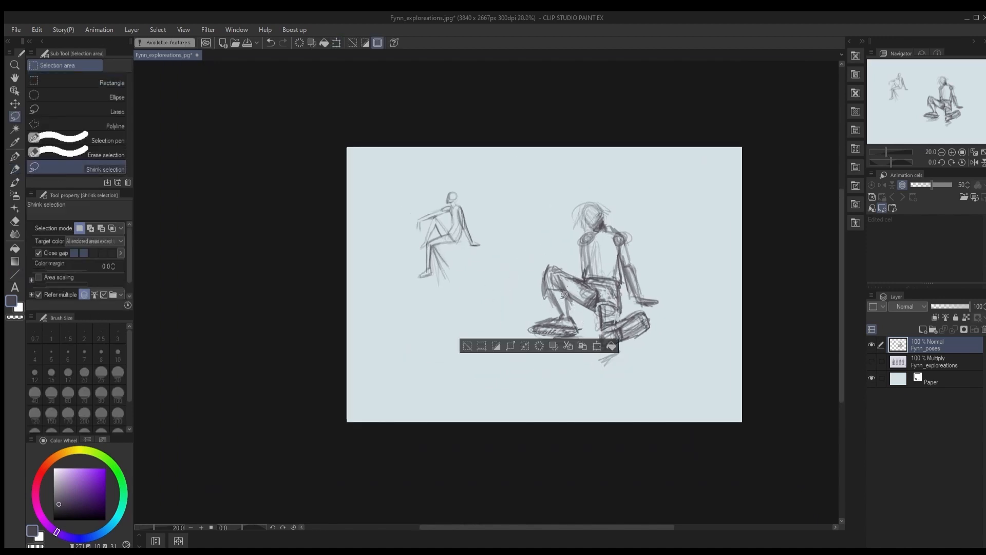
pyautogui.scroll(-2, 58, 256)
pyautogui.moveTo(74, 239); pyautogui.dragTo(58, 238)
pyautogui.moveTo(544, 270); pyautogui.dragTo(563, 282)
pyautogui.hotkey('ctrl', 'd')
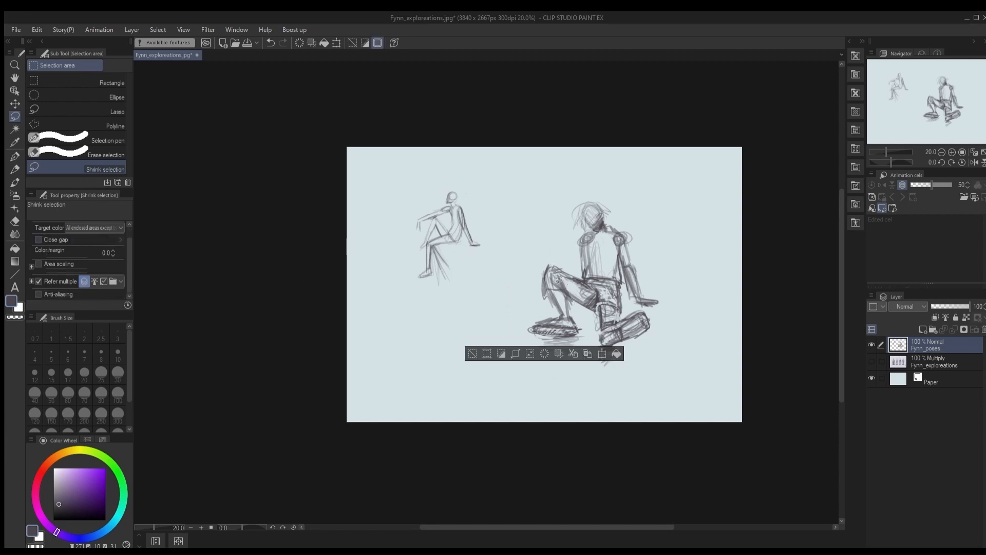
# Step: Set Shrink selection to Target all colors, select the second figure's raised leg and shorten it slightly
pyautogui.scroll(1, 127, 256)
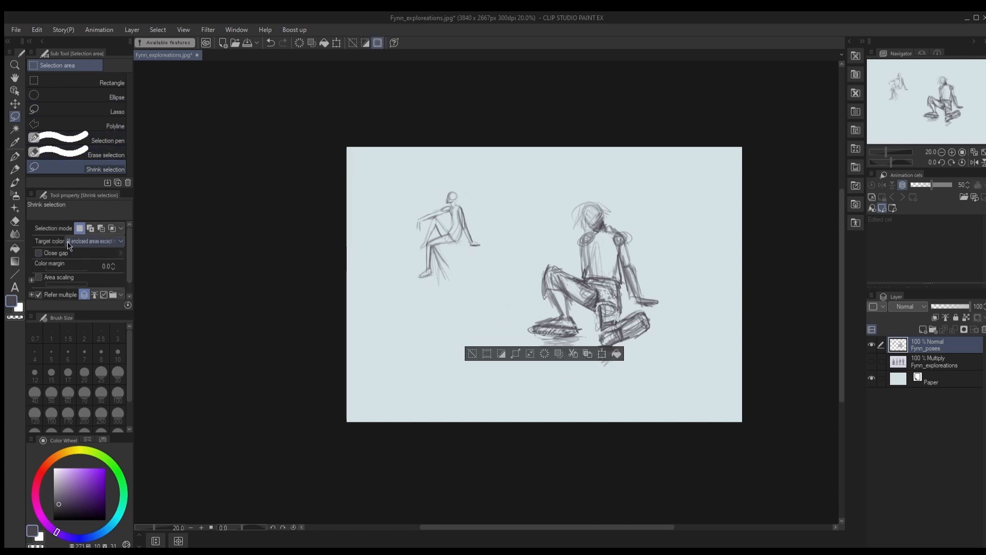
pyautogui.moveTo(548, 264)
pyautogui.mouseDown()
pyautogui.moveTo(546, 362)
pyautogui.moveTo(553, 263)
pyautogui.mouseUp()
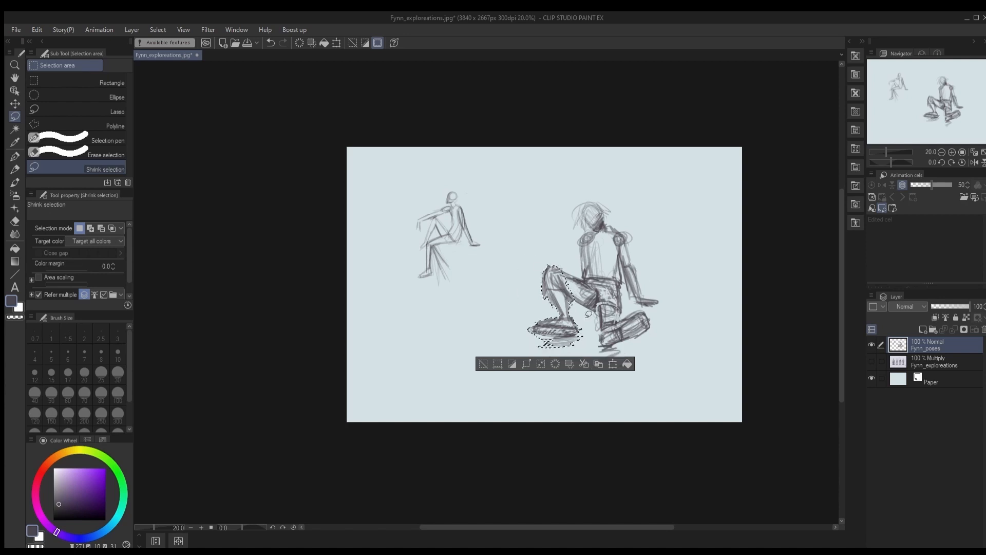
pyautogui.hotkey('ctrl', 't')
pyautogui.moveTo(555, 348); pyautogui.dragTo(553, 332)
pyautogui.press('Return')
pyautogui.hotkey('ctrl', 'd')
# Step: Select the second figure's folded leg, enlarge it slightly and save the file as Fynn
pyautogui.moveTo(611, 307); pyautogui.dragTo(614, 304)
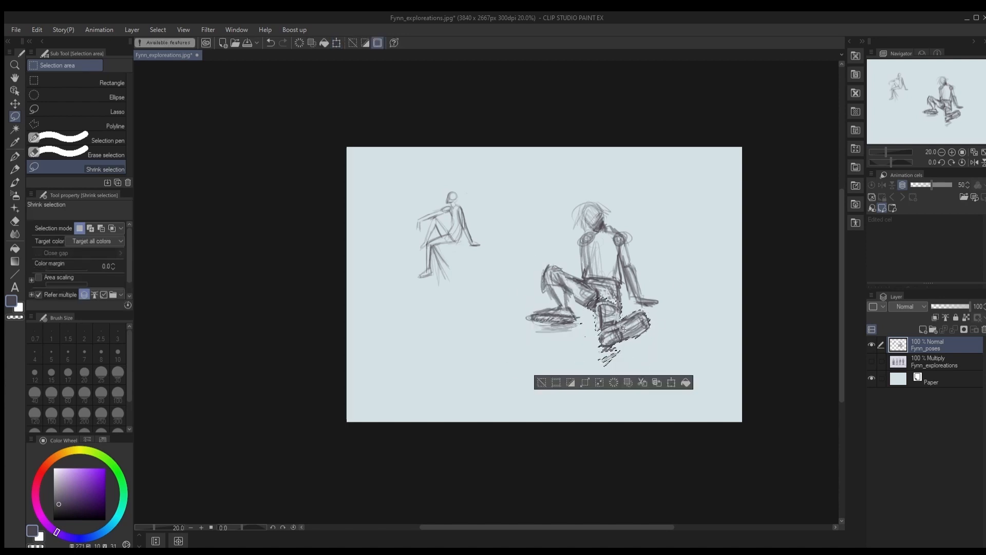
pyautogui.hotkey('ctrl', 't')
pyautogui.moveTo(580, 366); pyautogui.dragTo(572, 369)
pyautogui.press('Return')
pyautogui.hotkey('ctrl', 'd')
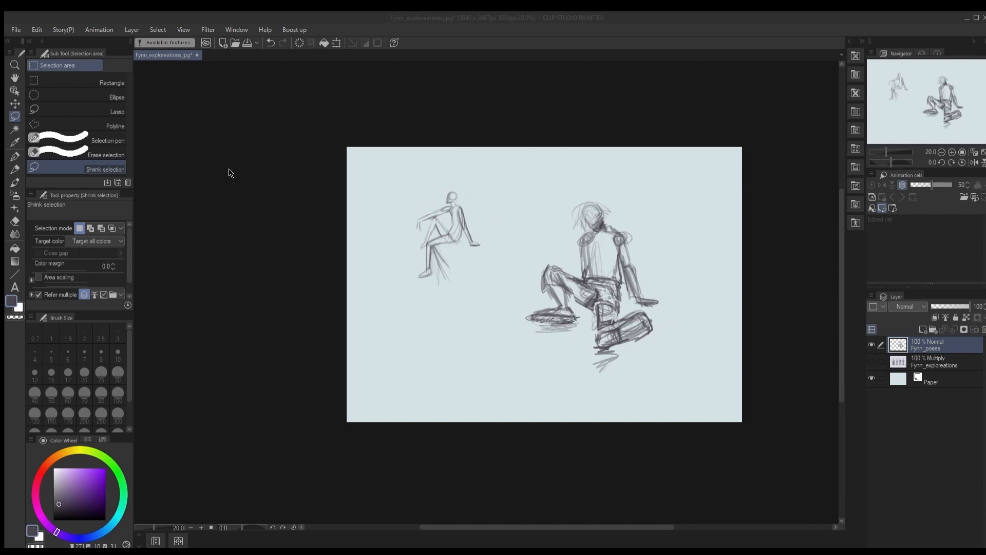
pyautogui.hotkey('ctrl', 's')
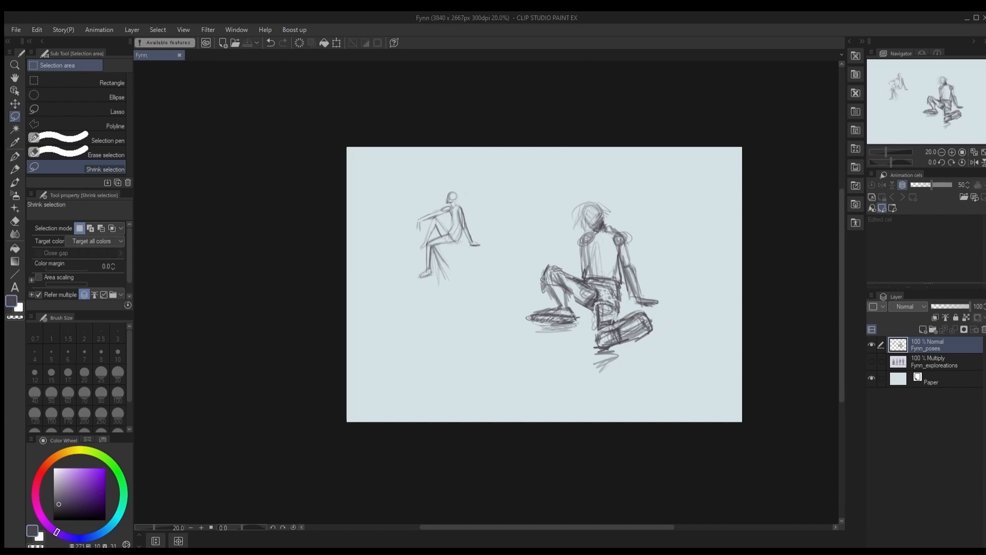
# Step: Shade both of the second figure's shoes with the Opaque watercolor brush at size 120
pyautogui.press('b')
pyautogui.moveTo(531, 320); pyautogui.dragTo(560, 316)
pyautogui.moveTo(596, 345); pyautogui.dragTo(619, 336)
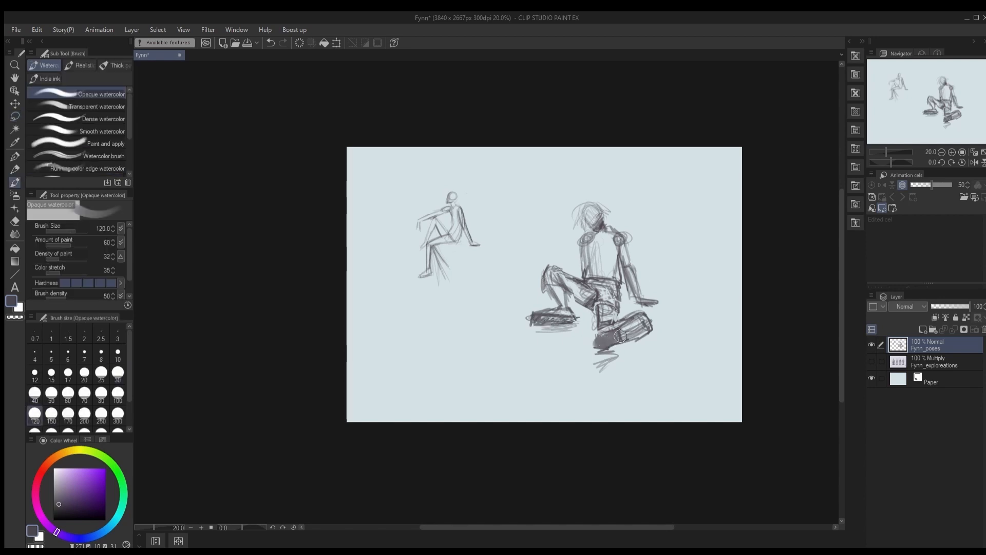
# Step: Select the second figure, scale it down, place it directly below the first figure and save the file
pyautogui.click(9, 117)
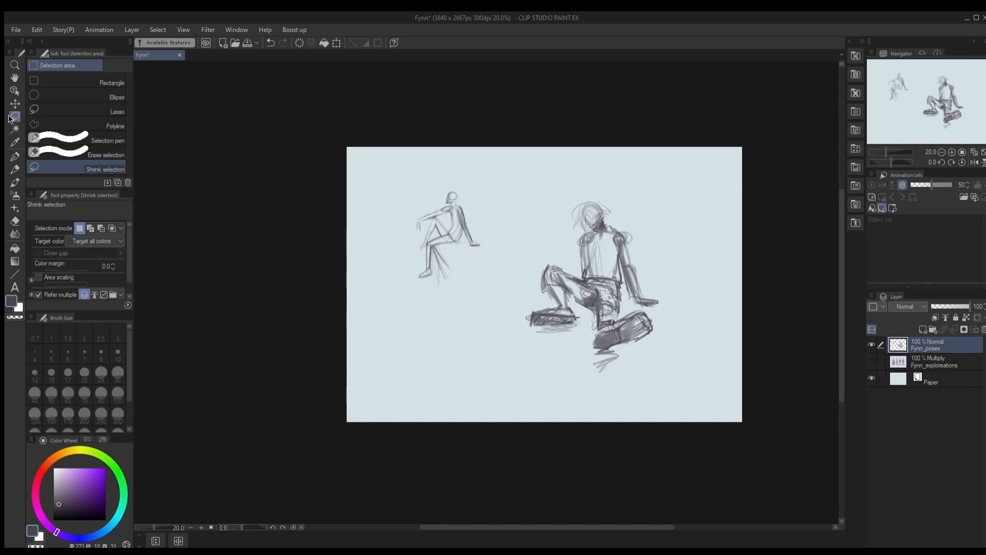
pyautogui.moveTo(560, 201); pyautogui.dragTo(574, 190)
pyautogui.hotkey('ctrl', 't')
pyautogui.moveTo(659, 197); pyautogui.dragTo(579, 282)
pyautogui.moveTo(535, 327)
pyautogui.mouseDown()
pyautogui.moveTo(444, 345)
pyautogui.moveTo(440, 334)
pyautogui.moveTo(438, 356)
pyautogui.moveTo(462, 353)
pyautogui.moveTo(435, 355)
pyautogui.mouseUp()
pyautogui.press('Return')
pyautogui.hotkey('ctrl', 'd')
pyautogui.hotkey('ctrl', 's')
pyautogui.hotkey('ctrl', 't')
pyautogui.press('Return')
pyautogui.hotkey('ctrl', 'd')
# Step: With the Design pencil, add strokes around the lower figure's legs and darken the upper figure's foot
pyautogui.press('p')
pyautogui.moveTo(432, 337)
pyautogui.mouseDown()
pyautogui.moveTo(445, 352)
pyautogui.moveTo(424, 378)
pyautogui.moveTo(450, 377)
pyautogui.mouseUp()
pyautogui.moveTo(433, 383); pyautogui.dragTo(468, 380)
pyautogui.moveTo(432, 263); pyautogui.dragTo(427, 290)
pyautogui.moveTo(428, 290); pyautogui.dragTo(439, 278)
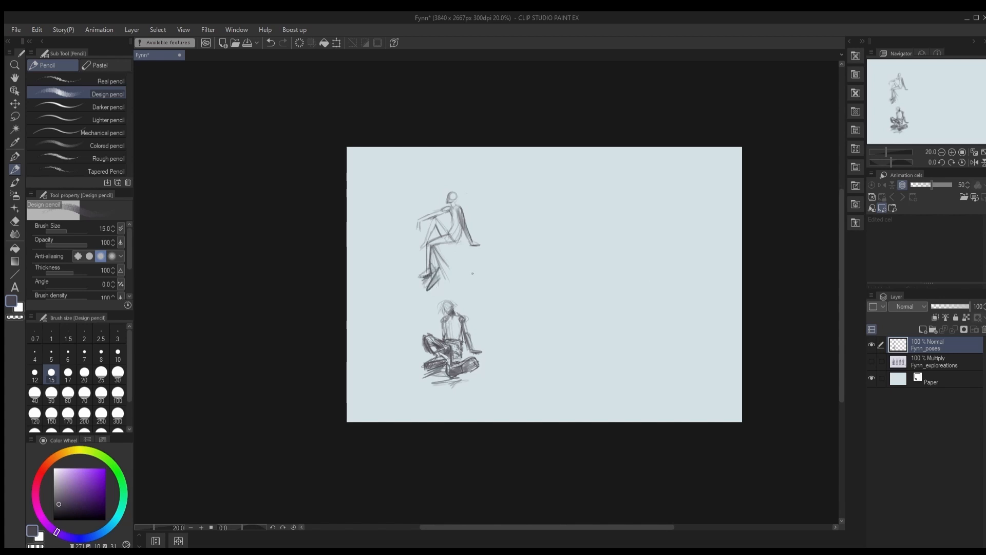
# Step: Save the file and add a new layer above Fynn_poses
pyautogui.hotkey('ctrl', 's')
pyautogui.click(923, 329)
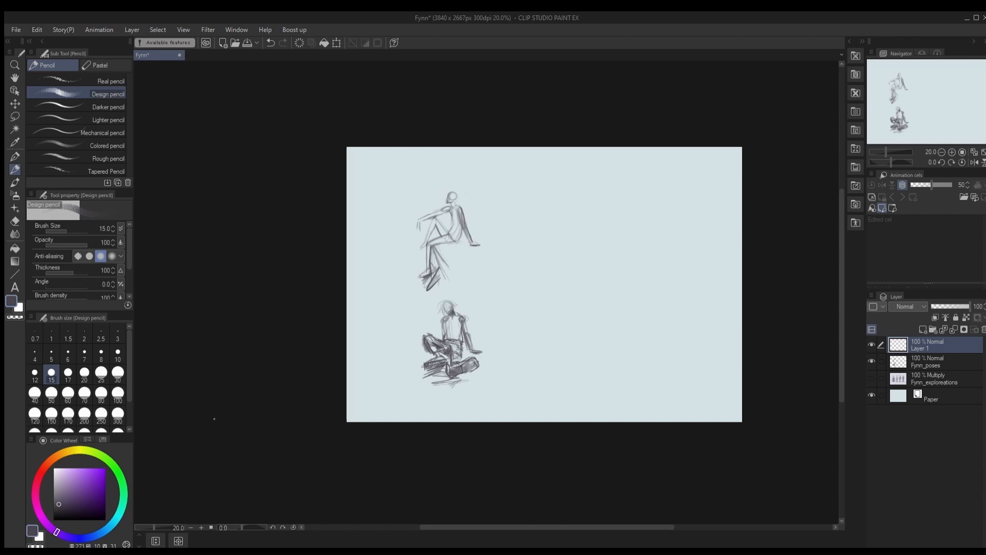
pyautogui.scroll(3, 452, 334)
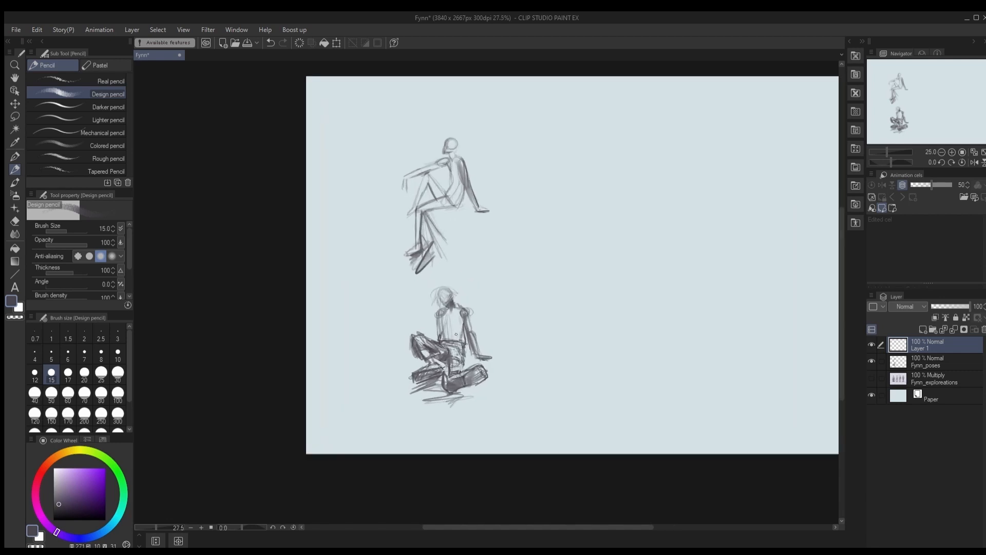
pyautogui.scroll(-3, 452, 334)
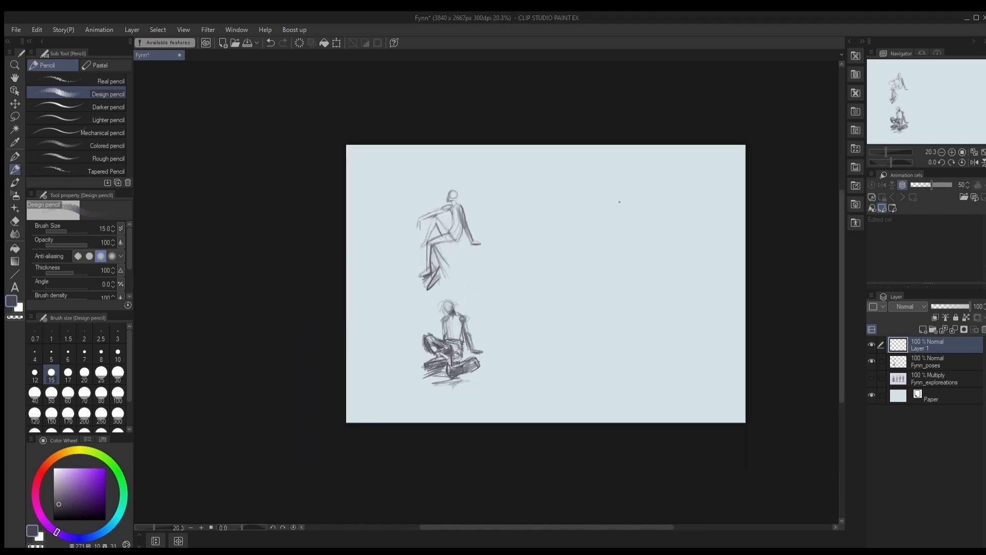
# Step: Try rough placement strokes for a third figure in the canvas's right half
pyautogui.moveTo(606, 213)
pyautogui.mouseDown()
pyautogui.moveTo(609, 185)
pyautogui.moveTo(599, 204)
pyautogui.mouseUp()
pyautogui.hotkey('ctrl', 'z')
pyautogui.moveTo(555, 259); pyautogui.dragTo(677, 347)
pyautogui.hotkey('ctrl', 'z')
# Step: Sketch the third figure's head, neck, shoulders and upper torso in the canvas's right half
pyautogui.moveTo(601, 196)
pyautogui.mouseDown()
pyautogui.moveTo(608, 185)
pyautogui.moveTo(594, 249)
pyautogui.moveTo(605, 248)
pyautogui.mouseUp()
pyautogui.moveTo(619, 229)
pyautogui.mouseDown()
pyautogui.moveTo(622, 257)
pyautogui.moveTo(618, 213)
pyautogui.mouseUp()
pyautogui.moveTo(615, 213)
pyautogui.mouseDown()
pyautogui.moveTo(638, 228)
pyautogui.moveTo(638, 265)
pyautogui.mouseUp()
# Step: Sketch a tall stool beneath the third figure's torso, with splayed legs and horizontal braces
pyautogui.moveTo(600, 265)
pyautogui.mouseDown()
pyautogui.moveTo(639, 267)
pyautogui.moveTo(588, 336)
pyautogui.mouseUp()
pyautogui.moveTo(632, 277); pyautogui.dragTo(645, 336)
pyautogui.moveTo(592, 329); pyautogui.dragTo(587, 359)
pyautogui.moveTo(595, 286); pyautogui.dragTo(583, 344)
pyautogui.moveTo(598, 329); pyautogui.dragTo(631, 333)
pyautogui.moveTo(632, 274); pyautogui.dragTo(641, 347)
pyautogui.moveTo(591, 328)
pyautogui.mouseDown()
pyautogui.moveTo(645, 332)
pyautogui.moveTo(644, 341)
pyautogui.mouseUp()
pyautogui.moveTo(601, 274)
pyautogui.mouseDown()
pyautogui.moveTo(613, 316)
pyautogui.moveTo(628, 278)
pyautogui.mouseUp()
pyautogui.moveTo(610, 278); pyautogui.dragTo(618, 316)
pyautogui.moveTo(643, 276); pyautogui.dragTo(654, 326)
pyautogui.moveTo(616, 305); pyautogui.dragTo(641, 304)
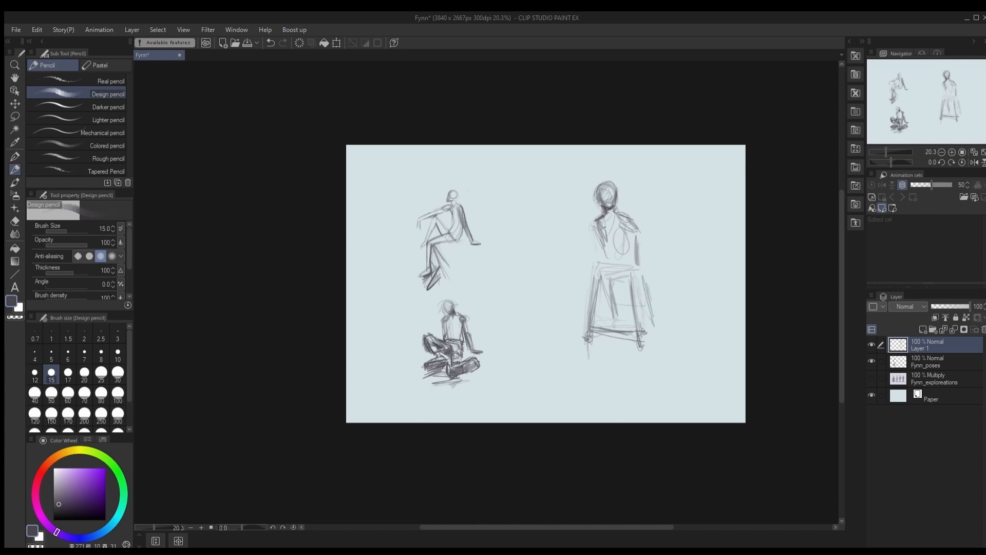
# Step: Sketch the stool's oval seat and reinforce the side of the third figure's torso
pyautogui.moveTo(607, 258)
pyautogui.mouseDown()
pyautogui.moveTo(648, 263)
pyautogui.moveTo(643, 255)
pyautogui.mouseUp()
pyautogui.moveTo(634, 225); pyautogui.dragTo(639, 259)
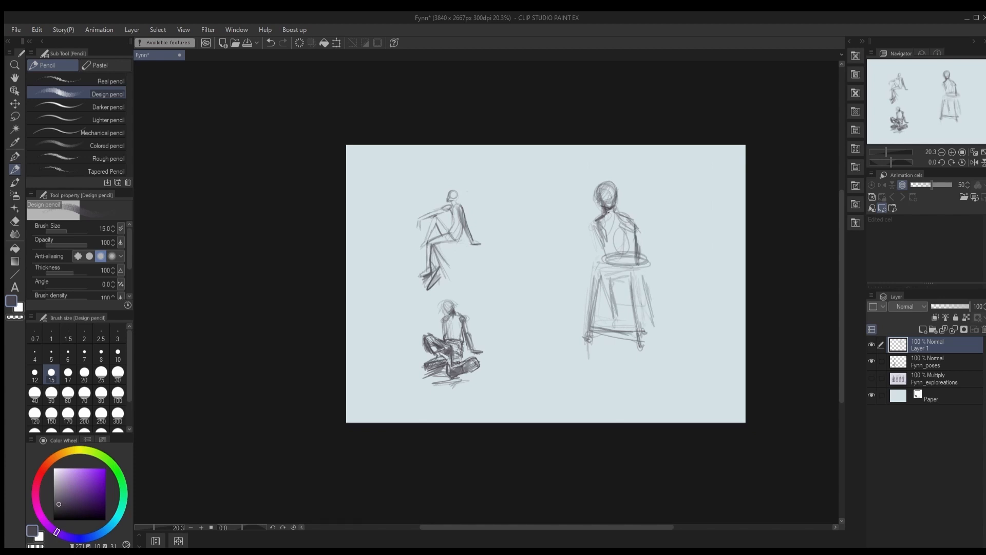
pyautogui.press('p')
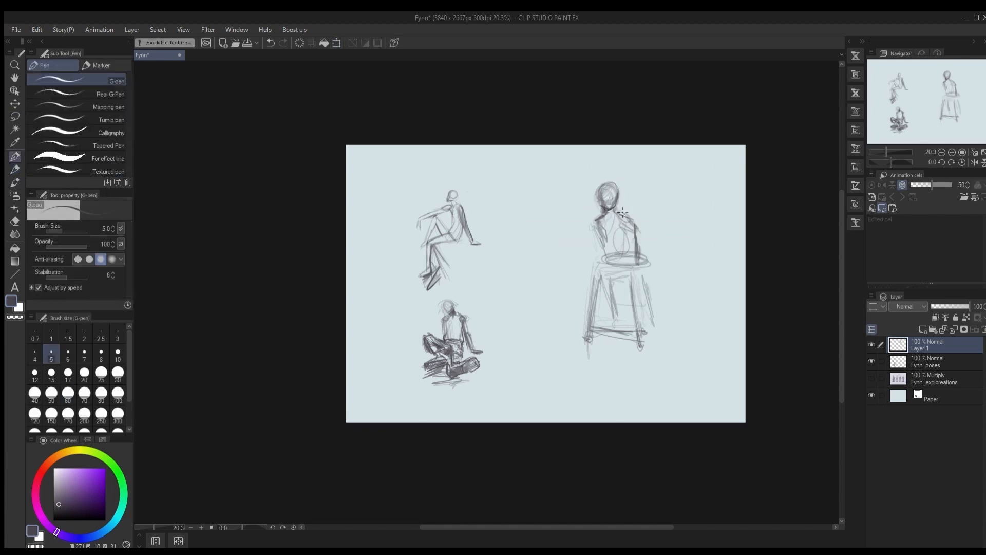
pyautogui.press('p')
# Step: Sketch the third figure's leg on the canvas's right side, with the thigh over the seat and the shin reaching down
pyautogui.moveTo(606, 218); pyautogui.dragTo(622, 264)
pyautogui.moveTo(606, 217)
pyautogui.mouseDown()
pyautogui.moveTo(628, 267)
pyautogui.moveTo(659, 292)
pyautogui.mouseUp()
pyautogui.moveTo(644, 263)
pyautogui.mouseDown()
pyautogui.moveTo(671, 280)
pyautogui.moveTo(654, 321)
pyautogui.mouseUp()
pyautogui.moveTo(664, 309); pyautogui.dragTo(651, 347)
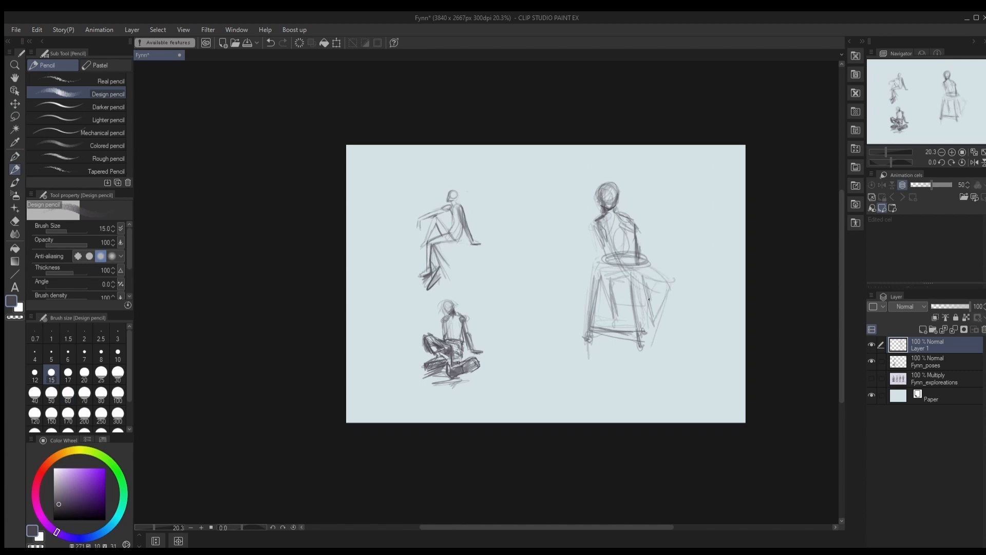
pyautogui.moveTo(660, 280); pyautogui.dragTo(648, 344)
pyautogui.moveTo(611, 242)
pyautogui.mouseDown()
pyautogui.moveTo(670, 289)
pyautogui.moveTo(651, 347)
pyautogui.mouseUp()
pyautogui.moveTo(652, 338); pyautogui.dragTo(644, 354)
pyautogui.moveTo(662, 304); pyautogui.dragTo(651, 352)
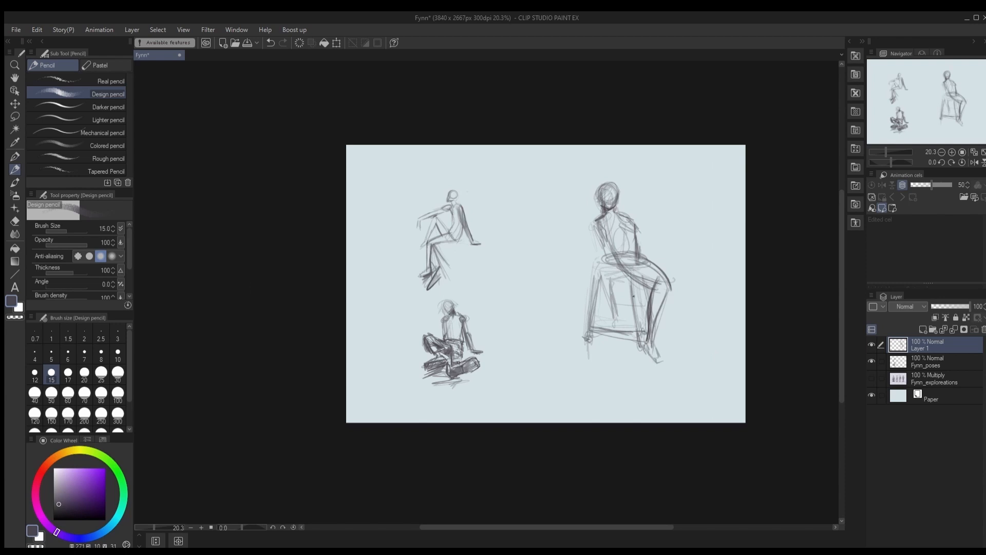
# Step: Sketch the opposite bent leg and foot, and reinforce the inner thighs and knee of the seated figure
pyautogui.moveTo(619, 274)
pyautogui.mouseDown()
pyautogui.moveTo(564, 284)
pyautogui.moveTo(584, 350)
pyautogui.mouseUp()
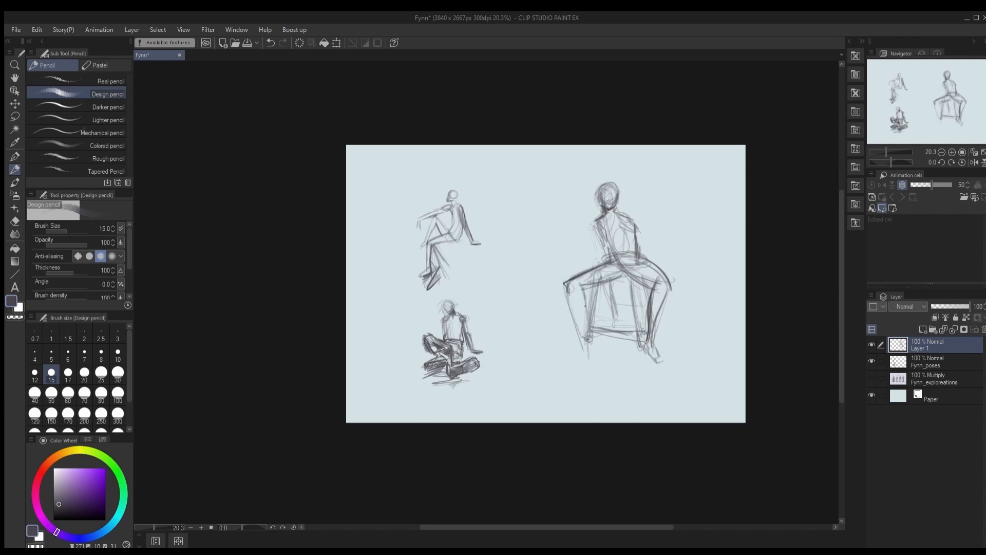
pyautogui.moveTo(582, 278)
pyautogui.mouseDown()
pyautogui.moveTo(591, 366)
pyautogui.moveTo(607, 260)
pyautogui.mouseUp()
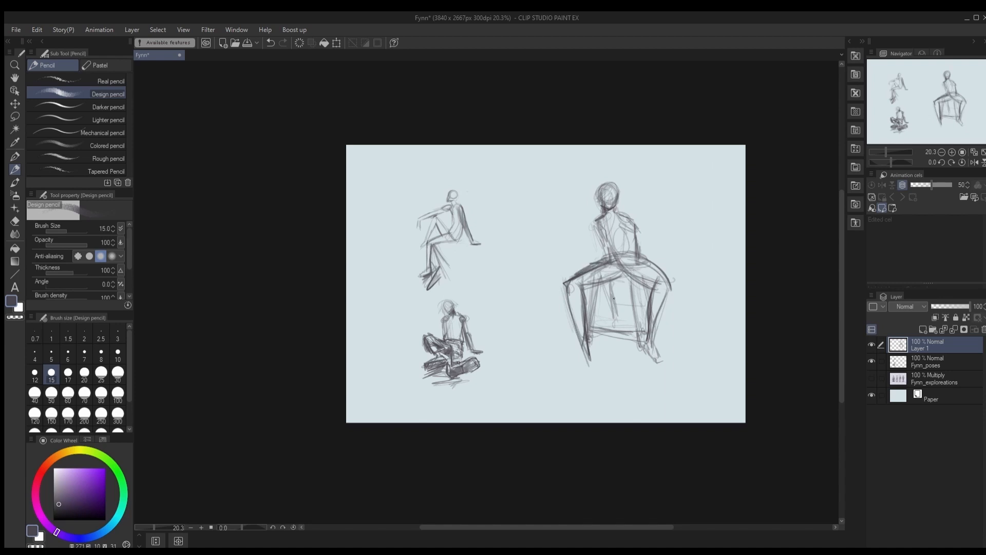
pyautogui.moveTo(576, 329)
pyautogui.mouseDown()
pyautogui.moveTo(585, 366)
pyautogui.moveTo(568, 377)
pyautogui.moveTo(596, 368)
pyautogui.mouseUp()
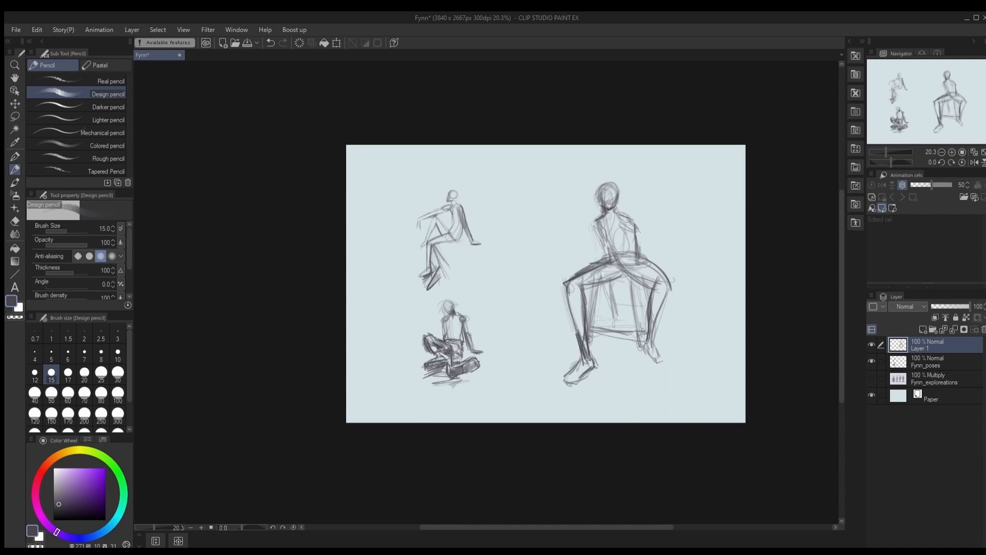
pyautogui.moveTo(621, 272); pyautogui.dragTo(580, 286)
pyautogui.moveTo(650, 306); pyautogui.dragTo(677, 281)
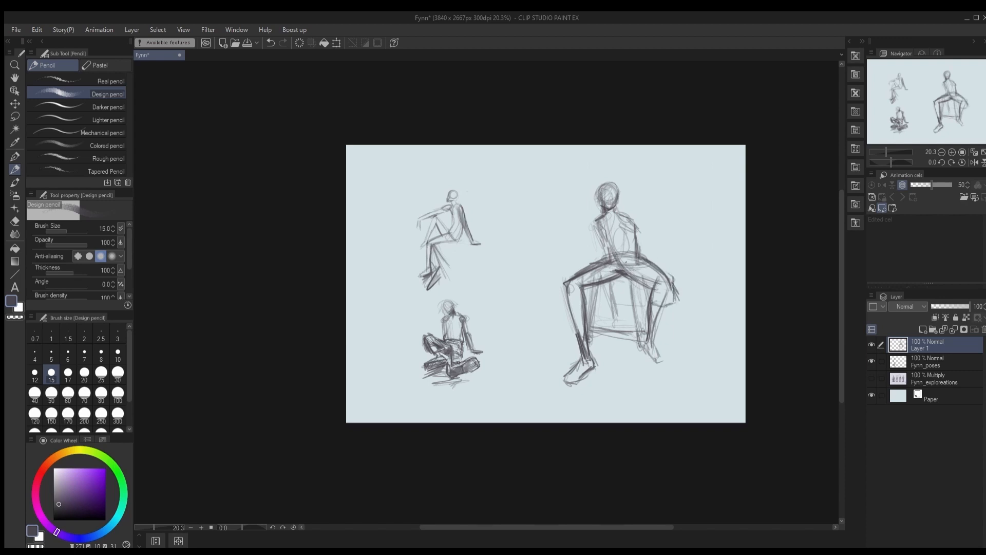
# Step: Save the file and sketch loose trouser legs around both knees, with hems just below them
pyautogui.hotkey('ctrl', 's')
pyautogui.moveTo(565, 286)
pyautogui.mouseDown()
pyautogui.moveTo(560, 319)
pyautogui.moveTo(563, 310)
pyautogui.mouseUp()
pyautogui.moveTo(561, 312); pyautogui.dragTo(583, 312)
pyautogui.moveTo(564, 284); pyautogui.dragTo(559, 309)
pyautogui.moveTo(649, 299)
pyautogui.mouseDown()
pyautogui.moveTo(674, 285)
pyautogui.moveTo(676, 321)
pyautogui.mouseUp()
pyautogui.moveTo(585, 267); pyautogui.dragTo(565, 310)
pyautogui.moveTo(566, 297); pyautogui.dragTo(562, 317)
pyautogui.moveTo(588, 266); pyautogui.dragTo(571, 276)
pyautogui.moveTo(568, 278)
pyautogui.mouseDown()
pyautogui.moveTo(564, 315)
pyautogui.moveTo(576, 319)
pyautogui.mouseUp()
pyautogui.moveTo(585, 294); pyautogui.dragTo(603, 284)
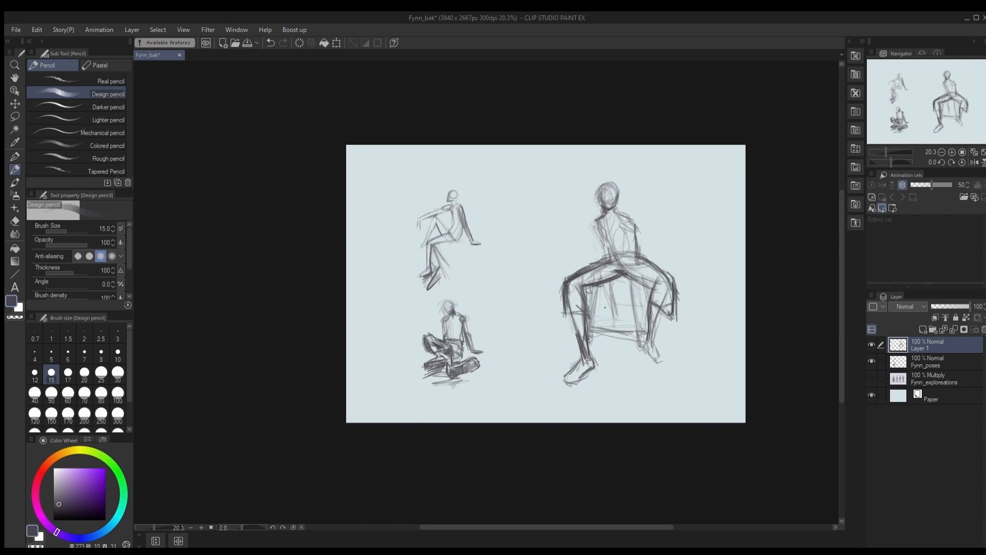
# Step: Sketch the second foot and the straight arm with its hand reaching down between the thighs
pyautogui.moveTo(658, 329); pyautogui.dragTo(663, 317)
pyautogui.moveTo(647, 343); pyautogui.dragTo(665, 367)
pyautogui.moveTo(593, 222); pyautogui.dragTo(604, 255)
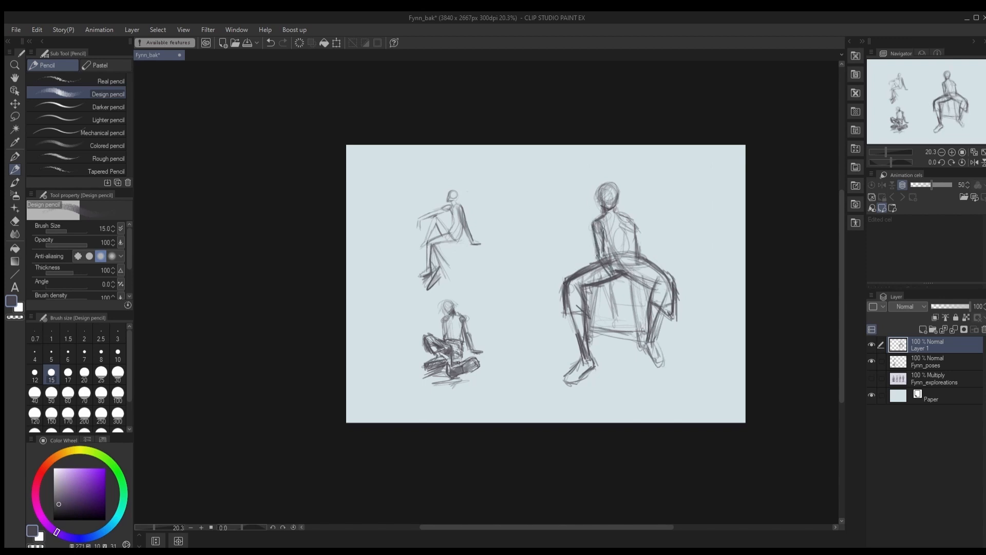
pyautogui.moveTo(609, 293); pyautogui.dragTo(618, 282)
pyautogui.press('c')
pyautogui.moveTo(600, 250); pyautogui.dragTo(614, 280)
pyautogui.press('c')
pyautogui.moveTo(602, 235); pyautogui.dragTo(614, 274)
# Step: Sketch the other arm bent across the chest, with the elbow pointing outward
pyautogui.moveTo(604, 225)
pyautogui.mouseDown()
pyautogui.moveTo(607, 243)
pyautogui.moveTo(646, 258)
pyautogui.mouseUp()
pyautogui.moveTo(644, 221)
pyautogui.mouseDown()
pyautogui.moveTo(644, 248)
pyautogui.moveTo(660, 238)
pyautogui.mouseUp()
pyautogui.moveTo(661, 237); pyautogui.dragTo(638, 212)
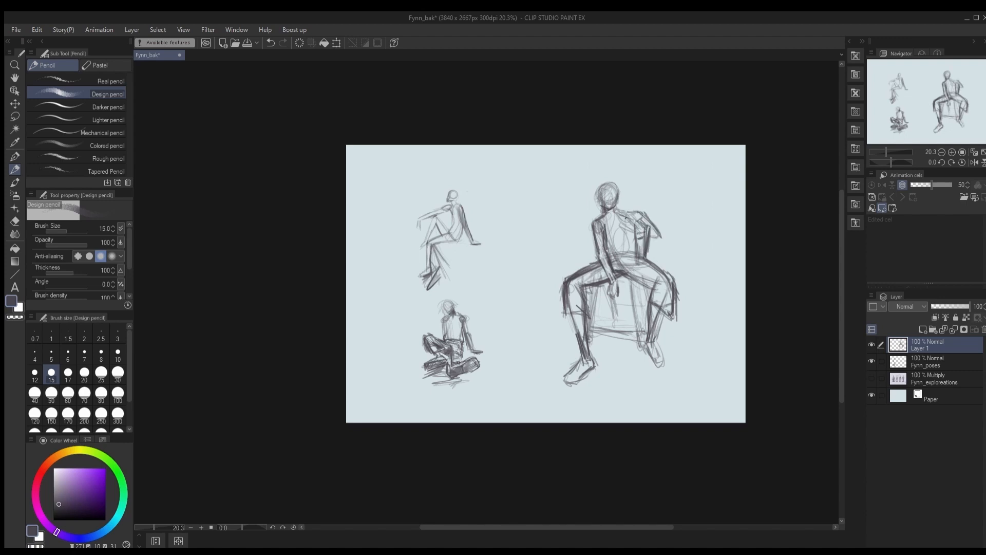
# Step: Reinforce the stool's legs and lower crossbar between the figure's legs
pyautogui.moveTo(596, 288); pyautogui.dragTo(593, 337)
pyautogui.moveTo(594, 339); pyautogui.dragTo(649, 332)
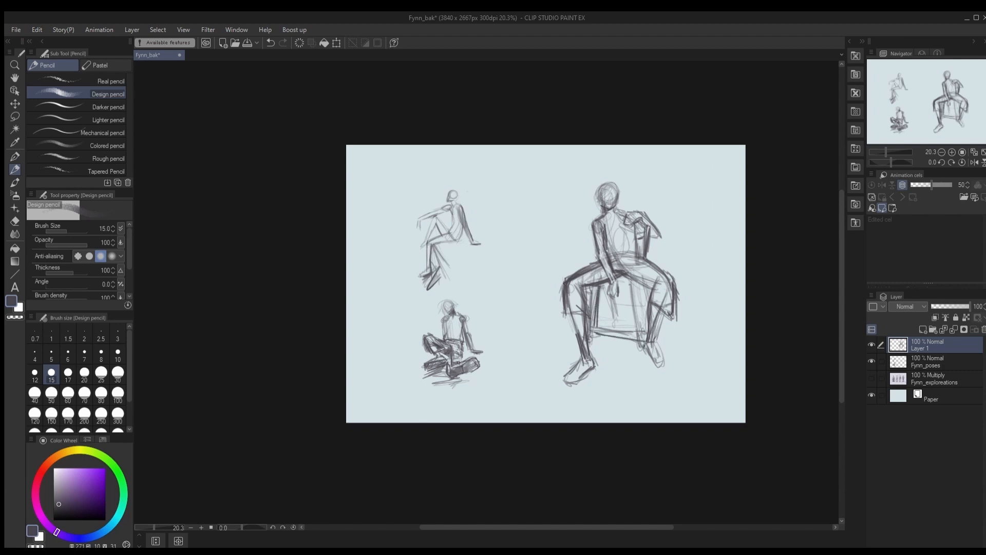
pyautogui.moveTo(642, 285); pyautogui.dragTo(638, 331)
pyautogui.moveTo(616, 285)
pyautogui.mouseDown()
pyautogui.moveTo(609, 325)
pyautogui.moveTo(634, 329)
pyautogui.mouseUp()
pyautogui.moveTo(646, 290)
pyautogui.mouseDown()
pyautogui.moveTo(648, 300)
pyautogui.moveTo(635, 278)
pyautogui.mouseUp()
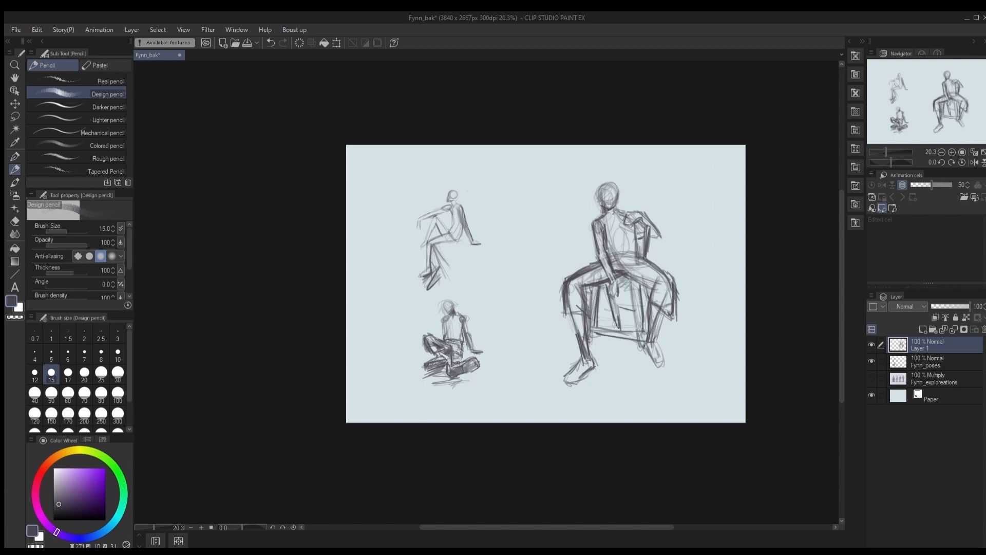
# Step: Darken the foot on the canvas's right side and shade ground shadows under the stool and feet with brush size 80
pyautogui.moveTo(656, 366); pyautogui.dragTo(666, 370)
pyautogui.moveTo(639, 349)
pyautogui.mouseDown()
pyautogui.moveTo(655, 373)
pyautogui.moveTo(648, 365)
pyautogui.mouseUp()
pyautogui.press(']')
pyautogui.press(']')
pyautogui.press(']')
pyautogui.press(']')
pyautogui.press(']')
pyautogui.press(']')
pyautogui.press(']')
pyautogui.press(']')
pyautogui.press(']')
pyautogui.press(']')
pyautogui.moveTo(646, 355)
pyautogui.mouseDown()
pyautogui.moveTo(603, 344)
pyautogui.moveTo(552, 378)
pyautogui.mouseUp()
pyautogui.press('[')
pyautogui.moveTo(598, 368); pyautogui.dragTo(588, 381)
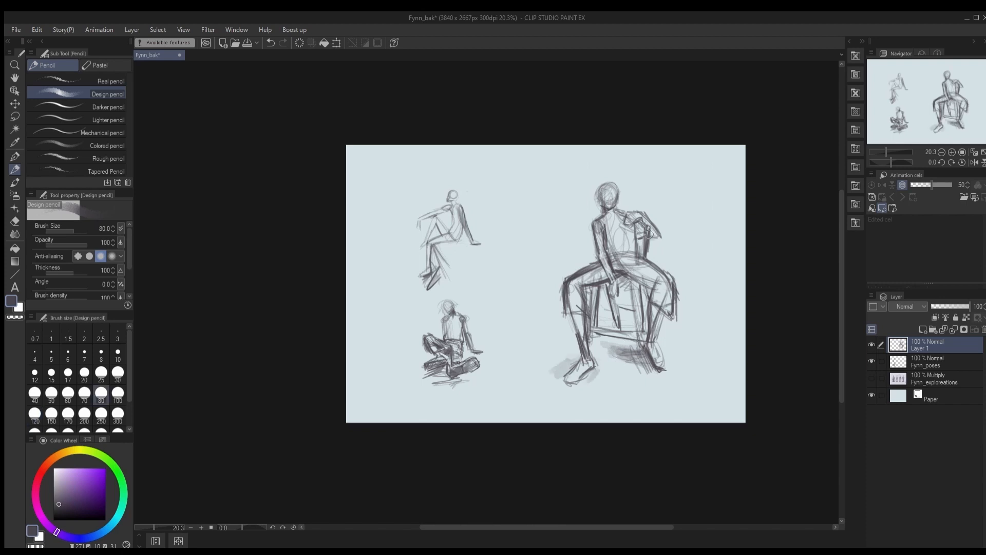
# Step: Shade the torso, legs, foot and stool interior with broad strokes, and reduce the brush size to 17
pyautogui.moveTo(639, 226)
pyautogui.mouseDown()
pyautogui.moveTo(613, 277)
pyautogui.moveTo(658, 293)
pyautogui.moveTo(665, 319)
pyautogui.mouseUp()
pyautogui.moveTo(631, 270)
pyautogui.mouseDown()
pyautogui.moveTo(610, 215)
pyautogui.moveTo(636, 251)
pyautogui.mouseUp()
pyautogui.moveTo(590, 293)
pyautogui.mouseDown()
pyautogui.moveTo(642, 341)
pyautogui.moveTo(563, 390)
pyautogui.mouseUp()
pyautogui.press('[')
pyautogui.moveTo(614, 337)
pyautogui.mouseDown()
pyautogui.moveTo(593, 354)
pyautogui.moveTo(620, 330)
pyautogui.moveTo(621, 285)
pyautogui.mouseUp()
pyautogui.press('[')
pyautogui.press('[')
pyautogui.press('[')
pyautogui.press('[')
pyautogui.press('[')
pyautogui.press('[')
pyautogui.press('[')
pyautogui.press('c')
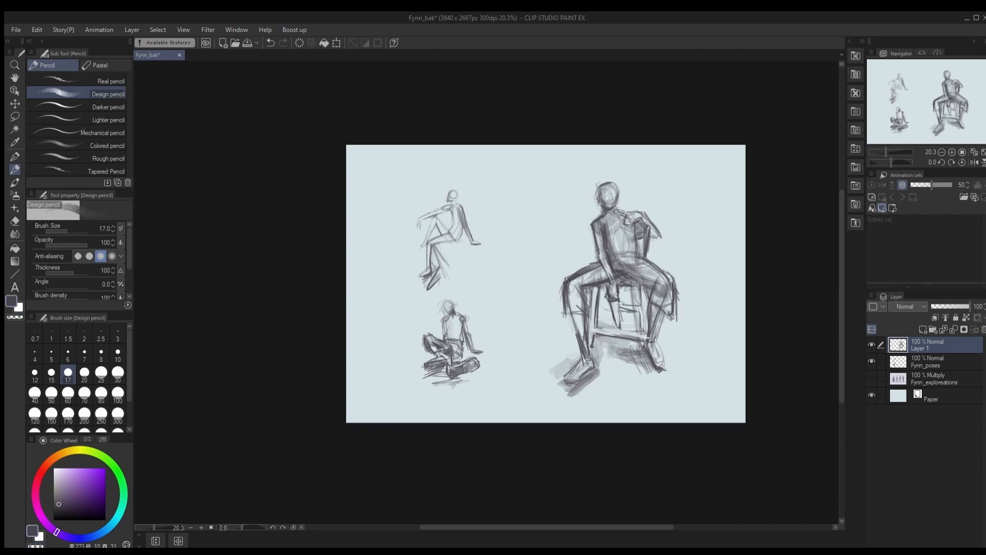
# Step: Mirror the third figure horizontally on its layer
pyautogui.click(974, 162)
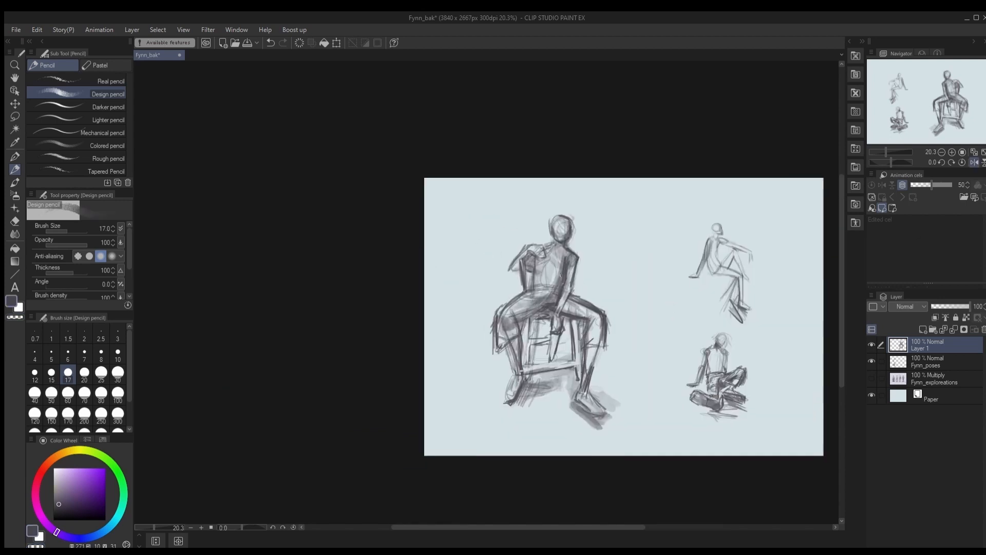
pyautogui.scroll(-3, 591, 316)
pyautogui.click(974, 163)
pyautogui.hotkey('ctrl', 't')
pyautogui.click(65, 228)
pyautogui.press('Return')
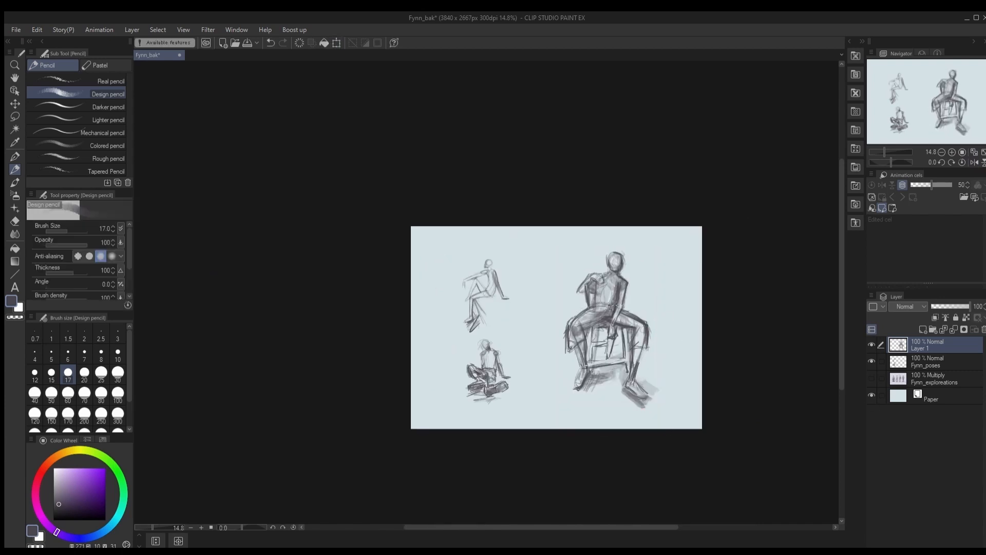
# Step: Write an identifying number beside each of the three poses, with 3 beside the figure on the stool
pyautogui.moveTo(465, 253); pyautogui.dragTo(465, 265)
pyautogui.moveTo(499, 337); pyautogui.dragTo(500, 344)
pyautogui.moveTo(645, 249); pyautogui.dragTo(652, 262)
# Step: Fade Layer 1 to 43% opacity and add Layer 2 above it for a cleaner drawing of the third pose
pyautogui.scroll(2, 587, 316)
pyautogui.press('h')
pyautogui.moveTo(355, 346)
pyautogui.mouseDown()
pyautogui.moveTo(633, 374)
pyautogui.moveTo(638, 396)
pyautogui.mouseUp()
pyautogui.moveTo(637, 373)
pyautogui.mouseDown()
pyautogui.moveTo(641, 396)
pyautogui.moveTo(661, 373)
pyautogui.mouseUp()
pyautogui.press('x')
pyautogui.press('c')
pyautogui.press('c')
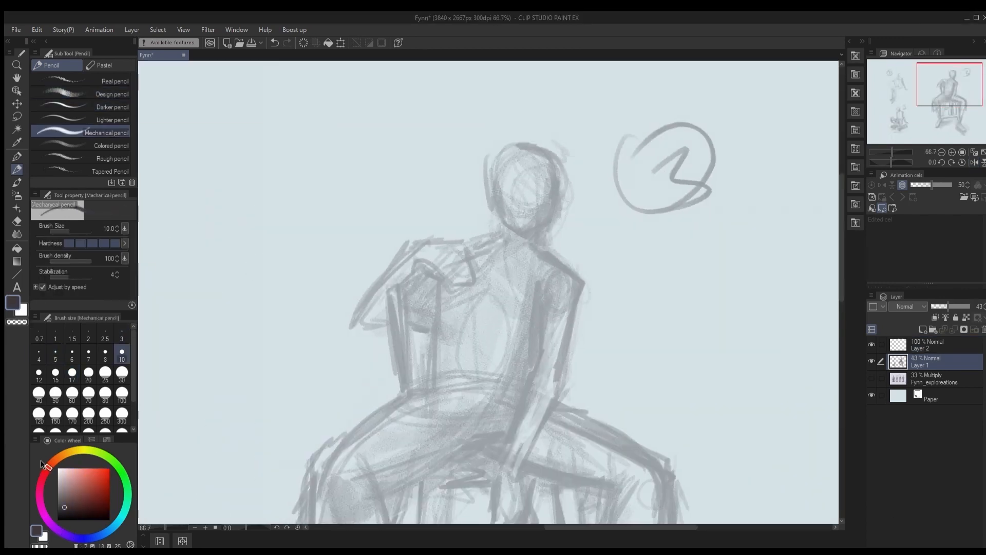
# Step: Draw the figure's jaw, mouth and neck on Layer 2 with the Tapered Pencil in dark reddish brown
pyautogui.moveTo(509, 220); pyautogui.dragTo(798, 413)
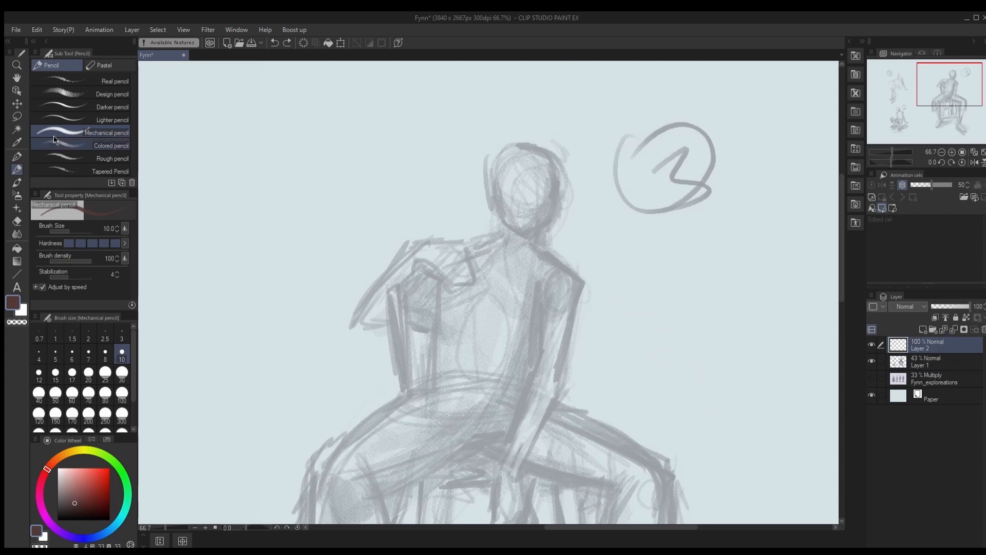
pyautogui.click(54, 142)
pyautogui.click(58, 158)
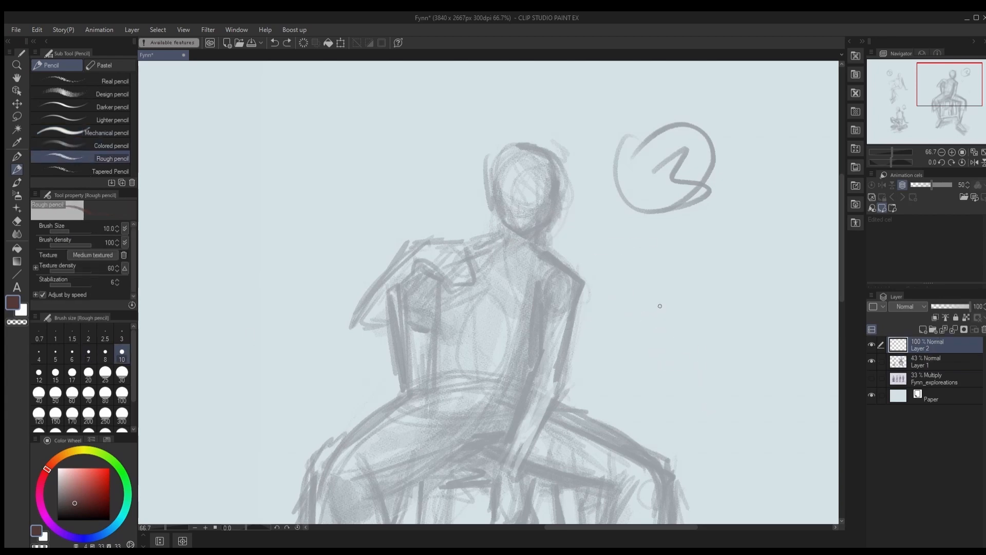
pyautogui.click(65, 170)
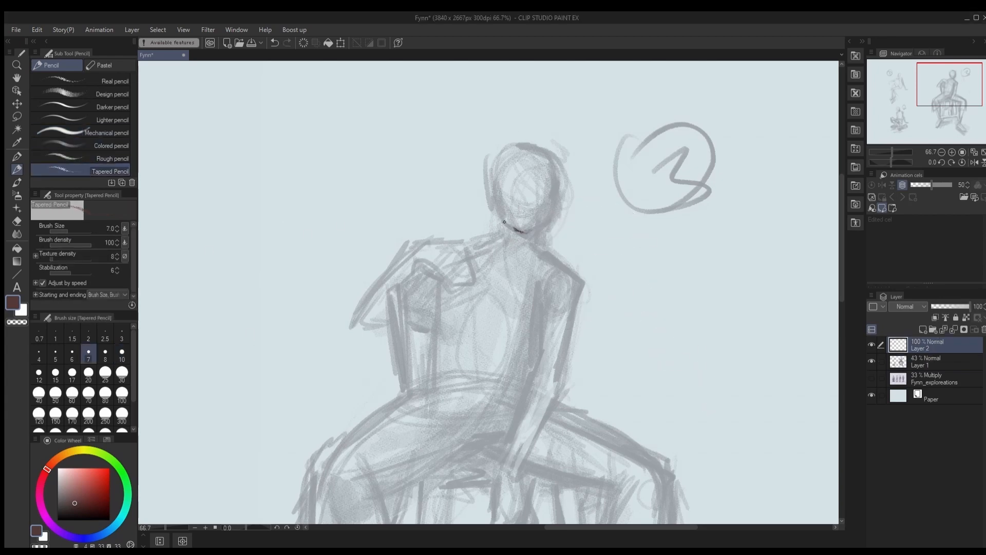
pyautogui.moveTo(553, 204); pyautogui.dragTo(494, 189)
pyautogui.click(974, 163)
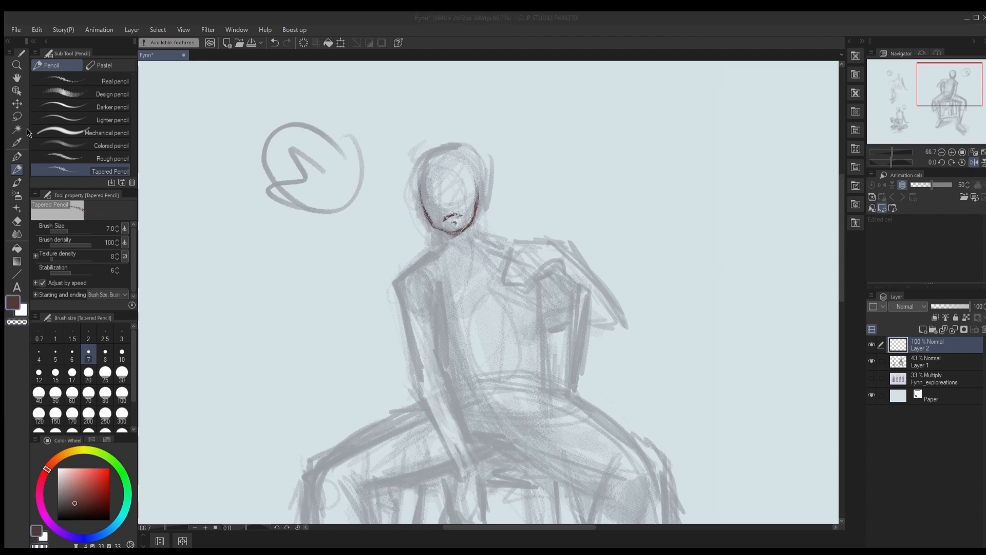
pyautogui.click(447, 155)
pyautogui.moveTo(439, 235); pyautogui.dragTo(443, 250)
pyautogui.moveTo(476, 220)
pyautogui.mouseDown()
pyautogui.moveTo(474, 236)
pyautogui.moveTo(442, 237)
pyautogui.mouseUp()
pyautogui.moveTo(416, 202); pyautogui.dragTo(435, 226)
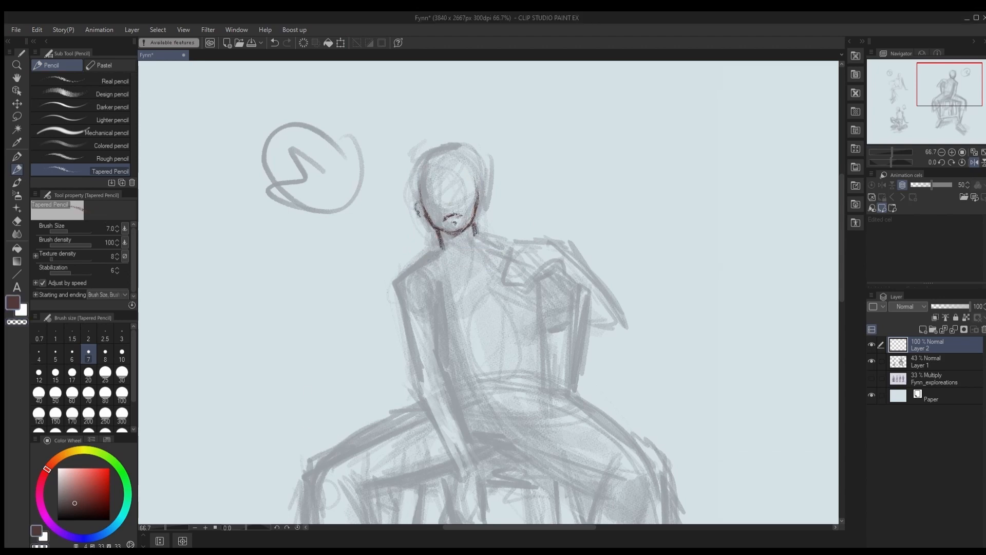
# Step: Sketch the outline of the hair around the figure's head, undoing a stray stroke
pyautogui.moveTo(429, 149); pyautogui.dragTo(409, 174)
pyautogui.moveTo(428, 150); pyautogui.dragTo(403, 161)
pyautogui.moveTo(420, 172); pyautogui.dragTo(404, 195)
pyautogui.hotkey('ctrl', 'z')
pyautogui.press('h')
pyautogui.moveTo(556, 183); pyautogui.dragTo(348, 199)
pyautogui.moveTo(309, 169)
pyautogui.mouseDown()
pyautogui.moveTo(285, 208)
pyautogui.moveTo(307, 167)
pyautogui.moveTo(356, 216)
pyautogui.moveTo(341, 244)
pyautogui.moveTo(309, 200)
pyautogui.mouseUp()
# Step: Refine the jawline, fringe and hair strands with the Mechanical pencil at size 5, checking them without the rough layer
pyautogui.click(82, 132)
pyautogui.click(55, 354)
pyautogui.scroll(4, 319, 212)
pyautogui.press('c')
pyautogui.press('c')
pyautogui.press('c')
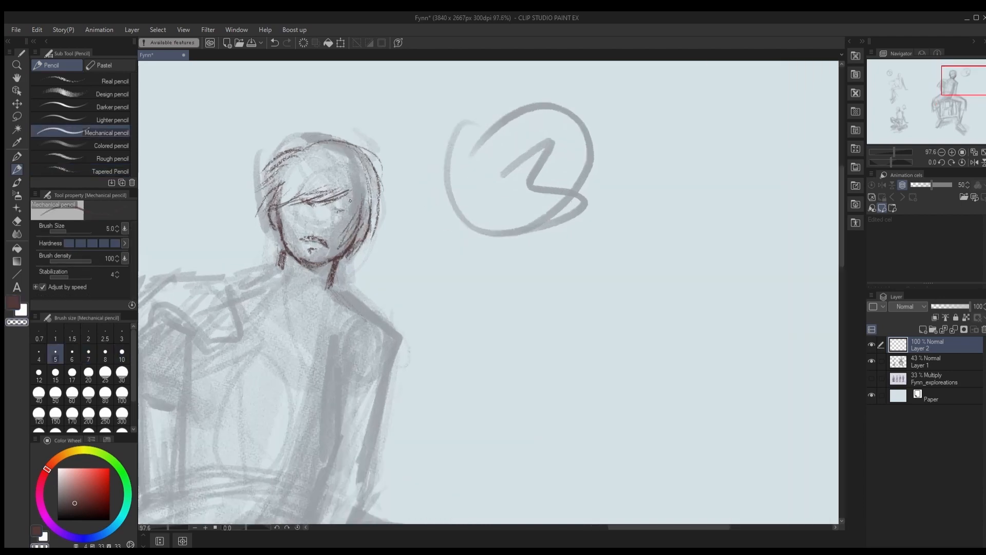
pyautogui.press('c')
pyautogui.moveTo(296, 260); pyautogui.dragTo(335, 264)
pyautogui.moveTo(287, 204); pyautogui.dragTo(277, 218)
pyautogui.moveTo(299, 150); pyautogui.dragTo(258, 168)
pyautogui.click(872, 361)
pyautogui.press('c')
pyautogui.press('c')
pyautogui.click(872, 361)
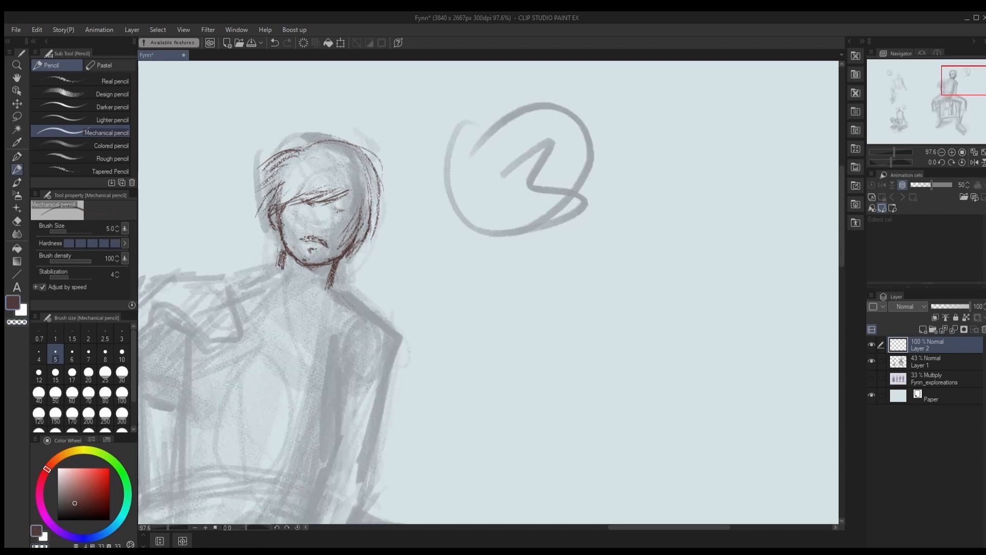
# Step: Draw the figure's eyes, brows, nose and neck edge with the canvas view rotated to -15 degrees
pyautogui.click(940, 162)
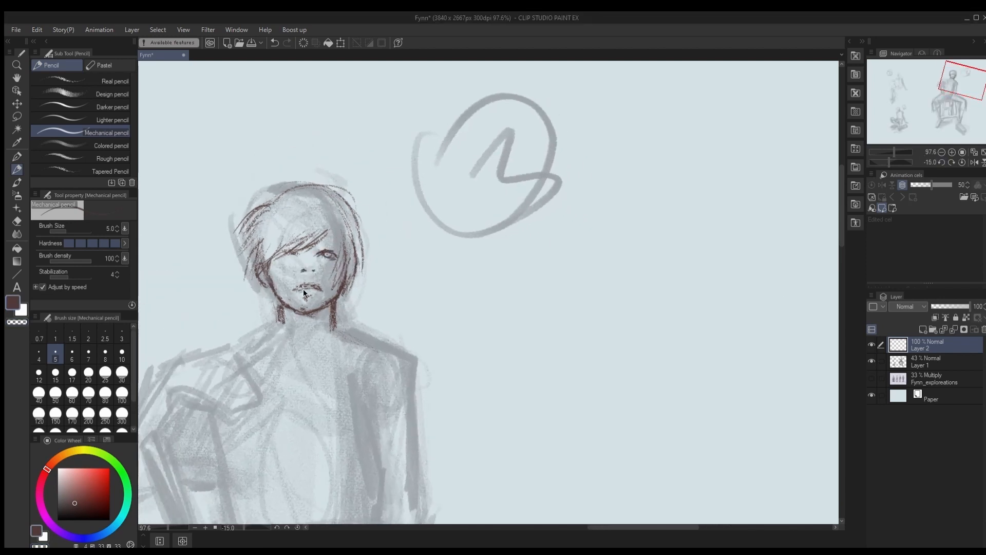
pyautogui.moveTo(303, 256); pyautogui.dragTo(280, 258)
pyautogui.moveTo(331, 232); pyautogui.dragTo(347, 263)
pyautogui.moveTo(332, 233); pyautogui.dragTo(316, 244)
pyautogui.moveTo(281, 313); pyautogui.dragTo(277, 329)
pyautogui.moveTo(305, 273); pyautogui.dragTo(331, 282)
# Step: Add hair strands on both sides of the head and clean up the two neck lines
pyautogui.moveTo(355, 211); pyautogui.dragTo(344, 298)
pyautogui.moveTo(251, 208); pyautogui.dragTo(236, 244)
pyautogui.moveTo(251, 224); pyautogui.dragTo(242, 266)
pyautogui.press('c')
pyautogui.moveTo(337, 302); pyautogui.dragTo(336, 328)
pyautogui.moveTo(283, 308); pyautogui.dragTo(283, 327)
pyautogui.press('c')
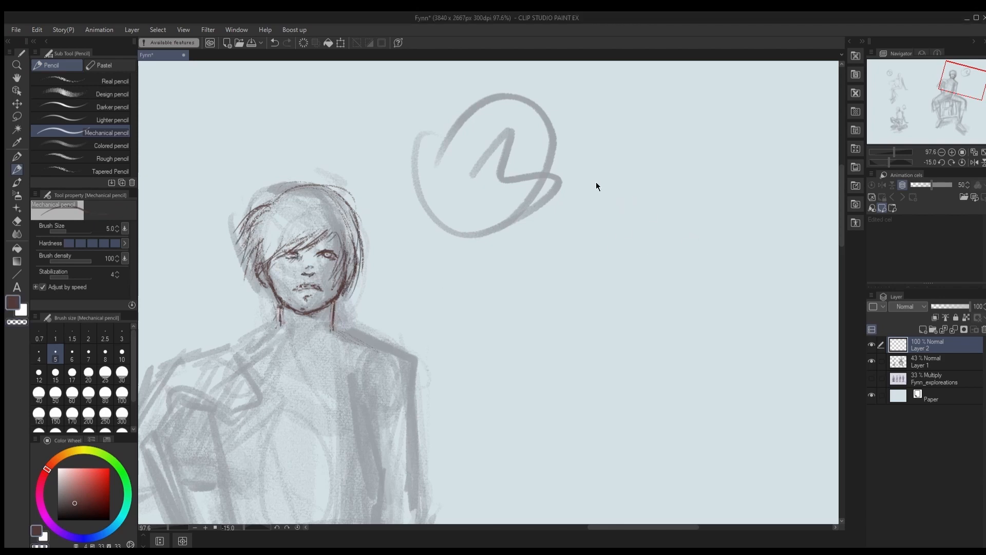
# Step: Sketch the collar's edge along the neck and shoulder with the Rough pencil, undoing the first stroke
pyautogui.click(112, 159)
pyautogui.moveTo(398, 368); pyautogui.dragTo(412, 371)
pyautogui.hotkey('ctrl', 'z')
pyautogui.moveTo(299, 337); pyautogui.dragTo(351, 308)
pyautogui.moveTo(350, 309)
pyautogui.mouseDown()
pyautogui.moveTo(332, 328)
pyautogui.moveTo(347, 313)
pyautogui.moveTo(308, 321)
pyautogui.moveTo(335, 313)
pyautogui.moveTo(365, 339)
pyautogui.mouseUp()
pyautogui.press('c')
pyautogui.press('c')
# Step: Undo the last collar stroke and redraw the raised collar around the neck with the Rough pencil at size 4
pyautogui.press('[')
pyautogui.press('[')
pyautogui.press('[')
pyautogui.press('[')
pyautogui.press('[')
pyautogui.hotkey('ctrl', 'z')
pyautogui.moveTo(337, 303)
pyautogui.mouseDown()
pyautogui.moveTo(353, 306)
pyautogui.moveTo(307, 335)
pyautogui.moveTo(260, 316)
pyautogui.mouseUp()
pyautogui.press('c')
pyautogui.press('c')
pyautogui.moveTo(259, 317); pyautogui.dragTo(306, 332)
pyautogui.press('c')
pyautogui.press('c')
pyautogui.scroll(-2, 355, 247)
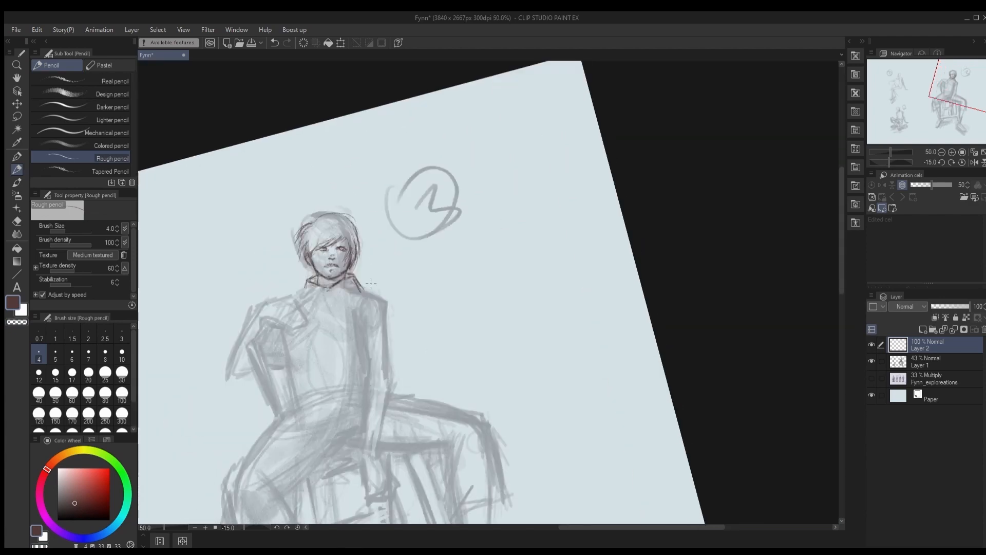
# Step: Outline the shoulder and straight arm's sleeve down to the cuff at brush size 7, and mirror the canvas view
pyautogui.scroll(1, 400, 305)
pyautogui.press(']')
pyautogui.press(']')
pyautogui.press(']')
pyautogui.moveTo(343, 280)
pyautogui.mouseDown()
pyautogui.moveTo(380, 334)
pyautogui.moveTo(388, 429)
pyautogui.mouseUp()
pyautogui.moveTo(386, 429)
pyautogui.mouseDown()
pyautogui.moveTo(391, 314)
pyautogui.moveTo(376, 392)
pyautogui.mouseUp()
pyautogui.moveTo(376, 392); pyautogui.dragTo(348, 382)
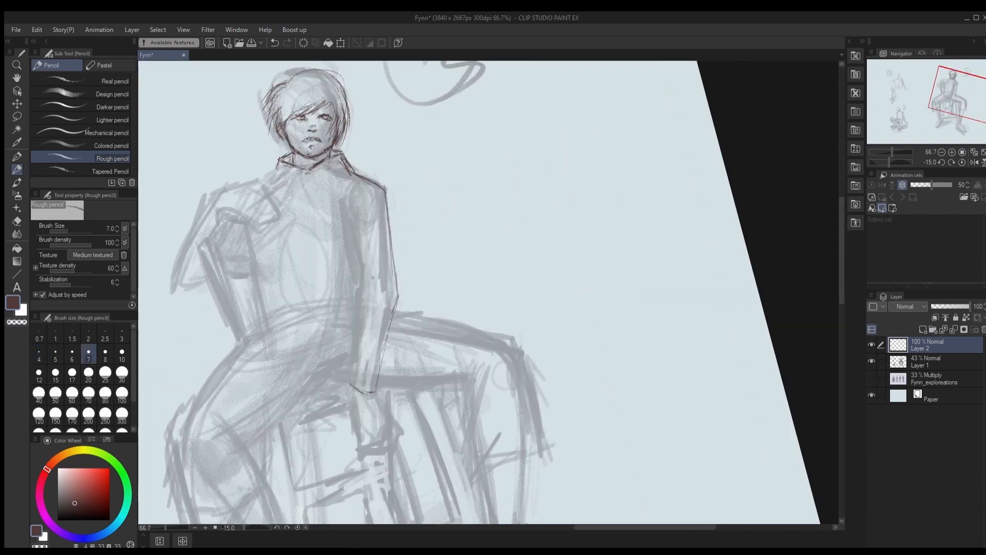
pyautogui.click(974, 163)
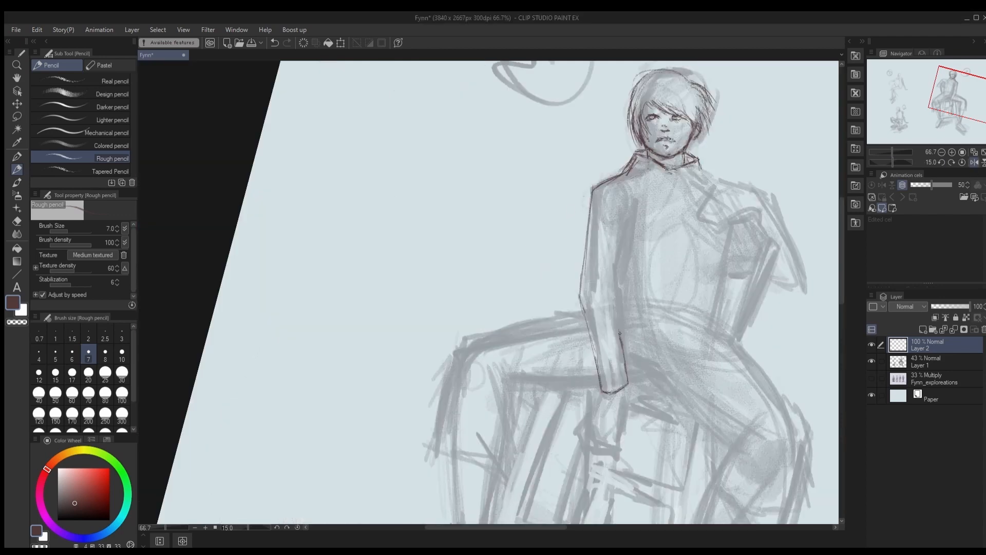
# Step: Draw the straight arm's inner sleeve line and elbow creases, the short zip line under the collar and the bent arm's hand
pyautogui.moveTo(620, 333); pyautogui.dragTo(590, 282)
pyautogui.moveTo(602, 279); pyautogui.dragTo(619, 332)
pyautogui.moveTo(619, 221); pyautogui.dragTo(609, 283)
pyautogui.moveTo(669, 183); pyautogui.dragTo(669, 194)
pyautogui.moveTo(697, 158)
pyautogui.mouseDown()
pyautogui.moveTo(741, 189)
pyautogui.moveTo(710, 217)
pyautogui.mouseUp()
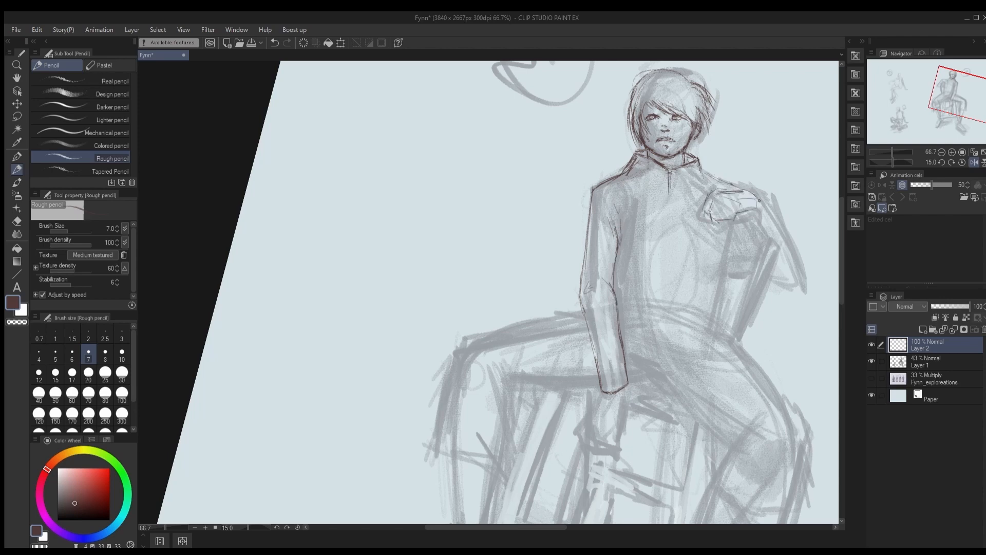
# Step: Outline the slanted post beside the torso and the short cross slats between the post and the body
pyautogui.moveTo(759, 240); pyautogui.dragTo(780, 240)
pyautogui.moveTo(759, 241); pyautogui.dragTo(739, 320)
pyautogui.moveTo(780, 241); pyautogui.dragTo(739, 352)
pyautogui.moveTo(767, 236); pyautogui.dragTo(731, 341)
pyautogui.moveTo(728, 272); pyautogui.dragTo(750, 273)
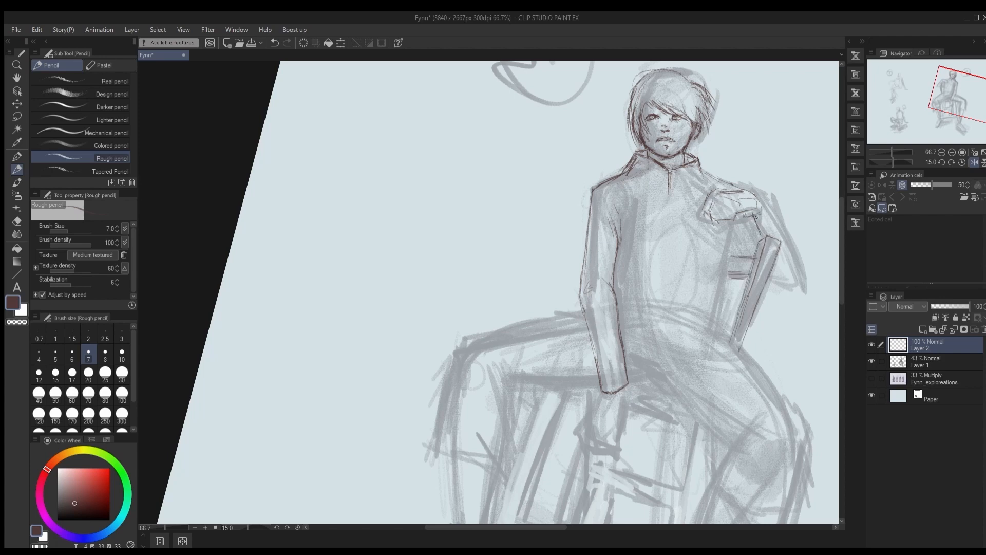
# Step: Add the torso's side edge and a fold line beside the inner sleeve, and hide Layer 1 to isolate the line art
pyautogui.moveTo(729, 249); pyautogui.dragTo(722, 294)
pyautogui.moveTo(649, 74); pyautogui.dragTo(621, 124)
pyautogui.moveTo(648, 185); pyautogui.dragTo(575, 185)
pyautogui.moveTo(627, 251); pyautogui.dragTo(662, 252)
pyautogui.moveTo(615, 223); pyautogui.dragTo(627, 261)
pyautogui.moveTo(617, 229); pyautogui.dragTo(633, 286)
pyautogui.click(871, 361)
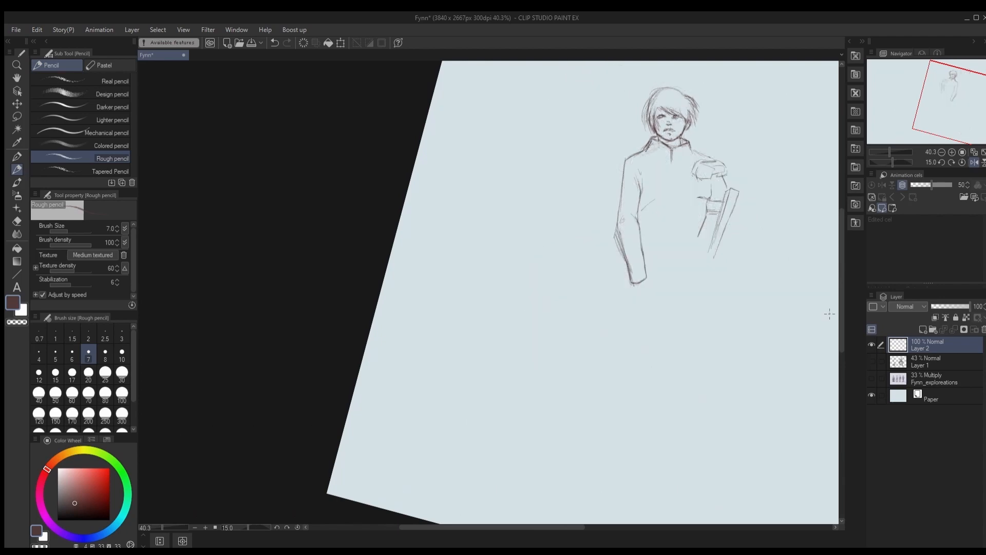
pyautogui.moveTo(686, 168); pyautogui.dragTo(770, 167)
pyautogui.moveTo(675, 119); pyautogui.dragTo(675, 224)
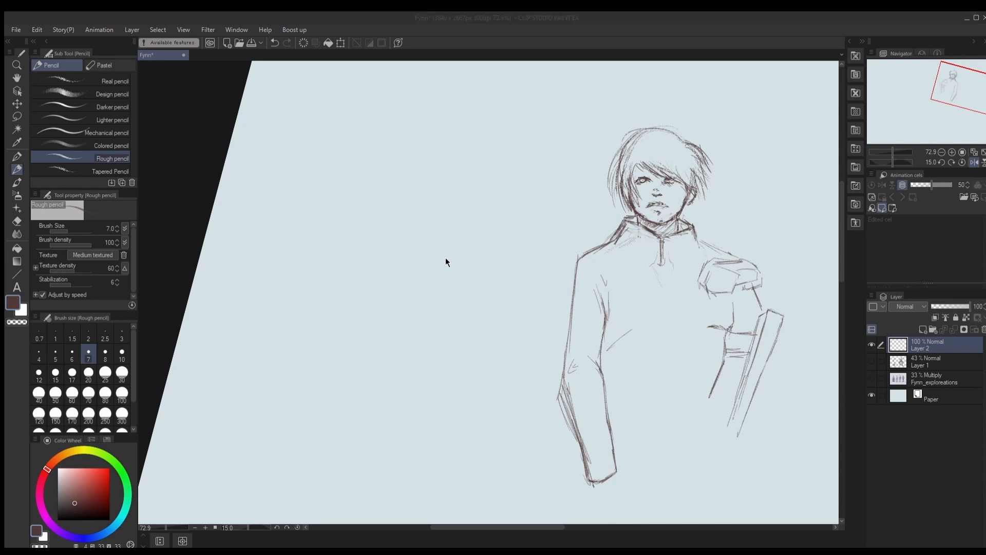
# Step: Erase the mouth, the nose and the eye on the longer-hair side with the Rough pencil in transparent colour
pyautogui.scroll(5, 676, 202)
pyautogui.press('c')
pyautogui.press(']')
pyautogui.moveTo(628, 208)
pyautogui.mouseDown()
pyautogui.moveTo(662, 205)
pyautogui.moveTo(636, 207)
pyautogui.mouseUp()
pyautogui.press(']')
pyautogui.press(']')
pyautogui.press(']')
pyautogui.press(']')
pyautogui.press(']')
pyautogui.press(']')
pyautogui.moveTo(611, 170); pyautogui.dragTo(637, 162)
# Step: Redraw the erased eye with the Rough pencil at size 2.5 and tidy it with transparent colour
pyautogui.press('p')
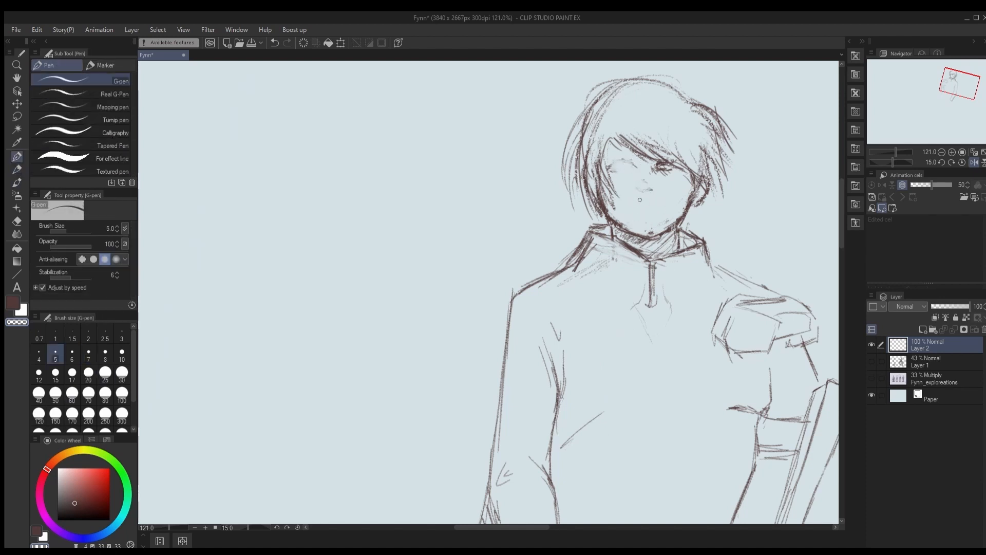
pyautogui.press('p')
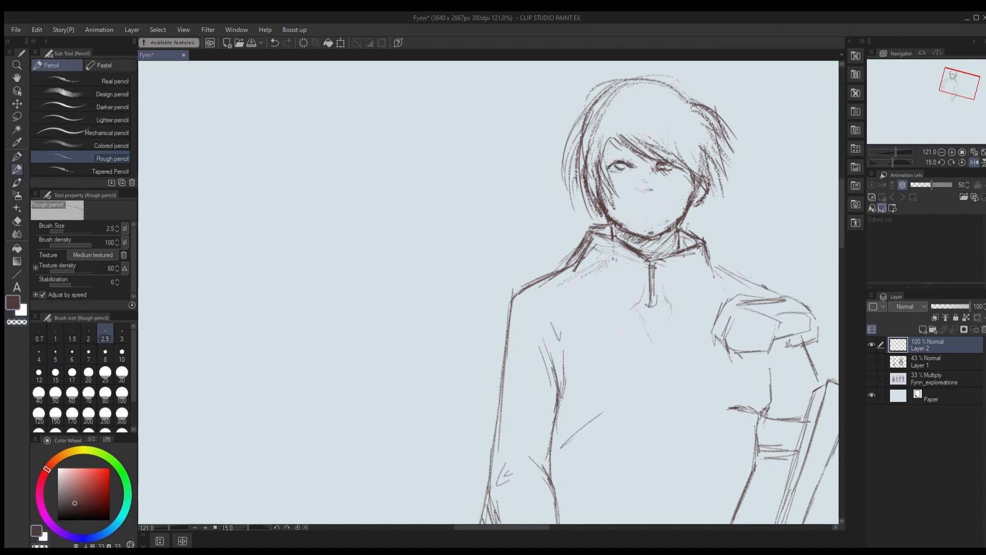
pyautogui.press('c')
pyautogui.press('c')
pyautogui.press('c')
pyautogui.press(']')
pyautogui.press(']')
pyautogui.press(']')
pyautogui.press(']')
pyautogui.press(']')
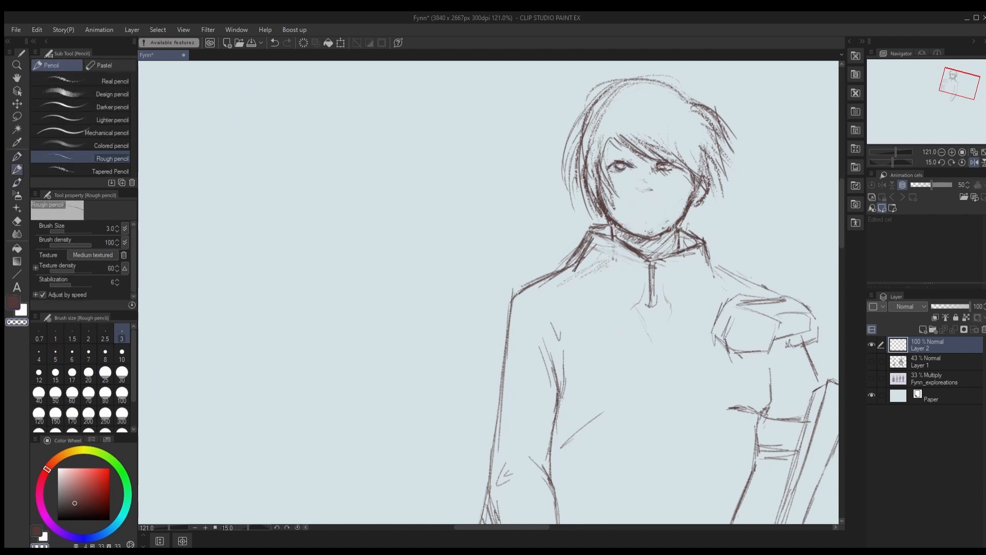
# Step: Redraw the nose, mouth and a small chin mark with the Rough pencil at size 4
pyautogui.press('[')
pyautogui.press('[')
pyautogui.press('[')
pyautogui.press('c')
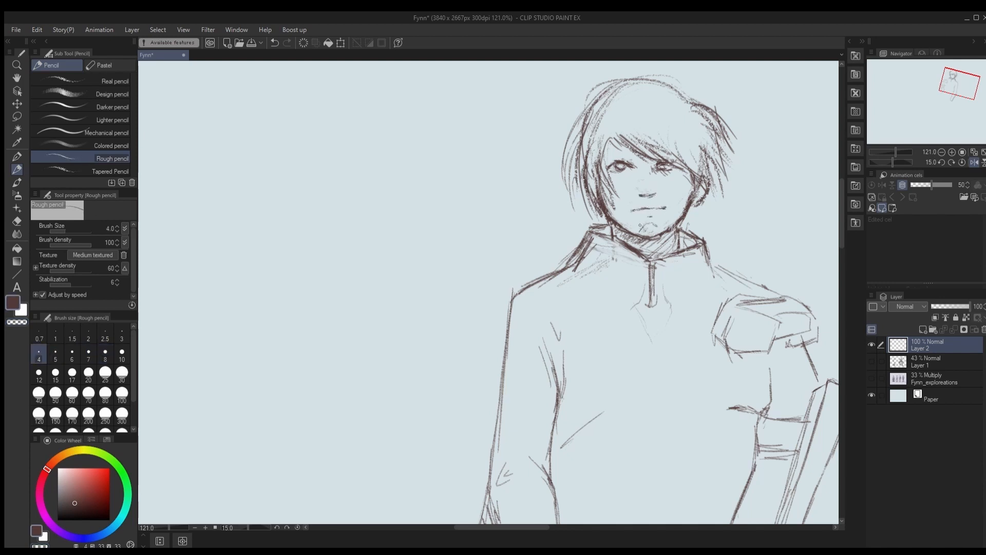
# Step: Undo the last six strokes on the face and redraw the mouth line
pyautogui.scroll(-5, 616, 205)
pyautogui.moveTo(604, 190)
pyautogui.mouseDown()
pyautogui.moveTo(614, 218)
pyautogui.moveTo(651, 209)
pyautogui.mouseUp()
pyautogui.scroll(6, 636, 209)
pyautogui.hotkey('ctrl', 'z')
pyautogui.hotkey('ctrl', 'z')
pyautogui.hotkey('ctrl', 'z')
pyautogui.hotkey('ctrl', 'z')
pyautogui.hotkey('ctrl', 'z')
pyautogui.hotkey('ctrl', 'z')
pyautogui.moveTo(623, 212); pyautogui.dragTo(636, 209)
# Step: Mirror the canvas view, select the mouth area, adjust its placement with a free transform and deselect
pyautogui.press('h')
pyautogui.moveTo(339, 209)
pyautogui.mouseDown()
pyautogui.moveTo(632, 231)
pyautogui.moveTo(661, 222)
pyautogui.moveTo(649, 196)
pyautogui.moveTo(641, 215)
pyautogui.mouseUp()
pyautogui.press('m')
pyautogui.hotkey('ctrl', 't')
pyautogui.press('Return')
pyautogui.hotkey('ctrl', 't')
pyautogui.press('Return')
pyautogui.moveTo(662, 221); pyautogui.dragTo(660, 222)
pyautogui.hotkey('ctrl', 't')
pyautogui.press('Return')
pyautogui.hotkey('ctrl', 'd')
pyautogui.press('b')
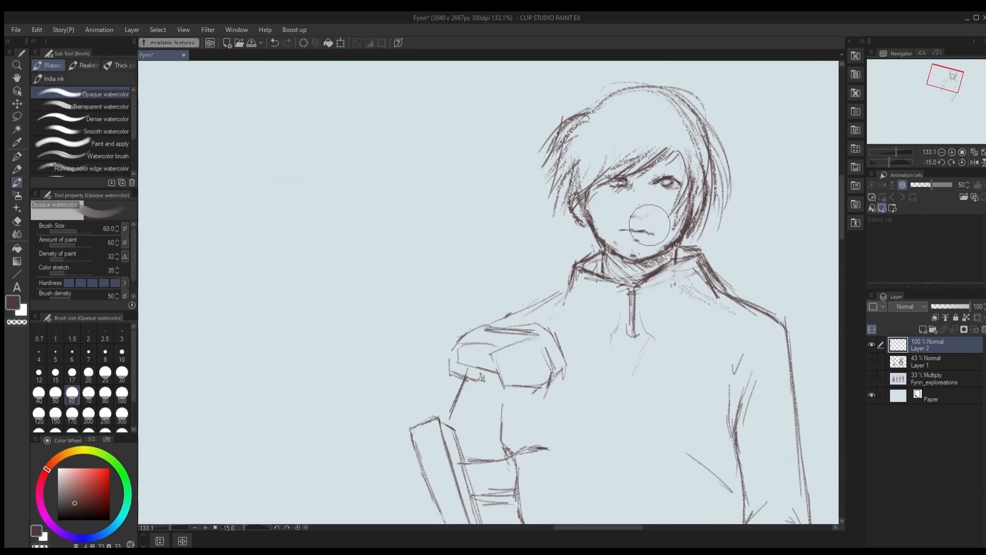
# Step: Select the redrawn eye, move it slightly lower with a transform and deselect
pyautogui.press('p')
pyautogui.press('m')
pyautogui.hotkey('ctrl', 't')
pyautogui.moveTo(649, 176); pyautogui.dragTo(666, 187)
pyautogui.press('Return')
pyautogui.hotkey('ctrl', 'd')
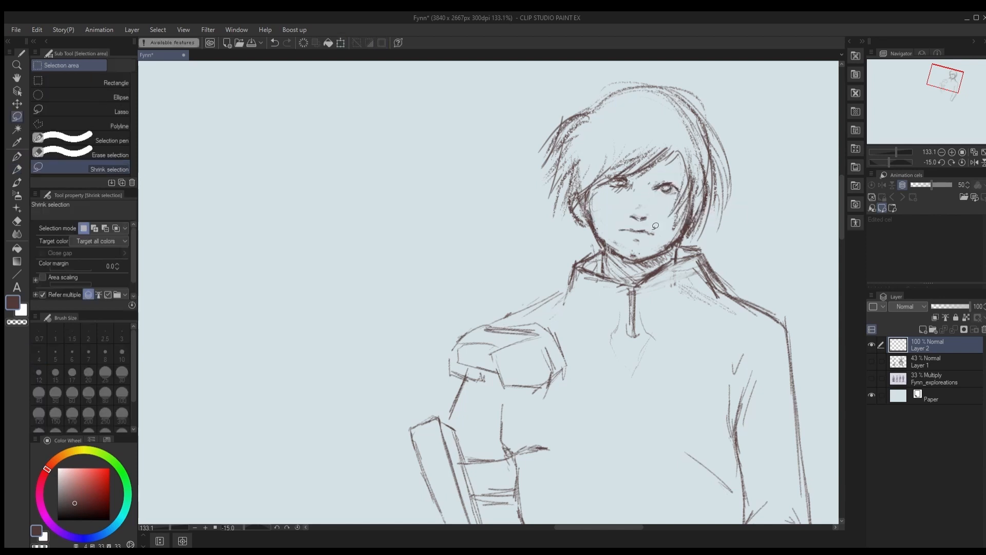
# Step: Undo the last change and draw fuller lips, a small chin beard and an eyebrow with the Rough pencil at size 4
pyautogui.press('p')
pyautogui.hotkey('ctrl', 'z')
pyautogui.press('p')
pyautogui.moveTo(618, 230)
pyautogui.mouseDown()
pyautogui.moveTo(652, 234)
pyautogui.moveTo(623, 228)
pyautogui.moveTo(644, 238)
pyautogui.moveTo(641, 262)
pyautogui.mouseUp()
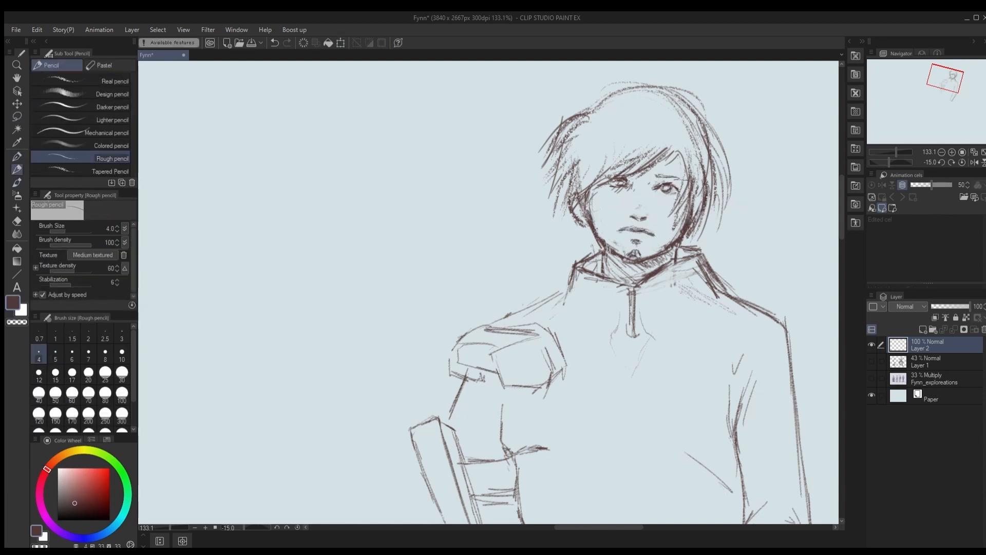
# Step: Refine both eyes and add nose bridge lines, alternating size 4 Rough pencil strokes with transparent-colour erasing
pyautogui.press('c')
pyautogui.moveTo(632, 191)
pyautogui.mouseDown()
pyautogui.moveTo(623, 256)
pyautogui.moveTo(605, 248)
pyautogui.mouseUp()
pyautogui.press('c')
pyautogui.moveTo(598, 185)
pyautogui.mouseDown()
pyautogui.moveTo(588, 212)
pyautogui.moveTo(603, 245)
pyautogui.mouseUp()
pyautogui.press('c')
pyautogui.press('c')
pyautogui.press('c')
pyautogui.moveTo(659, 188)
pyautogui.mouseDown()
pyautogui.moveTo(679, 189)
pyautogui.moveTo(669, 191)
pyautogui.mouseUp()
pyautogui.press('c')
pyautogui.press('c')
pyautogui.press('c')
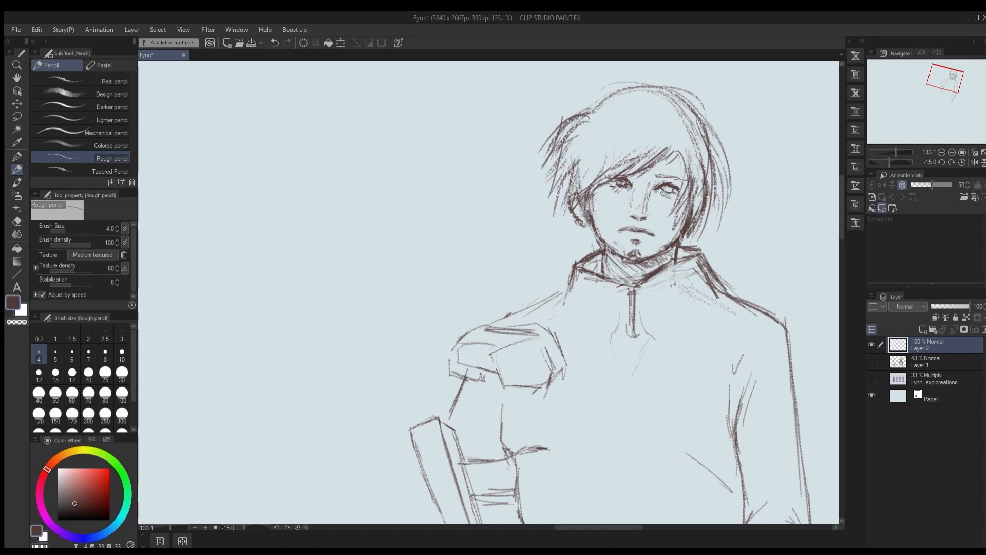
# Step: Touch up the eyes, mirror the canvas view back and save the file
pyautogui.press('c')
pyautogui.press('c')
pyautogui.press('h')
pyautogui.press('c')
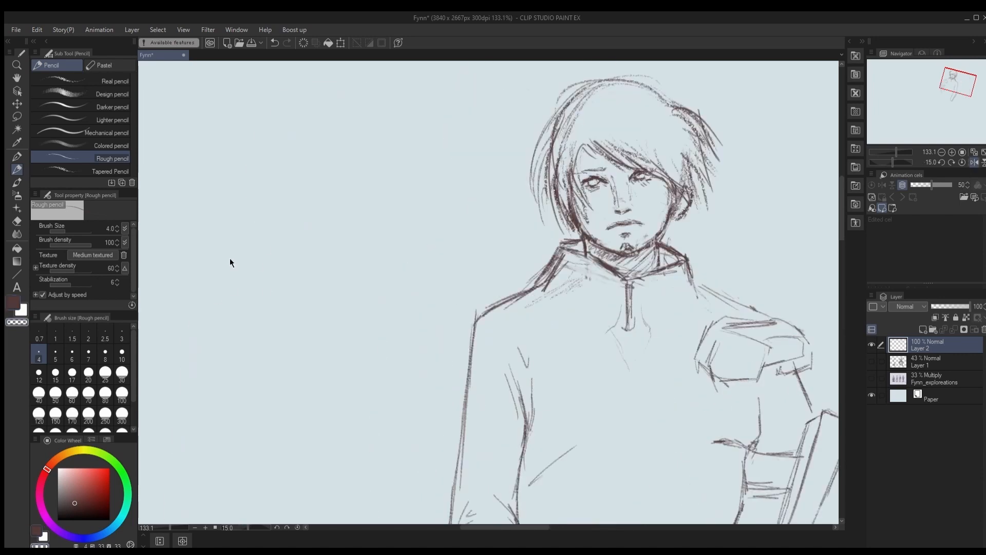
pyautogui.hotkey('ctrl', 's')
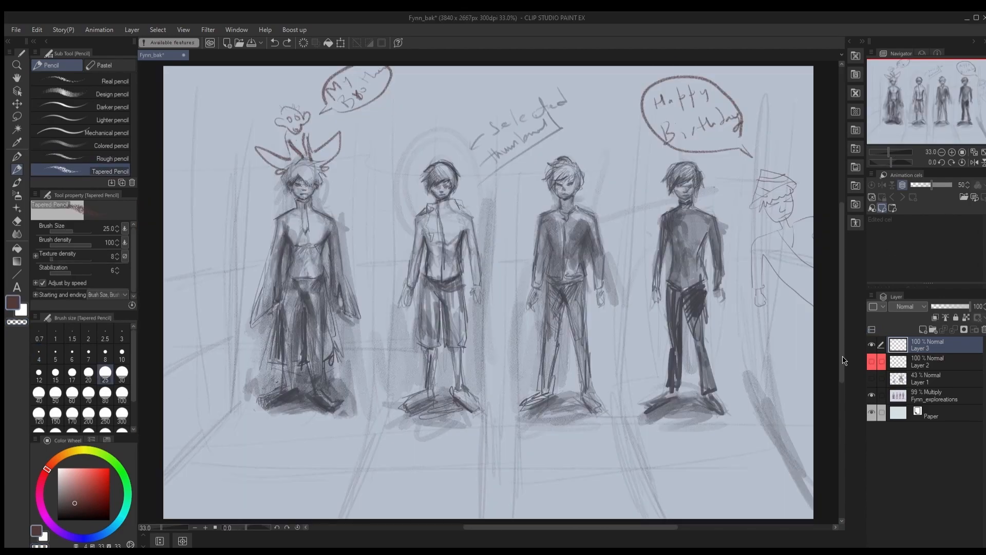
# Step: Hide the Fynn_exploreations layer in the Fynn_bak file and show Layer 1 and Layer 2
pyautogui.click(872, 394)
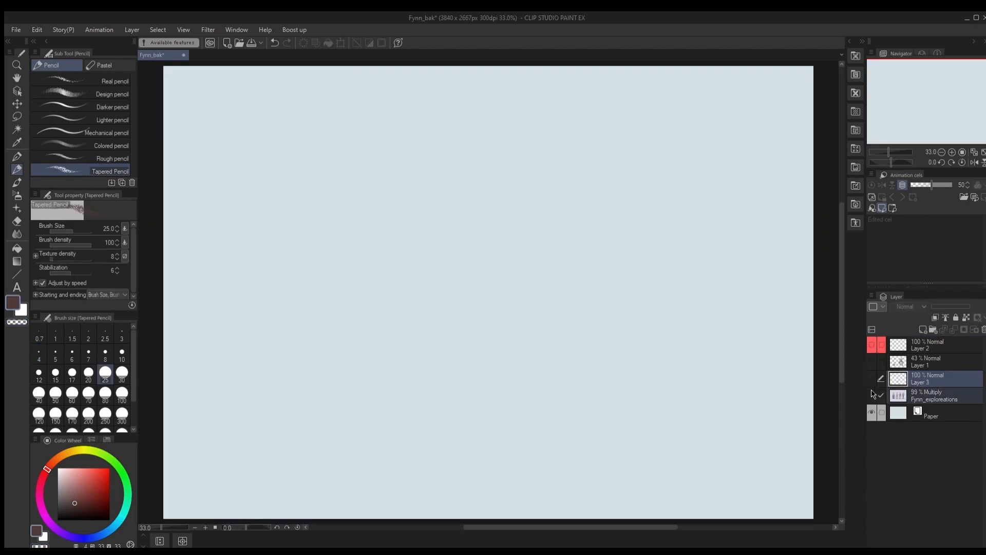
pyautogui.click(871, 361)
pyautogui.click(872, 344)
pyautogui.scroll(5, 645, 137)
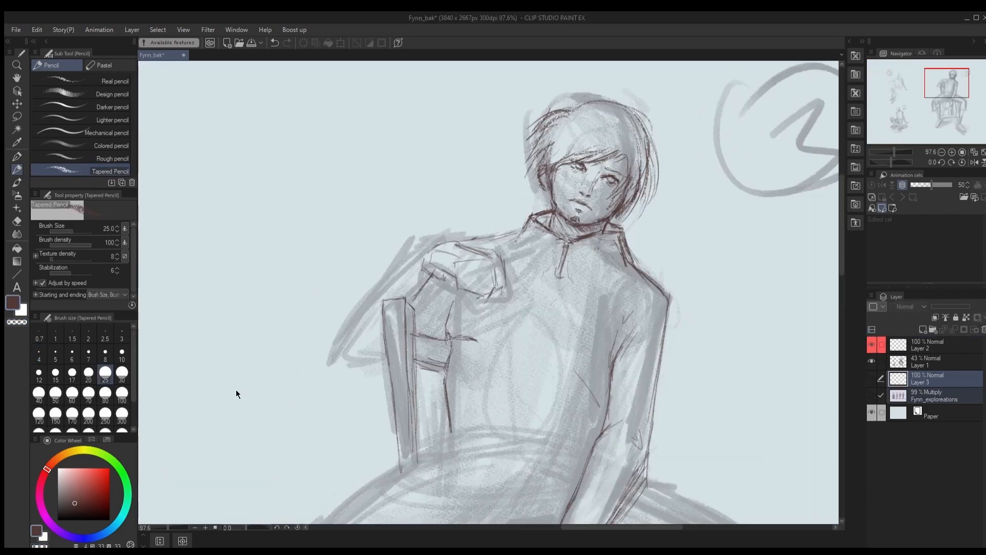
# Step: Select Layer 2 and erase the nose and mouth from the face with transparent colour
pyautogui.keyDown('ctrl'); pyautogui.keyDown('shift'); pyautogui.click(587, 214); pyautogui.keyUp('shift'); pyautogui.keyUp('ctrl')
pyautogui.keyDown('ctrl'); pyautogui.keyDown('shift'); pyautogui.click(587, 210); pyautogui.keyUp('shift'); pyautogui.keyUp('ctrl')
pyautogui.press('c')
pyautogui.keyDown('ctrl'); pyautogui.keyDown('shift'); pyautogui.click(579, 205); pyautogui.keyUp('shift'); pyautogui.keyUp('ctrl')
pyautogui.moveTo(575, 203)
pyautogui.mouseDown()
pyautogui.moveTo(594, 186)
pyautogui.moveTo(590, 198)
pyautogui.moveTo(594, 179)
pyautogui.mouseUp()
pyautogui.hotkey('ctrl', 'z')
pyautogui.press('-')
pyautogui.press('-')
pyautogui.press('-')
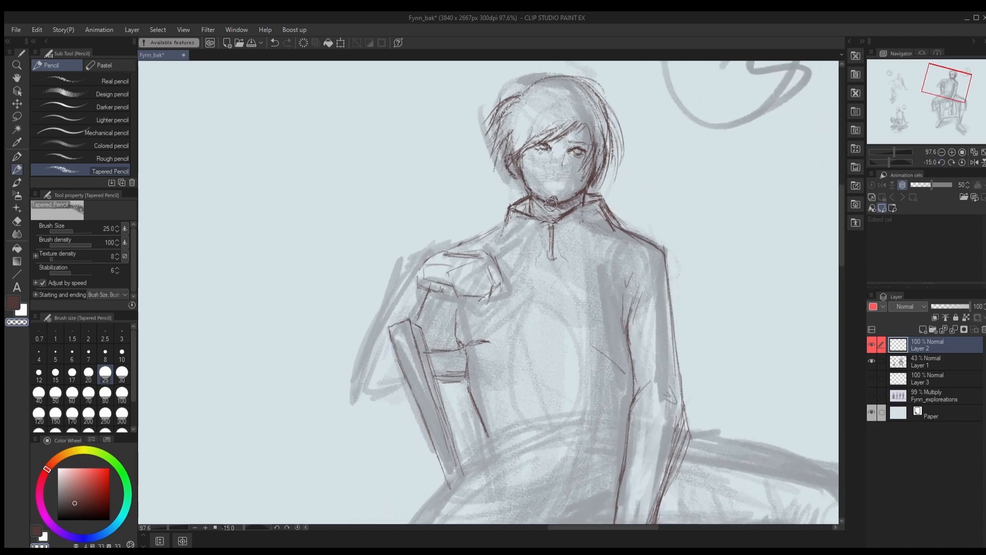
# Step: Mirror the canvas view and redraw the nose and mouth with the Tapered Pencil at size 3
pyautogui.press('p')
pyautogui.press('p')
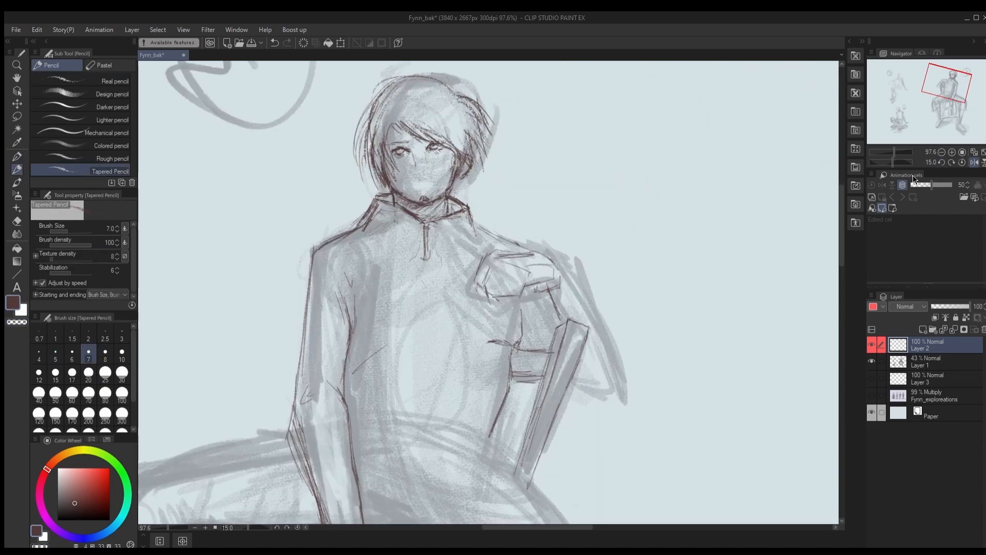
pyautogui.press('h')
pyautogui.press('c')
pyautogui.moveTo(459, 181); pyautogui.dragTo(470, 166)
pyautogui.press('c')
pyautogui.press('[')
pyautogui.press('[')
pyautogui.press('[')
pyautogui.press('[')
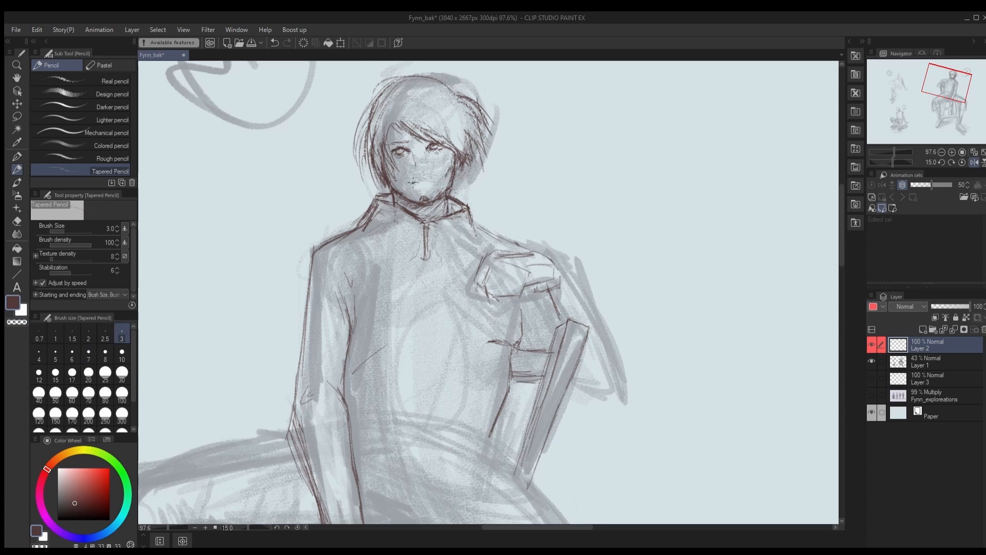
pyautogui.press('c')
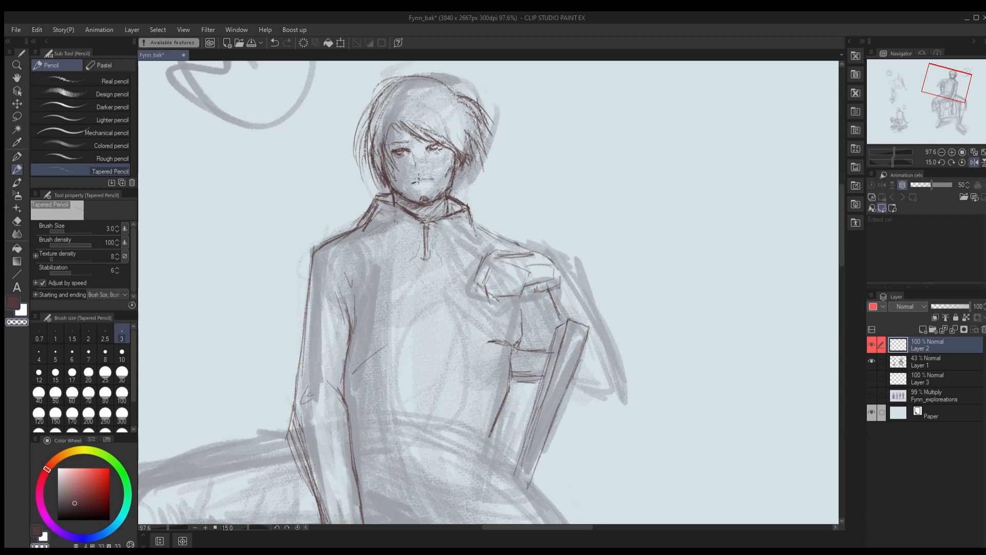
pyautogui.press('c')
pyautogui.moveTo(412, 181); pyautogui.dragTo(430, 179)
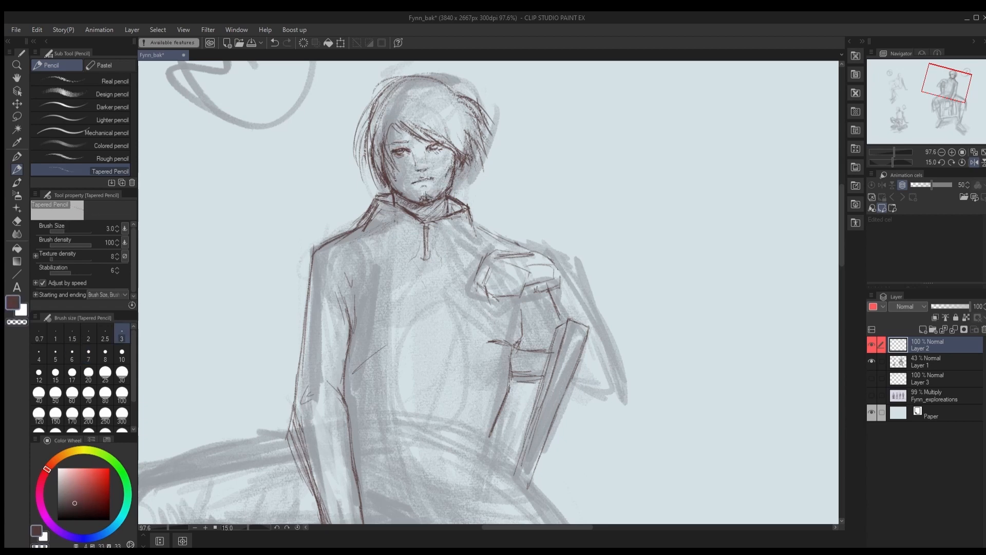
# Step: Touch up the area around the nose with the Tapered Pencil at size 10, using transparent colour to clean it
pyautogui.press(']')
pyautogui.press(']')
pyautogui.press(']')
pyautogui.press(']')
pyautogui.press(']')
pyautogui.press(']')
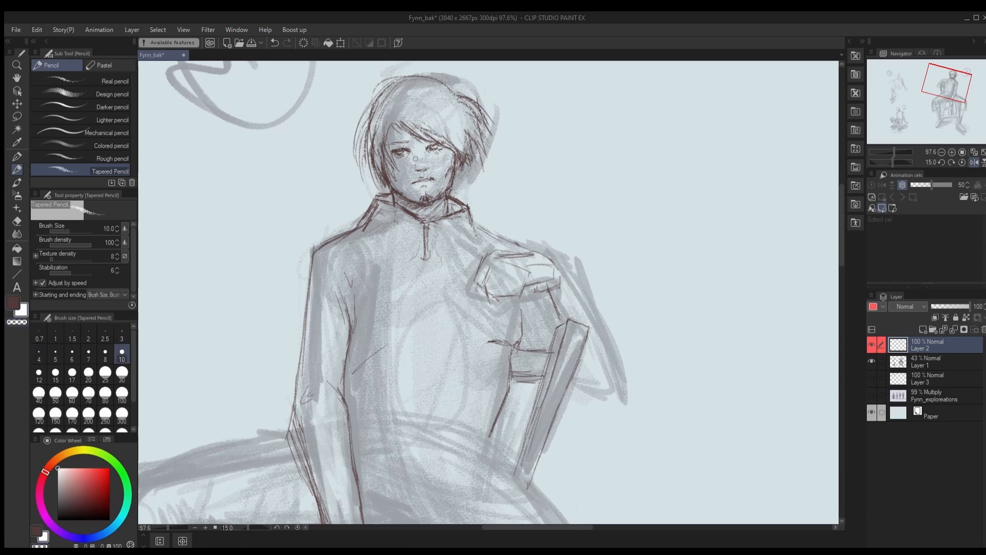
pyautogui.moveTo(414, 159); pyautogui.dragTo(512, 153)
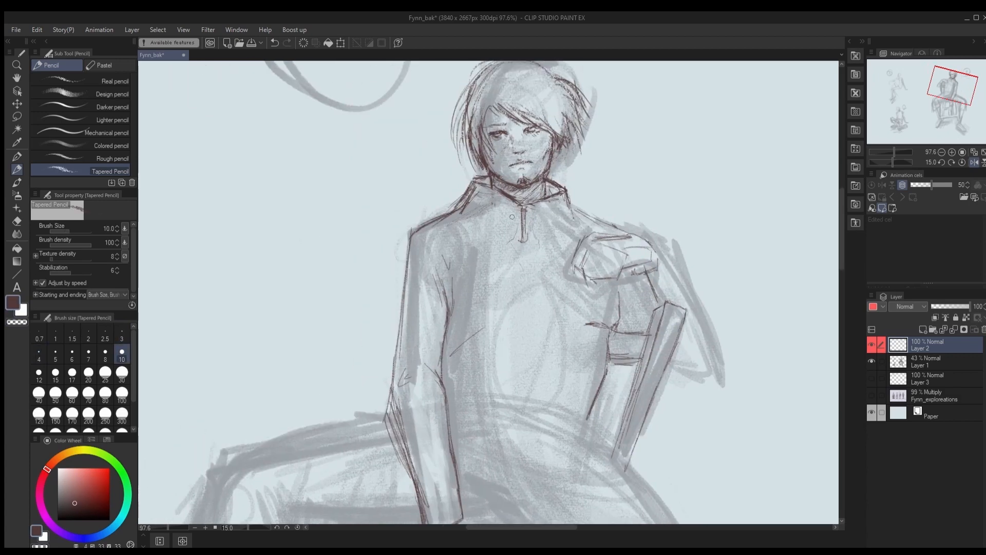
# Step: Erase the straight arm's forearm and cuff outline with the Tapered Pencil in transparent colour at size 15
pyautogui.scroll(-8, 512, 216)
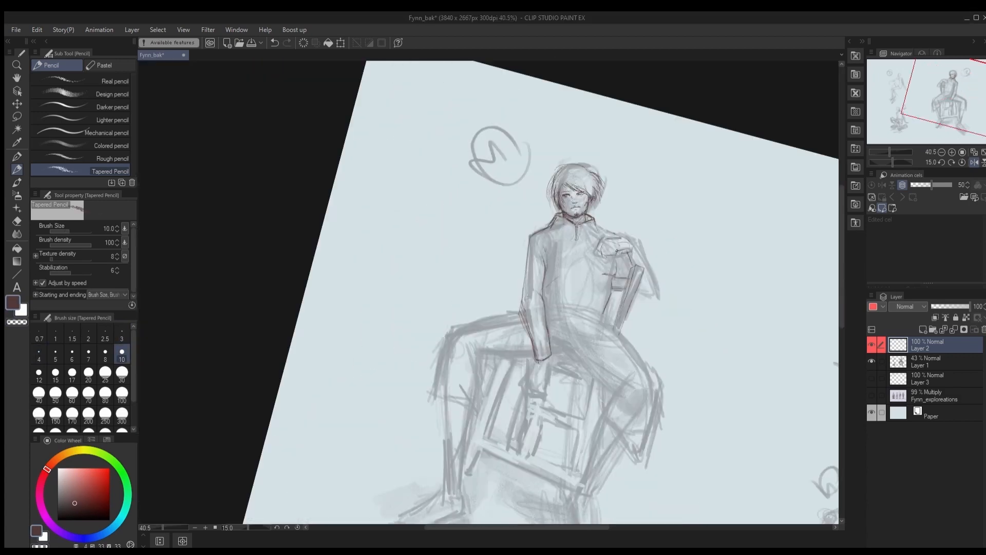
pyautogui.scroll(2, 475, 365)
pyautogui.press('c')
pyautogui.press(']')
pyautogui.press(']')
pyautogui.press(']')
pyautogui.press(']')
pyautogui.press(']')
pyautogui.press(']')
pyautogui.press(']')
pyautogui.press(']')
pyautogui.press(']')
pyautogui.press(']')
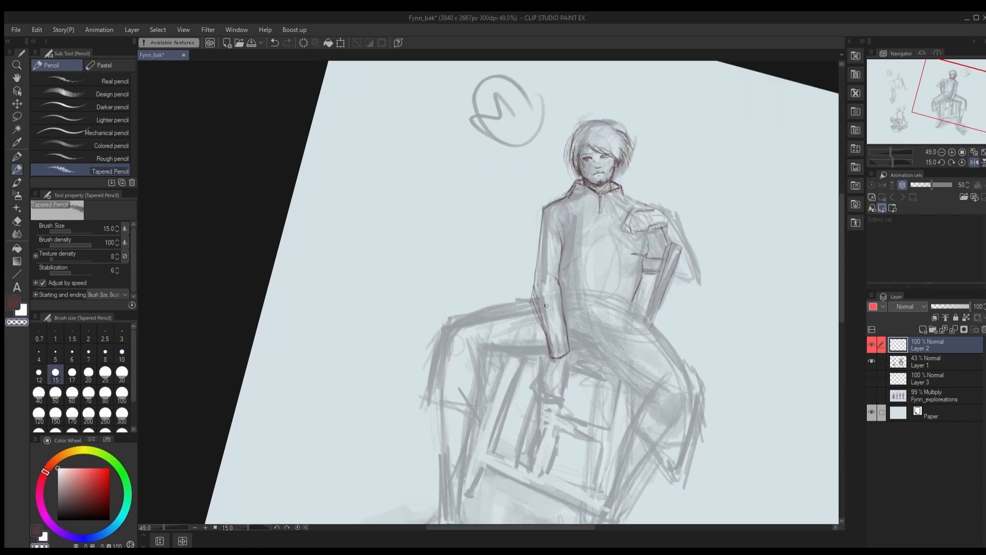
pyautogui.moveTo(539, 297); pyautogui.dragTo(557, 355)
# Step: Redraw the forearm angled inward from the elbow toward the lap with the Tapered Pencil at size 10
pyautogui.press('-')
pyautogui.press('-')
pyautogui.press('c')
pyautogui.press('[')
pyautogui.press('[')
pyautogui.press('[')
pyautogui.press('[')
pyautogui.press('[')
pyautogui.press('[')
pyautogui.press('[')
pyautogui.press('[')
pyautogui.press('[')
pyautogui.press('[')
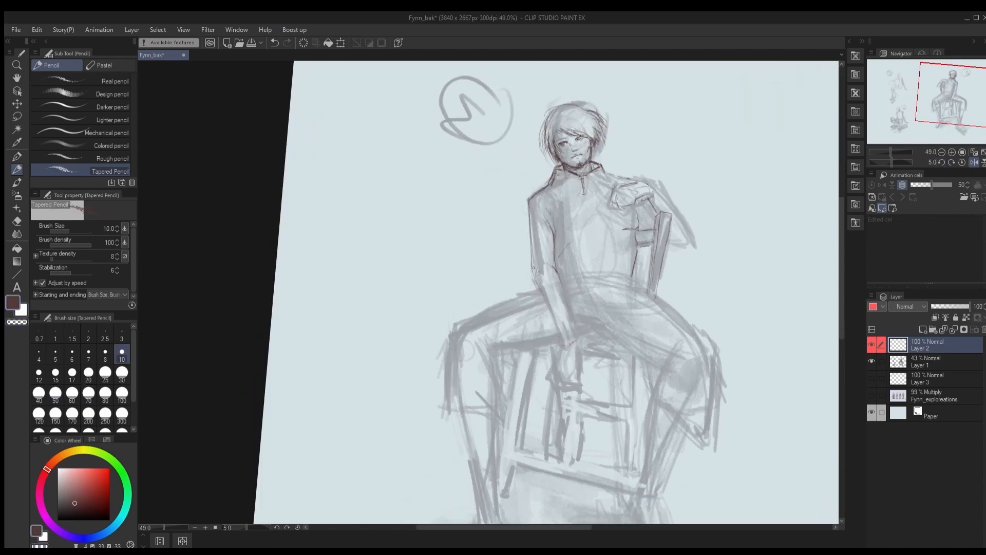
pyautogui.moveTo(533, 268)
pyautogui.mouseDown()
pyautogui.moveTo(561, 312)
pyautogui.moveTo(574, 299)
pyautogui.mouseUp()
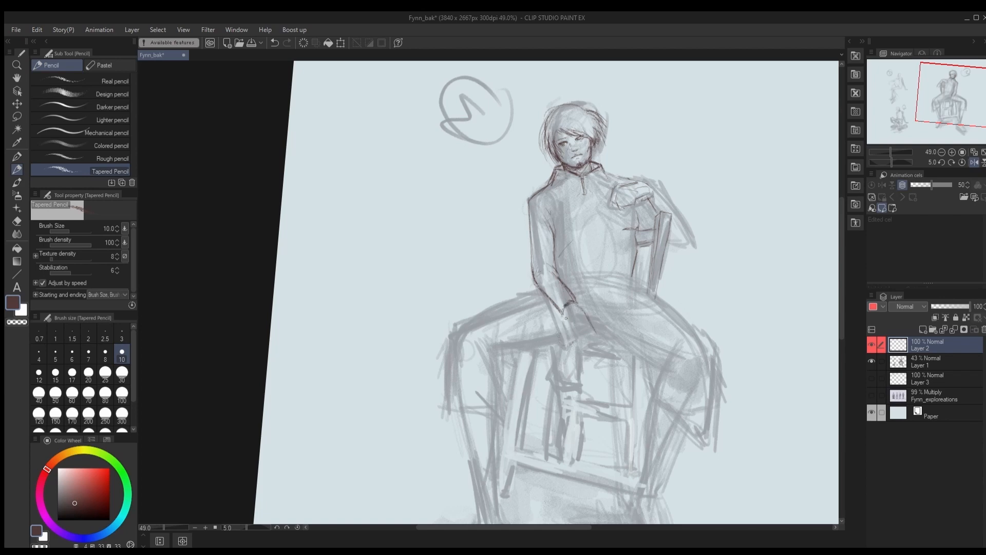
# Step: Draw the hand with its fingers resting on the seat between the thighs, refining it at brush size 7
pyautogui.moveTo(572, 335)
pyautogui.mouseDown()
pyautogui.moveTo(593, 334)
pyautogui.moveTo(597, 351)
pyautogui.mouseUp()
pyautogui.scroll(2, 588, 358)
pyautogui.press('[')
pyautogui.press('[')
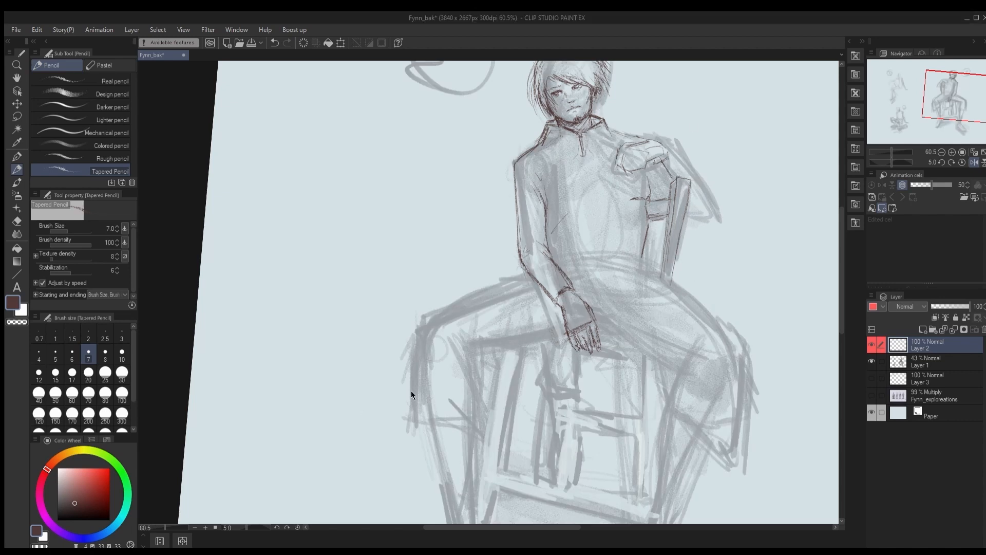
# Step: Touch up the outer forearm line of the straight arm near the wrist with the Lighter pencil at size 4
pyautogui.moveTo(523, 263); pyautogui.dragTo(556, 304)
pyautogui.hotkey('ctrl', 'z')
pyautogui.click(84, 120)
pyautogui.moveTo(520, 261)
pyautogui.mouseDown()
pyautogui.moveTo(556, 303)
pyautogui.moveTo(527, 273)
pyautogui.mouseUp()
pyautogui.hotkey('ctrl', 'z')
pyautogui.press('x')
pyautogui.press('x')
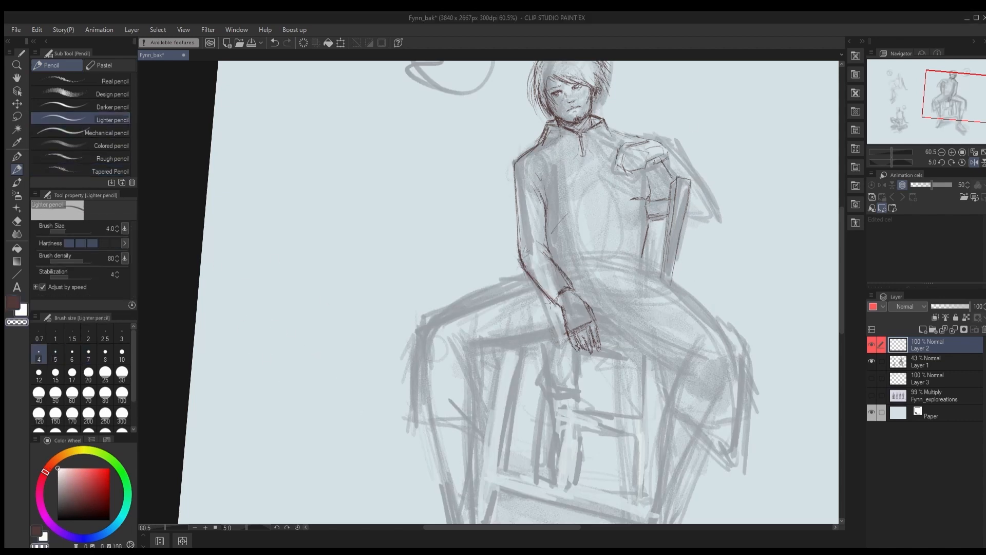
pyautogui.moveTo(555, 305); pyautogui.dragTo(544, 289)
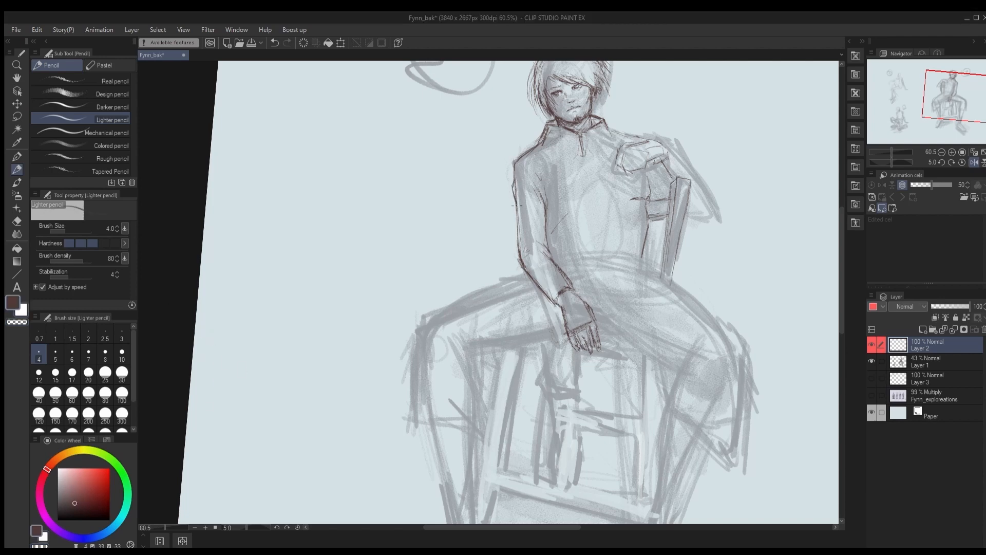
# Step: Clean up the bent arm's cuff and blocked-in hand with the Tapered Pencil, erasing excess lines in transparent colour at size 8
pyautogui.scroll(1, 547, 234)
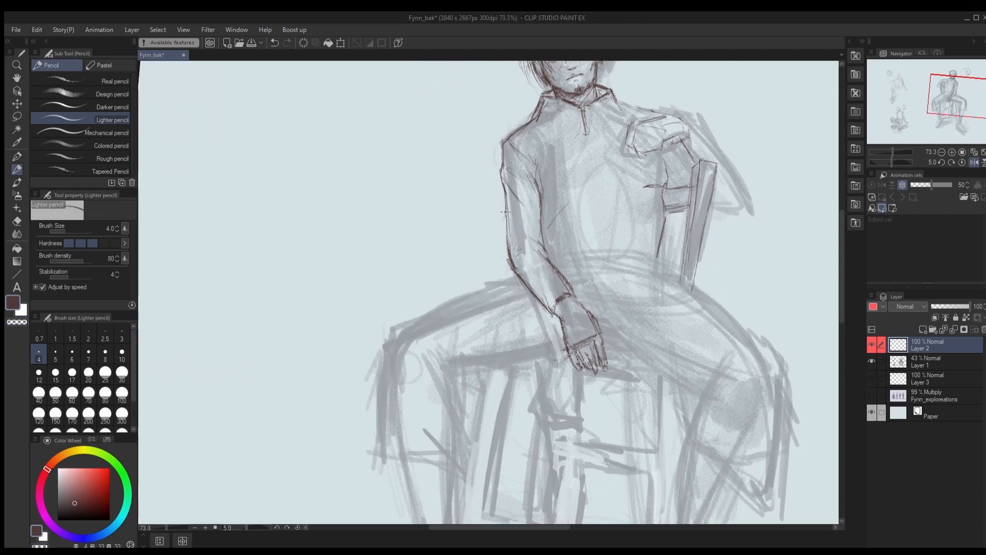
pyautogui.scroll(3, 619, 188)
pyautogui.moveTo(619, 188)
pyautogui.mouseDown()
pyautogui.moveTo(505, 328)
pyautogui.moveTo(533, 281)
pyautogui.mouseUp()
pyautogui.click(66, 170)
pyautogui.press('c')
pyautogui.moveTo(592, 259); pyautogui.dragTo(595, 312)
pyautogui.press(']')
pyautogui.moveTo(539, 199); pyautogui.dragTo(563, 183)
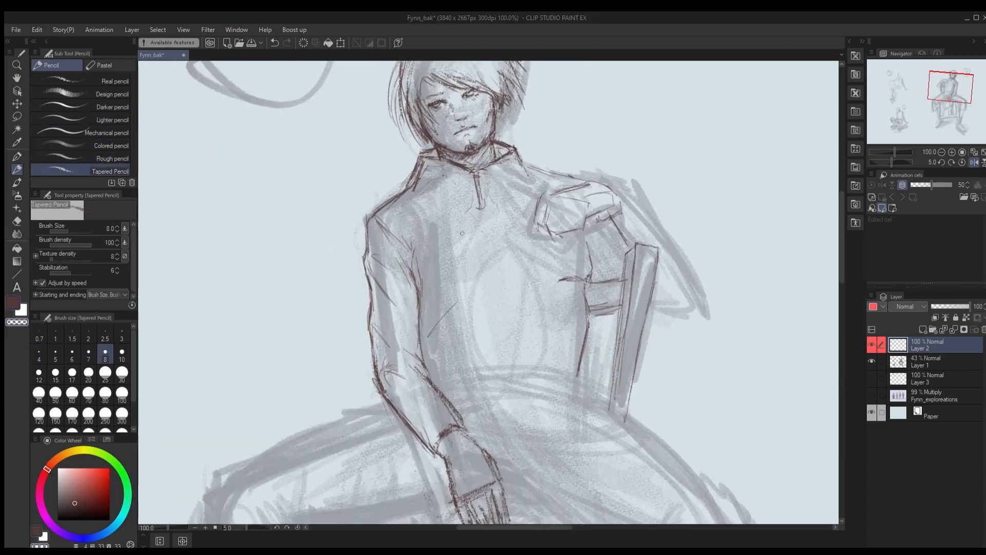
pyautogui.click(38, 353)
pyautogui.press('c')
pyautogui.moveTo(547, 195); pyautogui.dragTo(599, 185)
pyautogui.press('c')
# Step: Draw the curled fingers of the bent arm's hand with the Rough pencil at size 4, correcting them with transparent colour
pyautogui.click(65, 158)
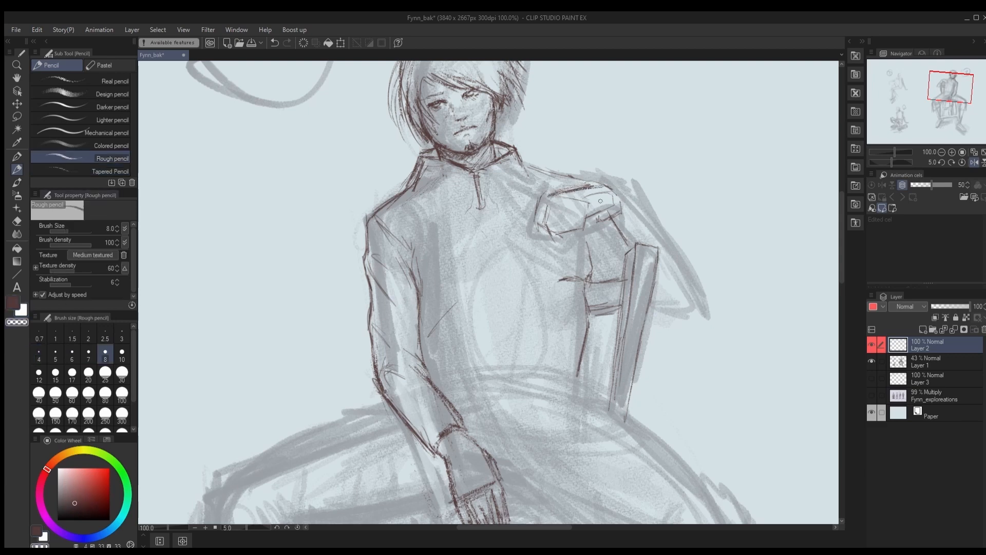
pyautogui.click(39, 353)
pyautogui.moveTo(546, 205)
pyautogui.mouseDown()
pyautogui.moveTo(543, 223)
pyautogui.moveTo(557, 222)
pyautogui.mouseUp()
pyautogui.press('c')
pyautogui.press('c')
pyautogui.press('c')
pyautogui.hotkey('ctrl', 'z')
pyautogui.moveTo(585, 208); pyautogui.dragTo(571, 230)
pyautogui.press('c')
pyautogui.press('c')
pyautogui.moveTo(565, 223); pyautogui.dragTo(568, 234)
pyautogui.press('c')
pyautogui.press('c')
pyautogui.press('c')
pyautogui.press('c')
pyautogui.press('c')
pyautogui.press('c')
pyautogui.press('c')
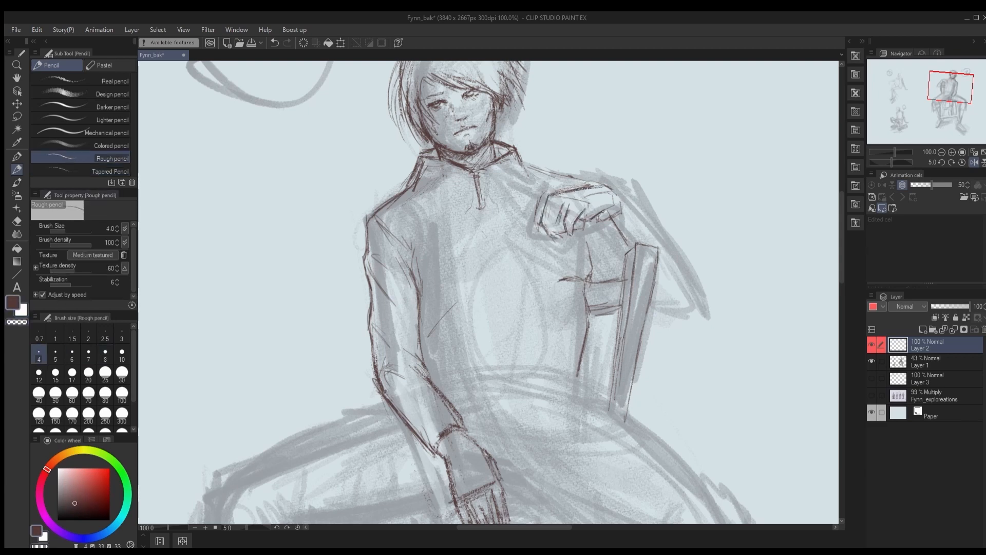
# Step: Refine the knuckles, finger contours and back of the raised hand, alternating between drawing and transparent colour at size 4
pyautogui.press('c')
pyautogui.hotkey('ctrl', 'z')
pyautogui.moveTo(554, 221)
pyautogui.mouseDown()
pyautogui.moveTo(561, 234)
pyautogui.moveTo(555, 222)
pyautogui.moveTo(596, 190)
pyautogui.mouseUp()
pyautogui.press('c')
pyautogui.press('c')
pyautogui.press('c')
pyautogui.moveTo(558, 189)
pyautogui.mouseDown()
pyautogui.moveTo(609, 184)
pyautogui.moveTo(544, 220)
pyautogui.moveTo(564, 191)
pyautogui.moveTo(606, 188)
pyautogui.mouseUp()
pyautogui.press('c')
pyautogui.press('c')
pyautogui.press('c')
pyautogui.press('c')
pyautogui.press('c')
pyautogui.press('c')
pyautogui.press('c')
pyautogui.moveTo(540, 202); pyautogui.dragTo(542, 238)
pyautogui.press('c')
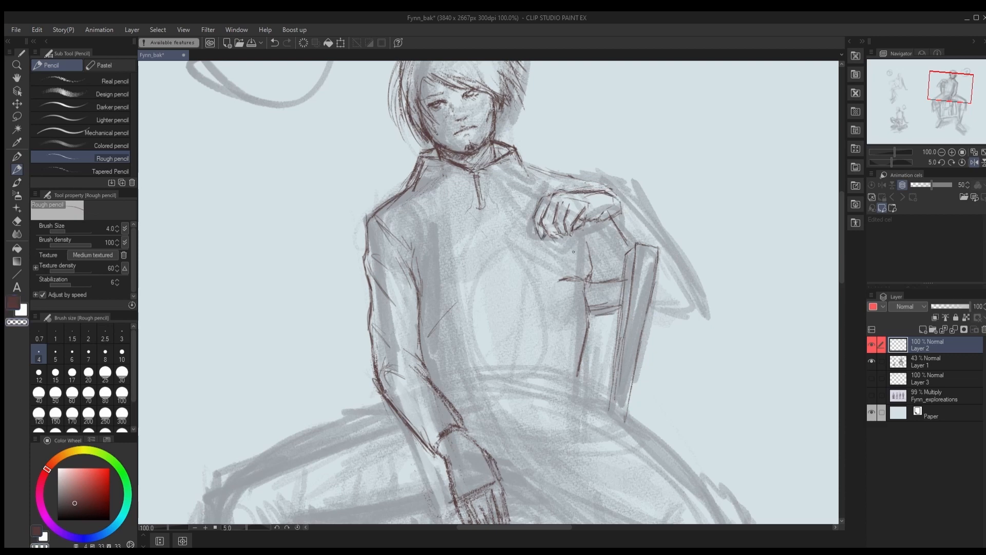
# Step: Outline the bent arm from wrist to elbow and up to the shoulder with the Rough pencil, raising the brush size to 7
pyautogui.press('c')
pyautogui.moveTo(592, 216)
pyautogui.mouseDown()
pyautogui.moveTo(609, 210)
pyautogui.moveTo(627, 255)
pyautogui.mouseUp()
pyautogui.press('c')
pyautogui.press('c')
pyautogui.moveTo(622, 197)
pyautogui.mouseDown()
pyautogui.moveTo(683, 273)
pyautogui.moveTo(663, 235)
pyautogui.moveTo(693, 302)
pyautogui.moveTo(643, 311)
pyautogui.mouseUp()
pyautogui.hotkey('ctrl', 'z')
pyautogui.press(']')
pyautogui.press(']')
pyautogui.press(']')
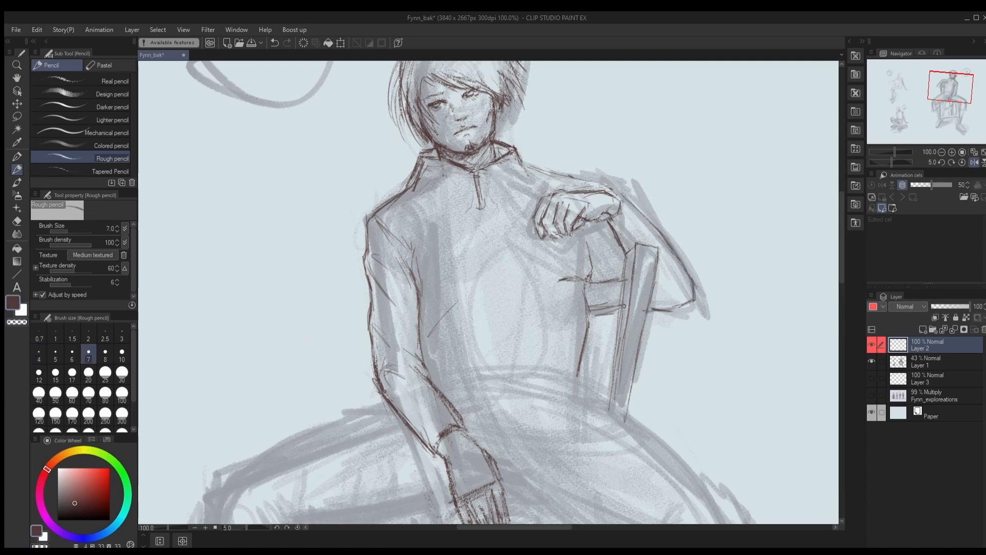
pyautogui.moveTo(524, 169); pyautogui.dragTo(603, 180)
pyautogui.hotkey('ctrl', 'z')
pyautogui.moveTo(540, 172)
pyautogui.mouseDown()
pyautogui.moveTo(637, 203)
pyautogui.moveTo(663, 237)
pyautogui.mouseUp()
# Step: Touch up the area below the collar zipper and erase excess lines where the collar meets the straight arm's shoulder
pyautogui.moveTo(485, 200); pyautogui.dragTo(485, 213)
pyautogui.press('c')
pyautogui.moveTo(427, 161); pyautogui.dragTo(413, 191)
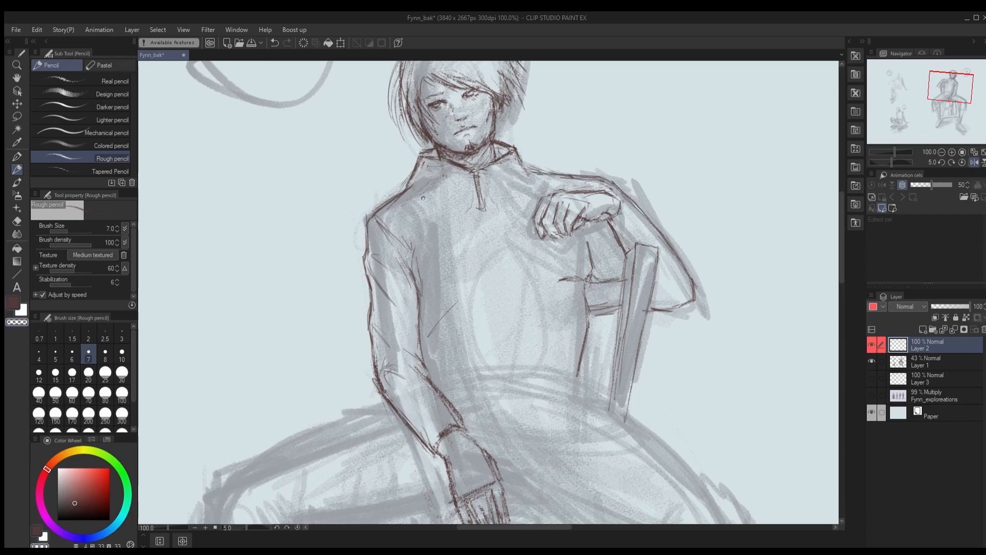
# Step: Erase the collar zipper and draw a slanted jacket opening from the collar down the chest with the Rough pencil at size 8
pyautogui.hotkey('ctrl', '-')
pyautogui.press('c')
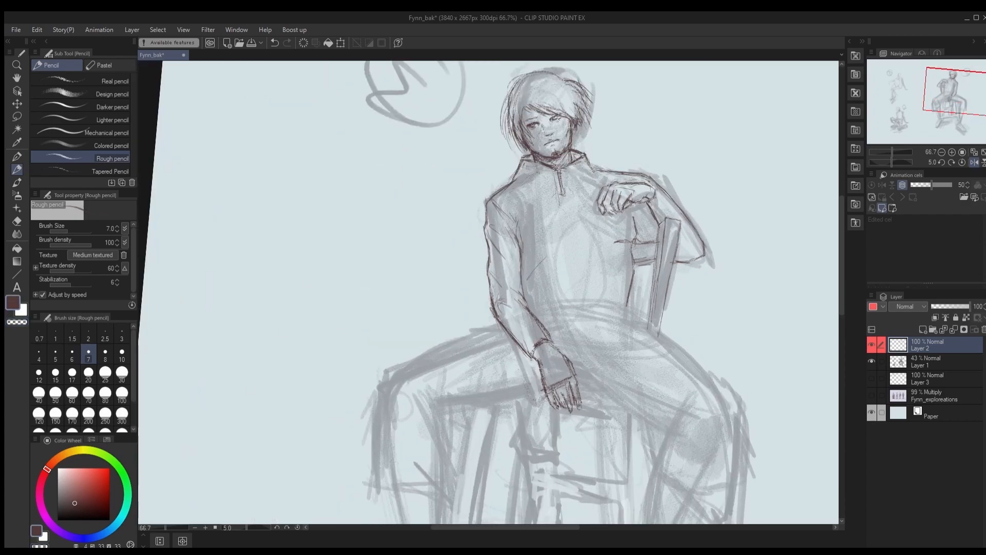
pyautogui.moveTo(556, 174)
pyautogui.mouseDown()
pyautogui.moveTo(575, 172)
pyautogui.moveTo(567, 220)
pyautogui.mouseUp()
pyautogui.press('c')
pyautogui.press(']')
pyautogui.press(']')
pyautogui.press(']')
pyautogui.press(']')
pyautogui.press(']')
pyautogui.press(']')
pyautogui.press(']')
pyautogui.press(']')
pyautogui.press(']')
pyautogui.press(']')
pyautogui.press(']')
pyautogui.press(']')
pyautogui.press(']')
pyautogui.press('[')
pyautogui.press('[')
pyautogui.press('[')
pyautogui.press('[')
pyautogui.press('[')
pyautogui.press('c')
pyautogui.press('[')
pyautogui.press('[')
pyautogui.press('[')
pyautogui.press('[')
pyautogui.press('[')
pyautogui.press('[')
pyautogui.press('[')
pyautogui.moveTo(551, 165); pyautogui.dragTo(570, 165)
pyautogui.moveTo(541, 166); pyautogui.dragTo(563, 248)
pyautogui.press('c')
pyautogui.press('c')
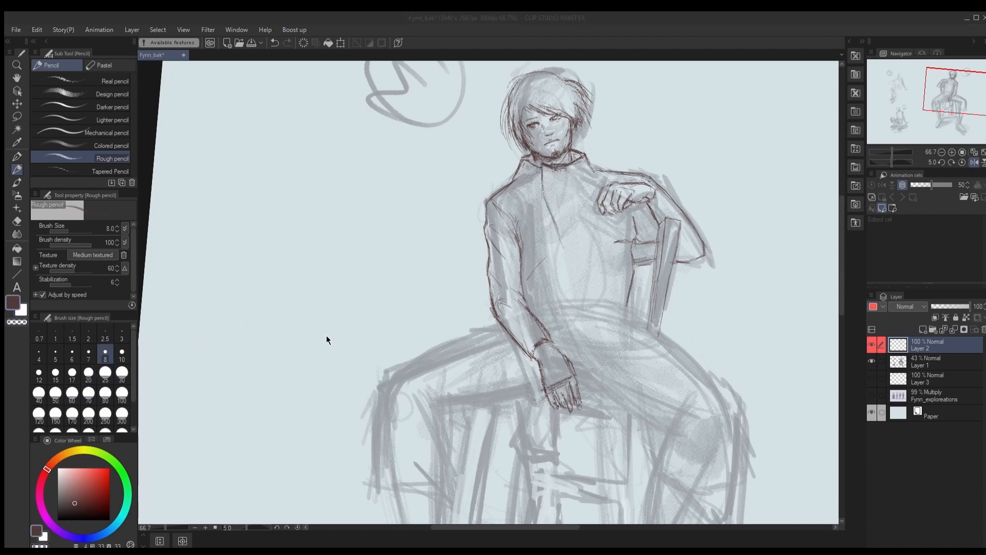
# Step: Draw the jacket's waist hem, the crossing fold on the torso and the rest of the front edge with the Rough pencil
pyautogui.moveTo(542, 313); pyautogui.dragTo(624, 303)
pyautogui.moveTo(527, 282); pyautogui.dragTo(585, 238)
pyautogui.moveTo(561, 257); pyautogui.dragTo(565, 308)
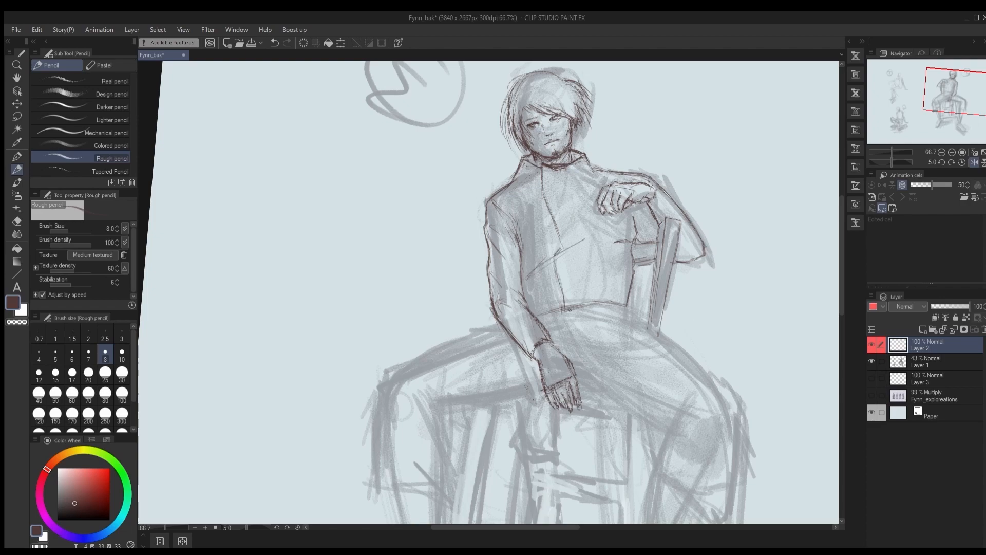
pyautogui.moveTo(543, 172); pyautogui.dragTo(561, 245)
pyautogui.moveTo(644, 220); pyautogui.dragTo(648, 238)
pyautogui.press('c')
pyautogui.press('c')
# Step: Check the figure with the canvas view flipped horizontally, and restore the normal orientation
pyautogui.click(974, 162)
pyautogui.moveTo(436, 231); pyautogui.dragTo(665, 286)
pyautogui.press('c')
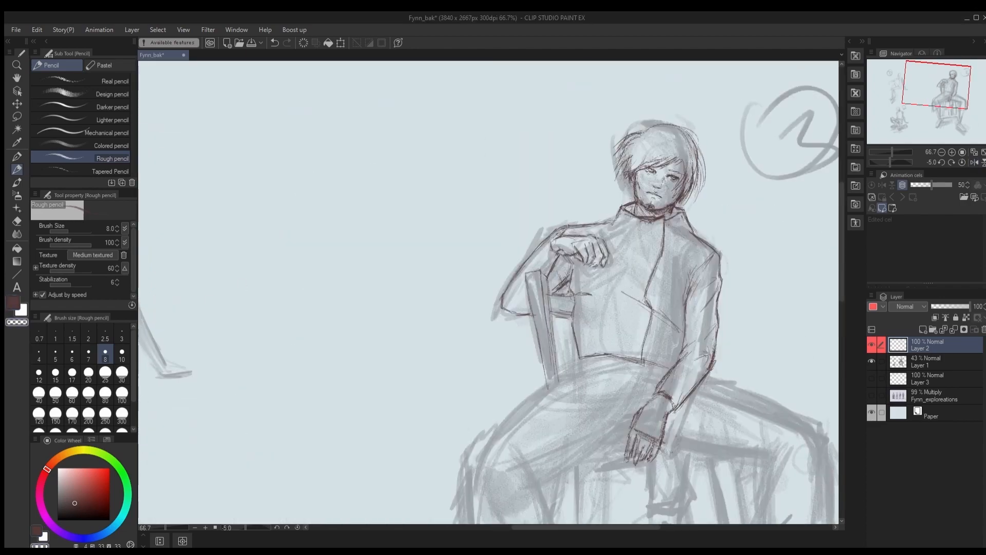
pyautogui.click(974, 163)
pyautogui.press('c')
pyautogui.press('c')
pyautogui.moveTo(469, 235)
pyautogui.mouseDown()
pyautogui.moveTo(505, 266)
pyautogui.moveTo(490, 249)
pyautogui.mouseUp()
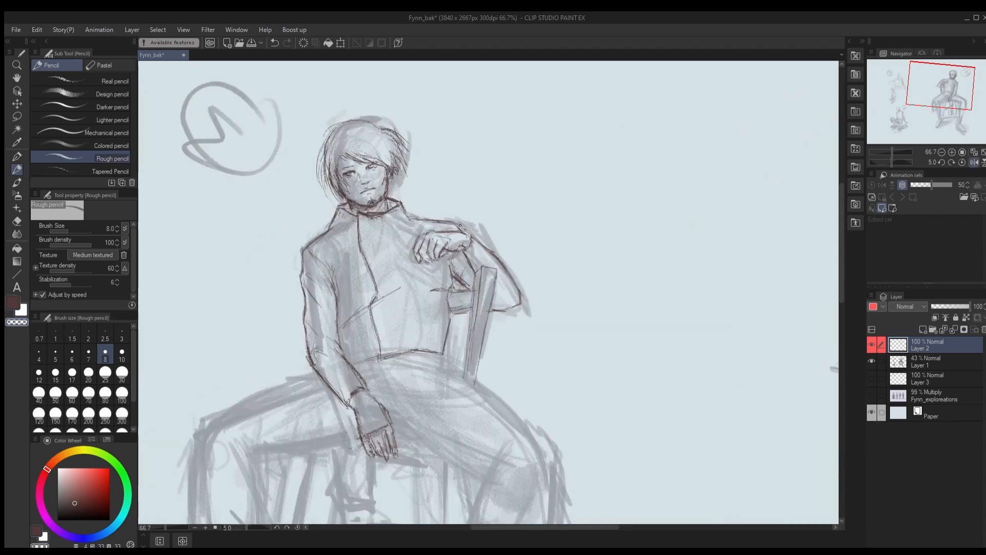
pyautogui.press('c')
# Step: Clean up marks around the mouth and chest on the line layer, keeping rough sketch Layer 1 hidden during the touch-up
pyautogui.click(871, 361)
pyautogui.moveTo(504, 217); pyautogui.dragTo(658, 212)
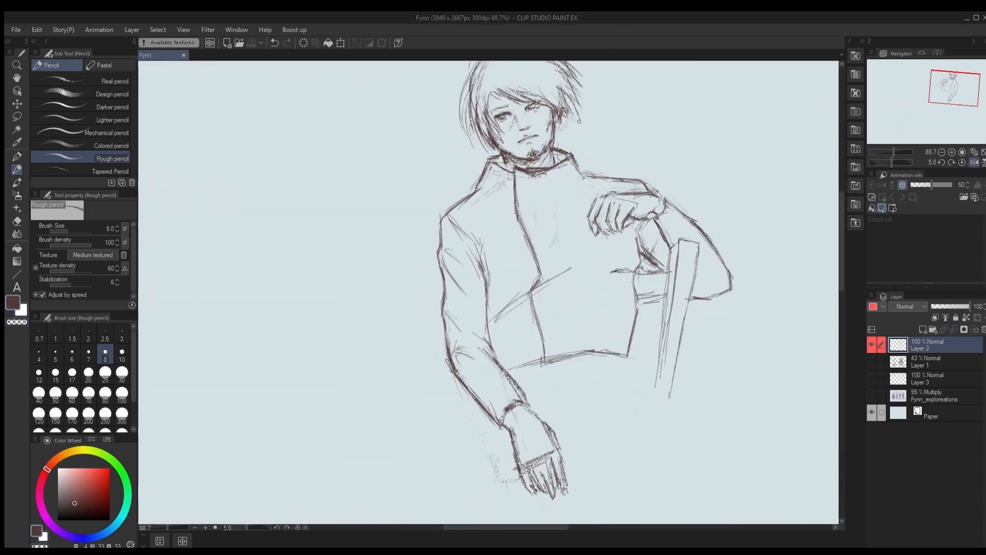
pyautogui.moveTo(522, 144); pyautogui.dragTo(519, 140)
pyautogui.press('c')
pyautogui.moveTo(563, 210)
pyautogui.mouseDown()
pyautogui.moveTo(580, 299)
pyautogui.moveTo(591, 206)
pyautogui.moveTo(590, 238)
pyautogui.mouseUp()
pyautogui.press('c')
pyautogui.moveTo(588, 399); pyautogui.dragTo(565, 307)
pyautogui.scroll(-5, 591, 351)
pyautogui.click(872, 361)
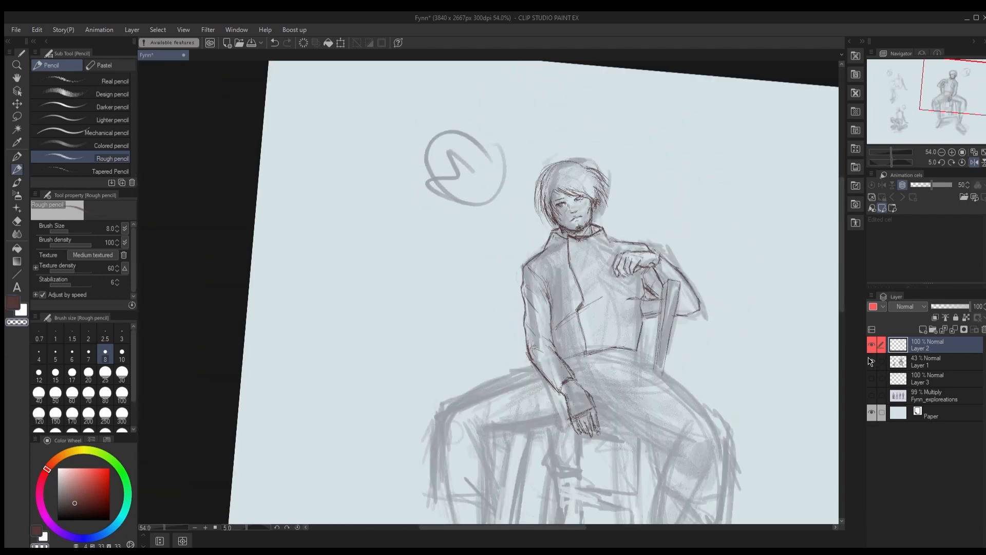
# Step: Outline the upper thigh, knee and cuff line of the leg beside the straight arm with the Rough pencil at size 12
pyautogui.moveTo(544, 416); pyautogui.dragTo(578, 311)
pyautogui.scroll(2, 578, 310)
pyautogui.press('c')
pyautogui.moveTo(572, 237); pyautogui.dragTo(490, 271)
pyautogui.hotkey('ctrl', 'z')
pyautogui.press(']')
pyautogui.press(']')
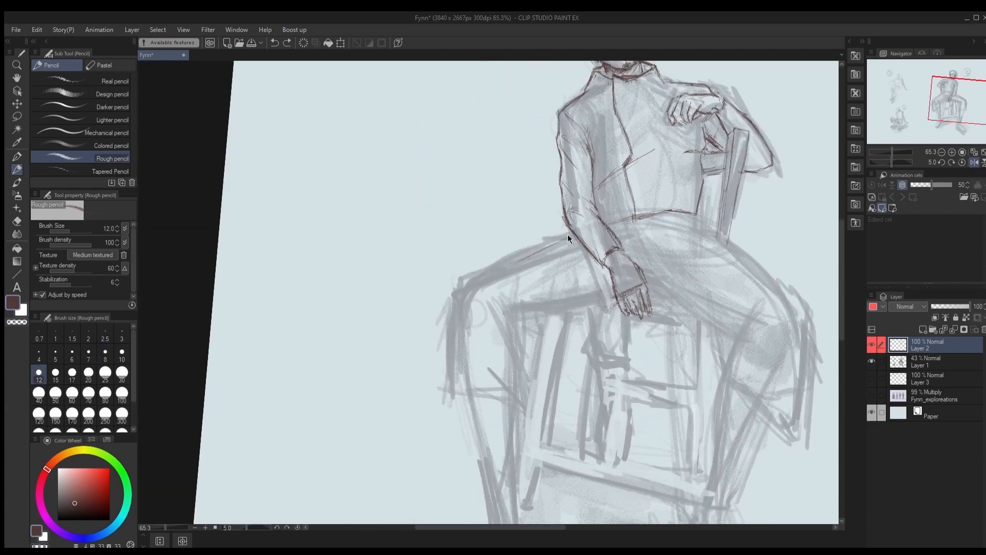
pyautogui.hotkey('ctrl', 'z')
pyautogui.moveTo(568, 237); pyautogui.dragTo(464, 280)
pyautogui.moveTo(442, 336); pyautogui.dragTo(438, 362)
pyautogui.moveTo(438, 365)
pyautogui.mouseDown()
pyautogui.moveTo(463, 397)
pyautogui.moveTo(491, 374)
pyautogui.mouseUp()
pyautogui.moveTo(494, 375); pyautogui.dragTo(520, 407)
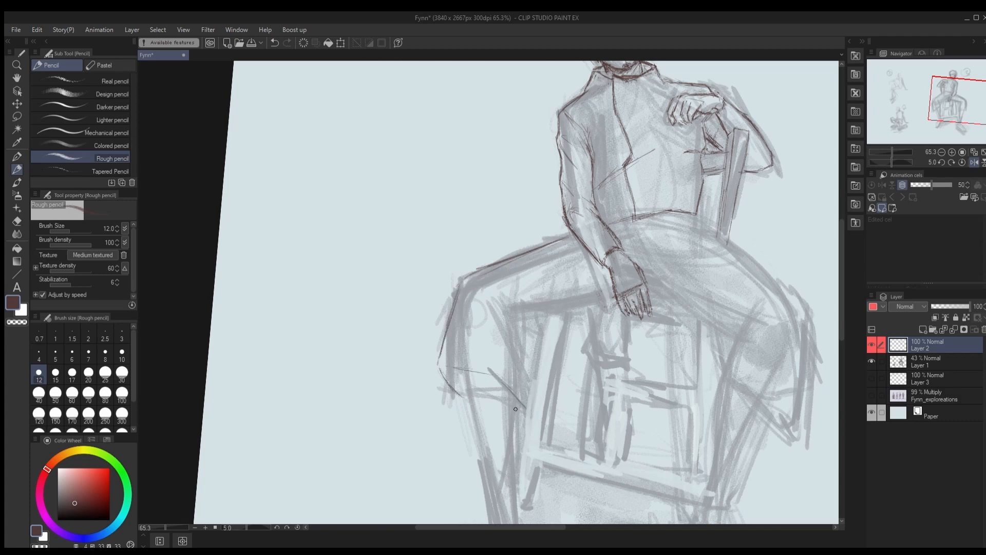
pyautogui.hotkey('ctrl', 'z')
# Step: Draw the underside of the same thigh and the inner knee with the Rough pencil, correcting the lines with transparent colour
pyautogui.press('c')
pyautogui.press('c')
pyautogui.moveTo(579, 280); pyautogui.dragTo(515, 303)
pyautogui.moveTo(513, 307); pyautogui.dragTo(508, 326)
pyautogui.moveTo(610, 269); pyautogui.dragTo(540, 292)
pyautogui.press('c')
pyautogui.moveTo(571, 261)
pyautogui.mouseDown()
pyautogui.moveTo(479, 263)
pyautogui.moveTo(501, 262)
pyautogui.mouseUp()
pyautogui.press('c')
pyautogui.moveTo(609, 270)
pyautogui.mouseDown()
pyautogui.moveTo(594, 274)
pyautogui.moveTo(597, 264)
pyautogui.moveTo(524, 252)
pyautogui.mouseUp()
pyautogui.hotkey('ctrl', 'z')
pyautogui.moveTo(613, 267); pyautogui.dragTo(578, 278)
pyautogui.moveTo(488, 302); pyautogui.dragTo(523, 353)
pyautogui.moveTo(515, 343)
pyautogui.mouseDown()
pyautogui.moveTo(522, 404)
pyautogui.moveTo(614, 293)
pyautogui.mouseUp()
# Step: Set the Rough pencil to size 7 and add fold lines on the thigh beside the resting hand
pyautogui.scroll(-1, 535, 241)
pyautogui.press('[')
pyautogui.press('[')
pyautogui.press('[')
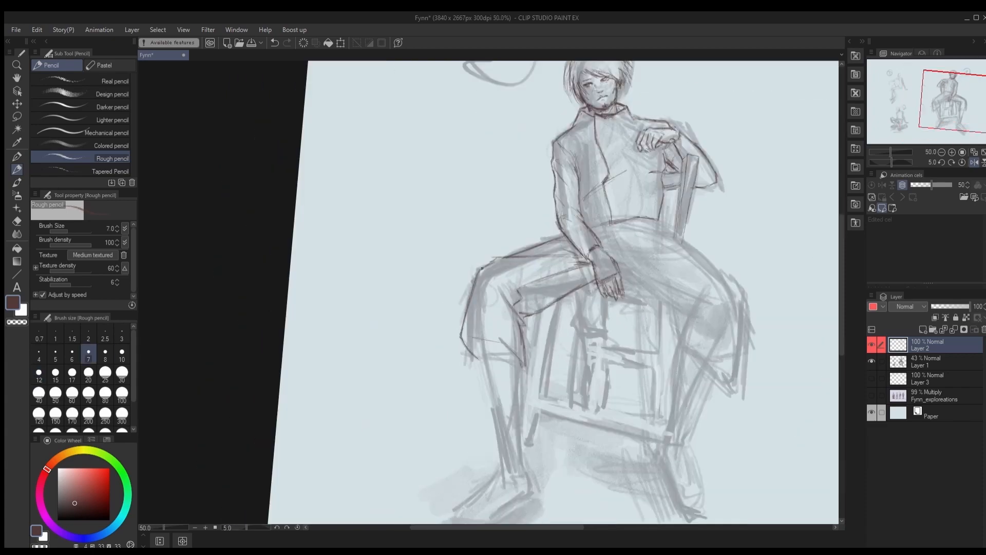
pyautogui.scroll(1, 482, 268)
pyautogui.press('c')
pyautogui.press('c')
pyautogui.moveTo(578, 232); pyautogui.dragTo(591, 256)
pyautogui.scroll(-2, 554, 258)
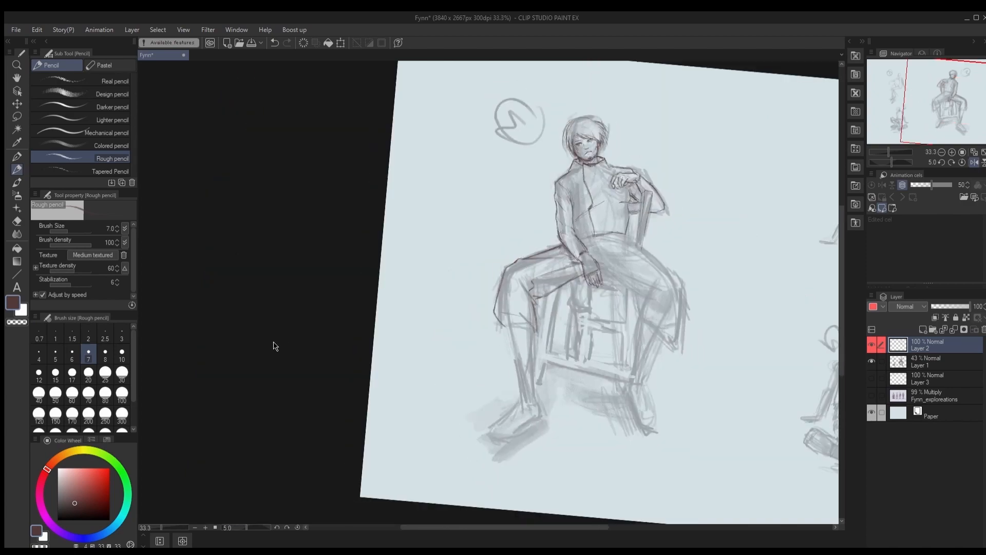
# Step: Hatch fold lines along the thigh's underside and behind the knee, and touch up the cuff's hem
pyautogui.scroll(3, 583, 260)
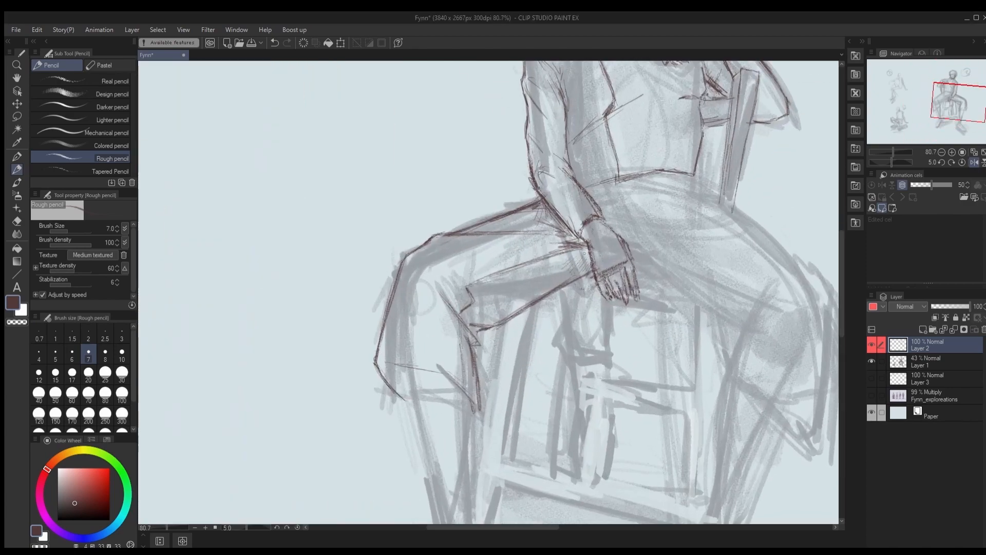
pyautogui.moveTo(539, 260); pyautogui.dragTo(580, 251)
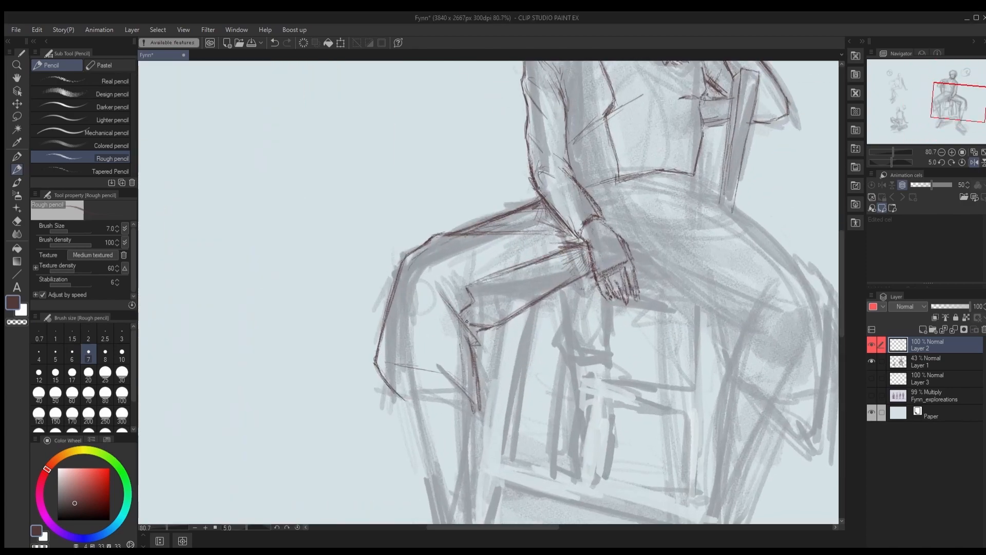
pyautogui.moveTo(466, 321); pyautogui.dragTo(562, 259)
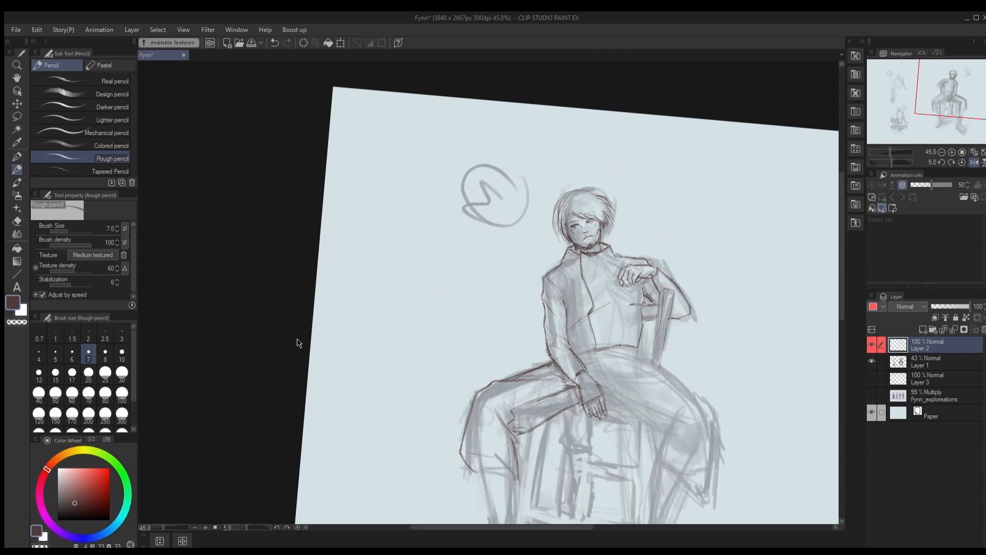
pyautogui.scroll(4, 187, 310)
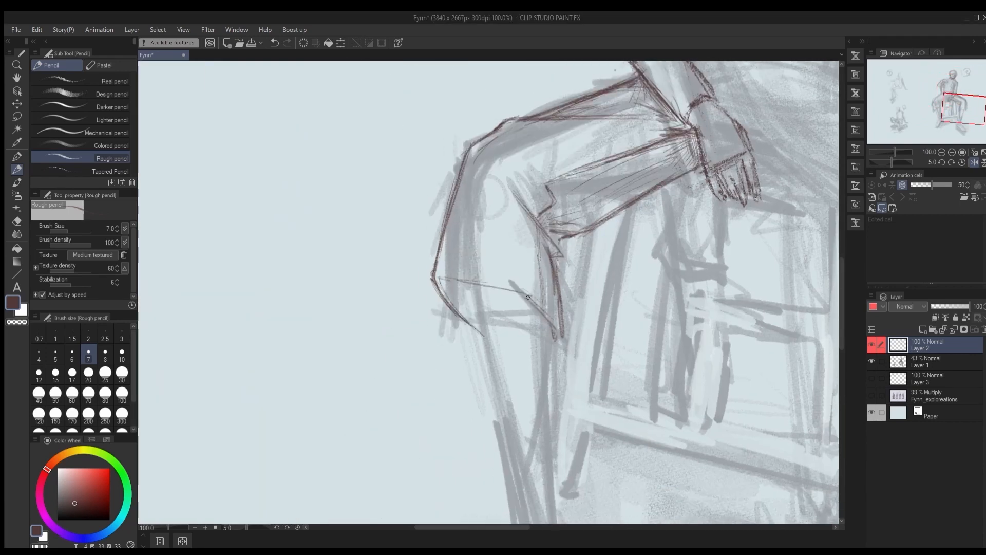
pyautogui.moveTo(527, 297); pyautogui.dragTo(542, 308)
pyautogui.scroll(-1, 310, 300)
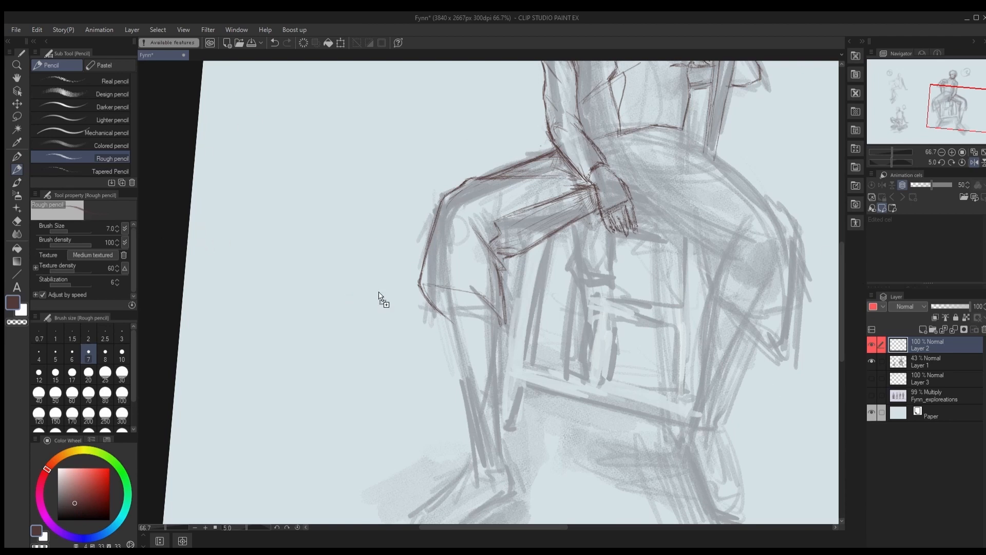
pyautogui.scroll(1, 480, 281)
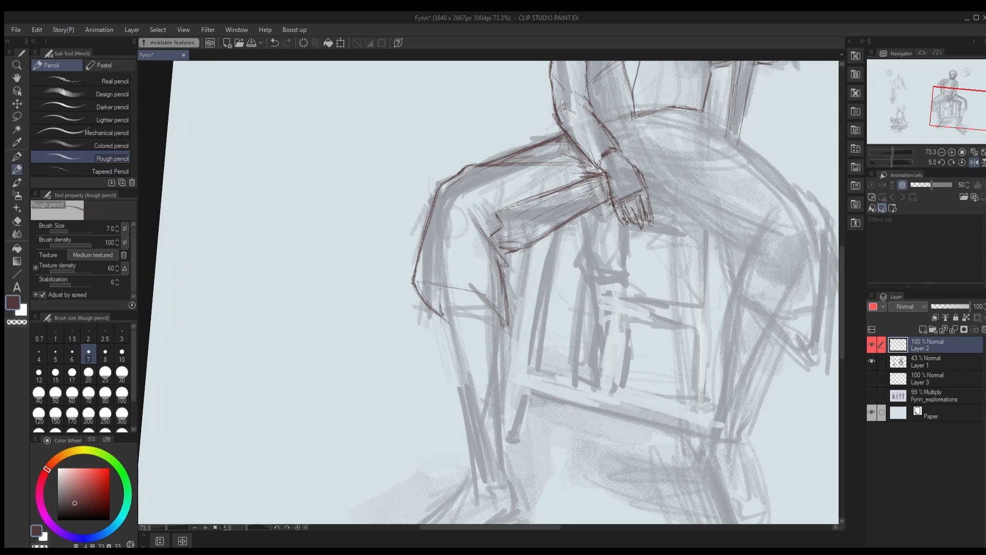
# Step: Outline both sides of the lower leg from the cuff down to the ankle with the Rough pencil
pyautogui.moveTo(442, 314); pyautogui.dragTo(456, 353)
pyautogui.moveTo(439, 286); pyautogui.dragTo(460, 387)
pyautogui.moveTo(444, 339); pyautogui.dragTo(468, 424)
pyautogui.moveTo(505, 322); pyautogui.dragTo(500, 467)
pyautogui.moveTo(504, 348); pyautogui.dragTo(502, 480)
# Step: Define the trouser cuff's hem, add creases at the knee, and hatch the shadow inside the cuff
pyautogui.moveTo(479, 293); pyautogui.dragTo(506, 328)
pyautogui.moveTo(417, 282); pyautogui.dragTo(488, 295)
pyautogui.moveTo(492, 268); pyautogui.dragTo(487, 295)
pyautogui.moveTo(457, 228); pyautogui.dragTo(477, 256)
pyautogui.moveTo(457, 241); pyautogui.dragTo(472, 263)
pyautogui.press('c')
pyautogui.press('c')
pyautogui.scroll(-3, 513, 351)
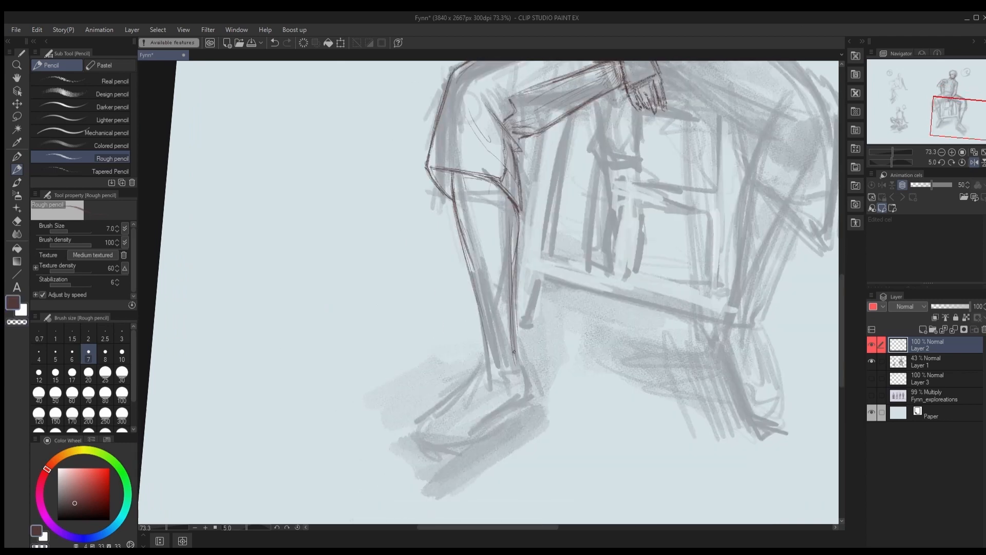
pyautogui.moveTo(449, 172); pyautogui.dragTo(452, 196)
pyautogui.moveTo(435, 166); pyautogui.dragTo(450, 194)
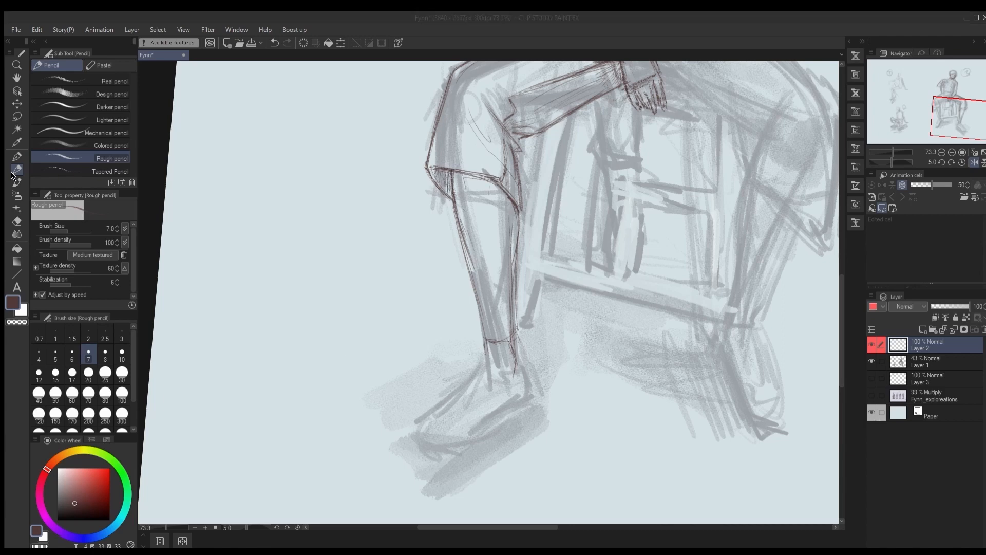
# Step: Outline the ankle, heel, sole and toe of the shoe, checking the shape with the canvas view flipped horizontally
pyautogui.moveTo(518, 370); pyautogui.dragTo(528, 392)
pyautogui.moveTo(519, 399); pyautogui.dragTo(493, 416)
pyautogui.moveTo(418, 422); pyautogui.dragTo(411, 441)
pyautogui.scroll(1, 427, 430)
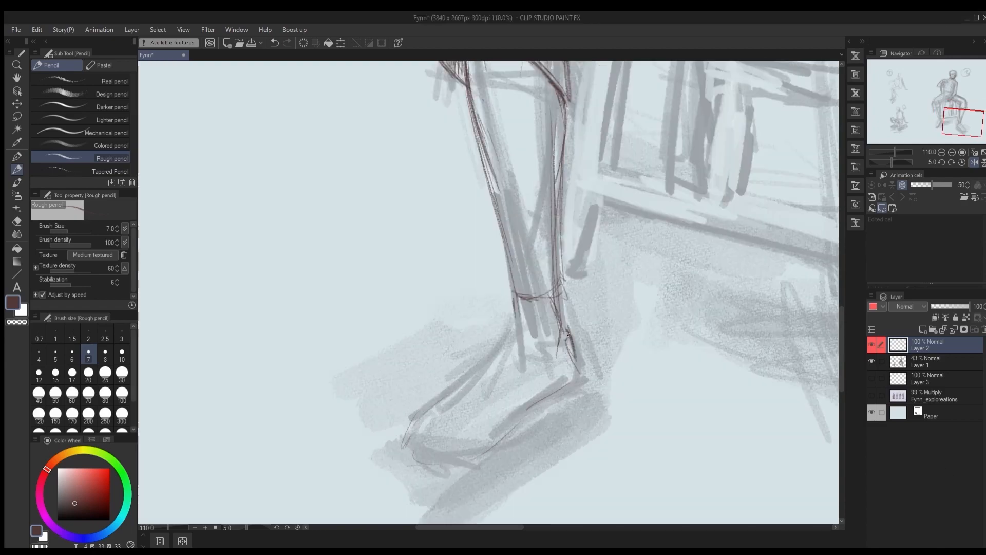
pyautogui.moveTo(569, 335)
pyautogui.mouseDown()
pyautogui.moveTo(558, 373)
pyautogui.moveTo(580, 378)
pyautogui.mouseUp()
pyautogui.press('h')
pyautogui.moveTo(438, 394)
pyautogui.mouseDown()
pyautogui.moveTo(503, 322)
pyautogui.moveTo(549, 375)
pyautogui.moveTo(602, 393)
pyautogui.mouseUp()
pyautogui.scroll(-5, 489, 293)
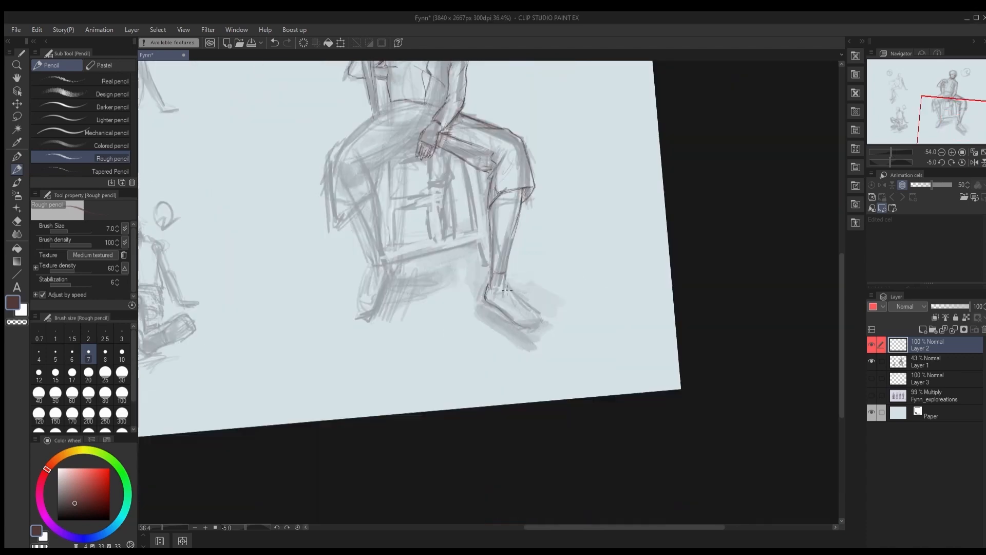
pyautogui.press('h')
pyautogui.scroll(3, 403, 332)
# Step: Draw the shoe's upper edge and its tongue and lace details
pyautogui.moveTo(504, 321); pyautogui.dragTo(471, 332)
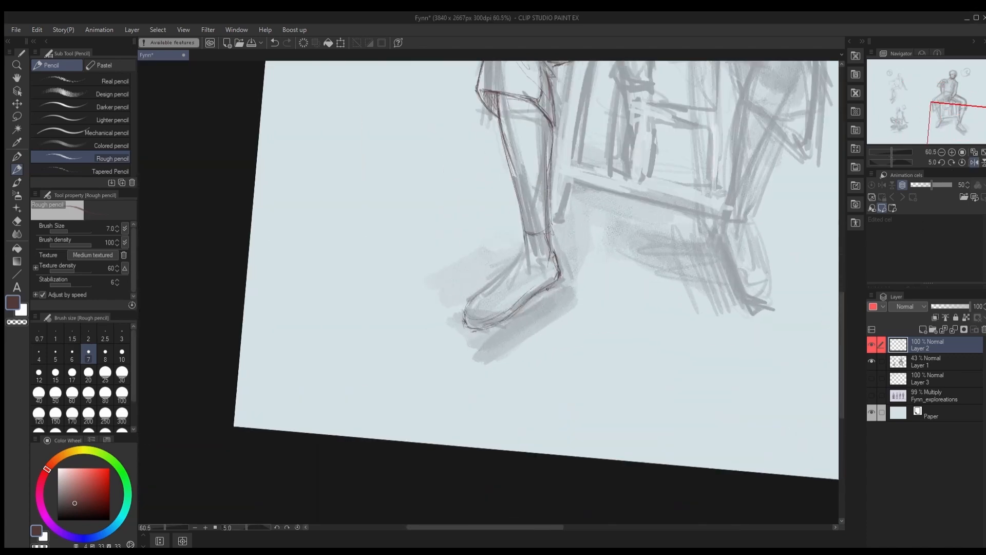
pyautogui.hotkey('alt', 'Tab')
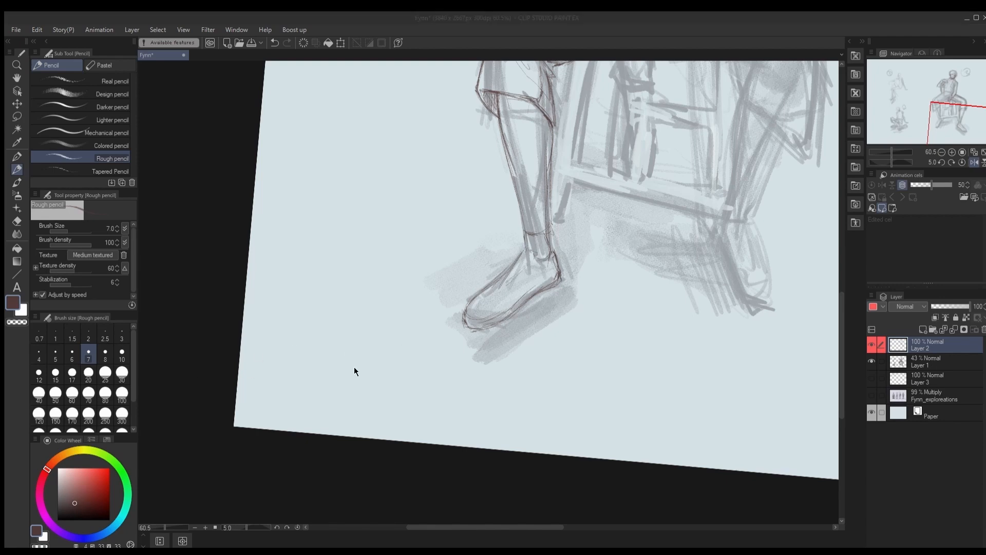
pyautogui.hotkey('alt', 'Tab')
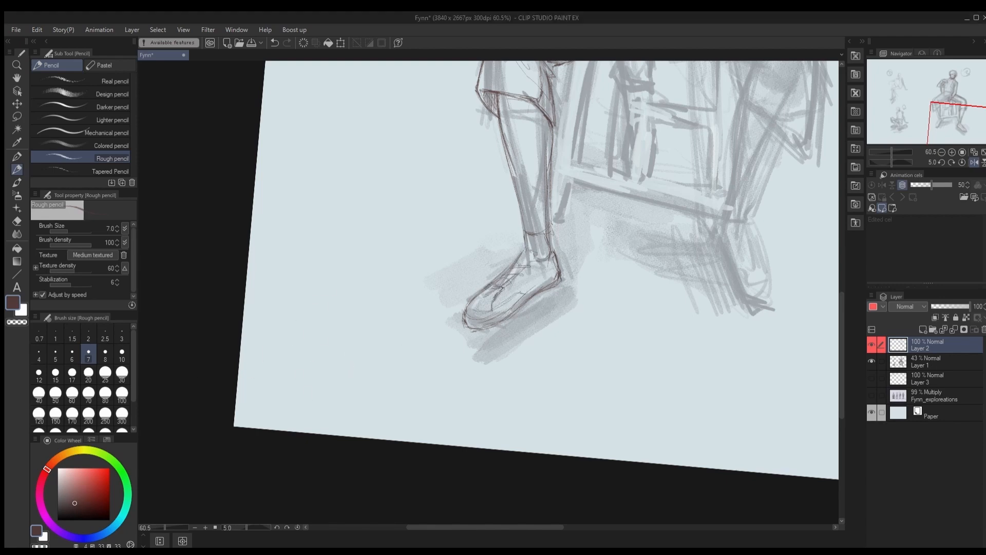
# Step: Strengthen the calf, shin and ankle lines below the cuff, correcting the back of the leg with transparent colour
pyautogui.scroll(-3, 510, 212)
pyautogui.scroll(5, 509, 212)
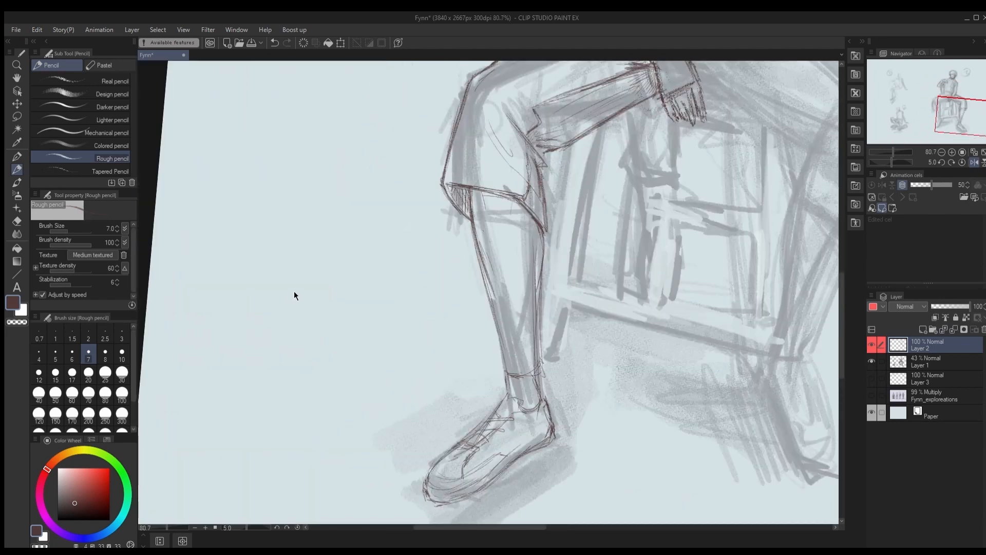
pyautogui.moveTo(511, 201); pyautogui.dragTo(514, 240)
pyautogui.moveTo(540, 229); pyautogui.dragTo(534, 295)
pyautogui.moveTo(542, 250); pyautogui.dragTo(539, 295)
pyautogui.press('c')
pyautogui.moveTo(539, 236); pyautogui.dragTo(538, 356)
pyautogui.press('c')
pyautogui.moveTo(538, 319); pyautogui.dragTo(542, 401)
pyautogui.moveTo(505, 374); pyautogui.dragTo(508, 394)
pyautogui.moveTo(477, 272); pyautogui.dragTo(505, 353)
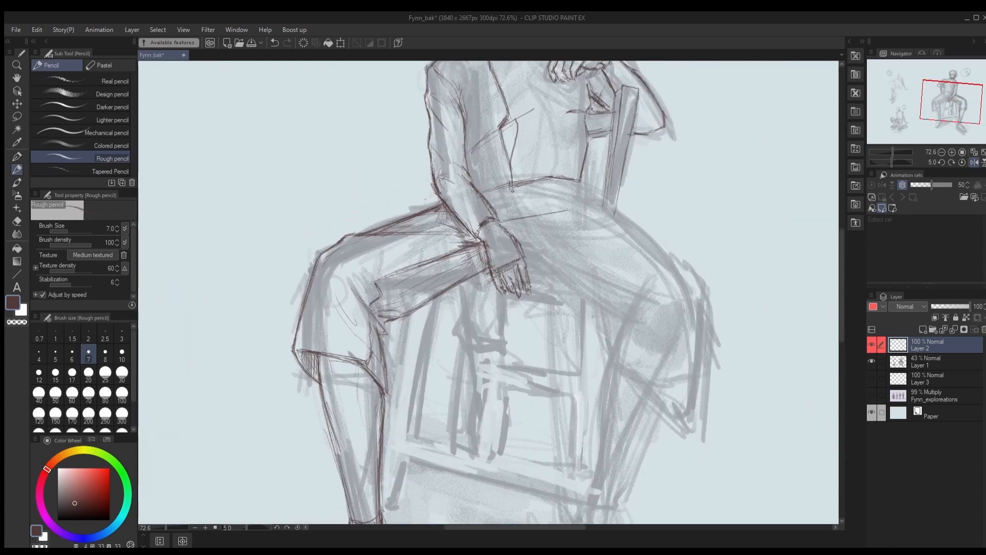
# Step: Outline the other leg's outer thigh, knee and wide trouser opening with the Rough pencil
pyautogui.moveTo(580, 182); pyautogui.dragTo(590, 193)
pyautogui.moveTo(573, 190); pyautogui.dragTo(703, 283)
pyautogui.hotkey('ctrl', 'z')
pyautogui.moveTo(609, 209)
pyautogui.mouseDown()
pyautogui.moveTo(708, 298)
pyautogui.moveTo(704, 319)
pyautogui.mouseUp()
pyautogui.moveTo(692, 282)
pyautogui.mouseDown()
pyautogui.moveTo(706, 324)
pyautogui.moveTo(702, 380)
pyautogui.mouseUp()
pyautogui.moveTo(699, 345); pyautogui.dragTo(703, 420)
pyautogui.moveTo(706, 349); pyautogui.dragTo(705, 427)
pyautogui.moveTo(609, 350); pyautogui.dragTo(672, 437)
pyautogui.moveTo(674, 438); pyautogui.dragTo(698, 433)
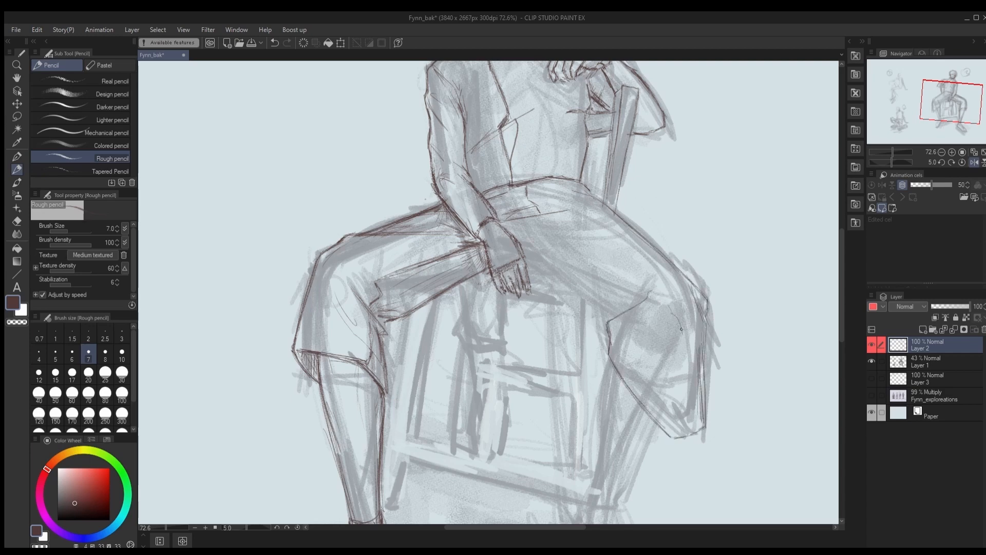
# Step: Add fold lines at the bent knee and across the thigh and hip of the second leg
pyautogui.moveTo(625, 351); pyautogui.dragTo(668, 309)
pyautogui.moveTo(632, 355)
pyautogui.mouseDown()
pyautogui.moveTo(658, 332)
pyautogui.moveTo(607, 353)
pyautogui.moveTo(623, 353)
pyautogui.mouseUp()
pyautogui.press('c')
pyautogui.press('c')
pyautogui.moveTo(611, 345); pyautogui.dragTo(625, 332)
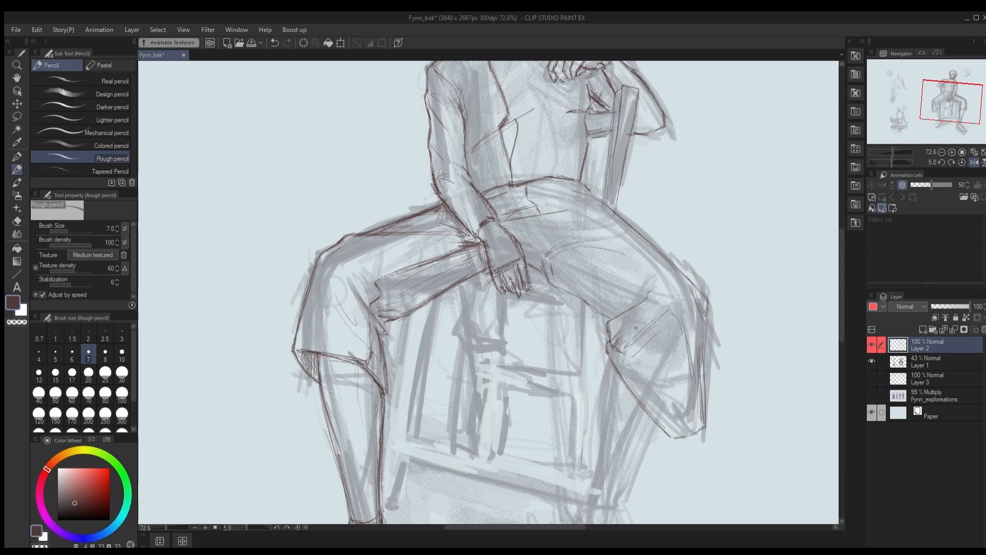
pyautogui.moveTo(651, 297); pyautogui.dragTo(733, 298)
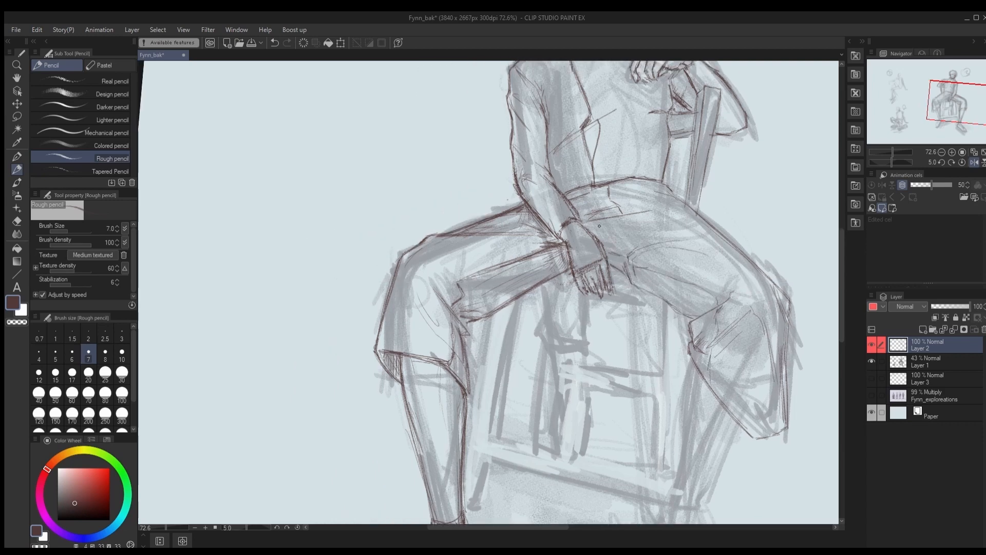
pyautogui.moveTo(646, 262); pyautogui.dragTo(683, 250)
pyautogui.moveTo(648, 221); pyautogui.dragTo(666, 229)
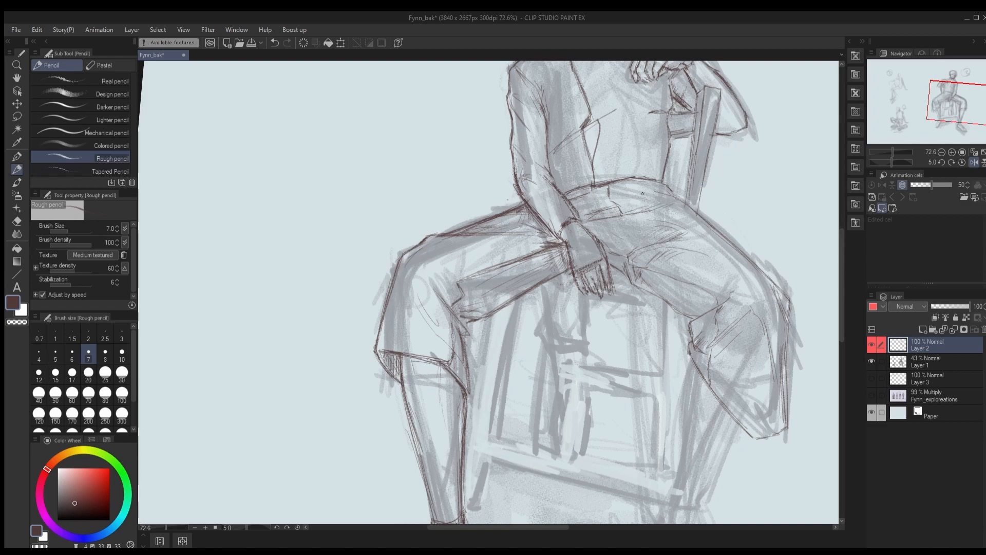
# Step: Hide rough sketch Layer 1 and strengthen the second leg's outer thigh line
pyautogui.scroll(-4, 735, 244)
pyautogui.click(871, 361)
pyautogui.moveTo(735, 244); pyautogui.dragTo(632, 265)
pyautogui.scroll(2, 616, 205)
pyautogui.moveTo(584, 242); pyautogui.dragTo(678, 333)
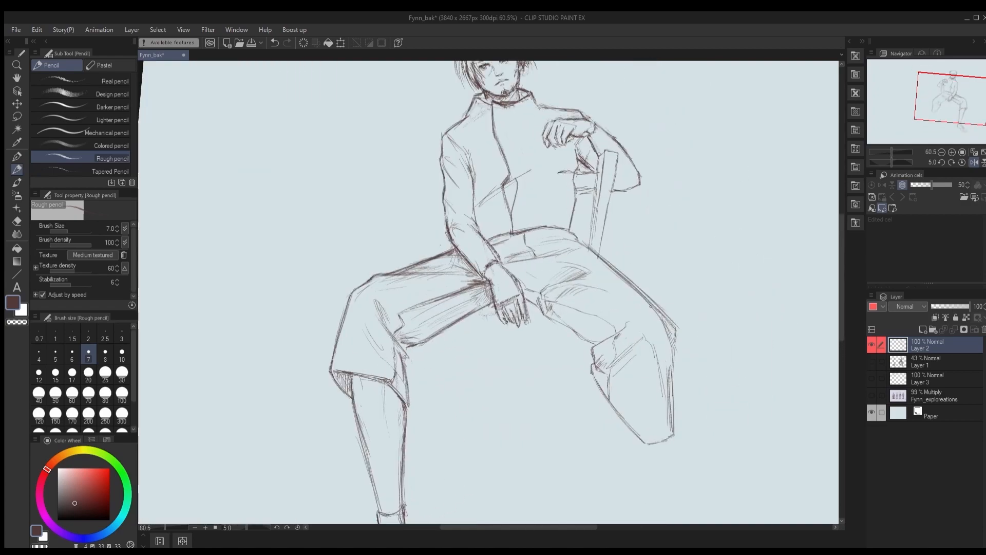
pyautogui.moveTo(618, 292); pyautogui.dragTo(682, 295)
# Step: Reinforce the inner edge of the second trouser leg, save the file, and show Layer 1 again
pyautogui.scroll(-3, 592, 151)
pyautogui.hotkey('ctrl', 's')
pyautogui.moveTo(638, 319); pyautogui.dragTo(677, 375)
pyautogui.moveTo(646, 339); pyautogui.dragTo(679, 377)
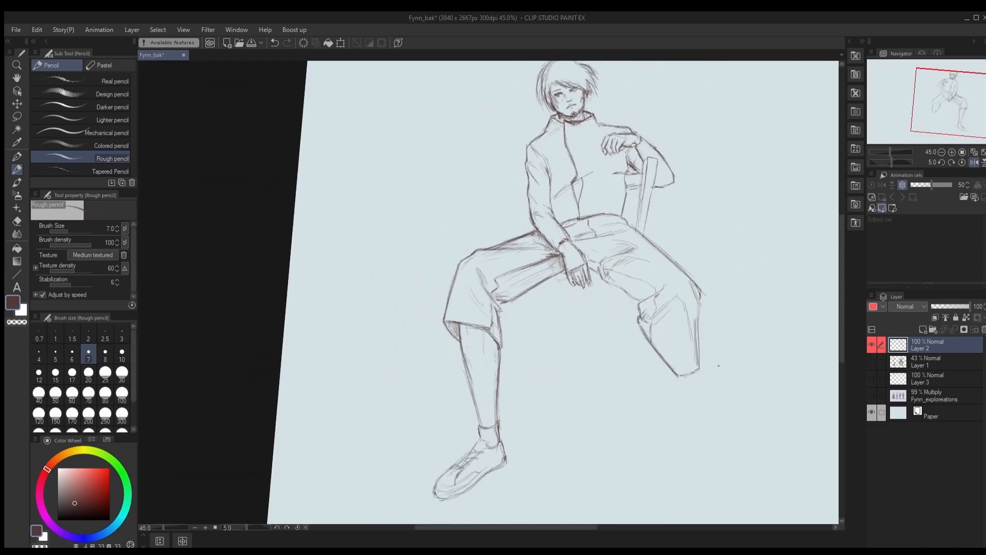
pyautogui.hotkey('ctrl', 's')
pyautogui.click(872, 361)
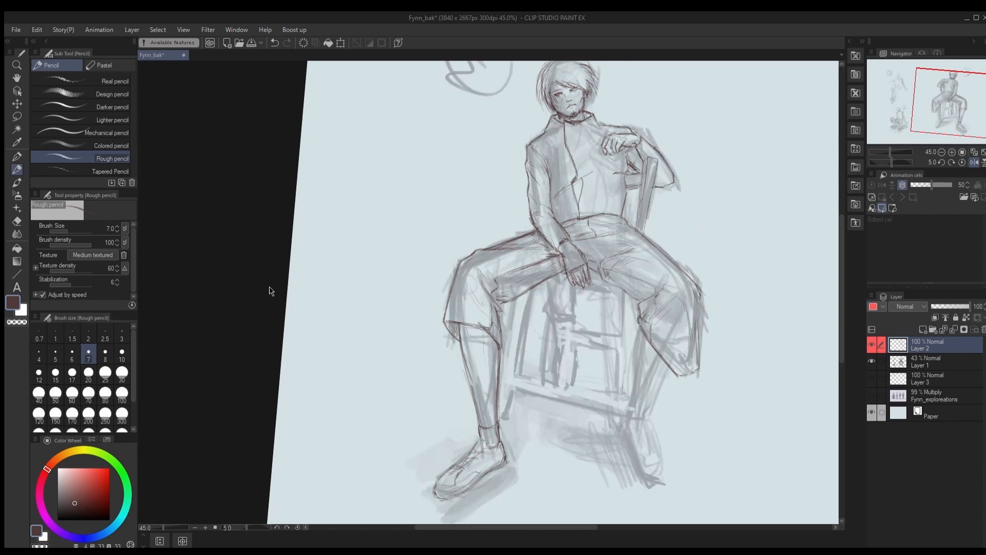
# Step: Touch up the lines on the jacket front and chest with the Rough pencil
pyautogui.scroll(5, 577, 203)
pyautogui.press('x')
pyautogui.hotkey('ctrl', 'z')
pyautogui.press('x')
pyautogui.press('c')
pyautogui.press(']')
pyautogui.press(']')
pyautogui.press(']')
pyautogui.press(']')
pyautogui.press(']')
pyautogui.press(']')
pyautogui.press('c')
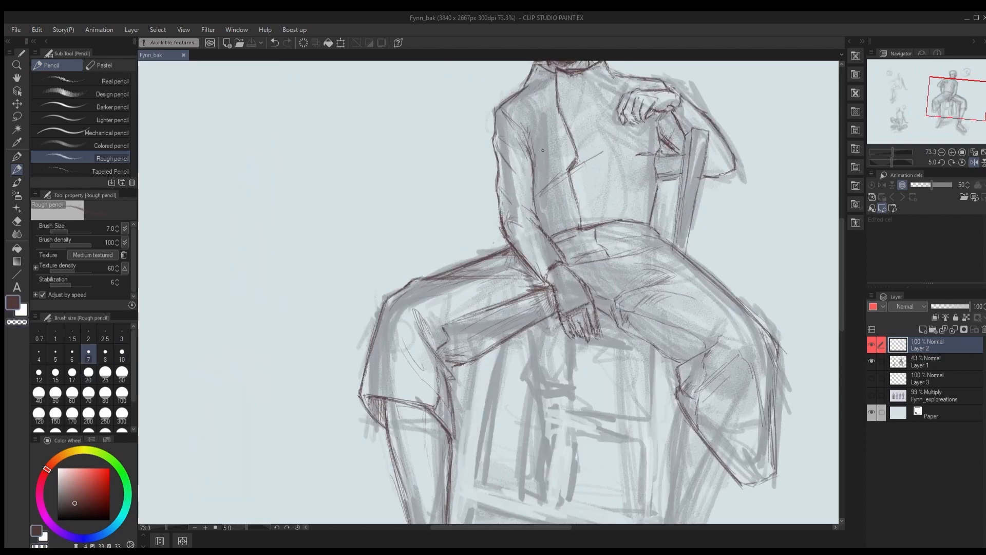
pyautogui.moveTo(606, 136); pyautogui.dragTo(609, 200)
# Step: Draw the second leg's shin and calf from the trouser opening to the ankle, and save the file
pyautogui.moveTo(654, 336); pyautogui.dragTo(643, 101)
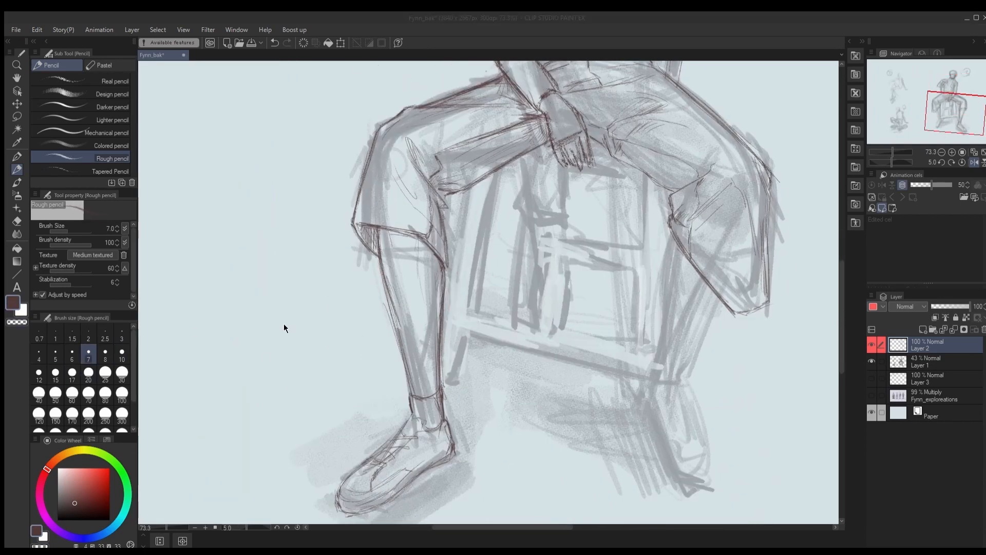
pyautogui.scroll(-1, 284, 279)
pyautogui.moveTo(565, 291); pyautogui.dragTo(549, 420)
pyautogui.moveTo(602, 340); pyautogui.dragTo(573, 428)
pyautogui.moveTo(559, 306); pyautogui.dragTo(554, 387)
pyautogui.moveTo(556, 337); pyautogui.dragTo(549, 393)
pyautogui.moveTo(600, 337); pyautogui.dragTo(577, 400)
pyautogui.scroll(-5, 678, 347)
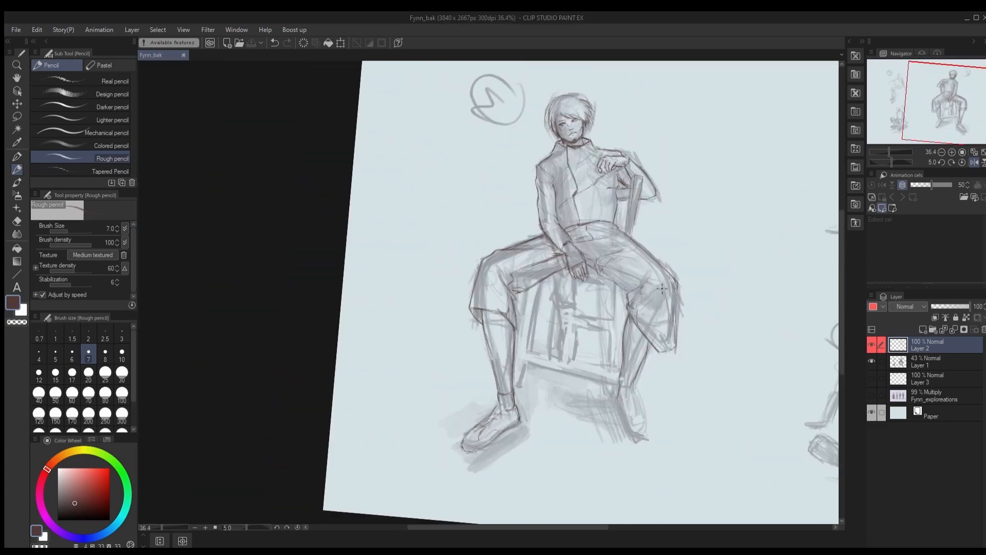
pyautogui.hotkey('ctrl', 's')
# Step: Draw ribbing lines on the first foot's sock with the Lighter pencil at size 6, correcting with transparent colour
pyautogui.scroll(5, 606, 362)
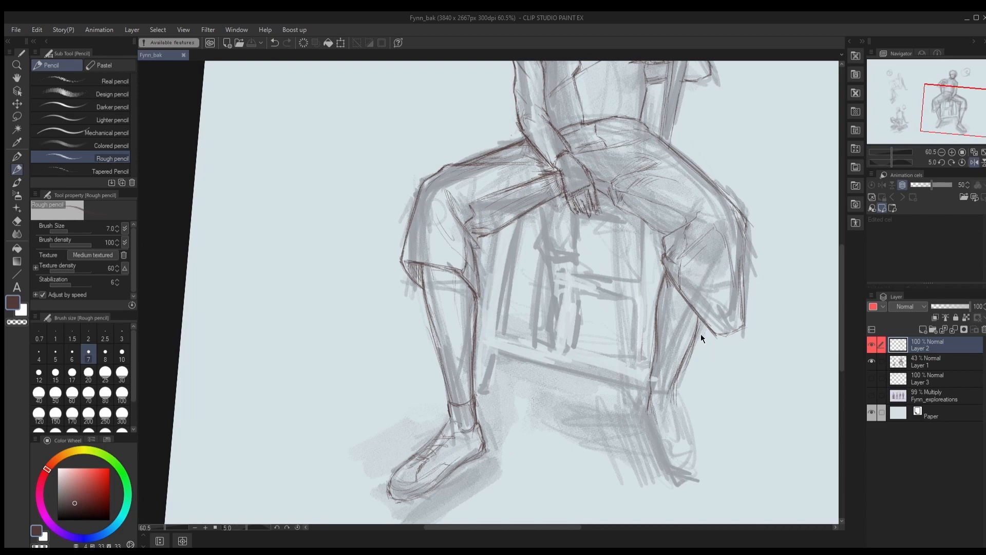
pyautogui.moveTo(499, 427)
pyautogui.mouseDown()
pyautogui.moveTo(558, 339)
pyautogui.moveTo(518, 376)
pyautogui.mouseUp()
pyautogui.click(98, 119)
pyautogui.click(72, 354)
pyautogui.scroll(1, 634, 392)
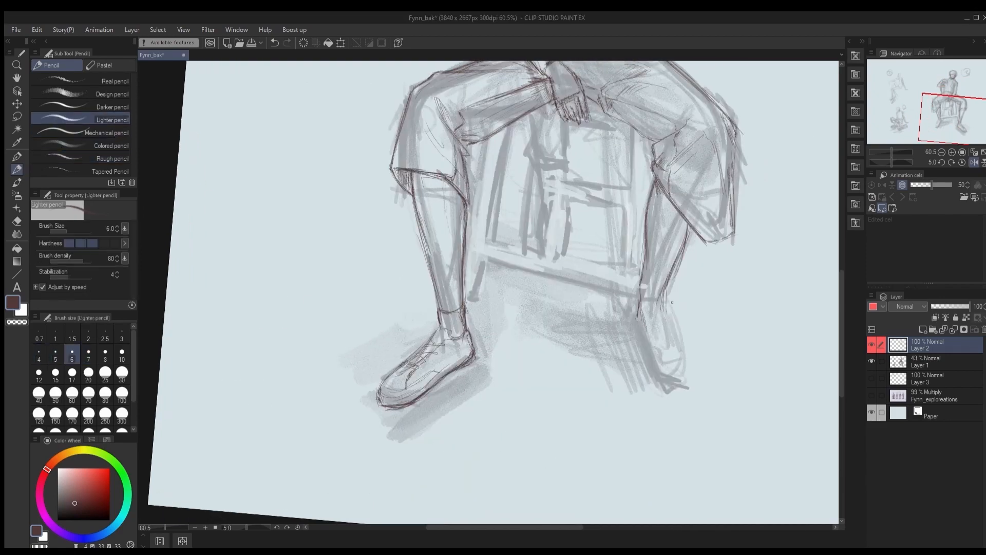
pyautogui.press('x')
pyautogui.press('c')
pyautogui.moveTo(474, 315); pyautogui.dragTo(481, 319)
pyautogui.press('c')
pyautogui.moveTo(470, 292); pyautogui.dragTo(472, 313)
pyautogui.moveTo(483, 295); pyautogui.dragTo(487, 315)
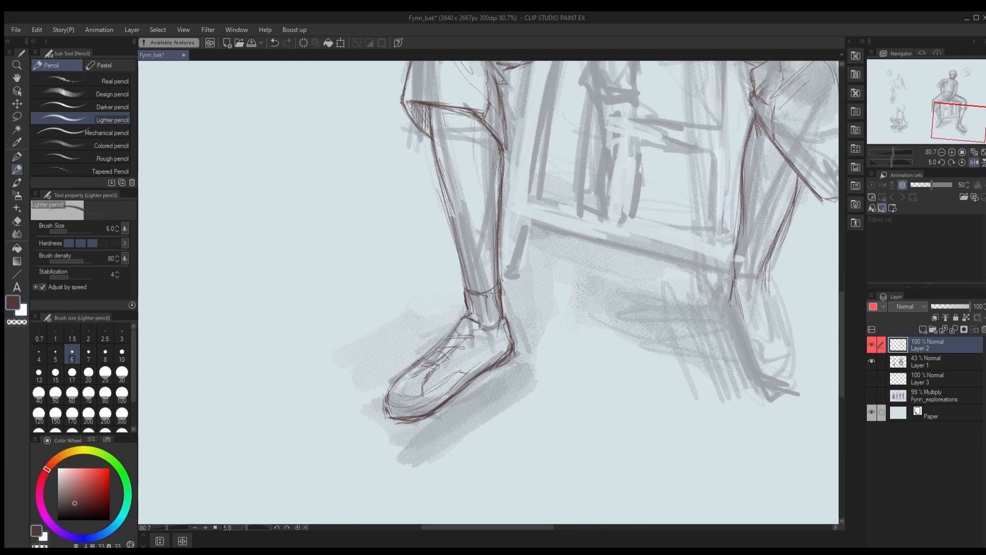
# Step: Reinforce the first shoe's sole line with the Rough pencil at size 7, and save the file
pyautogui.click(67, 160)
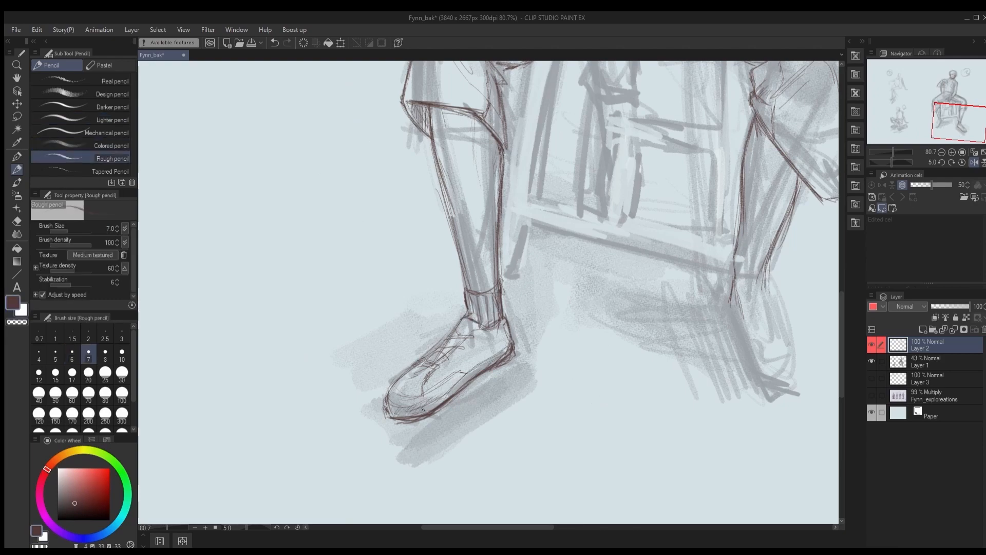
pyautogui.moveTo(436, 404); pyautogui.dragTo(508, 351)
pyautogui.scroll(-7, 496, 473)
pyautogui.hotkey('ctrl', 's')
pyautogui.scroll(5, 662, 349)
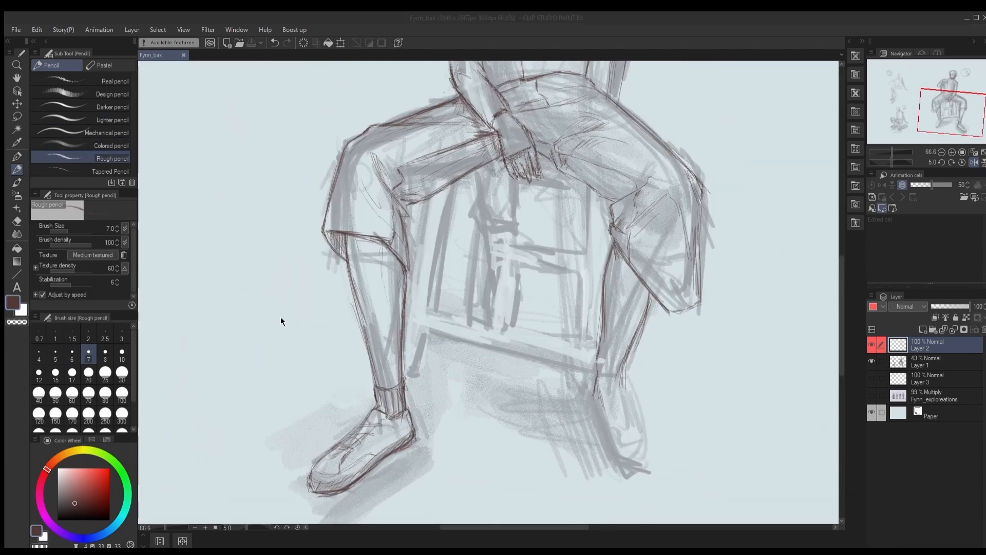
# Step: Draw the second leg's ankle and sock, and outline the shoe with its sole and toe
pyautogui.moveTo(604, 293); pyautogui.dragTo(597, 375)
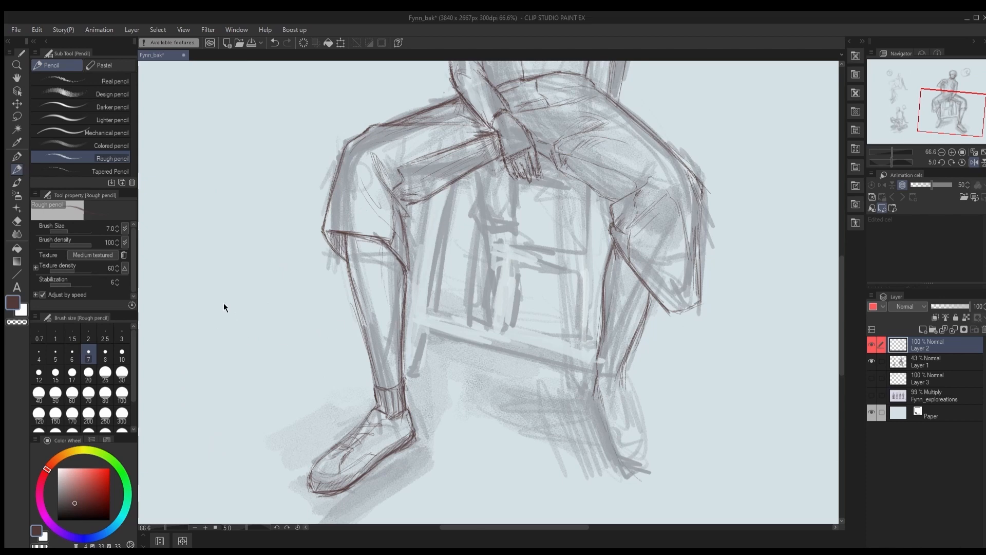
pyautogui.moveTo(627, 383)
pyautogui.mouseDown()
pyautogui.moveTo(650, 445)
pyautogui.moveTo(612, 453)
pyautogui.mouseUp()
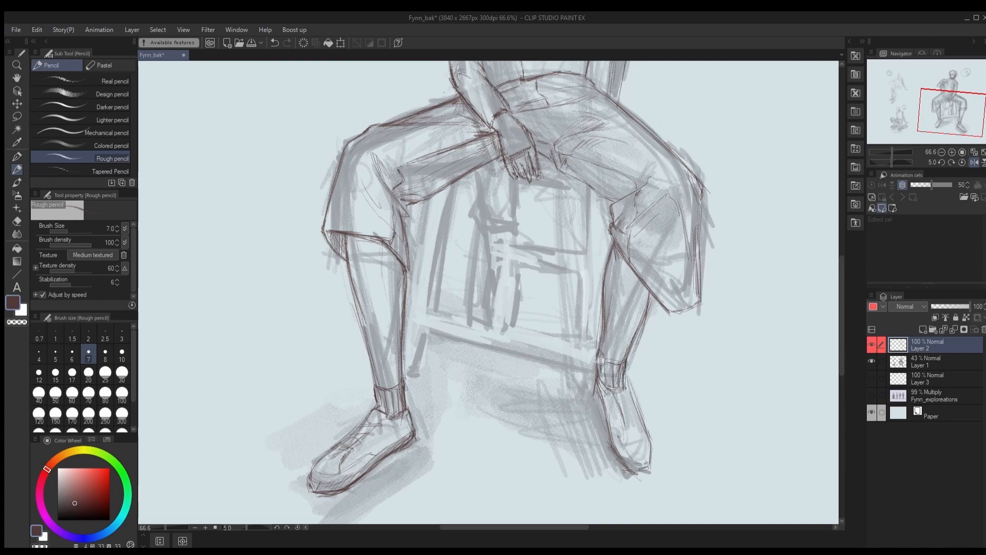
pyautogui.press(']')
pyautogui.press(']')
pyautogui.press('[')
pyautogui.moveTo(605, 427); pyautogui.dragTo(642, 473)
# Step: Draw the chair's outer leg edge below the seat and the short foot under the lower rail with the Rough pencil at size 8
pyautogui.moveTo(462, 308); pyautogui.dragTo(532, 365)
pyautogui.press('[')
pyautogui.moveTo(491, 261); pyautogui.dragTo(478, 326)
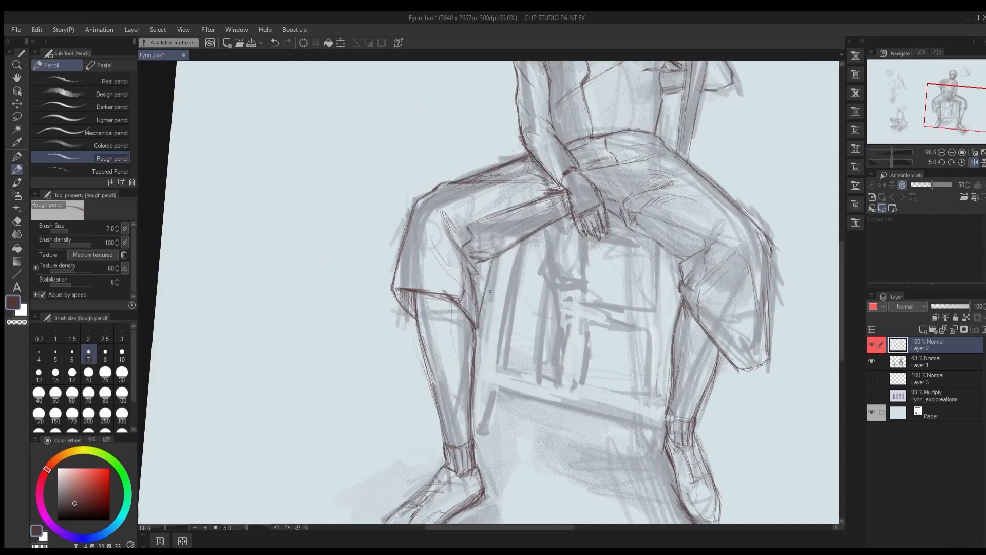
pyautogui.press(']')
pyautogui.press(']')
pyautogui.press(']')
pyautogui.press(']')
pyautogui.press('[')
pyautogui.press('[')
pyautogui.moveTo(494, 393); pyautogui.dragTo(484, 431)
# Step: Draw the chair leg's inner edge and outline the upper and lower edges of the bottom rail between the figure's legs
pyautogui.moveTo(521, 245)
pyautogui.mouseDown()
pyautogui.moveTo(497, 370)
pyautogui.moveTo(666, 433)
pyautogui.mouseUp()
pyautogui.press('[')
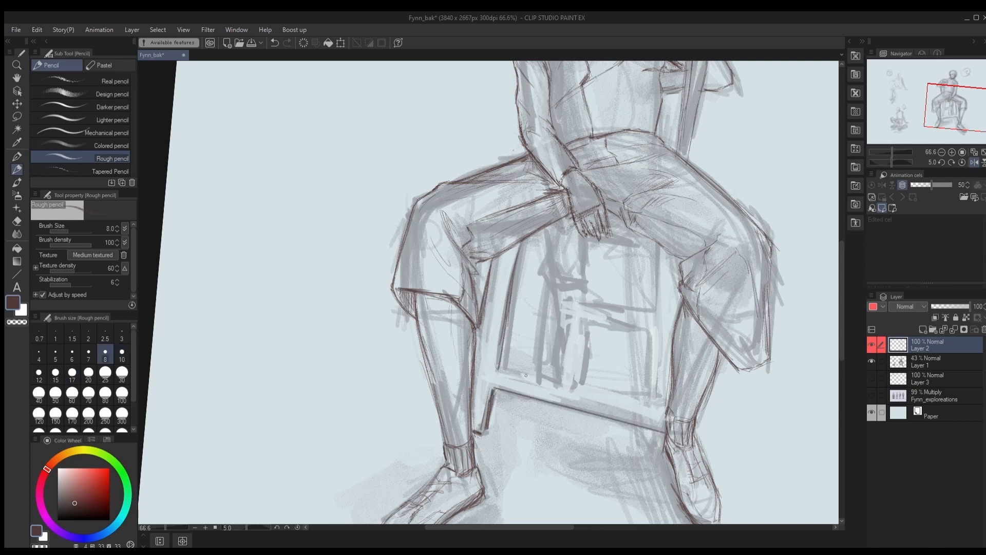
pyautogui.moveTo(499, 368); pyautogui.dragTo(666, 403)
pyautogui.hotkey('ctrl', 'z')
pyautogui.moveTo(665, 454); pyautogui.dragTo(683, 483)
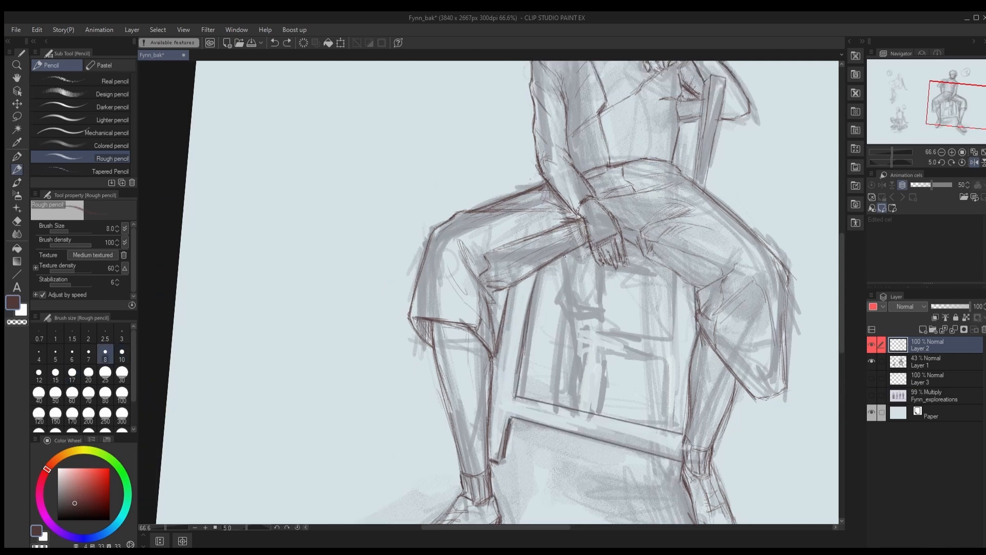
# Step: Draw a long vertical leg line beneath the chair seat, try two crossbar lines, and undo the latest strokes
pyautogui.moveTo(566, 258); pyautogui.dragTo(571, 407)
pyautogui.moveTo(596, 351)
pyautogui.mouseDown()
pyautogui.moveTo(598, 413)
pyautogui.moveTo(674, 365)
pyautogui.mouseUp()
pyautogui.moveTo(592, 325); pyautogui.dragTo(667, 337)
pyautogui.hotkey('ctrl', 'z')
pyautogui.hotkey('ctrl', 'z')
pyautogui.hotkey('ctrl', 'z')
pyautogui.hotkey('ctrl', 'z')
pyautogui.hotkey('ctrl', 'z')
# Step: Outline the chair's rear leg and the horizontal crossbars under the seat with short straight strokes
pyautogui.moveTo(592, 260); pyautogui.dragTo(596, 328)
pyautogui.moveTo(599, 326); pyautogui.dragTo(674, 337)
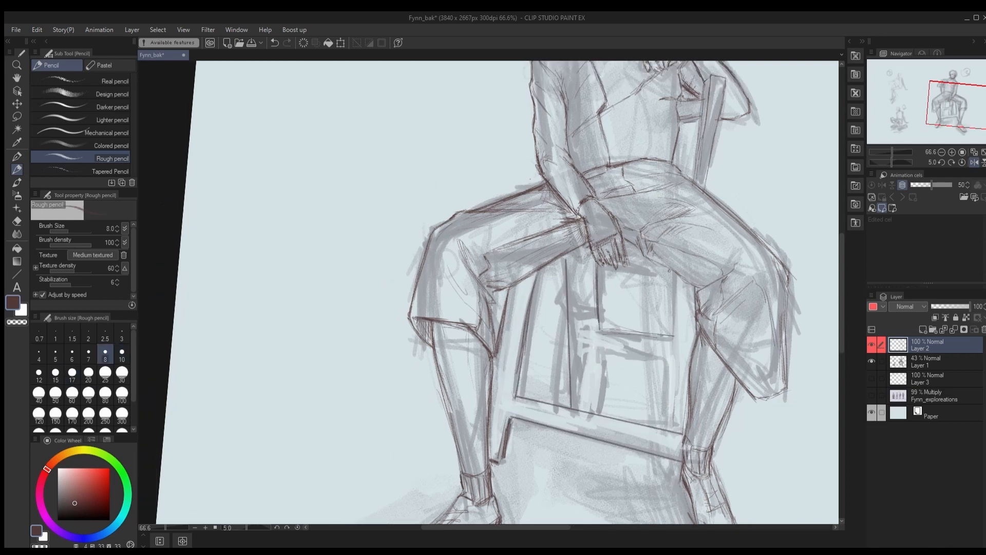
pyautogui.moveTo(669, 270); pyautogui.dragTo(672, 341)
pyautogui.moveTo(612, 352); pyautogui.dragTo(674, 356)
pyautogui.moveTo(595, 318); pyautogui.dragTo(600, 418)
pyautogui.moveTo(726, 167); pyautogui.dragTo(660, 275)
pyautogui.scroll(-3, 660, 275)
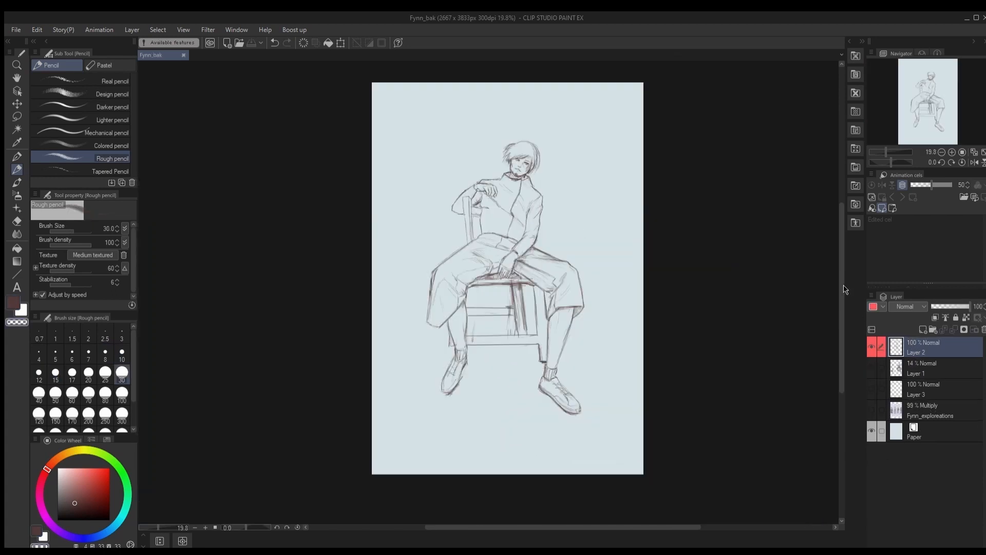
# Step: Set up a dark blue-grey paper layer in place of the pale Paper, with a new raster layer above it
pyautogui.click(913, 425)
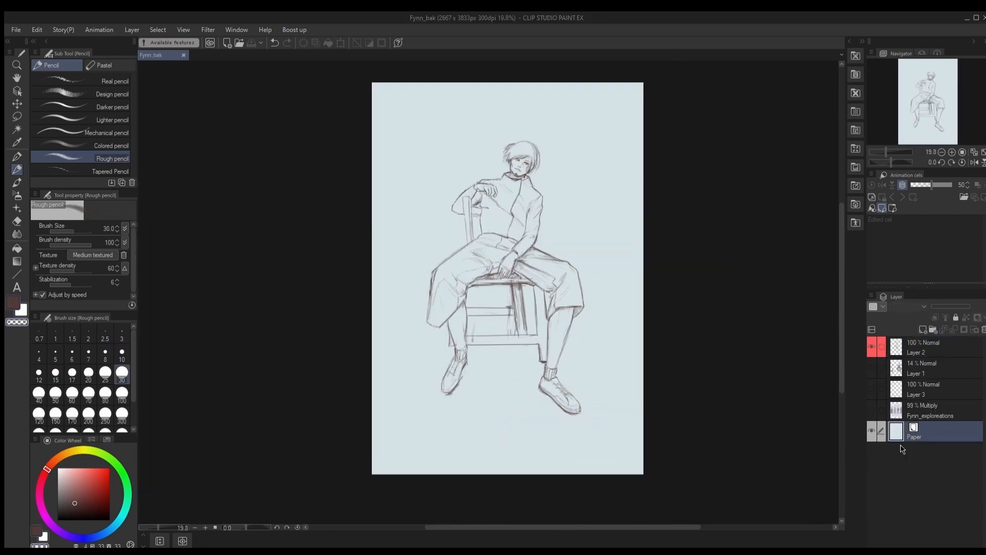
pyautogui.click(916, 386)
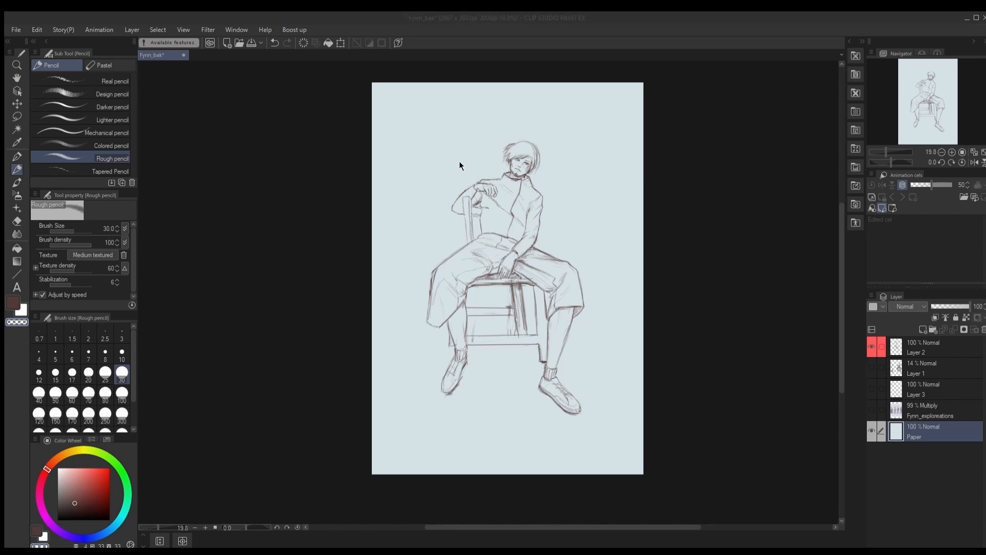
pyautogui.click(460, 162)
pyautogui.click(922, 331)
# Step: Spray a blue-violet glow behind the figure and muted magenta near the feet with the Soft airbrush at size 1200
pyautogui.click(17, 196)
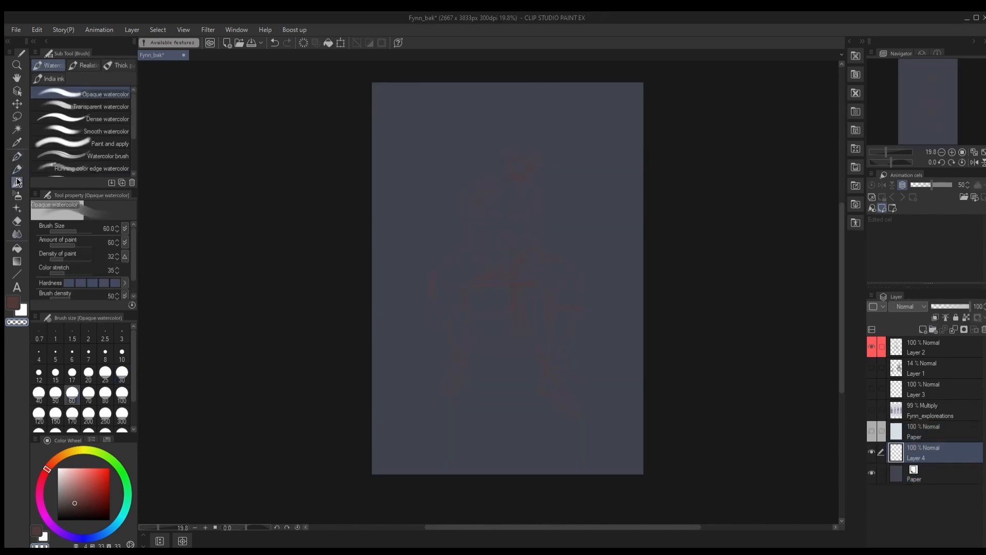
pyautogui.click(78, 93)
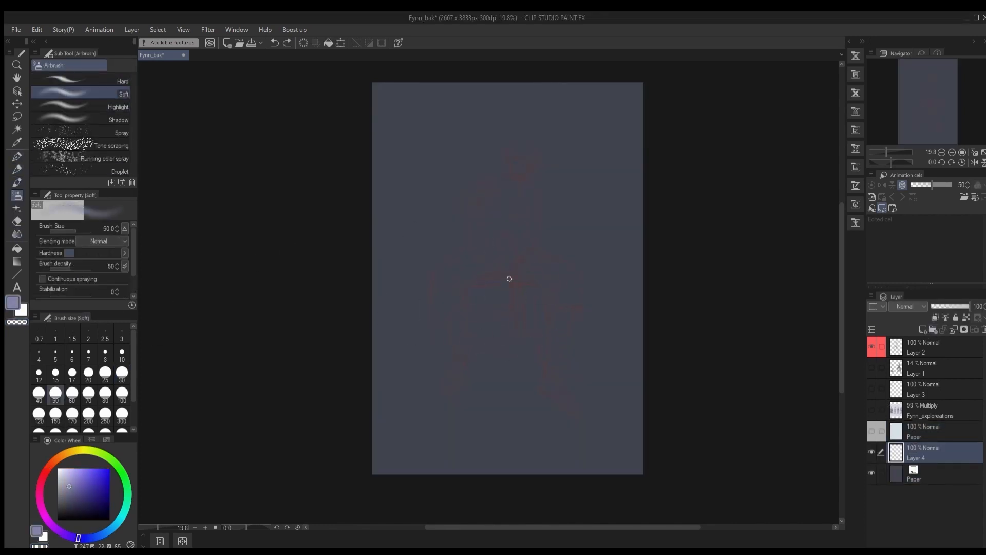
pyautogui.moveTo(509, 278)
pyautogui.mouseDown()
pyautogui.moveTo(582, 227)
pyautogui.moveTo(524, 172)
pyautogui.moveTo(565, 286)
pyautogui.mouseUp()
pyautogui.click(69, 498)
pyautogui.click(44, 512)
pyautogui.moveTo(351, 389); pyautogui.dragTo(493, 389)
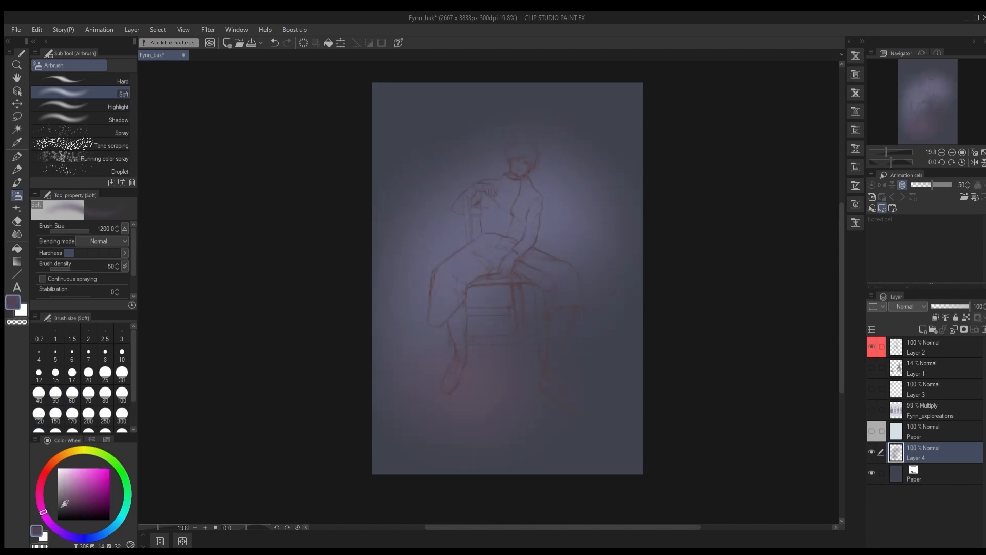
# Step: Spread muted magenta tones across the lower background and softly behind the head, varying the colour's brightness
pyautogui.click(67, 505)
pyautogui.moveTo(379, 443); pyautogui.dragTo(585, 382)
pyautogui.click(69, 497)
pyautogui.moveTo(441, 382); pyautogui.dragTo(519, 370)
pyautogui.moveTo(495, 181); pyautogui.dragTo(556, 157)
pyautogui.click(68, 506)
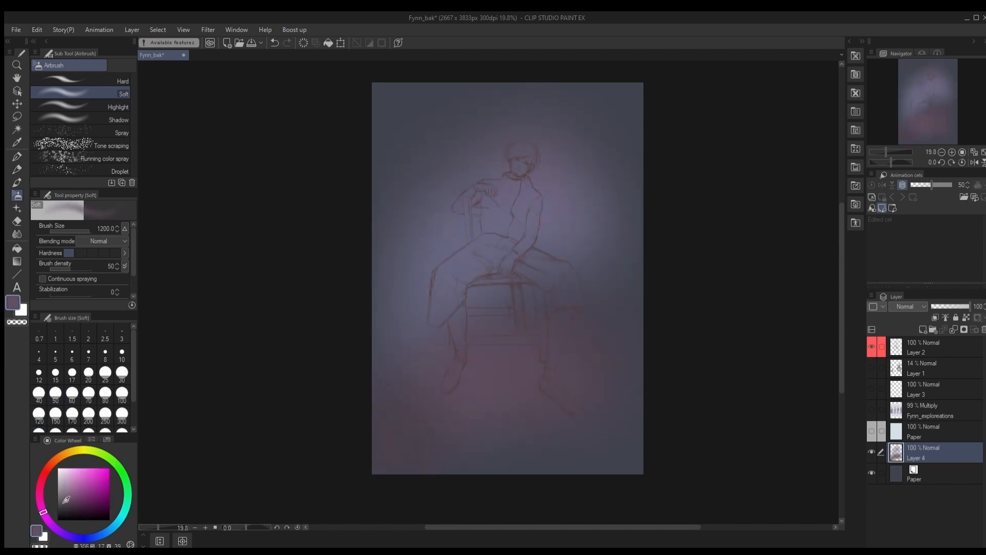
# Step: Darken the bottom edge and upper part of the background with deep purple and dark blue airbrush strokes
pyautogui.click(67, 509)
pyautogui.moveTo(524, 465); pyautogui.dragTo(742, 438)
pyautogui.moveTo(390, 444); pyautogui.dragTo(632, 464)
pyautogui.moveTo(371, 143)
pyautogui.mouseDown()
pyautogui.moveTo(606, 117)
pyautogui.moveTo(414, 205)
pyautogui.mouseUp()
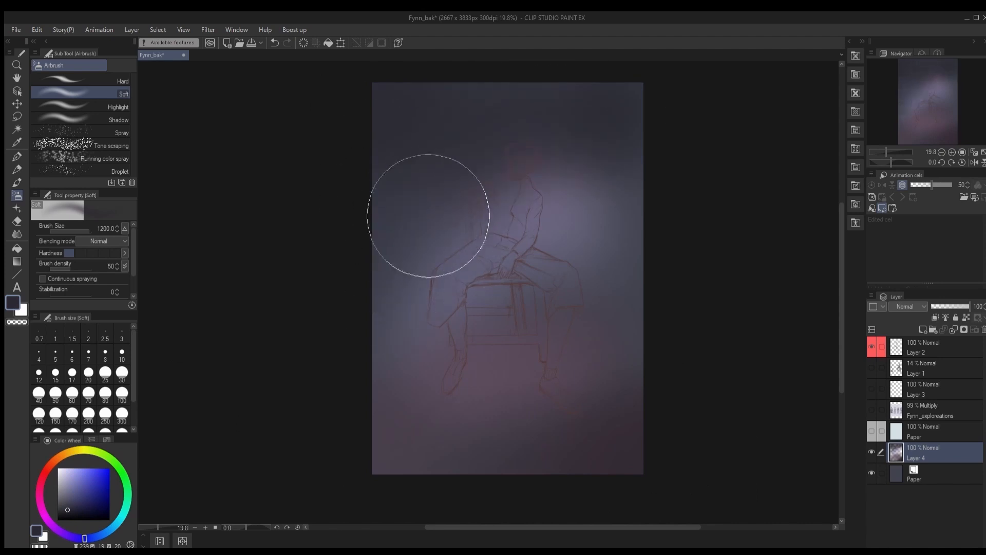
# Step: Add magenta and teal speckles beside the figure's arm and knee with the Running color spray at size 200
pyautogui.click(103, 158)
pyautogui.moveTo(589, 237); pyautogui.dragTo(588, 273)
pyautogui.click(48, 520)
pyautogui.moveTo(426, 237); pyautogui.dragTo(457, 210)
pyautogui.click(125, 507)
pyautogui.click(80, 482)
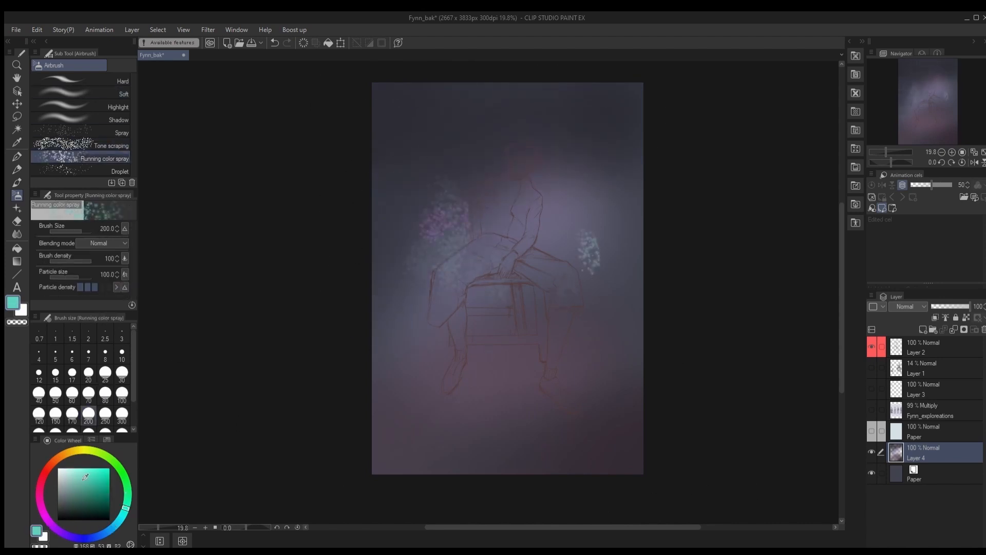
pyautogui.moveTo(552, 262); pyautogui.dragTo(579, 285)
# Step: Blend teal into the background around the knees with the Watercolor brush, enlarging it to size 400
pyautogui.click(17, 183)
pyautogui.click(88, 414)
pyautogui.moveTo(430, 297); pyautogui.dragTo(457, 290)
pyautogui.press(']')
pyautogui.moveTo(575, 272); pyautogui.dragTo(565, 304)
pyautogui.moveTo(590, 235); pyautogui.dragTo(584, 277)
pyautogui.press(']')
pyautogui.press(']')
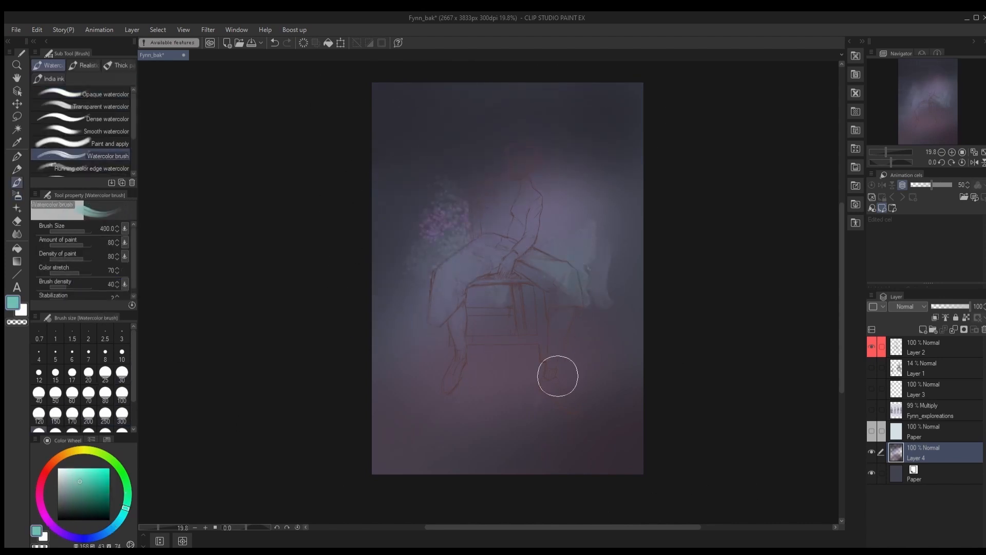
# Step: Brush broad watercolour strokes under the feet, beside the arm and around the head and torso
pyautogui.moveTo(557, 375); pyautogui.dragTo(430, 417)
pyautogui.moveTo(443, 229); pyautogui.dragTo(476, 216)
pyautogui.moveTo(476, 216); pyautogui.dragTo(430, 288)
pyautogui.moveTo(508, 172)
pyautogui.mouseDown()
pyautogui.moveTo(517, 147)
pyautogui.moveTo(522, 223)
pyautogui.mouseUp()
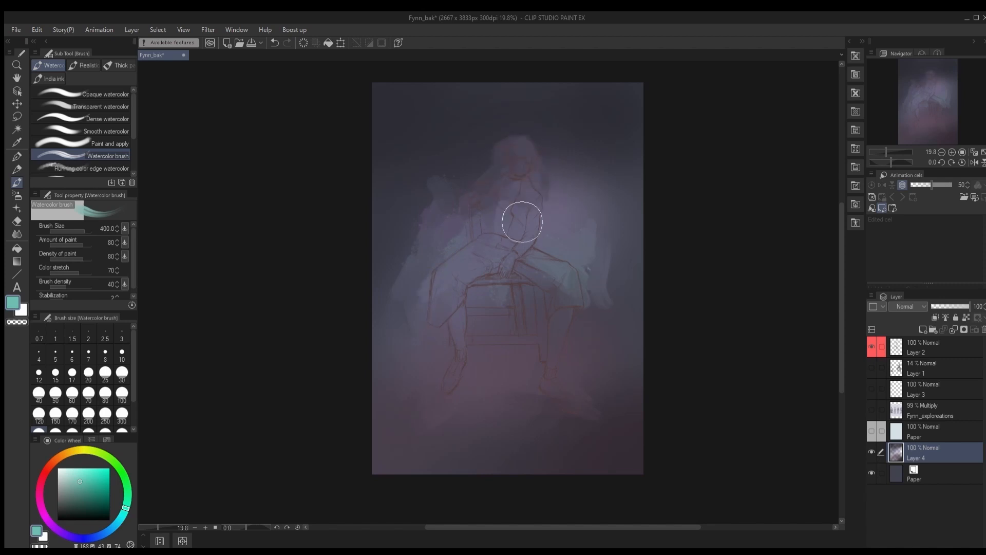
# Step: Soften the background around the head, shoulders and knees with Watercolor brush strokes in colours sampled from the canvas
pyautogui.moveTo(563, 279); pyautogui.dragTo(560, 277)
pyautogui.keyDown('alt'); pyautogui.click(506, 152); pyautogui.keyUp('alt')
pyautogui.moveTo(506, 152); pyautogui.dragTo(484, 191)
pyautogui.keyDown('alt'); pyautogui.click(456, 168); pyautogui.keyUp('alt')
pyautogui.moveTo(544, 184); pyautogui.dragTo(550, 210)
pyautogui.moveTo(547, 283); pyautogui.dragTo(515, 296)
pyautogui.keyDown('alt'); pyautogui.click(521, 342); pyautogui.keyUp('alt')
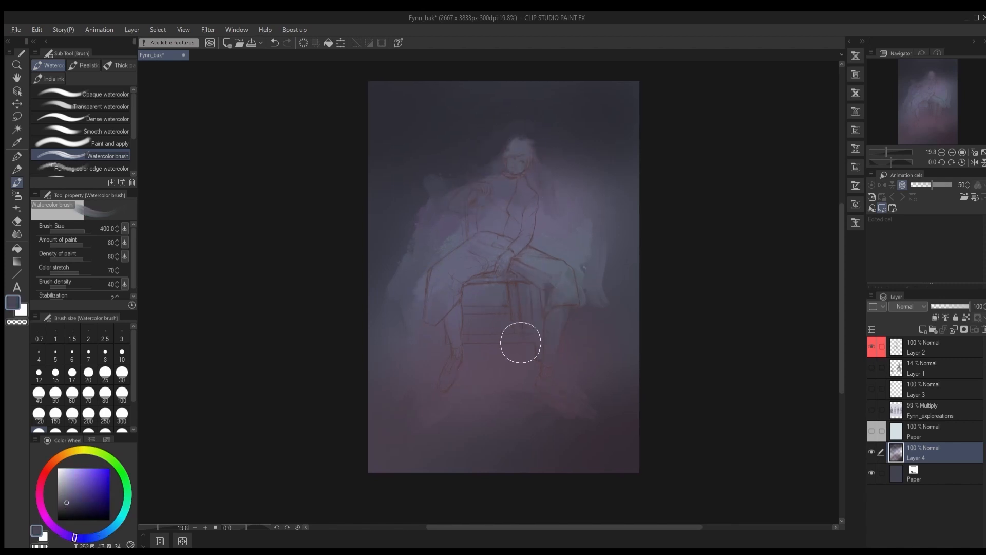
pyautogui.moveTo(529, 141); pyautogui.dragTo(488, 154)
pyautogui.moveTo(482, 167); pyautogui.dragTo(479, 199)
pyautogui.moveTo(580, 268); pyautogui.dragTo(586, 278)
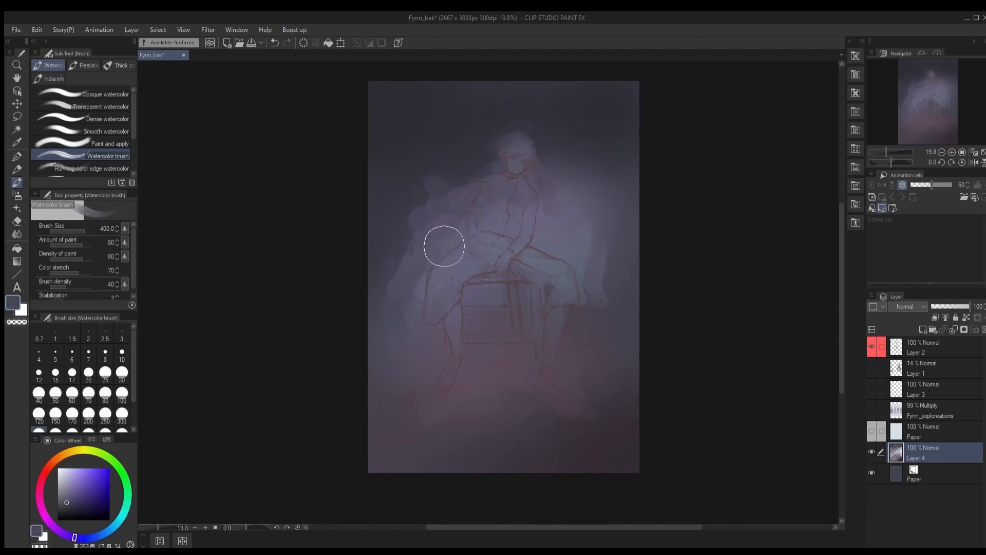
# Step: Select the figure and chair silhouette by auto-selecting the empty area on the line layer, inverting and adjusting the selection
pyautogui.click(929, 348)
pyautogui.click(17, 129)
pyautogui.click(439, 145)
pyautogui.hotkey('ctrl', 'shift', 'i')
pyautogui.click(157, 29)
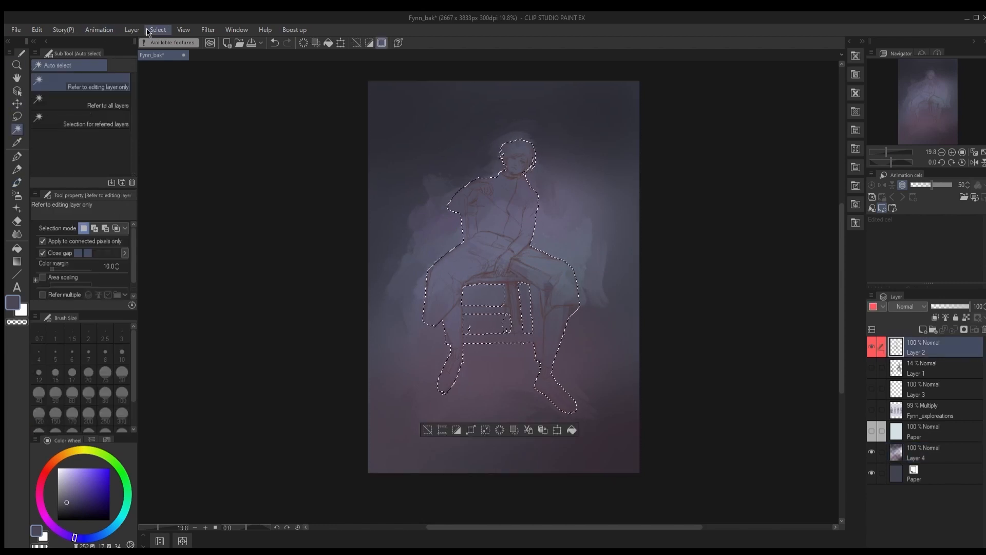
pyautogui.click(180, 103)
pyautogui.press('Return')
# Step: Create a new layer directly beneath the line art layer and name it paint
pyautogui.click(931, 368)
pyautogui.click(923, 329)
pyautogui.doubleClick(915, 373)
pyautogui.write('paint')
pyautogui.press('Return')
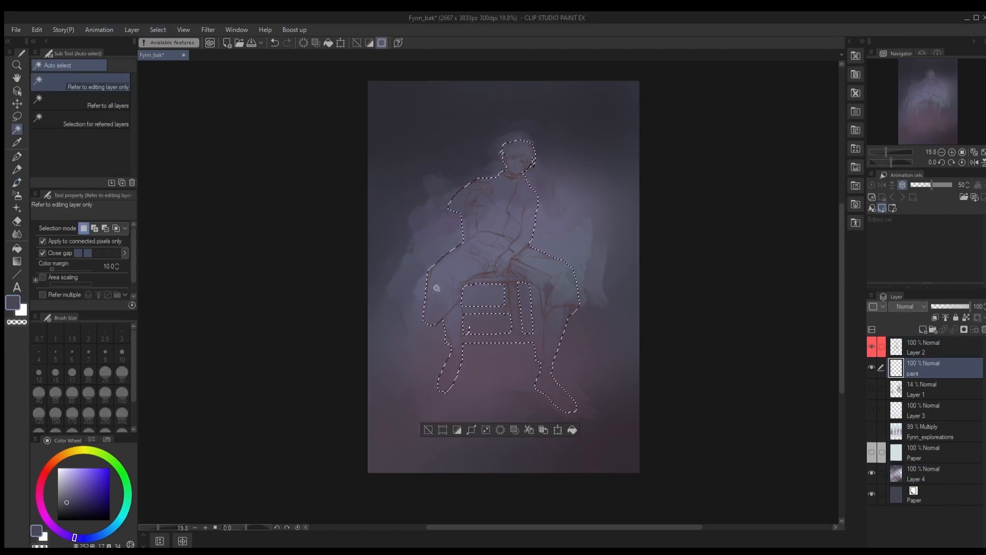
# Step: Fill the silhouette with muted mauve on the paint layer, deselect, lock its transparent pixels and save the file
pyautogui.click(17, 248)
pyautogui.click(47, 520)
pyautogui.click(66, 492)
pyautogui.click(494, 252)
pyautogui.hotkey('ctrl', 'd')
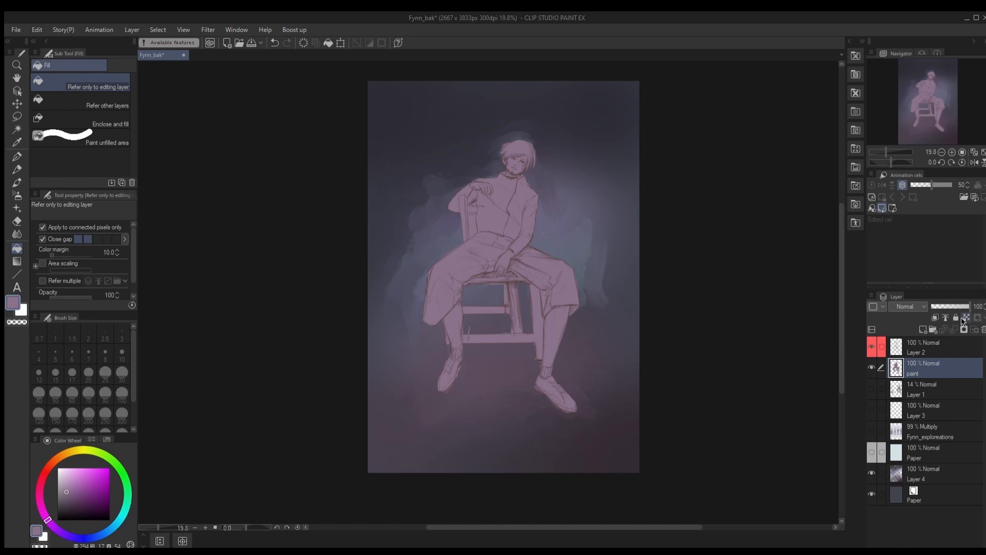
pyautogui.click(965, 318)
pyautogui.hotkey('ctrl', 's')
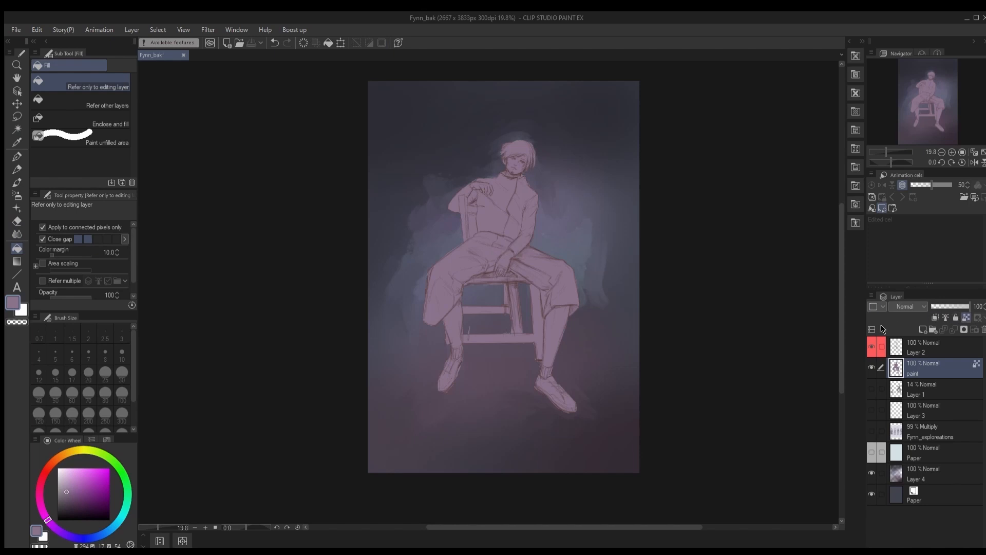
# Step: Check the flat silhouette fill against the background by hiding and showing the paint layer
pyautogui.hotkey('ctrl', 'z')
pyautogui.hotkey('ctrl', 'y')
pyautogui.click(871, 368)
pyautogui.click(871, 367)
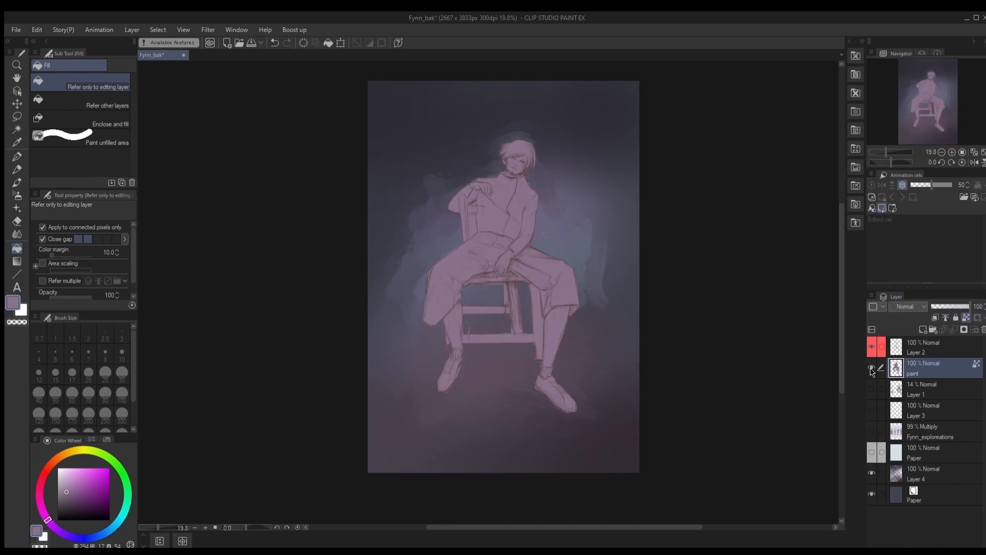
# Step: Tint the lower legs, shoes and chair base with sampled blue-grey using the Soft airbrush, and shade a shoe with Shadow
pyautogui.click(17, 195)
pyautogui.click(82, 106)
pyautogui.click(82, 94)
pyautogui.keyDown('alt'); pyautogui.click(482, 295); pyautogui.keyUp('alt')
pyautogui.moveTo(509, 389)
pyautogui.mouseDown()
pyautogui.moveTo(486, 295)
pyautogui.moveTo(452, 331)
pyautogui.moveTo(449, 388)
pyautogui.mouseUp()
pyautogui.click(83, 120)
pyautogui.press('[')
pyautogui.press('[')
pyautogui.press(']')
pyautogui.press(']')
pyautogui.press(']')
pyautogui.press(']')
pyautogui.moveTo(543, 372); pyautogui.dragTo(569, 406)
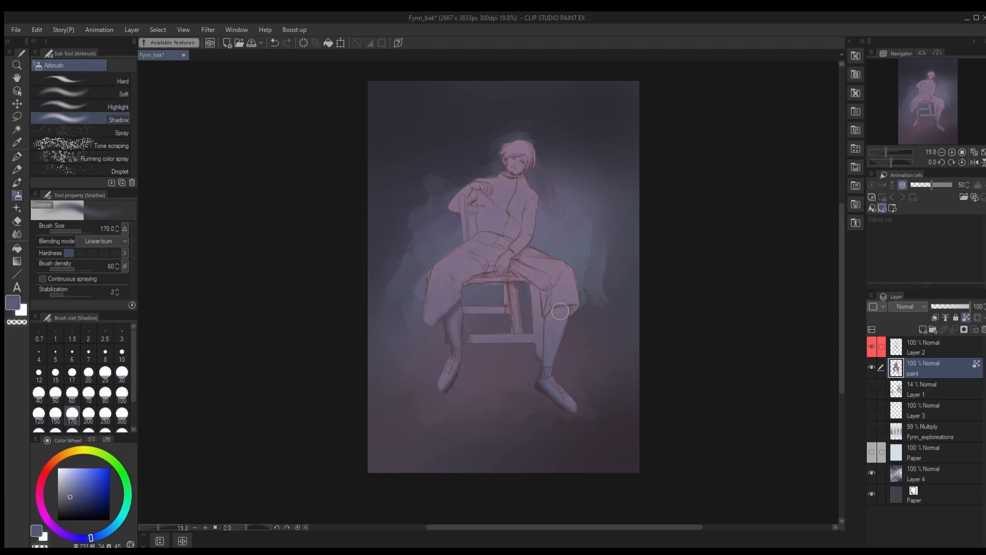
# Step: Shade the calf below the trouser hem and the inner thigh beside the hand with the Shadow airbrush, undoing unwanted strokes
pyautogui.press('[')
pyautogui.press('[')
pyautogui.moveTo(548, 316)
pyautogui.mouseDown()
pyautogui.moveTo(570, 309)
pyautogui.moveTo(565, 326)
pyautogui.moveTo(547, 313)
pyautogui.moveTo(583, 302)
pyautogui.moveTo(539, 366)
pyautogui.mouseUp()
pyautogui.hotkey('ctrl', 'z')
pyautogui.press('m')
pyautogui.press('b')
pyautogui.press('b')
pyautogui.hotkey('ctrl', 'd')
pyautogui.press('[')
pyautogui.press('[')
pyautogui.press('[')
pyautogui.press('[')
pyautogui.press('[')
pyautogui.press('[')
pyautogui.press('[')
pyautogui.press('[')
pyautogui.press('[')
pyautogui.press('[')
pyautogui.moveTo(513, 266); pyautogui.dragTo(544, 285)
pyautogui.hotkey('ctrl', 'z')
# Step: Erase the excess fill between the chair legs under the seat with the Hard eraser at size 30, undoing stray strokes
pyautogui.press('e')
pyautogui.scroll(6, 551, 303)
pyautogui.moveTo(462, 302); pyautogui.dragTo(396, 265)
pyautogui.hotkey('ctrl', 'z')
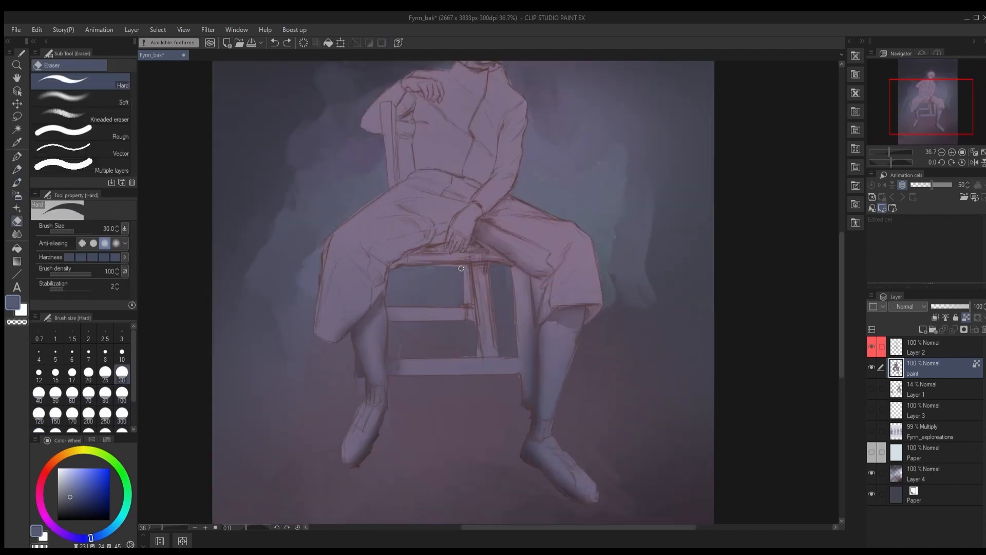
pyautogui.moveTo(466, 267); pyautogui.dragTo(467, 304)
pyautogui.moveTo(539, 297); pyautogui.dragTo(534, 279)
pyautogui.hotkey('ctrl', 'z')
pyautogui.scroll(-2, 522, 314)
pyautogui.press('/')
# Step: Sample a dark purple tone and try shading the inner thigh beside the hand with the Watercolor brush, undoing the stray stroke
pyautogui.keyDown('alt'); pyautogui.click(392, 363); pyautogui.keyUp('alt')
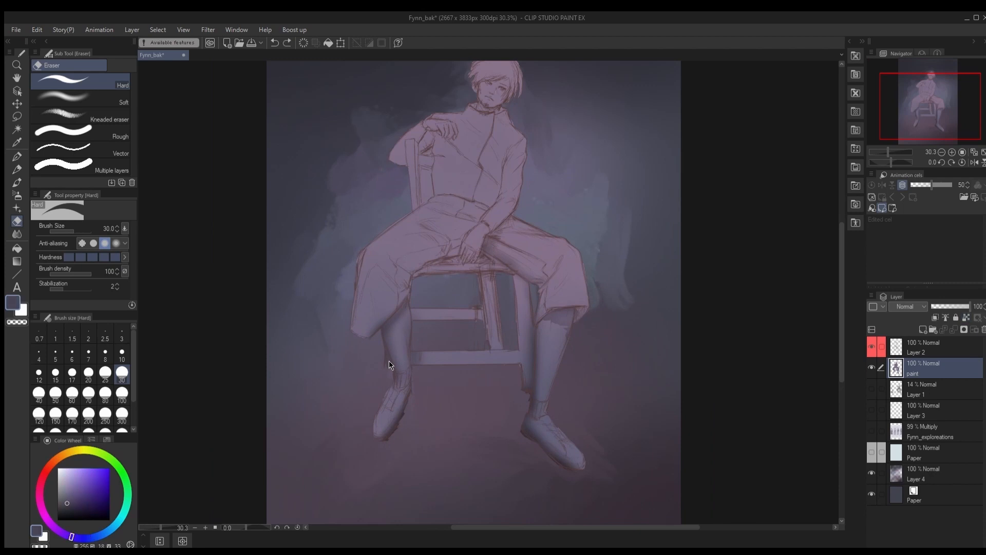
pyautogui.keyDown('alt'); pyautogui.click(392, 364); pyautogui.keyUp('alt')
pyautogui.press('b')
pyautogui.keyDown('alt'); pyautogui.click(390, 365); pyautogui.keyUp('alt')
pyautogui.press('[')
pyautogui.press('[')
pyautogui.press('[')
pyautogui.scroll(-5, 493, 335)
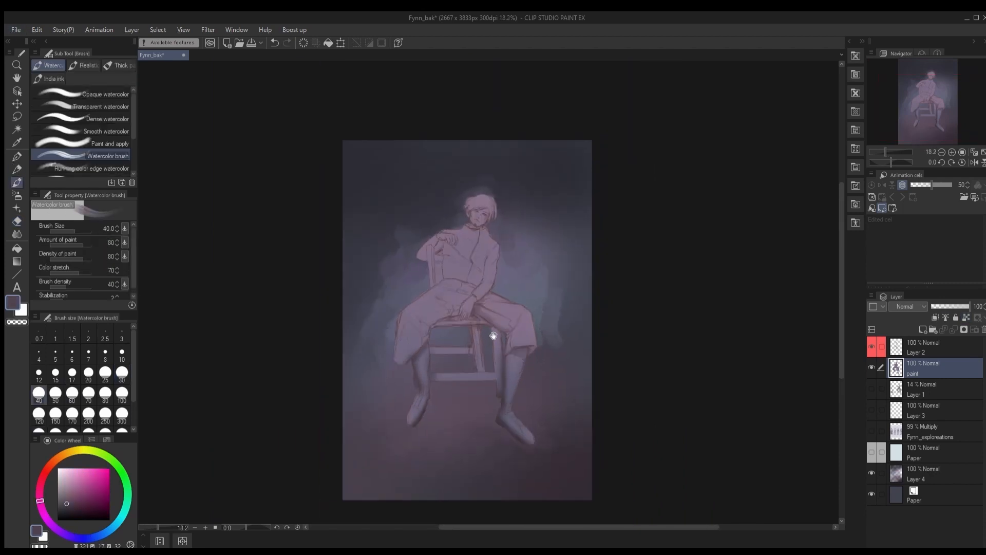
pyautogui.scroll(2, 478, 302)
pyautogui.press('/')
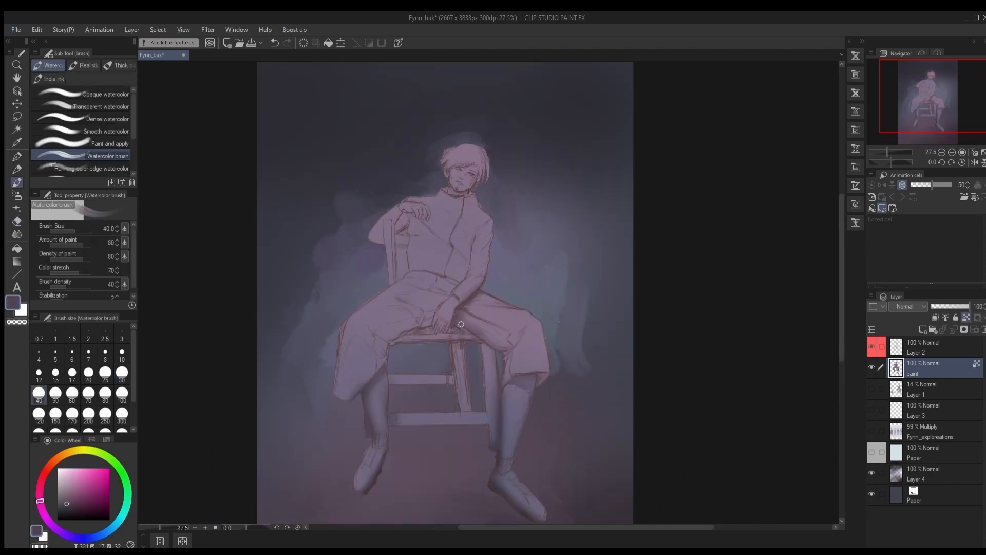
pyautogui.press(']')
pyautogui.press(']')
pyautogui.press(']')
pyautogui.moveTo(466, 330); pyautogui.dragTo(491, 367)
pyautogui.hotkey('ctrl', 'z')
# Step: Shade the trouser folds behind the bent knee near the seat edge with the Watercolor brush
pyautogui.press('[')
pyautogui.press('[')
pyautogui.press('[')
pyautogui.moveTo(390, 349); pyautogui.dragTo(387, 359)
pyautogui.press(']')
pyautogui.press(']')
pyautogui.press(']')
pyautogui.press(']')
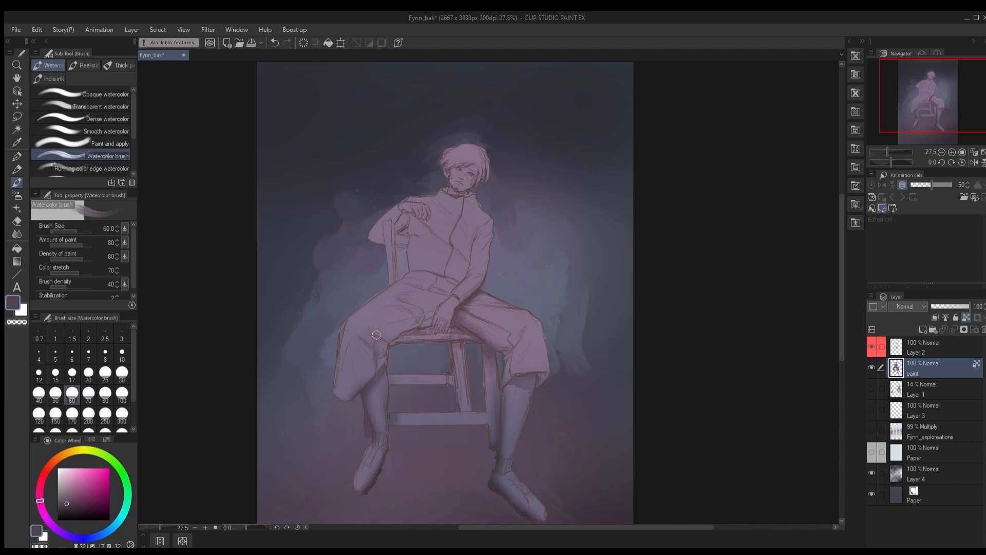
pyautogui.press('[')
pyautogui.press('[')
pyautogui.press('[')
pyautogui.press('[')
# Step: Paint the shadow under the chin and on the neck using the Watercolor brush at about size 17 to 30
pyautogui.press(']')
pyautogui.press(']')
pyautogui.press('[')
pyautogui.press('[')
pyautogui.press('[')
pyautogui.press('[')
pyautogui.press('[')
pyautogui.press('[')
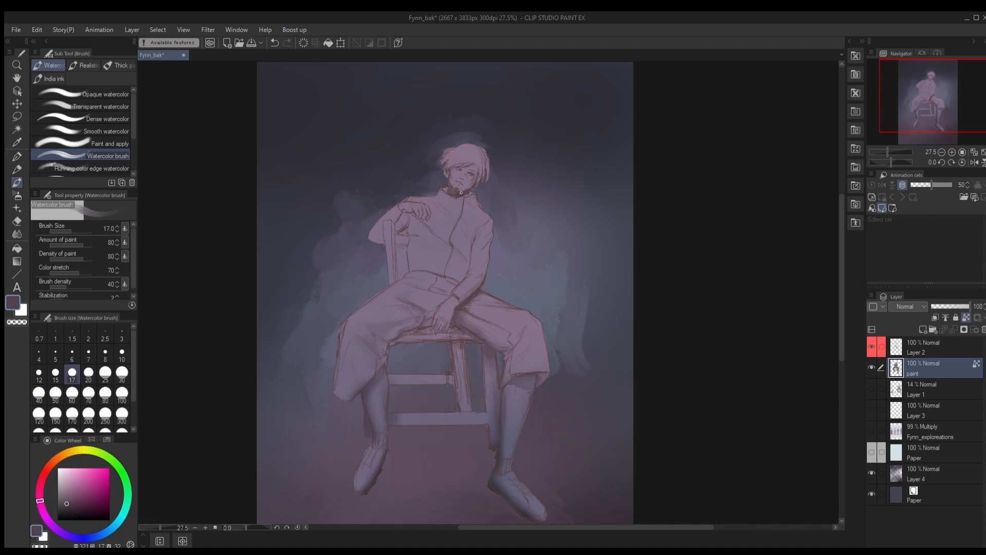
pyautogui.press(']')
pyautogui.press(']')
pyautogui.press(']')
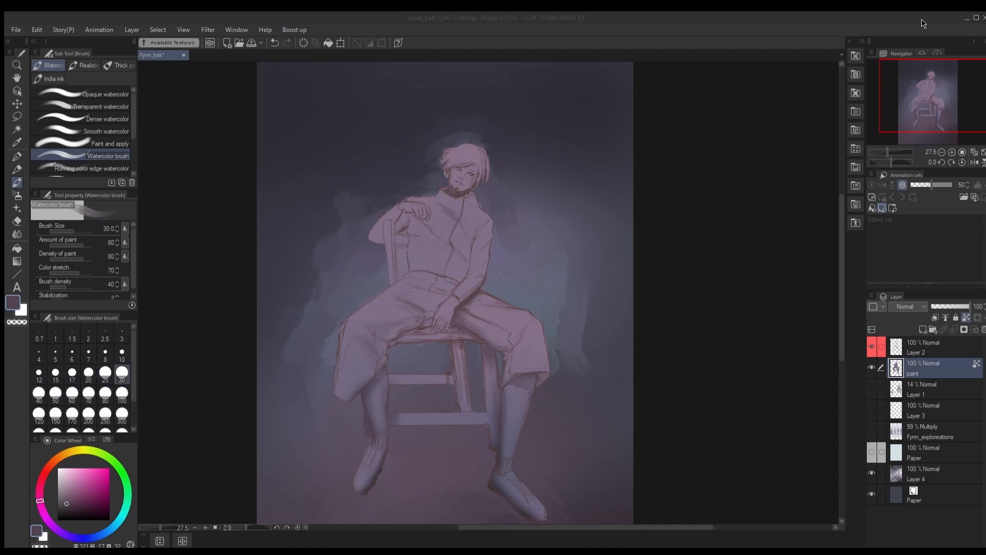
# Step: Shade the side of the torso beside the chair back and the trousers below the waist, using the Watercolor brush at size 50
pyautogui.click(922, 20)
pyautogui.press(']')
pyautogui.press(']')
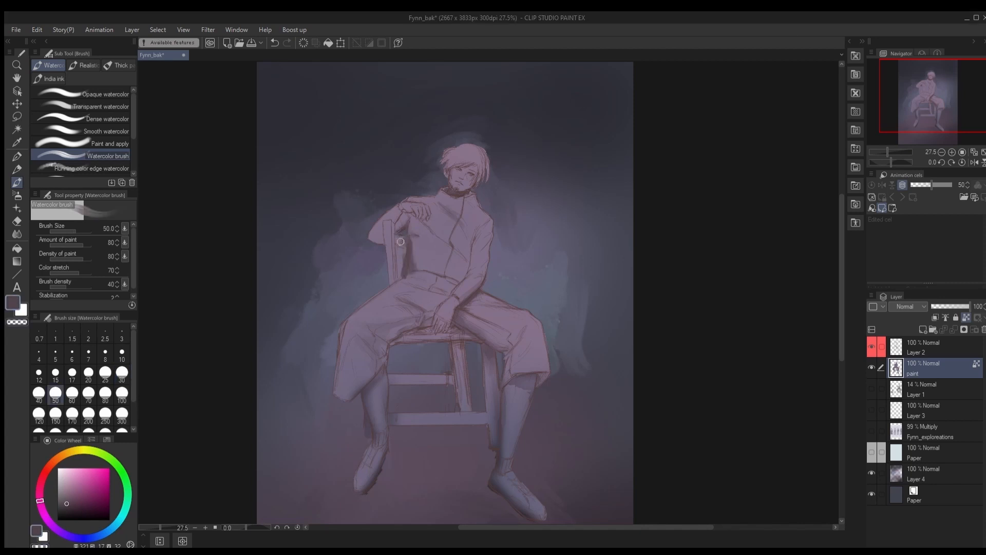
pyautogui.press('[')
pyautogui.press('[')
pyautogui.press('[')
pyautogui.press('[')
pyautogui.press('[')
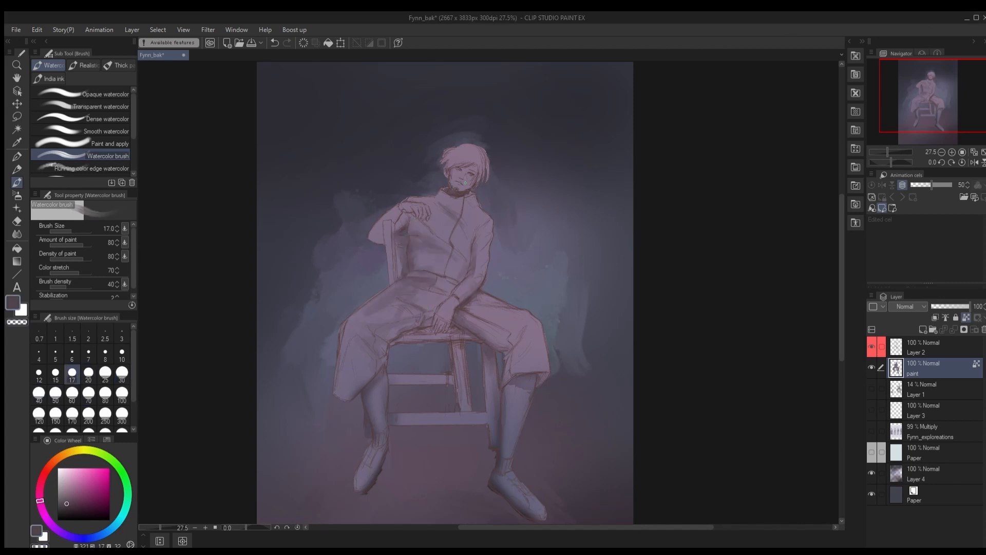
# Step: Flip the canvas view horizontally and shade the face with the Watercolor brush at size 17
pyautogui.press('[')
pyautogui.press('[')
pyautogui.press(']')
pyautogui.press(']')
pyautogui.press(']')
pyautogui.press(']')
pyautogui.click(974, 162)
pyautogui.scroll(2, 519, 177)
pyautogui.press('[')
pyautogui.press('[')
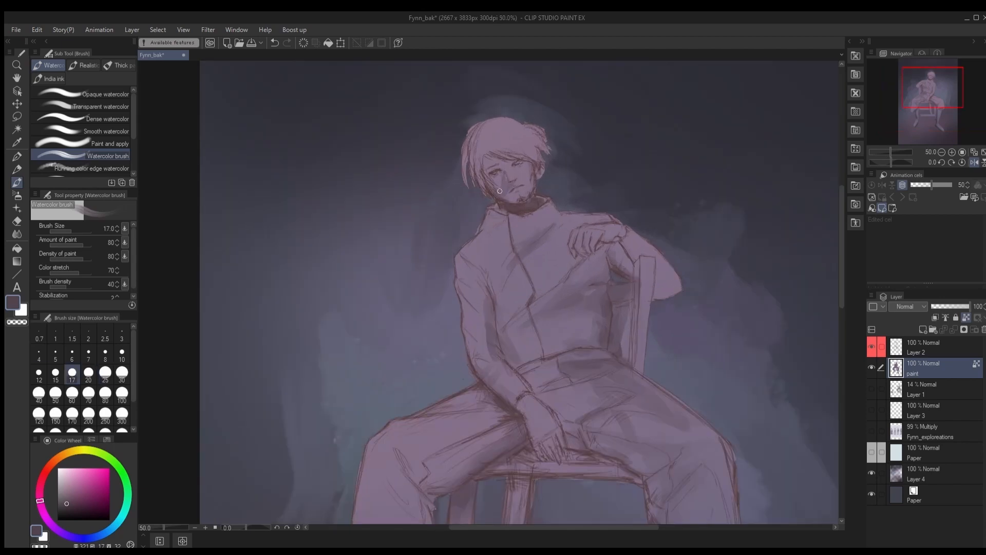
# Step: Shade the hair with the Watercolor brush at size 70, and sample the dark background tone beside the head
pyautogui.press(']')
pyautogui.press(']')
pyautogui.press(']')
pyautogui.press(']')
pyautogui.press(']')
pyautogui.press(']')
pyautogui.press(']')
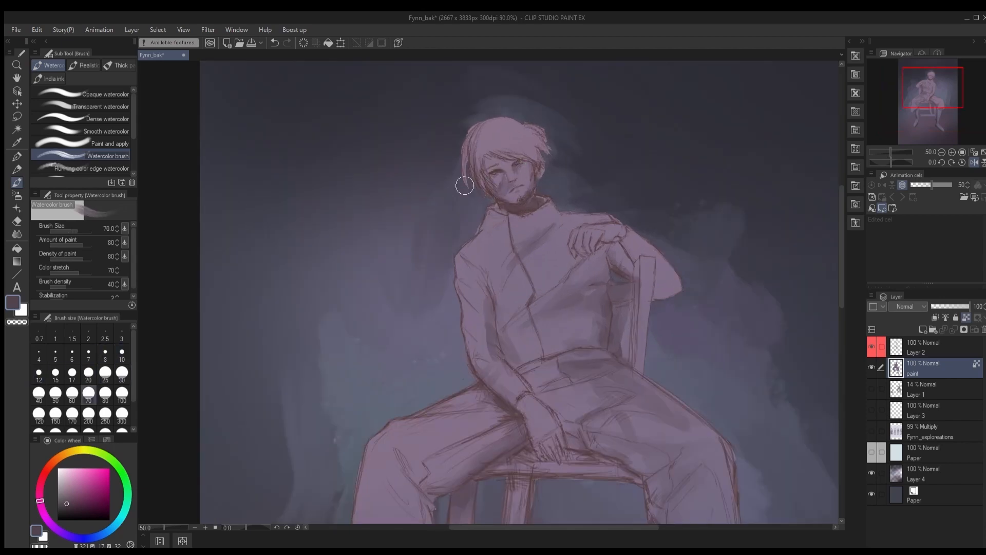
pyautogui.moveTo(530, 152)
pyautogui.mouseDown()
pyautogui.moveTo(533, 144)
pyautogui.moveTo(508, 134)
pyautogui.mouseUp()
pyautogui.keyDown('alt'); pyautogui.click(554, 136); pyautogui.keyUp('alt')
pyautogui.scroll(-3, 491, 223)
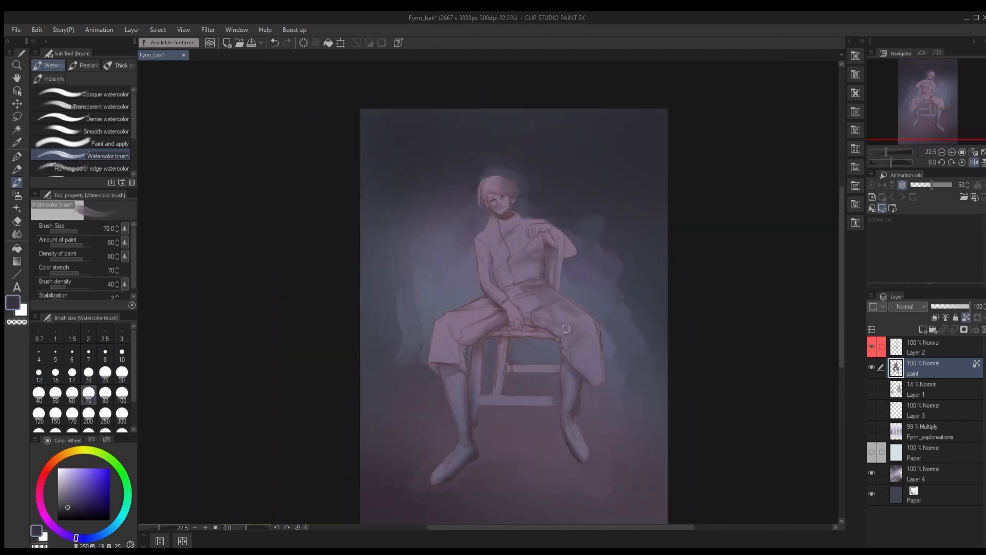
# Step: Shade the shirt beneath the raised arm and its folds toward the front seam with a reddish tone sampled near the resting hand
pyautogui.scroll(2, 515, 209)
pyautogui.press('[')
pyautogui.press('[')
pyautogui.press('[')
pyautogui.press('[')
pyautogui.press('[')
pyautogui.press('[')
pyautogui.press('[')
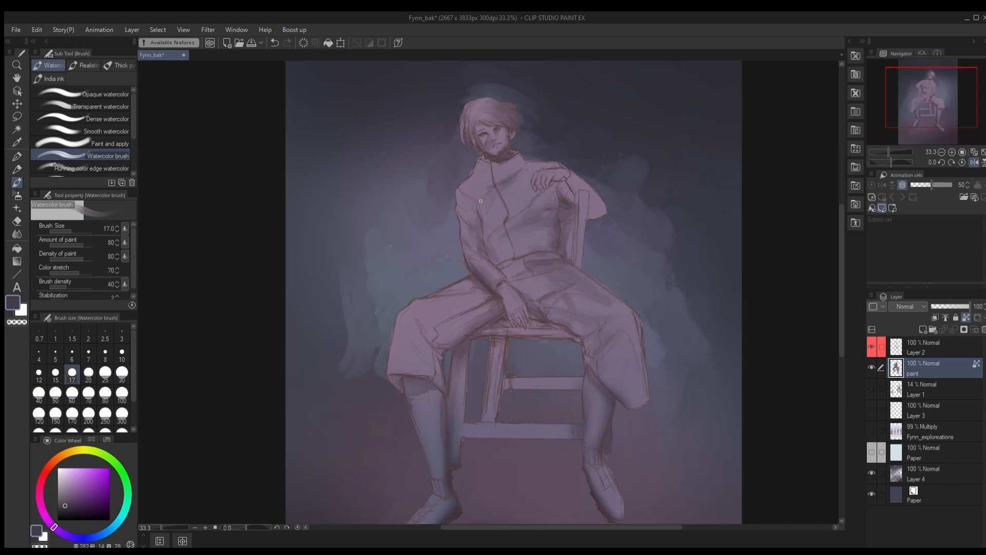
pyautogui.press(']')
pyautogui.press(']')
pyautogui.keyDown('alt'); pyautogui.click(532, 178); pyautogui.keyUp('alt')
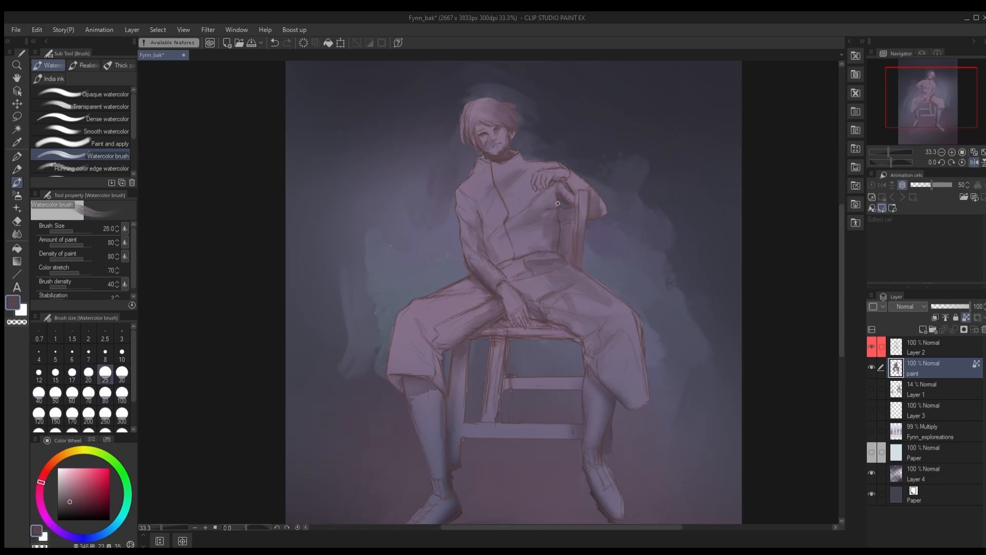
pyautogui.moveTo(558, 204); pyautogui.dragTo(557, 198)
pyautogui.press(']')
pyautogui.press(']')
pyautogui.press(']')
pyautogui.moveTo(538, 211); pyautogui.dragTo(503, 232)
# Step: Darken the inner chair leg and the upper rung under the seat with the same reddish tone
pyautogui.press('[')
pyautogui.press('[')
pyautogui.press('[')
pyautogui.press(']')
pyautogui.moveTo(505, 340)
pyautogui.mouseDown()
pyautogui.moveTo(492, 341)
pyautogui.moveTo(487, 417)
pyautogui.mouseUp()
pyautogui.press(']')
pyautogui.press(']')
pyautogui.press(']')
pyautogui.press(']')
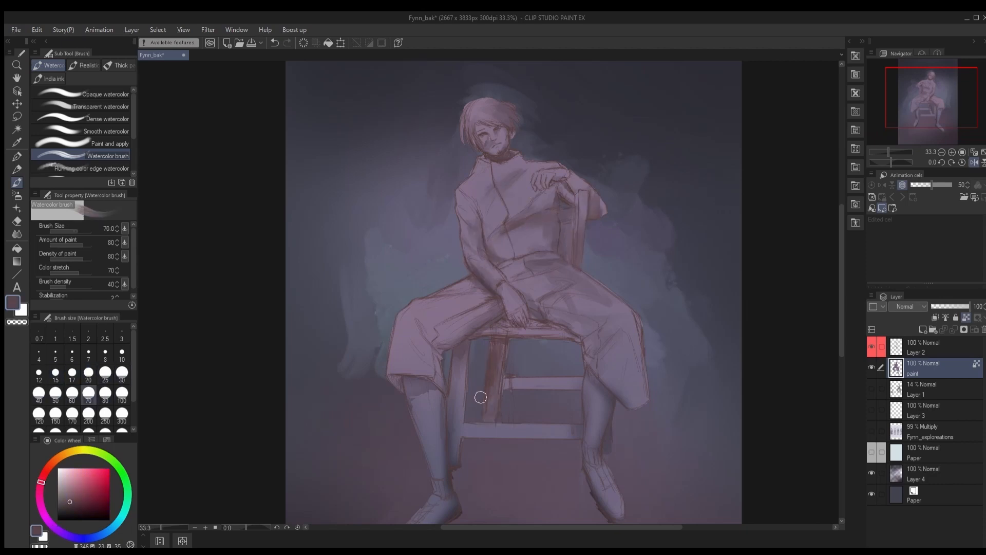
pyautogui.moveTo(504, 384); pyautogui.dragTo(571, 385)
# Step: Shade the edge of the lower leg and ankle beside the chair with a smaller Watercolor brush
pyautogui.press('[')
pyautogui.press('[')
pyautogui.press('[')
pyautogui.press('[')
pyautogui.press('[')
pyautogui.press('[')
pyautogui.press(']')
pyautogui.press(']')
pyautogui.press(']')
pyautogui.press(']')
pyautogui.moveTo(587, 482); pyautogui.dragTo(575, 416)
# Step: Sample a blue-purple tone from the lower leg and tint the toe of the shoe at brush size 150
pyautogui.keyDown('alt'); pyautogui.click(594, 436); pyautogui.keyUp('alt')
pyautogui.press(']')
pyautogui.press(']')
pyautogui.press(']')
pyautogui.press(']')
pyautogui.press(']')
pyautogui.press(']')
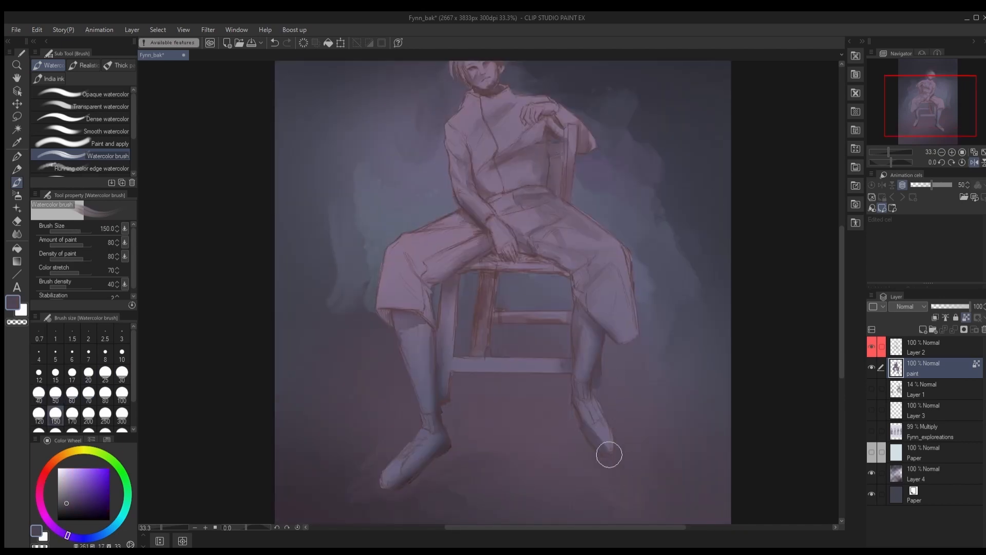
pyautogui.moveTo(609, 454); pyautogui.dragTo(608, 440)
# Step: Desaturate the figure and chair on the paint layer to grey using Hue/Saturation/Luminosity
pyautogui.moveTo(483, 289); pyautogui.dragTo(476, 392)
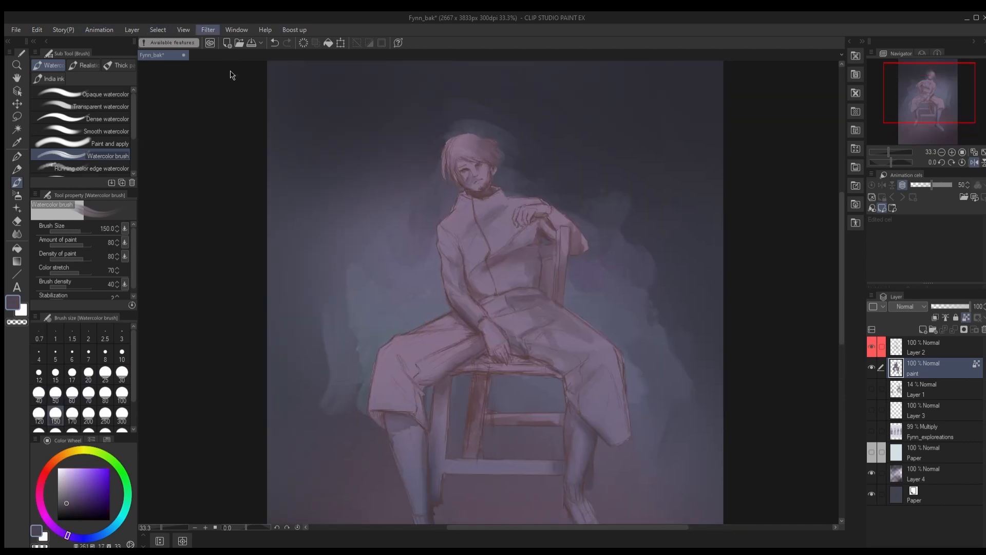
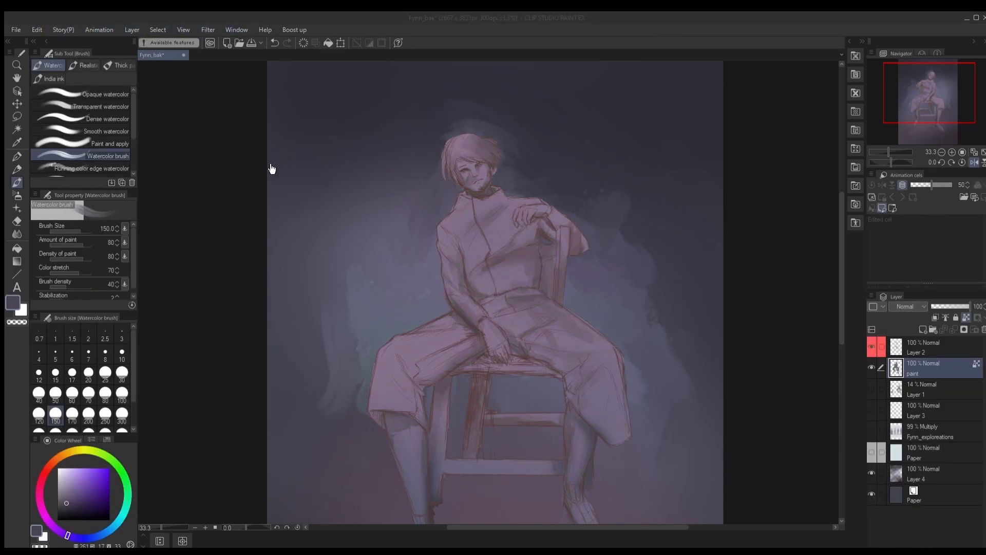
pyautogui.click(521, 137)
pyautogui.hotkey('ctrl', 'u')
pyautogui.click(268, 362)
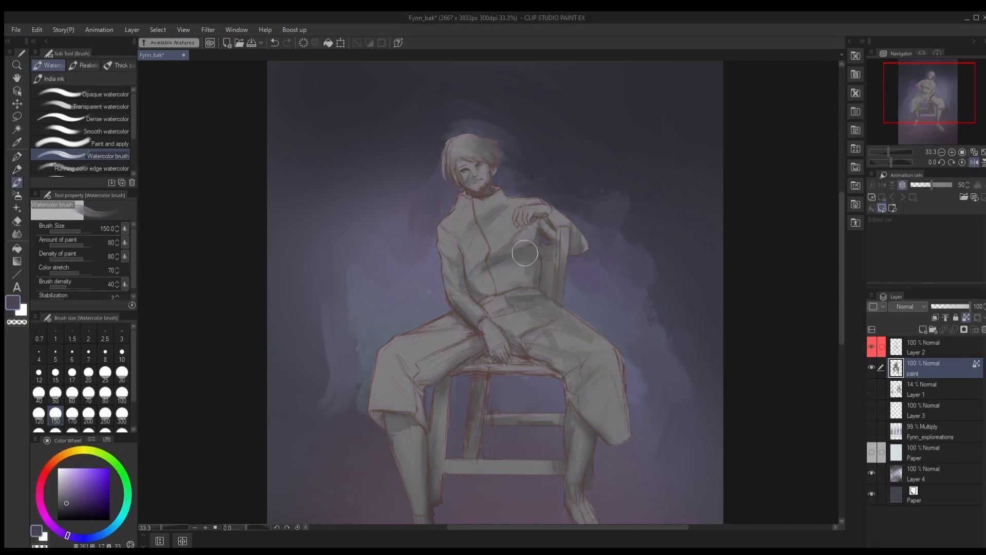
# Step: Darken the hair and the shadowed side of the face with the Shadow airbrush in a sampled warm grey
pyautogui.scroll(-2, 539, 226)
pyautogui.scroll(6, 488, 200)
pyautogui.moveTo(63, 474)
pyautogui.mouseDown()
pyautogui.moveTo(7, 460)
pyautogui.moveTo(10, 471)
pyautogui.mouseUp()
pyautogui.click(17, 221)
pyautogui.click(17, 195)
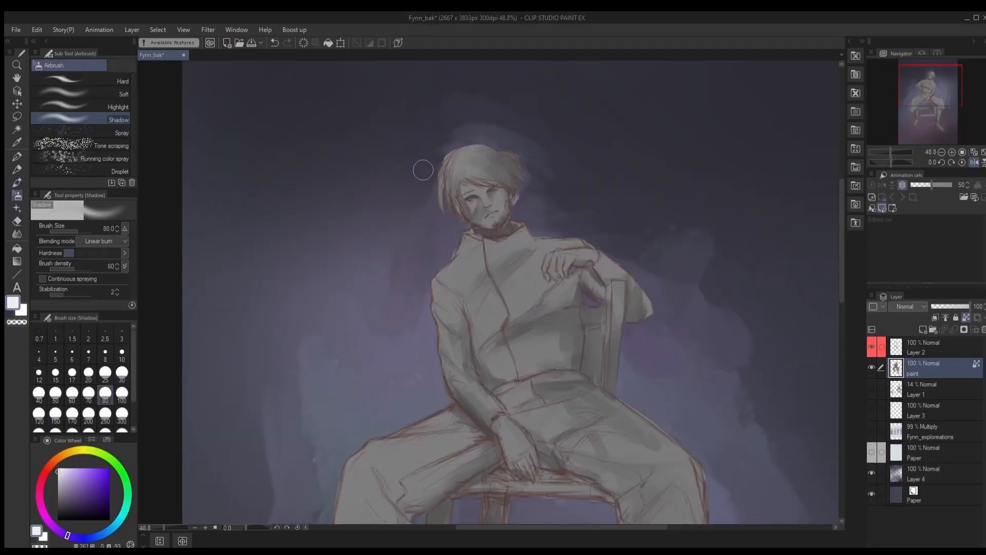
pyautogui.keyDown('alt'); pyautogui.click(460, 209); pyautogui.keyUp('alt')
pyautogui.press(']')
pyautogui.press(']')
pyautogui.press(']')
pyautogui.press(']')
pyautogui.moveTo(459, 191); pyautogui.dragTo(506, 174)
pyautogui.moveTo(467, 220); pyautogui.dragTo(482, 222)
# Step: Shade beneath the hand resting over the chair back with the Shadow airbrush at size 70
pyautogui.press('[')
pyautogui.press('[')
pyautogui.press('[')
pyautogui.press('[')
pyautogui.press('[')
pyautogui.press('[')
pyautogui.press('[')
pyautogui.press('[')
pyautogui.press('[')
pyautogui.press('[')
pyautogui.press('[')
pyautogui.press(']')
pyautogui.press(']')
pyautogui.press(']')
pyautogui.press(']')
pyautogui.press(']')
pyautogui.press(']')
pyautogui.press(']')
pyautogui.press(']')
pyautogui.press(']')
pyautogui.press(']')
pyautogui.press(']')
pyautogui.press(']')
pyautogui.moveTo(561, 277); pyautogui.dragTo(569, 285)
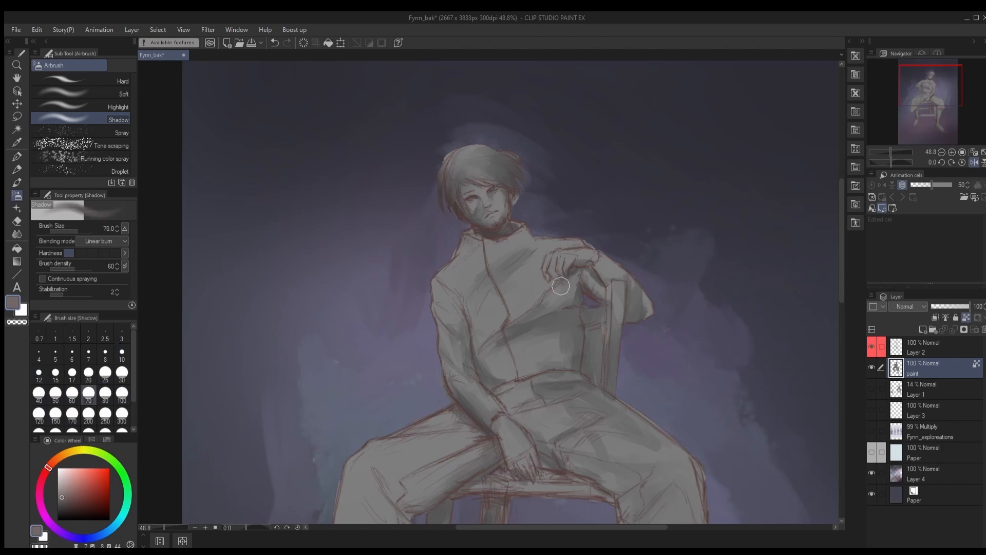
# Step: Shade the sleeve, torso and trousers with an enlarged Shadow airbrush
pyautogui.press(']')
pyautogui.press(']')
pyautogui.press(']')
pyautogui.press(']')
pyautogui.moveTo(450, 318); pyautogui.dragTo(458, 393)
pyautogui.moveTo(599, 359); pyautogui.dragTo(598, 403)
pyautogui.moveTo(557, 452); pyautogui.dragTo(545, 184)
pyautogui.moveTo(637, 333); pyautogui.dragTo(646, 457)
pyautogui.moveTo(543, 186); pyautogui.dragTo(544, 395)
# Step: Lighten the top of the hair and the lit side of the face with an enlarged Highlight airbrush
pyautogui.click(82, 107)
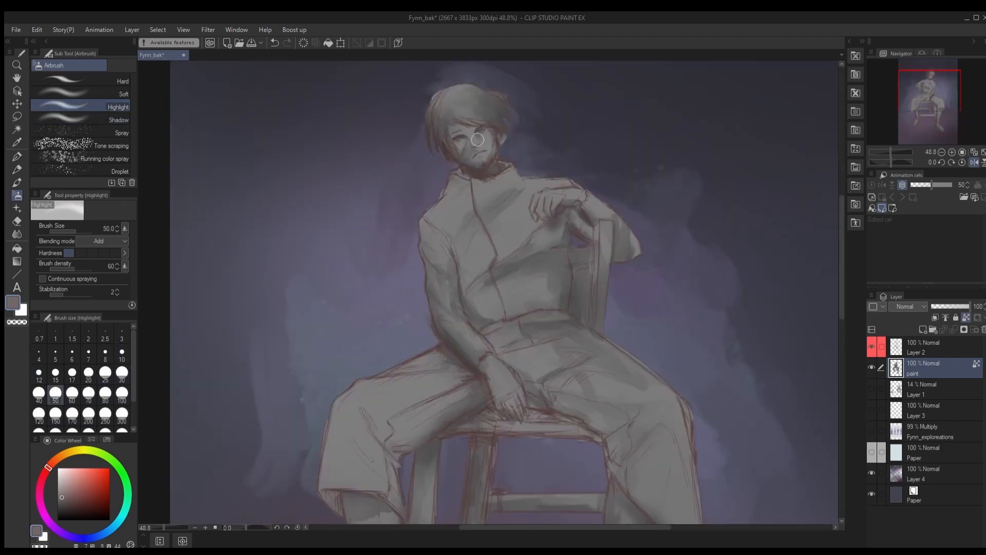
pyautogui.press(']')
pyautogui.press(']')
pyautogui.press(']')
pyautogui.press(']')
pyautogui.press(']')
pyautogui.press(']')
pyautogui.press(']')
pyautogui.moveTo(465, 128)
pyautogui.mouseDown()
pyautogui.moveTo(481, 155)
pyautogui.moveTo(480, 229)
pyautogui.mouseUp()
pyautogui.moveTo(478, 159); pyautogui.dragTo(438, 155)
pyautogui.moveTo(503, 256); pyautogui.dragTo(463, 223)
# Step: Highlight the hand resting over the chair back with a smaller Highlight airbrush
pyautogui.press('[')
pyautogui.press('[')
pyautogui.press('[')
pyautogui.press('[')
pyautogui.press('[')
pyautogui.press('[')
pyautogui.press('[')
pyautogui.press('[')
pyautogui.press('[')
pyautogui.moveTo(538, 220); pyautogui.dragTo(488, 210)
pyautogui.press('[')
pyautogui.press('[')
pyautogui.press('[')
pyautogui.press('[')
pyautogui.press('[')
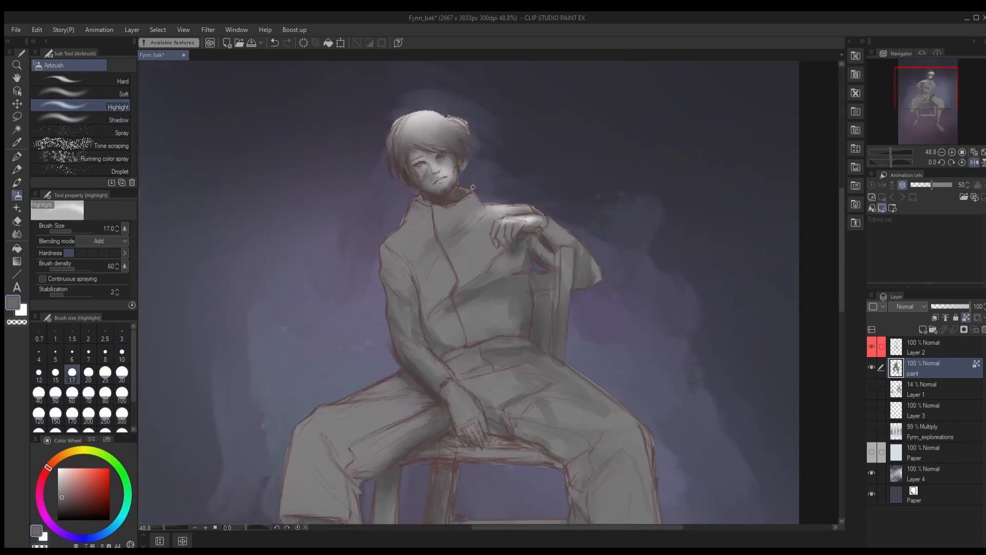
# Step: Brighten the shoulder beside the collar with an enlarged Highlight airbrush
pyautogui.press(']')
pyautogui.press(']')
pyautogui.press(']')
pyautogui.press(']')
pyautogui.press(']')
pyautogui.press(']')
pyautogui.press(']')
pyautogui.press(']')
pyautogui.press(']')
pyautogui.press(']')
pyautogui.press(']')
pyautogui.moveTo(410, 222); pyautogui.dragTo(389, 244)
# Step: Highlight the diagonal jacket fold across the chest with a narrower Highlight airbrush
pyautogui.press('[')
pyautogui.press('[')
pyautogui.press('[')
pyautogui.press('[')
pyautogui.press('[')
pyautogui.moveTo(494, 250); pyautogui.dragTo(429, 311)
pyautogui.moveTo(515, 208); pyautogui.dragTo(482, 205)
# Step: Highlight the lowered forearm and the hand between the legs with the Highlight airbrush enlarged to size 170
pyautogui.press('[')
pyautogui.press('[')
pyautogui.press(']')
pyautogui.press(']')
pyautogui.press(']')
pyautogui.press(']')
pyautogui.press(']')
pyautogui.press(']')
pyautogui.press(']')
pyautogui.press(']')
pyautogui.moveTo(457, 404); pyautogui.dragTo(494, 307)
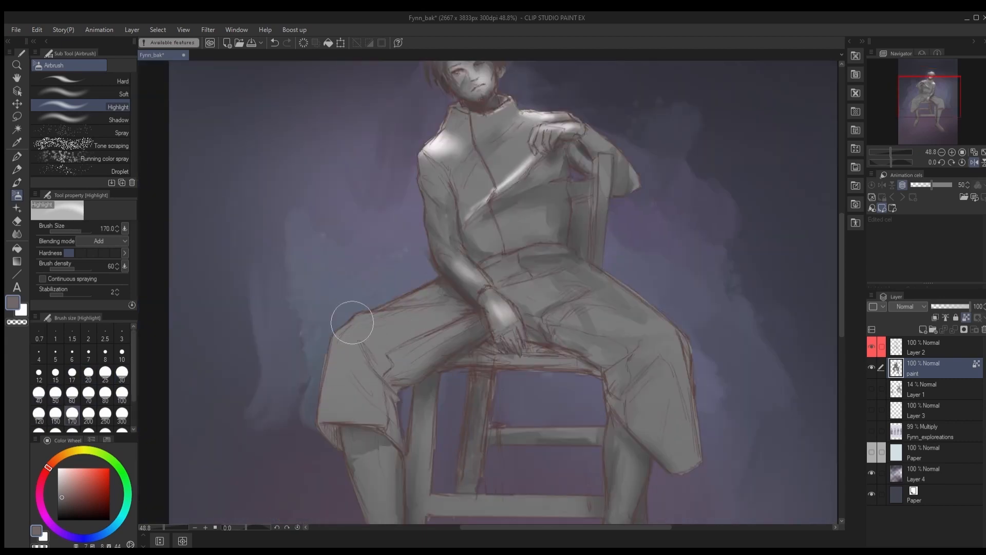
# Step: Brighten the thighs, knees and shoes with the Highlight airbrush at size 170
pyautogui.moveTo(354, 326); pyautogui.dragTo(442, 310)
pyautogui.moveTo(644, 325)
pyautogui.mouseDown()
pyautogui.moveTo(568, 308)
pyautogui.moveTo(648, 315)
pyautogui.mouseUp()
pyautogui.moveTo(468, 280); pyautogui.dragTo(489, 302)
pyautogui.scroll(-5, 513, 337)
pyautogui.moveTo(513, 336); pyautogui.dragTo(433, 289)
pyautogui.moveTo(360, 448); pyautogui.dragTo(337, 473)
pyautogui.moveTo(494, 417); pyautogui.dragTo(508, 440)
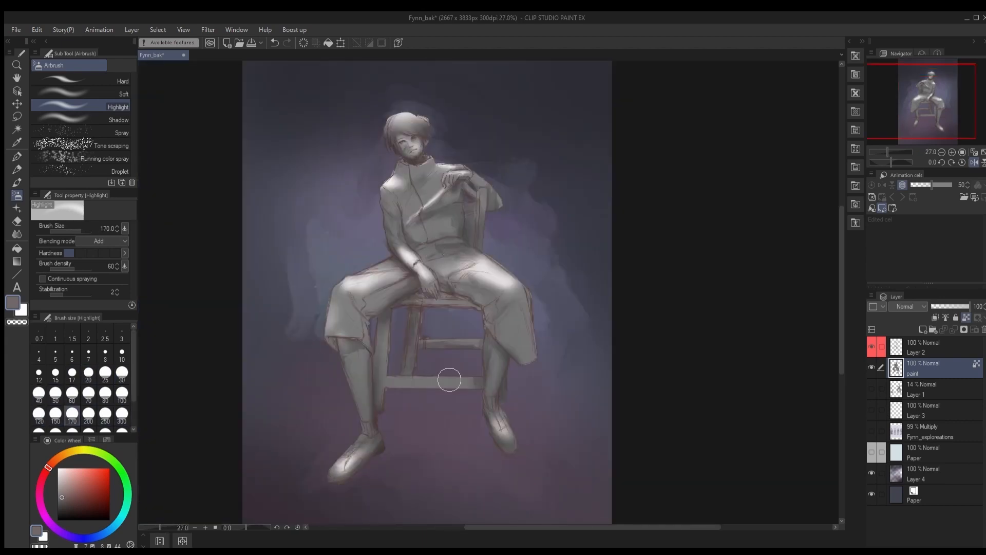
# Step: Strengthen the light on both thighs with the Highlight airbrush at size 150
pyautogui.moveTo(449, 379); pyautogui.dragTo(388, 381)
pyautogui.moveTo(437, 180); pyautogui.dragTo(396, 209)
pyautogui.press('[')
pyautogui.moveTo(447, 258); pyautogui.dragTo(509, 282)
pyautogui.moveTo(398, 266); pyautogui.dragTo(344, 282)
pyautogui.moveTo(379, 285)
pyautogui.mouseDown()
pyautogui.moveTo(380, 261)
pyautogui.moveTo(429, 270)
pyautogui.mouseUp()
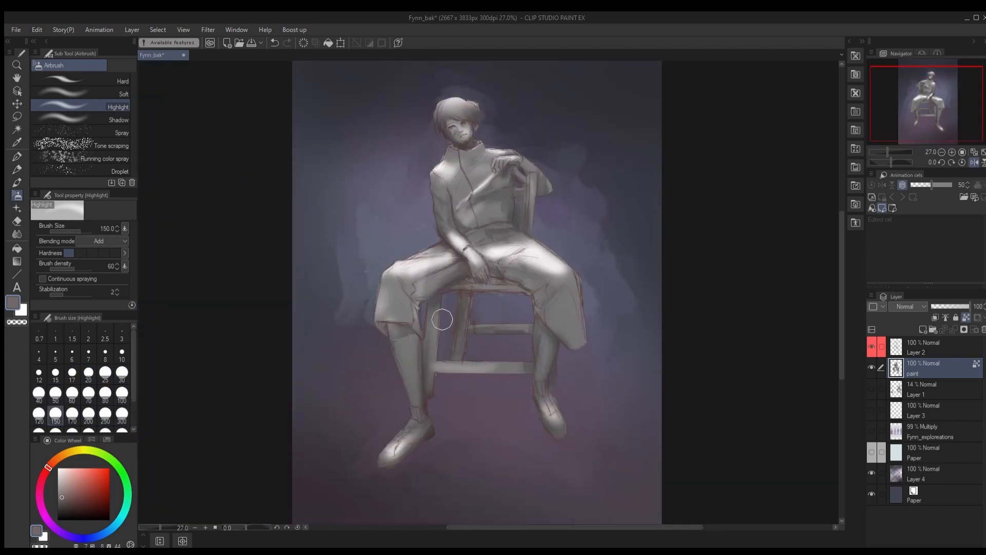
# Step: Merge Layer 4 down into the Paper layer and duplicate the merged background
pyautogui.click(933, 473)
pyautogui.hotkey('ctrl', 'e')
pyautogui.hotkey('ctrl', 'c')
pyautogui.hotkey('ctrl', 'v')
# Step: Darken the duplicated background with Hue/Saturation/Luminosity and add a layer mask to it
pyautogui.hotkey('ctrl', 'u')
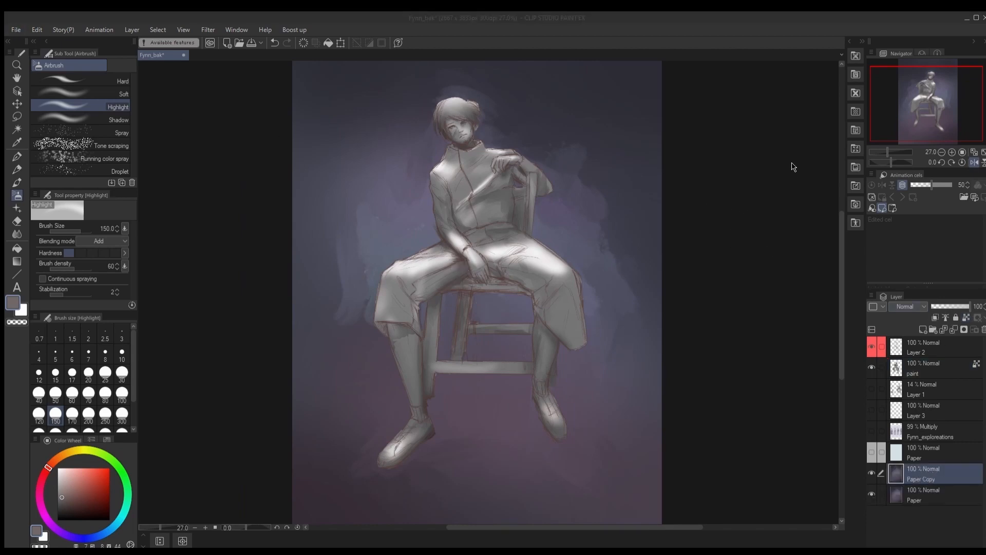
pyautogui.click(809, 185)
pyautogui.scroll(-2, 498, 201)
pyautogui.moveTo(443, 226); pyautogui.dragTo(394, 240)
pyautogui.hotkey('ctrl', 'z')
pyautogui.moveTo(443, 226); pyautogui.dragTo(350, 247)
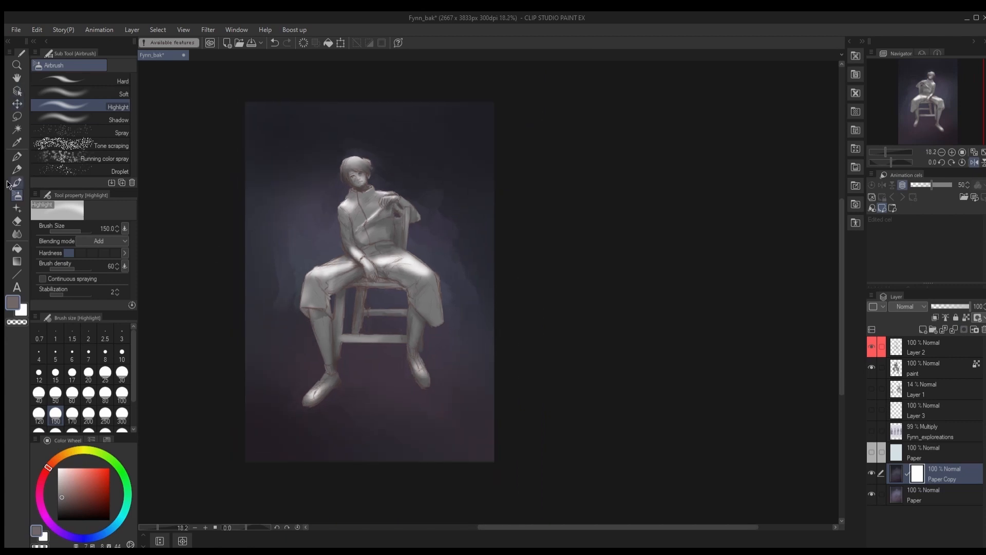
# Step: Select the lower part of the canvas and work on the layer mask with a large black Soft airbrush
pyautogui.click(16, 117)
pyautogui.click(77, 82)
pyautogui.moveTo(225, 493)
pyautogui.mouseDown()
pyautogui.moveTo(505, 305)
pyautogui.moveTo(531, 304)
pyautogui.mouseUp()
pyautogui.click(17, 183)
pyautogui.click(17, 195)
pyautogui.click(82, 93)
pyautogui.click(58, 520)
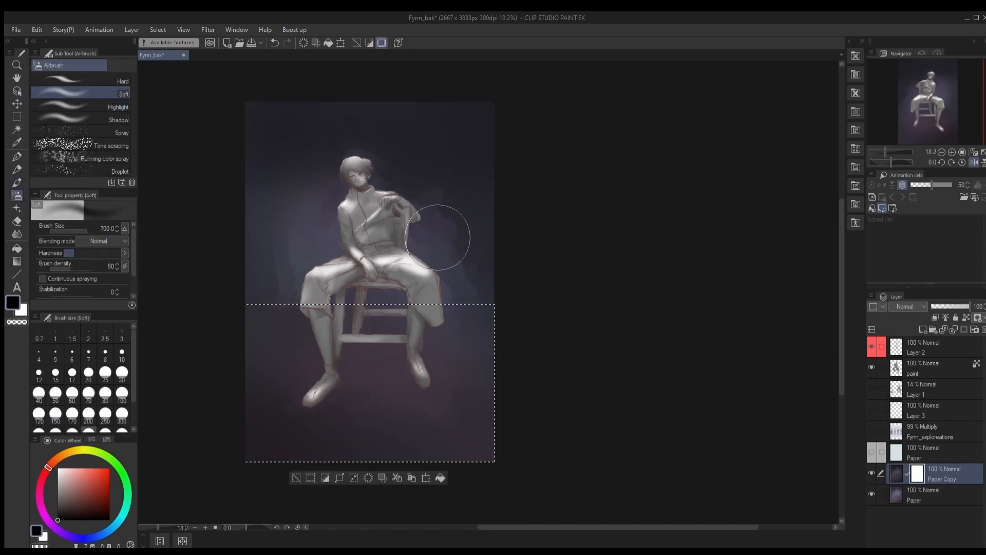
pyautogui.click(91, 231)
pyautogui.press('[')
pyautogui.press('[')
pyautogui.click(17, 183)
pyautogui.hotkey('ctrl', 'd')
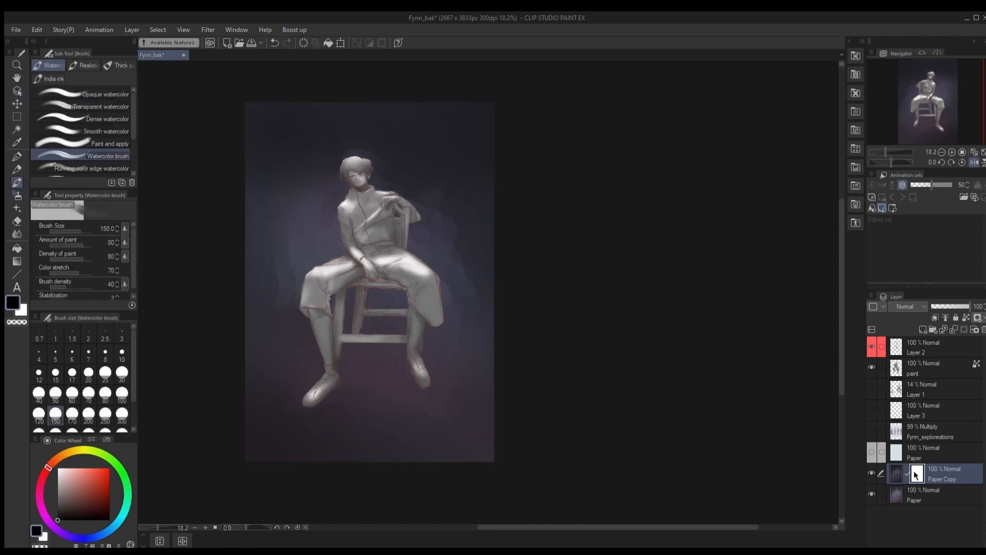
# Step: Clear the mask and reselect the floor area below a straight horizon behind the chair for airbrushing
pyautogui.press('Delete')
pyautogui.press('m')
pyautogui.moveTo(217, 326); pyautogui.dragTo(513, 478)
pyautogui.moveTo(225, 306)
pyautogui.mouseDown()
pyautogui.moveTo(514, 478)
pyautogui.moveTo(596, 337)
pyautogui.mouseUp()
pyautogui.press('b')
pyautogui.press('b')
pyautogui.hotkey('ctrl', 'z')
pyautogui.moveTo(595, 472)
pyautogui.mouseDown()
pyautogui.moveTo(495, 409)
pyautogui.moveTo(506, 361)
pyautogui.mouseUp()
# Step: Invert the selection to test the masking above the horizon, undo the extra strokes and deselect
pyautogui.hotkey('ctrl', 'shift', 'i')
pyautogui.moveTo(255, 348)
pyautogui.mouseDown()
pyautogui.moveTo(554, 267)
pyautogui.moveTo(586, 315)
pyautogui.mouseUp()
pyautogui.hotkey('ctrl', 'd')
pyautogui.hotkey('ctrl', 'z')
pyautogui.hotkey('ctrl', 'z')
pyautogui.hotkey('ctrl', 'z')
pyautogui.hotkey('ctrl', 'shift', 'i')
pyautogui.hotkey('ctrl', 'd')
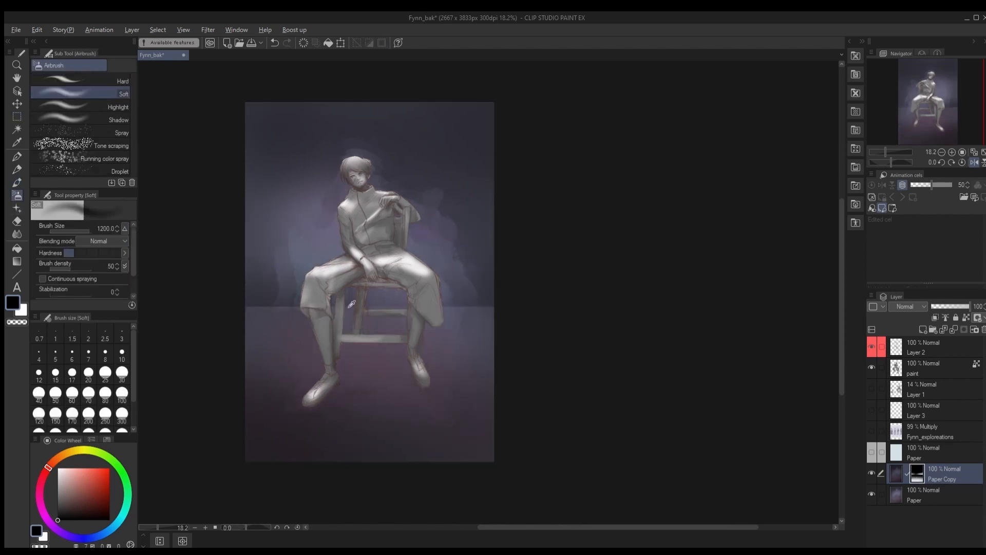
# Step: Merge the masked copy down into the Paper layer and sample a dark blue from the background for the Watercolor brush
pyautogui.hotkey('ctrl', 'e')
pyautogui.press('b')
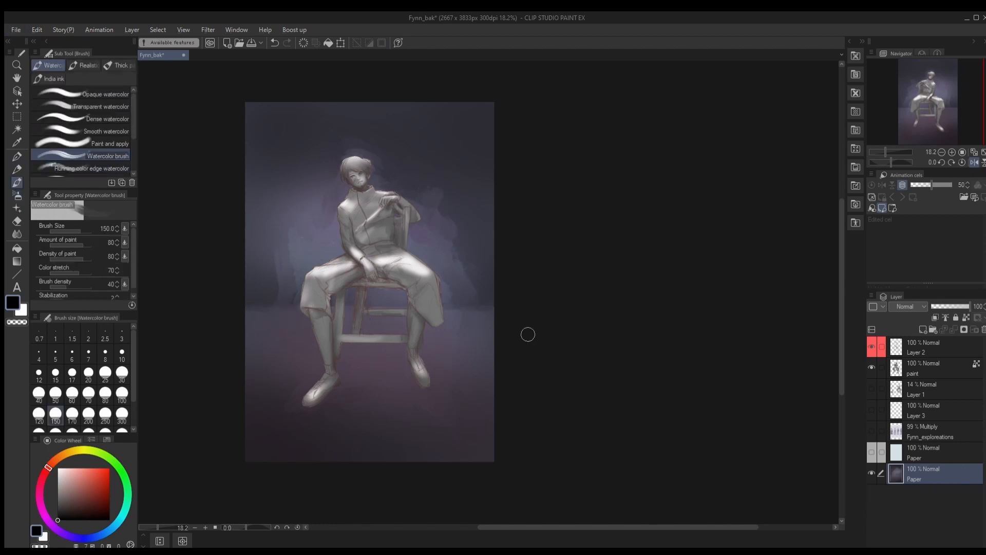
pyautogui.keyDown('alt'); pyautogui.click(484, 296); pyautogui.keyUp('alt')
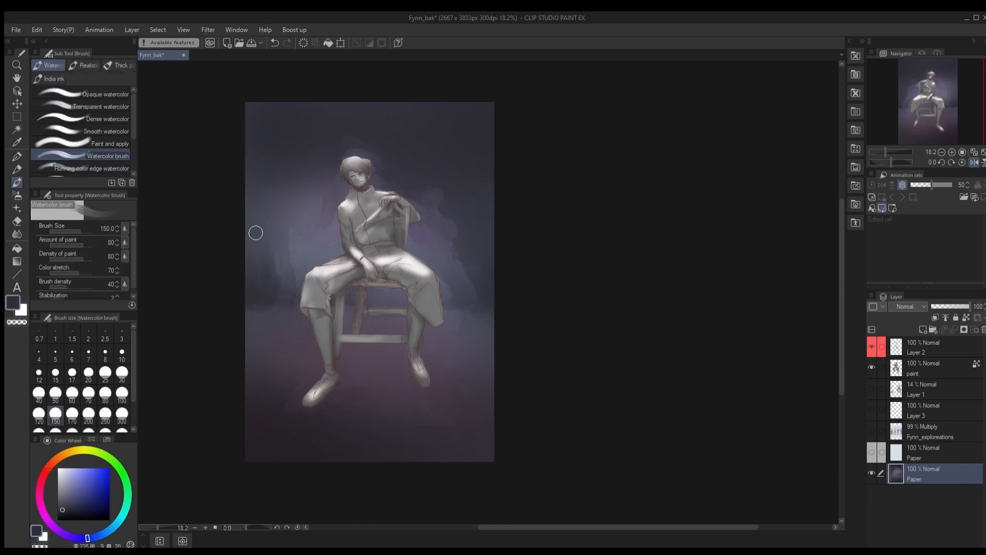
# Step: Mark a floor shadow area beneath the chair with the Selection pen
pyautogui.press('m')
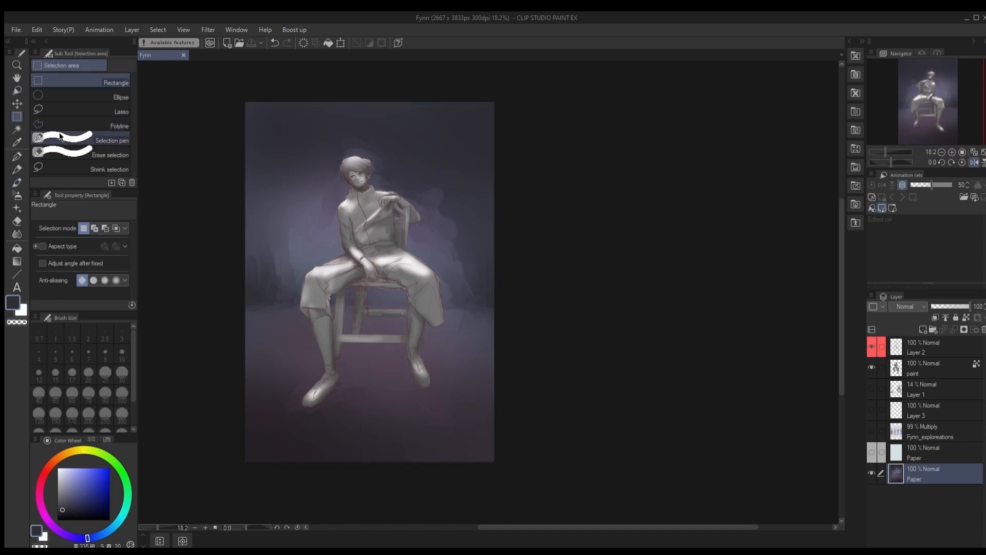
pyautogui.moveTo(340, 358); pyautogui.dragTo(420, 342)
pyautogui.moveTo(371, 353); pyautogui.dragTo(417, 355)
# Step: Extend the shadow selection to both feet with the Selection pen at size 60 and trim its edges with Erase selection
pyautogui.press(']')
pyautogui.press(']')
pyautogui.press(']')
pyautogui.press(']')
pyautogui.press(']')
pyautogui.press(']')
pyautogui.press(']')
pyautogui.press(']')
pyautogui.press('[')
pyautogui.press('[')
pyautogui.press('[')
pyautogui.press('[')
pyautogui.press('[')
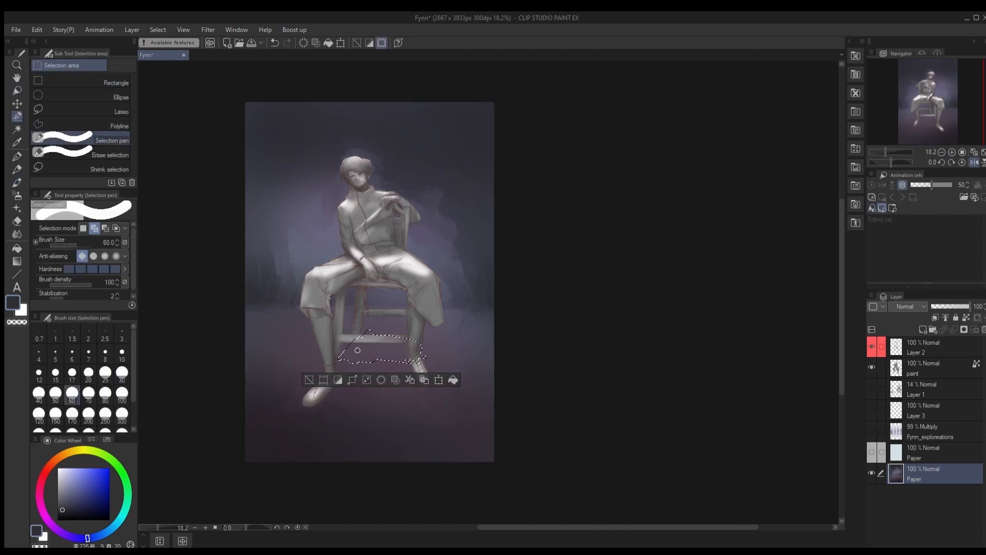
pyautogui.moveTo(357, 362); pyautogui.dragTo(319, 404)
pyautogui.moveTo(385, 361)
pyautogui.mouseDown()
pyautogui.moveTo(387, 376)
pyautogui.moveTo(403, 376)
pyautogui.mouseUp()
pyautogui.moveTo(409, 362); pyautogui.dragTo(421, 390)
pyautogui.moveTo(343, 349); pyautogui.dragTo(308, 406)
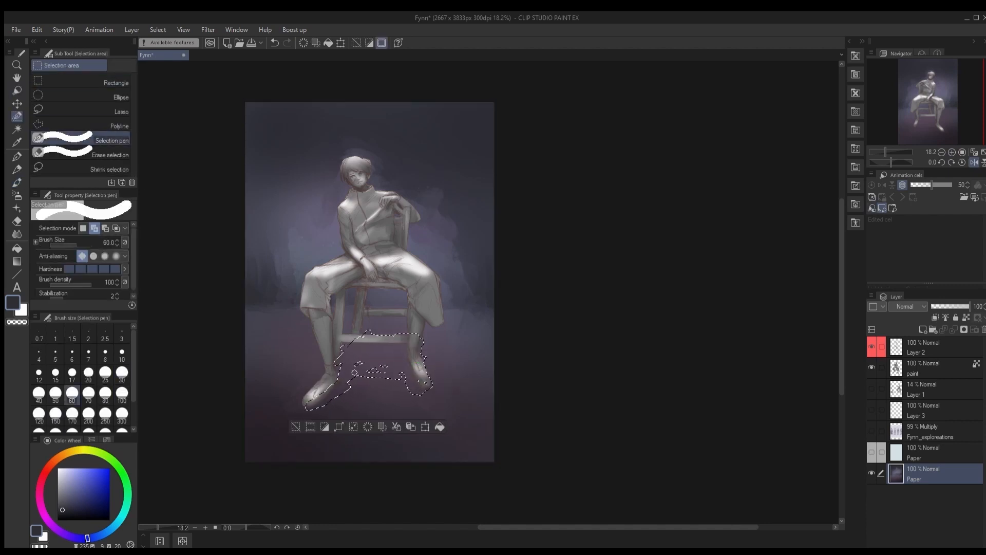
pyautogui.click(109, 154)
pyautogui.moveTo(405, 388); pyautogui.dragTo(425, 396)
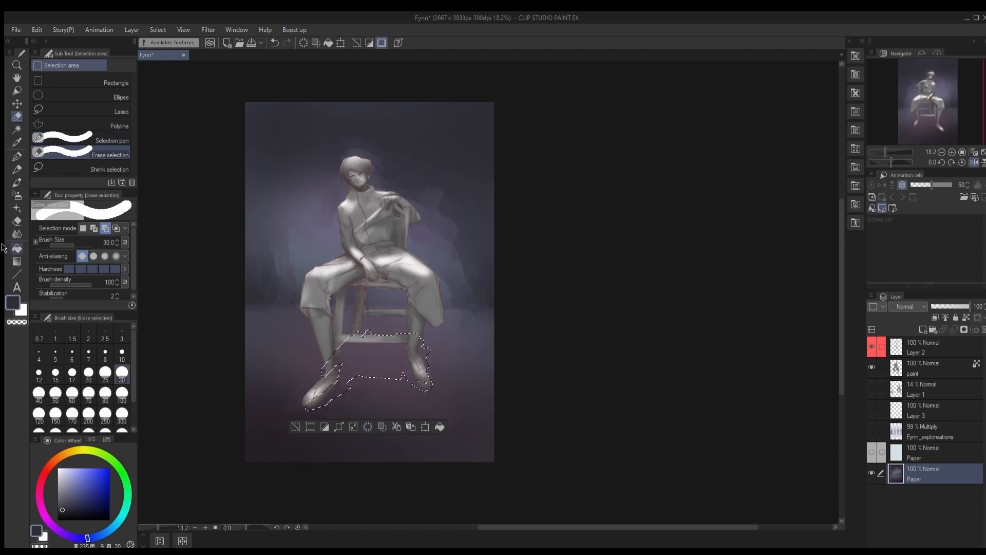
# Step: Complete the floor shadow selection beneath the chair, darken it with the Shadow airbrush at size 120 and deselect
pyautogui.click(110, 140)
pyautogui.moveTo(354, 386); pyautogui.dragTo(427, 378)
pyautogui.click(17, 196)
pyautogui.press(']')
pyautogui.press(']')
pyautogui.press(']')
pyautogui.press(']')
pyautogui.press('[')
pyautogui.press('[')
pyautogui.press('[')
pyautogui.press('[')
pyautogui.press('[')
pyautogui.press('[')
pyautogui.press('[')
pyautogui.press('[')
pyautogui.press('[')
pyautogui.press('[')
pyautogui.press('[')
pyautogui.press('[')
pyautogui.press(']')
pyautogui.press(']')
pyautogui.press('[')
pyautogui.moveTo(315, 404); pyautogui.dragTo(344, 384)
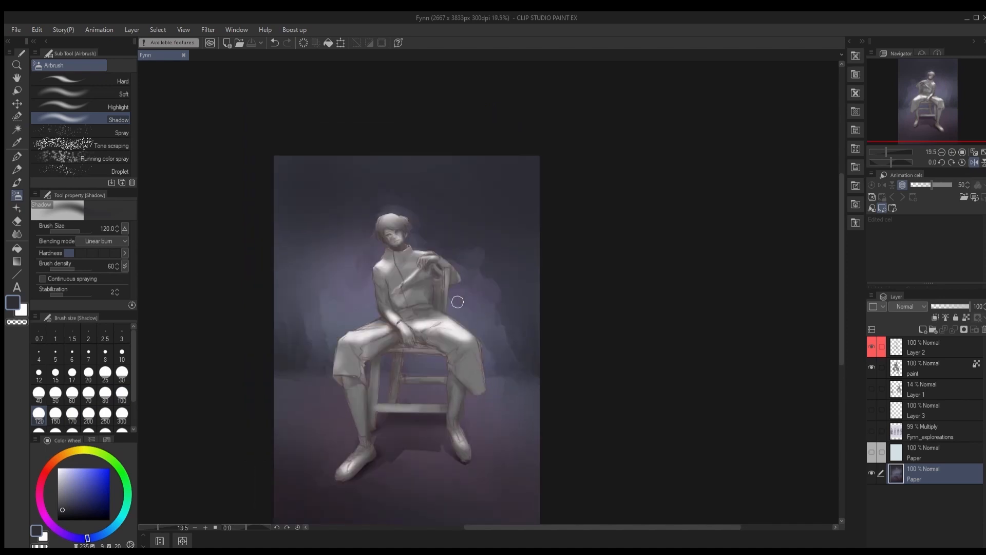
# Step: Add a new layer above the paint layer in Color blending mode and choose a light pink for the Soft airbrush
pyautogui.moveTo(458, 302); pyautogui.dragTo(489, 244)
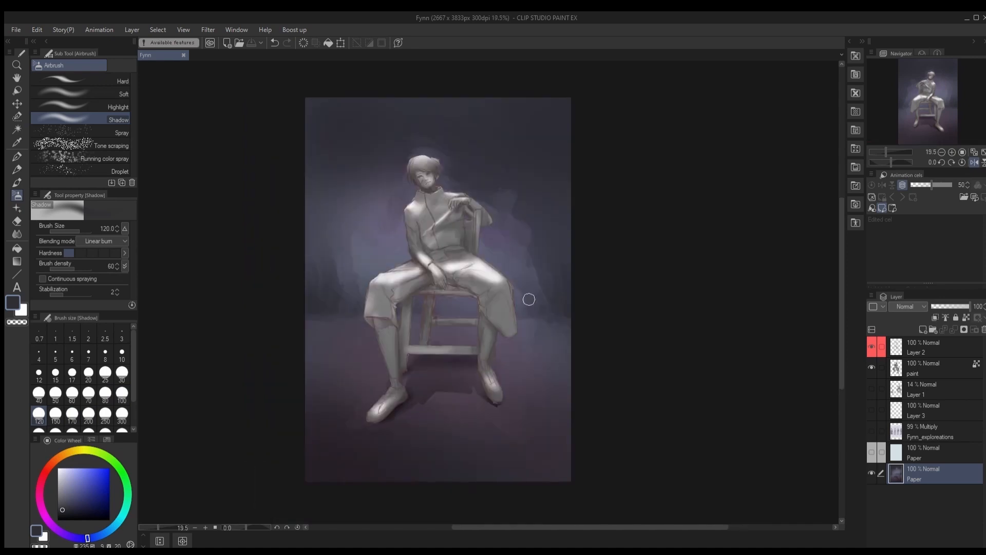
pyautogui.click(923, 329)
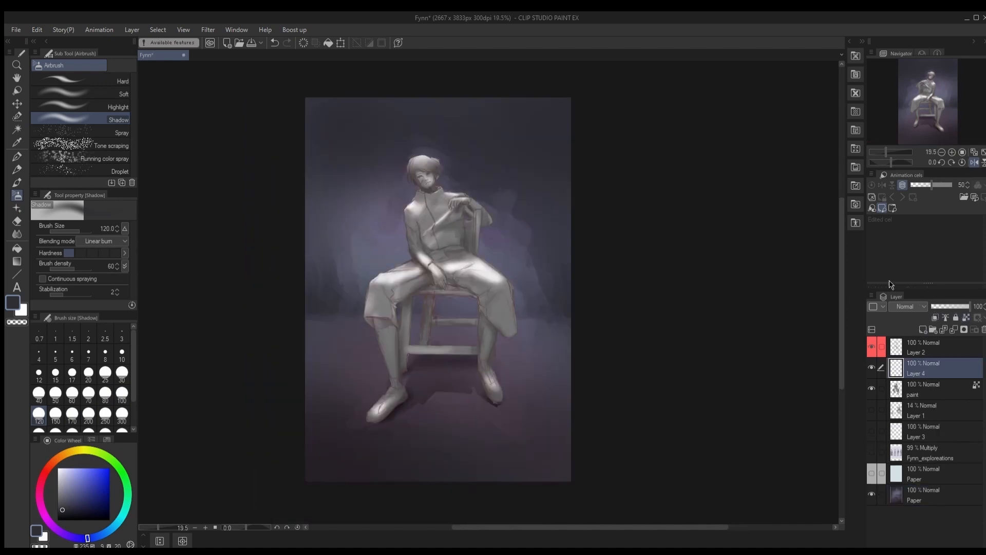
pyautogui.scroll(2, 418, 170)
pyautogui.click(45, 471)
pyautogui.click(67, 474)
pyautogui.click(85, 93)
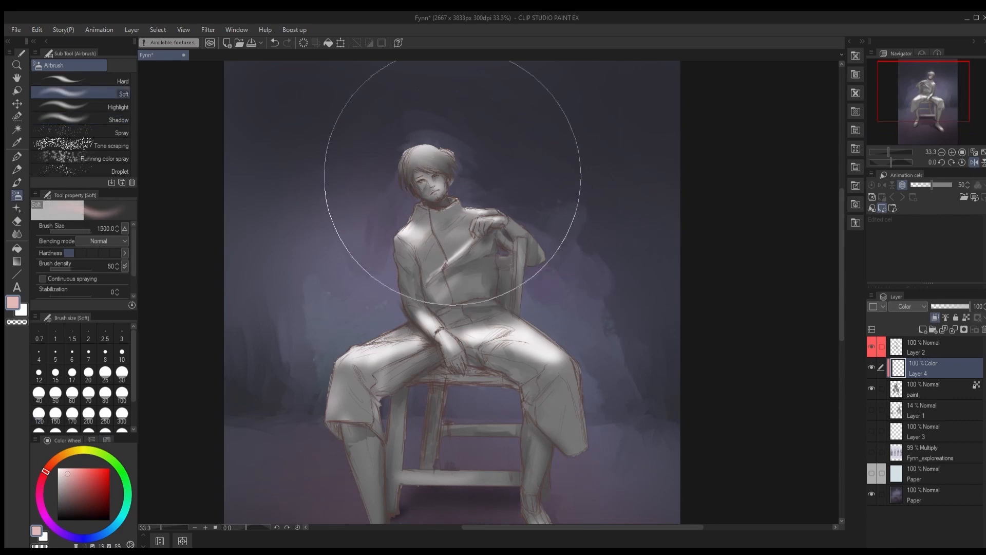
# Step: Tint the face, hands and bare lower legs light pink with the Soft airbrush at size 170
pyautogui.click(72, 415)
pyautogui.moveTo(430, 186); pyautogui.dragTo(435, 202)
pyautogui.moveTo(445, 340); pyautogui.dragTo(456, 359)
pyautogui.moveTo(336, 474); pyautogui.dragTo(341, 336)
# Step: Hide the Color layer and refine the trouser folds on the paint layer with sampled greys and the Watercolor brush at size 30
pyautogui.click(919, 389)
pyautogui.press('b')
pyautogui.click(871, 367)
pyautogui.keyDown('alt'); pyautogui.click(371, 303); pyautogui.keyUp('alt')
pyautogui.press('[')
pyautogui.press('[')
pyautogui.press('[')
pyautogui.press('[')
pyautogui.press('[')
pyautogui.press('[')
pyautogui.press('[')
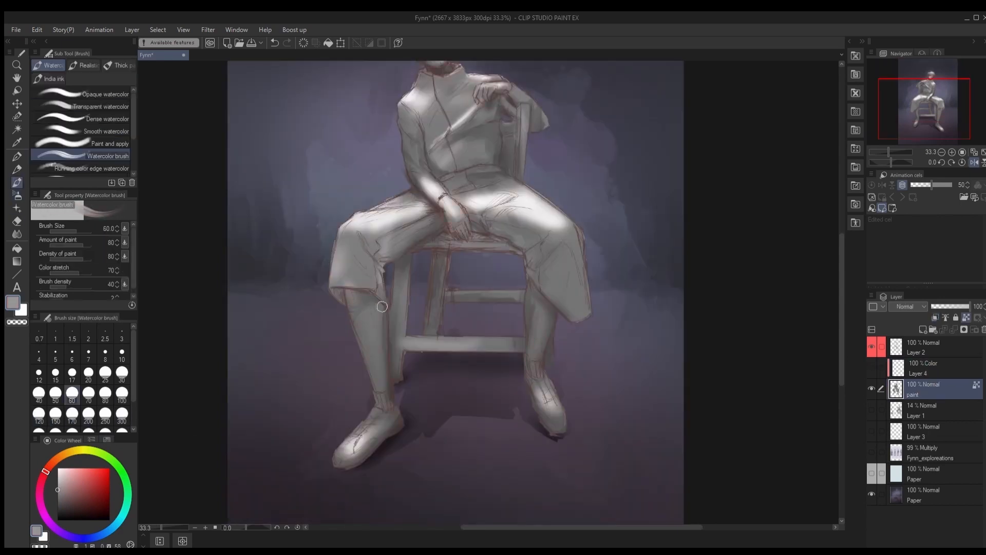
pyautogui.keyDown('alt'); pyautogui.click(374, 303); pyautogui.keyUp('alt')
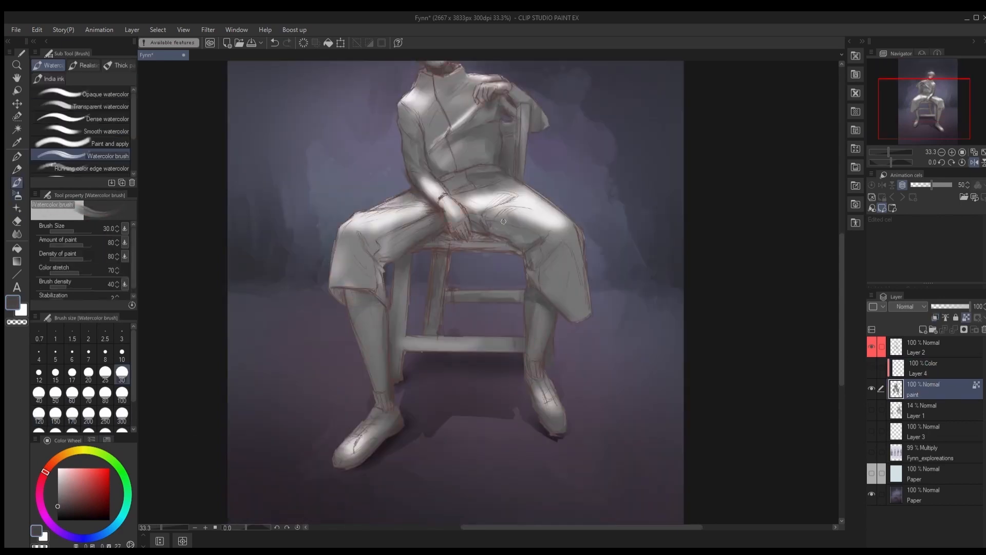
pyautogui.scroll(3, 436, 170)
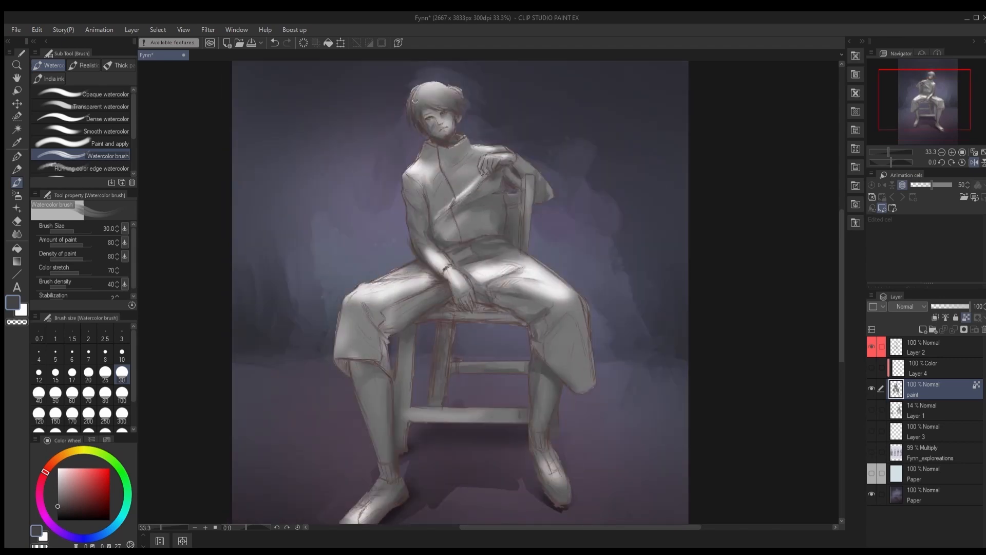
# Step: Show the Color layer and tint the skin edges of the hands and lower leg light blue with the Paint and apply brush at size 40
pyautogui.click(871, 367)
pyautogui.moveTo(121, 519)
pyautogui.mouseDown()
pyautogui.moveTo(39, 497)
pyautogui.moveTo(49, 521)
pyautogui.mouseUp()
pyautogui.click(68, 479)
pyautogui.click(81, 144)
pyautogui.click(110, 529)
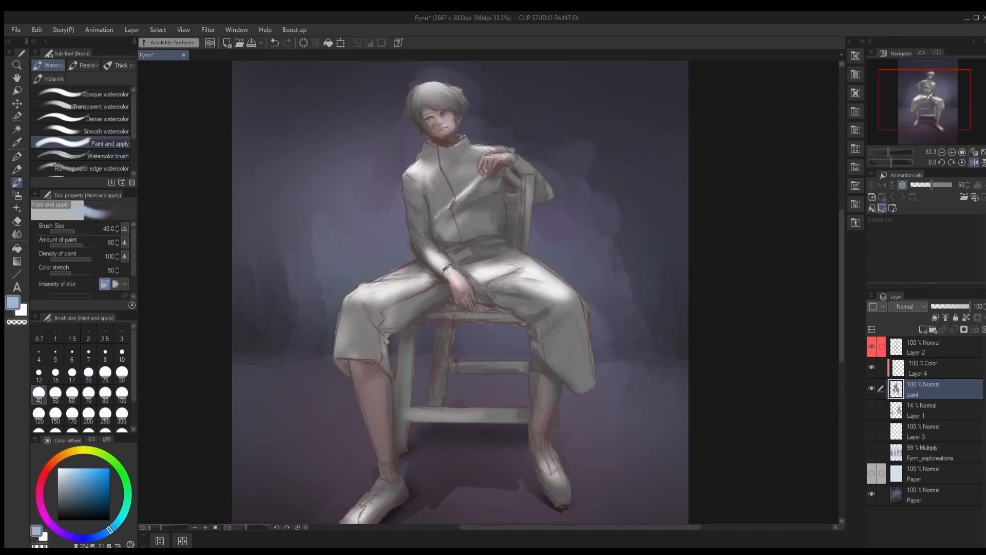
pyautogui.click(902, 371)
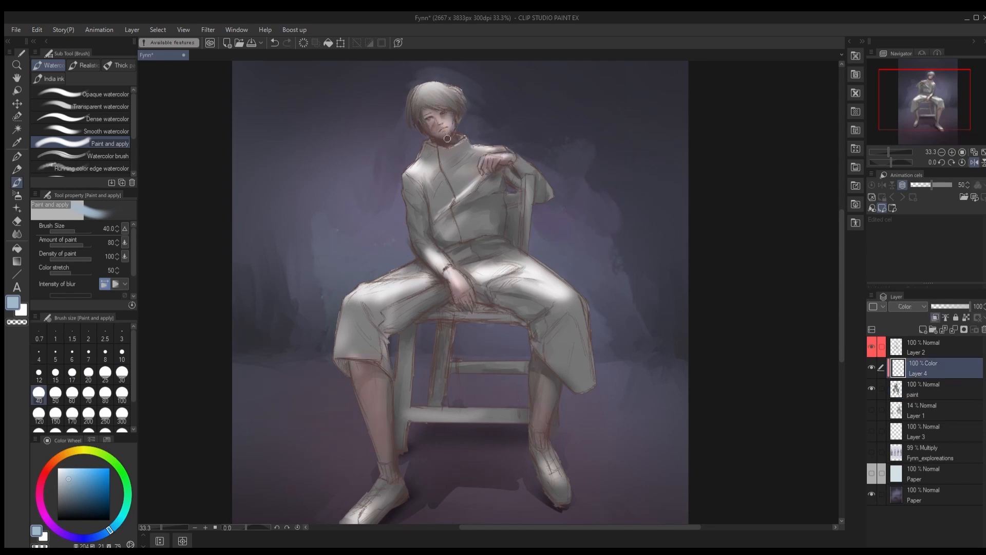
pyautogui.click(70, 535)
pyautogui.click(102, 534)
pyautogui.moveTo(361, 400)
pyautogui.mouseDown()
pyautogui.moveTo(383, 465)
pyautogui.moveTo(405, 365)
pyautogui.mouseUp()
pyautogui.hotkey('ctrl', 'z')
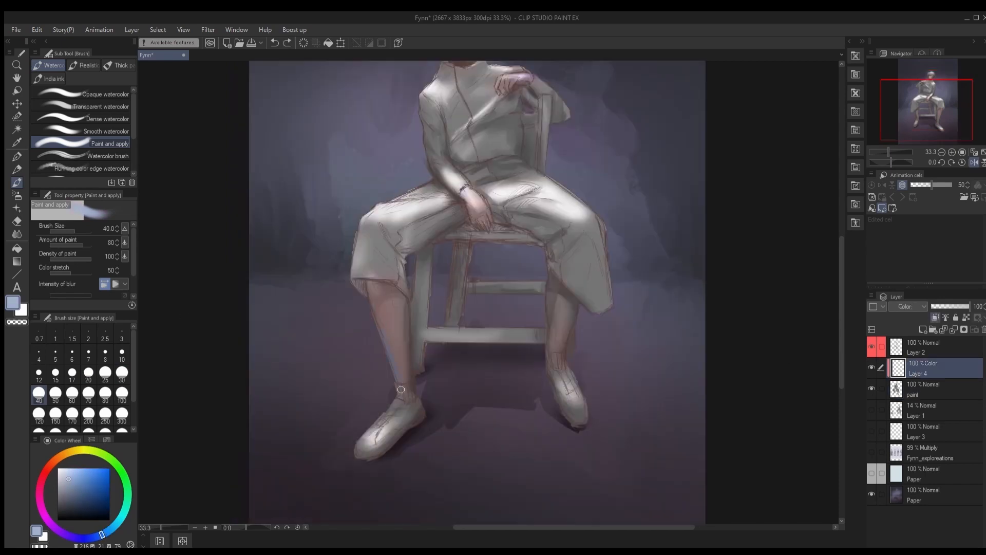
pyautogui.moveTo(406, 329); pyautogui.dragTo(403, 374)
# Step: Darken the tunic on the paint layer with a very dark blue and the Shadow airbrush at size 250
pyautogui.click(57, 513)
pyautogui.click(39, 415)
pyautogui.click(925, 389)
pyautogui.click(83, 156)
pyautogui.moveTo(425, 155); pyautogui.dragTo(446, 229)
pyautogui.click(17, 195)
pyautogui.click(83, 120)
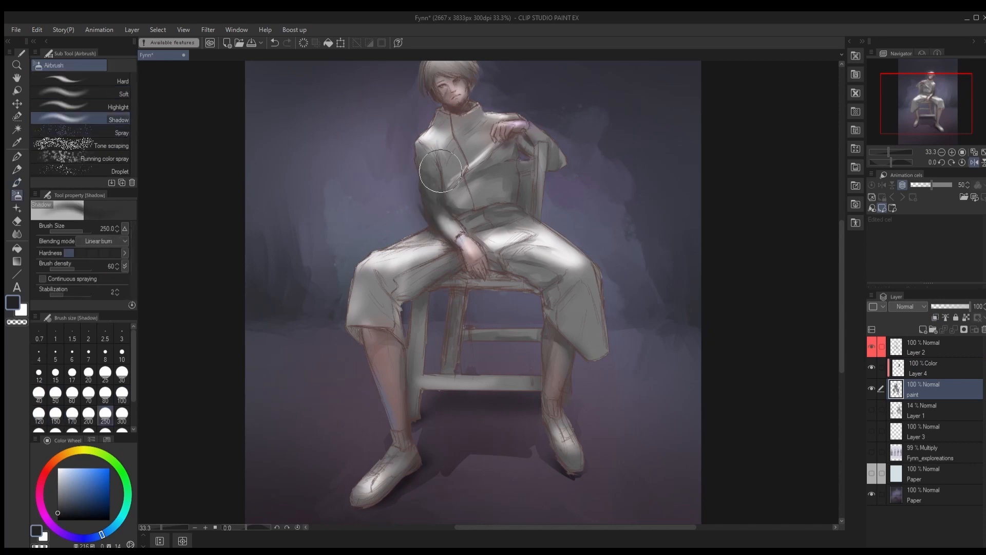
pyautogui.moveTo(430, 126); pyautogui.dragTo(460, 209)
pyautogui.hotkey('ctrl', 'z')
pyautogui.hotkey('ctrl', 'z')
pyautogui.click(966, 317)
pyautogui.moveTo(432, 149); pyautogui.dragTo(497, 198)
pyautogui.moveTo(436, 118); pyautogui.dragTo(410, 334)
# Step: Shade both trouser legs and the front of the tunic darker with the Shadow airbrush at size 250
pyautogui.moveTo(391, 267); pyautogui.dragTo(501, 281)
pyautogui.hotkey('ctrl', 'z')
pyautogui.hotkey('ctrl', 'z')
pyautogui.moveTo(440, 262); pyautogui.dragTo(398, 308)
pyautogui.moveTo(511, 264); pyautogui.dragTo(561, 305)
pyautogui.moveTo(465, 168); pyautogui.dragTo(479, 240)
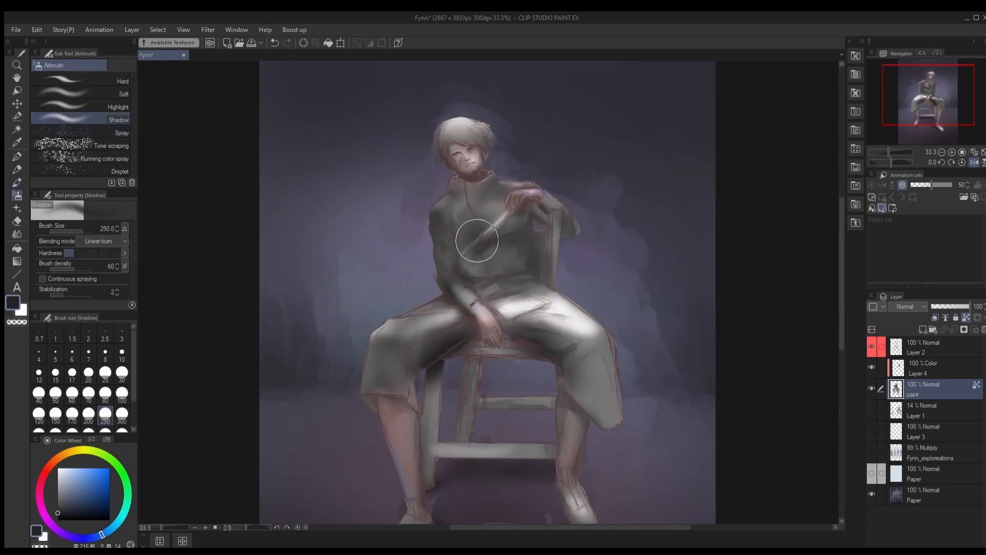
# Step: Add shadow beside the chair back and under the hand with the Shadow airbrush at size 60, sampling a dark reddish brown
pyautogui.scroll(-3, 512, 236)
pyautogui.scroll(3, 494, 235)
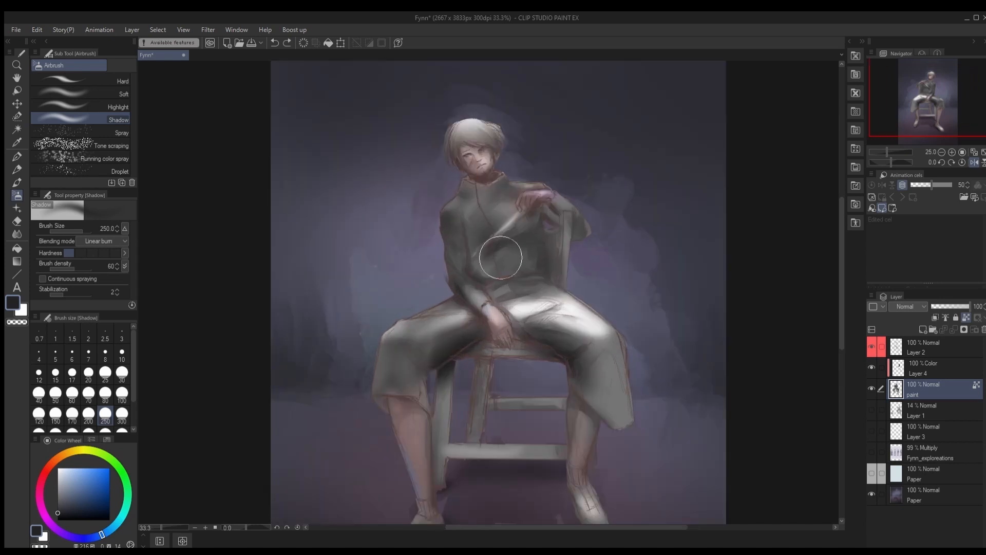
pyautogui.moveTo(573, 366); pyautogui.dragTo(519, 346)
pyautogui.click(71, 394)
pyautogui.moveTo(545, 228); pyautogui.dragTo(544, 287)
pyautogui.hotkey('ctrl', 'z')
pyautogui.keyDown('alt'); pyautogui.click(539, 216); pyautogui.keyUp('alt')
pyautogui.moveTo(518, 335); pyautogui.dragTo(542, 341)
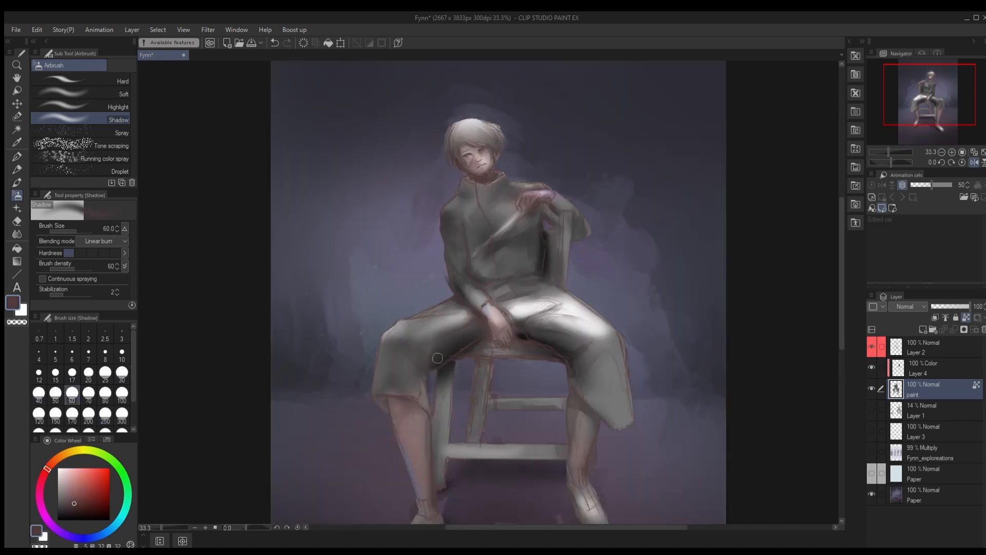
# Step: Deepen the shadows around the knee fold, the trouser hems and the thigh near the lower hand
pyautogui.moveTo(418, 365); pyautogui.dragTo(433, 412)
pyautogui.moveTo(379, 394); pyautogui.dragTo(387, 409)
pyautogui.moveTo(579, 392); pyautogui.dragTo(591, 405)
pyautogui.moveTo(503, 323); pyautogui.dragTo(484, 304)
pyautogui.moveTo(425, 318); pyautogui.dragTo(465, 310)
# Step: Tint the tunic and sleeves blue on the Color layer with the Soft airbrush
pyautogui.click(934, 369)
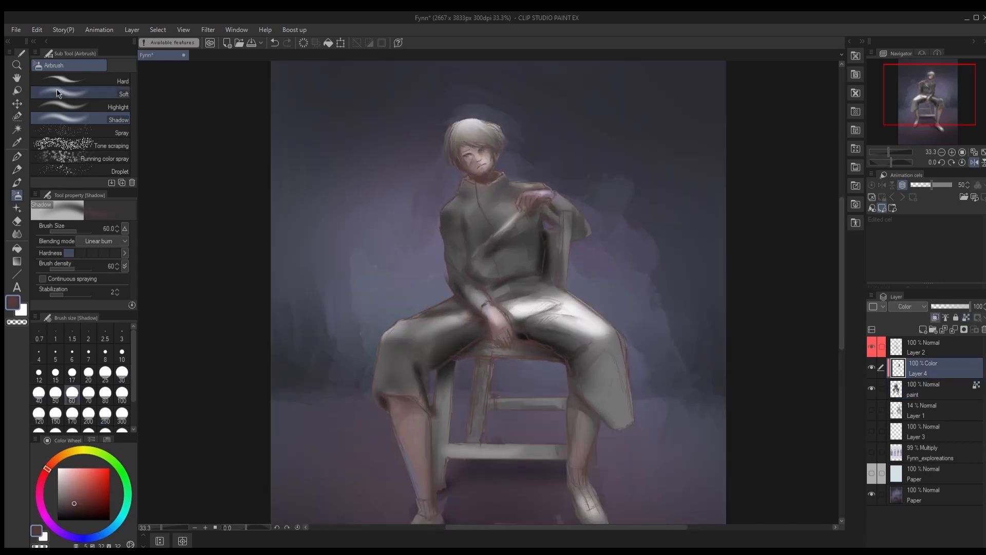
pyautogui.click(65, 93)
pyautogui.keyDown('alt'); pyautogui.click(458, 260); pyautogui.keyUp('alt')
pyautogui.moveTo(456, 246); pyautogui.dragTo(452, 218)
pyautogui.keyDown('alt'); pyautogui.click(459, 285); pyautogui.keyUp('alt')
pyautogui.press('p')
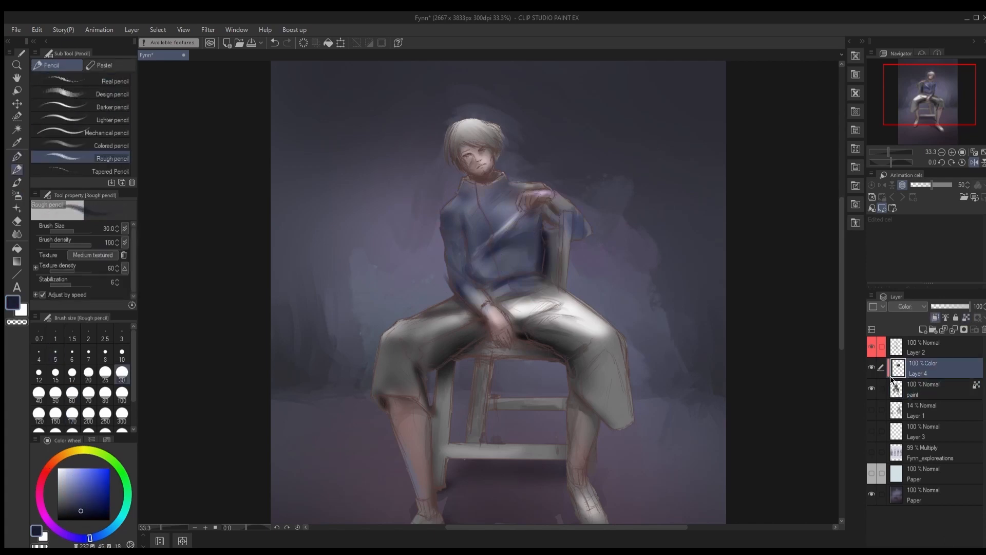
# Step: Add a new Normal layer and paint over the tunic's sketch lines with sampled grey-blue and the Smooth watercolor brush at size 50
pyautogui.click(923, 329)
pyautogui.press('b')
pyautogui.press('b')
pyautogui.click(82, 132)
pyautogui.keyDown('alt'); pyautogui.click(499, 250); pyautogui.keyUp('alt')
pyautogui.press('[')
pyautogui.press('[')
pyautogui.press('[')
pyautogui.press('[')
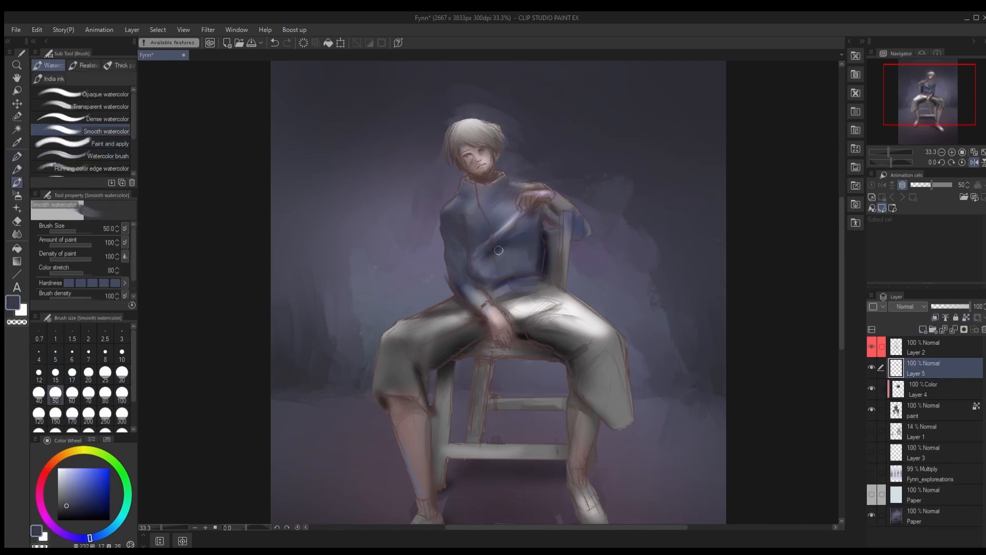
pyautogui.moveTo(513, 231); pyautogui.dragTo(479, 195)
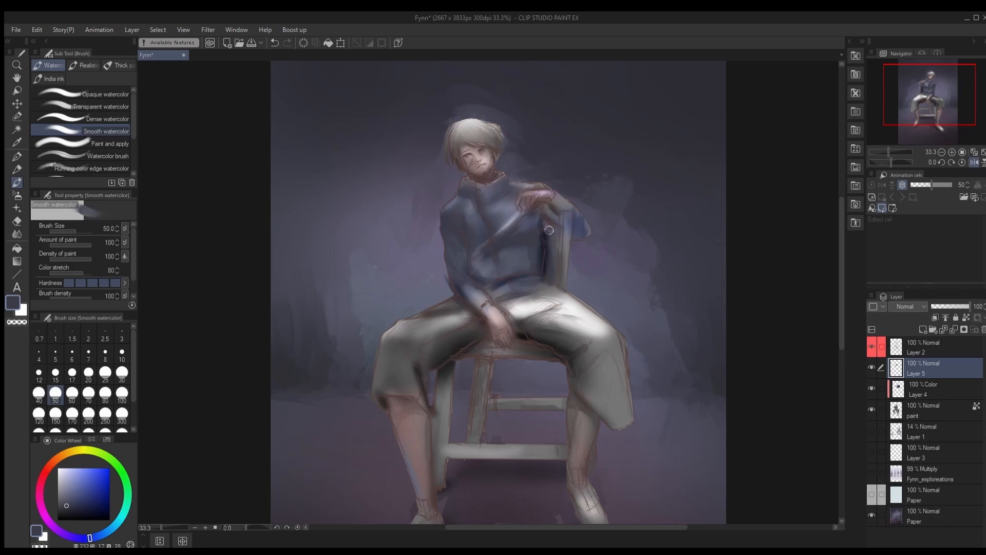
# Step: Paint the thighs and knees with sampled brown and peach tones using the Smooth watercolor brush at size 70
pyautogui.press(']')
pyautogui.press(']')
pyautogui.keyDown('alt'); pyautogui.click(424, 323); pyautogui.keyUp('alt')
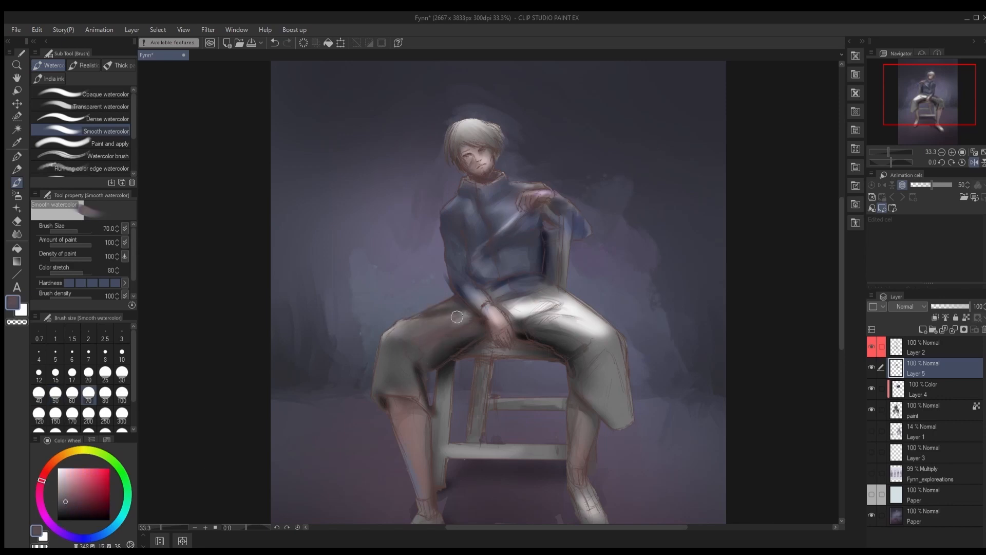
pyautogui.moveTo(507, 301); pyautogui.dragTo(556, 289)
pyautogui.moveTo(554, 323); pyautogui.dragTo(601, 349)
pyautogui.keyDown('alt'); pyautogui.click(497, 316); pyautogui.keyUp('alt')
pyautogui.moveTo(558, 302); pyautogui.dragTo(618, 340)
pyautogui.moveTo(577, 321); pyautogui.dragTo(519, 297)
pyautogui.moveTo(413, 334); pyautogui.dragTo(452, 320)
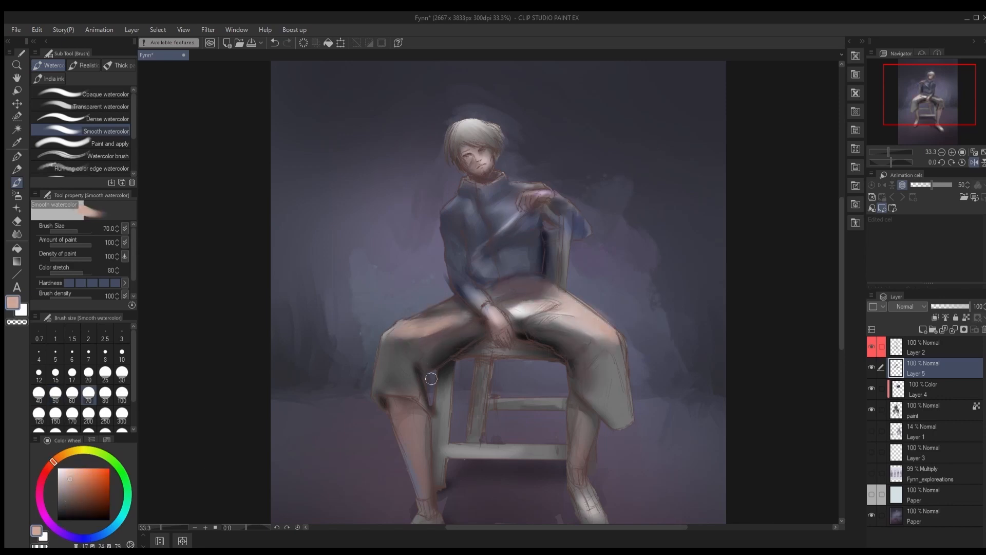
# Step: Paint the fold and hem edge inside the bent knee with sampled greys and darks, using a smaller Smooth watercolor brush
pyautogui.press('[')
pyautogui.press('[')
pyautogui.press('[')
pyautogui.press('[')
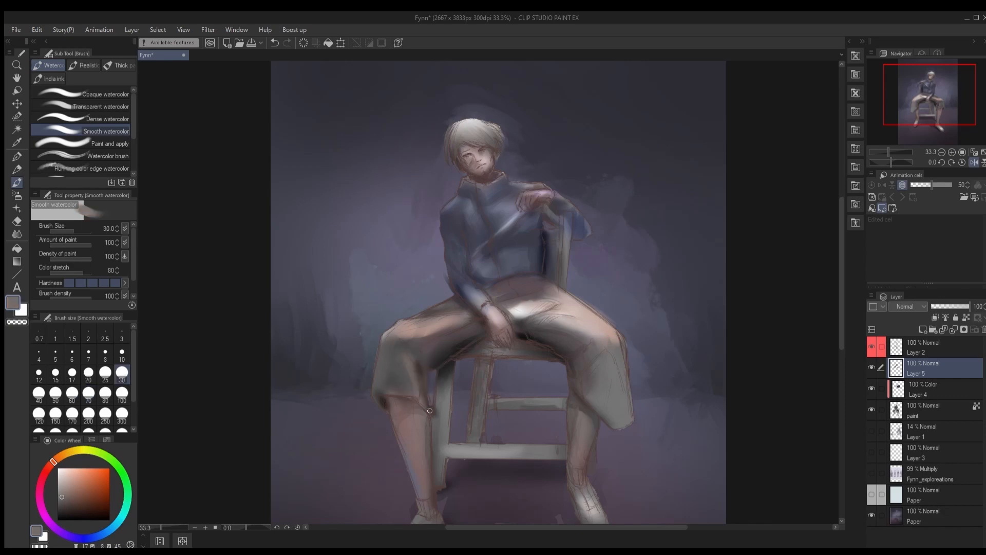
pyautogui.keyDown('alt'); pyautogui.click(420, 365); pyautogui.keyUp('alt')
pyautogui.keyDown('alt'); pyautogui.click(433, 363); pyautogui.keyUp('alt')
pyautogui.moveTo(429, 384); pyautogui.dragTo(426, 398)
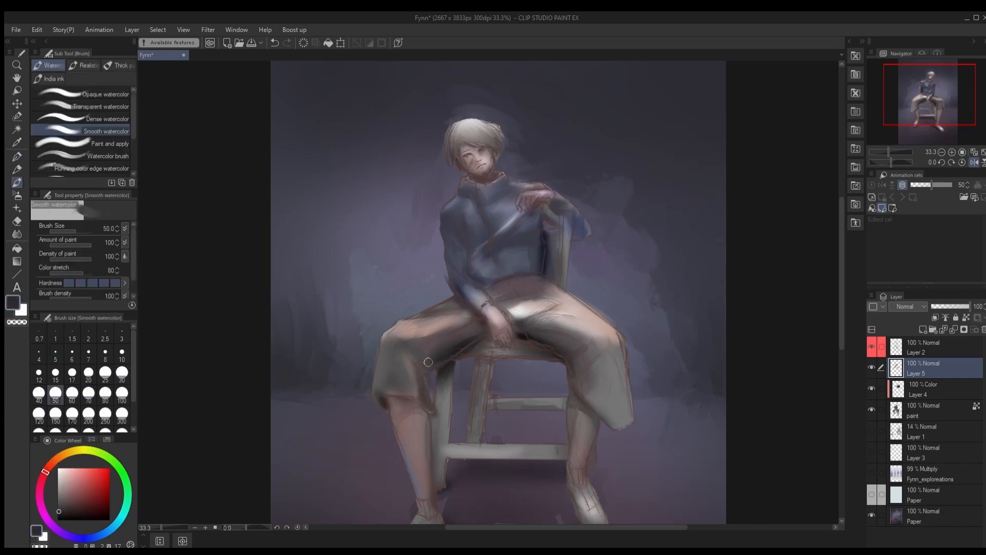
# Step: Paint dark creases along the thigh and below the waist with the Smooth watercolor brush, adjusting its size to 40
pyautogui.press('[')
pyautogui.press('[')
pyautogui.press('[')
pyautogui.press('[')
pyautogui.press(']')
pyautogui.press(']')
pyautogui.press('[')
pyautogui.press('[')
pyautogui.press('[')
pyautogui.moveTo(414, 346)
pyautogui.mouseDown()
pyautogui.moveTo(470, 327)
pyautogui.moveTo(460, 312)
pyautogui.mouseUp()
pyautogui.press(']')
pyautogui.press(']')
pyautogui.press(']')
pyautogui.press(']')
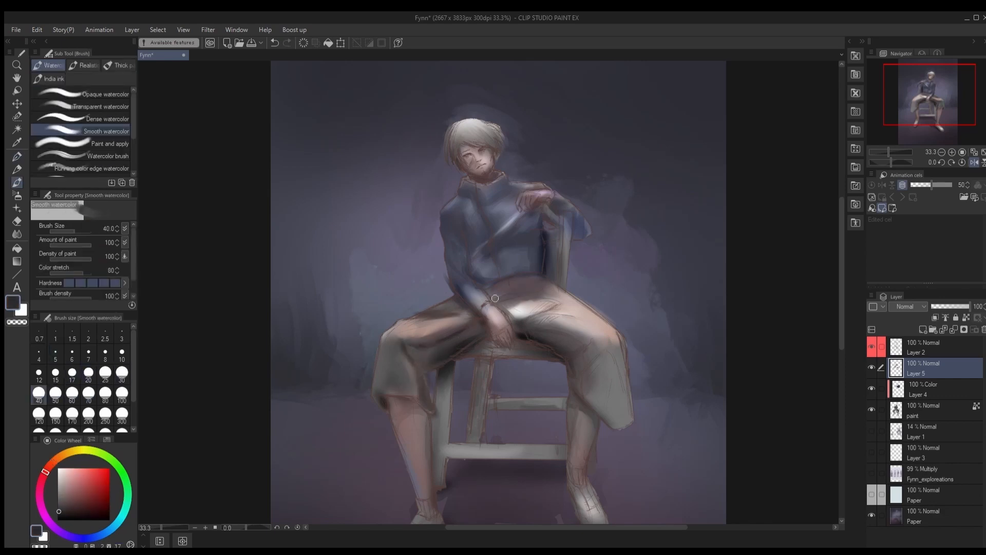
pyautogui.moveTo(509, 291); pyautogui.dragTo(538, 290)
pyautogui.scroll(-2, 597, 368)
pyautogui.moveTo(623, 376); pyautogui.dragTo(539, 363)
# Step: Tint the hair blue on Layer 4 in Color mode, using the Soft airbrush
pyautogui.keyDown('alt'); pyautogui.click(463, 243); pyautogui.keyUp('alt')
pyautogui.scroll(2, 476, 205)
pyautogui.click(925, 389)
pyautogui.click(118, 521)
pyautogui.click(83, 472)
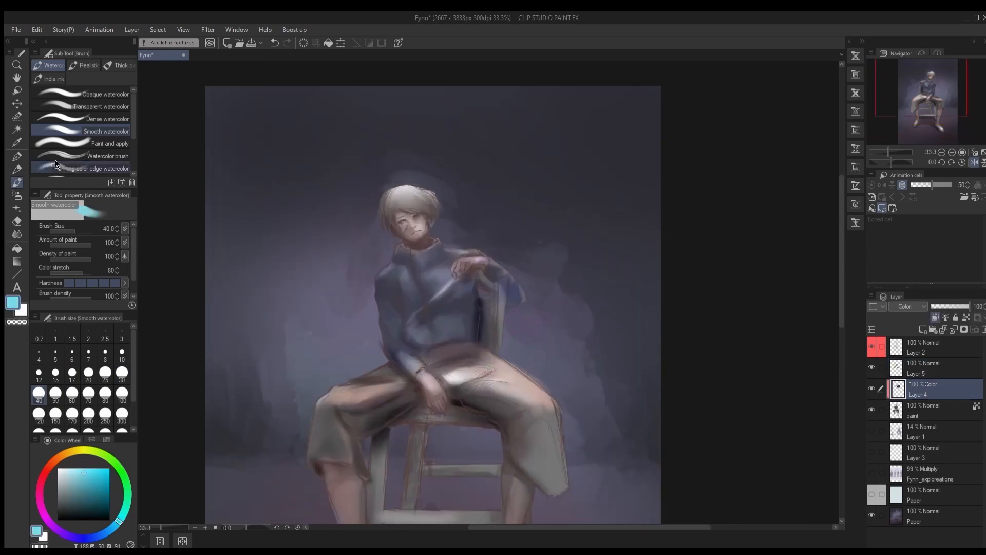
pyautogui.click(17, 196)
pyautogui.moveTo(388, 221)
pyautogui.mouseDown()
pyautogui.moveTo(425, 194)
pyautogui.moveTo(437, 221)
pyautogui.mouseUp()
pyautogui.click(107, 506)
pyautogui.keyDown('alt'); pyautogui.click(411, 201); pyautogui.keyUp('alt')
pyautogui.click(70, 510)
# Step: Clip Layer 5 to the layer below and paint along the hair's outer edge with the sampled colour, adjusting the brush size
pyautogui.click(924, 369)
pyautogui.press('[')
pyautogui.press('[')
pyautogui.press('[')
pyautogui.press('[')
pyautogui.press('[')
pyautogui.press('[')
pyautogui.press('[')
pyautogui.press('[')
pyautogui.press('[')
pyautogui.press('[')
pyautogui.press('[')
pyautogui.press('[')
pyautogui.press('[')
pyautogui.press('[')
pyautogui.scroll(4, 430, 194)
pyautogui.click(935, 317)
pyautogui.press(']')
pyautogui.press(']')
pyautogui.press(']')
pyautogui.press(']')
pyautogui.press(']')
pyautogui.press(']')
pyautogui.press(']')
pyautogui.press(']')
pyautogui.press(']')
pyautogui.moveTo(371, 202); pyautogui.dragTo(365, 241)
pyautogui.press('[')
pyautogui.press('[')
pyautogui.press('[')
pyautogui.press('[')
# Step: Paint hair strands with sampled blues using the Watercolor brush, starting at size 15, and save the file
pyautogui.click(17, 182)
pyautogui.click(82, 155)
pyautogui.keyDown('alt'); pyautogui.click(387, 195); pyautogui.keyUp('alt')
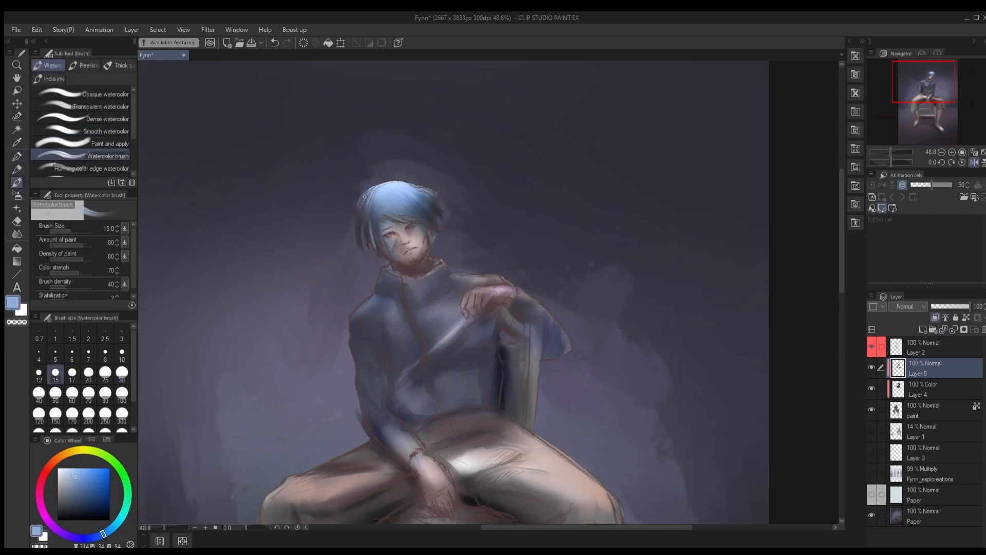
pyautogui.moveTo(365, 197); pyautogui.dragTo(358, 246)
pyautogui.keyDown('alt'); pyautogui.click(430, 208); pyautogui.keyUp('alt')
pyautogui.press(']')
pyautogui.press(']')
pyautogui.press(']')
pyautogui.press(']')
pyautogui.moveTo(397, 188)
pyautogui.mouseDown()
pyautogui.moveTo(423, 208)
pyautogui.moveTo(378, 212)
pyautogui.mouseUp()
pyautogui.keyDown('alt'); pyautogui.click(387, 191); pyautogui.keyUp('alt')
pyautogui.press('p')
pyautogui.hotkey('ctrl', 's')
pyautogui.scroll(-5, 464, 242)
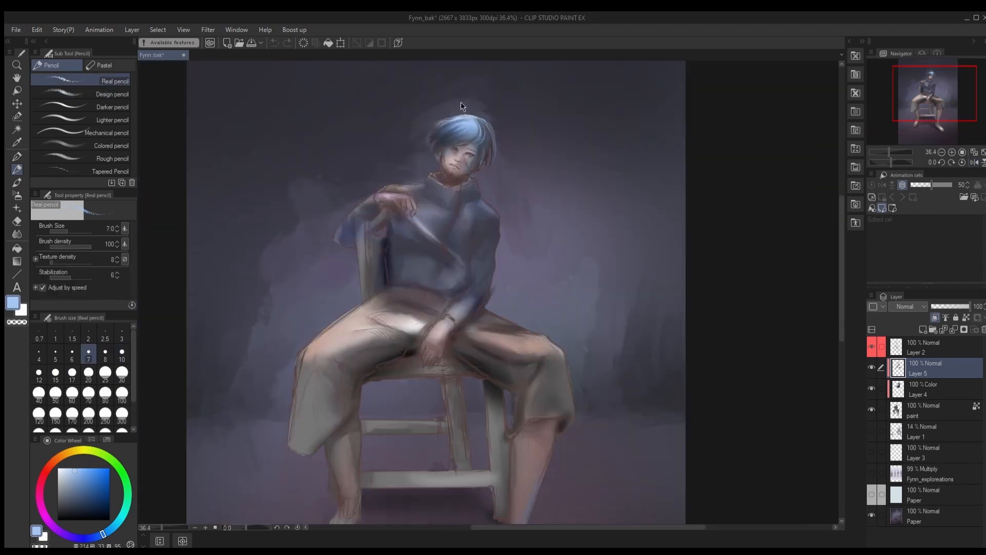
# Step: Neutralise the blue hair tint on Layer 4 by painting white with the Watercolor brush at size 100
pyautogui.press('b')
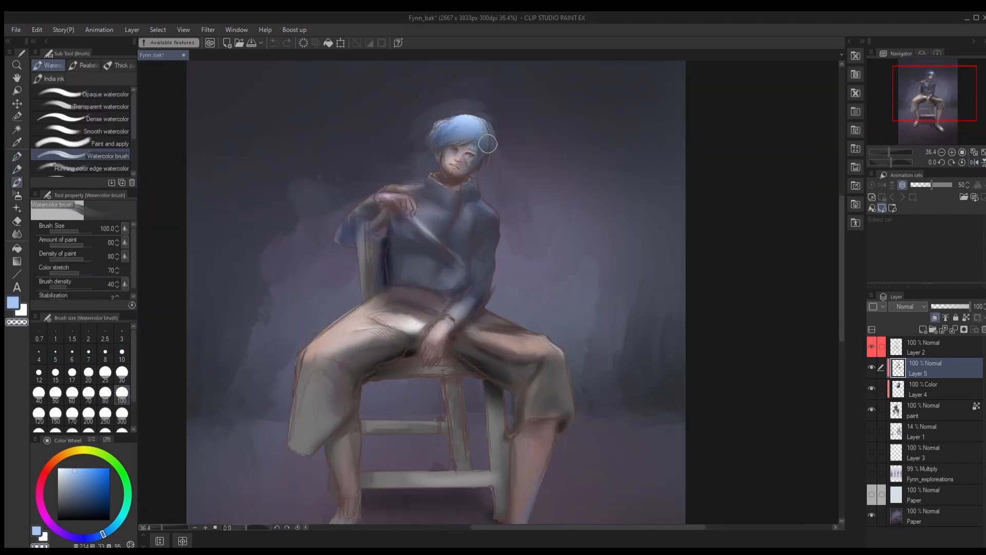
pyautogui.click(918, 388)
pyautogui.click(58, 468)
pyautogui.moveTo(445, 132); pyautogui.dragTo(468, 131)
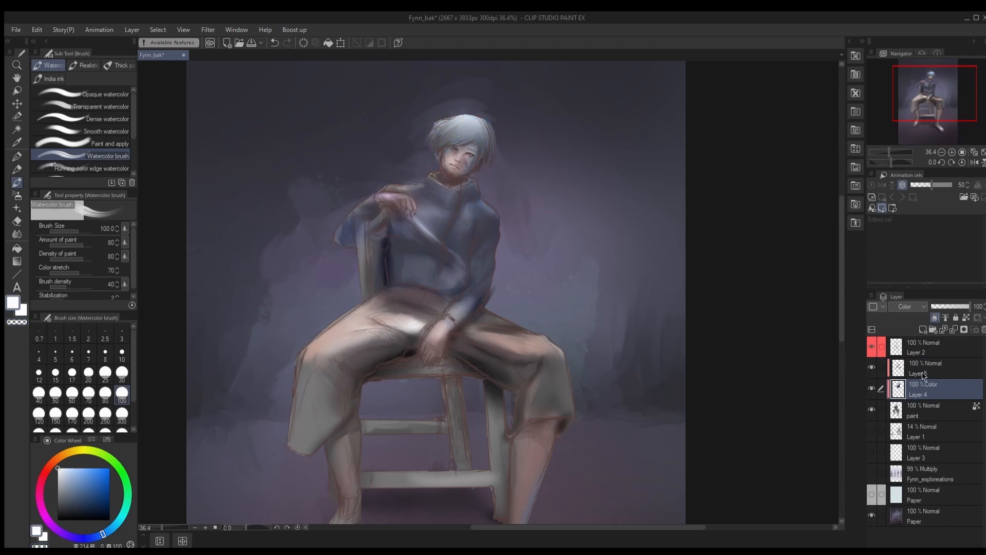
# Step: Recolour the hair's sketch lines on Layer 2 in pale cream with the Watercolor brush at size 17
pyautogui.click(922, 373)
pyautogui.scroll(2, 461, 217)
pyautogui.moveTo(461, 217); pyautogui.dragTo(453, 278)
pyautogui.click(71, 451)
pyautogui.click(64, 469)
pyautogui.press('[')
pyautogui.press('[')
pyautogui.press('[')
pyautogui.press('[')
pyautogui.press('[')
pyautogui.press('[')
pyautogui.press('[')
pyautogui.press('[')
pyautogui.press('[')
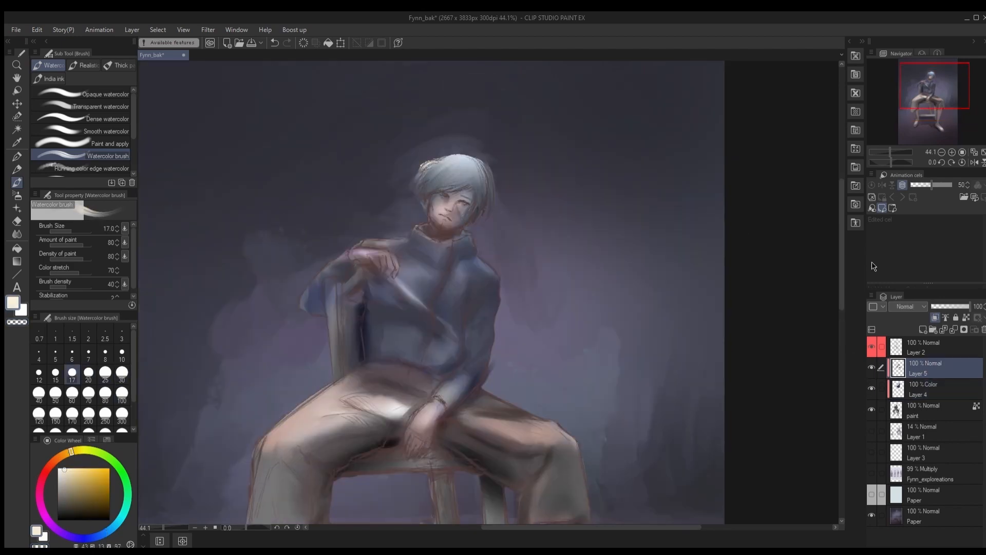
pyautogui.click(919, 348)
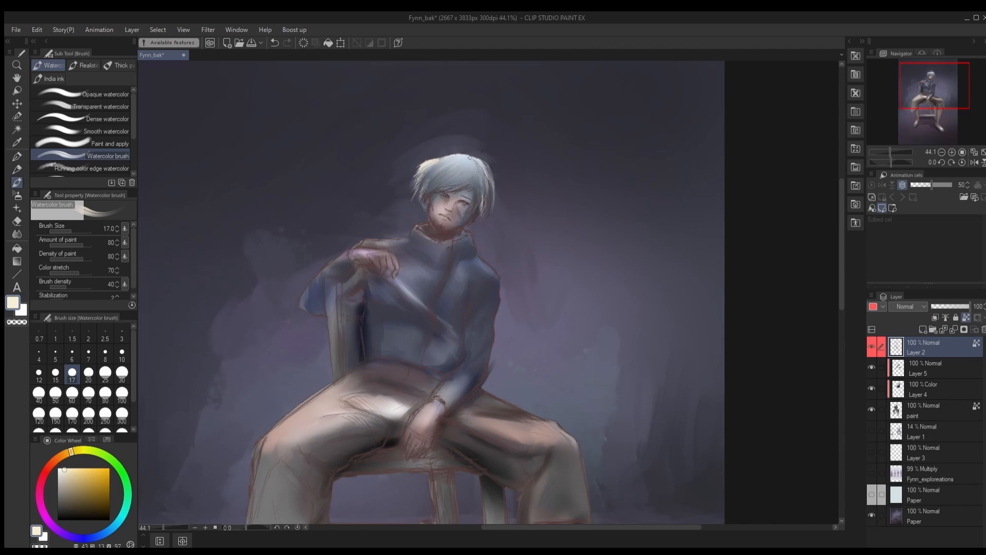
# Step: Unlock Layer 2's transparent pixels and paint loose pale cream hair strands with the Watercolor brush, varying its size down to 6
pyautogui.click(965, 318)
pyautogui.press('[')
pyautogui.press(']')
pyautogui.press(']')
pyautogui.press(']')
pyautogui.moveTo(482, 160)
pyautogui.mouseDown()
pyautogui.moveTo(493, 205)
pyautogui.moveTo(448, 177)
pyautogui.moveTo(419, 189)
pyautogui.moveTo(454, 177)
pyautogui.moveTo(405, 190)
pyautogui.moveTo(479, 182)
pyautogui.mouseUp()
pyautogui.press('[')
pyautogui.press('[')
pyautogui.press('[')
pyautogui.press('[')
pyautogui.press('[')
pyautogui.press(']')
pyautogui.press(']')
pyautogui.press(']')
pyautogui.press(']')
pyautogui.press(']')
pyautogui.press(']')
pyautogui.press('[')
pyautogui.press('[')
pyautogui.press('[')
pyautogui.press('[')
pyautogui.press('[')
pyautogui.press('[')
pyautogui.press(']')
pyautogui.press(']')
pyautogui.press(']')
pyautogui.press(']')
pyautogui.press('[')
pyautogui.press('[')
pyautogui.press('[')
pyautogui.press(']')
pyautogui.press(']')
pyautogui.press('[')
pyautogui.press('[')
pyautogui.press('[')
pyautogui.press('[')
pyautogui.moveTo(413, 190); pyautogui.dragTo(421, 207)
pyautogui.press('[')
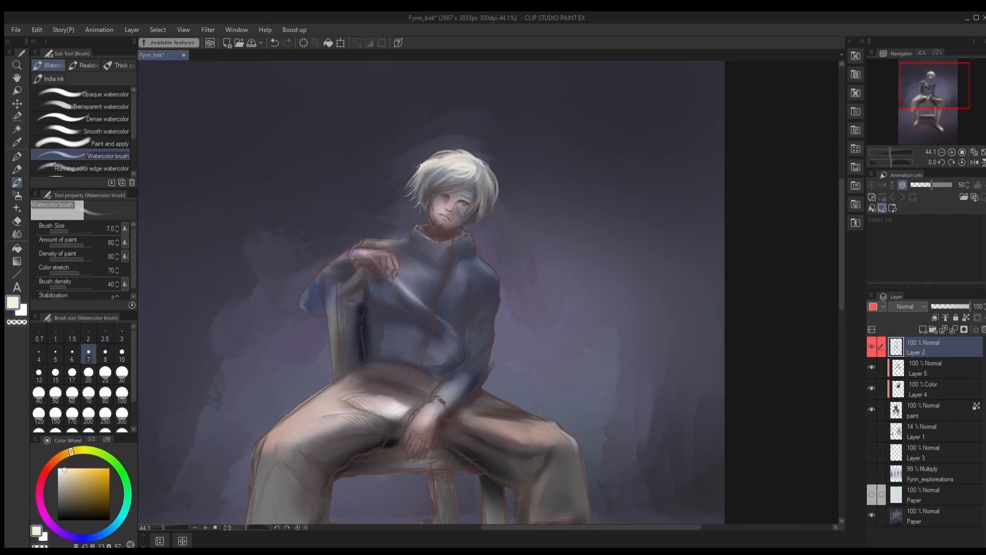
pyautogui.press('[')
pyautogui.press('[')
pyautogui.press(']')
pyautogui.scroll(-3, 498, 234)
pyautogui.scroll(6, 459, 213)
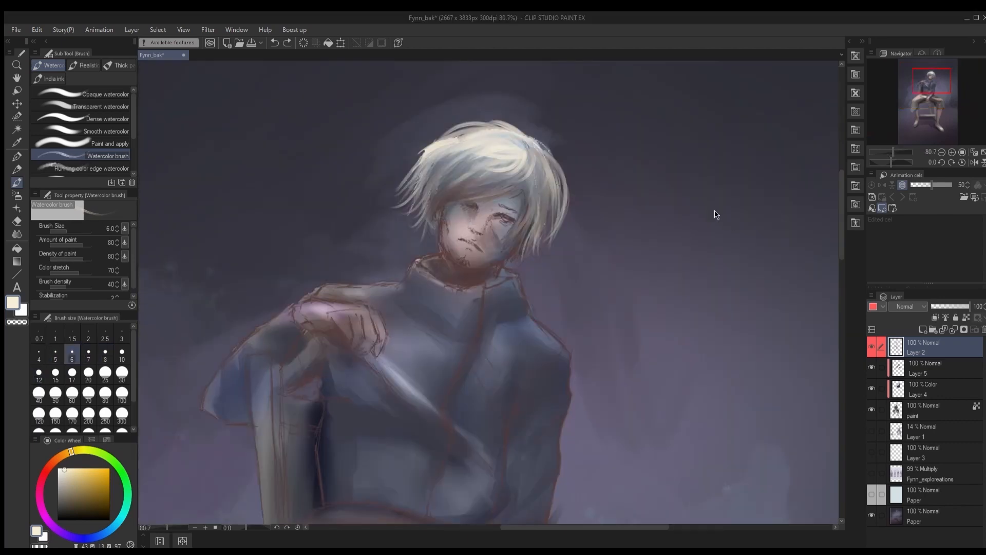
# Step: Lock Layer 2's transparent pixels and recolour the neck and collar sketch lines in sampled dark tones with the Soft airbrush
pyautogui.keyDown('alt'); pyautogui.click(455, 255); pyautogui.keyUp('alt')
pyautogui.press(']')
pyautogui.press(']')
pyautogui.press(']')
pyautogui.press(']')
pyautogui.hotkey('ctrl', 'z')
pyautogui.press('b')
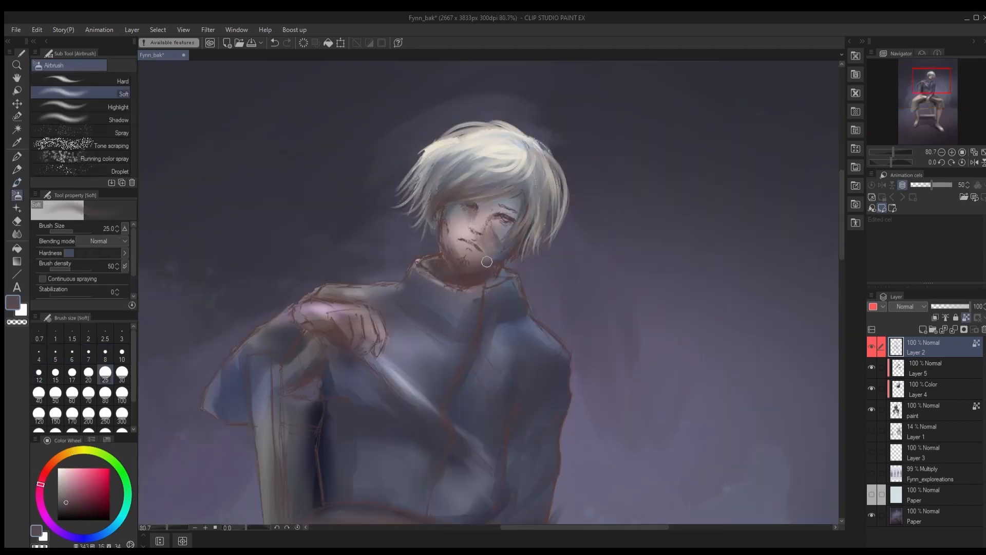
pyautogui.keyDown('alt'); pyautogui.click(411, 278); pyautogui.keyUp('alt')
pyautogui.scroll(-2, 541, 304)
pyautogui.press(']')
pyautogui.press(']')
pyautogui.press(']')
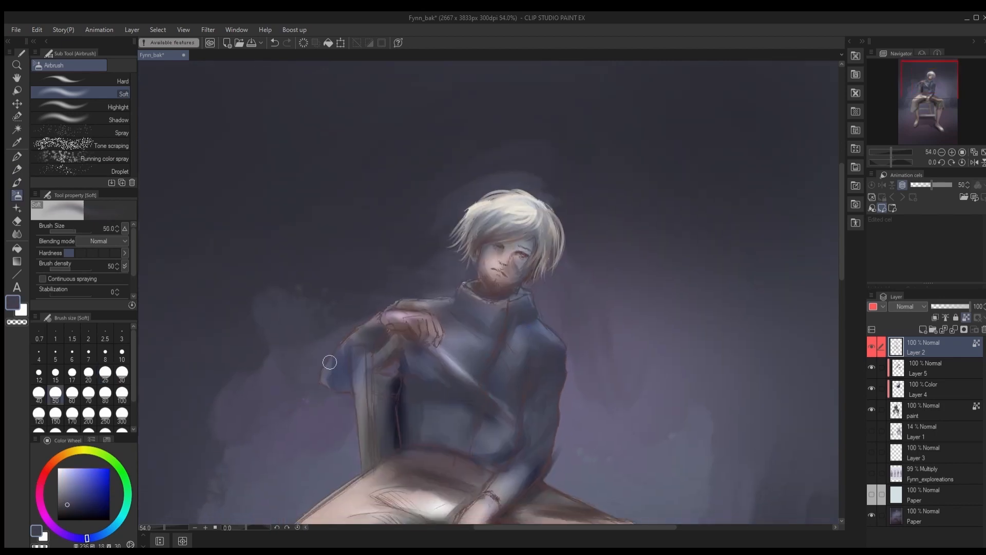
# Step: Recolour the sketch lines of the tunic and sleeve in sampled dark tones with the Soft airbrush at size 60
pyautogui.press(']')
pyautogui.moveTo(411, 493); pyautogui.dragTo(447, 343)
pyautogui.keyDown('alt'); pyautogui.click(462, 403); pyautogui.keyUp('alt')
pyautogui.moveTo(552, 339); pyautogui.dragTo(542, 279)
pyautogui.scroll(-2, 437, 370)
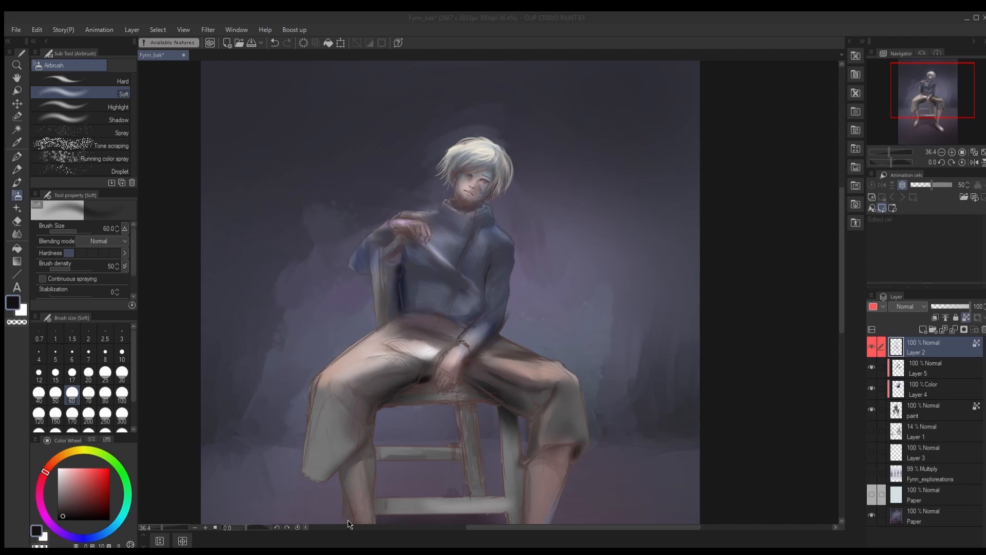
# Step: Recolour the outline of the bent knee and trouser leg in a sampled pale grey with the Soft airbrush
pyautogui.click(391, 197)
pyautogui.keyDown('alt'); pyautogui.click(325, 378); pyautogui.keyUp('alt')
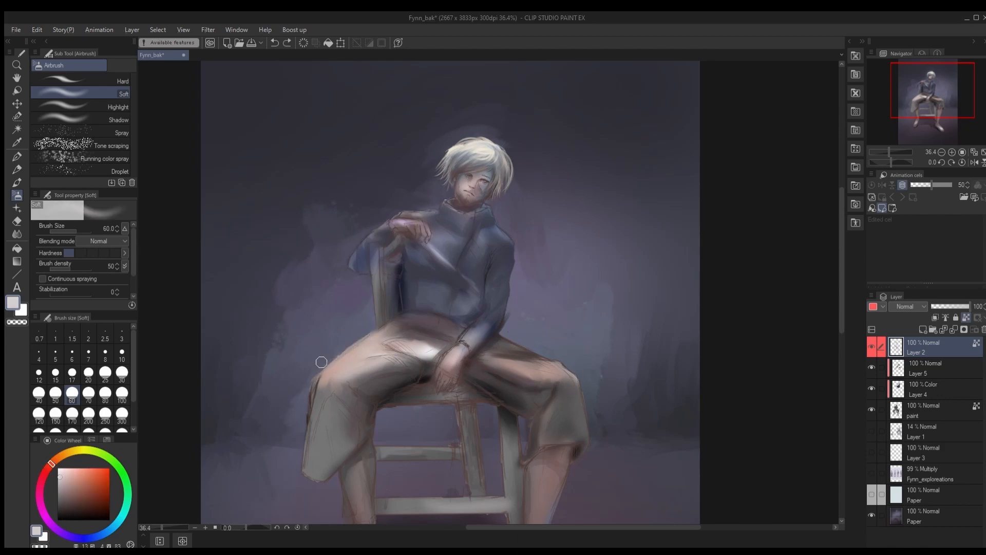
pyautogui.moveTo(324, 362); pyautogui.dragTo(307, 470)
# Step: Unlock Layer 2's transparent pixels and paint the tunic's overlap and sleeve folds in sampled dark blues with the Smooth watercolor brush at size 17
pyautogui.scroll(4, 496, 243)
pyautogui.keyDown('alt'); pyautogui.click(493, 298); pyautogui.keyUp('alt')
pyautogui.click(966, 318)
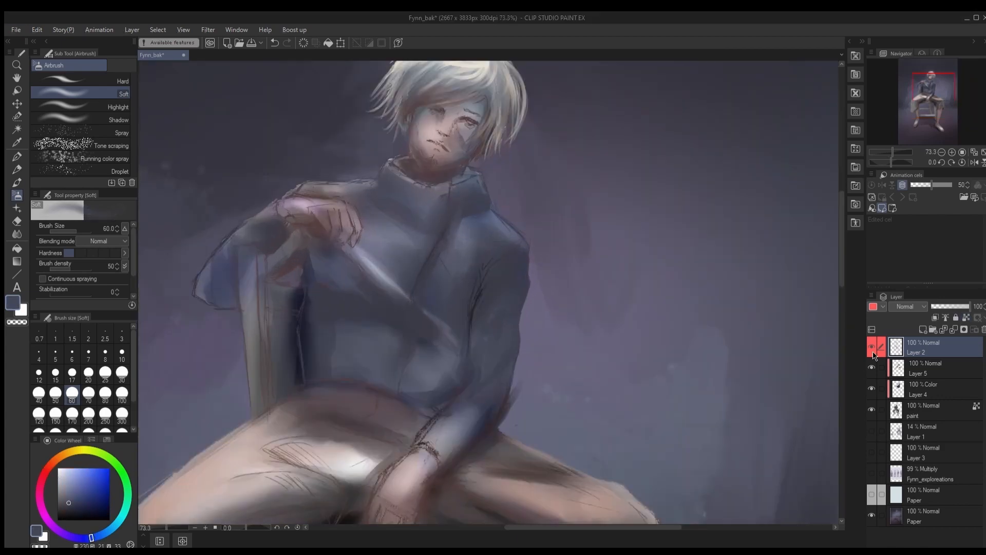
pyautogui.press('[')
pyautogui.press('[')
pyautogui.press('[')
pyautogui.press('[')
pyautogui.press('[')
pyautogui.press('[')
pyautogui.click(17, 183)
pyautogui.click(77, 131)
pyautogui.keyDown('alt'); pyautogui.click(473, 333); pyautogui.keyUp('alt')
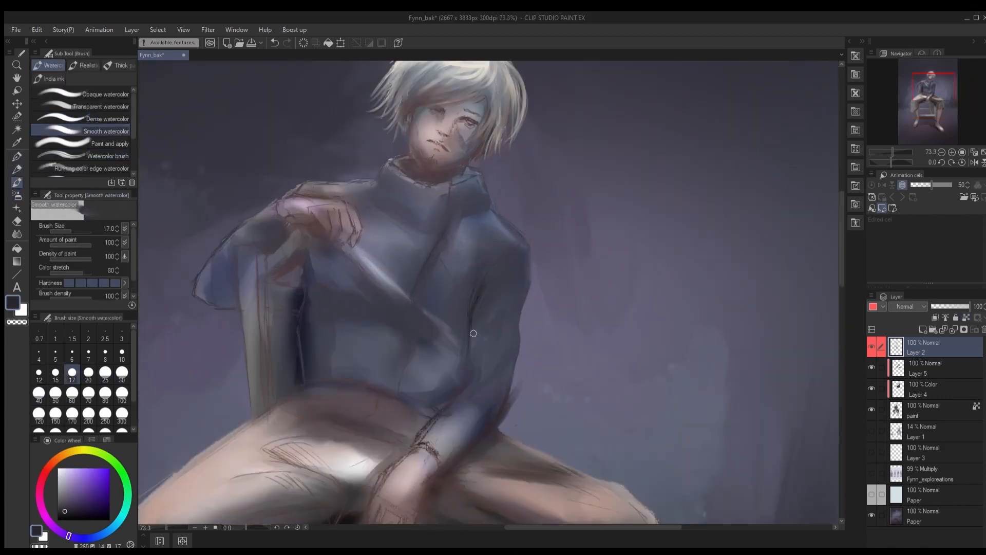
pyautogui.keyDown('alt'); pyautogui.click(453, 271); pyautogui.keyUp('alt')
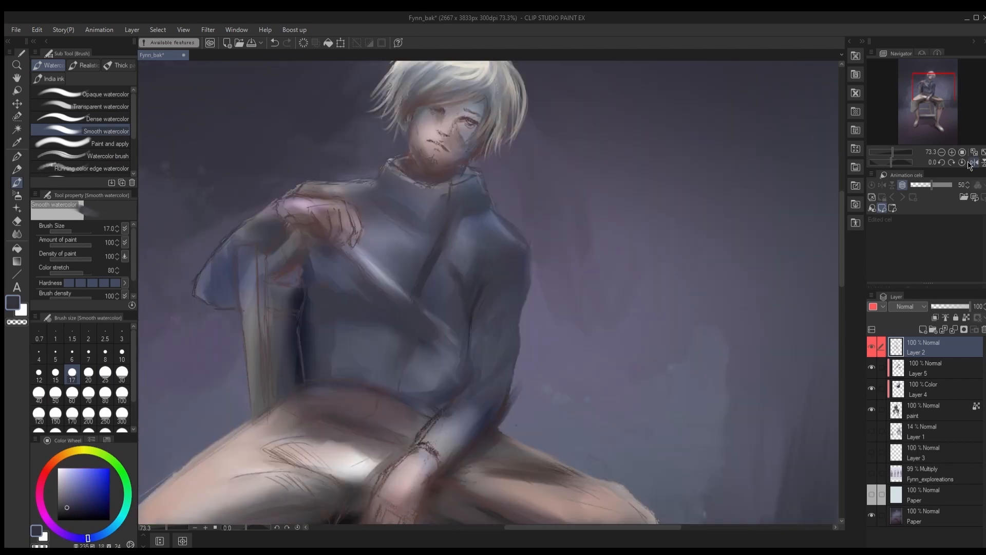
pyautogui.scroll(-4, 727, 149)
pyautogui.scroll(3, 552, 231)
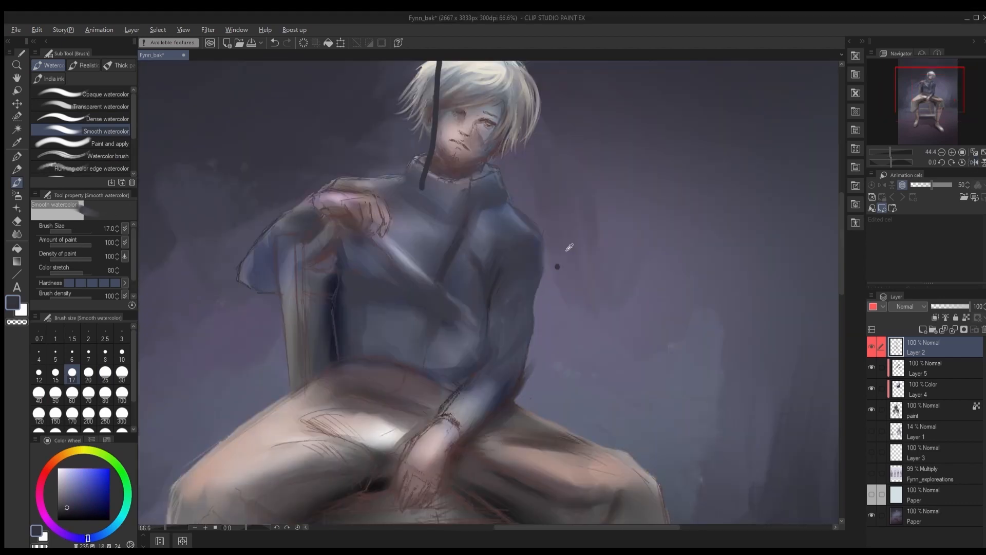
# Step: Try shading the fold between the tunic's chest and sleeve in dark blue with the Smooth watercolor brush at size 40
pyautogui.press(']')
pyautogui.press(']')
pyautogui.press(']')
pyautogui.press('[')
pyautogui.press(']')
pyautogui.press(']')
pyautogui.moveTo(482, 218); pyautogui.dragTo(465, 271)
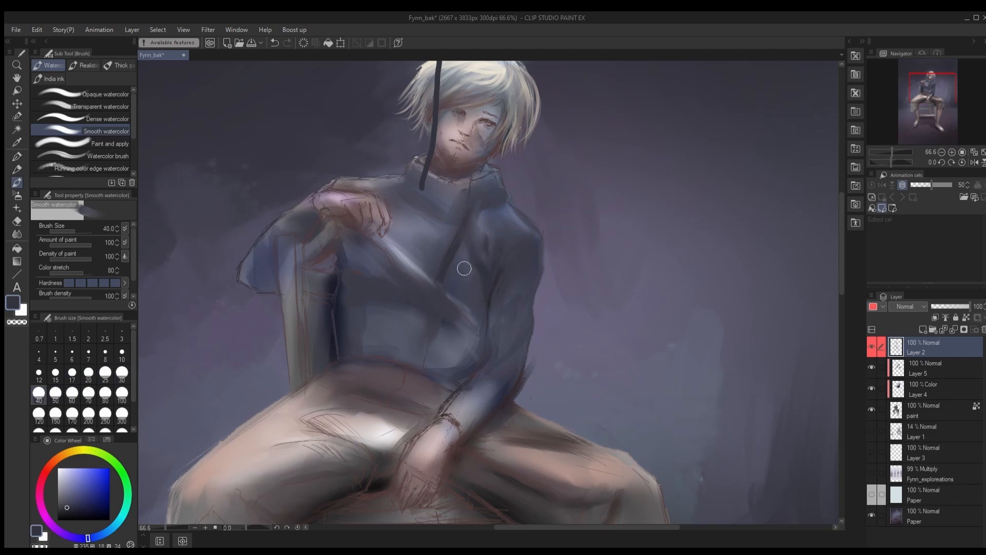
# Step: Try painting the gap beneath the raised hand in a sampled dark blue at brush size 25
pyautogui.keyDown('alt'); pyautogui.click(464, 261); pyautogui.keyUp('alt')
pyautogui.keyDown('alt'); pyautogui.click(336, 282); pyautogui.keyUp('alt')
pyautogui.press('p')
pyautogui.press('b')
pyautogui.press('[')
pyautogui.press('[')
pyautogui.press('[')
pyautogui.press('[')
pyautogui.press('[')
pyautogui.press(']')
pyautogui.press(']')
pyautogui.press(']')
pyautogui.press(']')
pyautogui.press(']')
pyautogui.moveTo(328, 249); pyautogui.dragTo(310, 266)
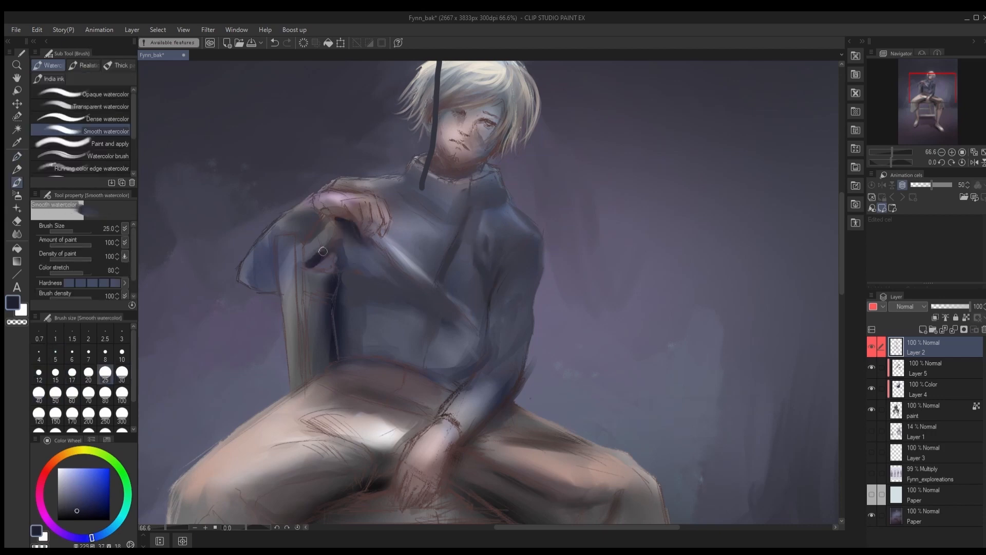
# Step: Try shading the raised arm's sleeve from the wrist to the hanging cuff in dark blue, enlarging the brush to 30
pyautogui.press('[')
pyautogui.press('[')
pyautogui.press('[')
pyautogui.moveTo(321, 224)
pyautogui.mouseDown()
pyautogui.moveTo(308, 260)
pyautogui.moveTo(270, 283)
pyautogui.mouseUp()
pyautogui.press('[')
pyautogui.press('[')
pyautogui.press('[')
pyautogui.press(']')
pyautogui.press(']')
pyautogui.press(']')
pyautogui.press(']')
pyautogui.press(']')
pyautogui.press(']')
pyautogui.moveTo(263, 244); pyautogui.dragTo(255, 280)
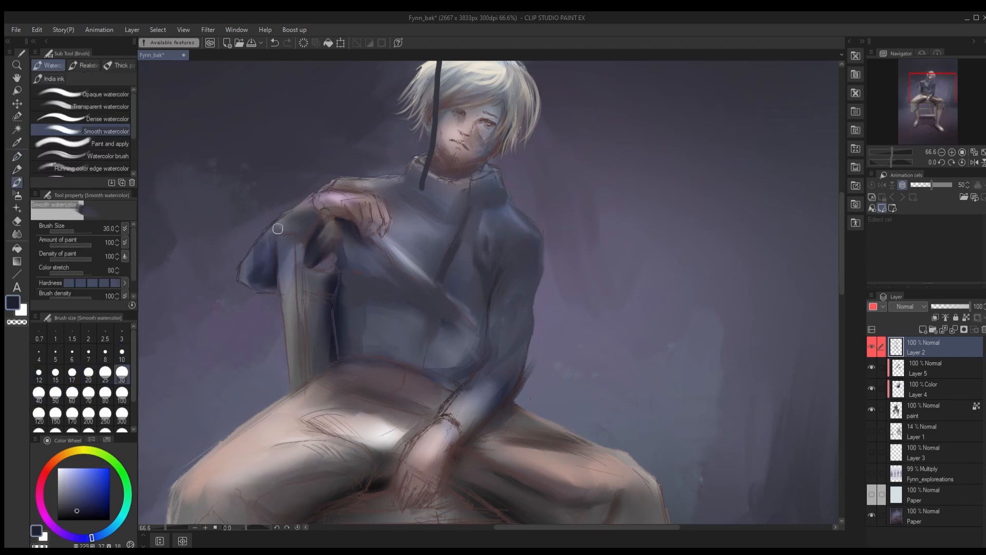
# Step: Try darkening the tunic front beneath the diagonal overlap with sampled dark blue at brush size 40
pyautogui.press('[')
pyautogui.moveTo(395, 286)
pyautogui.mouseDown()
pyautogui.moveTo(448, 323)
pyautogui.moveTo(380, 267)
pyautogui.mouseUp()
pyautogui.press(']')
pyautogui.press(']')
pyautogui.scroll(-1, 351, 256)
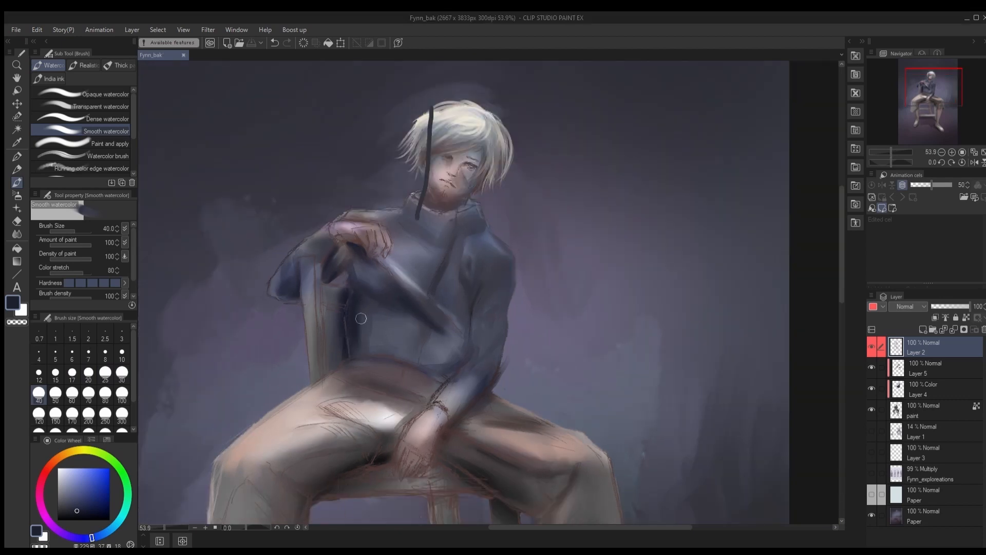
pyautogui.moveTo(386, 293); pyautogui.dragTo(442, 314)
pyautogui.keyDown('alt'); pyautogui.click(442, 303); pyautogui.keyUp('alt')
pyautogui.moveTo(426, 304); pyautogui.dragTo(443, 324)
# Step: Try reworking the diagonal overlap's shadow in sampled dark blues at brush sizes 15 to 17
pyautogui.keyDown('alt'); pyautogui.click(428, 321); pyautogui.keyUp('alt')
pyautogui.press('[')
pyautogui.press('[')
pyautogui.press('[')
pyautogui.press('[')
pyautogui.press('[')
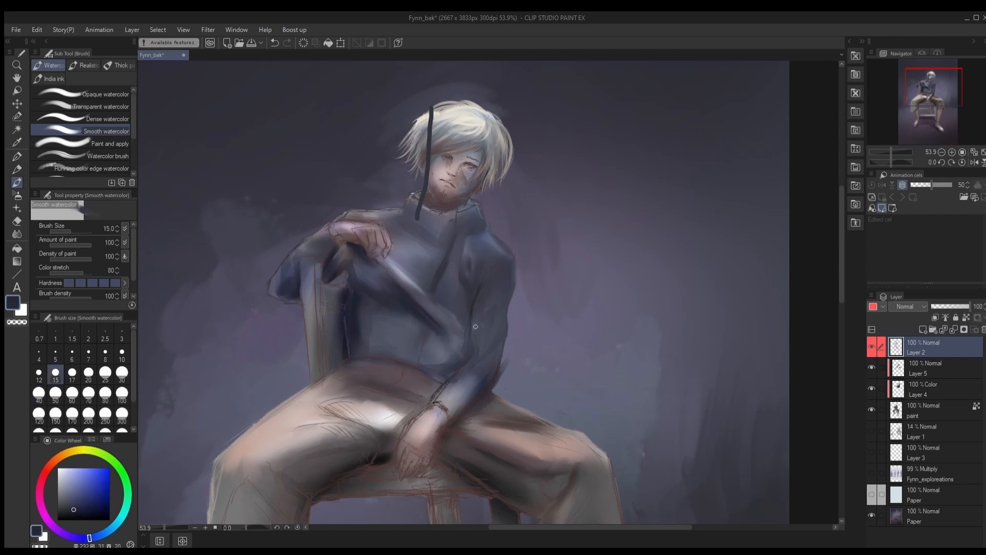
pyautogui.keyDown('alt'); pyautogui.click(381, 308); pyautogui.keyUp('alt')
pyautogui.press('[')
pyautogui.press(']')
pyautogui.press(']')
pyautogui.keyDown('alt'); pyautogui.click(409, 295); pyautogui.keyUp('alt')
pyautogui.keyDown('alt'); pyautogui.click(400, 294); pyautogui.keyUp('alt')
pyautogui.moveTo(398, 287); pyautogui.dragTo(421, 315)
pyautogui.keyDown('alt'); pyautogui.click(424, 310); pyautogui.keyUp('alt')
pyautogui.keyDown('alt'); pyautogui.click(442, 305); pyautogui.keyUp('alt')
pyautogui.scroll(-5, 445, 297)
pyautogui.scroll(4, 421, 303)
pyautogui.keyDown('alt'); pyautogui.click(400, 282); pyautogui.keyUp('alt')
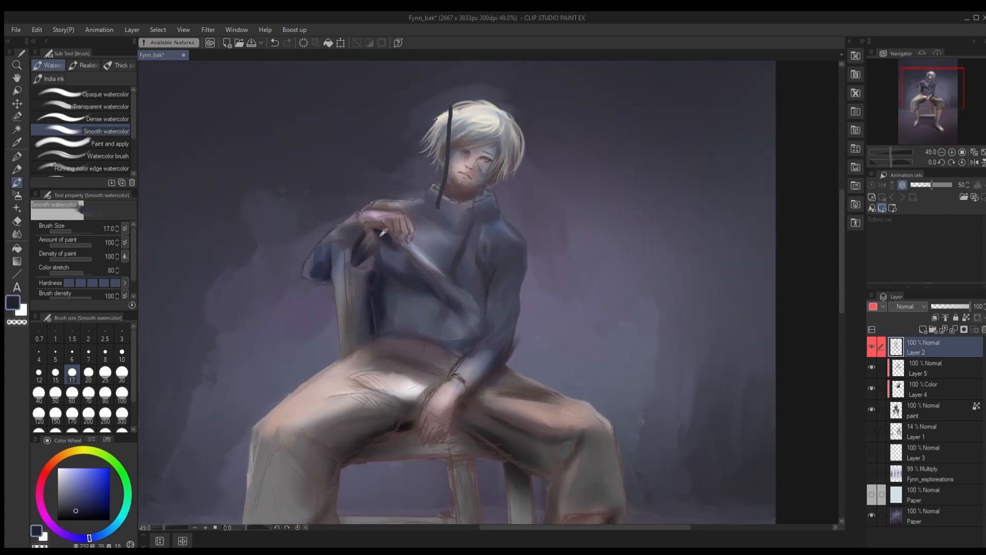
# Step: Try drawing thin dark fold lines on the tunic's chest and waist, reducing the brush to size 6
pyautogui.press('[')
pyautogui.press('[')
pyautogui.press('[')
pyautogui.press('[')
pyautogui.press('[')
pyautogui.moveTo(454, 265); pyautogui.dragTo(458, 248)
pyautogui.press('[')
pyautogui.moveTo(446, 315); pyautogui.dragTo(434, 335)
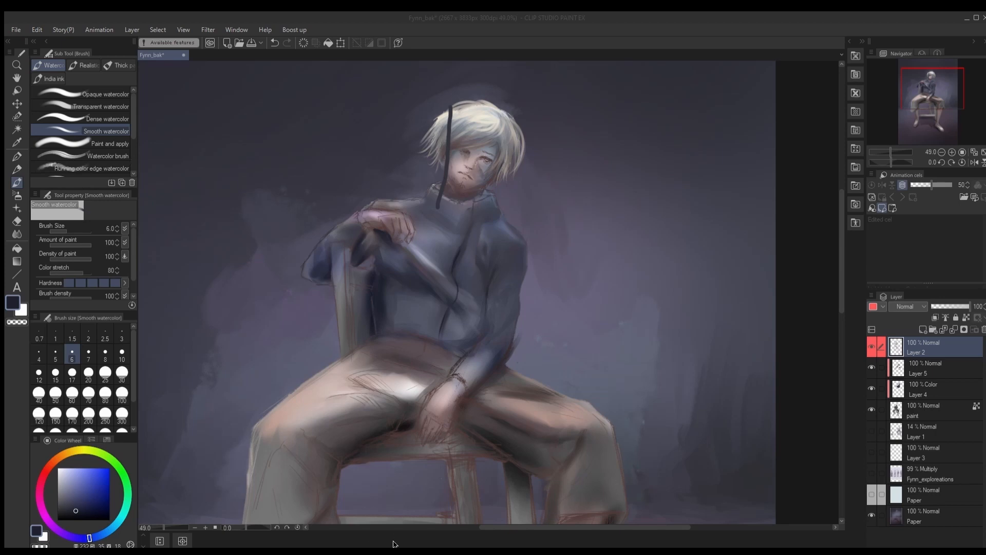
# Step: Undo the recent strokes on the tunic, the raised sleeve and across the face
pyautogui.click(383, 112)
pyautogui.hotkey('ctrl', 'z')
pyautogui.hotkey('ctrl', 'z')
pyautogui.hotkey('ctrl', 'z')
pyautogui.hotkey('ctrl', 'z')
pyautogui.hotkey('ctrl', 'z')
pyautogui.hotkey('ctrl', 'z')
pyautogui.hotkey('ctrl', 'z')
pyautogui.hotkey('ctrl', 'z')
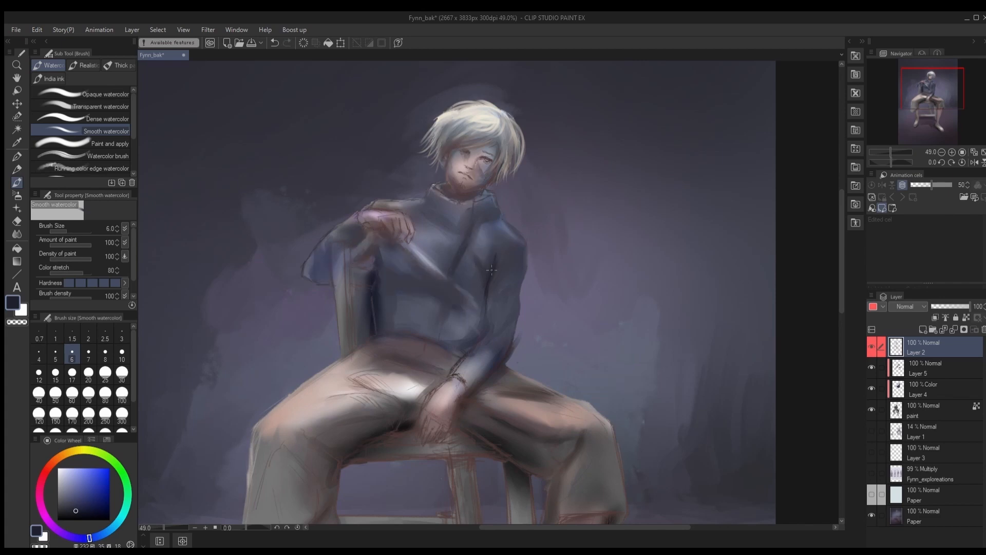
# Step: Hatch the shadows of the diagonal overlap and sleeve crease in dark blue with the Dense watercolor brush at size 8
pyautogui.click(85, 119)
pyautogui.press('[')
pyautogui.press('[')
pyautogui.press('[')
pyautogui.press('[')
pyautogui.press('[')
pyautogui.press('[')
pyautogui.press('[')
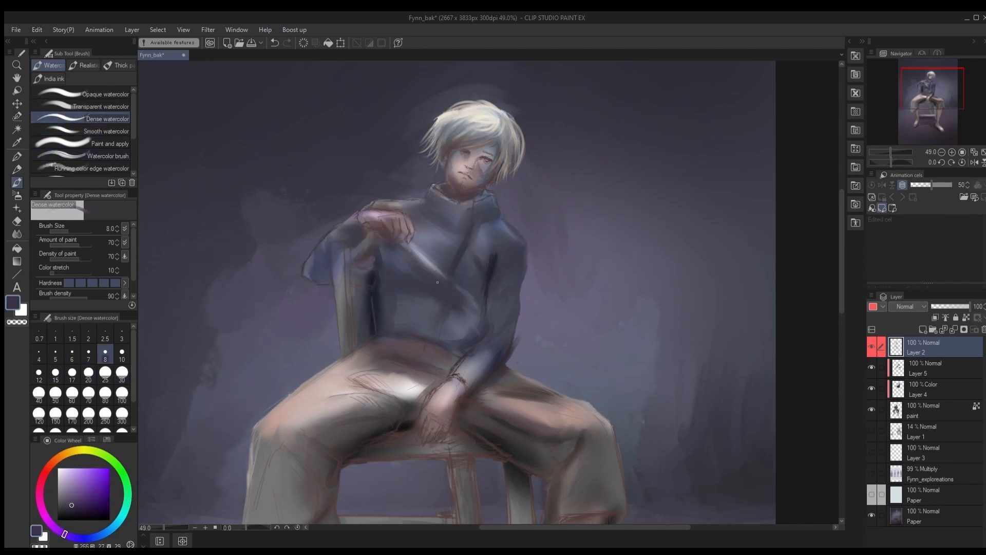
pyautogui.keyDown('alt'); pyautogui.click(378, 331); pyautogui.keyUp('alt')
pyautogui.click(64, 509)
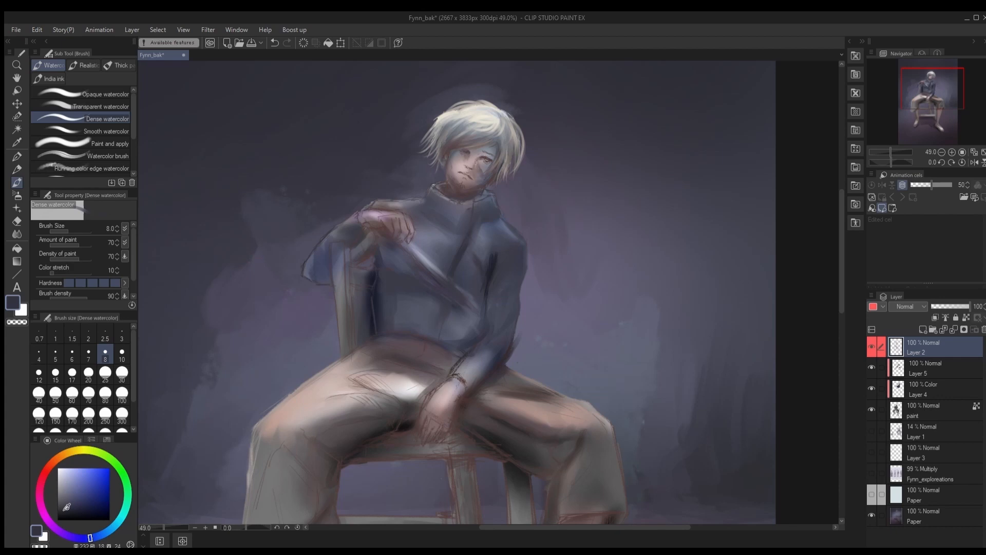
pyautogui.keyDown('alt'); pyautogui.click(463, 304); pyautogui.keyUp('alt')
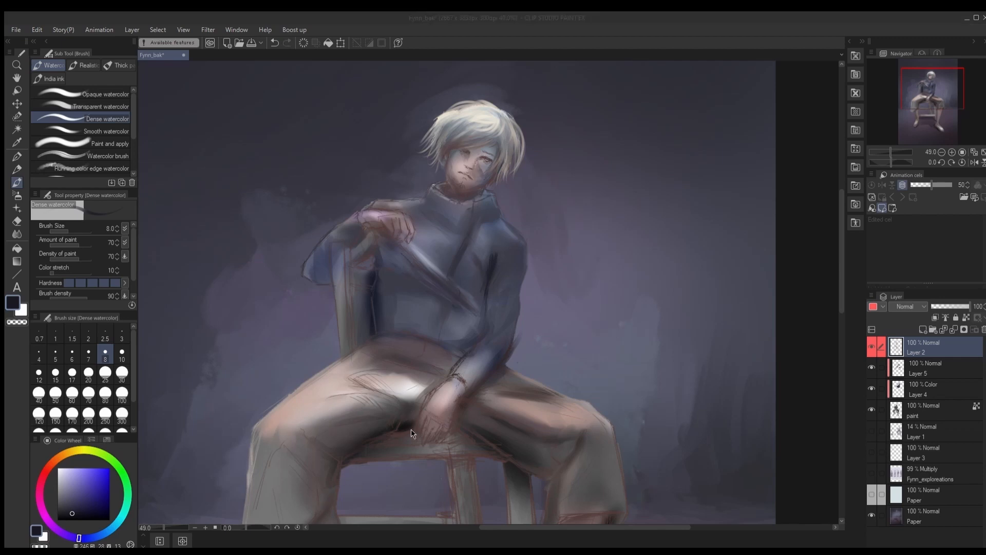
# Step: Fill the gap beneath the raised hand with a near-black shadow using the Smooth watercolor brush at size 10
pyautogui.scroll(4, 448, 263)
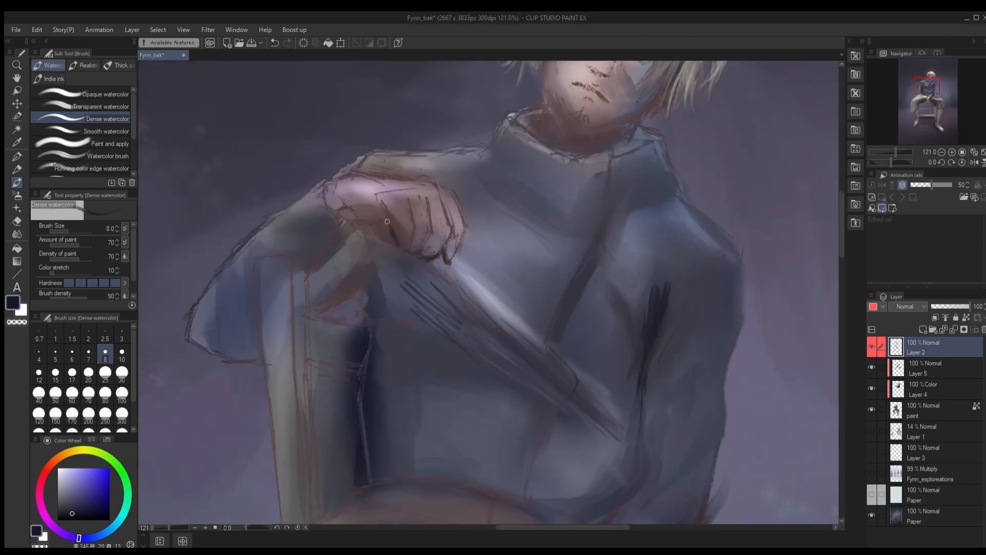
pyautogui.click(106, 131)
pyautogui.moveTo(387, 222)
pyautogui.mouseDown()
pyautogui.moveTo(394, 243)
pyautogui.moveTo(324, 300)
pyautogui.moveTo(376, 258)
pyautogui.mouseUp()
pyautogui.press(']')
pyautogui.press(']')
pyautogui.press(']')
pyautogui.press(']')
pyautogui.press('[')
pyautogui.press('[')
pyautogui.hotkey('alt', 'Tab')
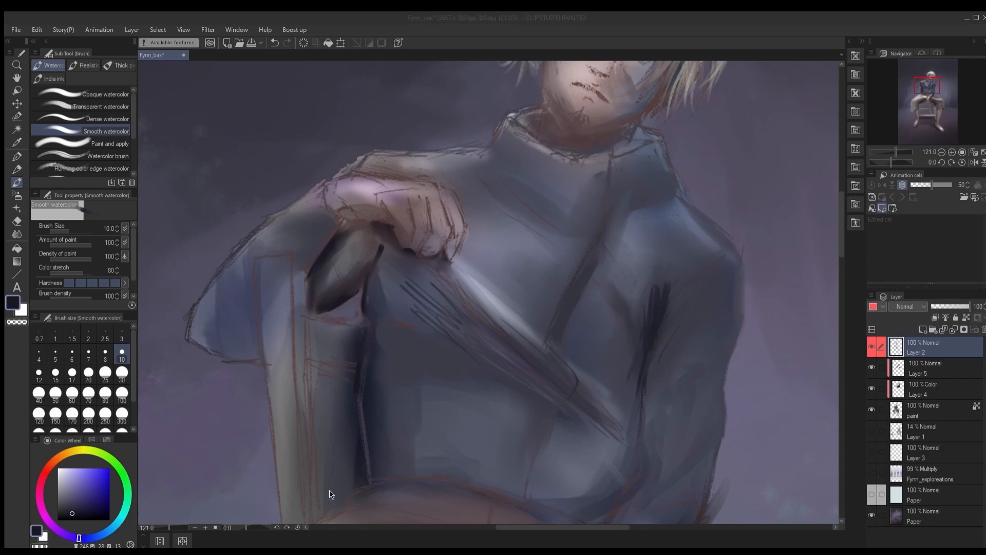
# Step: Blend the hatching below the raised hand into the tunic in a sampled grey-violet at brush size 7
pyautogui.scroll(1, 414, 276)
pyautogui.keyDown('alt'); pyautogui.click(379, 259); pyautogui.keyUp('alt')
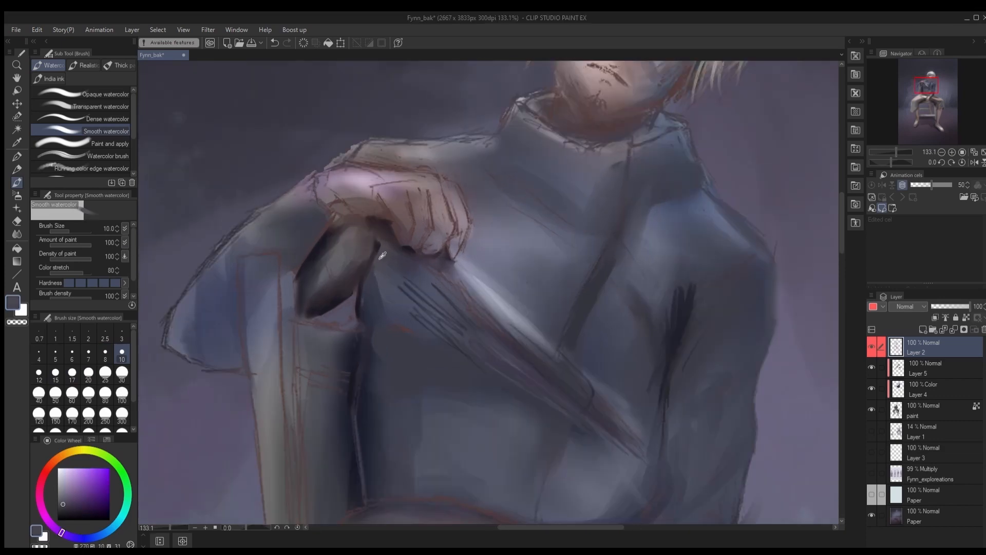
pyautogui.press(']')
pyautogui.press(']')
pyautogui.press('[')
pyautogui.press('[')
pyautogui.press('[')
pyautogui.press('[')
pyautogui.press('[')
pyautogui.press('[')
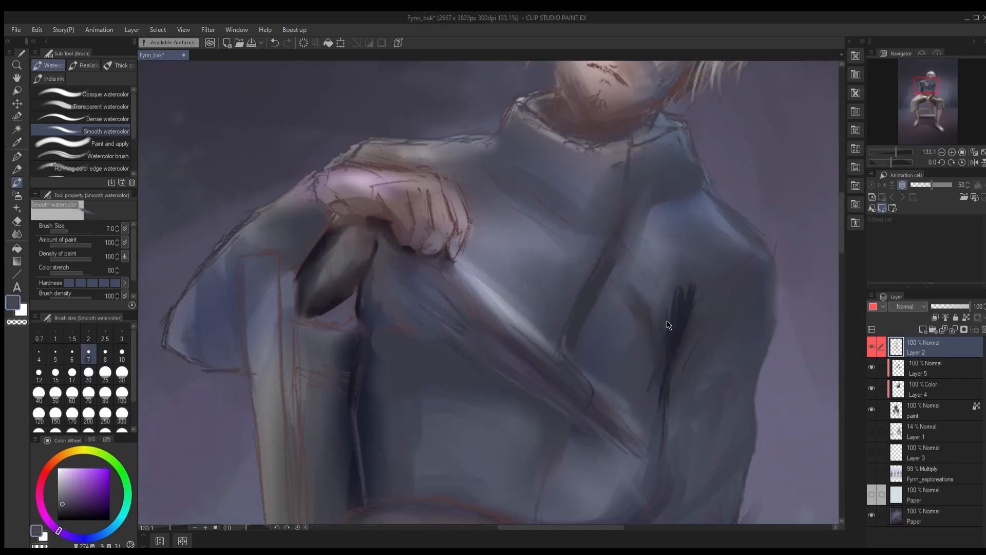
# Step: Define the tunic's seam from the collar down to the diagonal overlap with a sampled dark tone
pyautogui.keyDown('alt'); pyautogui.click(667, 323); pyautogui.keyUp('alt')
pyautogui.press('[')
pyautogui.press('[')
pyautogui.press('[')
pyautogui.press(']')
pyautogui.press(']')
pyautogui.press(']')
pyautogui.press(']')
pyautogui.moveTo(614, 241)
pyautogui.mouseDown()
pyautogui.moveTo(565, 341)
pyautogui.moveTo(547, 330)
pyautogui.mouseUp()
pyautogui.press('[')
pyautogui.press('[')
pyautogui.moveTo(565, 232)
pyautogui.mouseDown()
pyautogui.moveTo(545, 323)
pyautogui.moveTo(544, 237)
pyautogui.mouseUp()
# Step: Smooth the diagonal overlap and surrounding tunic in sampled blue-greys with the Smooth watercolor brush at sizes 5 to 12
pyautogui.press(']')
pyautogui.press(']')
pyautogui.press(']')
pyautogui.press(']')
pyautogui.press('[')
pyautogui.press('[')
pyautogui.press('[')
pyautogui.press('[')
pyautogui.press('[')
pyautogui.keyDown('alt'); pyautogui.click(462, 324); pyautogui.keyUp('alt')
pyautogui.keyDown('alt'); pyautogui.click(486, 325); pyautogui.keyUp('alt')
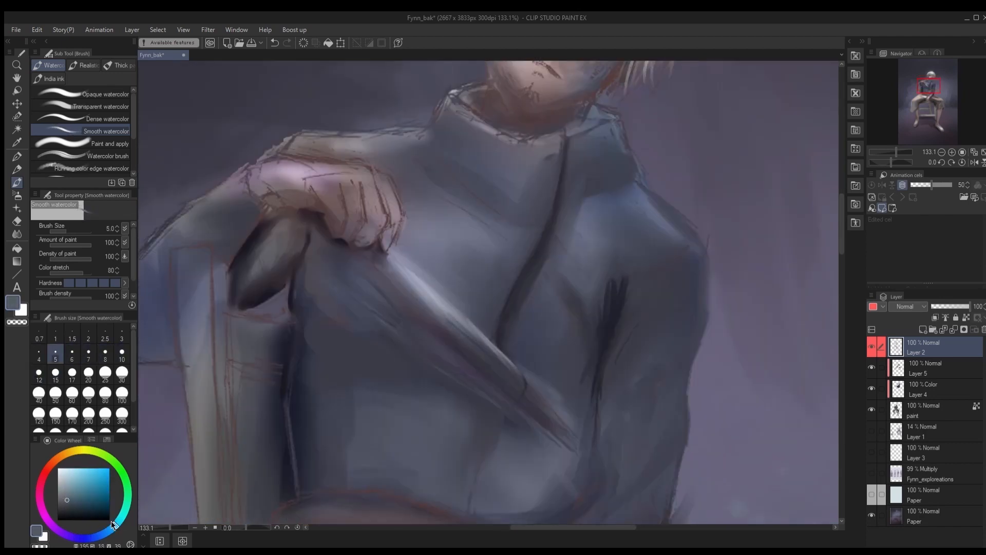
pyautogui.press(']')
pyautogui.press(']')
pyautogui.press(']')
pyautogui.press(']')
pyautogui.press(']')
pyautogui.scroll(-11, 411, 356)
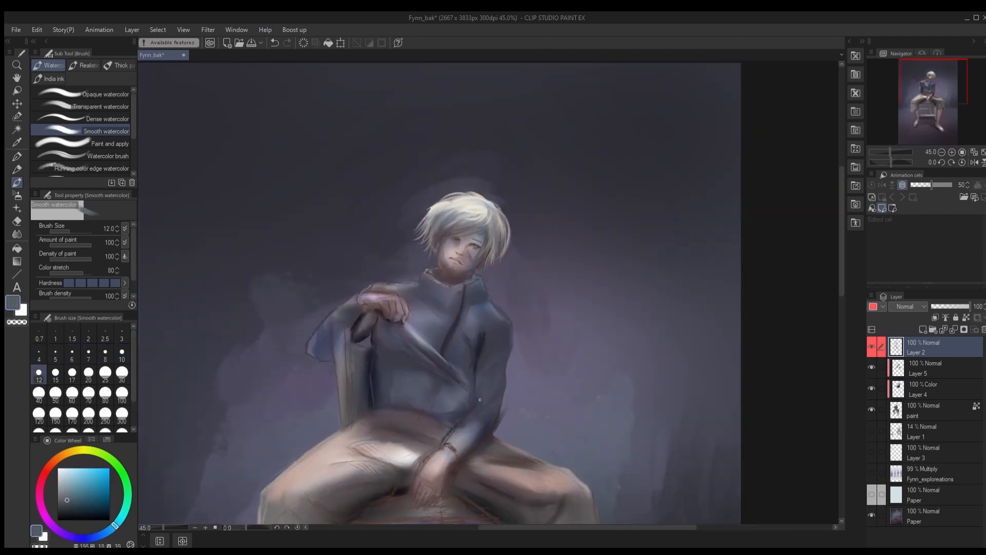
# Step: Touch up the light edge of the tunic's overlap just below the raised hand in a sampled grey-blue
pyautogui.scroll(6, 426, 362)
pyautogui.keyDown('alt'); pyautogui.click(412, 285); pyautogui.keyUp('alt')
pyautogui.press('[')
pyautogui.press('[')
pyautogui.press('[')
pyautogui.moveTo(413, 313); pyautogui.dragTo(422, 311)
pyautogui.press(']')
pyautogui.press(']')
pyautogui.press(']')
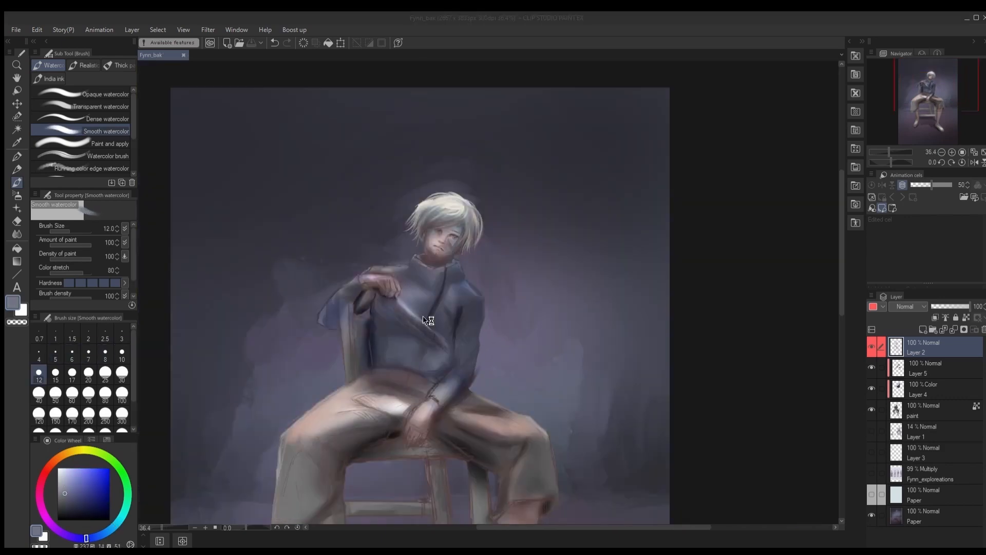
pyautogui.scroll(5, 346, 313)
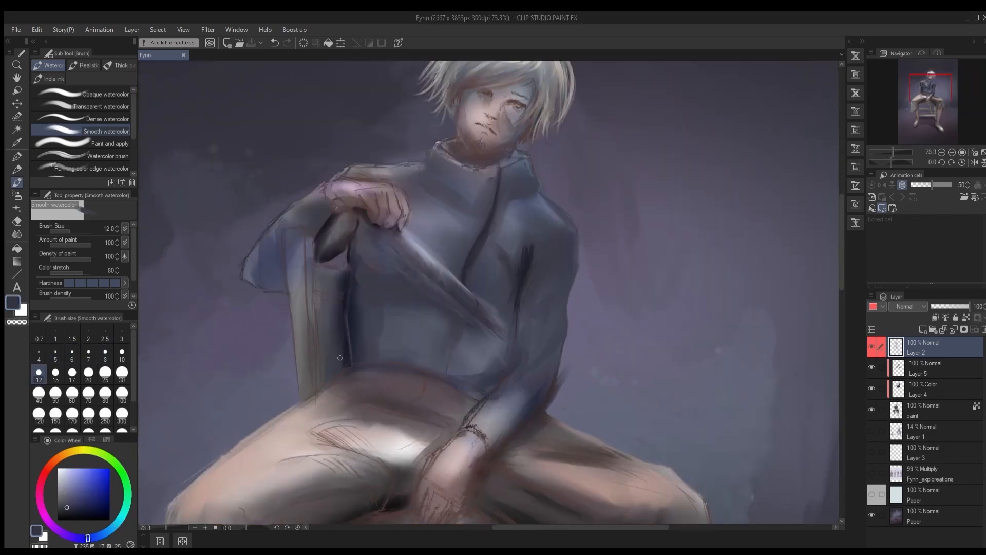
# Step: Paint a dark fold across the tunic's waist beside the chair back in a sampled dark blue with the Smooth watercolor brush
pyautogui.keyDown('alt'); pyautogui.click(347, 313); pyautogui.keyUp('alt')
pyautogui.press(']')
pyautogui.press('[')
pyautogui.press('[')
pyautogui.press('[')
pyautogui.press(']')
pyautogui.press(']')
pyautogui.press(']')
pyautogui.press(']')
pyautogui.press(']')
pyautogui.press(']')
pyautogui.moveTo(354, 326)
pyautogui.mouseDown()
pyautogui.moveTo(354, 362)
pyautogui.moveTo(413, 335)
pyautogui.mouseUp()
pyautogui.press('[')
pyautogui.press('[')
pyautogui.press('[')
pyautogui.press('[')
pyautogui.press('[')
pyautogui.press('[')
pyautogui.press('[')
pyautogui.press(']')
pyautogui.press(']')
pyautogui.press(']')
# Step: Rework the front of the tunic's collar in a sampled blue-grey and undo the last stroke
pyautogui.keyDown('alt'); pyautogui.click(434, 267); pyautogui.keyUp('alt')
pyautogui.scroll(2, 520, 147)
pyautogui.press('[')
pyautogui.press('[')
pyautogui.press('[')
pyautogui.press('[')
pyautogui.press('[')
pyautogui.press(']')
pyautogui.press(']')
pyautogui.press(']')
pyautogui.press(']')
pyautogui.press(']')
pyautogui.press(']')
pyautogui.moveTo(434, 149)
pyautogui.mouseDown()
pyautogui.moveTo(492, 174)
pyautogui.moveTo(484, 208)
pyautogui.mouseUp()
pyautogui.press('[')
pyautogui.press('[')
pyautogui.press('[')
pyautogui.press('[')
pyautogui.press('[')
pyautogui.press('[')
pyautogui.hotkey('ctrl', 'z')
# Step: Soften the dark crease between the tunic's torso and the lowered arm's sleeve in sampled blue-greys at brush size 17 and larger
pyautogui.keyDown('alt'); pyautogui.click(538, 200); pyautogui.keyUp('alt')
pyautogui.press(']')
pyautogui.press(']')
pyautogui.press(']')
pyautogui.press(']')
pyautogui.press(']')
pyautogui.press(']')
pyautogui.press(']')
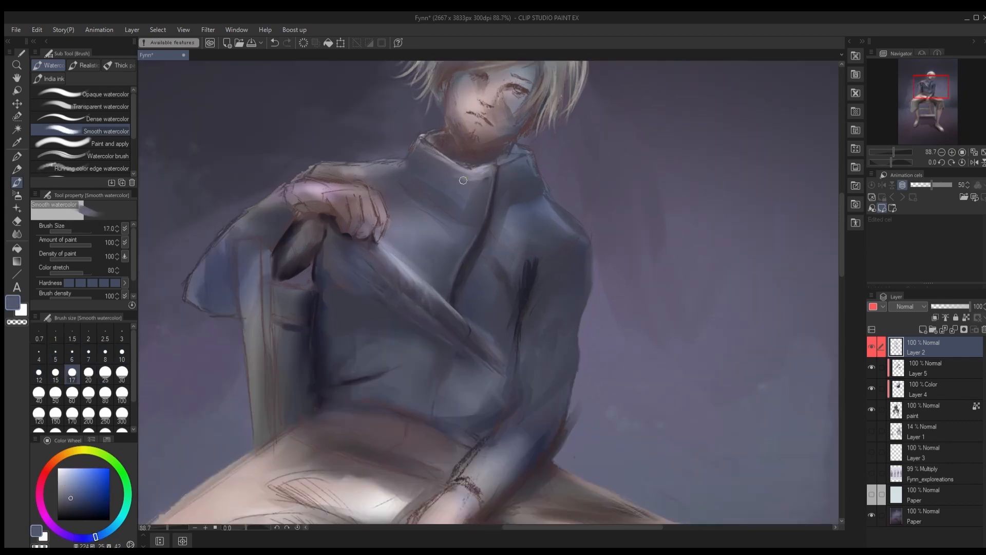
pyautogui.press(']')
pyautogui.keyDown('alt'); pyautogui.click(460, 222); pyautogui.keyUp('alt')
pyautogui.press(']')
pyautogui.press(']')
pyautogui.press(']')
pyautogui.moveTo(534, 272); pyautogui.dragTo(547, 360)
# Step: Paint a thin fold from the lowered arm's armpit across the chest in a sampled near-black blue, and save the painting
pyautogui.keyDown('alt'); pyautogui.click(531, 275); pyautogui.keyUp('alt')
pyautogui.press('[')
pyautogui.press('[')
pyautogui.press('[')
pyautogui.press('[')
pyautogui.press('[')
pyautogui.press('[')
pyautogui.press('[')
pyautogui.press('[')
pyautogui.press('[')
pyautogui.press('[')
pyautogui.press('[')
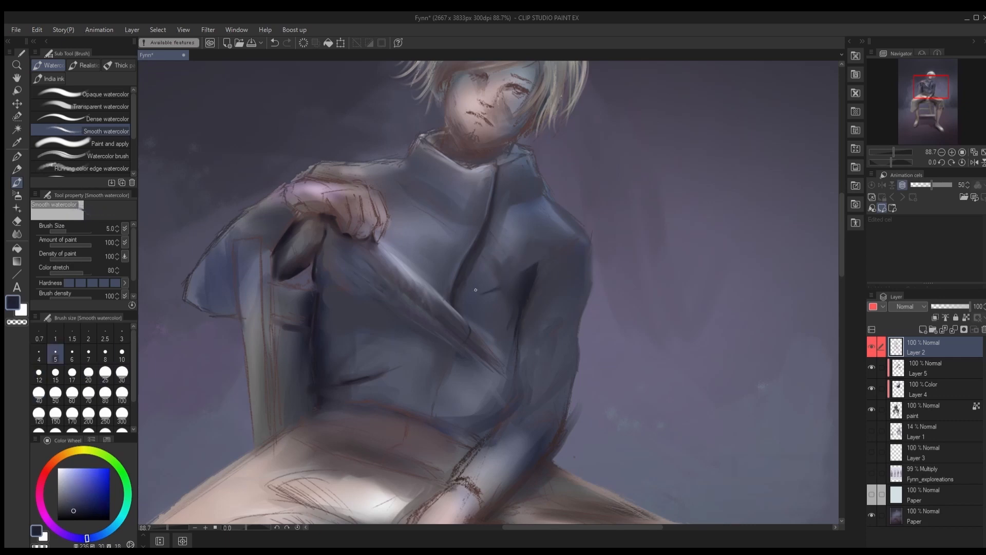
pyautogui.press(']')
pyautogui.press(']')
pyautogui.press(']')
pyautogui.press(']')
pyautogui.press('[')
pyautogui.press('[')
pyautogui.press('[')
pyautogui.press('[')
pyautogui.press('[')
pyautogui.moveTo(532, 279); pyautogui.dragTo(465, 298)
pyautogui.press(']')
pyautogui.press(']')
pyautogui.press(']')
pyautogui.press('[')
pyautogui.press('[')
pyautogui.press(']')
pyautogui.press(']')
pyautogui.press(']')
pyautogui.press(']')
pyautogui.press(']')
pyautogui.press(']')
pyautogui.press(']')
pyautogui.scroll(-9, 507, 327)
pyautogui.hotkey('ctrl', 's')
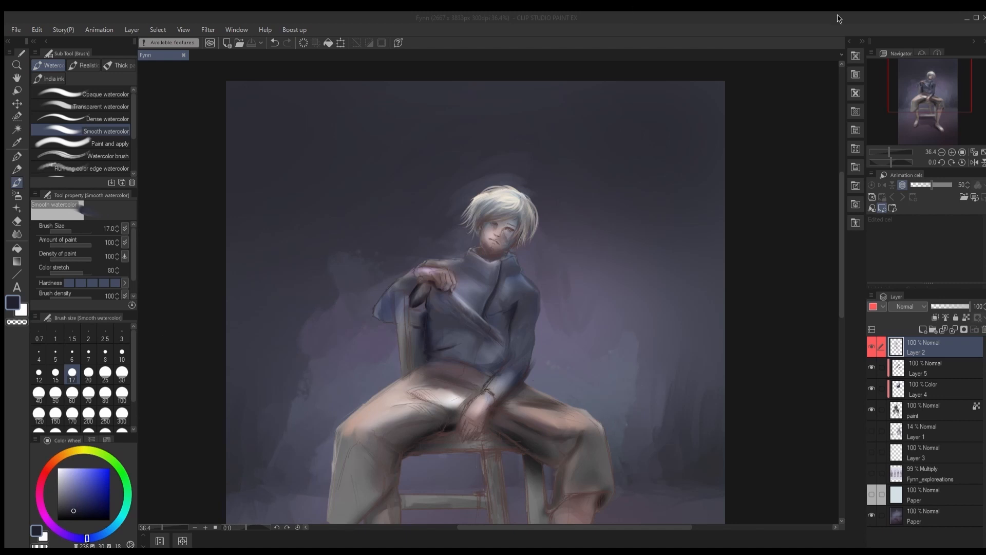
# Step: Add highlights to the collar's outer flap and the adjoining shoulder in a sampled light grey-lilac at brush sizes 6 to 8
pyautogui.scroll(4, 531, 243)
pyautogui.keyDown('alt'); pyautogui.click(500, 234); pyautogui.keyUp('alt')
pyautogui.press('[')
pyautogui.press('[')
pyautogui.press('[')
pyautogui.press('[')
pyautogui.press('[')
pyautogui.press('[')
pyautogui.press('[')
pyautogui.moveTo(502, 265); pyautogui.dragTo(504, 285)
pyautogui.moveTo(509, 263); pyautogui.dragTo(514, 287)
pyautogui.press(']')
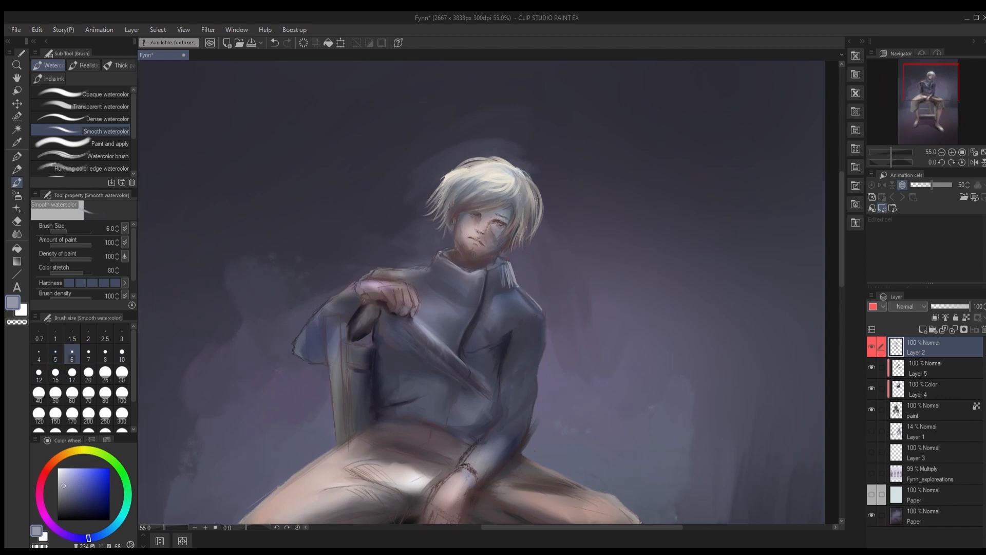
pyautogui.press(']')
pyautogui.press(']')
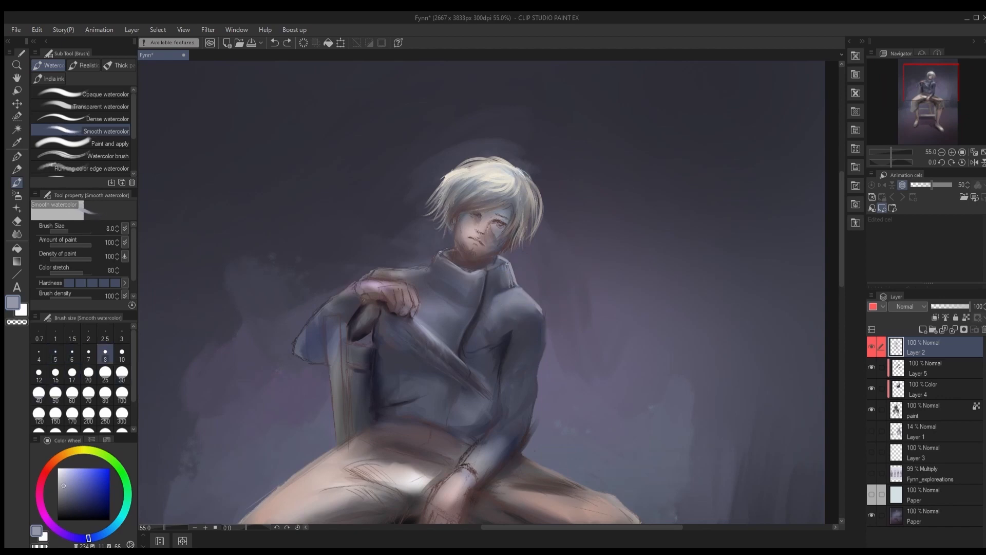
pyautogui.moveTo(521, 308); pyautogui.dragTo(518, 296)
pyautogui.press('[')
pyautogui.press('[')
# Step: Shade the tunic just beneath the collar's folded edge in a sampled dark blue-grey at brush size 12
pyautogui.keyDown('alt'); pyautogui.click(478, 296); pyautogui.keyUp('alt')
pyautogui.press(']')
pyautogui.press(']')
pyautogui.press(']')
pyautogui.press(']')
pyautogui.press(']')
pyautogui.press(']')
pyautogui.press(']')
pyautogui.press(']')
pyautogui.press(']')
pyautogui.press(']')
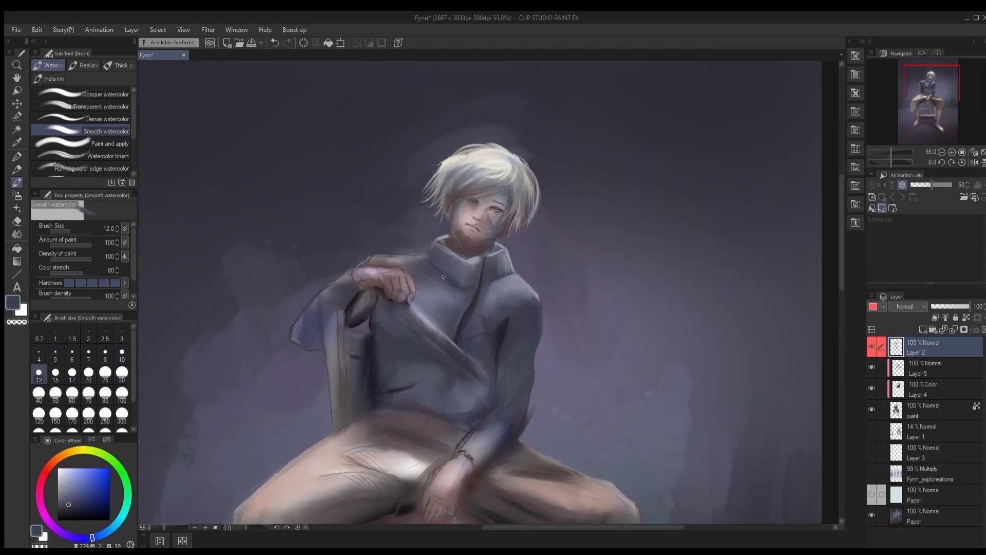
pyautogui.moveTo(428, 278); pyautogui.dragTo(453, 302)
# Step: Blend the raised arm's sleeve, from its hanging edge up to the forearm, in sampled tones with the Watercolor brush
pyautogui.click(95, 156)
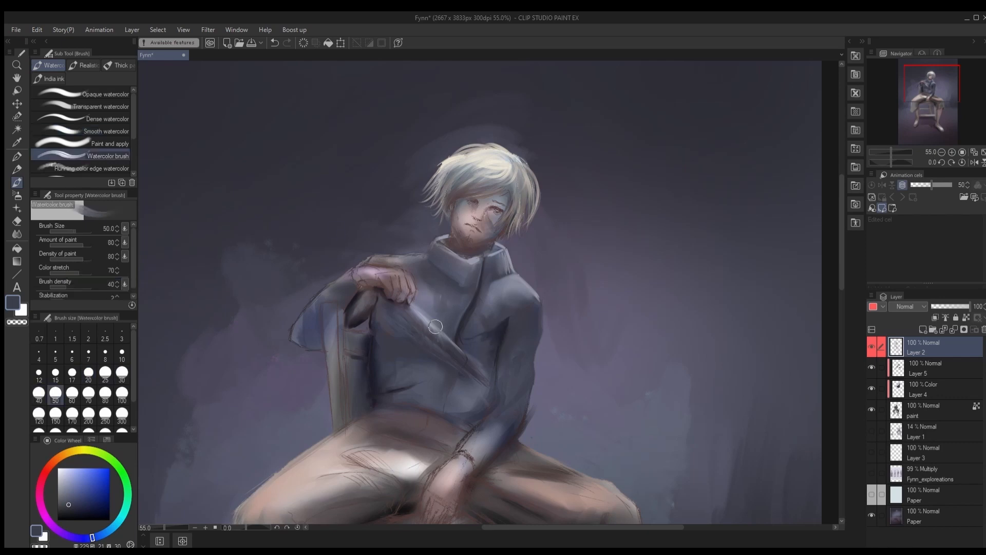
pyautogui.press('[')
pyautogui.press('[')
pyautogui.press('[')
pyautogui.press('[')
pyautogui.press('[')
pyautogui.keyDown('alt'); pyautogui.click(360, 326); pyautogui.keyUp('alt')
pyautogui.press(']')
pyautogui.press(']')
pyautogui.press(']')
pyautogui.moveTo(319, 325)
pyautogui.mouseDown()
pyautogui.moveTo(311, 346)
pyautogui.moveTo(291, 343)
pyautogui.moveTo(294, 334)
pyautogui.mouseUp()
pyautogui.keyDown('alt'); pyautogui.click(334, 286); pyautogui.keyUp('alt')
pyautogui.keyDown('alt'); pyautogui.click(333, 286); pyautogui.keyUp('alt')
pyautogui.moveTo(326, 294); pyautogui.dragTo(346, 276)
# Step: Touch up the transition from sleeve to raised hand in sampled pink-violet tones with the Watercolor brush at size 12
pyautogui.keyDown('alt'); pyautogui.click(351, 277); pyautogui.keyUp('alt')
pyautogui.press('[')
pyautogui.press('[')
pyautogui.press('[')
pyautogui.press('[')
pyautogui.press('[')
pyautogui.press('[')
pyautogui.press('[')
pyautogui.keyDown('alt'); pyautogui.click(355, 277); pyautogui.keyUp('alt')
pyautogui.press(']')
pyautogui.press(']')
pyautogui.keyDown('alt'); pyautogui.click(368, 274); pyautogui.keyUp('alt')
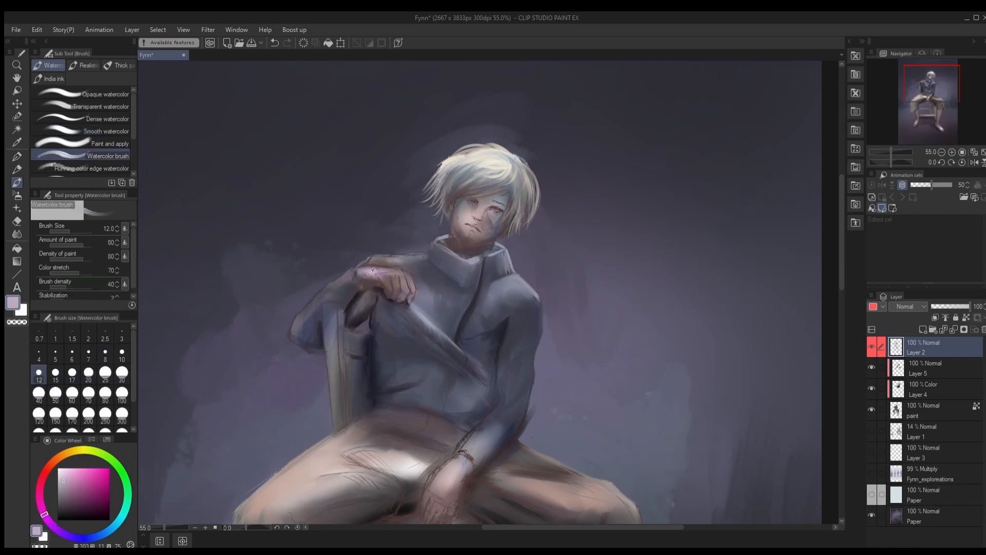
pyautogui.scroll(-3, 410, 297)
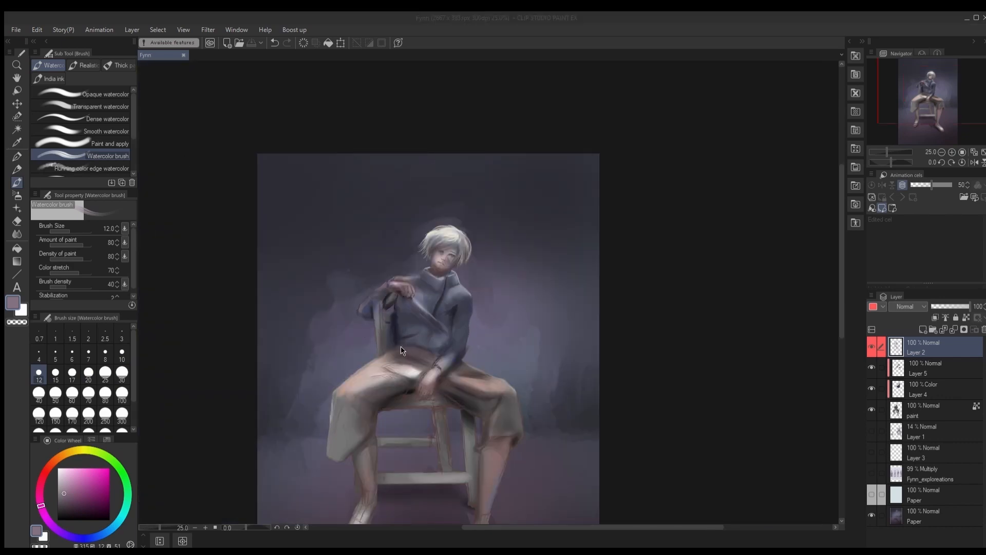
pyautogui.scroll(10, 398, 309)
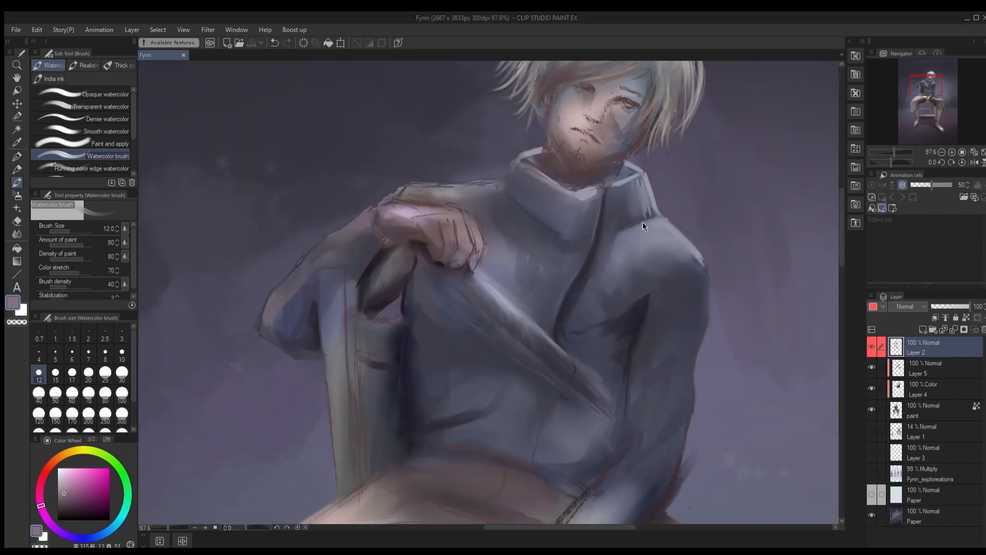
# Step: Blend the shadowed sleeve beneath the raised hand in sampled tones with the Watercolor brush, starting at size 12
pyautogui.keyDown('alt'); pyautogui.click(364, 280); pyautogui.keyUp('alt')
pyautogui.keyDown('alt'); pyautogui.click(374, 257); pyautogui.keyUp('alt')
pyautogui.moveTo(380, 251)
pyautogui.mouseDown()
pyautogui.moveTo(333, 260)
pyautogui.moveTo(359, 268)
pyautogui.moveTo(329, 263)
pyautogui.moveTo(459, 227)
pyautogui.moveTo(350, 258)
pyautogui.moveTo(352, 220)
pyautogui.mouseUp()
pyautogui.keyDown('alt'); pyautogui.click(372, 260); pyautogui.keyUp('alt')
pyautogui.press(']')
pyautogui.press(']')
pyautogui.press(']')
pyautogui.keyDown('alt'); pyautogui.click(329, 283); pyautogui.keyUp('alt')
# Step: Reduce the Watercolor brush to size 6 and save the painting
pyautogui.press('[')
pyautogui.press('[')
pyautogui.press('[')
pyautogui.press('[')
pyautogui.press('[')
pyautogui.press('[')
pyautogui.press('[')
pyautogui.hotkey('ctrl', 's')
pyautogui.scroll(-4, 277, 306)
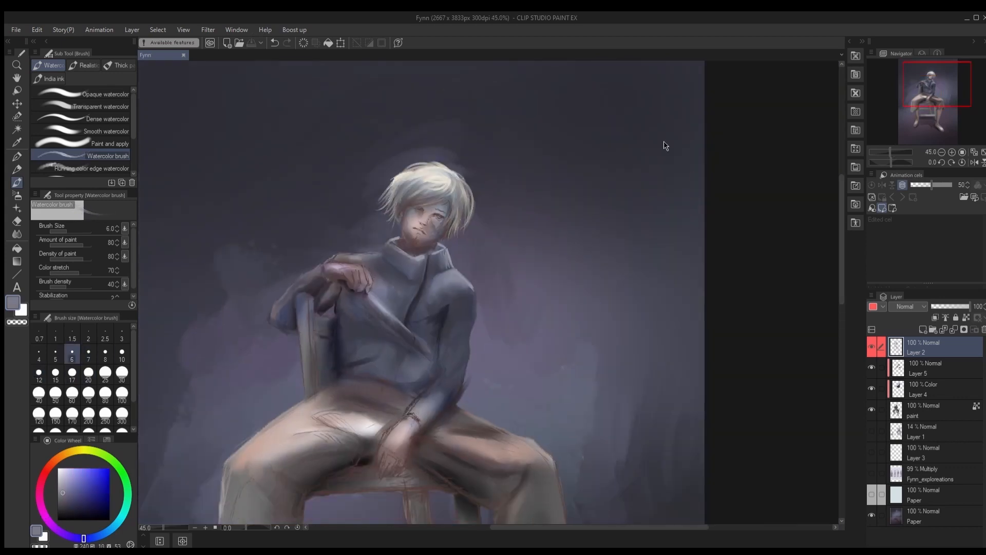
# Step: Refine the lower edge of the bent elbow at brush size 6 and sample a dark blue-violet for shading the sleeve at size 12
pyautogui.scroll(4, 291, 303)
pyautogui.moveTo(245, 346); pyautogui.dragTo(293, 369)
pyautogui.keyDown('alt'); pyautogui.click(257, 374); pyautogui.keyUp('alt')
pyautogui.press(']')
pyautogui.press(']')
pyautogui.press(']')
pyautogui.press(']')
pyautogui.keyDown('alt'); pyautogui.click(278, 298); pyautogui.keyUp('alt')
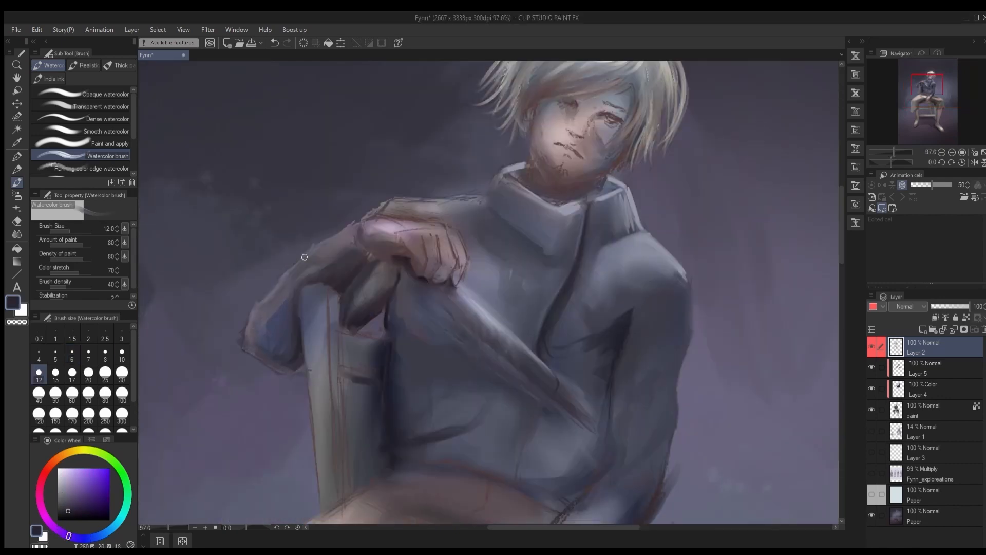
# Step: Highlight the upper edge of the raised forearm's sleeve in a sampled light grey-lilac at brush size 3
pyautogui.scroll(-4, 425, 290)
pyautogui.keyDown('alt'); pyautogui.click(495, 252); pyautogui.keyUp('alt')
pyautogui.scroll(6, 364, 288)
pyautogui.press('p')
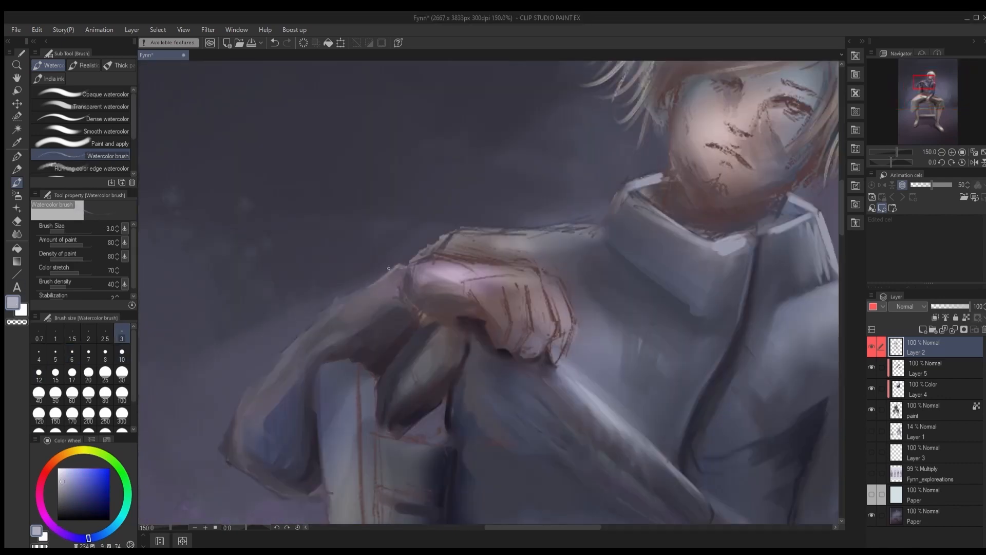
pyautogui.moveTo(393, 268); pyautogui.dragTo(345, 301)
# Step: Smudge the highlight along the forearm's upper edge with the Finger tip blending tool, starting at size 17
pyautogui.press(']')
pyautogui.press(']')
pyautogui.press(']')
pyautogui.click(17, 234)
pyautogui.click(79, 120)
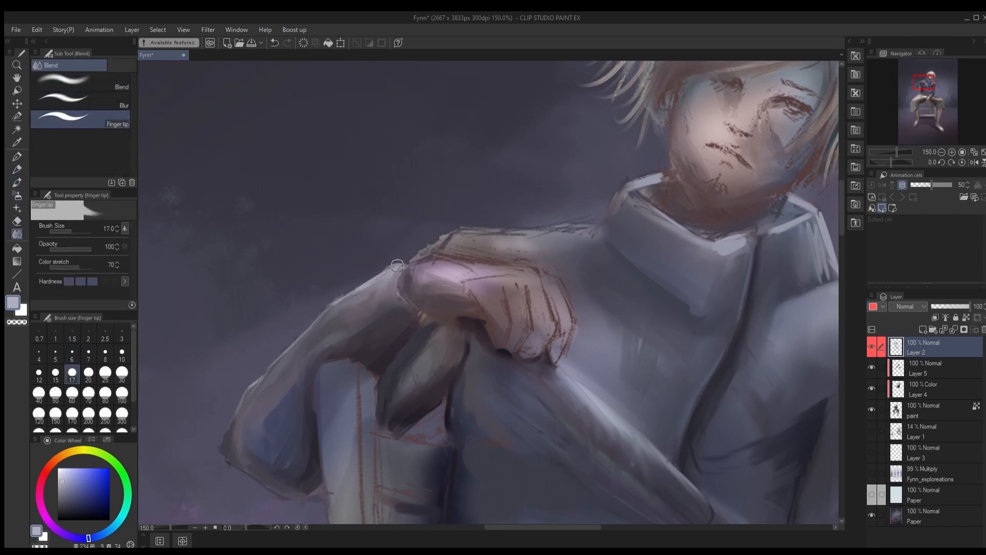
pyautogui.press('[')
pyautogui.press('[')
# Step: Switch to the Colored pencil at size 7 for detailing the raised arm's sleeve
pyautogui.scroll(-5, 431, 292)
pyautogui.click(17, 170)
pyautogui.click(80, 145)
pyautogui.scroll(5, 385, 292)
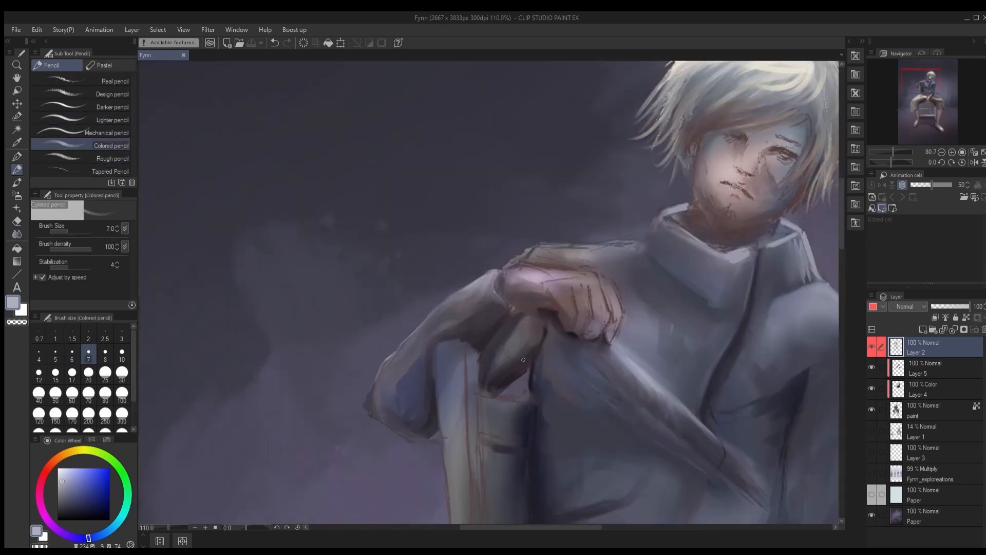
pyautogui.press(']')
pyautogui.press(']')
pyautogui.press(']')
pyautogui.press(']')
pyautogui.moveTo(496, 269); pyautogui.dragTo(432, 310)
pyautogui.hotkey('ctrl', 'z')
# Step: Refine the cuff edge and the back of the hand on the chair back with sampled dark and light tones, and save the painting
pyautogui.keyDown('alt'); pyautogui.click(505, 276); pyautogui.keyUp('alt')
pyautogui.press(']')
pyautogui.press(']')
pyautogui.press(']')
pyautogui.keyDown('alt'); pyautogui.click(496, 283); pyautogui.keyUp('alt')
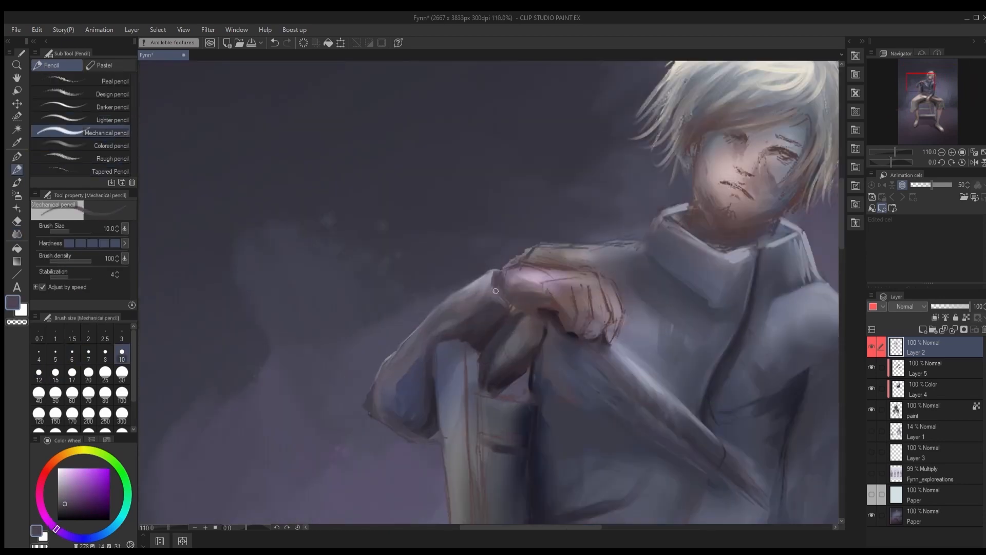
pyautogui.moveTo(500, 287); pyautogui.dragTo(515, 288)
pyautogui.keyDown('alt'); pyautogui.click(536, 277); pyautogui.keyUp('alt')
pyautogui.moveTo(505, 277)
pyautogui.mouseDown()
pyautogui.moveTo(537, 269)
pyautogui.moveTo(586, 281)
pyautogui.mouseUp()
pyautogui.scroll(-6, 345, 223)
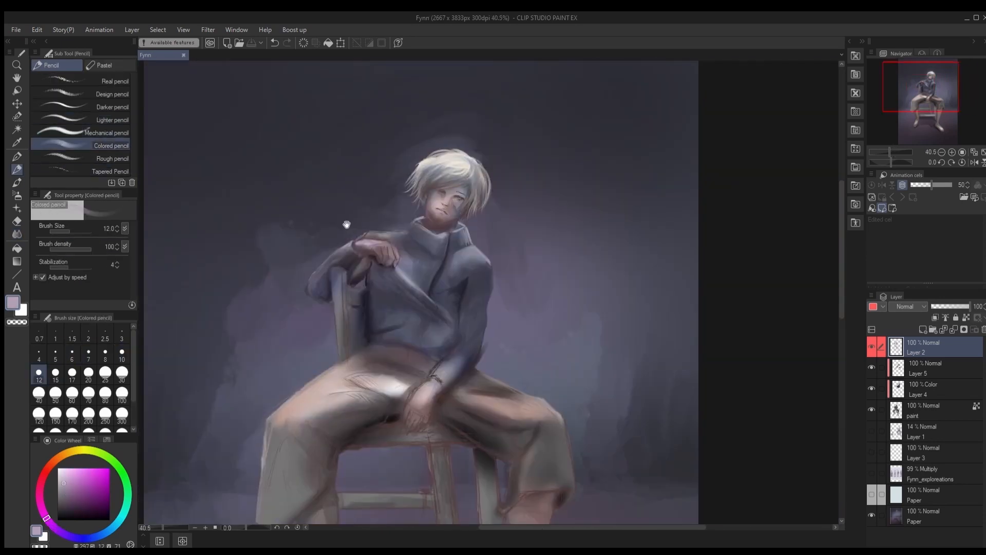
pyautogui.hotkey('ctrl', 's')
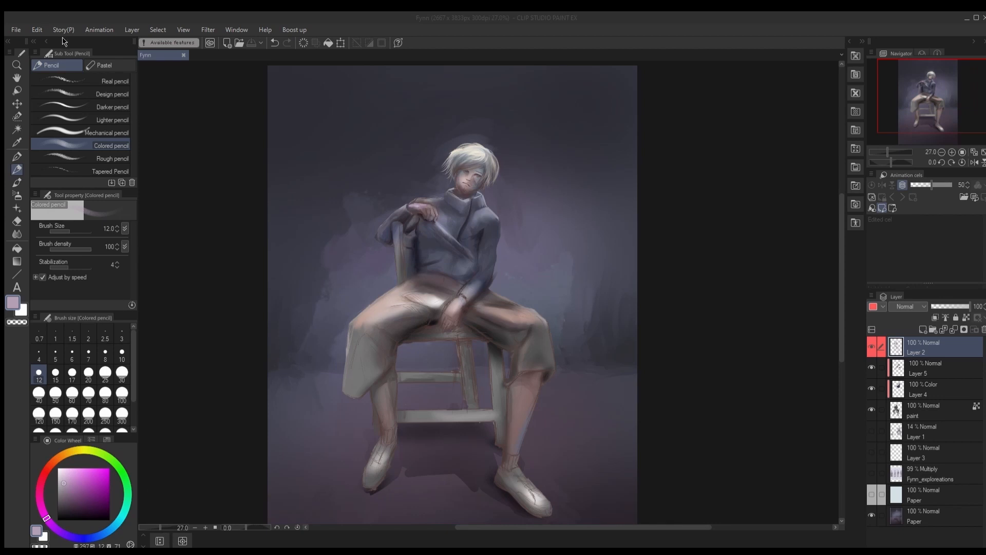
# Step: Paint a broad near-white highlight across the top of the thigh beside the chair back with an enlarged Colored pencil
pyautogui.scroll(2, 376, 293)
pyautogui.keyDown('alt'); pyautogui.click(371, 329); pyautogui.keyUp('alt')
pyautogui.moveTo(336, 337); pyautogui.dragTo(429, 276)
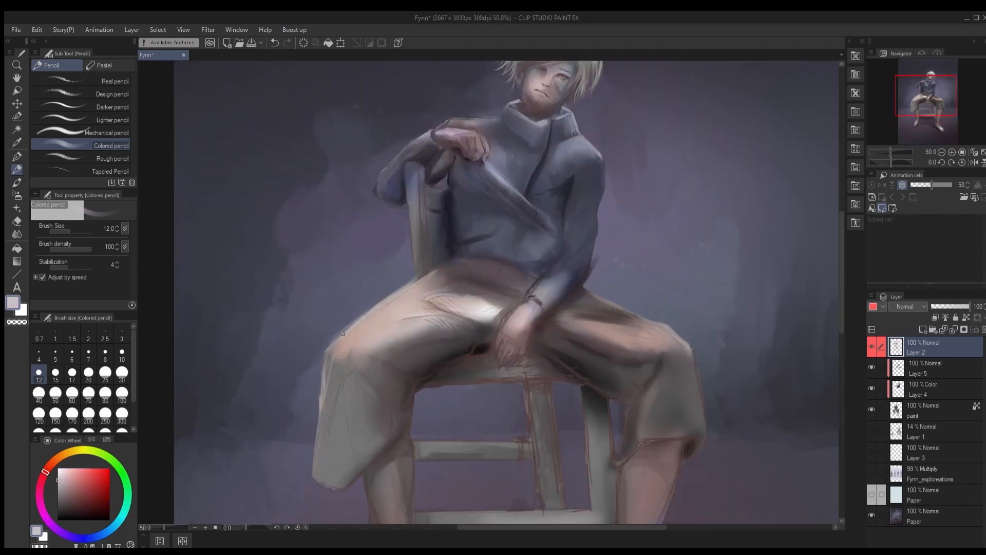
pyautogui.press(']')
pyautogui.press(']')
pyautogui.press(']')
pyautogui.press(']')
pyautogui.press(']')
pyautogui.press(']')
pyautogui.press(']')
pyautogui.press(']')
pyautogui.moveTo(361, 315)
pyautogui.mouseDown()
pyautogui.moveTo(441, 267)
pyautogui.moveTo(451, 291)
pyautogui.moveTo(429, 303)
pyautogui.mouseUp()
pyautogui.press('[')
pyautogui.click(63, 474)
pyautogui.moveTo(438, 297)
pyautogui.mouseDown()
pyautogui.moveTo(387, 338)
pyautogui.moveTo(480, 309)
pyautogui.mouseUp()
# Step: Rework the fold below the thigh highlight with a smaller Colored pencil in sampled grey tones, and save the painting
pyautogui.press('[')
pyautogui.press('[')
pyautogui.press('[')
pyautogui.press('[')
pyautogui.press('[')
pyautogui.press('[')
pyautogui.keyDown('alt'); pyautogui.click(417, 319); pyautogui.keyUp('alt')
pyautogui.keyDown('alt'); pyautogui.click(429, 316); pyautogui.keyUp('alt')
pyautogui.moveTo(404, 315); pyautogui.dragTo(463, 327)
pyautogui.hotkey('ctrl', 's')
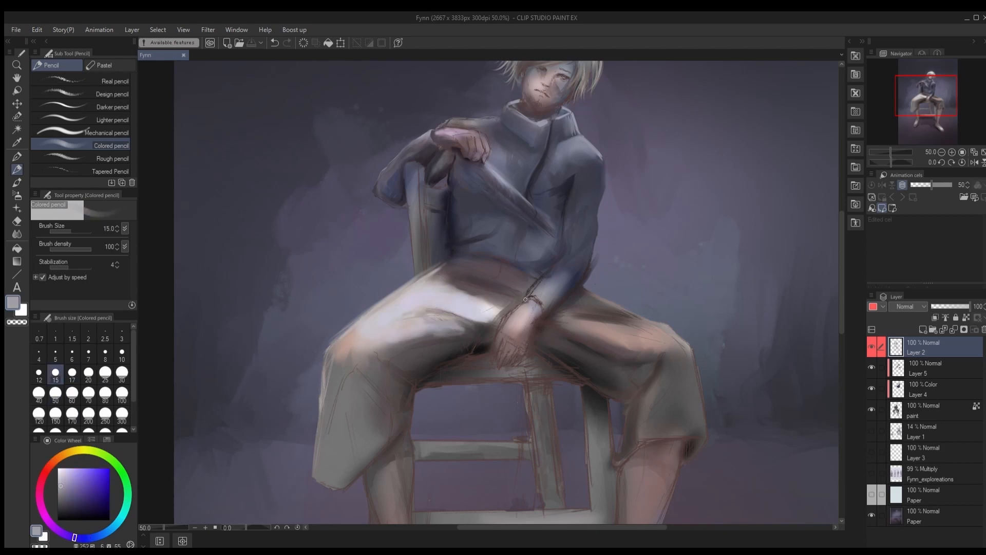
# Step: Switch from the pencil to the watercolor brushes and save the painting
pyautogui.scroll(-3, 525, 300)
pyautogui.scroll(3, 611, 394)
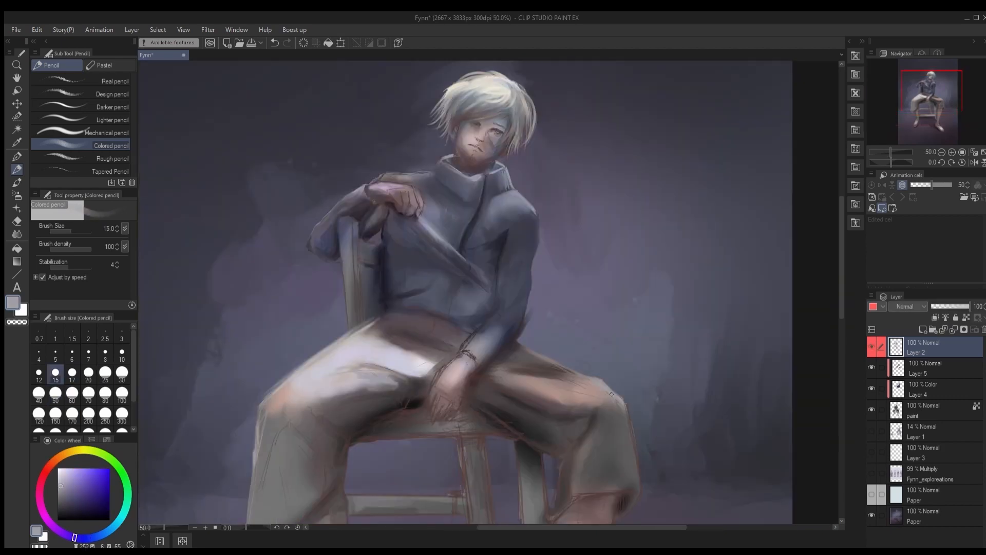
pyautogui.click(15, 183)
pyautogui.scroll(-1, 529, 314)
pyautogui.hotkey('ctrl', 's')
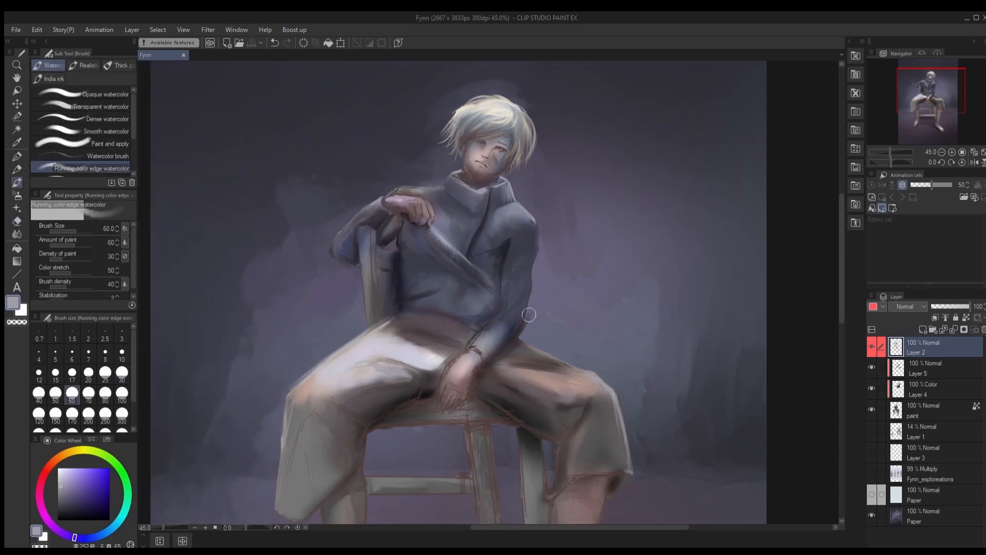
# Step: Deepen the shadow on the underside of the highlighted thigh with the Paint and apply brush in a sampled dark tone
pyautogui.scroll(-2, 529, 315)
pyautogui.click(106, 144)
pyautogui.click(106, 131)
pyautogui.keyDown('alt'); pyautogui.click(429, 256); pyautogui.keyUp('alt')
pyautogui.click(107, 144)
pyautogui.scroll(4, 429, 257)
pyautogui.press('[')
pyautogui.press('[')
pyautogui.press('[')
pyautogui.press('[')
pyautogui.press('[')
pyautogui.press('[')
pyautogui.press('[')
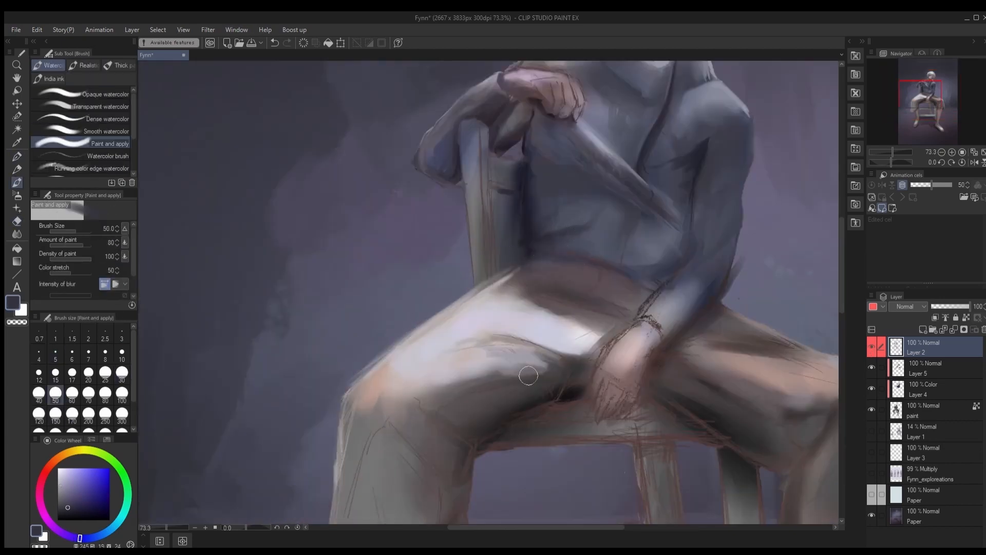
pyautogui.press('[')
pyautogui.press('[')
pyautogui.press('[')
pyautogui.moveTo(529, 376)
pyautogui.mouseDown()
pyautogui.moveTo(555, 394)
pyautogui.moveTo(577, 380)
pyautogui.mouseUp()
# Step: Define the folds along the shaded underside of the thigh with the Smooth watercolor brush
pyautogui.press('[')
pyautogui.press('[')
pyautogui.press('[')
pyautogui.click(106, 119)
pyautogui.keyDown('alt'); pyautogui.click(573, 393); pyautogui.keyUp('alt')
pyautogui.press(']')
pyautogui.press(']')
pyautogui.press(']')
pyautogui.click(106, 132)
pyautogui.press('[')
pyautogui.press('[')
pyautogui.press('[')
pyautogui.press('[')
pyautogui.moveTo(517, 387); pyautogui.dragTo(510, 322)
# Step: Draw a dark fold line from the knee down the inner trouser leg with a small Smooth watercolor brush
pyautogui.keyDown('alt'); pyautogui.click(436, 304); pyautogui.keyUp('alt')
pyautogui.press('[')
pyautogui.press('[')
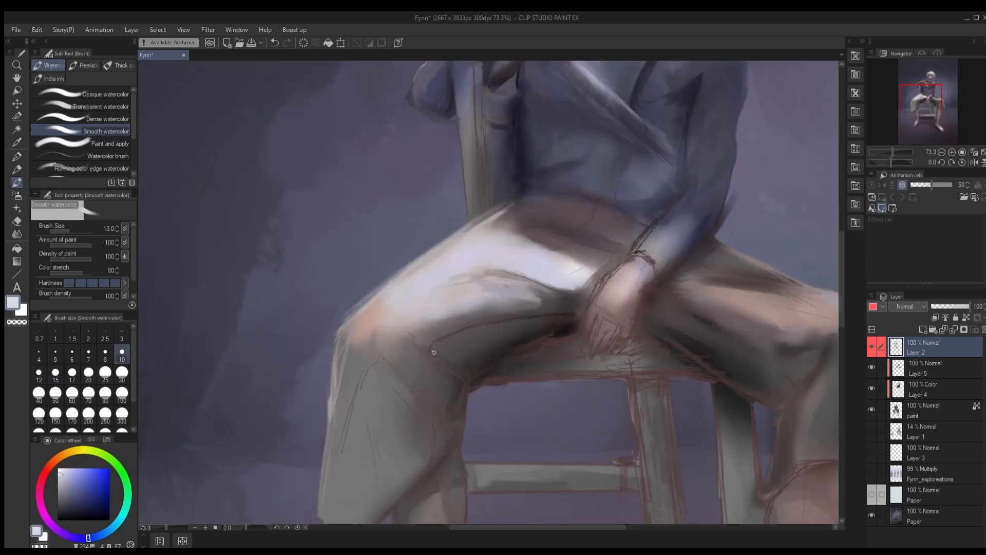
pyautogui.keyDown('alt'); pyautogui.click(511, 323); pyautogui.keyUp('alt')
pyautogui.scroll(-3, 454, 344)
pyautogui.scroll(4, 454, 344)
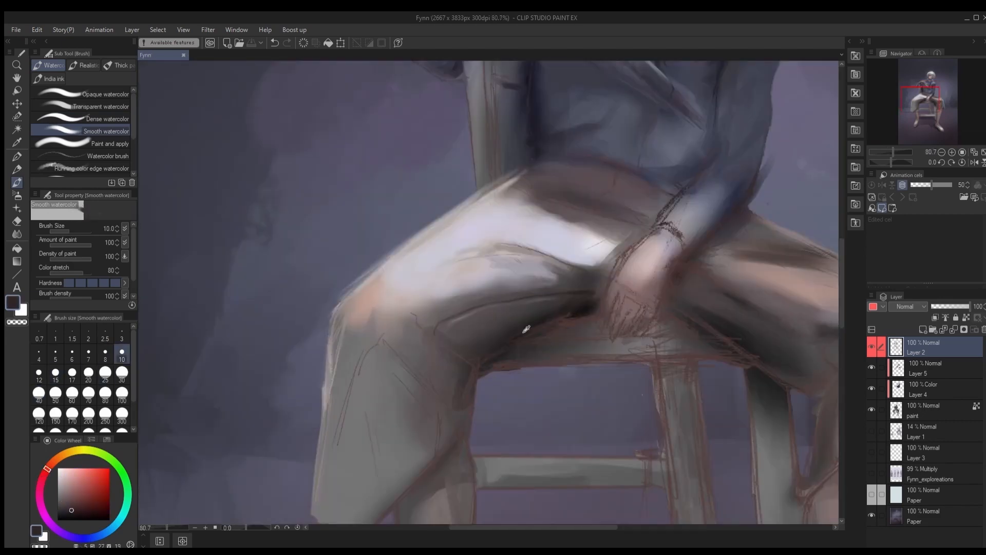
pyautogui.press(']')
pyautogui.press(']')
pyautogui.press(']')
pyautogui.press('[')
pyautogui.press('[')
pyautogui.press(']')
pyautogui.press(']')
pyautogui.press('[')
pyautogui.press('[')
pyautogui.press('[')
pyautogui.press('[')
pyautogui.press('[')
pyautogui.press('[')
pyautogui.press('[')
pyautogui.press('[')
pyautogui.press(']')
pyautogui.press(']')
pyautogui.press(']')
pyautogui.moveTo(437, 340); pyautogui.dragTo(442, 457)
# Step: Shade the back of the knee and the inner trouser edge with sampled greys at brush size 12
pyautogui.press(']')
pyautogui.press(']')
pyautogui.press(']')
pyautogui.press(']')
pyautogui.press(']')
pyautogui.press('[')
pyautogui.press('[')
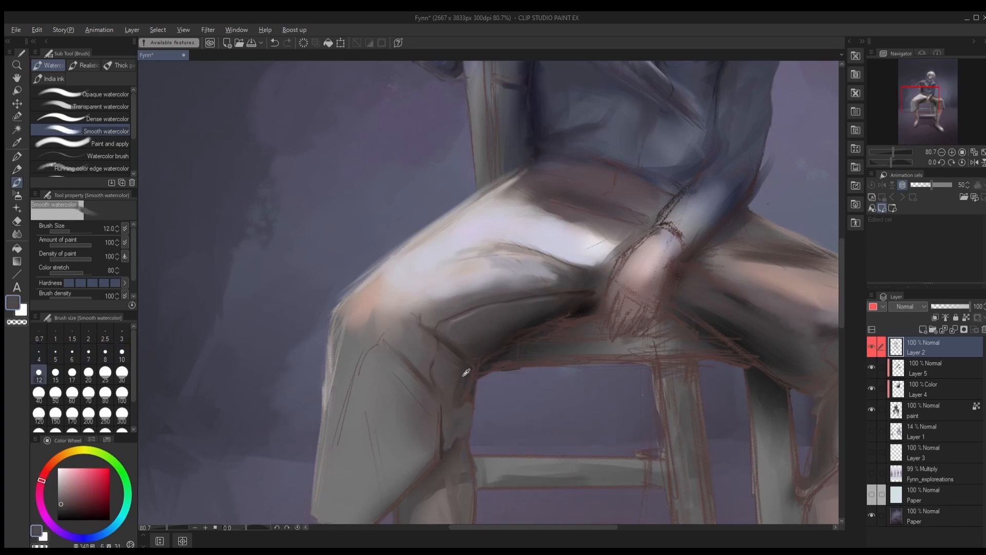
pyautogui.keyDown('alt'); pyautogui.click(485, 354); pyautogui.keyUp('alt')
pyautogui.moveTo(475, 405); pyautogui.dragTo(465, 434)
pyautogui.moveTo(437, 483)
pyautogui.mouseDown()
pyautogui.moveTo(482, 378)
pyautogui.moveTo(430, 406)
pyautogui.mouseUp()
pyautogui.keyDown('alt'); pyautogui.click(475, 355); pyautogui.keyUp('alt')
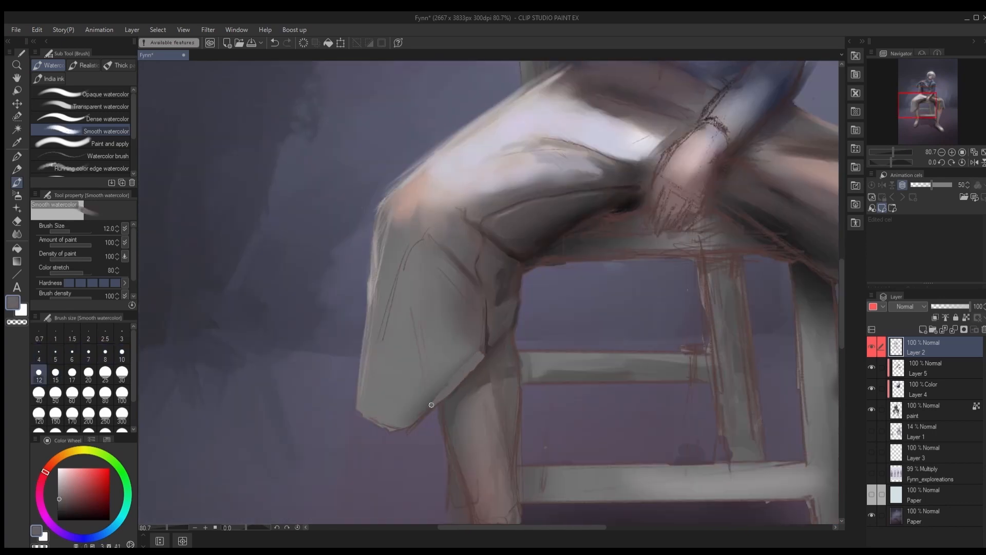
# Step: Clean up the trouser hem and smooth the fabric below the knee with a larger Smooth watercolor brush
pyautogui.press(']')
pyautogui.press(']')
pyautogui.press(']')
pyautogui.press(']')
pyautogui.press('[')
pyautogui.press('[')
pyautogui.press(']')
pyautogui.press(']')
pyautogui.moveTo(362, 408); pyautogui.dragTo(420, 428)
pyautogui.moveTo(495, 205); pyautogui.dragTo(397, 280)
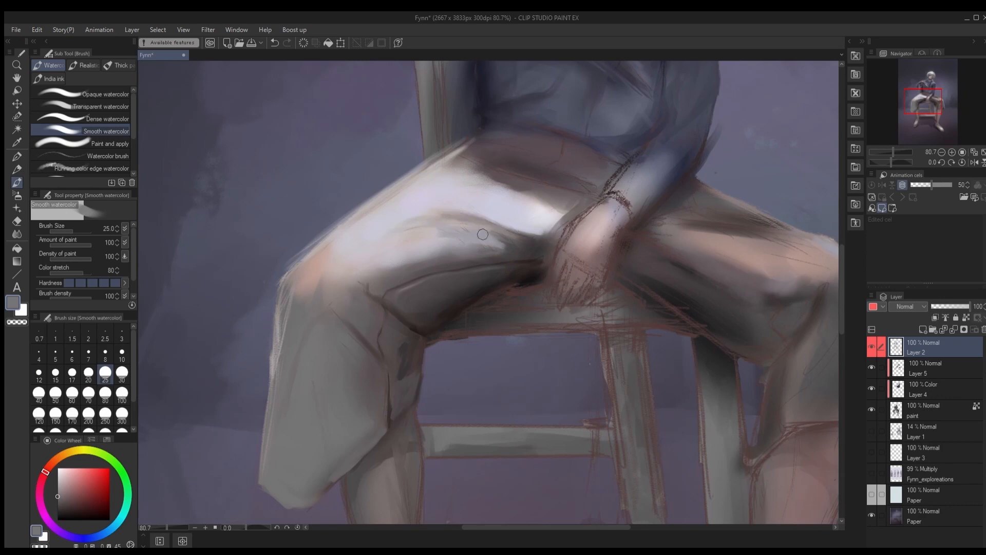
# Step: Add muted pink and violet strokes to the lower trouser leg with the Dense watercolor brush at size 15
pyautogui.press(',')
pyautogui.click(63, 493)
pyautogui.click(40, 514)
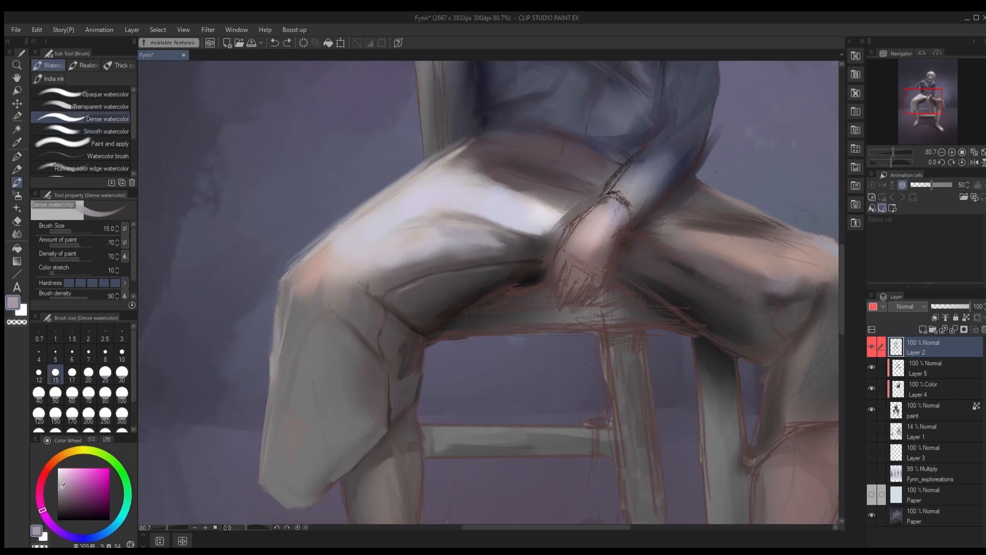
pyautogui.click(65, 500)
pyautogui.click(70, 534)
pyautogui.moveTo(313, 440); pyautogui.dragTo(302, 469)
# Step: Add light bluish-teal strokes beside the violet patch on the lower trouser leg
pyautogui.click(62, 491)
pyautogui.click(121, 519)
pyautogui.moveTo(310, 419); pyautogui.dragTo(316, 451)
pyautogui.moveTo(329, 416); pyautogui.dragTo(371, 431)
# Step: Blend the coloured strokes into the grey of the lower trouser leg with the Paint and apply brush
pyautogui.click(122, 472)
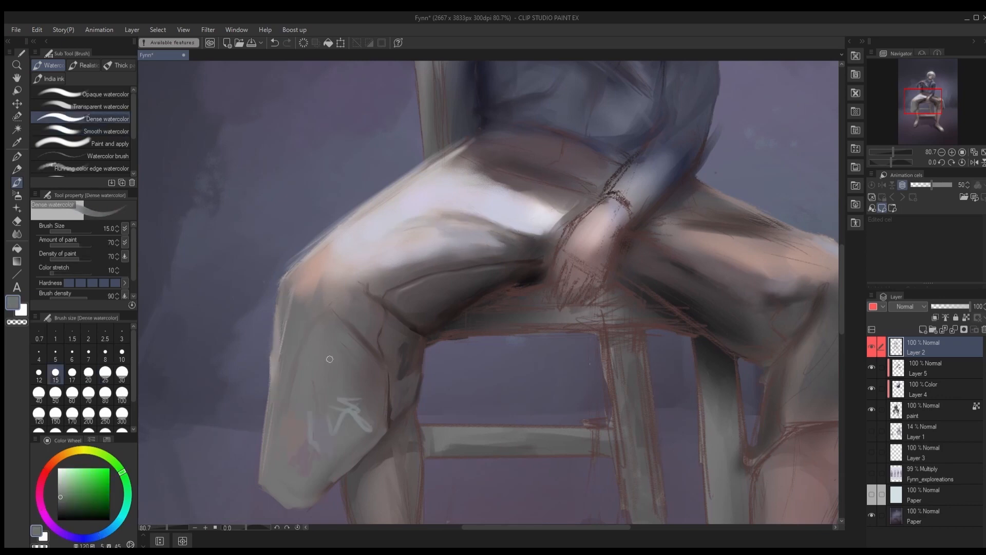
pyautogui.click(81, 449)
pyautogui.click(97, 144)
pyautogui.moveTo(309, 360)
pyautogui.mouseDown()
pyautogui.moveTo(329, 395)
pyautogui.moveTo(292, 406)
pyautogui.moveTo(280, 433)
pyautogui.moveTo(351, 403)
pyautogui.moveTo(319, 453)
pyautogui.moveTo(370, 429)
pyautogui.mouseUp()
pyautogui.click(39, 395)
pyautogui.click(122, 374)
pyautogui.press(']')
pyautogui.press(']')
pyautogui.press('[')
pyautogui.press('[')
pyautogui.press(',')
pyautogui.press(']')
pyautogui.keyDown('alt'); pyautogui.click(303, 423); pyautogui.keyUp('alt')
pyautogui.scroll(-5, 128, 121)
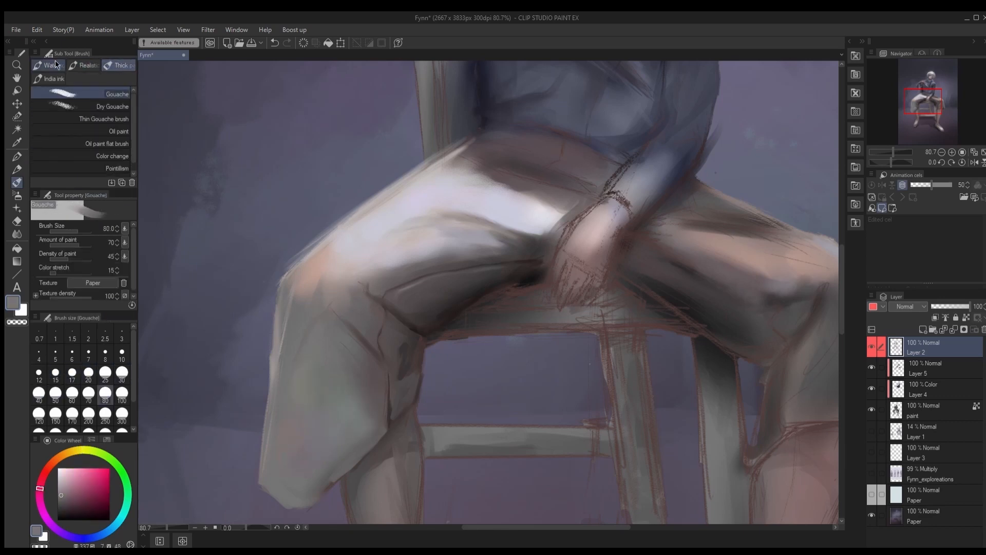
pyautogui.click(84, 65)
pyautogui.click(106, 171)
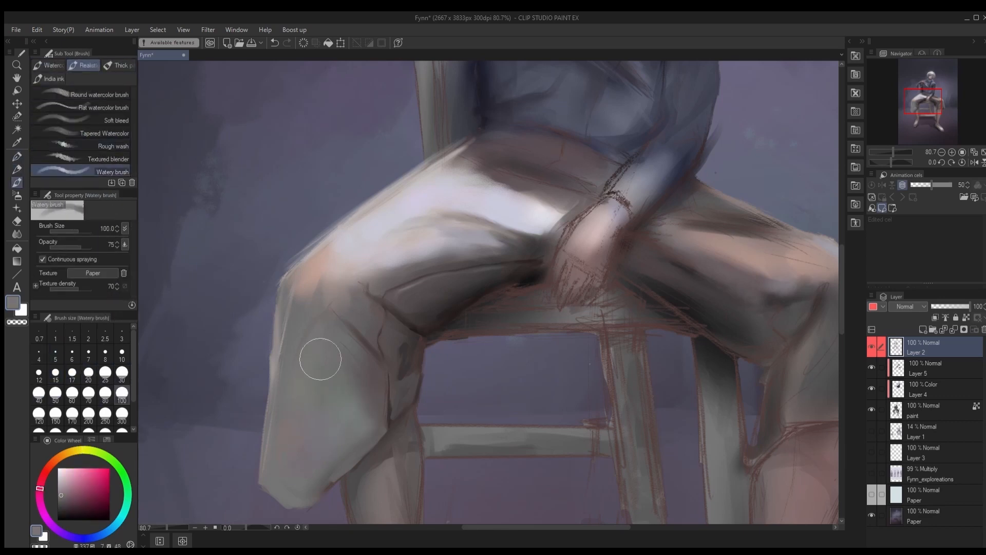
pyautogui.hotkey('ctrl', 'z')
pyautogui.keyDown('alt'); pyautogui.click(361, 232); pyautogui.keyUp('alt')
pyautogui.moveTo(299, 263)
pyautogui.mouseDown()
pyautogui.moveTo(399, 219)
pyautogui.moveTo(347, 233)
pyautogui.mouseUp()
pyautogui.hotkey('ctrl', 'z')
# Step: Add a dark reddish patch to the lower trouser leg with the Rough wash brush in a sampled colour
pyautogui.click(106, 146)
pyautogui.keyDown('alt'); pyautogui.click(311, 427); pyautogui.keyUp('alt')
pyautogui.moveTo(296, 410); pyautogui.dragTo(295, 425)
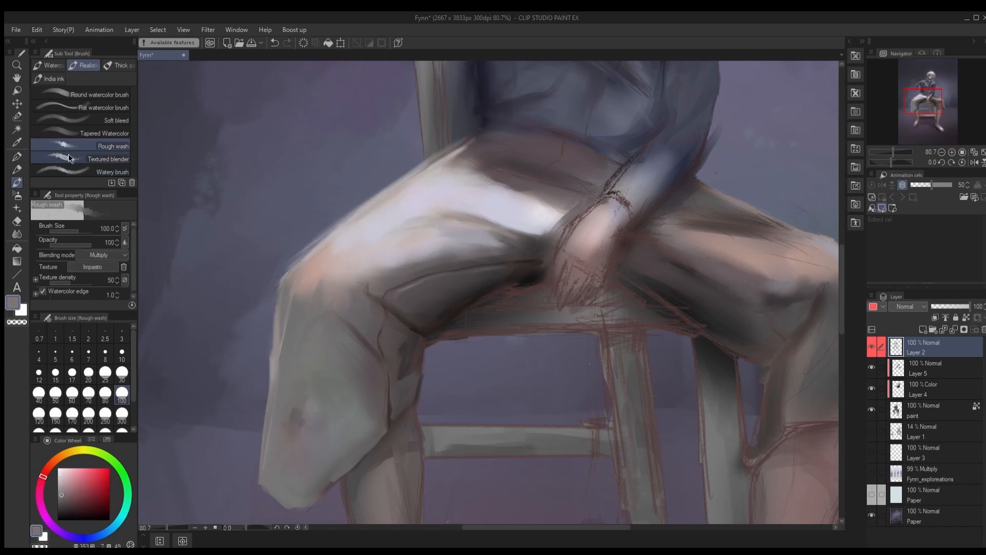
# Step: Soften the reddish patch on the lower trouser leg with the Soothing watercolor brush at size 30 and check the whole painting
pyautogui.click(49, 65)
pyautogui.click(97, 165)
pyautogui.moveTo(137, 136); pyautogui.dragTo(133, 136)
pyautogui.scroll(-2, 77, 135)
pyautogui.click(82, 159)
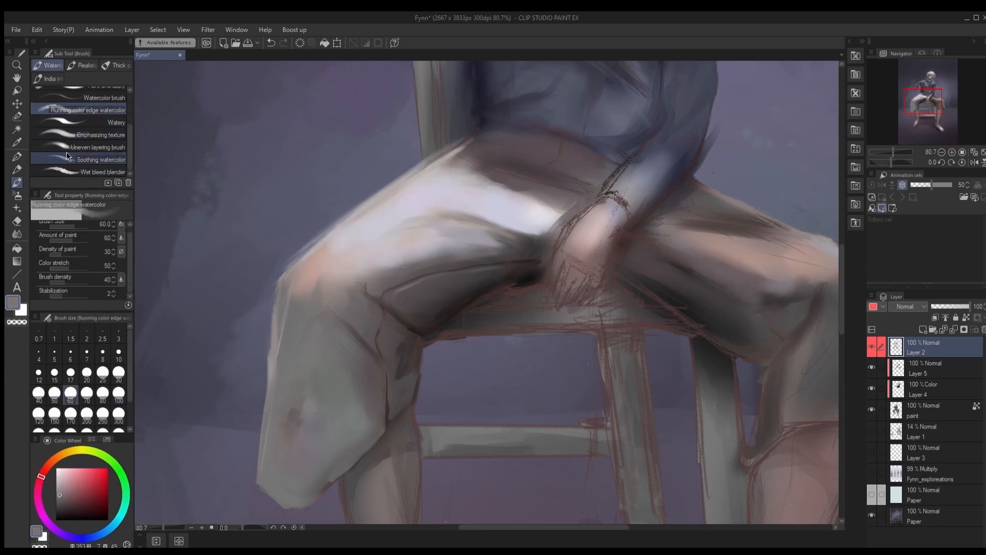
pyautogui.scroll(3, 83, 139)
pyautogui.click(85, 97)
pyautogui.scroll(-3, 84, 139)
pyautogui.click(87, 160)
pyautogui.hotkey('ctrl', 's')
pyautogui.hotkey('ctrl', '0')
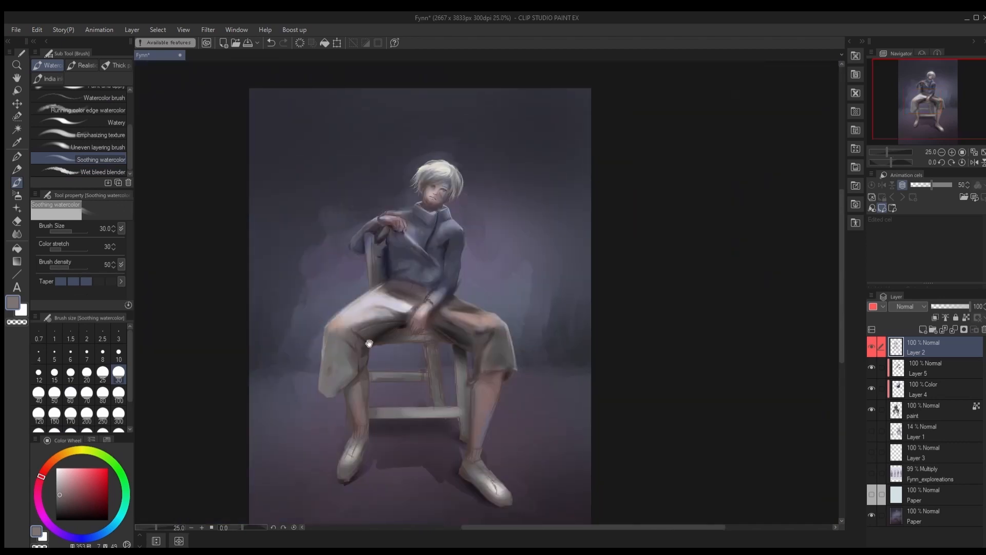
pyautogui.hotkey('alt', 'Tab')
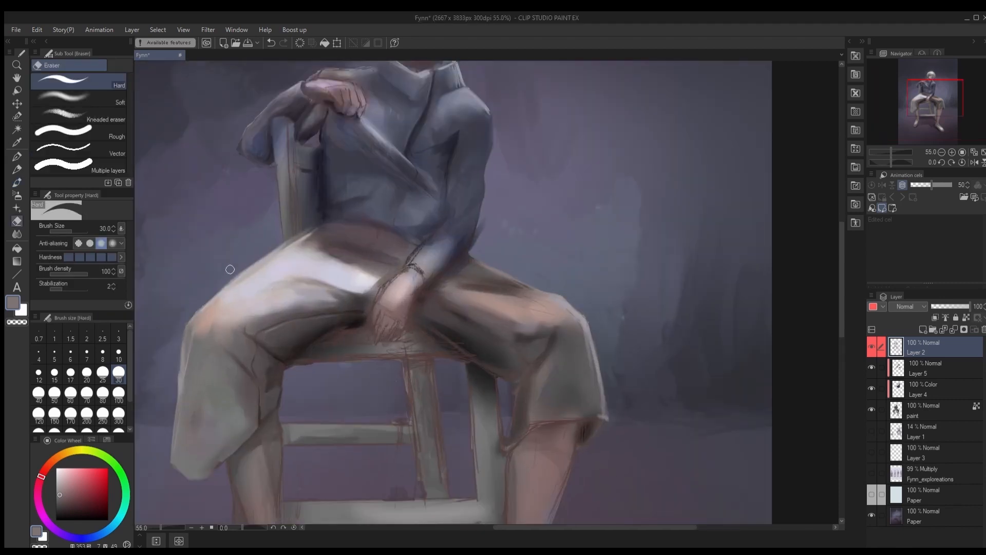
# Step: Add pale bluish-white highlights to the top of the brightly lit thigh with the Dry Gouache brush at size 10
pyautogui.press('b')
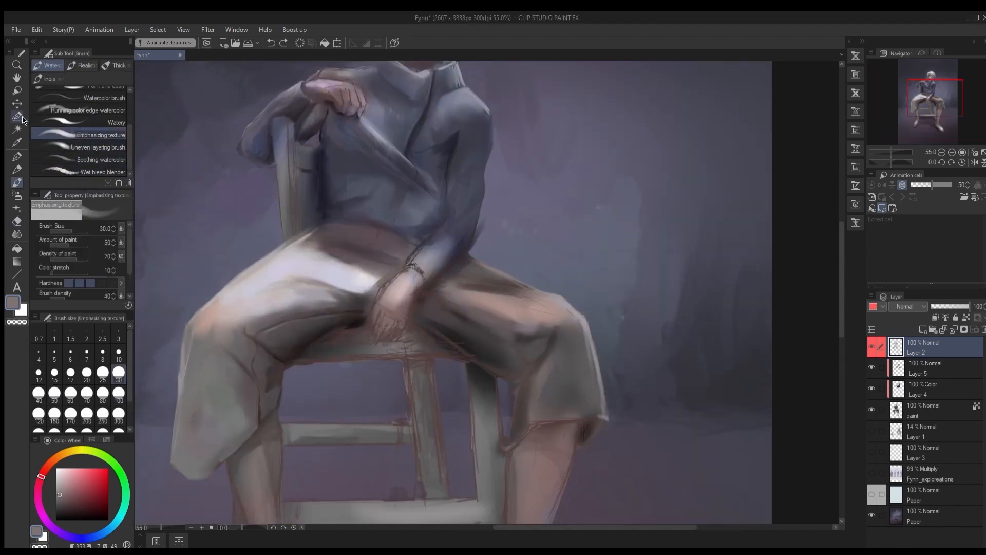
pyautogui.click(116, 65)
pyautogui.click(60, 471)
pyautogui.moveTo(40, 476)
pyautogui.mouseDown()
pyautogui.moveTo(77, 537)
pyautogui.moveTo(106, 531)
pyautogui.mouseUp()
pyautogui.moveTo(229, 284); pyautogui.dragTo(285, 246)
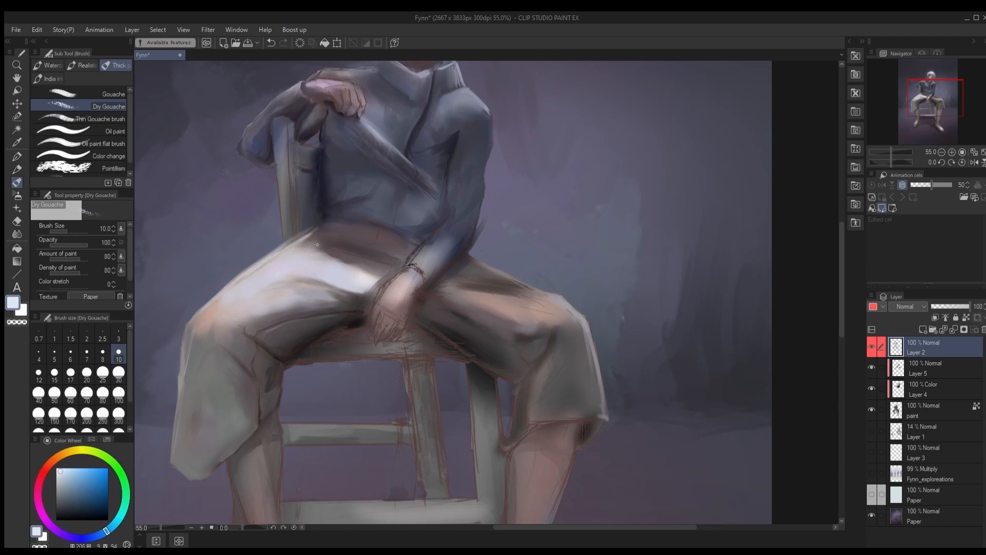
# Step: Define the upper edge of the lit thigh and the knee contour with the Oil paint flat brush, reduced to size 12, in sampled tones
pyautogui.keyDown('alt'); pyautogui.click(329, 252); pyautogui.keyUp('alt')
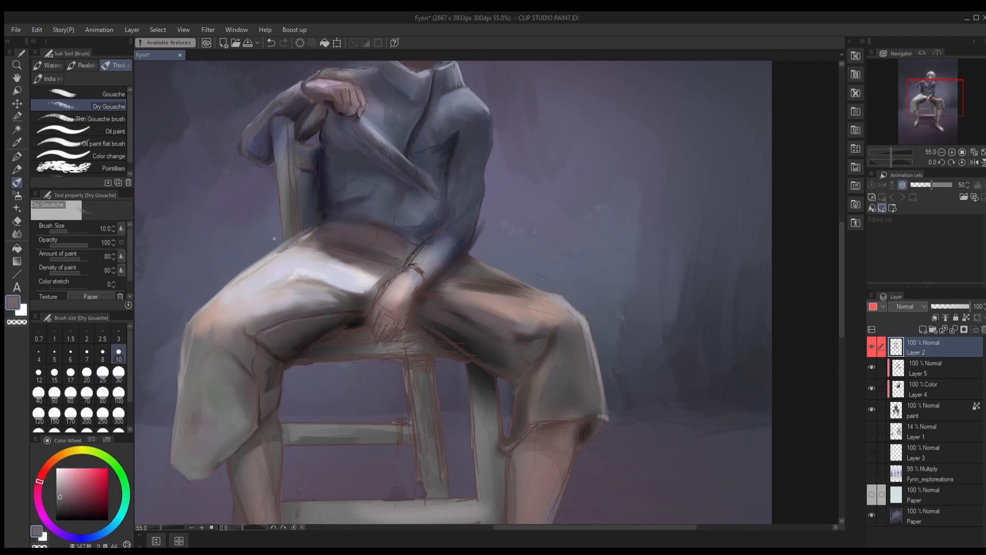
pyautogui.click(82, 156)
pyautogui.keyDown('alt'); pyautogui.click(307, 243); pyautogui.keyUp('alt')
pyautogui.click(82, 143)
pyautogui.keyDown('alt'); pyautogui.click(341, 248); pyautogui.keyUp('alt')
pyautogui.press('[')
pyautogui.press('[')
pyautogui.press('[')
pyautogui.press('[')
pyautogui.press('[')
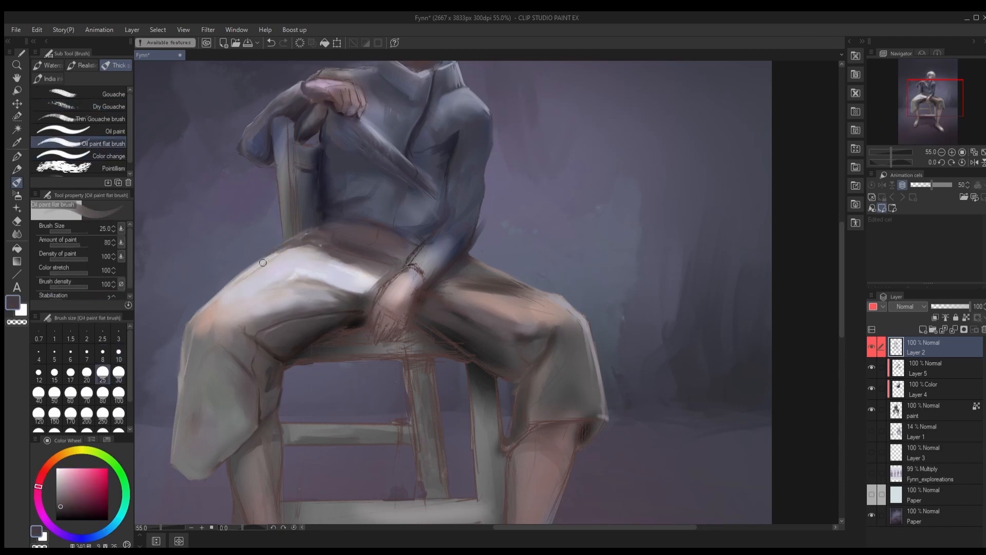
pyautogui.moveTo(267, 257); pyautogui.dragTo(228, 282)
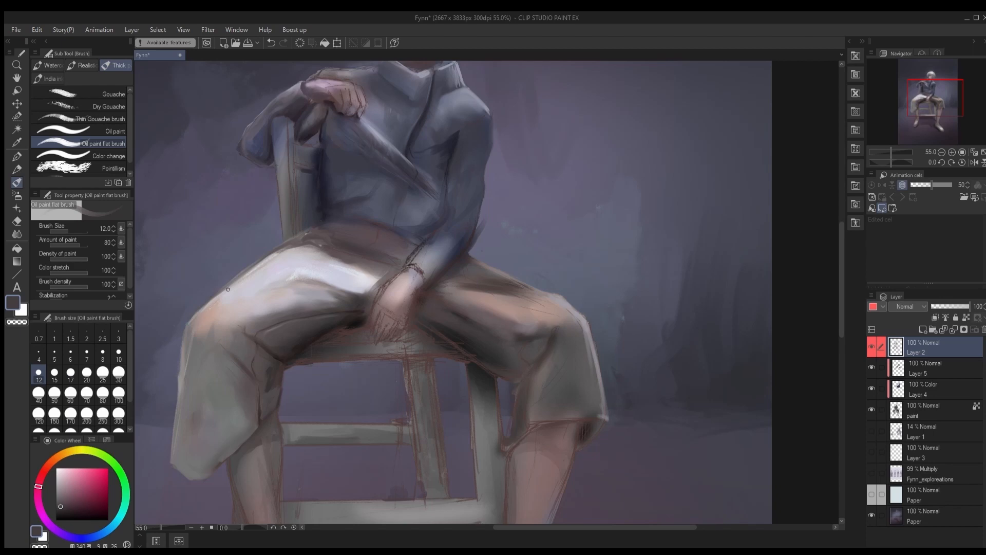
pyautogui.keyDown('alt'); pyautogui.click(180, 376); pyautogui.keyUp('alt')
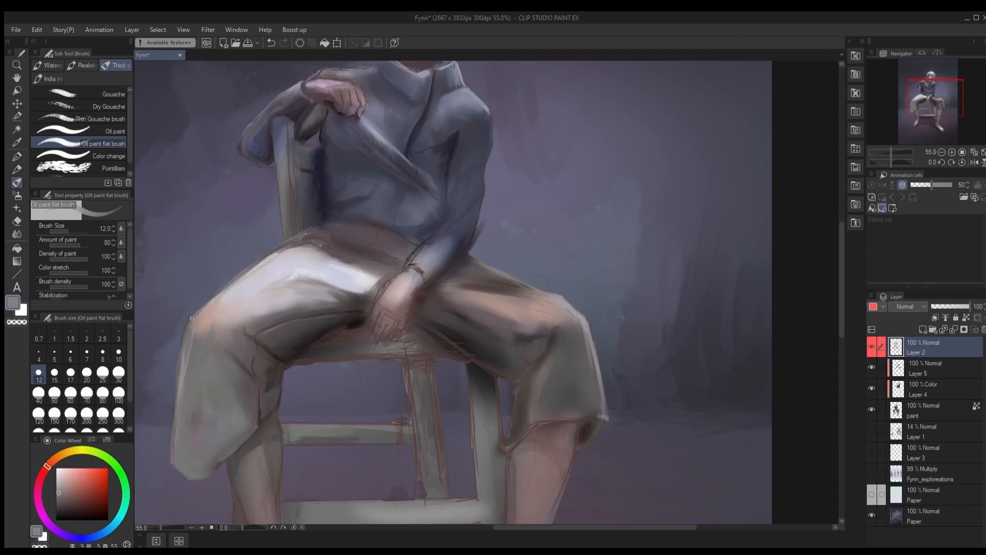
pyautogui.keyDown('alt'); pyautogui.click(308, 243); pyautogui.keyUp('alt')
# Step: Refine the shadow along the trouser waist with the Soothing watercolor brush at size 8 in a sampled dark brown
pyautogui.click(103, 168)
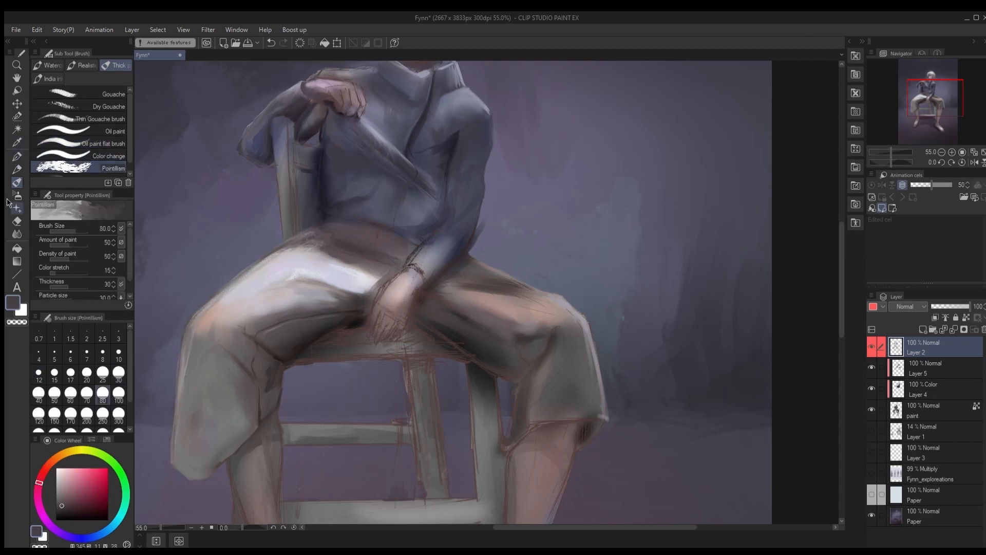
pyautogui.click(17, 221)
pyautogui.click(17, 182)
pyautogui.click(48, 66)
pyautogui.click(102, 160)
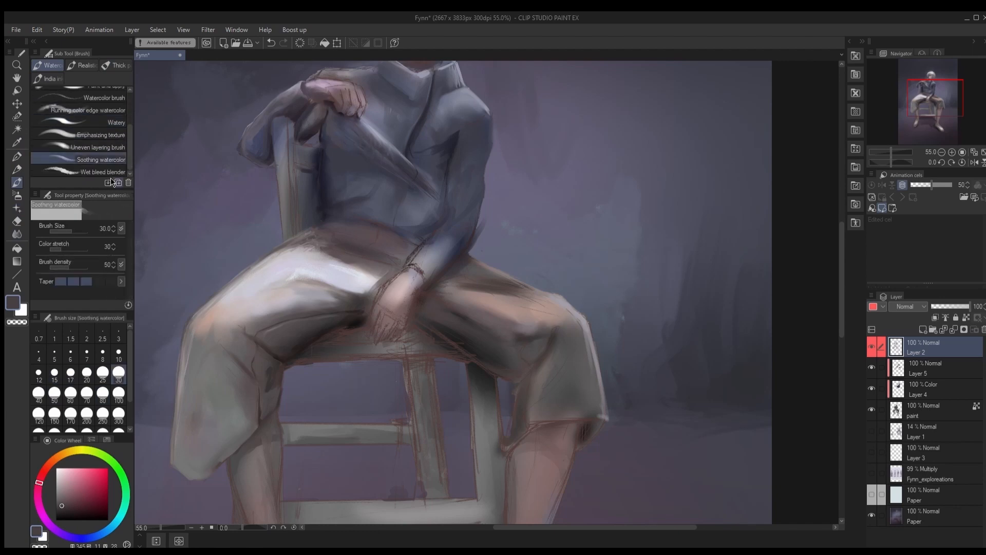
pyautogui.press('[')
pyautogui.press('[')
pyautogui.press('[')
pyautogui.keyDown('alt'); pyautogui.click(379, 242); pyautogui.keyUp('alt')
pyautogui.press(']')
pyautogui.press(']')
pyautogui.press(']')
pyautogui.press(']')
pyautogui.press('[')
pyautogui.press('[')
pyautogui.press('[')
pyautogui.press('[')
pyautogui.press('[')
pyautogui.press('[')
pyautogui.press('[')
pyautogui.press('[')
pyautogui.keyDown('alt'); pyautogui.click(324, 227); pyautogui.keyUp('alt')
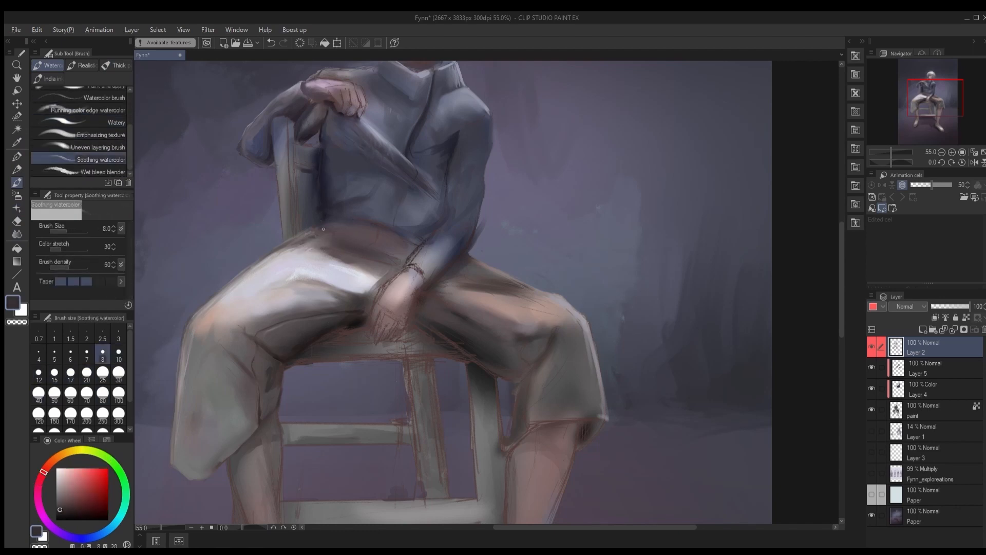
# Step: Shade the trouser lap beneath the sweater with the Soothing watercolor brush at size 40 in a sampled near-black
pyautogui.keyDown('alt'); pyautogui.click(323, 229); pyautogui.keyUp('alt')
pyautogui.press(']')
pyautogui.press(']')
pyautogui.press(']')
pyautogui.press(']')
pyautogui.press(']')
pyautogui.press(']')
pyautogui.press(']')
pyautogui.moveTo(367, 261)
pyautogui.mouseDown()
pyautogui.moveTo(351, 248)
pyautogui.moveTo(375, 273)
pyautogui.moveTo(330, 290)
pyautogui.mouseUp()
pyautogui.scroll(-1, 367, 269)
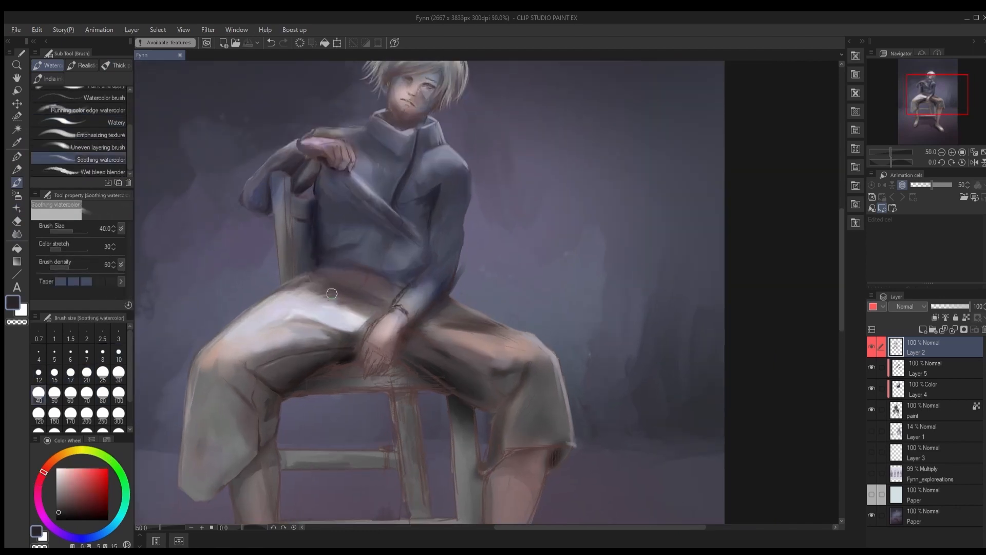
# Step: Deepen the dark area of the trouser lap with the Emphasizing texture brush at size 20 in a sampled dark colour
pyautogui.click(101, 135)
pyautogui.keyDown('alt'); pyautogui.click(348, 362); pyautogui.keyUp('alt')
pyautogui.press('[')
pyautogui.press('[')
pyautogui.press('[')
pyautogui.press('[')
pyautogui.press(']')
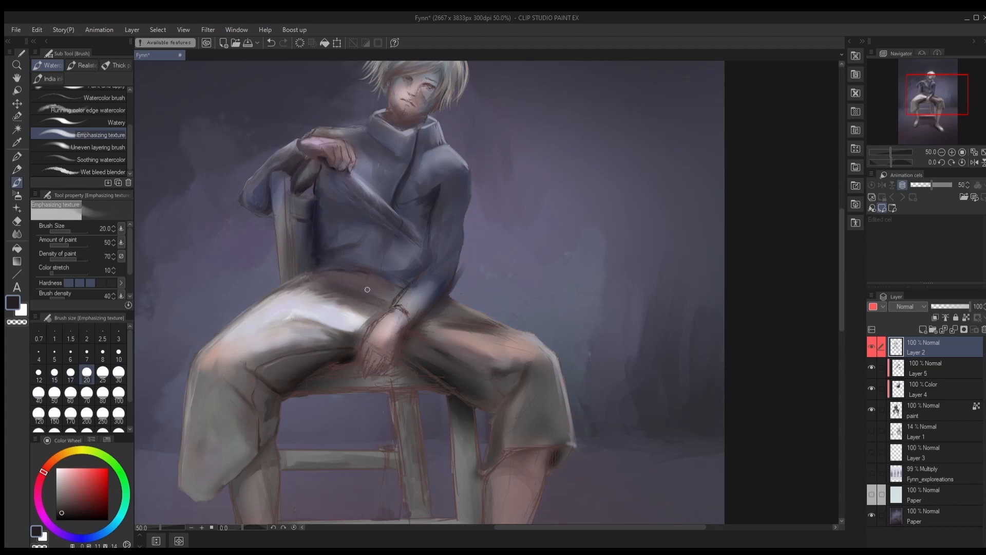
# Step: Draw a short curved dark fold line at the front of the trousers with the Uneven layering brush in a sampled dark tone
pyautogui.click(97, 147)
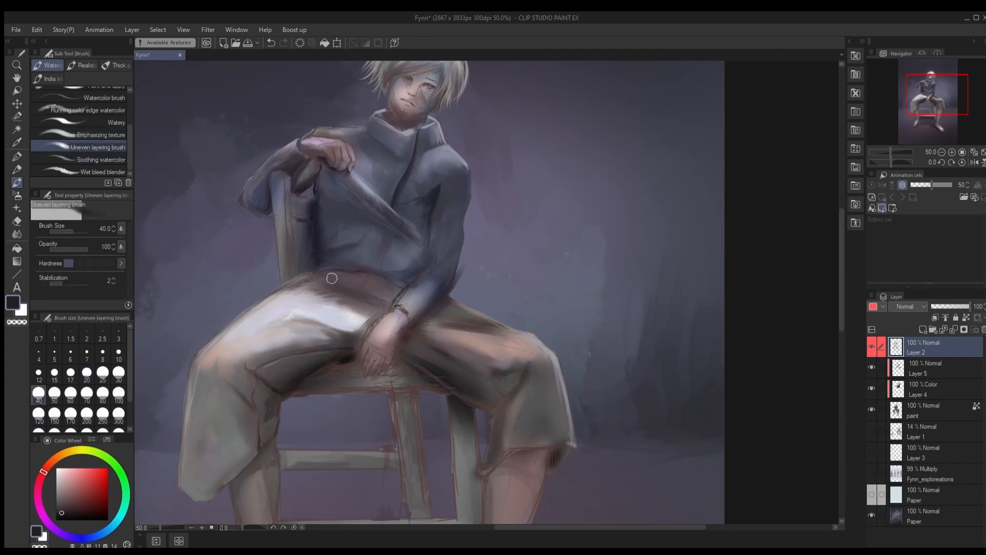
pyautogui.press('[')
pyautogui.press('[')
pyautogui.press('[')
pyautogui.press('[')
pyautogui.press('[')
pyautogui.press(']')
pyautogui.press(']')
pyautogui.keyDown('alt'); pyautogui.click(358, 277); pyautogui.keyUp('alt')
pyautogui.press('[')
pyautogui.press('[')
pyautogui.press('[')
pyautogui.press('[')
pyautogui.press('[')
pyautogui.moveTo(367, 278); pyautogui.dragTo(364, 288)
pyautogui.press(']')
pyautogui.press(']')
pyautogui.press(']')
pyautogui.keyDown('alt'); pyautogui.click(361, 284); pyautogui.keyUp('alt')
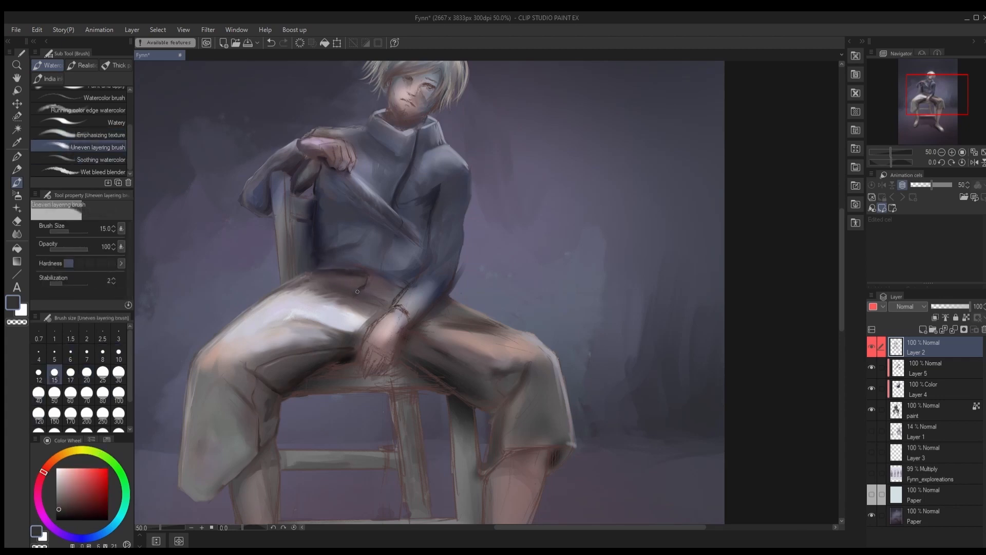
# Step: Soften the front fold and darken the fabric beside it towards the wrist with the Watery brush at size 25
pyautogui.click(98, 160)
pyautogui.press(']')
pyautogui.press(']')
pyautogui.press('[')
pyautogui.press('[')
pyautogui.press('[')
pyautogui.press('[')
pyautogui.press('[')
pyautogui.press('[')
pyautogui.press('[')
pyautogui.press('[')
pyautogui.click(101, 122)
pyautogui.press('[')
pyautogui.press(']')
pyautogui.press(']')
pyautogui.press(']')
pyautogui.press(']')
pyautogui.press(']')
pyautogui.press(']')
pyautogui.press(']')
pyautogui.press(']')
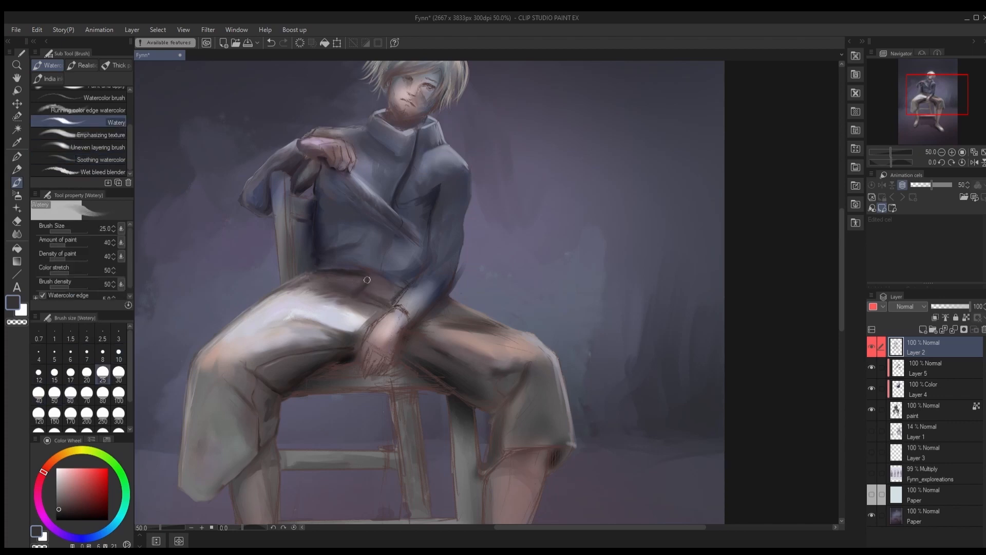
pyautogui.moveTo(368, 280); pyautogui.dragTo(391, 284)
# Step: Rework the outer edge of the sweater's shoulder and sleeve with the Smooth watercolor brush at size 20 in a sampled violet-grey
pyautogui.scroll(3, 121, 135)
pyautogui.click(120, 132)
pyautogui.keyDown('alt'); pyautogui.click(459, 239); pyautogui.keyUp('alt')
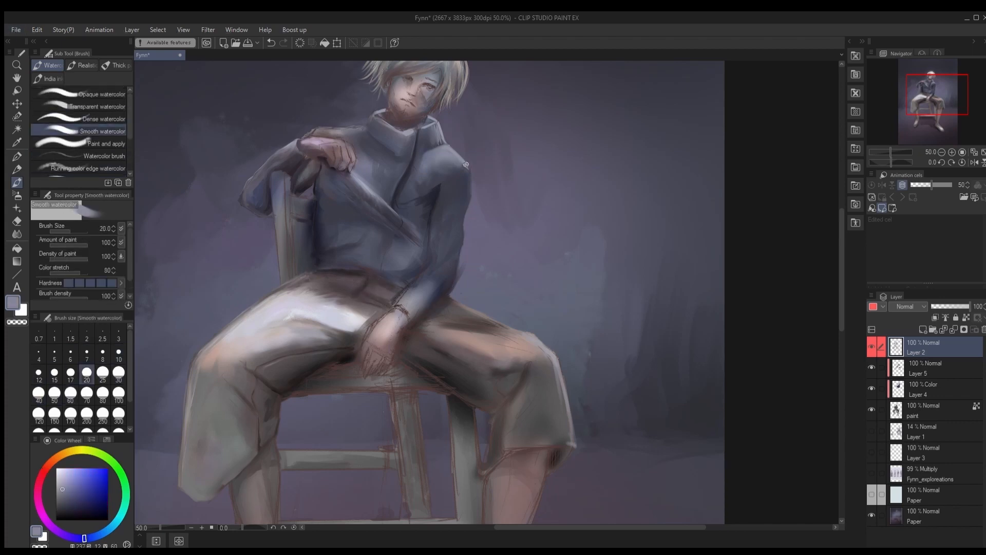
pyautogui.press(']')
pyautogui.press(']')
pyautogui.press(']')
pyautogui.press('[')
pyautogui.press('[')
pyautogui.press('[')
pyautogui.keyDown('alt'); pyautogui.click(432, 185); pyautogui.keyUp('alt')
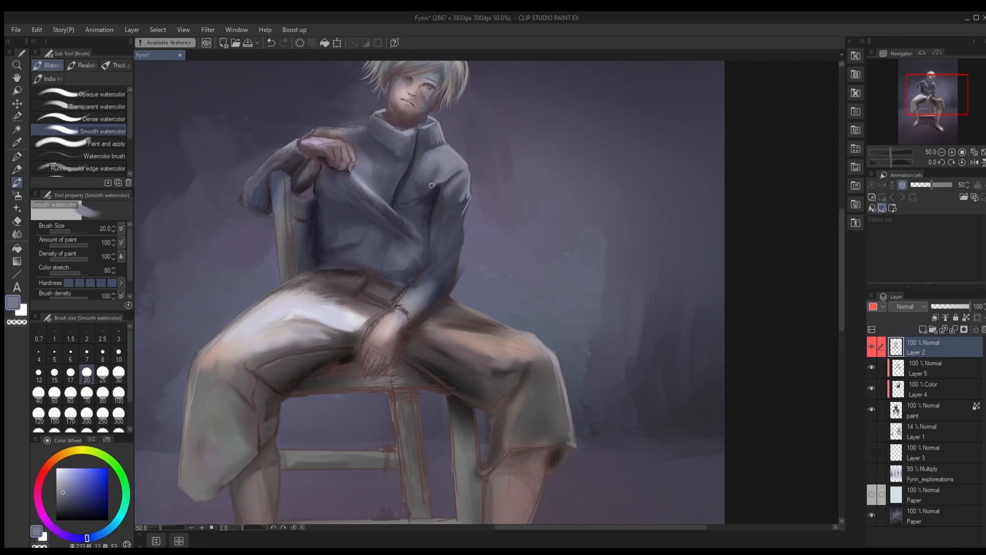
# Step: Paint a muted yellow patch on the sweater's shoulder with the Smooth watercolor brush at size 50
pyautogui.moveTo(118, 520); pyautogui.dragTo(123, 480)
pyautogui.press(']')
pyautogui.press(']')
pyautogui.press(']')
pyautogui.press(']')
pyautogui.moveTo(445, 155); pyautogui.dragTo(444, 166)
pyautogui.click(80, 448)
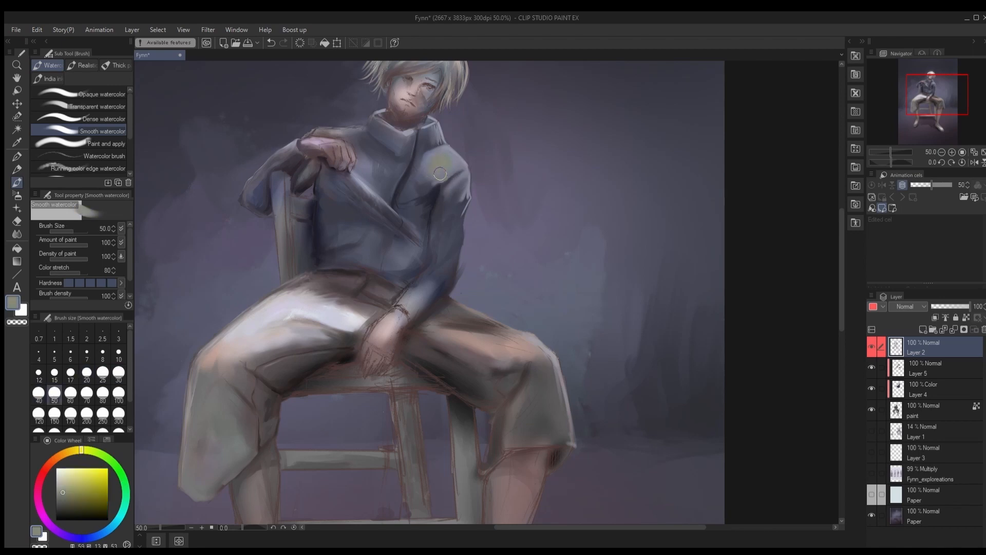
# Step: Cover the sketchy shadow on the cheek, chin and jaw with a pinkish skin tone using the Dense watercolor brush, starting at size 15
pyautogui.scroll(-2, 323, 308)
pyautogui.scroll(-5, 361, 306)
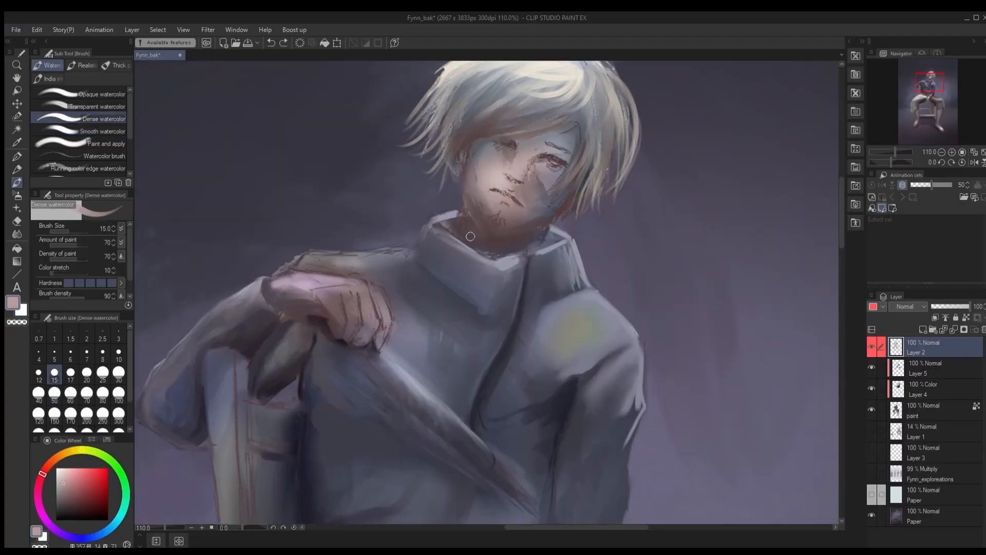
pyautogui.moveTo(492, 216)
pyautogui.mouseDown()
pyautogui.moveTo(486, 222)
pyautogui.moveTo(468, 182)
pyautogui.mouseUp()
pyautogui.press(']')
pyautogui.press(']')
pyautogui.press(']')
pyautogui.press(']')
pyautogui.press(']')
pyautogui.press(']')
pyautogui.moveTo(519, 227); pyautogui.dragTo(495, 234)
# Step: Undo the last stroke and refine the chin around the mouth with the Paint and apply brush at size 3
pyautogui.click(98, 144)
pyautogui.hotkey('ctrl', 'z')
pyautogui.press('[')
pyautogui.press('[')
pyautogui.press('[')
pyautogui.press('[')
pyautogui.press('[')
pyautogui.press('[')
pyautogui.press('[')
pyautogui.press('[')
pyautogui.press('[')
pyautogui.press('[')
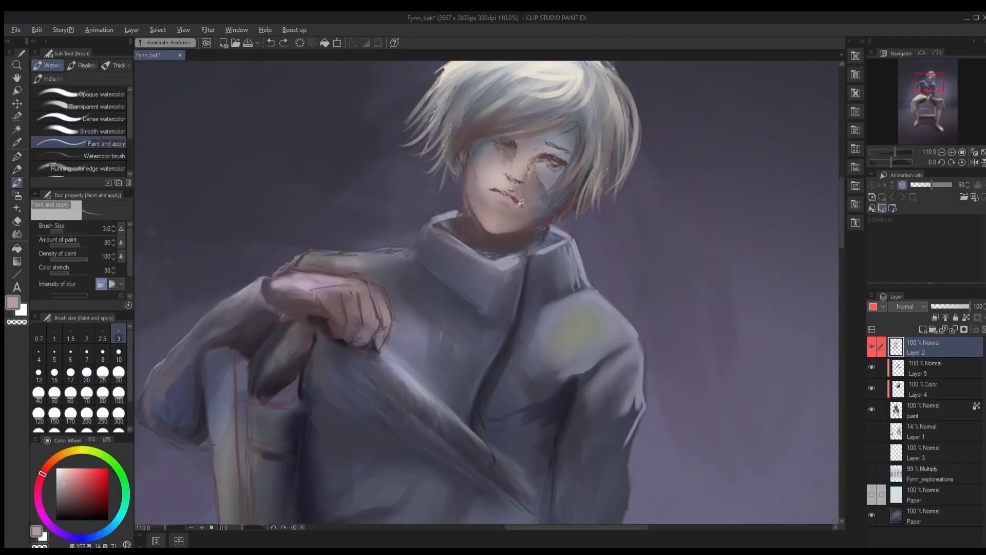
# Step: Mask the mouth with the Selection pen at size 25, deselect it and refine the lips in muted red with the Dense watercolor brush
pyautogui.keyDown('alt'); pyautogui.click(520, 203); pyautogui.keyUp('alt')
pyautogui.press('m')
pyautogui.moveTo(488, 197); pyautogui.dragTo(520, 215)
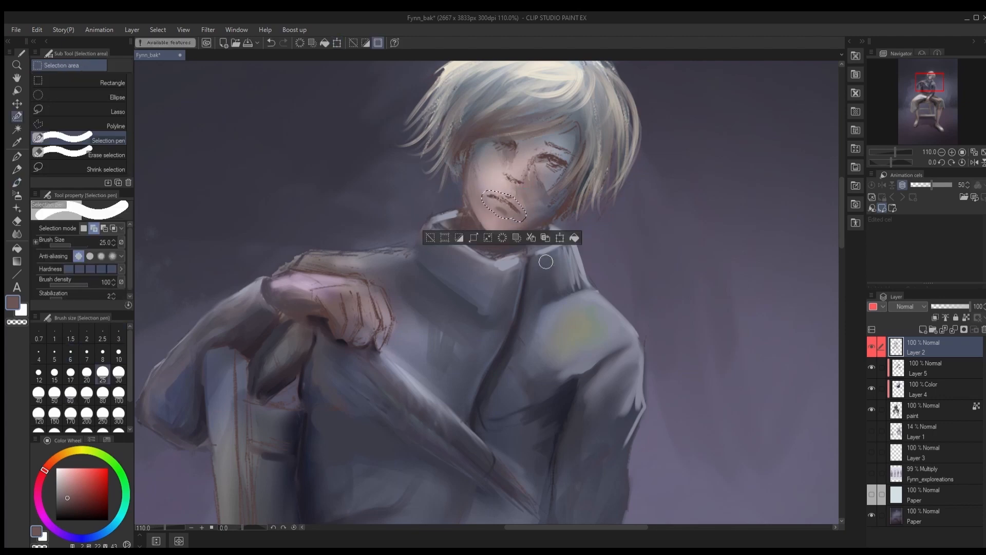
pyautogui.hotkey('ctrl', 'd')
pyautogui.press('b')
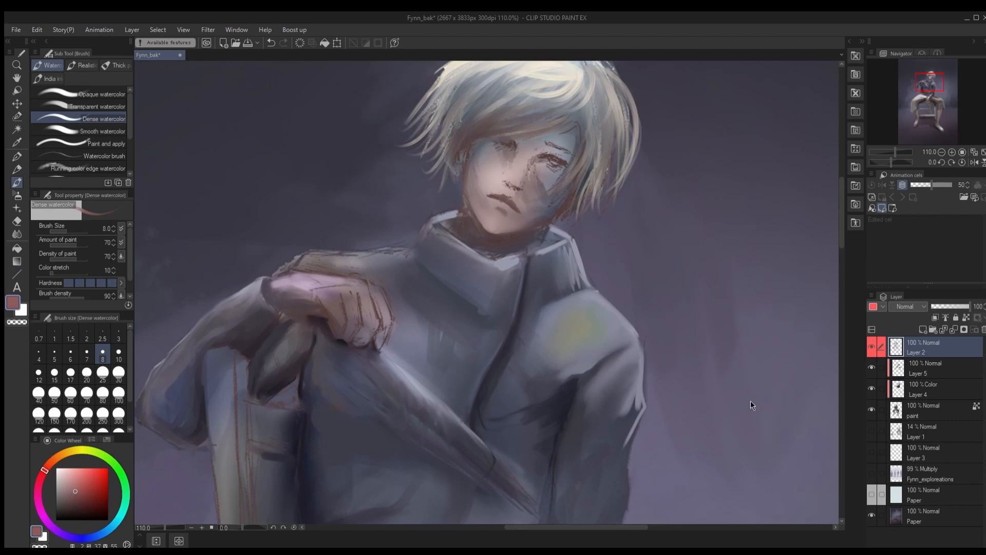
# Step: Paint a soft pink blush on the cheek with the Smooth watercolor brush
pyautogui.click(72, 475)
pyautogui.press(']')
pyautogui.click(97, 132)
pyautogui.moveTo(494, 177); pyautogui.dragTo(478, 186)
pyautogui.press('[')
pyautogui.press('[')
pyautogui.press('[')
pyautogui.press('[')
pyautogui.press('[')
pyautogui.press(']')
pyautogui.press(']')
pyautogui.press('[')
pyautogui.press('[')
pyautogui.press('[')
pyautogui.press('[')
pyautogui.press('[')
pyautogui.press('[')
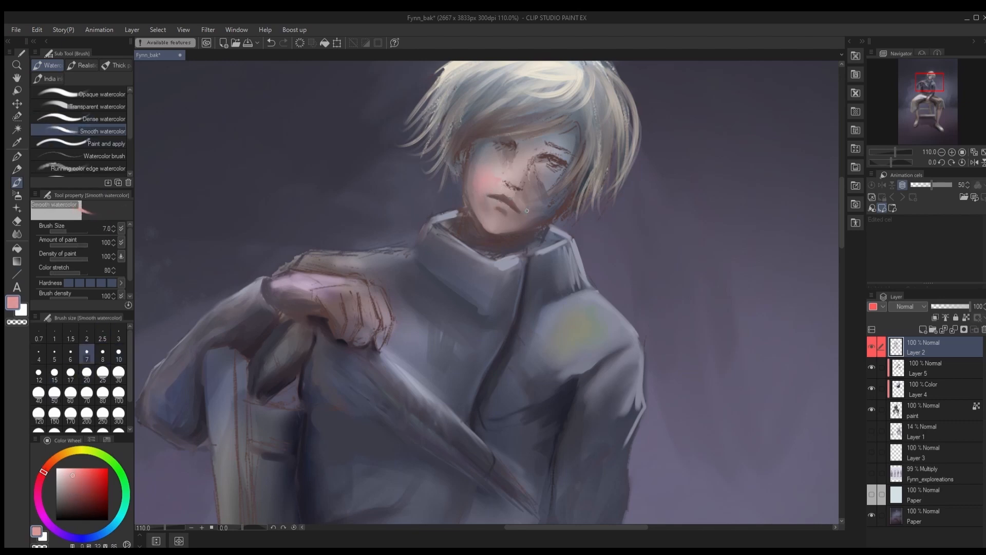
# Step: Refine the area around the mouth with a sampled muted brown using the Smooth watercolor brush at size 3
pyautogui.keyDown('alt'); pyautogui.click(516, 209); pyautogui.keyUp('alt')
pyautogui.press('[')
pyautogui.press('[')
pyautogui.press('[')
pyautogui.press(']')
pyautogui.press(']')
pyautogui.press('[')
pyautogui.press('[')
pyautogui.press('[')
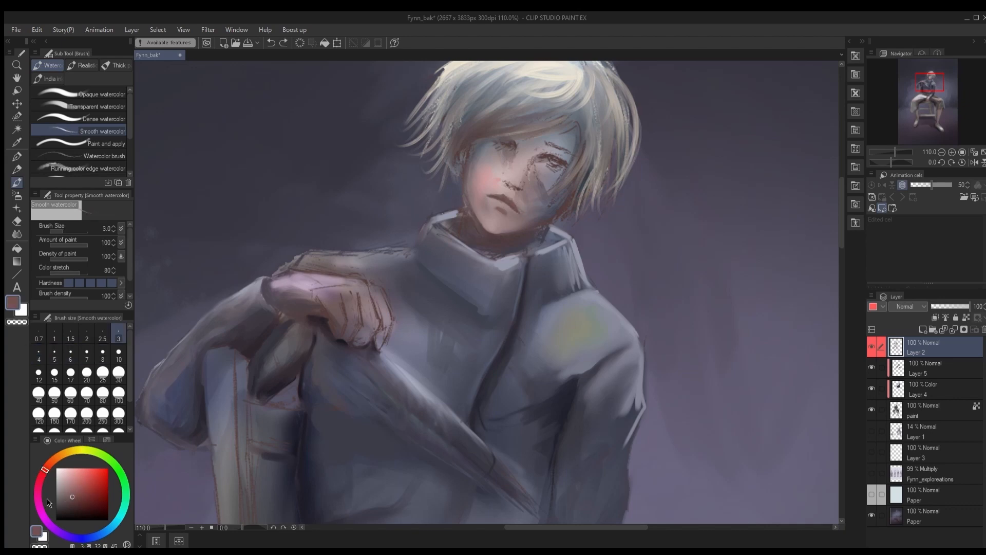
# Step: Darken the line between the lips and the shadow beneath them with a sampled dark brown at brush size 5
pyautogui.keyDown('alt'); pyautogui.click(515, 206); pyautogui.keyUp('alt')
pyautogui.press(']')
pyautogui.press(']')
pyautogui.press(']')
pyautogui.press(']')
pyautogui.press('[')
pyautogui.press('[')
pyautogui.press('[')
pyautogui.press(']')
pyautogui.press(']')
pyautogui.press('[')
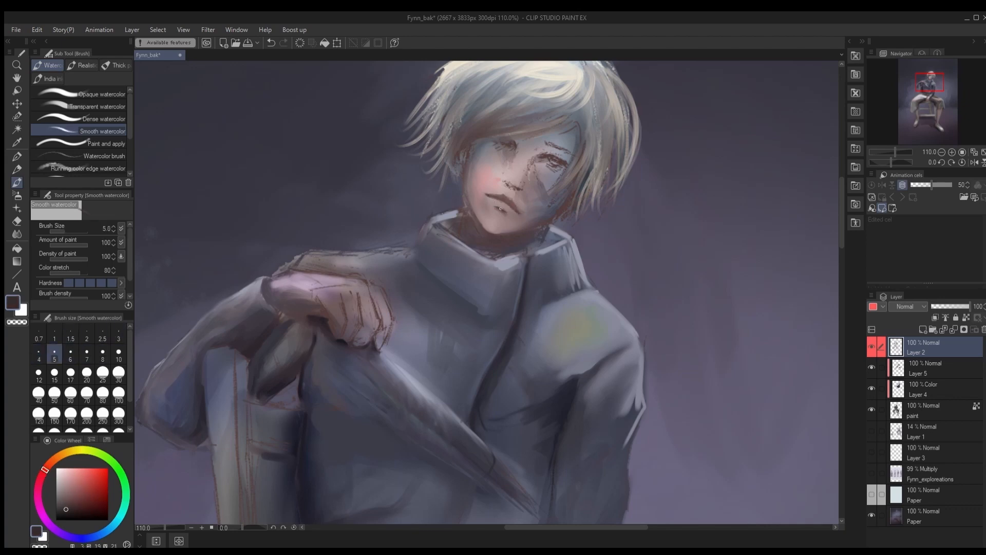
# Step: Shade the chin and jaw edge with a sampled dark purplish tone using the Dense watercolor brush at size 5
pyautogui.press(']')
pyautogui.press(']')
pyautogui.press(']')
pyautogui.press('[')
pyautogui.press('[')
pyautogui.keyDown('alt'); pyautogui.click(504, 232); pyautogui.keyUp('alt')
pyautogui.press(',')
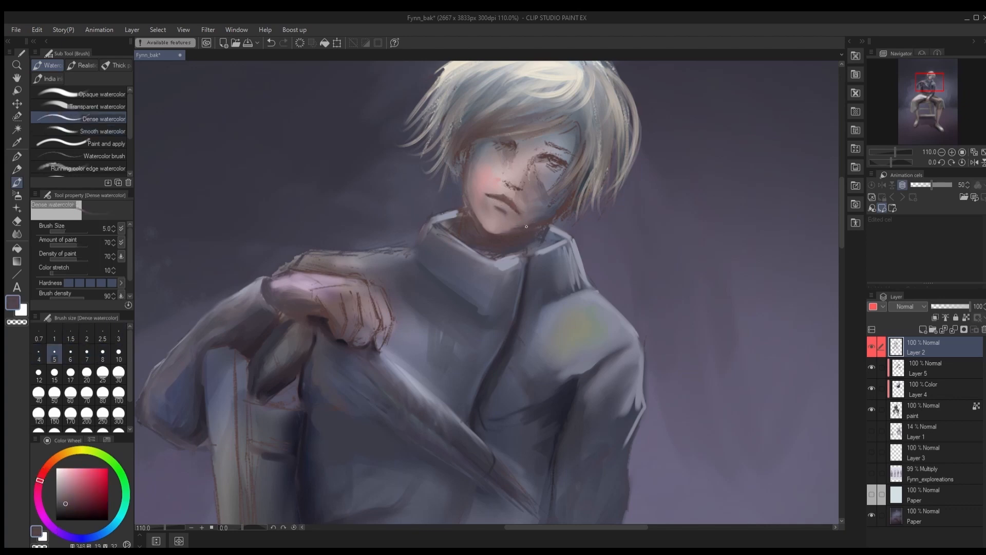
pyautogui.scroll(1, 405, 211)
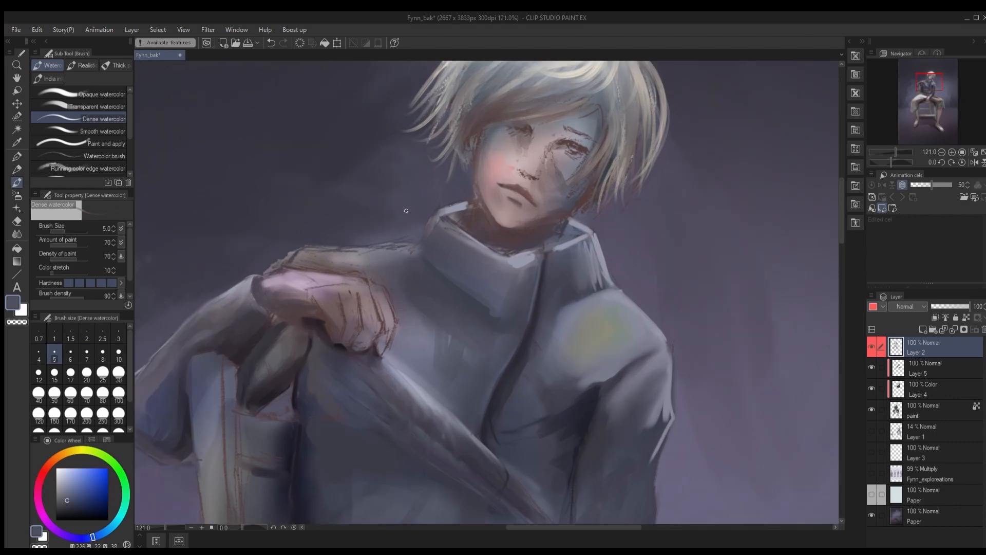
# Step: Highlight the chin and cheek with a sampled light skin tone, using the Dense and Smooth watercolor brushes up to size 15
pyautogui.keyDown('alt'); pyautogui.click(498, 214); pyautogui.keyUp('alt')
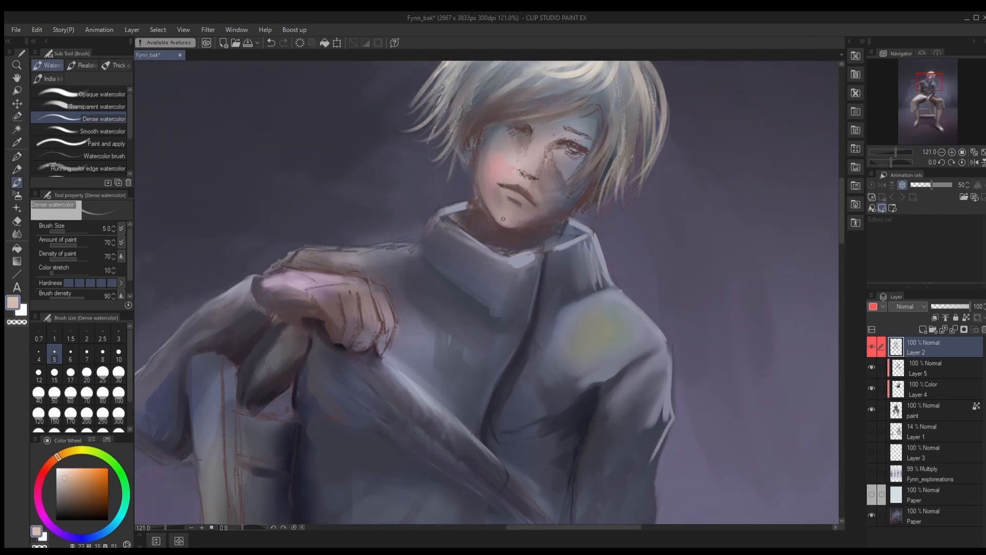
pyautogui.press(']')
pyautogui.press(']')
pyautogui.press(']')
pyautogui.press('[')
pyautogui.press('.')
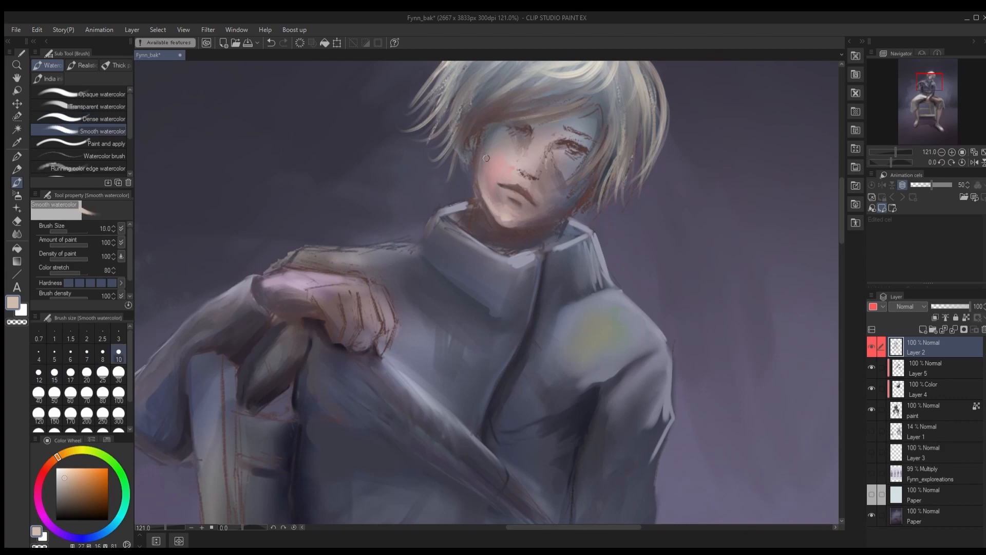
pyautogui.press('[')
pyautogui.press('[')
pyautogui.press('[')
pyautogui.press(']')
pyautogui.press(']')
pyautogui.press(']')
pyautogui.press(']')
pyautogui.press(']')
pyautogui.moveTo(489, 189); pyautogui.dragTo(493, 166)
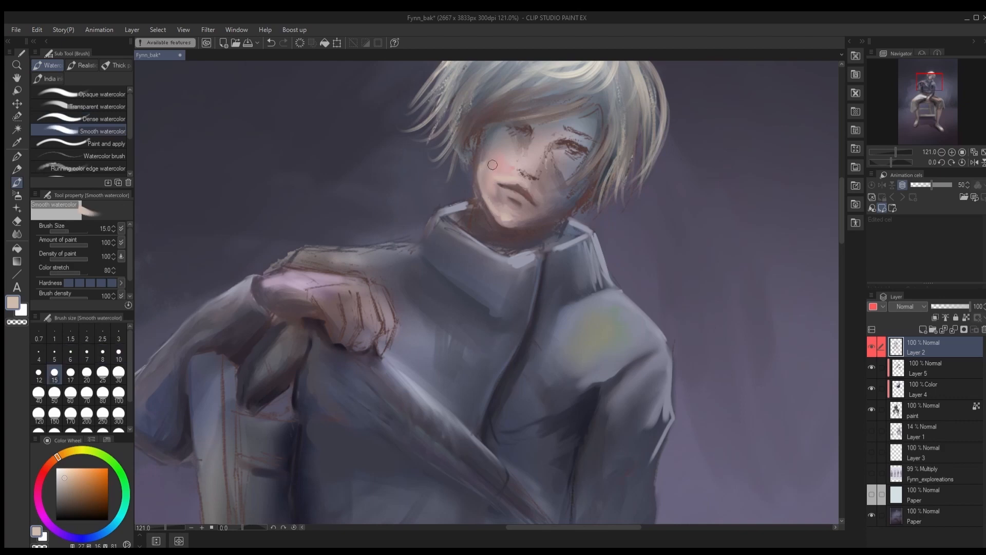
# Step: Blend a sampled pale yellowish tone into the cheek with the Smooth watercolor brush at size 10 and save the painting
pyautogui.keyDown('alt'); pyautogui.click(458, 160); pyautogui.keyUp('alt')
pyautogui.press('[')
pyautogui.press('[')
pyautogui.press('[')
pyautogui.press('[')
pyautogui.press('[')
pyautogui.press('[')
pyautogui.press('[')
pyautogui.press('[')
pyautogui.press('[')
pyautogui.press('[')
pyautogui.press(']')
pyautogui.press(']')
pyautogui.press(']')
pyautogui.press(']')
pyautogui.press(']')
pyautogui.press(']')
pyautogui.press(']')
pyautogui.press(']')
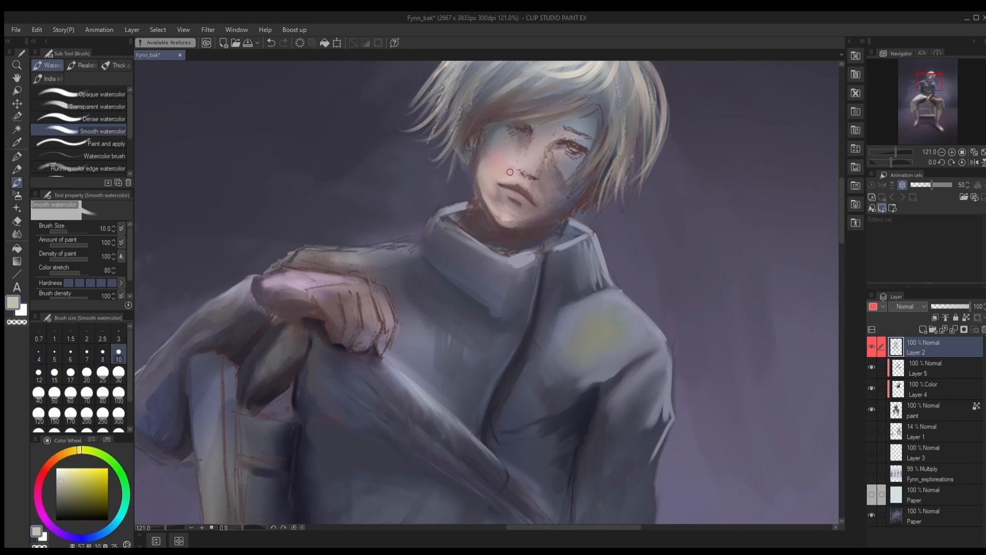
pyautogui.scroll(-5, 507, 177)
pyautogui.hotkey('ctrl', 's')
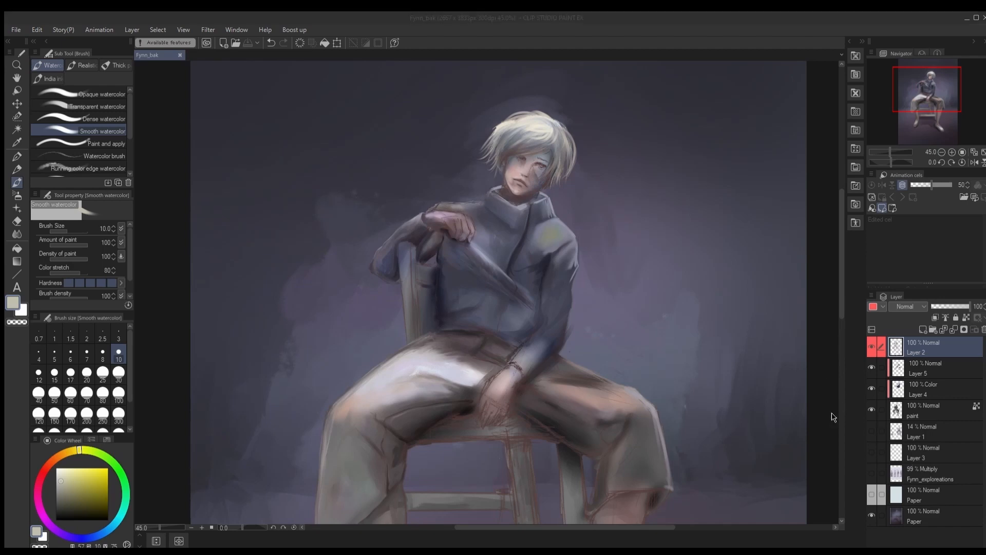
# Step: Rotate the canvas to -25 degrees and paint a dark brown beard on the chin with the Dense watercolor brush at sizes 8 and 6
pyautogui.scroll(4, 510, 195)
pyautogui.keyDown('alt'); pyautogui.click(510, 194); pyautogui.keyUp('alt')
pyautogui.press('[')
pyautogui.press('[')
pyautogui.press('[')
pyautogui.press('[')
pyautogui.press('[')
pyautogui.press('[')
pyautogui.press('[')
pyautogui.moveTo(512, 194); pyautogui.dragTo(514, 190)
pyautogui.press('-')
pyautogui.press('-')
pyautogui.press('-')
pyautogui.press('-')
pyautogui.press('-')
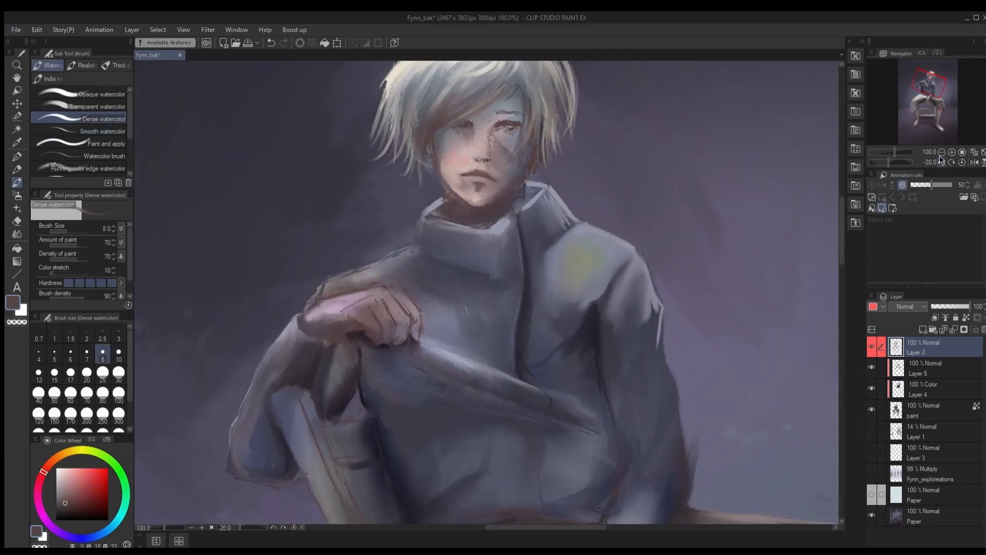
pyautogui.press('[')
pyautogui.press('[')
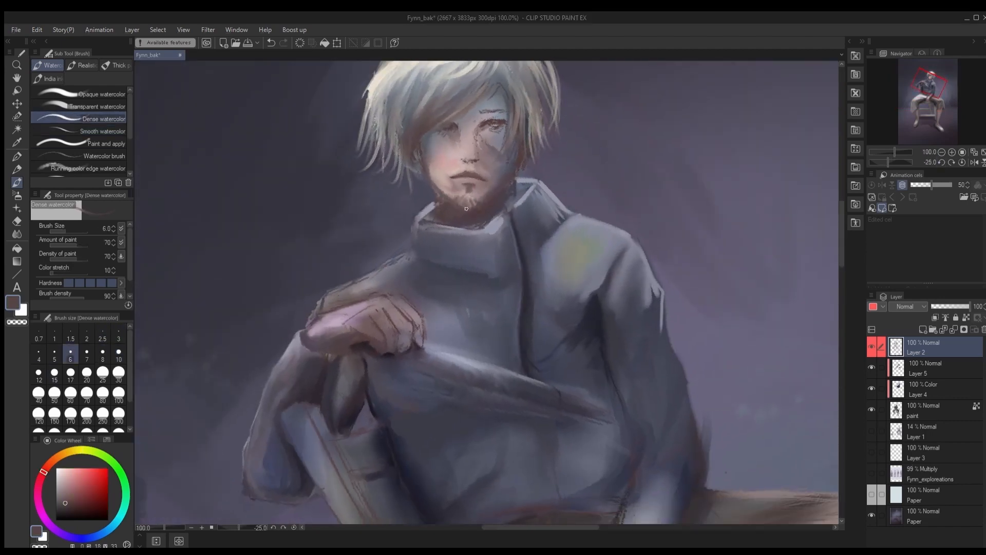
# Step: Build up the beard along the chin and jaw with fine greyish strands using the Dense watercolor brush at about size 3
pyautogui.press(']')
pyautogui.press(']')
pyautogui.press(']')
pyautogui.press(']')
pyautogui.scroll(-1, 492, 199)
pyautogui.keyDown('alt'); pyautogui.click(426, 98); pyautogui.keyUp('alt')
pyautogui.press(']')
pyautogui.press(']')
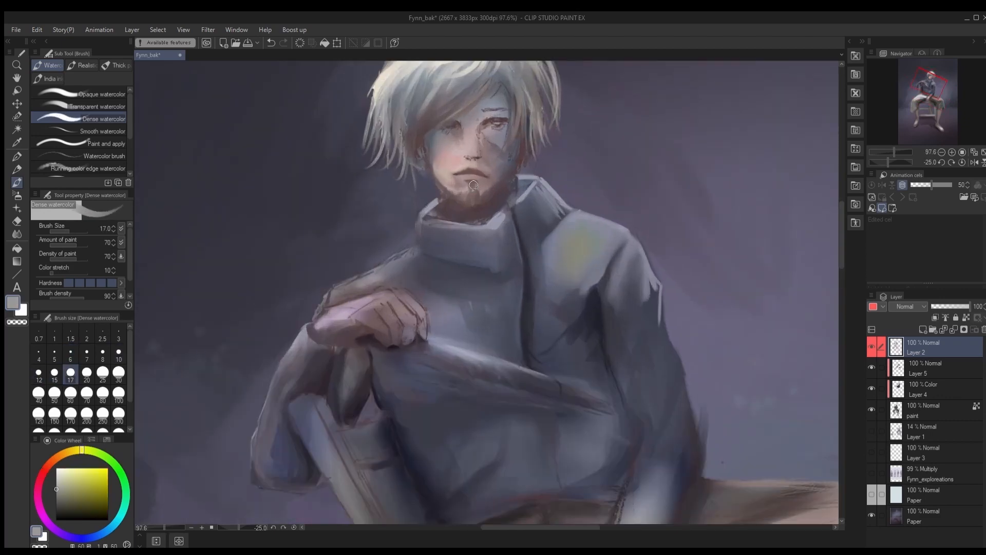
pyautogui.press('[')
pyautogui.press('[')
pyautogui.press('[')
pyautogui.press('[')
pyautogui.press('[')
pyautogui.press('[')
pyautogui.press('[')
pyautogui.press('[')
pyautogui.press('[')
pyautogui.press('[')
pyautogui.moveTo(474, 197); pyautogui.dragTo(480, 209)
pyautogui.press(']')
pyautogui.press(']')
pyautogui.moveTo(466, 198); pyautogui.dragTo(464, 207)
pyautogui.press('[')
pyautogui.press('[')
pyautogui.press(']')
pyautogui.keyDown('alt'); pyautogui.click(437, 181); pyautogui.keyUp('alt')
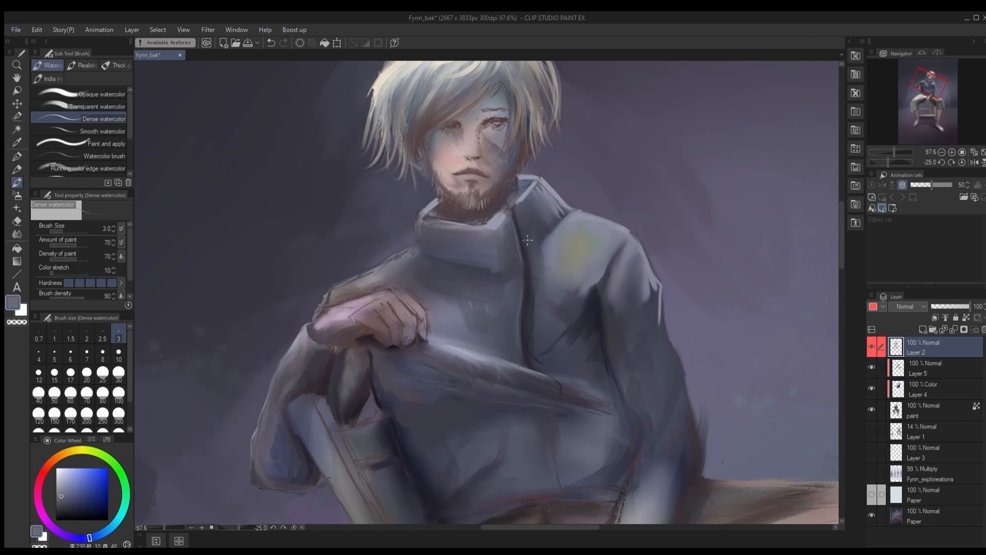
# Step: Flip the canvas view horizontally and add light hairs to the beard in a sampled blond tone at brush size 2
pyautogui.keyDown('alt'); pyautogui.click(431, 121); pyautogui.keyUp('alt')
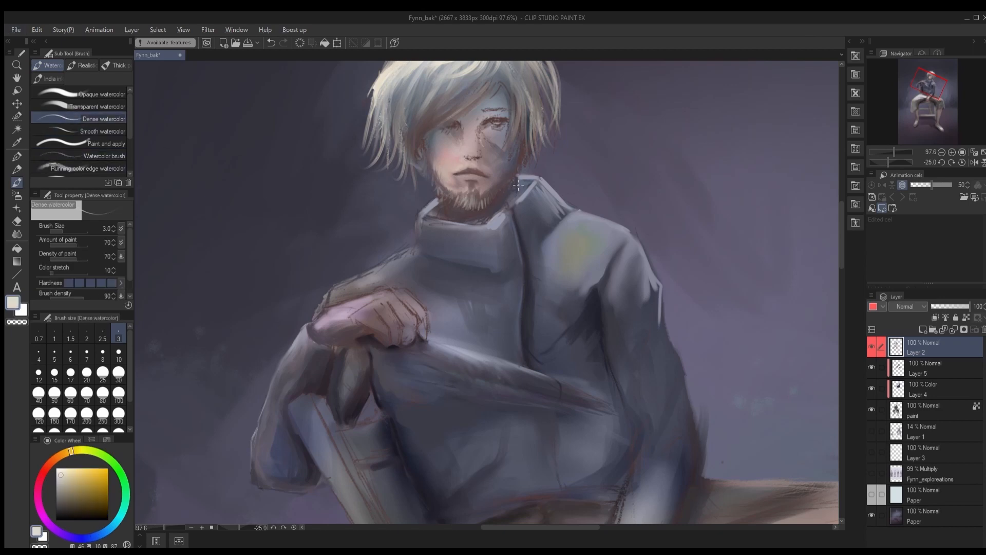
pyautogui.press('h')
pyautogui.scroll(-1, 518, 185)
pyautogui.scroll(2, 478, 193)
pyautogui.press('[')
pyautogui.press('[')
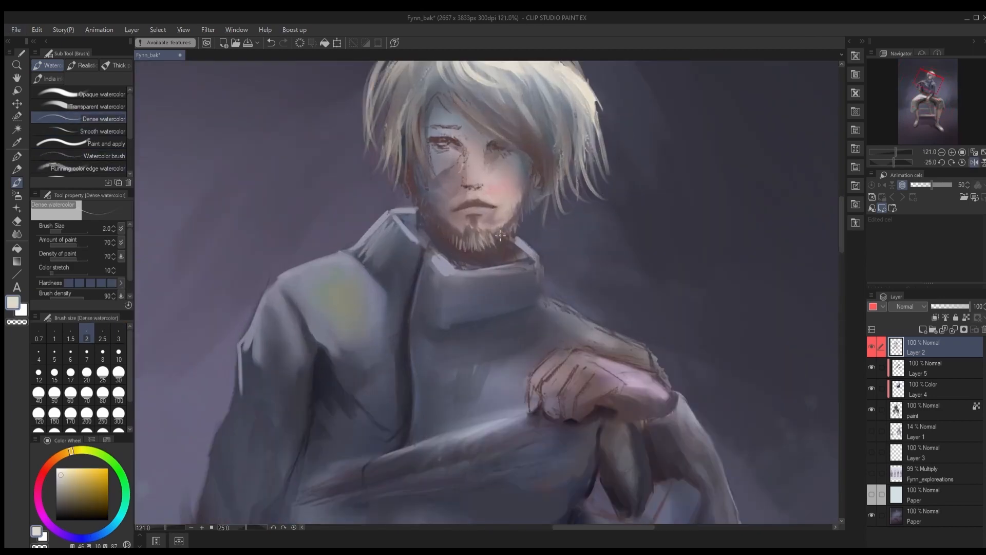
# Step: Draw thin pale and light grey hairs in the beard with the Real G-Pen at size 1
pyautogui.click(61, 468)
pyautogui.click(104, 156)
pyautogui.press('p')
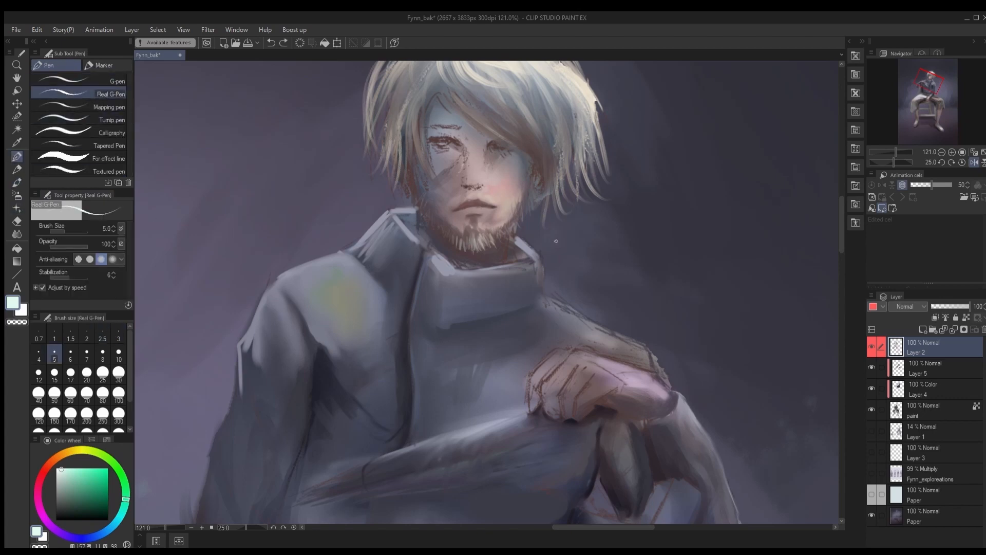
pyautogui.press('[')
pyautogui.press('[')
pyautogui.keyDown('alt'); pyautogui.click(501, 226); pyautogui.keyUp('alt')
pyautogui.keyDown('alt'); pyautogui.click(501, 226); pyautogui.keyUp('alt')
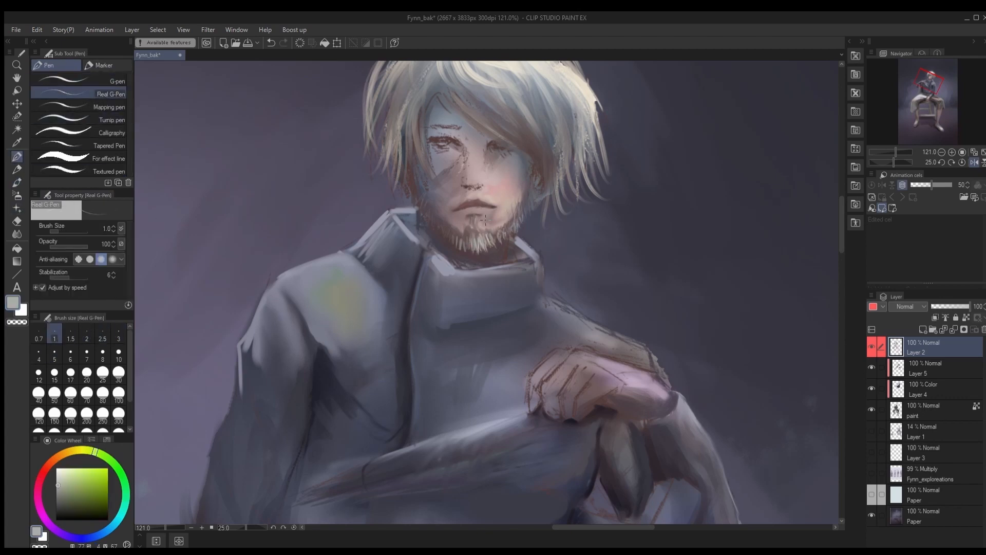
# Step: Add thin dark and pale blond strands to the side of the hair with the Real G-Pen at size 2
pyautogui.scroll(-4, 493, 221)
pyautogui.scroll(2, 497, 218)
pyautogui.scroll(2, 529, 272)
pyautogui.keyDown('alt'); pyautogui.click(475, 236); pyautogui.keyUp('alt')
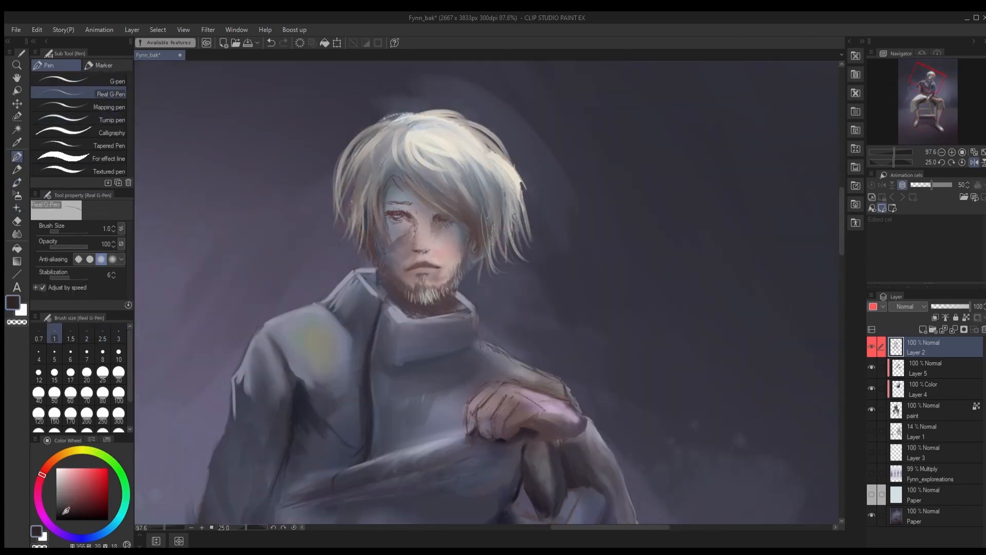
pyautogui.press(']')
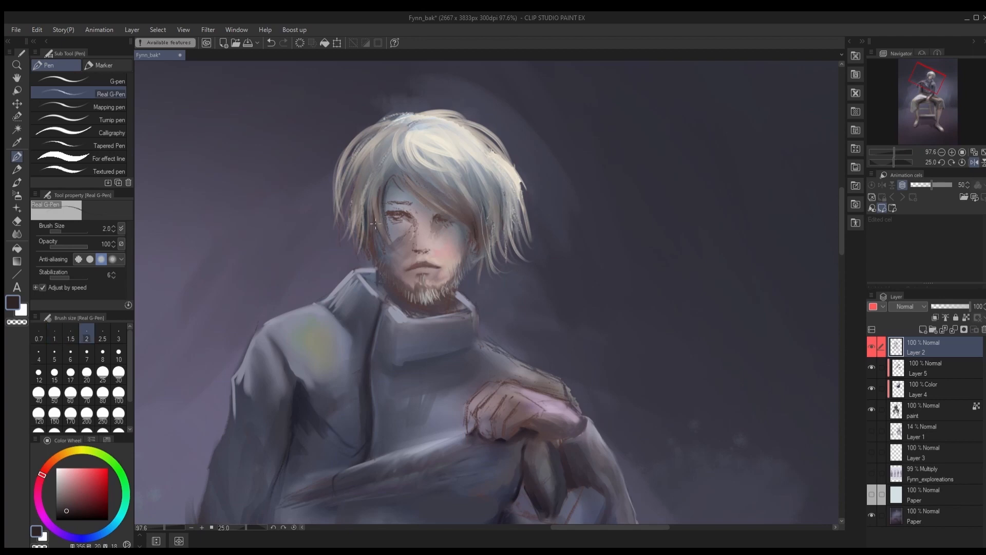
pyautogui.keyDown('alt'); pyautogui.click(428, 143); pyautogui.keyUp('alt')
pyautogui.moveTo(351, 249); pyautogui.dragTo(357, 167)
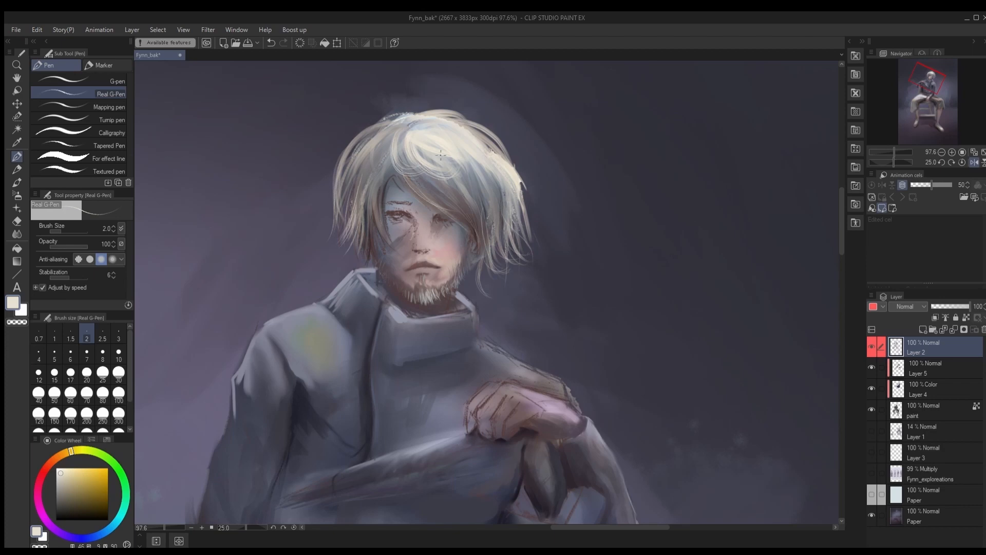
# Step: Draw loose light strands around the crown and side of the hair with the Real G-Pen at size 5 and save the painting
pyautogui.press(']')
pyautogui.press(']')
pyautogui.press(']')
pyautogui.press(']')
pyautogui.keyDown('alt'); pyautogui.click(412, 116); pyautogui.keyUp('alt')
pyautogui.moveTo(400, 117)
pyautogui.mouseDown()
pyautogui.moveTo(345, 148)
pyautogui.moveTo(369, 122)
pyautogui.mouseUp()
pyautogui.keyDown('alt'); pyautogui.click(414, 123); pyautogui.keyUp('alt')
pyautogui.moveTo(350, 148); pyautogui.dragTo(350, 209)
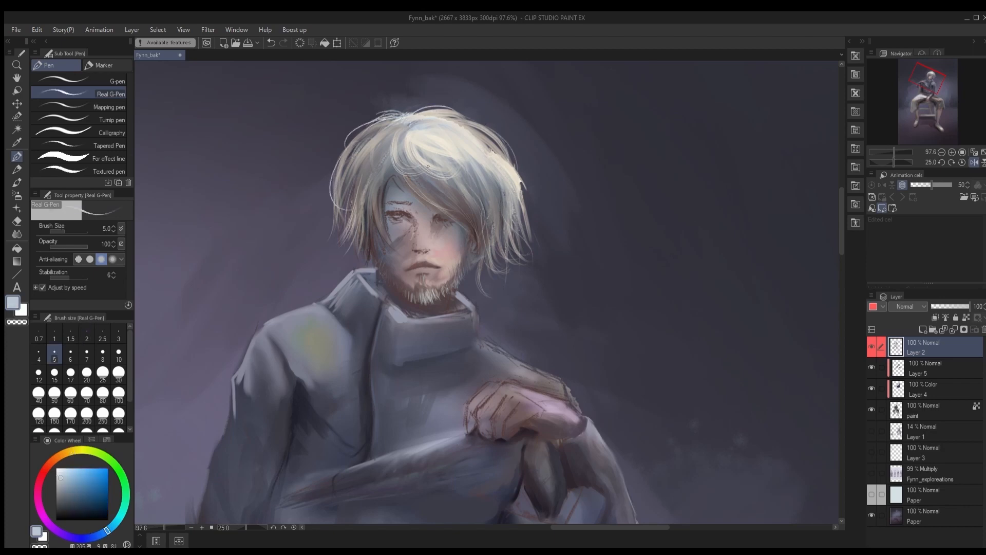
pyautogui.keyDown('alt'); pyautogui.click(410, 119); pyautogui.keyUp('alt')
pyautogui.hotkey('ctrl', 's')
pyautogui.press('b')
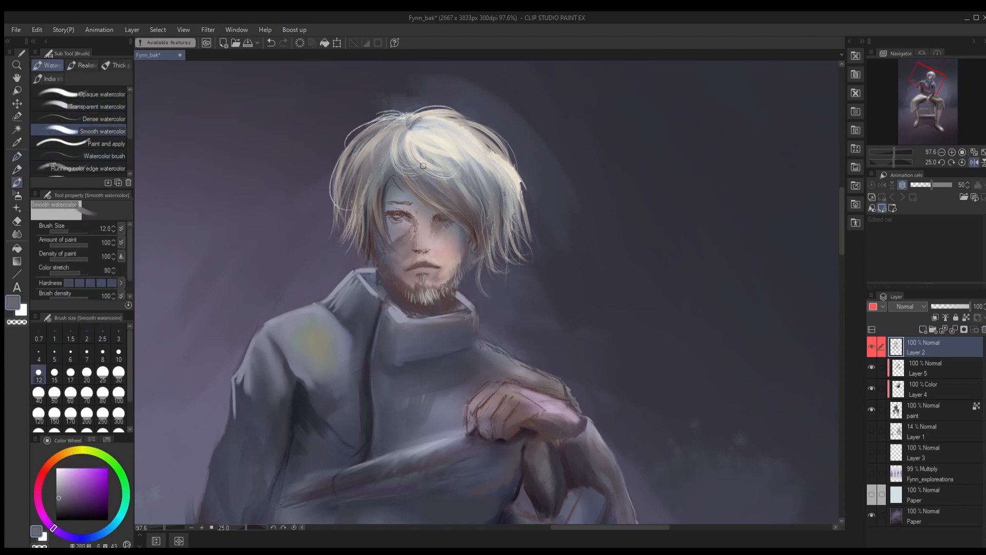
# Step: Paint strokes over the fringe and outer side of the hair with the Dense watercolor brush in sampled hair tones
pyautogui.scroll(3, 446, 183)
pyautogui.scroll(2, 446, 183)
pyautogui.keyDown('alt'); pyautogui.click(446, 183); pyautogui.keyUp('alt')
pyautogui.click(97, 119)
pyautogui.keyDown('alt'); pyautogui.click(483, 154); pyautogui.keyUp('alt')
pyautogui.press(']')
pyautogui.press(']')
pyautogui.press(']')
pyautogui.press(']')
pyautogui.moveTo(450, 201); pyautogui.dragTo(485, 226)
pyautogui.press(']')
pyautogui.press(']')
pyautogui.press(']')
pyautogui.moveTo(535, 179); pyautogui.dragTo(569, 211)
# Step: Paint pale bluish strands across the fringe and crown with the Dense watercolor brush, varying the size up to 7
pyautogui.press('[')
pyautogui.press('[')
pyautogui.press('[')
pyautogui.press('[')
pyautogui.press('[')
pyautogui.press('[')
pyautogui.moveTo(428, 167)
pyautogui.mouseDown()
pyautogui.moveTo(417, 198)
pyautogui.moveTo(366, 208)
pyautogui.mouseUp()
pyautogui.press(']')
pyautogui.press(']')
pyautogui.press(']')
pyautogui.press(']')
pyautogui.press(']')
pyautogui.moveTo(469, 143); pyautogui.dragTo(510, 133)
pyautogui.scroll(-5, 374, 178)
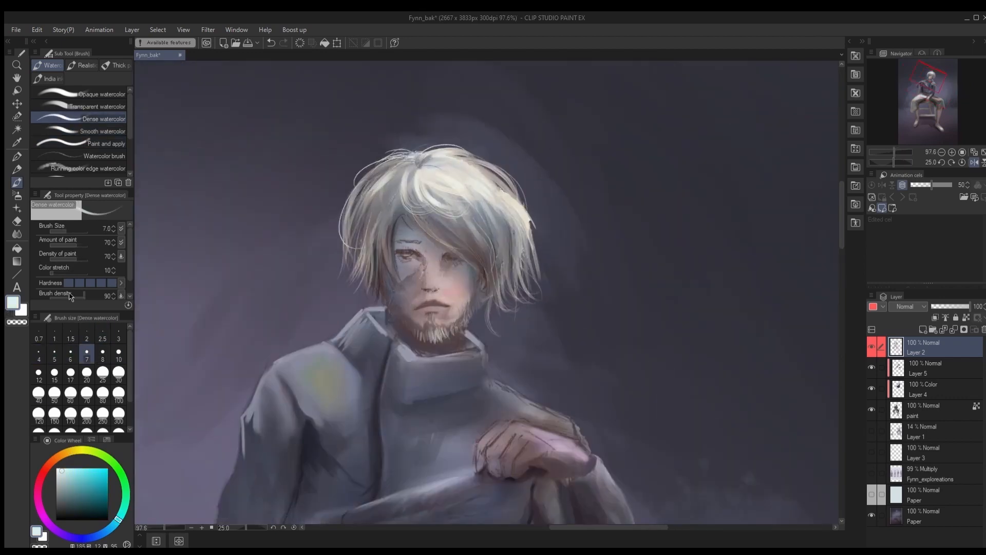
# Step: Draw a pale cream strand at the outer side of the hair with the Real G-Pen at size 3
pyautogui.press('p')
pyautogui.press(']')
pyautogui.press(']')
pyautogui.press(']')
pyautogui.keyDown('alt'); pyautogui.click(446, 209); pyautogui.keyUp('alt')
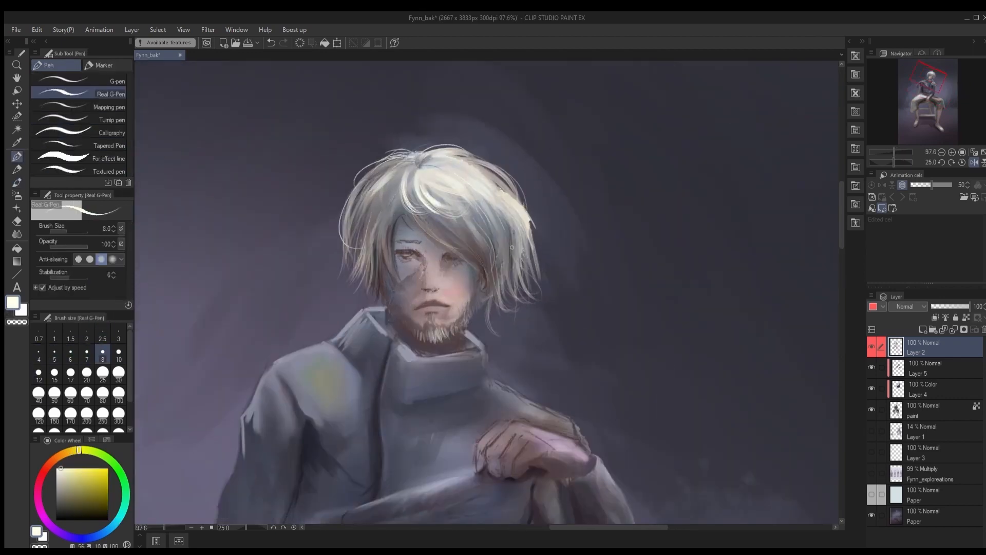
pyautogui.press('[')
pyautogui.press('[')
pyautogui.press('[')
pyautogui.press('[')
pyautogui.press('[')
pyautogui.moveTo(530, 222); pyautogui.dragTo(544, 255)
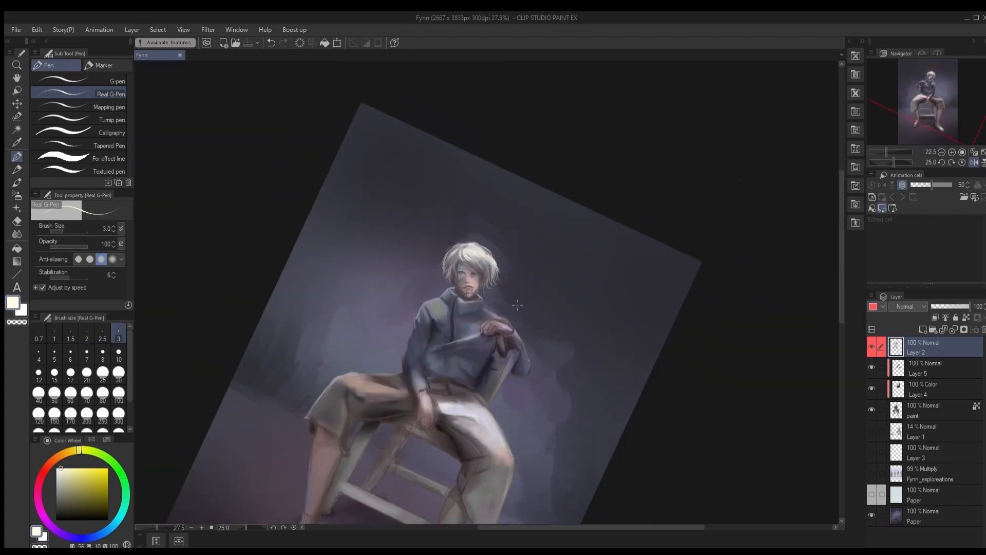
# Step: Refine the outermost loose strands at the side of the hair with the Real G-Pen at size 1.5 in a sampled grey
pyautogui.scroll(5, 471, 236)
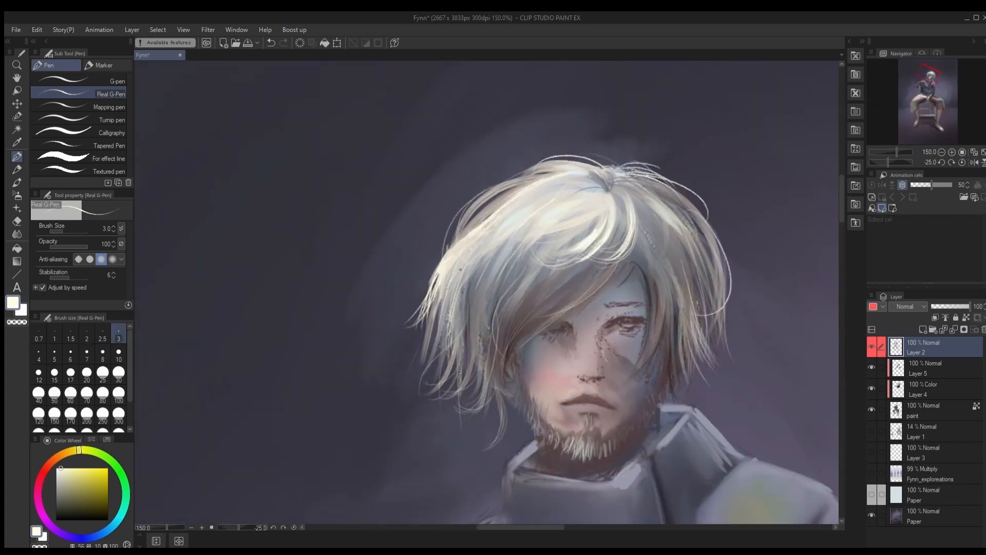
pyautogui.press('[')
pyautogui.press('[')
pyautogui.press('[')
pyautogui.moveTo(730, 303); pyautogui.dragTo(608, 283)
pyautogui.keyDown('alt'); pyautogui.click(608, 283); pyautogui.keyUp('alt')
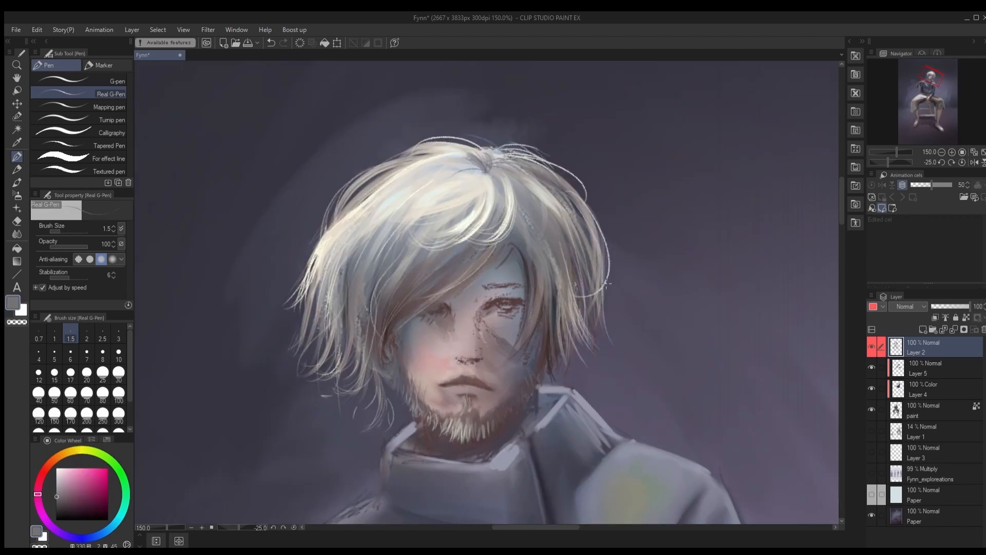
# Step: Rotate the canvas view back upright to 0 degrees and save the painting
pyautogui.scroll(-5, 514, 318)
pyautogui.moveTo(478, 318); pyautogui.dragTo(455, 234)
pyautogui.press('^')
pyautogui.press('^')
pyautogui.press('^')
pyautogui.press('^')
pyautogui.press('^')
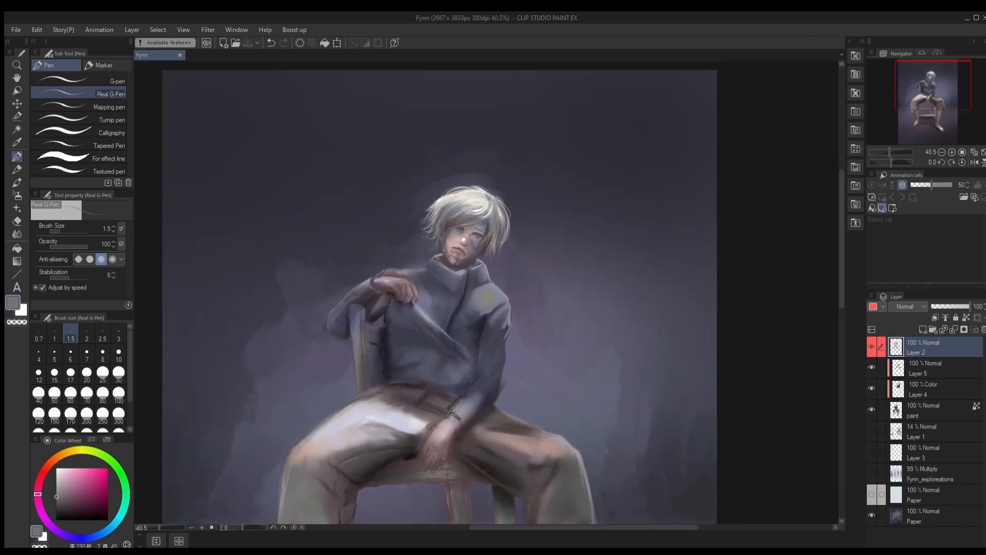
pyautogui.scroll(5, 391, 246)
pyautogui.hotkey('ctrl', 's')
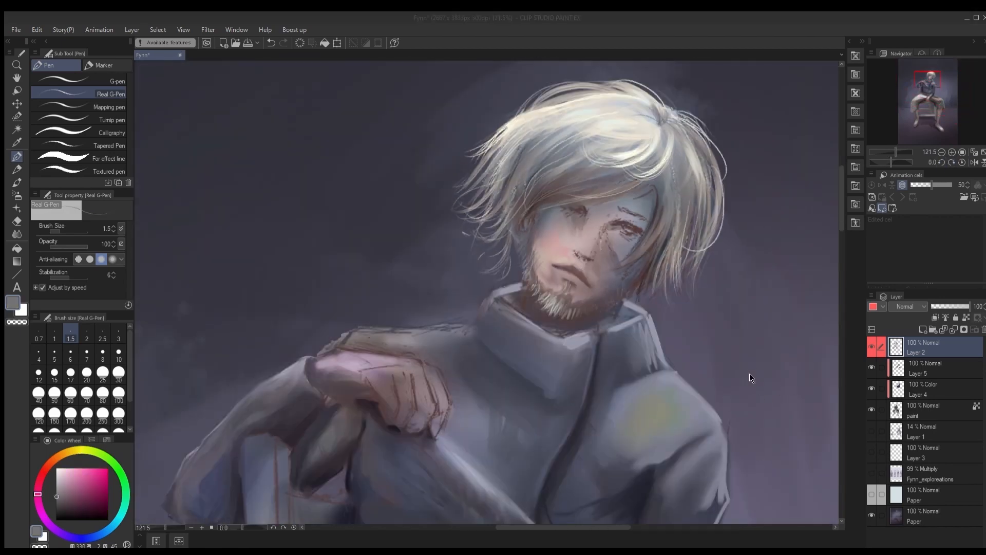
# Step: Flip the canvas view horizontally and darken the underside of the nose in a sampled reddish brown with the Real G-Pen at size 5
pyautogui.click(974, 162)
pyautogui.scroll(2, 354, 245)
pyautogui.press(']')
pyautogui.press(']')
pyautogui.press(']')
pyautogui.press(']')
pyautogui.press(']')
pyautogui.keyDown('alt'); pyautogui.click(408, 256); pyautogui.keyUp('alt')
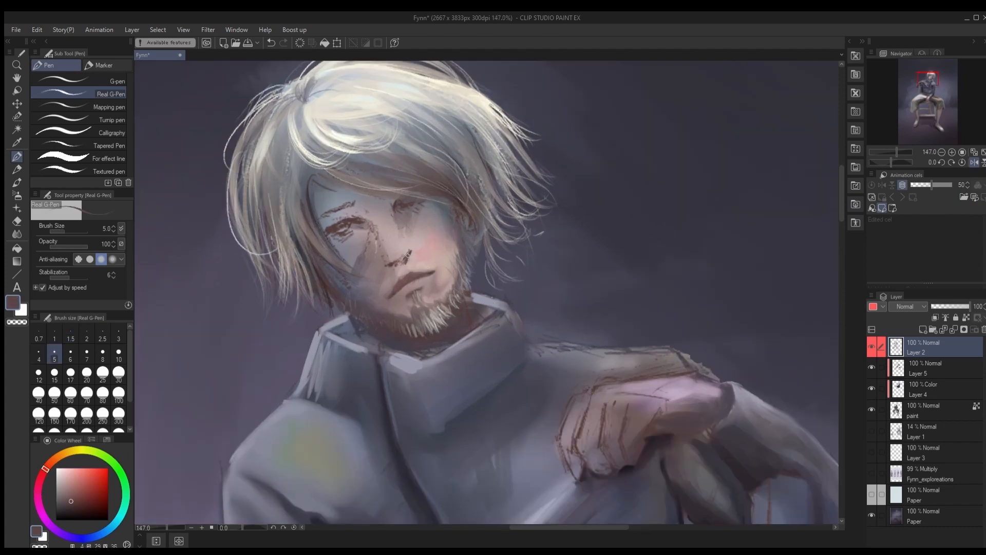
# Step: Build up the shadow shape under the nose with the Smooth watercolor brush at size 8
pyautogui.click(17, 182)
pyautogui.click(82, 132)
pyautogui.press(']')
pyautogui.press('[')
pyautogui.press('[')
pyautogui.press('[')
pyautogui.press(']')
pyautogui.press(']')
pyautogui.press(']')
pyautogui.press(']')
pyautogui.press(']')
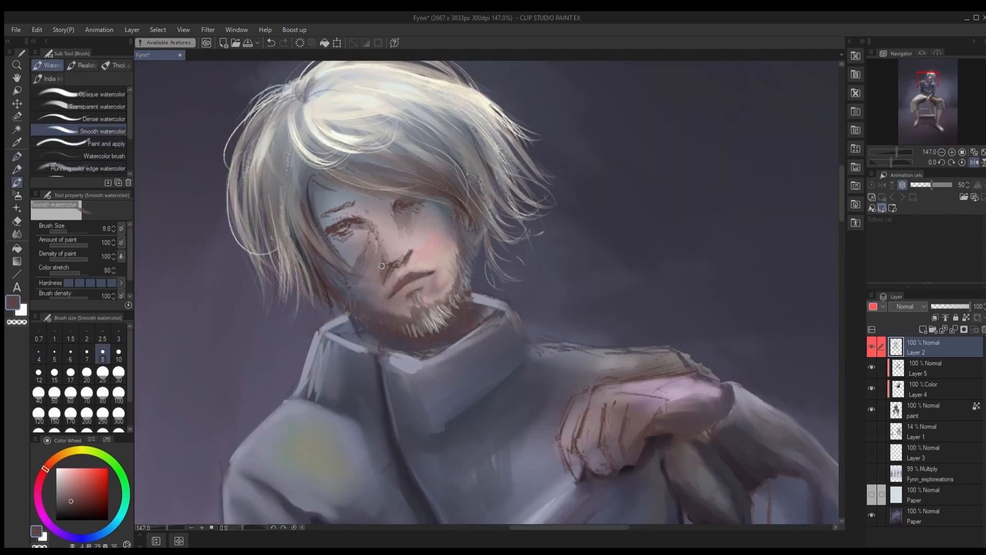
# Step: Paint a sampled dark bluish shadow between the nose and mouth corner, and pick up a light skin tone at size 7
pyautogui.keyDown('alt'); pyautogui.click(350, 283); pyautogui.keyUp('alt')
pyautogui.press(']')
pyautogui.press(']')
pyautogui.moveTo(384, 273); pyautogui.dragTo(373, 285)
pyautogui.press('[')
pyautogui.press('[')
pyautogui.press('[')
pyautogui.press('[')
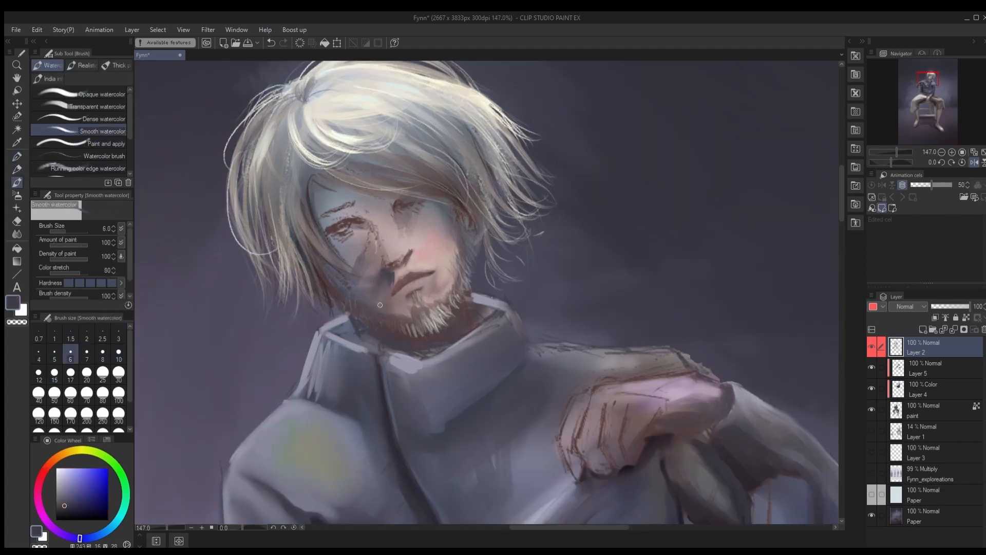
pyautogui.keyDown('alt'); pyautogui.click(382, 279); pyautogui.keyUp('alt')
pyautogui.press(']')
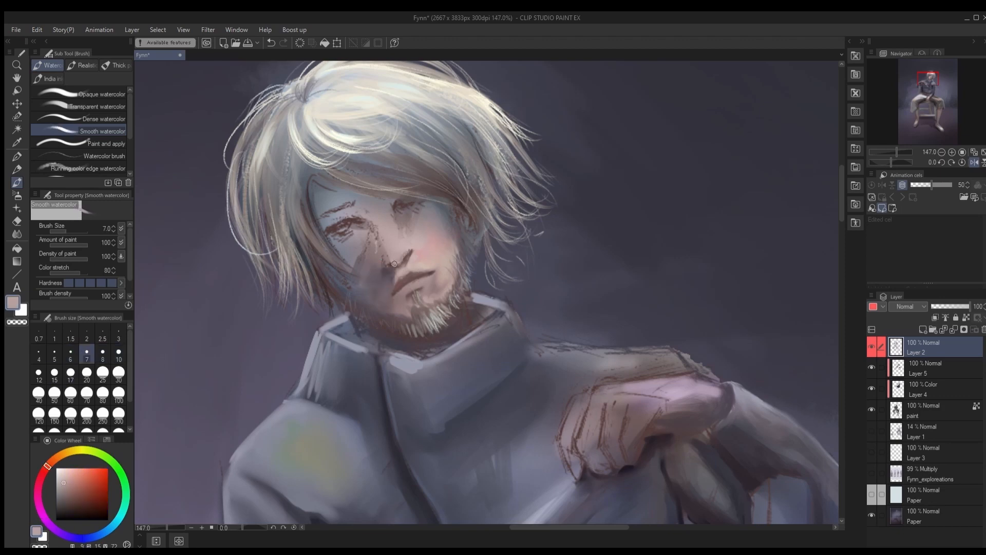
# Step: Paint the cast shadow along the nose and over the cheek in a sampled dark purple, increasing the Smooth watercolor brush to size 15
pyautogui.keyDown('alt'); pyautogui.click(381, 267); pyautogui.keyUp('alt')
pyautogui.moveTo(374, 233)
pyautogui.mouseDown()
pyautogui.moveTo(389, 265)
pyautogui.moveTo(380, 257)
pyautogui.moveTo(383, 278)
pyautogui.mouseUp()
pyautogui.press(']')
pyautogui.press(']')
pyautogui.press(']')
pyautogui.press(']')
pyautogui.press('[')
pyautogui.press(']')
pyautogui.scroll(-3, 386, 245)
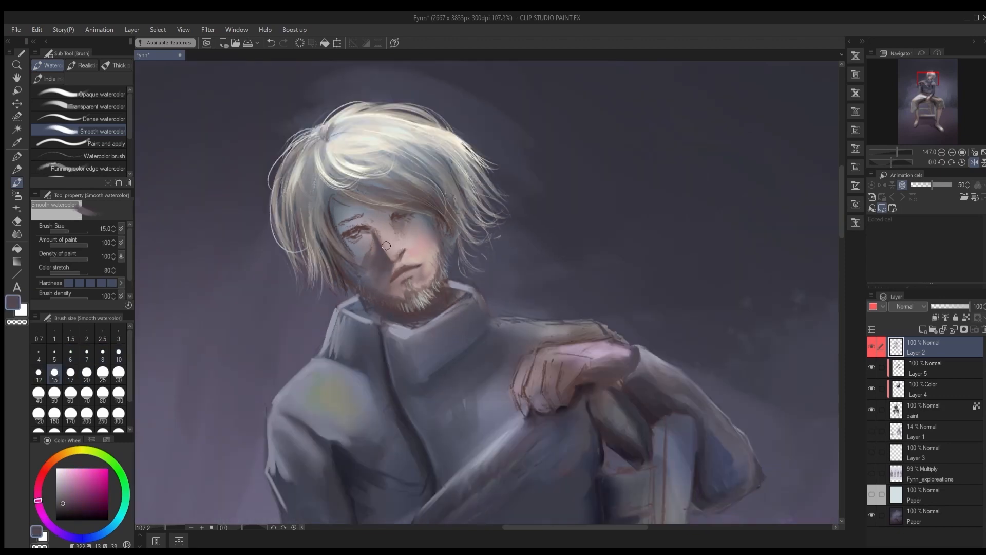
# Step: Refine the shadow edge of the nose in a sampled reddish brown with the Smooth watercolor brush at size 5
pyautogui.scroll(2, 386, 245)
pyautogui.keyDown('alt'); pyautogui.click(398, 281); pyautogui.keyUp('alt')
pyautogui.press('[')
pyautogui.press('[')
pyautogui.press('[')
pyautogui.press('[')
pyautogui.press('[')
pyautogui.press('[')
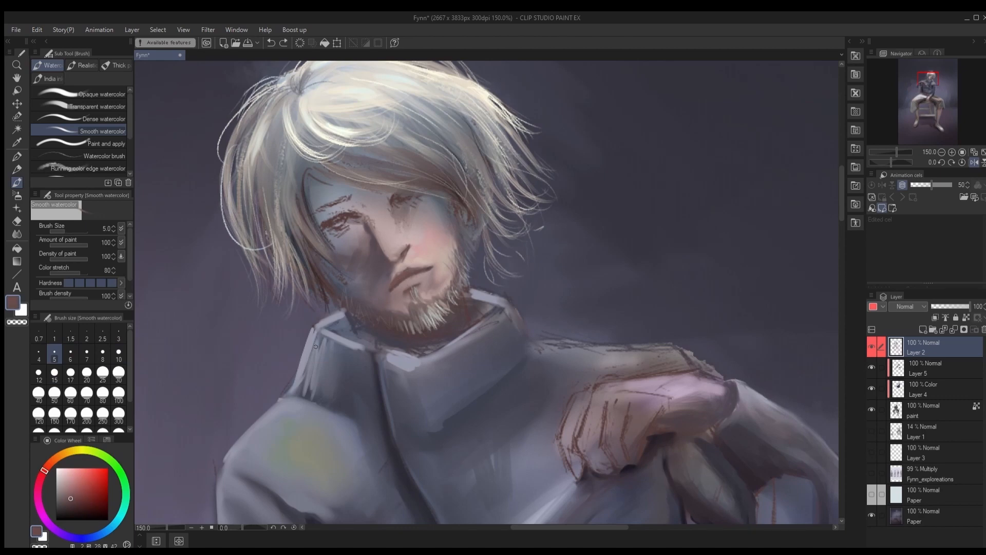
# Step: Deepen the nostril and mouth line in a very dark brown with the Smooth watercolor brush at size 4
pyautogui.press('[')
pyautogui.press('[')
pyautogui.press('[')
pyautogui.press('[')
pyautogui.press('[')
pyautogui.press(']')
pyautogui.press(']')
pyautogui.press(']')
pyautogui.press(']')
pyautogui.scroll(-7, 424, 303)
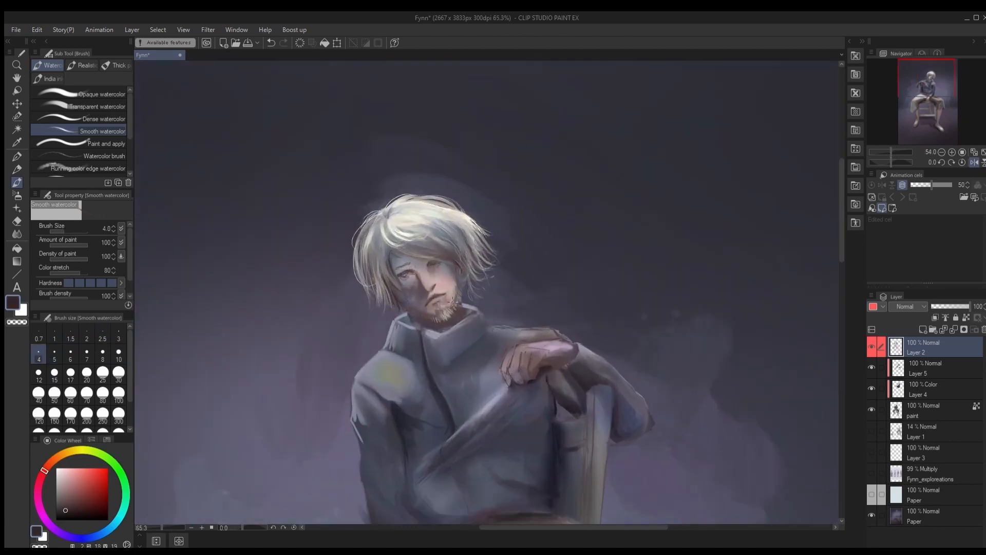
# Step: Shape the nostril and nose tip in a sampled muted brown with the Smooth watercolor brush at size 3
pyautogui.scroll(10, 408, 297)
pyautogui.keyDown('alt'); pyautogui.click(407, 306); pyautogui.keyUp('alt')
pyautogui.press(']')
pyautogui.press(']')
pyautogui.press('[')
pyautogui.press('[')
pyautogui.press('[')
pyautogui.keyDown('alt'); pyautogui.click(411, 290); pyautogui.keyUp('alt')
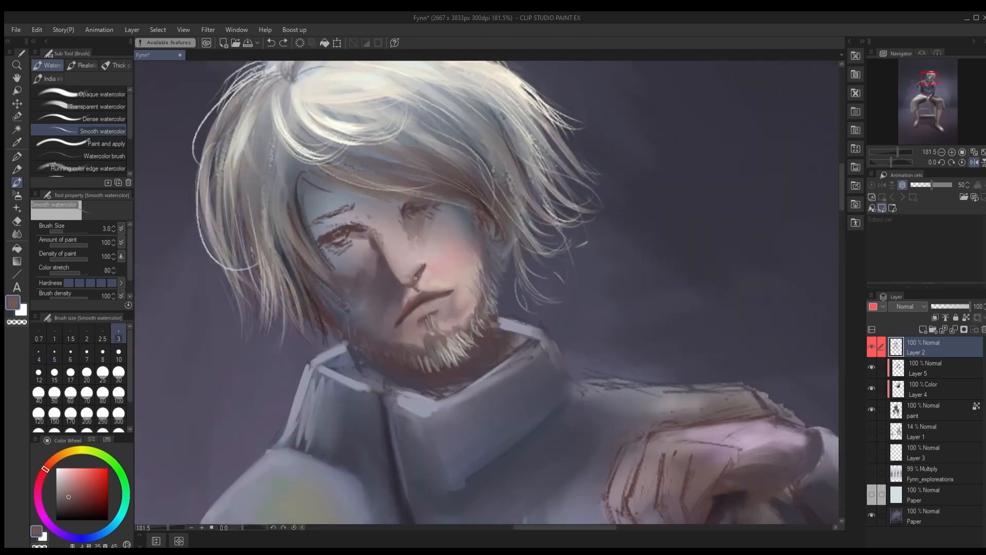
pyautogui.moveTo(421, 272); pyautogui.dragTo(416, 282)
# Step: Refine the shading of the nose and the eye under the fringe with the Smooth watercolor brush at size 5
pyautogui.press('[')
pyautogui.press('[')
pyautogui.press('[')
pyautogui.press('[')
pyautogui.press(']')
pyautogui.press(']')
pyautogui.press(']')
pyautogui.press(']')
pyautogui.press(']')
pyautogui.press(']')
pyautogui.press(']')
pyautogui.press(']')
pyautogui.press('[')
pyautogui.press('[')
pyautogui.press('[')
pyautogui.press(']')
pyautogui.press(']')
pyautogui.press('[')
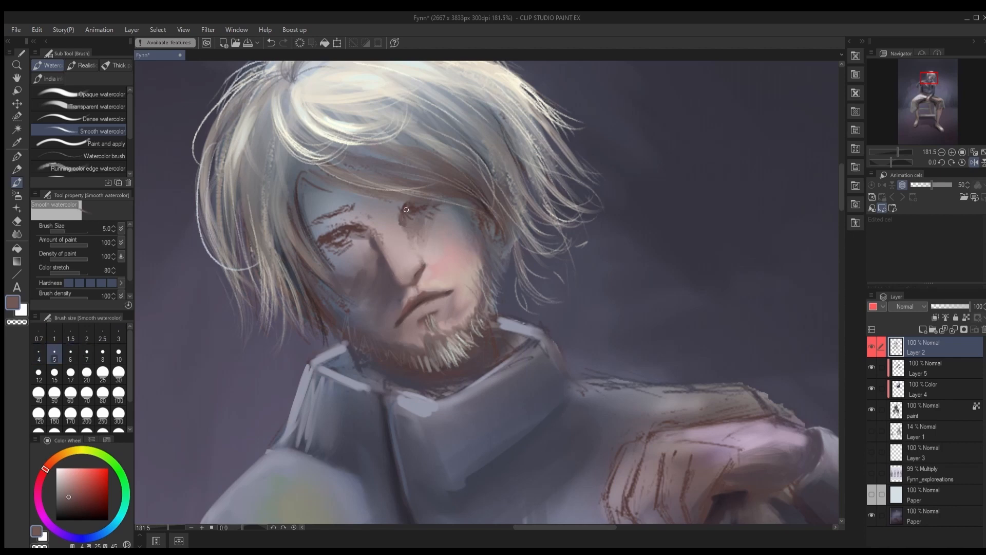
# Step: Soften the shadow below the eye and down the lit side of the nose in a sampled skin tone with a larger brush
pyautogui.press(']')
pyautogui.press(']')
pyautogui.keyDown('alt'); pyautogui.click(406, 229); pyautogui.keyUp('alt')
pyautogui.press(']')
pyautogui.press(']')
pyautogui.moveTo(404, 231)
pyautogui.mouseDown()
pyautogui.moveTo(399, 218)
pyautogui.moveTo(412, 255)
pyautogui.moveTo(404, 273)
pyautogui.mouseUp()
pyautogui.press('[')
# Step: Paint a pale blue-white highlight between the eye and the bridge of the nose with the Smooth watercolor brush
pyautogui.keyDown('alt'); pyautogui.click(409, 261); pyautogui.keyUp('alt')
pyautogui.keyDown('alt'); pyautogui.click(440, 283); pyautogui.keyUp('alt')
pyautogui.press('[')
pyautogui.press('[')
pyautogui.press('[')
pyautogui.press('[')
pyautogui.press(']')
pyautogui.click(60, 471)
pyautogui.click(83, 119)
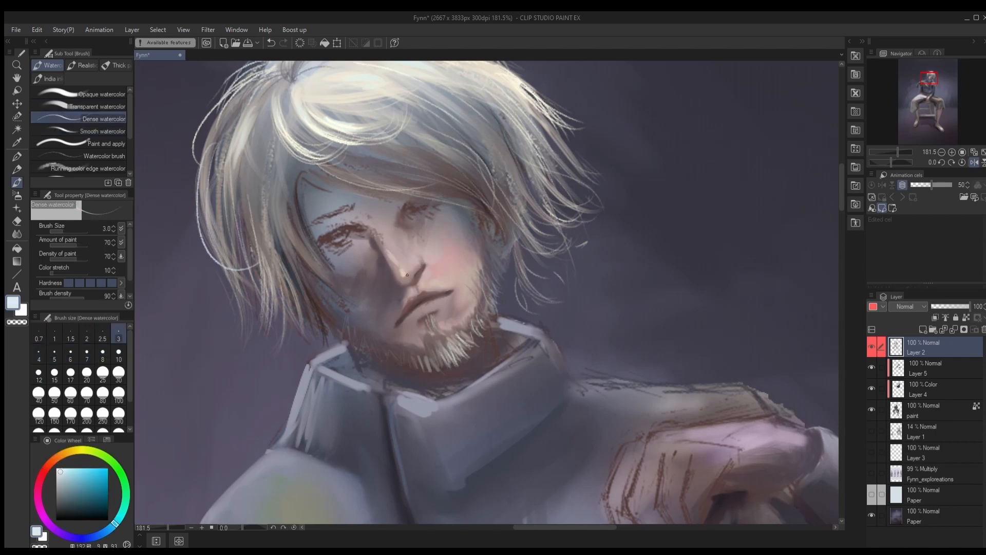
pyautogui.click(82, 131)
pyautogui.press(']')
pyautogui.press(']')
pyautogui.press(']')
pyautogui.press(']')
pyautogui.moveTo(367, 213); pyautogui.dragTo(373, 220)
# Step: Shade the area between the eye and the nose bridge in a sampled muted purple with the Smooth watercolor brush at size 7
pyautogui.press('[')
pyautogui.press('[')
pyautogui.press('[')
pyautogui.press('[')
pyautogui.press('[')
pyautogui.press('[')
pyautogui.press('[')
pyautogui.keyDown('alt'); pyautogui.click(378, 259); pyautogui.keyUp('alt')
pyautogui.press(']')
pyautogui.press(']')
pyautogui.press(']')
pyautogui.press(']')
pyautogui.press(']')
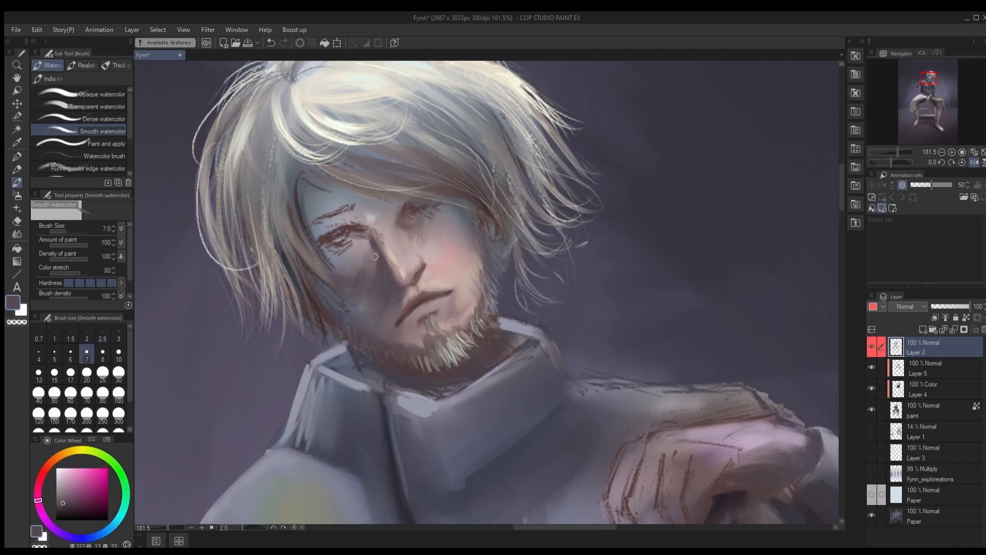
pyautogui.moveTo(335, 255); pyautogui.dragTo(374, 245)
# Step: Deepen the shadowed cheek below the eye in a sampled dark blue-grey with the Smooth watercolor brush
pyautogui.press(']')
pyautogui.press(']')
pyautogui.press(']')
pyautogui.press(']')
pyautogui.press(']')
pyautogui.press('[')
pyautogui.press('[')
pyautogui.press('[')
pyautogui.press('[')
pyautogui.press('[')
pyautogui.press('[')
pyautogui.press('[')
pyautogui.keyDown('alt'); pyautogui.click(337, 272); pyautogui.keyUp('alt')
pyautogui.press('[')
pyautogui.press('[')
pyautogui.press('[')
pyautogui.press('[')
pyautogui.press(']')
pyautogui.press(']')
pyautogui.press(']')
pyautogui.press(']')
pyautogui.press(']')
pyautogui.moveTo(331, 269)
pyautogui.mouseDown()
pyautogui.moveTo(353, 289)
pyautogui.moveTo(353, 307)
pyautogui.mouseUp()
pyautogui.press(']')
pyautogui.press(']')
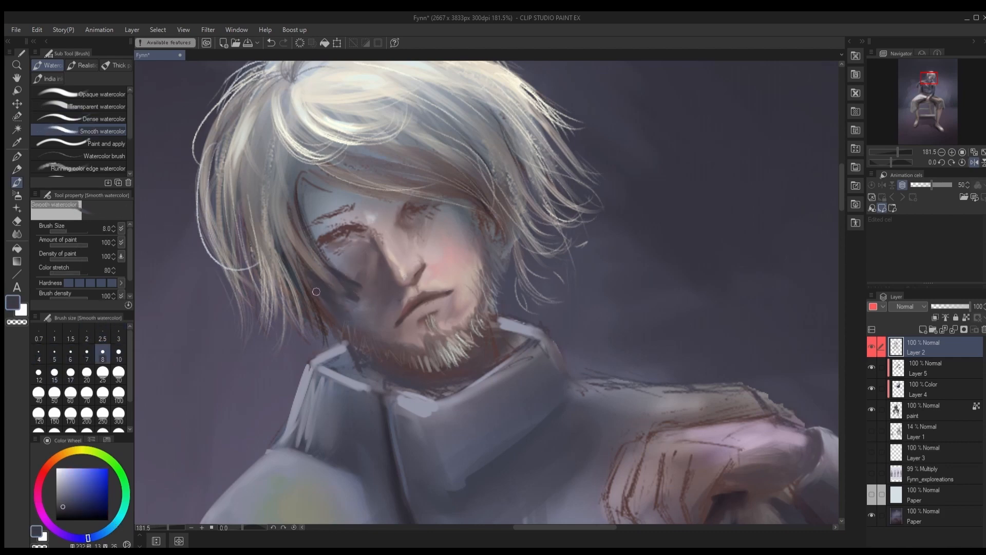
# Step: Darken the forehead gap under the parted fringe and along the shadowed side of the face in the dark blue-grey
pyautogui.press('[')
pyautogui.press(']')
pyautogui.press(']')
pyautogui.press(']')
pyautogui.press('[')
pyautogui.press('[')
pyautogui.press('[')
pyautogui.press('[')
pyautogui.press(']')
pyautogui.moveTo(304, 175)
pyautogui.mouseDown()
pyautogui.moveTo(309, 222)
pyautogui.moveTo(333, 192)
pyautogui.mouseUp()
pyautogui.press(']')
pyautogui.press(']')
pyautogui.press(']')
pyautogui.press('[')
pyautogui.press('[')
pyautogui.press('[')
pyautogui.press('[')
pyautogui.press('[')
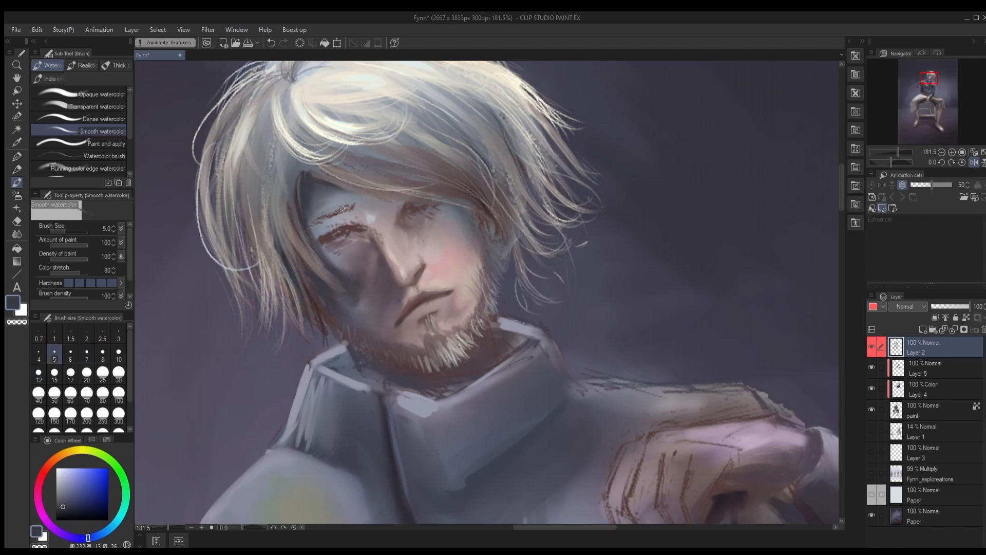
# Step: Refine the brow and eyelid shading of the shadowed eye in the dark blue-grey with a small Smooth watercolor brush
pyautogui.press('[')
pyautogui.press('[')
pyautogui.press('[')
pyautogui.moveTo(333, 232)
pyautogui.mouseDown()
pyautogui.moveTo(334, 252)
pyautogui.moveTo(373, 240)
pyautogui.moveTo(322, 236)
pyautogui.moveTo(349, 220)
pyautogui.mouseUp()
pyautogui.press(']')
pyautogui.press(']')
pyautogui.press(']')
pyautogui.press(']')
pyautogui.press(']')
pyautogui.press(']')
pyautogui.press('[')
pyautogui.press('[')
pyautogui.press('[')
pyautogui.press('[')
pyautogui.press('[')
pyautogui.press('[')
pyautogui.press(']')
pyautogui.press(']')
pyautogui.press(']')
# Step: Flip the canvas view horizontally and rotate it to -25 degrees around the head
pyautogui.scroll(-12, 355, 221)
pyautogui.click(974, 162)
pyautogui.click(941, 162)
pyautogui.scroll(13, 575, 193)
# Step: Refine the shadow beneath the eye on the dark side of the face in a tone sampled from it
pyautogui.press(']')
pyautogui.press(']')
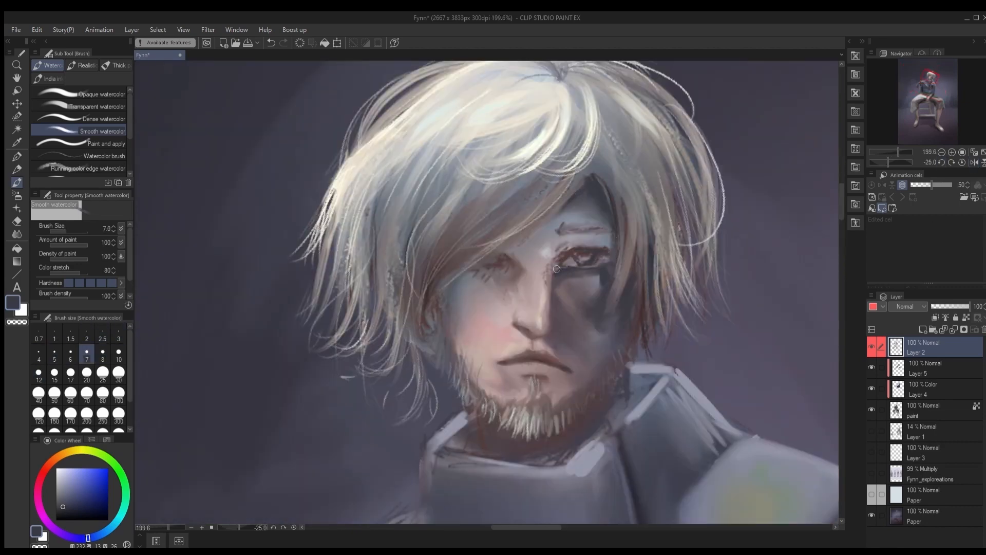
pyautogui.keyDown('alt'); pyautogui.click(566, 278); pyautogui.keyUp('alt')
pyautogui.press('[')
pyautogui.press('[')
pyautogui.press('[')
pyautogui.press('[')
pyautogui.press('[')
pyautogui.press(']')
pyautogui.press(']')
pyautogui.press(']')
pyautogui.press(']')
pyautogui.press(']')
pyautogui.press(']')
pyautogui.press(']')
pyautogui.press('[')
pyautogui.press('[')
pyautogui.press('[')
pyautogui.press('[')
# Step: Deepen the shadow beside the nose in a very dark brown sampled from the nostril, using a small Smooth watercolor brush
pyautogui.keyDown('alt'); pyautogui.click(525, 327); pyautogui.keyUp('alt')
pyautogui.keyDown('alt'); pyautogui.click(521, 326); pyautogui.keyUp('alt')
pyautogui.press('[')
pyautogui.press('[')
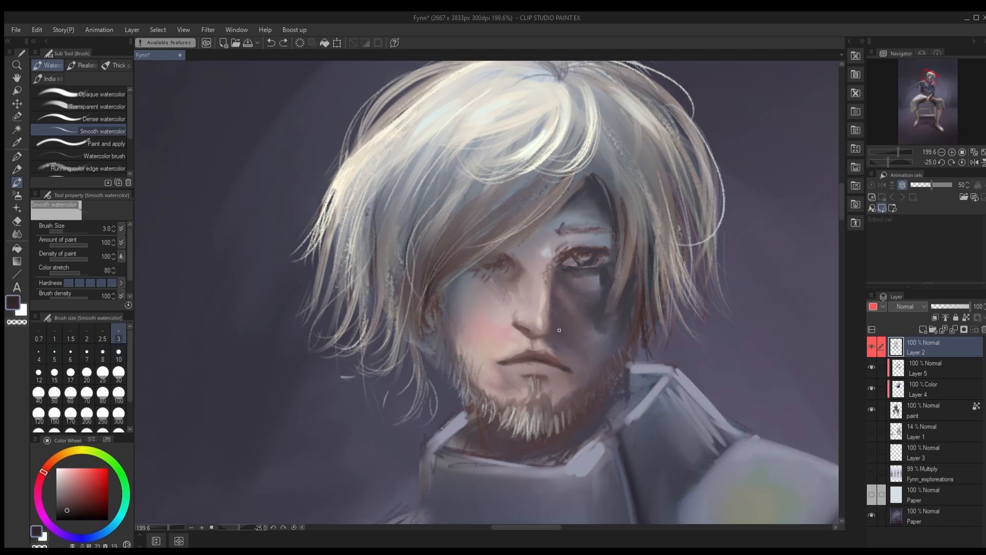
pyautogui.press(']')
pyautogui.press(']')
pyautogui.moveTo(550, 334); pyautogui.dragTo(563, 331)
pyautogui.press('[')
pyautogui.press('[')
pyautogui.press(']')
pyautogui.press(']')
pyautogui.press('[')
pyautogui.press('[')
pyautogui.press('[')
# Step: Shade the edge where the side hair meets the lit cheek, and sample a dark violet-grey from the shadow under the fringe
pyautogui.scroll(-5, 560, 377)
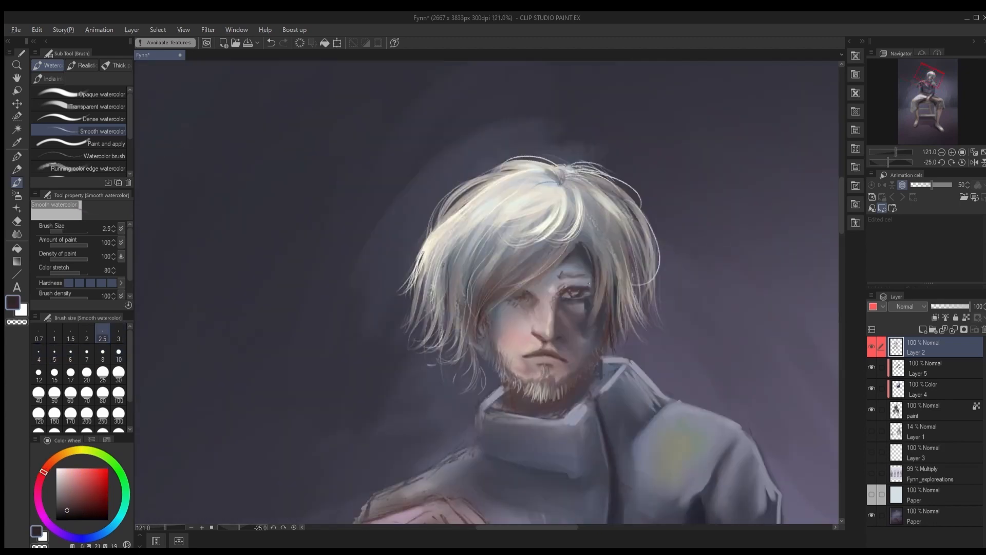
pyautogui.scroll(2, 590, 352)
pyautogui.press('[')
pyautogui.press('[')
pyautogui.press('[')
pyautogui.press(']')
pyautogui.press(']')
pyautogui.press(']')
pyautogui.press(']')
pyautogui.press(']')
pyautogui.press(']')
pyautogui.press(']')
pyautogui.press('[')
pyautogui.press('[')
pyautogui.press(']')
pyautogui.moveTo(475, 312); pyautogui.dragTo(467, 351)
pyautogui.press('[')
pyautogui.press('[')
pyautogui.keyDown('alt'); pyautogui.click(580, 257); pyautogui.keyUp('alt')
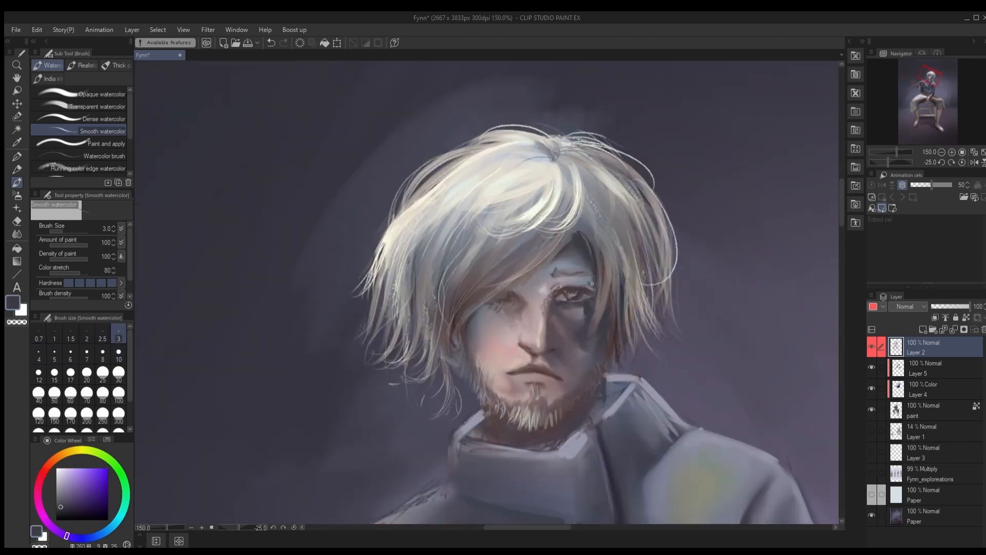
# Step: Shade the brow area above the eye on the dark side in tones sampled around it, using a small Smooth watercolor brush
pyautogui.press('[')
pyautogui.press('[')
pyautogui.press('[')
pyautogui.keyDown('alt'); pyautogui.click(572, 270); pyautogui.keyUp('alt')
pyautogui.keyDown('alt'); pyautogui.click(574, 267); pyautogui.keyUp('alt')
pyautogui.press(']')
pyautogui.press(']')
pyautogui.keyDown('alt'); pyautogui.click(579, 253); pyautogui.keyUp('alt')
pyautogui.press(']')
pyautogui.press(']')
pyautogui.press(']')
pyautogui.press(']')
pyautogui.press(']')
pyautogui.press(']')
pyautogui.press(']')
pyautogui.moveTo(569, 274); pyautogui.dragTo(545, 290)
pyautogui.press('[')
pyautogui.press('[')
pyautogui.press('[')
pyautogui.press('[')
pyautogui.press('[')
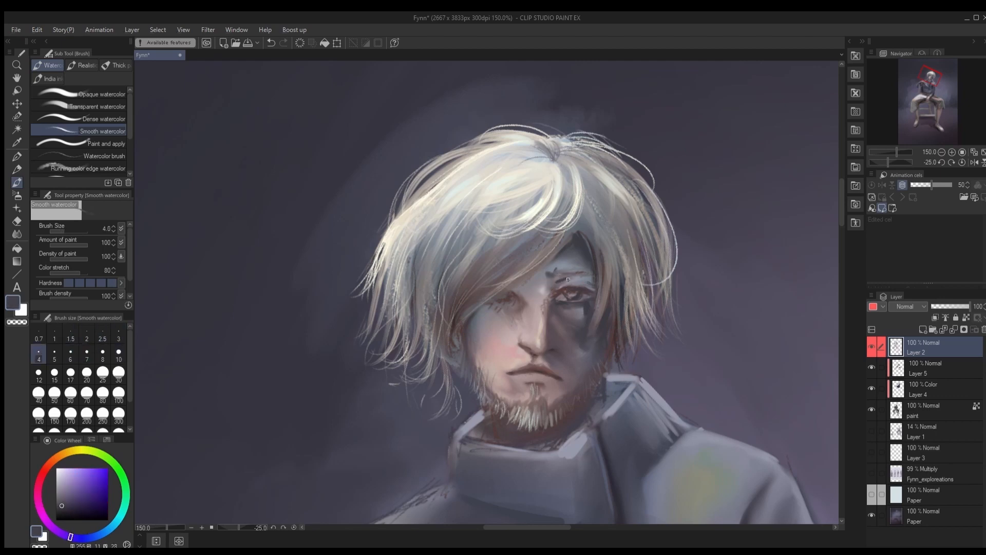
# Step: Blend the forehead shadow between the fringe and the inner brow, continuing in a dark warm grey sampled from that shadow
pyautogui.press(']')
pyautogui.press(']')
pyautogui.press(']')
pyautogui.moveTo(562, 256); pyautogui.dragTo(538, 275)
pyautogui.press(']')
pyautogui.press('[')
pyautogui.keyDown('alt'); pyautogui.click(557, 256); pyautogui.keyUp('alt')
pyautogui.press(']')
pyautogui.press('[')
pyautogui.press('[')
pyautogui.press('[')
pyautogui.press('[')
pyautogui.press('[')
pyautogui.press(']')
pyautogui.press(']')
pyautogui.press(']')
pyautogui.press(']')
pyautogui.press(']')
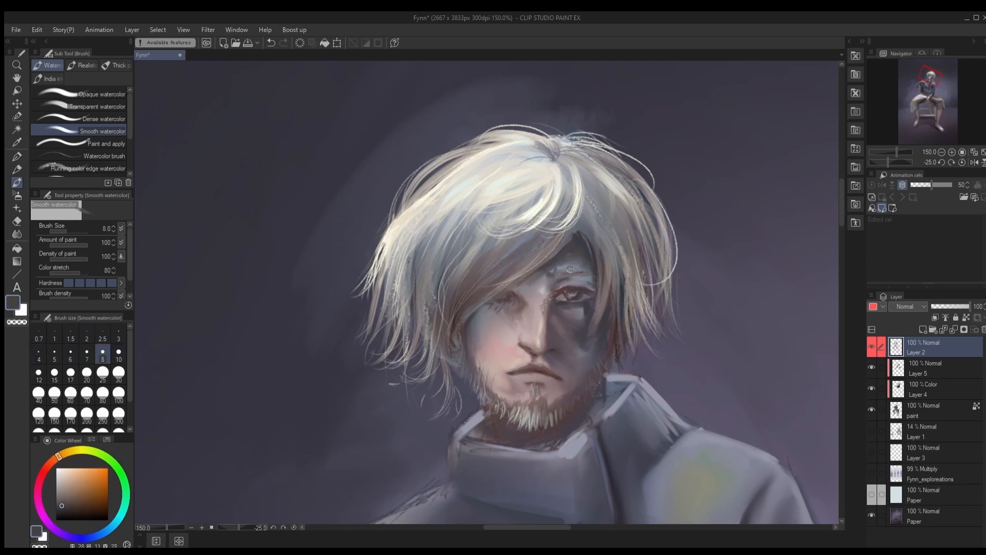
# Step: Refine the eyebrow on the dark side with tones sampled from the brow and the forehead shadow beneath the fringe
pyautogui.press('[')
pyautogui.press('[')
pyautogui.press('[')
pyautogui.press('[')
pyautogui.press('[')
pyautogui.press('[')
pyautogui.keyDown('alt'); pyautogui.click(572, 265); pyautogui.keyUp('alt')
pyautogui.press('[')
pyautogui.press('[')
pyautogui.press(']')
pyautogui.press(']')
pyautogui.press(']')
pyautogui.press(']')
pyautogui.press(']')
pyautogui.press(']')
pyautogui.keyDown('alt'); pyautogui.click(582, 250); pyautogui.keyUp('alt')
# Step: Paint strands along the fringe edge over the lit side of the face in tones sampled from the side hair
pyautogui.keyDown('alt'); pyautogui.click(458, 328); pyautogui.keyUp('alt')
pyautogui.press(']')
pyautogui.press(']')
pyautogui.press(']')
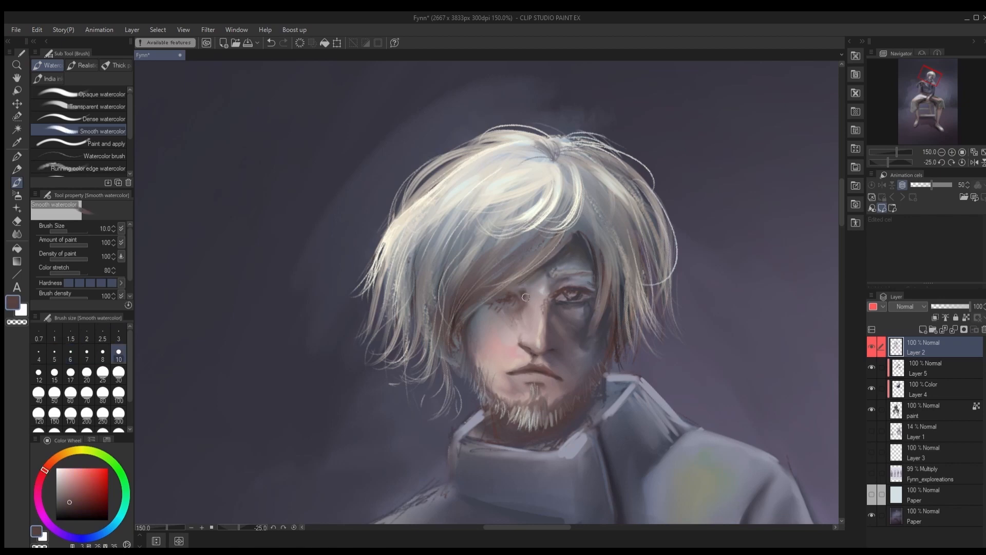
pyautogui.press('[')
pyautogui.press('[')
pyautogui.press('[')
pyautogui.press('[')
pyautogui.hotkey('ctrl', 'z')
pyautogui.keyDown('alt'); pyautogui.click(457, 345); pyautogui.keyUp('alt')
pyautogui.moveTo(509, 278); pyautogui.dragTo(464, 337)
pyautogui.keyDown('alt'); pyautogui.click(462, 319); pyautogui.keyUp('alt')
pyautogui.moveTo(512, 262)
pyautogui.mouseDown()
pyautogui.moveTo(450, 319)
pyautogui.moveTo(447, 350)
pyautogui.mouseUp()
# Step: Add fine pale grey strands where the fringe meets the lit cheek with a very thin Real G-Pen
pyautogui.press('p')
pyautogui.keyDown('alt'); pyautogui.click(455, 329); pyautogui.keyUp('alt')
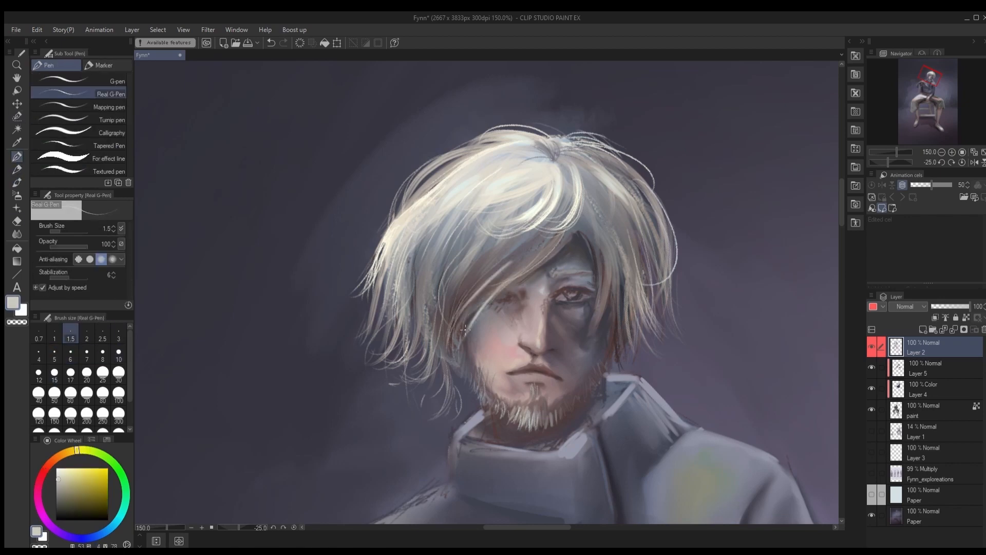
pyautogui.press('[')
pyautogui.press('[')
pyautogui.scroll(-20, 580, 329)
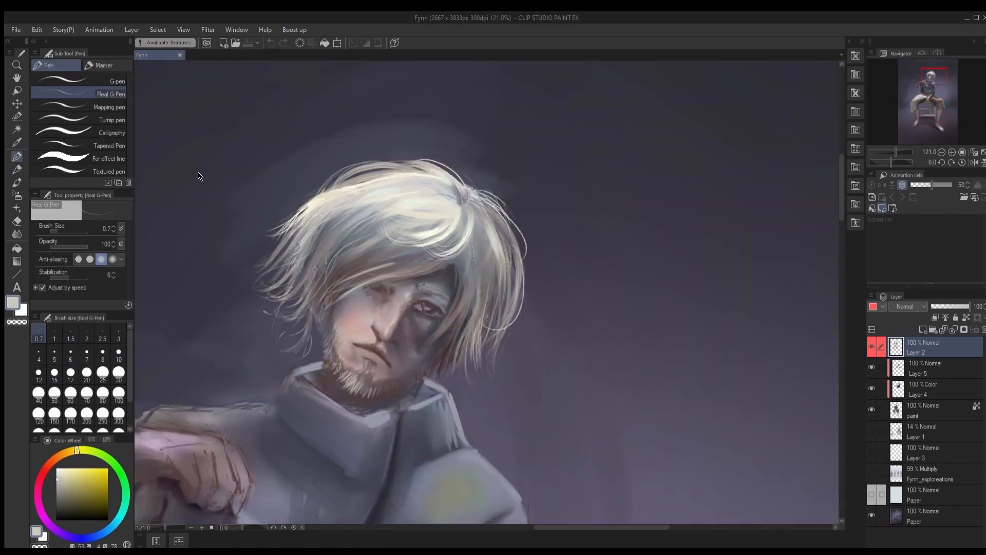
# Step: Rotate the canvas view to -25 degrees around the face
pyautogui.scroll(1, 257, 318)
pyautogui.click(941, 162)
pyautogui.click(942, 163)
pyautogui.click(941, 162)
pyautogui.click(941, 162)
pyautogui.click(941, 163)
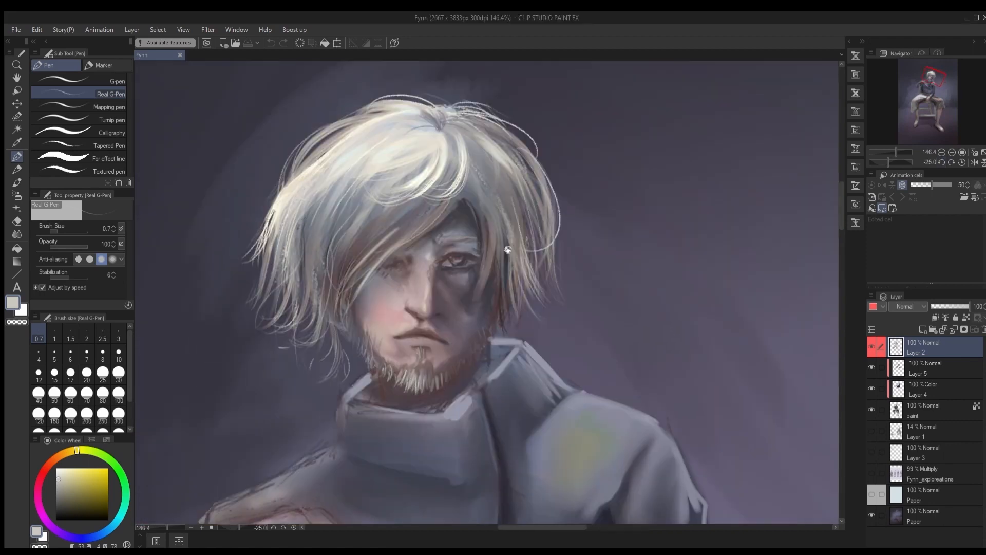
pyautogui.scroll(4, 441, 257)
pyautogui.scroll(5, 441, 296)
# Step: Repaint the nostril edge on the lit side in a skin tone sampled beside it, using a thin Real G-Pen
pyautogui.keyDown('alt'); pyautogui.click(386, 289); pyautogui.keyUp('alt')
pyautogui.press(']')
pyautogui.press(']')
pyautogui.press(']')
pyautogui.press(']')
pyautogui.press(']')
pyautogui.press('[')
pyautogui.moveTo(386, 290); pyautogui.dragTo(394, 298)
pyautogui.press('[')
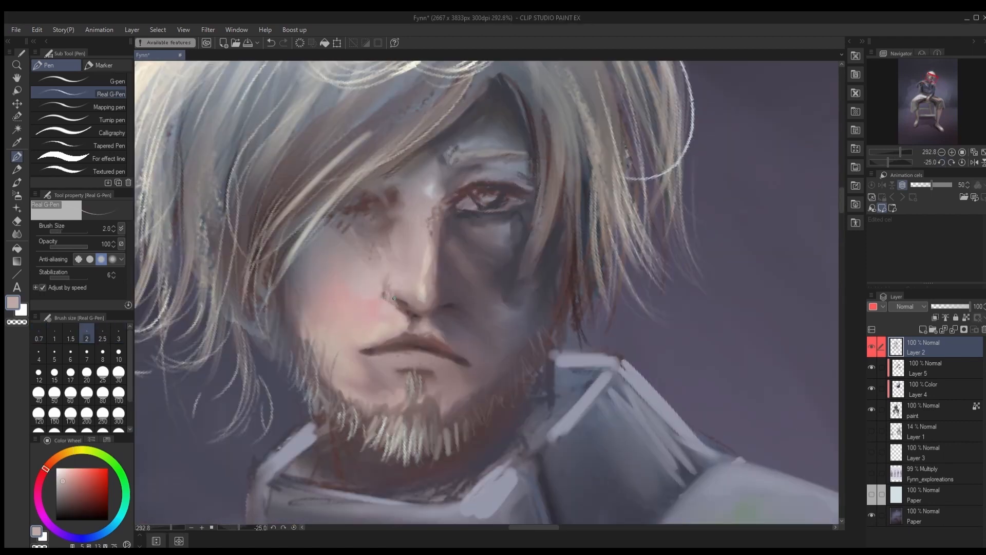
# Step: Soften the skin beside the nose in a pinkish tone sampled from the lit cheek, and switch to the Dense watercolor brush
pyautogui.press(']')
pyautogui.press(']')
pyautogui.press(']')
pyautogui.press(']')
pyautogui.keyDown('alt'); pyautogui.click(354, 286); pyautogui.keyUp('alt')
pyautogui.click(17, 182)
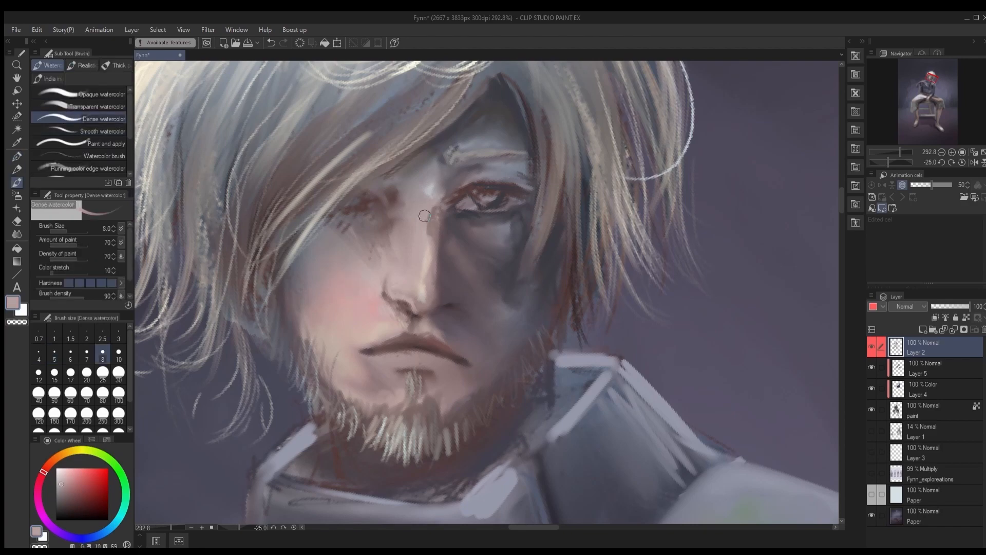
# Step: Repaint the upper eyelid of the eye on the dark side in a tone sampled from just above it
pyautogui.keyDown('alt'); pyautogui.click(473, 171); pyautogui.keyUp('alt')
pyautogui.moveTo(469, 180)
pyautogui.mouseDown()
pyautogui.moveTo(505, 176)
pyautogui.moveTo(561, 213)
pyautogui.mouseUp()
pyautogui.scroll(-9, 516, 203)
pyautogui.scroll(11, 506, 198)
# Step: Detail the lower lid and inner corner of the eye in tones sampled around them, with Dense watercolor reduced to size 2
pyautogui.keyDown('alt'); pyautogui.click(477, 208); pyautogui.keyUp('alt')
pyautogui.press('[')
pyautogui.press('[')
pyautogui.press('[')
pyautogui.keyDown('alt'); pyautogui.click(463, 229); pyautogui.keyUp('alt')
pyautogui.keyDown('alt'); pyautogui.click(535, 226); pyautogui.keyUp('alt')
pyautogui.keyDown('alt'); pyautogui.click(479, 229); pyautogui.keyUp('alt')
pyautogui.press('[')
pyautogui.press('[')
pyautogui.press('[')
pyautogui.press('[')
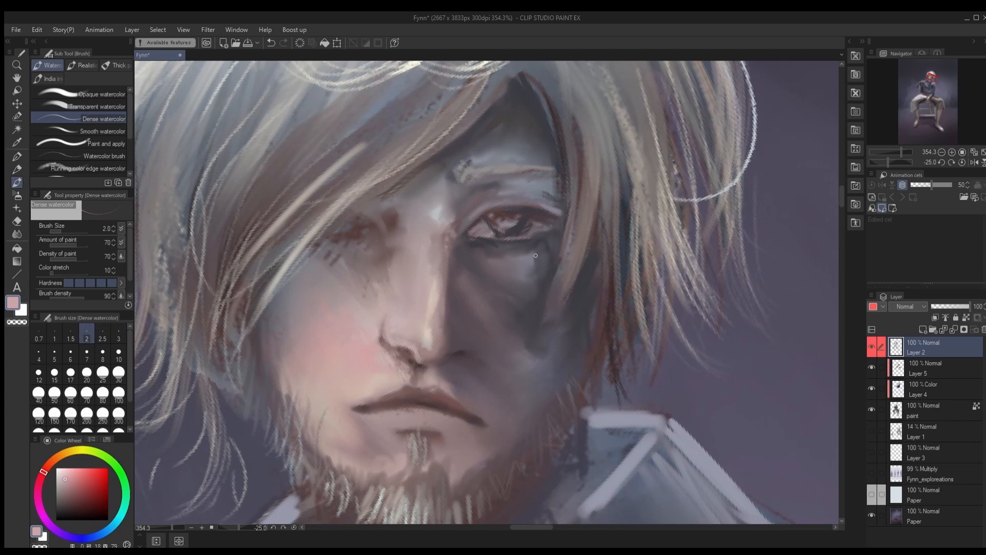
# Step: Shade beneath the eye's inner corner in a tone sampled from under the eye, and sample a near-black from the lower lash line
pyautogui.keyDown('alt'); pyautogui.click(514, 261); pyautogui.keyUp('alt')
pyautogui.press(']')
pyautogui.press(']')
pyautogui.press(']')
pyautogui.press(']')
pyautogui.press(']')
pyautogui.moveTo(470, 245)
pyautogui.mouseDown()
pyautogui.moveTo(497, 252)
pyautogui.moveTo(480, 251)
pyautogui.mouseUp()
pyautogui.keyDown('alt'); pyautogui.click(477, 247); pyautogui.keyUp('alt')
pyautogui.keyDown('alt'); pyautogui.click(471, 240); pyautogui.keyUp('alt')
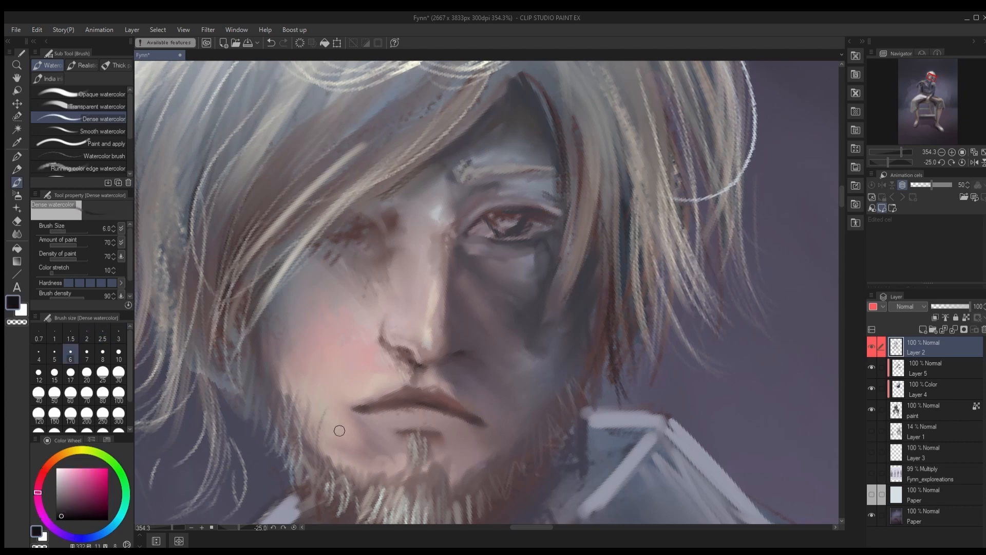
# Step: Draw thin near-black eyelashes at the outer corner of the eye with Dense watercolor at size 0.7
pyautogui.press('[')
pyautogui.press('[')
pyautogui.press('[')
pyautogui.press('[')
pyautogui.press('[')
pyautogui.press('[')
pyautogui.press('[')
pyautogui.press('[')
pyautogui.moveTo(561, 218); pyautogui.dragTo(579, 220)
pyautogui.keyDown('alt'); pyautogui.click(565, 221); pyautogui.keyUp('alt')
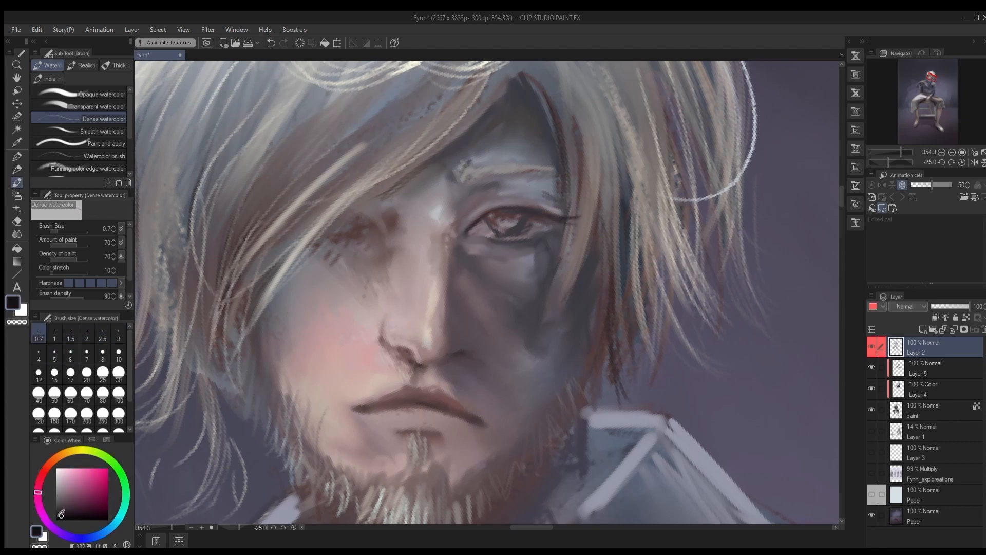
# Step: Strengthen the outer lashes and upper lash line of the eye in a near-black blue
pyautogui.keyDown('alt'); pyautogui.click(568, 221); pyautogui.keyUp('alt')
pyautogui.press(']')
pyautogui.press(']')
pyautogui.press('[')
pyautogui.press('[')
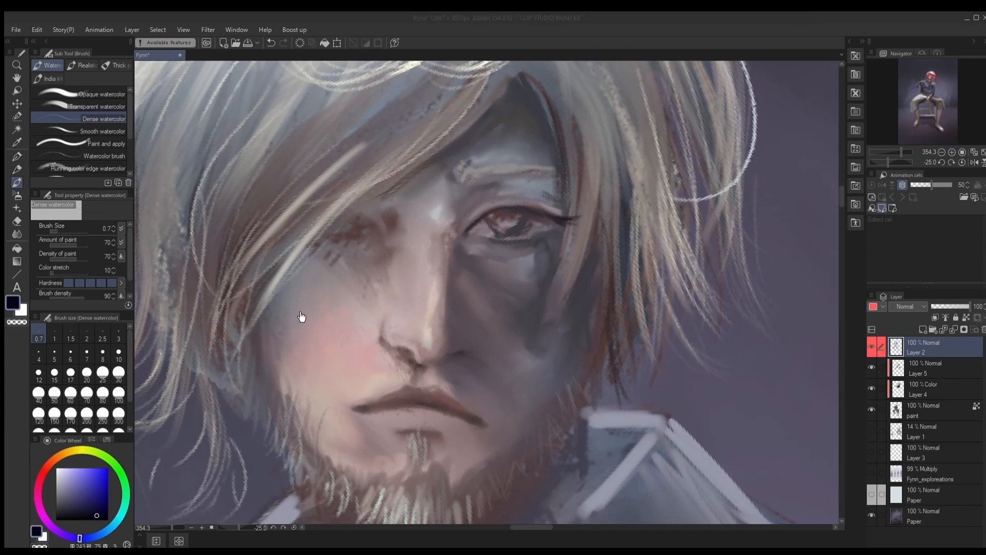
# Step: Darken the iris outline and pupil in the near-black blue with a fine Dense watercolor brush
pyautogui.press(']')
pyautogui.press(']')
pyautogui.press(']')
pyautogui.press(']')
pyautogui.press(']')
pyautogui.press(']')
pyautogui.press(']')
pyautogui.press(']')
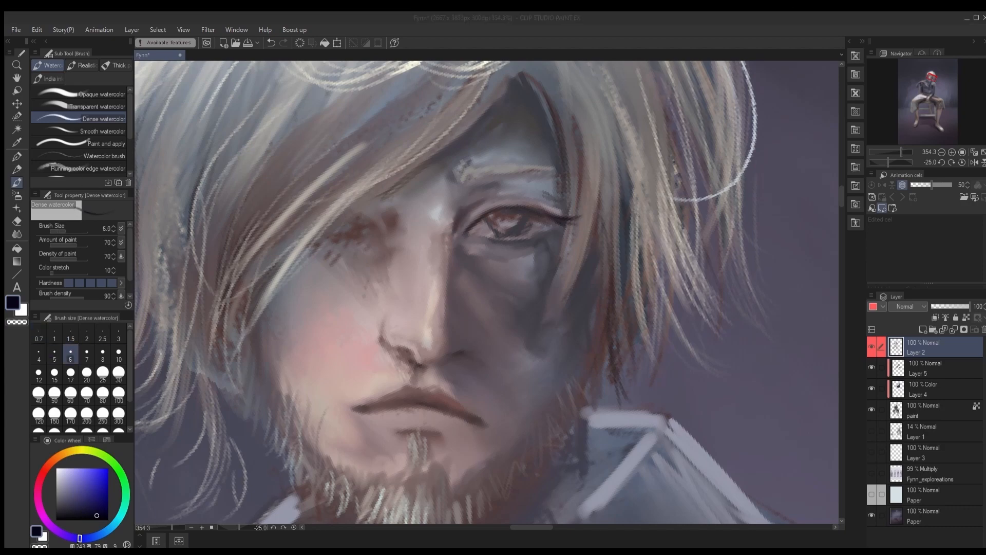
pyautogui.scroll(1, 484, 225)
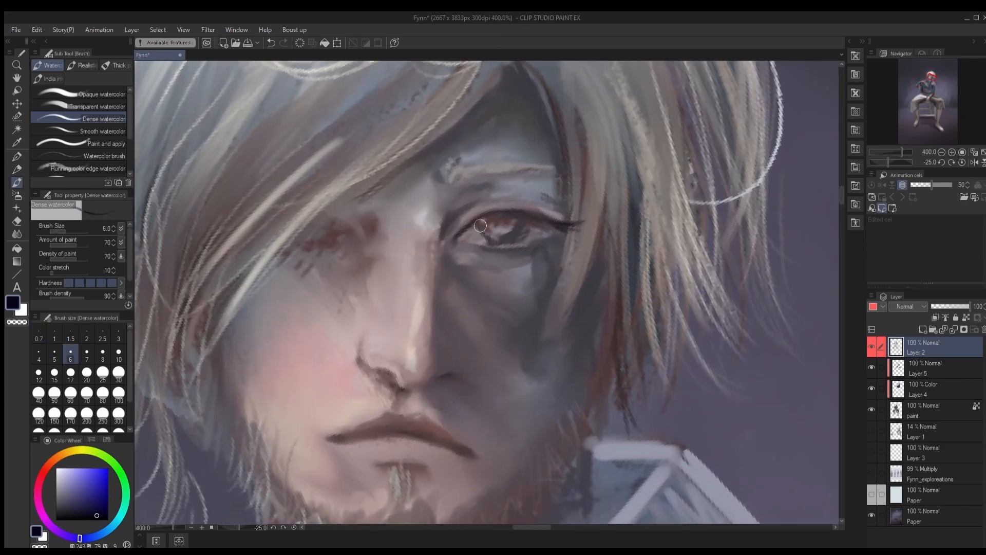
pyautogui.press('[')
pyautogui.press('[')
pyautogui.press('[')
pyautogui.press('[')
pyautogui.press('[')
pyautogui.press('[')
pyautogui.press('[')
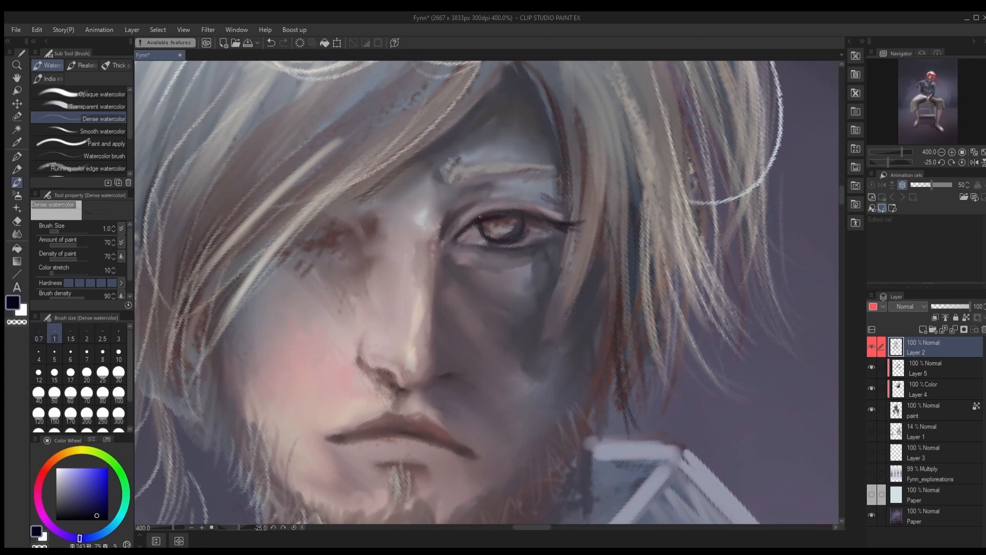
# Step: Highlight the iris in a sampled mauve-pink and a pale lavender with Dense watercolor at size 2.5
pyautogui.press(']')
pyautogui.press(']')
pyautogui.press(']')
pyautogui.keyDown('alt'); pyautogui.click(496, 236); pyautogui.keyUp('alt')
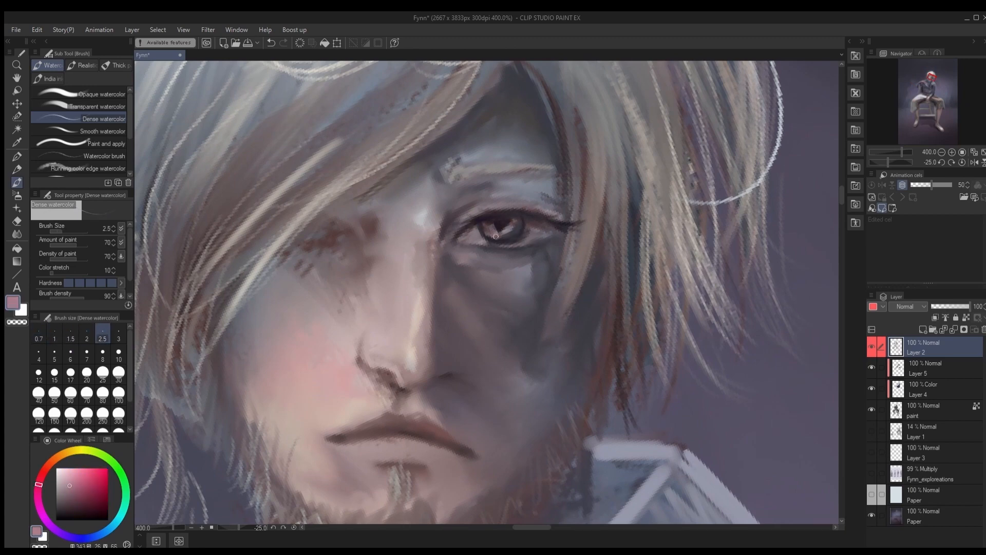
pyautogui.click(64, 534)
pyautogui.moveTo(499, 237); pyautogui.dragTo(511, 231)
pyautogui.moveTo(504, 224); pyautogui.dragTo(508, 228)
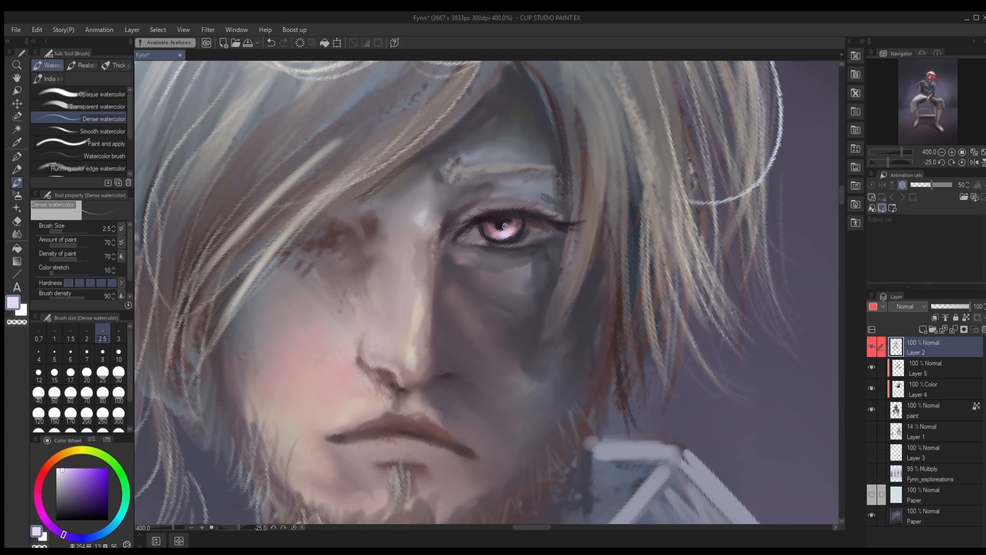
# Step: Place a pale lavender highlight in the iris and reduce the Dense watercolor brush to size 1
pyautogui.click(505, 226)
pyautogui.scroll(-7, 523, 271)
pyautogui.scroll(7, 522, 270)
pyautogui.press('[')
pyautogui.press('[')
pyautogui.press('[')
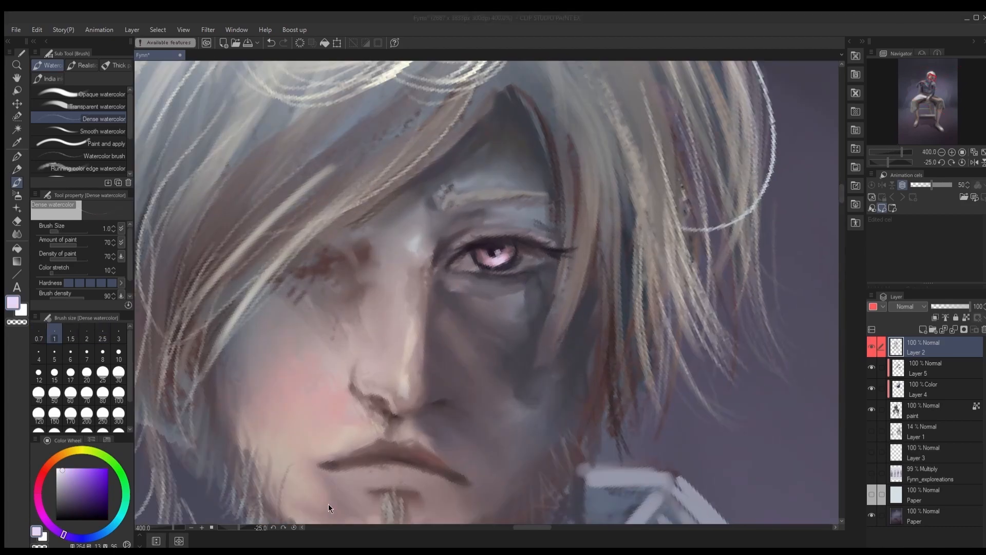
# Step: Shade the skin beneath the eye with sampled mauve skin tones using the Dense watercolor brush
pyautogui.keyDown('alt'); pyautogui.click(470, 292); pyautogui.keyUp('alt')
pyautogui.press(']')
pyautogui.press(']')
pyautogui.press(']')
pyautogui.press(']')
pyautogui.press(']')
pyautogui.press(']')
pyautogui.press(']')
pyautogui.press(']')
pyautogui.press(']')
pyautogui.press(']')
pyautogui.press(']')
pyautogui.press(']')
pyautogui.press(']')
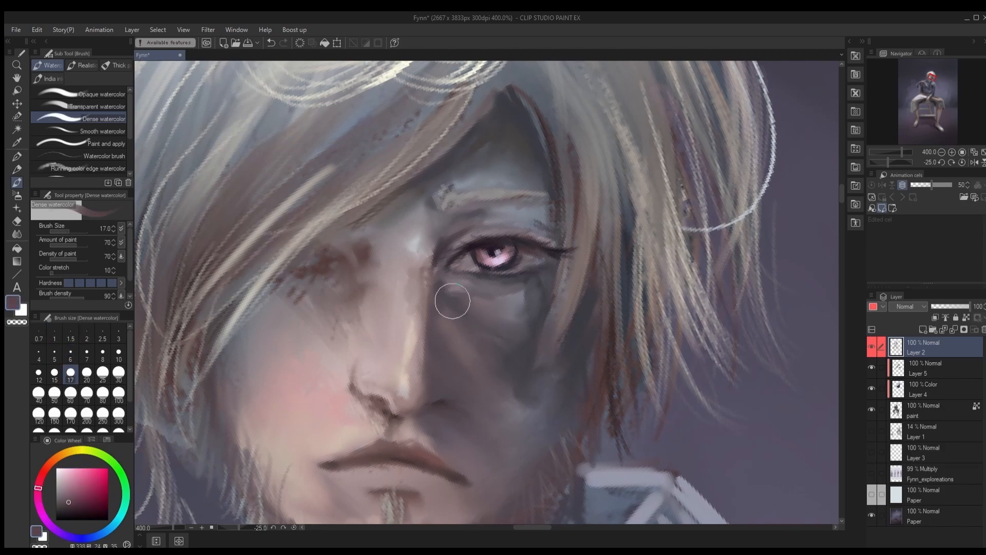
pyautogui.press('[')
pyautogui.press('[')
pyautogui.press('[')
pyautogui.press('[')
pyautogui.press('[')
pyautogui.keyDown('alt'); pyautogui.click(503, 310); pyautogui.keyUp('alt')
pyautogui.moveTo(448, 302)
pyautogui.mouseDown()
pyautogui.moveTo(506, 310)
pyautogui.moveTo(525, 298)
pyautogui.mouseUp()
# Step: Paint the shadow below the outer corner of the eye in a newly sampled color with a larger Dense watercolor brush
pyautogui.keyDown('alt'); pyautogui.click(505, 258); pyautogui.keyUp('alt')
pyautogui.press(']')
pyautogui.press(']')
pyautogui.press(']')
pyautogui.press(']')
pyautogui.moveTo(498, 315)
pyautogui.mouseDown()
pyautogui.moveTo(519, 321)
pyautogui.moveTo(388, 326)
pyautogui.moveTo(494, 317)
pyautogui.moveTo(509, 301)
pyautogui.moveTo(533, 301)
pyautogui.mouseUp()
# Step: Deepen the shadowed cheek below the eye in a muted purple with Smooth watercolor at size 20
pyautogui.keyDown('alt'); pyautogui.click(518, 322); pyautogui.keyUp('alt')
pyautogui.press('.')
pyautogui.press(']')
pyautogui.press(']')
pyautogui.scroll(-7, 475, 292)
pyautogui.scroll(3, 475, 292)
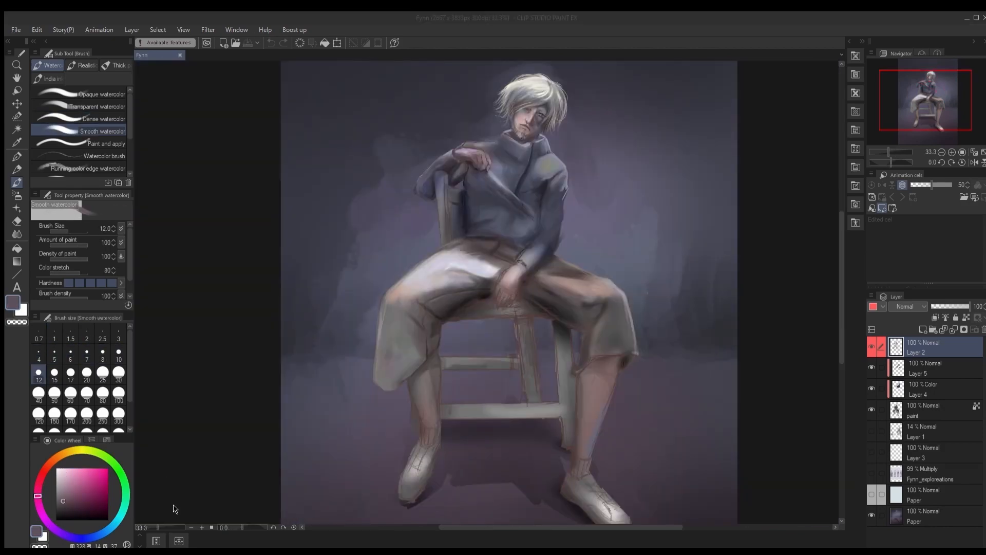
pyautogui.scroll(3, 558, 88)
pyautogui.click(941, 162)
pyautogui.click(941, 162)
pyautogui.click(942, 162)
pyautogui.click(941, 162)
pyautogui.click(941, 163)
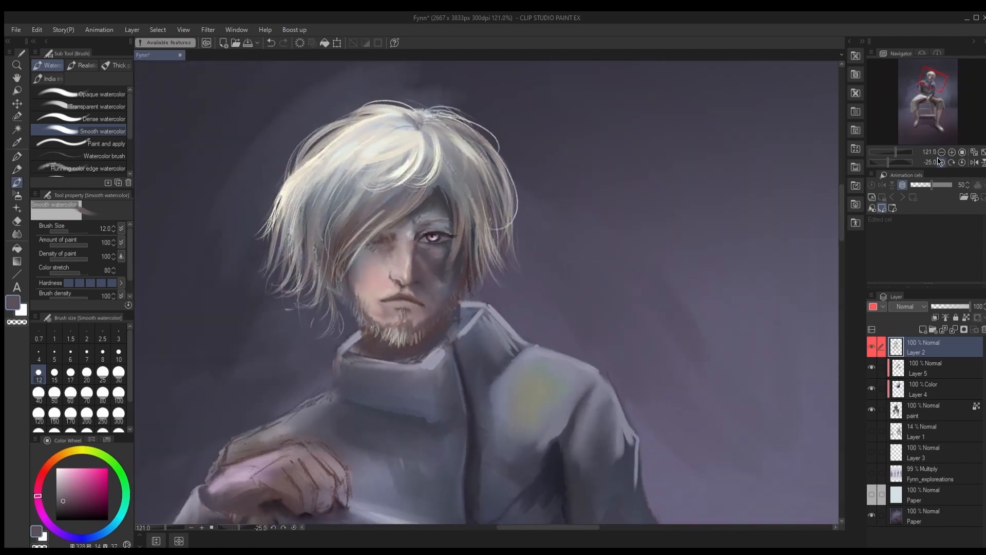
pyautogui.scroll(1, 472, 293)
pyautogui.click(43, 514)
pyautogui.press(']')
pyautogui.press(']')
pyautogui.press(']')
pyautogui.moveTo(445, 269); pyautogui.dragTo(440, 239)
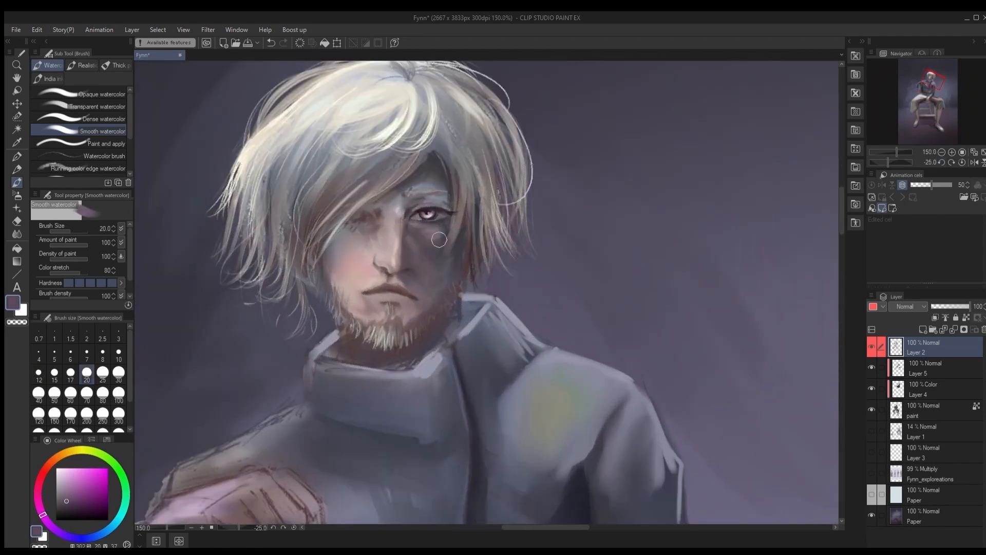
# Step: Darken the shadowed lower cheek beside the hair in a deeper purple with a smaller Smooth watercolor brush
pyautogui.press('[')
pyautogui.press('[')
pyautogui.press('[')
pyautogui.press('[')
pyautogui.press('[')
pyautogui.click(66, 511)
pyautogui.press('[')
pyautogui.press('[')
pyautogui.press('[')
pyautogui.press(']')
pyautogui.press(']')
pyautogui.press(']')
pyautogui.press(']')
pyautogui.moveTo(453, 272)
pyautogui.mouseDown()
pyautogui.moveTo(427, 300)
pyautogui.moveTo(455, 264)
pyautogui.moveTo(449, 289)
pyautogui.mouseUp()
# Step: Refine the shadowed jaw edge in a sampled dark reddish mauve with Smooth watercolor at size 6
pyautogui.press(']')
pyautogui.press('[')
pyautogui.press('[')
pyautogui.press('[')
pyautogui.press('[')
pyautogui.press('[')
pyautogui.press('[')
pyautogui.press(']')
pyautogui.press(']')
pyautogui.press(']')
pyautogui.press(']')
pyautogui.press(']')
pyautogui.press(']')
pyautogui.press(']')
pyautogui.press('[')
pyautogui.press('[')
pyautogui.press('[')
pyautogui.keyDown('alt'); pyautogui.click(450, 289); pyautogui.keyUp('alt')
pyautogui.press('[')
pyautogui.press('[')
pyautogui.press('[')
pyautogui.press(']')
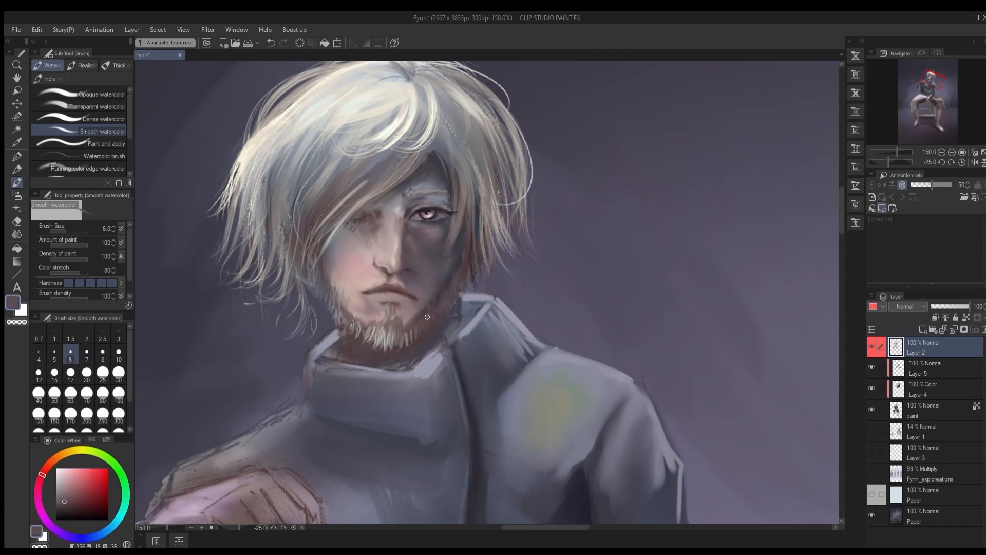
# Step: Draw beard hairs on the chin and the lit side of the jaw in a warm grey sampled from the beard
pyautogui.press('[')
pyautogui.press('[')
pyautogui.press('[')
pyautogui.press('[')
pyautogui.press('[')
pyautogui.press(']')
pyautogui.press(']')
pyautogui.keyDown('alt'); pyautogui.click(405, 329); pyautogui.keyUp('alt')
pyautogui.press(']')
pyautogui.press(']')
pyautogui.press(']')
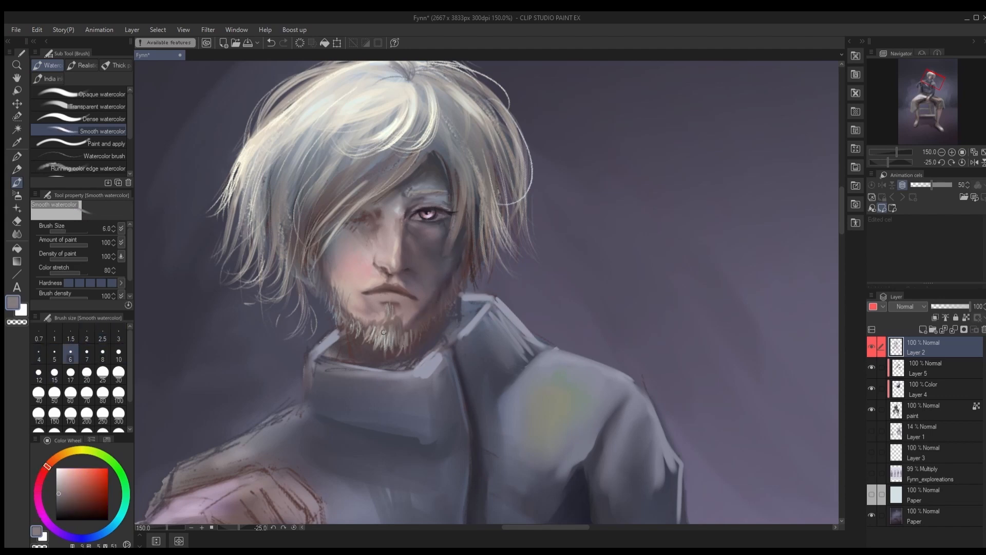
pyautogui.press('p')
pyautogui.press('[')
pyautogui.press('[')
pyautogui.press('[')
pyautogui.press('[')
pyautogui.press('[')
pyautogui.press(']')
pyautogui.press(']')
pyautogui.press(']')
pyautogui.press(']')
pyautogui.press(']')
pyautogui.press(']')
pyautogui.press(']')
pyautogui.moveTo(381, 336); pyautogui.dragTo(384, 357)
pyautogui.moveTo(343, 318); pyautogui.dragTo(351, 330)
# Step: Add fine warm-grey beard hairs along the shadowed jaw with Smooth watercolor, ending at brush size 2
pyautogui.press('[')
pyautogui.press('[')
pyautogui.press(']')
pyautogui.press(']')
pyautogui.press(']')
pyautogui.press(']')
pyautogui.press('b')
pyautogui.press(']')
pyautogui.press('[')
pyautogui.press('[')
pyautogui.press('[')
pyautogui.press('[')
pyautogui.press('[')
pyautogui.press(']')
pyautogui.press(']')
pyautogui.press('[')
pyautogui.press('[')
pyautogui.press(']')
pyautogui.press(']')
pyautogui.press(']')
pyautogui.press(']')
pyautogui.press(']')
pyautogui.press(']')
pyautogui.press(']')
pyautogui.press('[')
pyautogui.press('[')
pyautogui.press('[')
pyautogui.press('[')
pyautogui.press(']')
pyautogui.press(']')
pyautogui.press(']')
pyautogui.press('[')
pyautogui.press('[')
pyautogui.press('[')
pyautogui.press('[')
pyautogui.press('[')
pyautogui.press('[')
pyautogui.press('[')
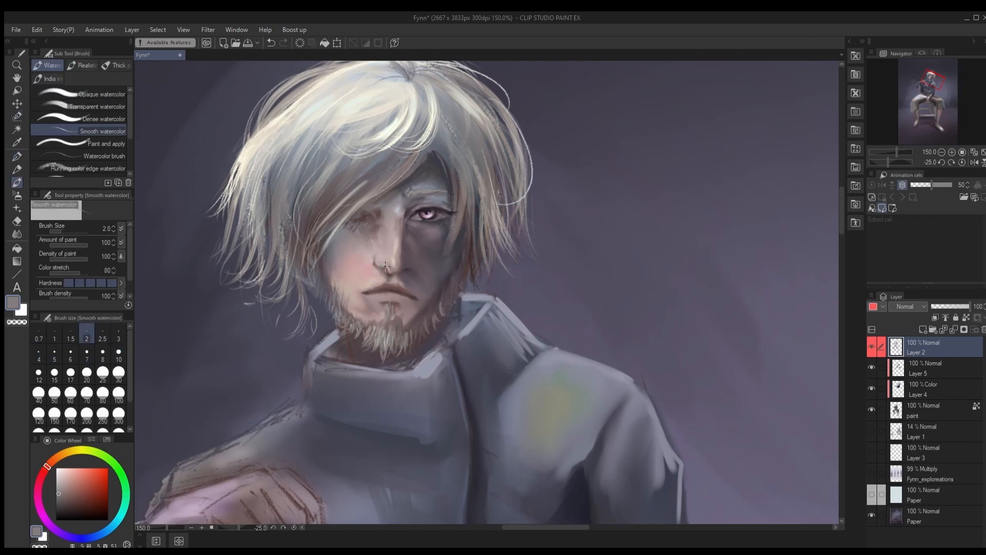
# Step: Darken the nostril and the underside of the nose in a sampled dark purple with Smooth watercolor at size 4
pyautogui.press(']')
pyautogui.press(']')
pyautogui.press(']')
pyautogui.keyDown('alt'); pyautogui.click(451, 300); pyautogui.keyUp('alt')
pyautogui.hotkey('ctrl', 'z')
pyautogui.moveTo(380, 288)
pyautogui.mouseDown()
pyautogui.moveTo(385, 255)
pyautogui.moveTo(420, 262)
pyautogui.mouseUp()
pyautogui.press('[')
pyautogui.press('[')
pyautogui.press(']')
pyautogui.press(']')
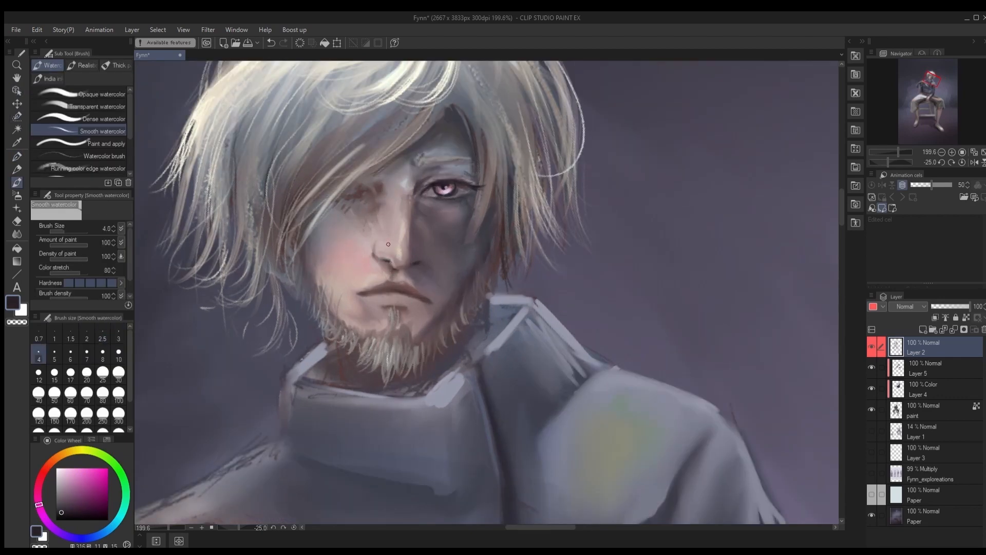
pyautogui.keyDown('alt'); pyautogui.click(389, 255); pyautogui.keyUp('alt')
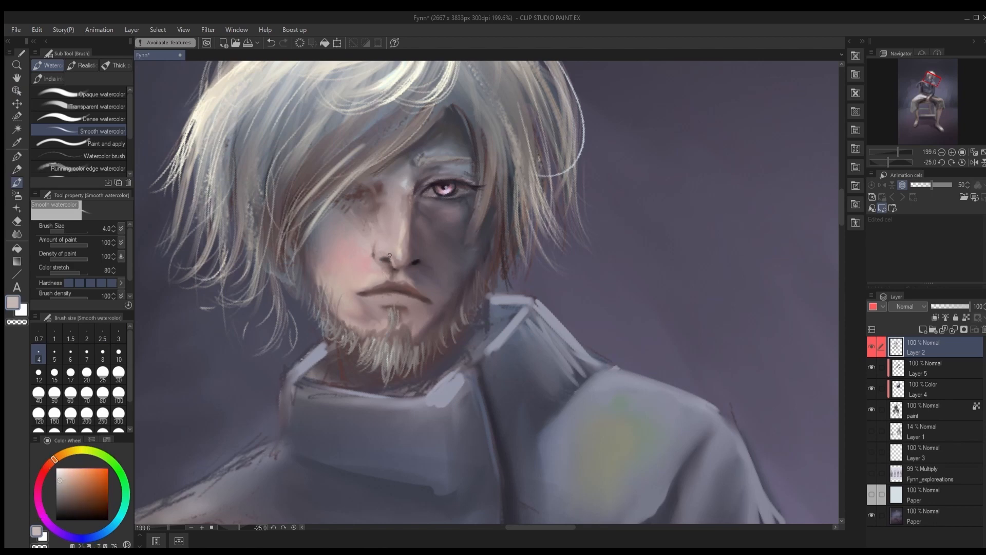
# Step: Paint the shadow under the visible eye in a sampled dark mauve with Smooth watercolor, reducing the brush from size 10 to 5
pyautogui.keyDown('alt'); pyautogui.click(426, 259); pyautogui.keyUp('alt')
pyautogui.press(']')
pyautogui.press(']')
pyautogui.press(']')
pyautogui.press(']')
pyautogui.press(']')
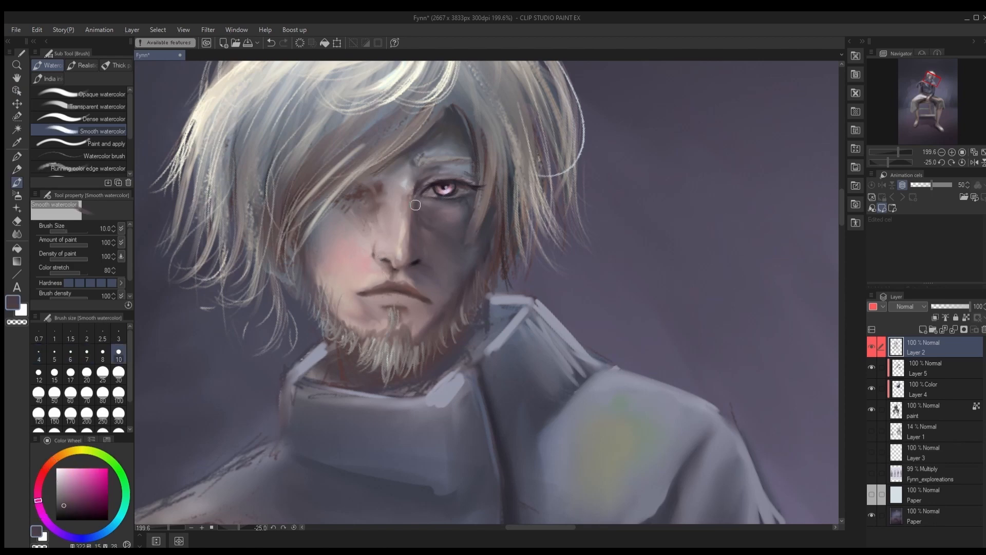
pyautogui.press('[')
pyautogui.press('[')
pyautogui.press('[')
pyautogui.press('[')
pyautogui.press('[')
pyautogui.press(']')
pyautogui.press(']')
pyautogui.press(']')
pyautogui.press('[')
pyautogui.press('[')
pyautogui.press('[')
pyautogui.press('[')
pyautogui.press('[')
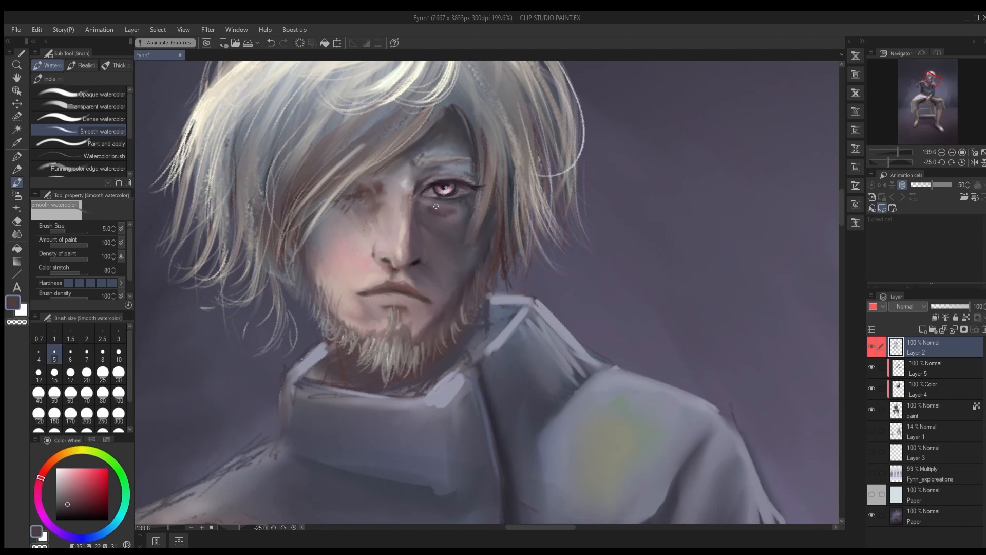
# Step: Blend the under-eye shadow into the shaded cheek with a sampled cheek tone, ending at brush size 4
pyautogui.press(']')
pyautogui.press(']')
pyautogui.press(']')
pyautogui.press(']')
pyautogui.press(']')
pyautogui.press('[')
pyautogui.press('[')
pyautogui.keyDown('alt'); pyautogui.click(465, 204); pyautogui.keyUp('alt')
pyautogui.press(']')
pyautogui.press(']')
pyautogui.press(']')
pyautogui.press('[')
pyautogui.press('[')
pyautogui.press('[')
pyautogui.press('[')
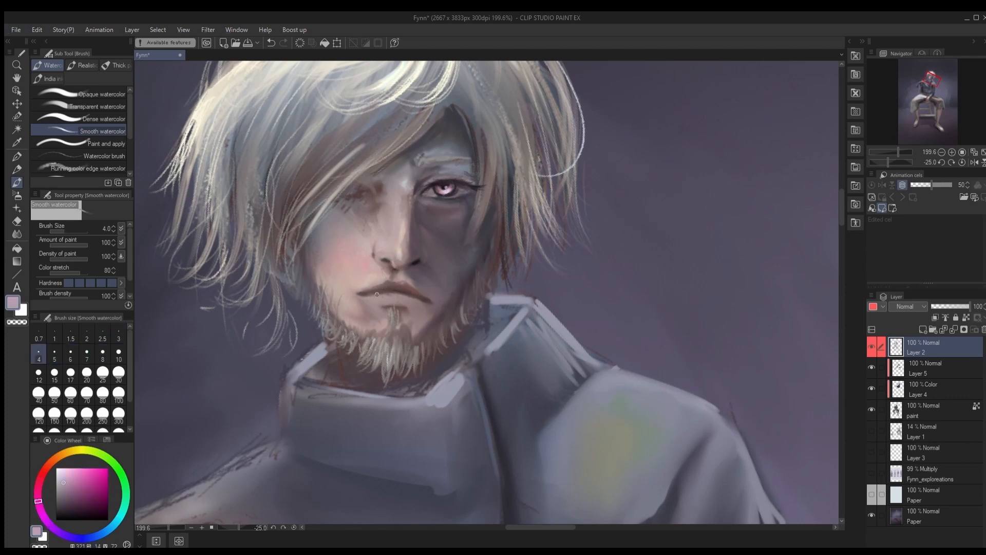
# Step: Soften the upper lip edge in a sampled muted mauve, and pick a pale blue at brush size 2 for fine accents
pyautogui.press(']')
pyautogui.press(']')
pyautogui.press('p')
pyautogui.press('b')
pyautogui.keyDown('alt'); pyautogui.click(405, 286); pyautogui.keyUp('alt')
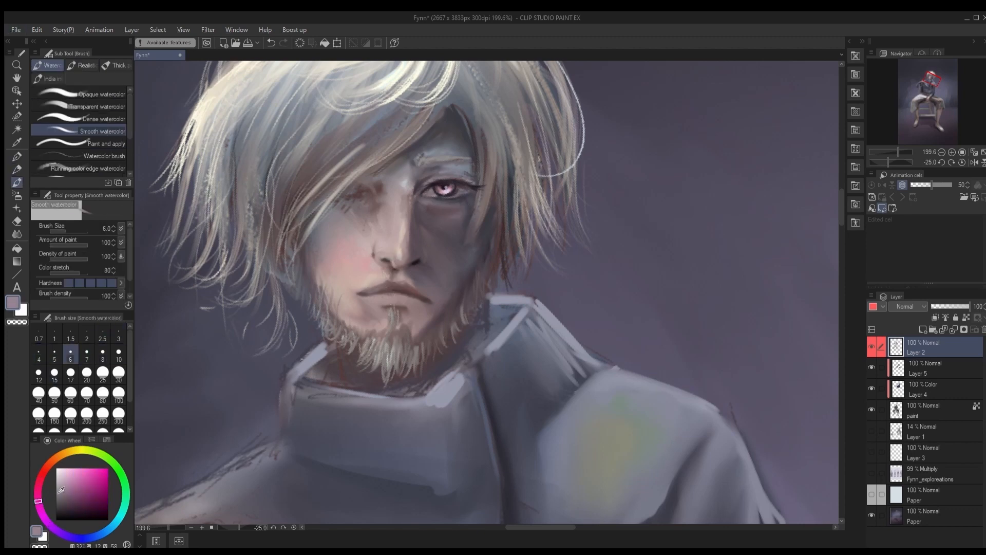
pyautogui.press('[')
pyautogui.press('[')
pyautogui.press(']')
pyautogui.keyDown('alt'); pyautogui.click(400, 260); pyautogui.keyUp('alt')
pyautogui.press('[')
pyautogui.press('[')
pyautogui.press('[')
pyautogui.press('[')
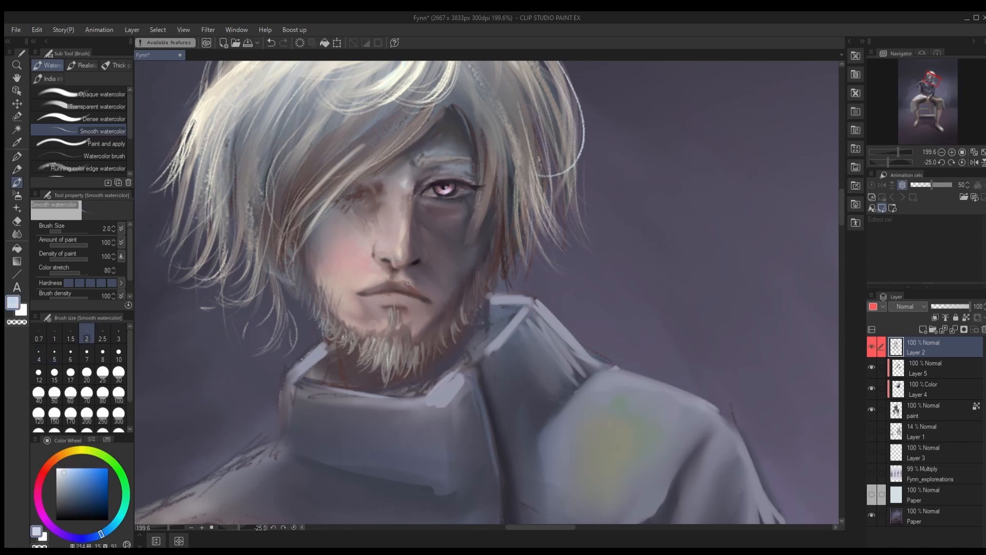
# Step: Refine the upper lip in a reddish mauve sampled above the mouth with Smooth watercolor around size 5
pyautogui.press(']')
pyautogui.press(']')
pyautogui.press(']')
pyautogui.press(']')
pyautogui.press('[')
pyautogui.press('[')
pyautogui.press(']')
pyautogui.press(']')
pyautogui.keyDown('alt'); pyautogui.click(388, 280); pyautogui.keyUp('alt')
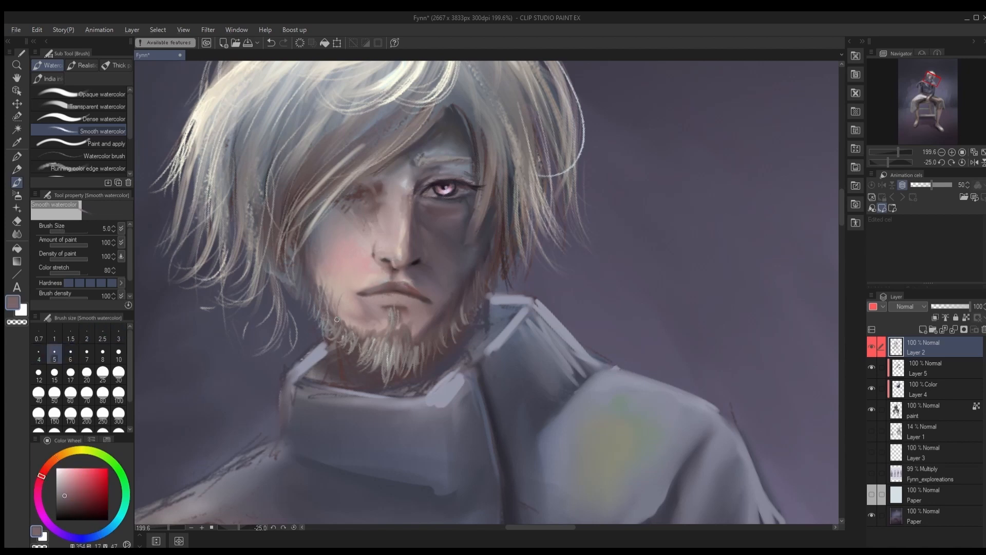
pyautogui.press('[')
pyautogui.press('[')
pyautogui.press('[')
pyautogui.press(']')
pyautogui.press(']')
pyautogui.press(']')
# Step: Build up the shadowed side of the lower lip in sampled brownish reds with Smooth watercolor, ending at size 6
pyautogui.keyDown('alt'); pyautogui.click(411, 303); pyautogui.keyUp('alt')
pyautogui.press(']')
pyautogui.press(']')
pyautogui.press(']')
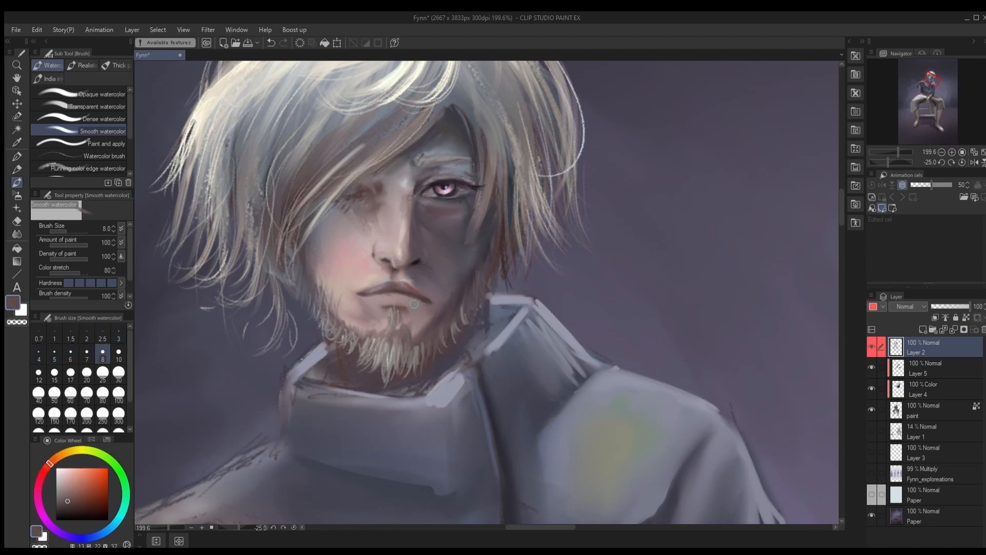
pyautogui.press('[')
pyautogui.press('[')
pyautogui.press('[')
pyautogui.press('[')
pyautogui.press(']')
pyautogui.keyDown('alt'); pyautogui.click(411, 302); pyautogui.keyUp('alt')
pyautogui.keyDown('alt'); pyautogui.click(413, 303); pyautogui.keyUp('alt')
pyautogui.press(']')
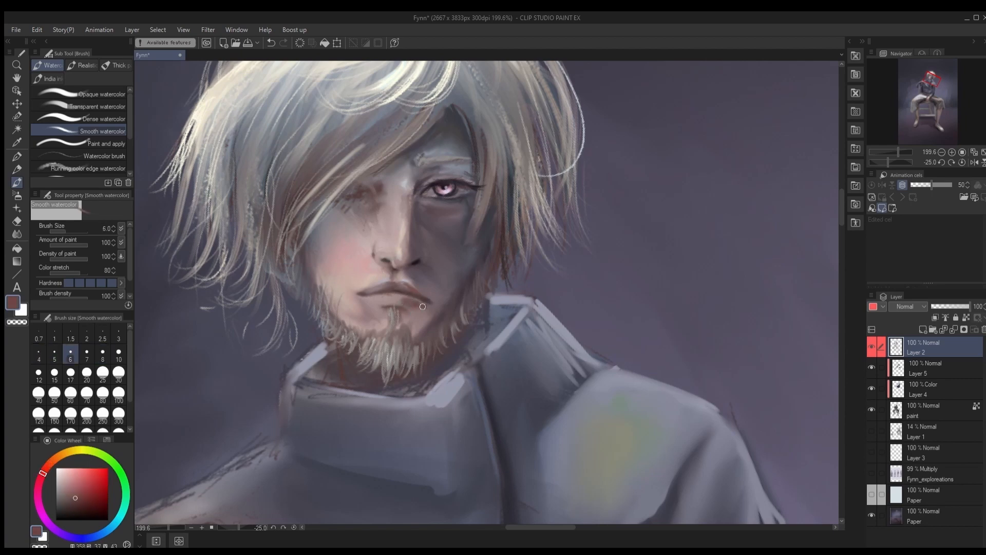
# Step: Sharpen the line between the lips in a dark purplish red sampled from the beard, narrowing the brush to size 2.5
pyautogui.keyDown('alt'); pyautogui.click(350, 343); pyautogui.keyUp('alt')
pyautogui.press('[')
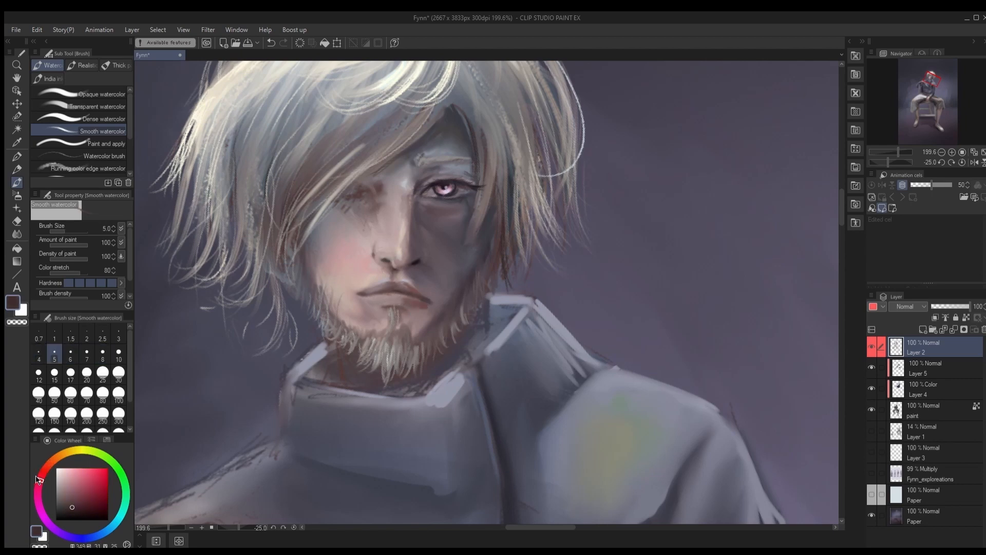
pyautogui.press('[')
pyautogui.press('[')
pyautogui.press('[')
pyautogui.press('[')
pyautogui.press(']')
pyautogui.press(']')
pyautogui.press('[')
pyautogui.press(']')
pyautogui.press(']')
pyautogui.press(']')
pyautogui.press(']')
pyautogui.press('[')
pyautogui.press('[')
pyautogui.press('[')
pyautogui.press('[')
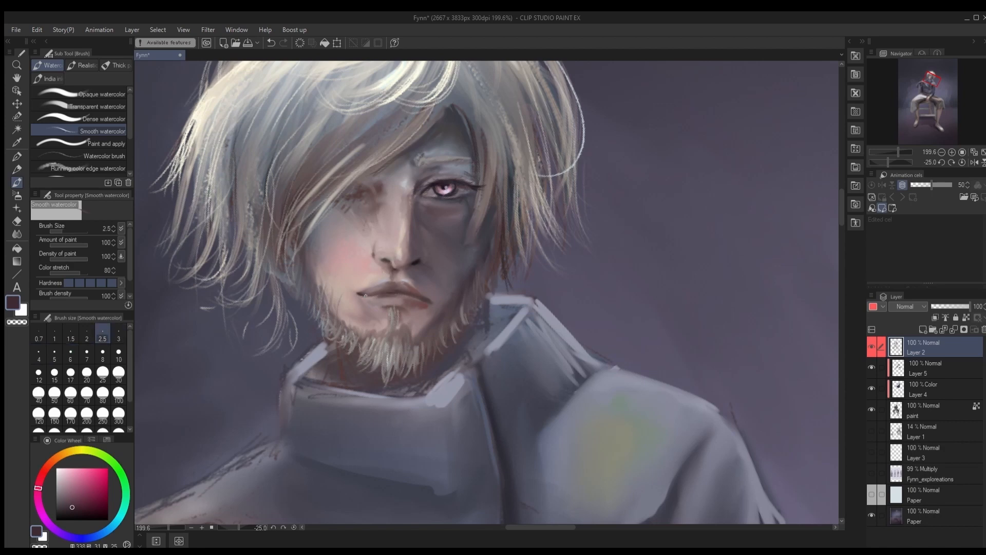
# Step: Define the shadowed corner of the mouth with fine strokes, and sample a greyish mauve beside it at brush size 4
pyautogui.press(']')
pyautogui.press(']')
pyautogui.press(']')
pyautogui.press(']')
pyautogui.press('[')
pyautogui.press('[')
pyautogui.press('[')
pyautogui.press('[')
pyautogui.press('[')
pyautogui.moveTo(426, 300); pyautogui.dragTo(435, 302)
pyautogui.press(']')
pyautogui.press(']')
pyautogui.press(']')
pyautogui.press(']')
pyautogui.keyDown('alt'); pyautogui.click(427, 297); pyautogui.keyUp('alt')
pyautogui.press('[')
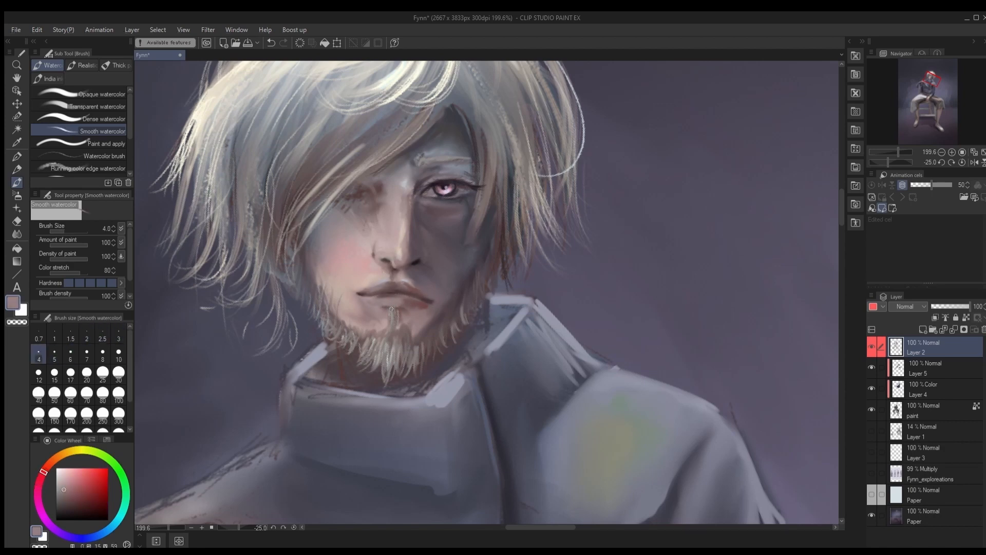
# Step: Darken the lower edge of the lower lip in a sampled dark brown with Smooth watercolor, ending at size 3
pyautogui.press(']')
pyautogui.press(']')
pyautogui.press('[')
pyautogui.keyDown('alt'); pyautogui.click(405, 297); pyautogui.keyUp('alt')
pyautogui.press('[')
pyautogui.press('[')
pyautogui.press(']')
pyautogui.press(']')
pyautogui.moveTo(410, 308); pyautogui.dragTo(418, 307)
pyautogui.press('[')
pyautogui.press('[')
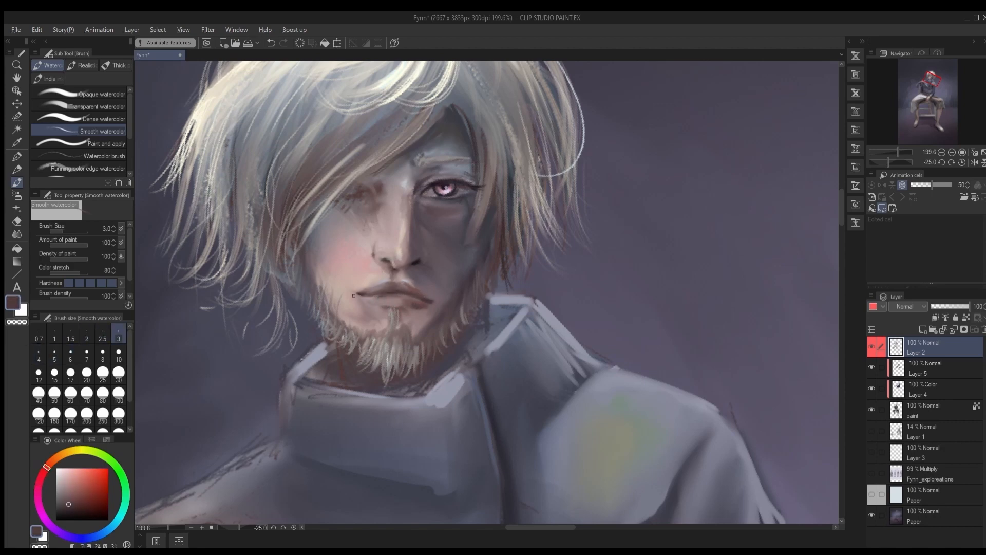
# Step: Smooth the skin below the lit corner of the mouth in a sampled skin tone, varying the Smooth watercolor brush size
pyautogui.keyDown('alt'); pyautogui.click(353, 295); pyautogui.keyUp('alt')
pyautogui.press(']')
pyautogui.press(']')
pyautogui.press(']')
pyautogui.press(']')
pyautogui.press(']')
pyautogui.moveTo(355, 299); pyautogui.dragTo(367, 309)
pyautogui.press(']')
pyautogui.press('[')
pyautogui.press(']')
pyautogui.press(']')
pyautogui.press('[')
pyautogui.press('[')
pyautogui.press('[')
pyautogui.press('[')
pyautogui.press('[')
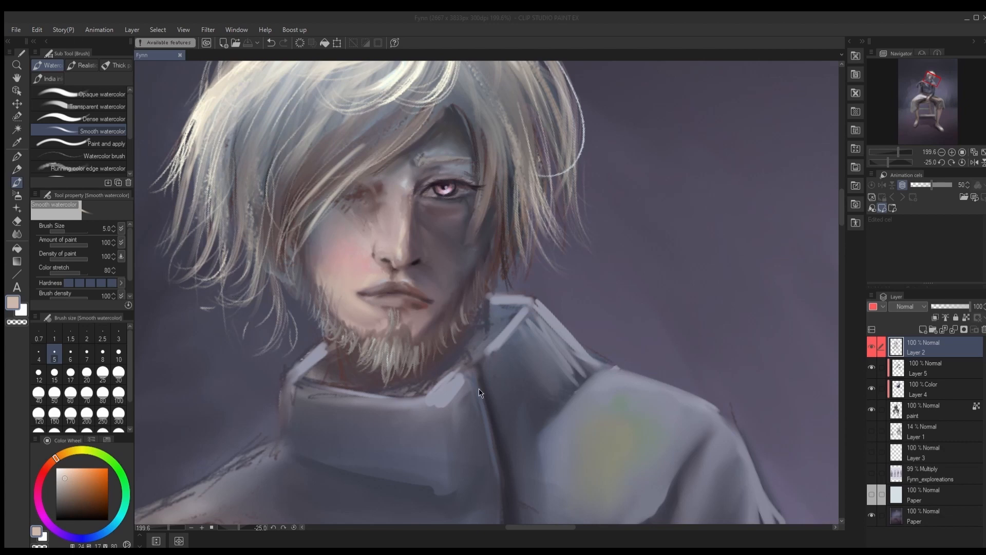
# Step: Even out the lower lip's contour in a dark reddish brown sampled beneath it with Smooth watercolor at size 5
pyautogui.click(939, 8)
pyautogui.keyDown('alt'); pyautogui.click(391, 305); pyautogui.keyUp('alt')
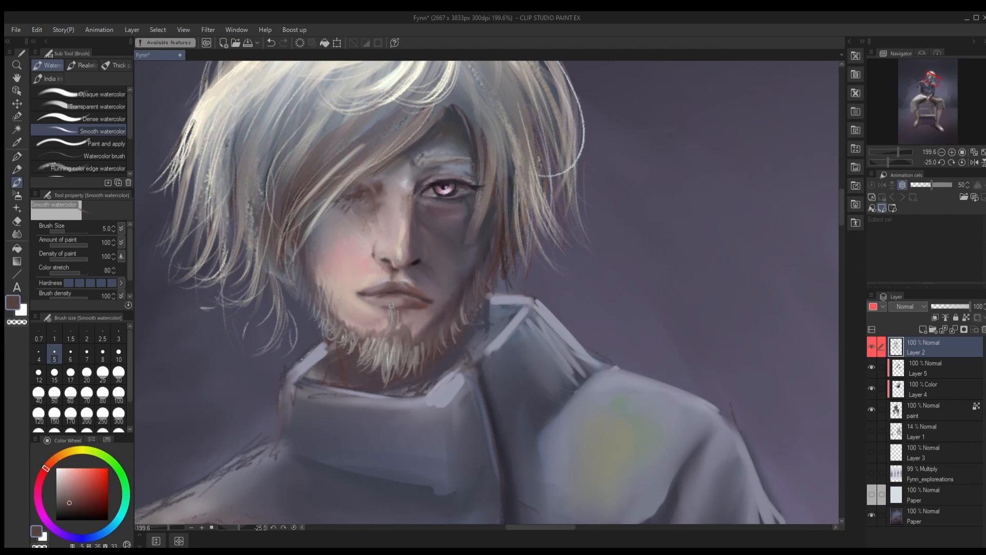
pyautogui.scroll(-5, 416, 284)
pyautogui.scroll(5, 434, 261)
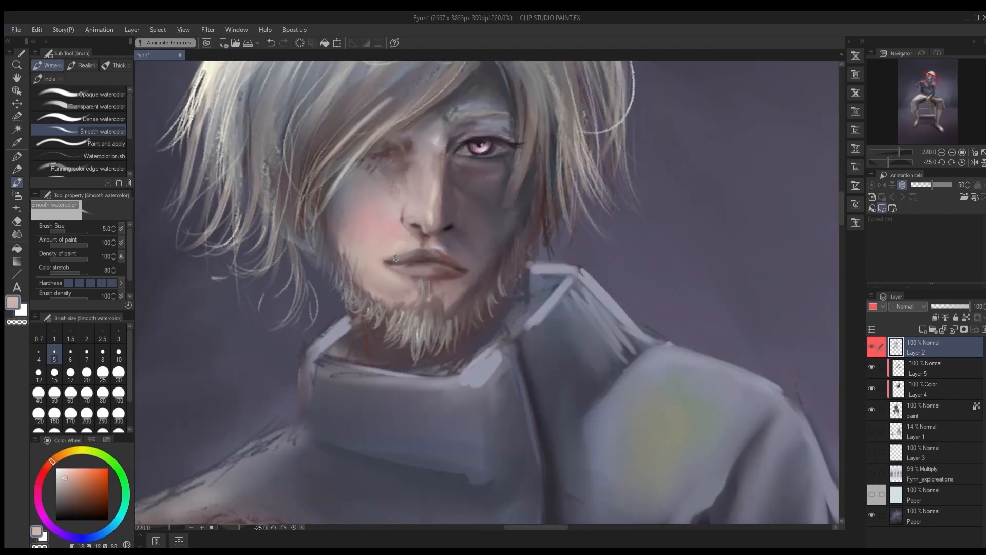
# Step: Shade the shadowed half of the lower lip in a dark purple with Smooth watercolor at size 6
pyautogui.press(']')
pyautogui.keyDown('alt'); pyautogui.click(435, 272); pyautogui.keyUp('alt')
pyautogui.click(42, 510)
pyautogui.moveTo(434, 273); pyautogui.dragTo(458, 275)
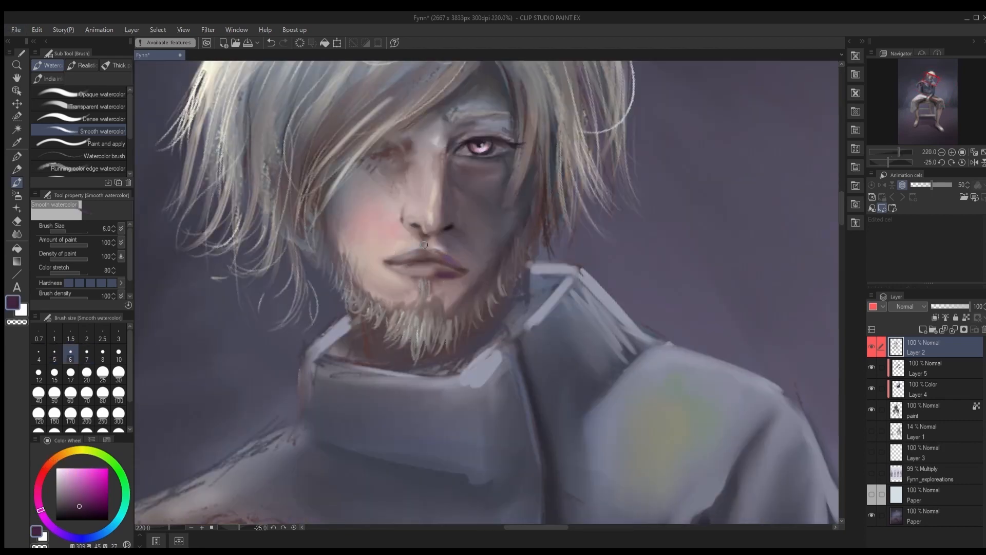
# Step: Refine the dark line and shadowed half of the lips in sampled dark tones with Smooth watercolor, ending at size 4
pyautogui.press('[')
pyautogui.press('[')
pyautogui.press('[')
pyautogui.keyDown('alt'); pyautogui.click(437, 271); pyautogui.keyUp('alt')
pyautogui.press(']')
pyautogui.keyDown('alt'); pyautogui.click(415, 225); pyautogui.keyUp('alt')
pyautogui.press('[')
pyautogui.press('[')
pyautogui.press('[')
pyautogui.press('[')
pyautogui.press(']')
pyautogui.press(']')
pyautogui.press('[')
pyautogui.press('[')
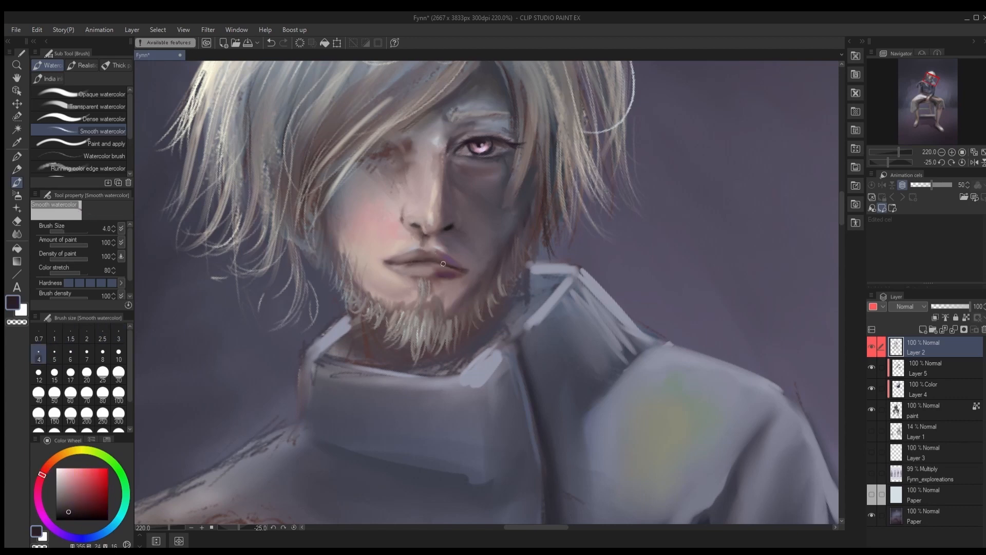
# Step: Flip the canvas horizontally and soften the shadowed corner of the mouth in a muted purple-grey with Smooth watercolor at size 5
pyautogui.press(']')
pyautogui.press(']')
pyautogui.press(']')
pyautogui.press('h')
pyautogui.moveTo(502, 312); pyautogui.dragTo(290, 374)
pyautogui.press(']')
pyautogui.press(']')
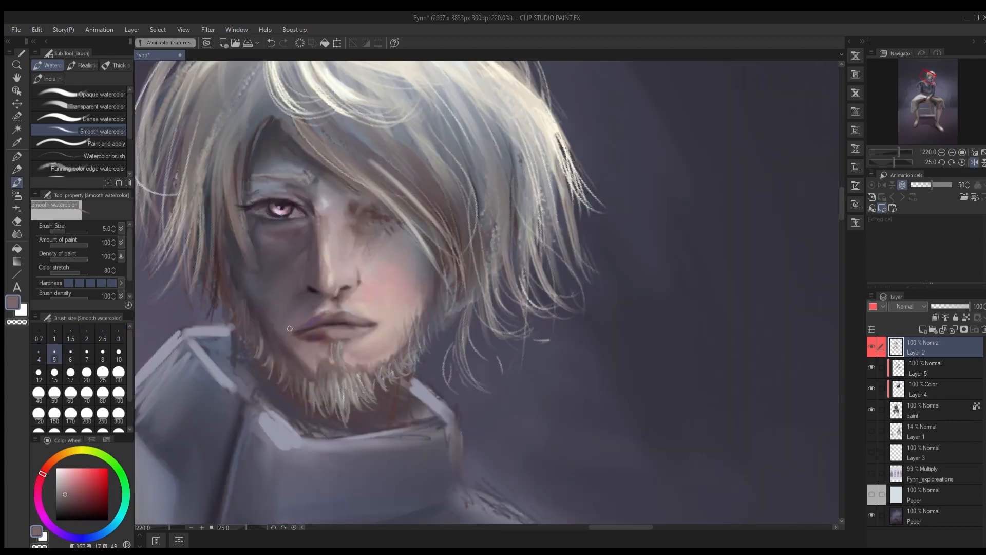
# Step: Deepen the shadow on the cheek beneath the visible eye in a sampled dark purple, enlarging the Smooth watercolor brush to size 10
pyautogui.press('[')
pyautogui.press('[')
pyautogui.press('[')
pyautogui.keyDown('alt'); pyautogui.click(309, 241); pyautogui.keyUp('alt')
pyautogui.keyDown('alt'); pyautogui.click(308, 244); pyautogui.keyUp('alt')
pyautogui.press(']')
pyautogui.press(']')
pyautogui.press(']')
pyautogui.press(']')
pyautogui.press(']')
pyautogui.press(']')
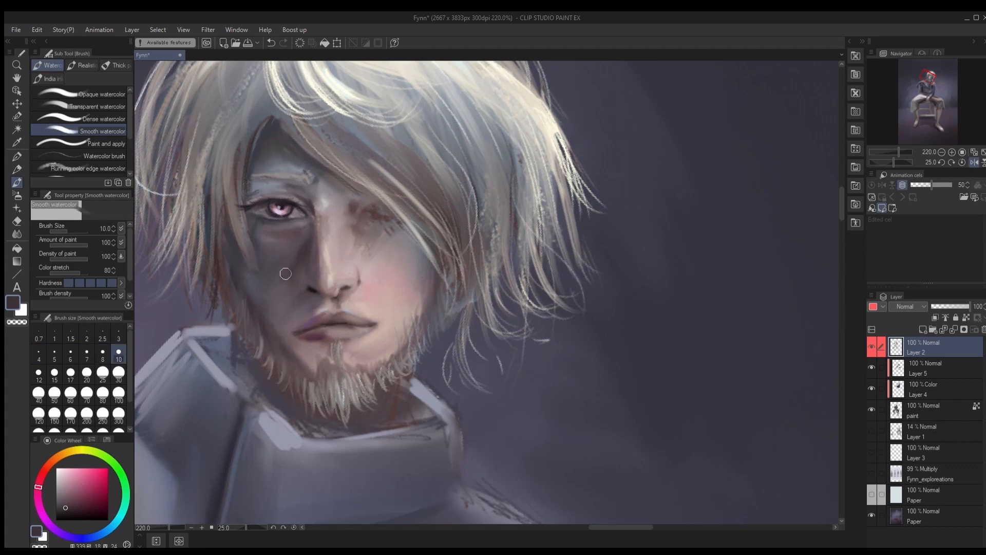
# Step: Shade the area beneath the visible eye in a tone sampled from the bridge of the nose with a smaller Smooth watercolor brush
pyautogui.press('[')
pyautogui.press('[')
pyautogui.press('[')
pyautogui.press('[')
pyautogui.keyDown('alt'); pyautogui.click(329, 237); pyautogui.keyUp('alt')
pyautogui.press(']')
pyautogui.moveTo(280, 227); pyautogui.dragTo(295, 224)
pyautogui.press('[')
# Step: Touch up the inner end of the visible eyebrow in sampled tones with Smooth watercolor at size 8
pyautogui.keyDown('alt'); pyautogui.click(304, 187); pyautogui.keyUp('alt')
pyautogui.press(']')
pyautogui.press(']')
pyautogui.press(']')
pyautogui.moveTo(309, 191)
pyautogui.mouseDown()
pyautogui.moveTo(276, 154)
pyautogui.moveTo(282, 168)
pyautogui.moveTo(264, 186)
pyautogui.moveTo(308, 191)
pyautogui.mouseUp()
pyautogui.keyDown('alt'); pyautogui.click(296, 196); pyautogui.keyUp('alt')
pyautogui.scroll(-9, 401, 180)
pyautogui.scroll(8, 391, 209)
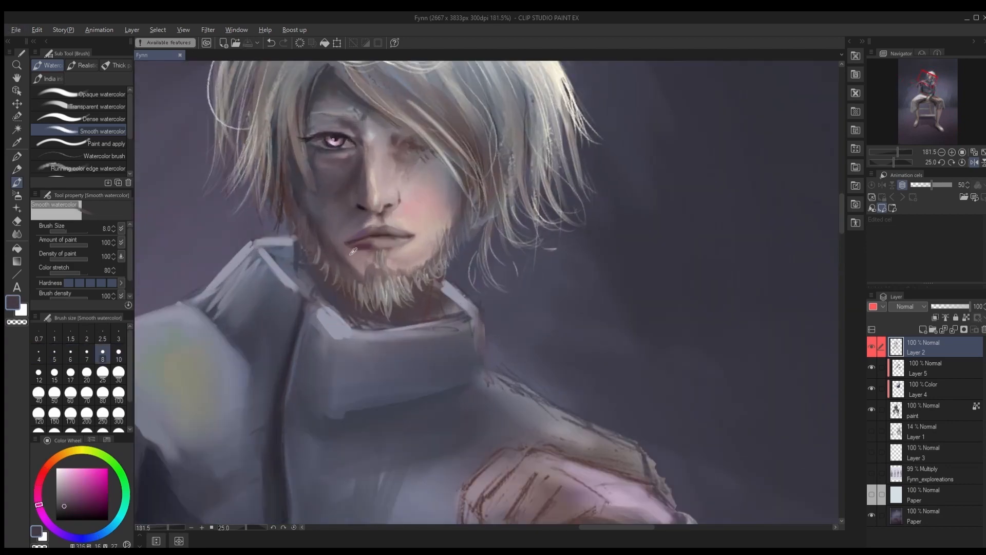
# Step: Clean up the lower lip's edge and the skin around the mouth in sampled skin tones with Smooth watercolor at size 3
pyautogui.keyDown('alt'); pyautogui.click(428, 255); pyautogui.keyUp('alt')
pyautogui.keyDown('alt'); pyautogui.click(431, 251); pyautogui.keyUp('alt')
pyautogui.keyDown('alt'); pyautogui.click(361, 274); pyautogui.keyUp('alt')
pyautogui.press('[')
pyautogui.press('[')
pyautogui.press('[')
pyautogui.press('[')
pyautogui.press('[')
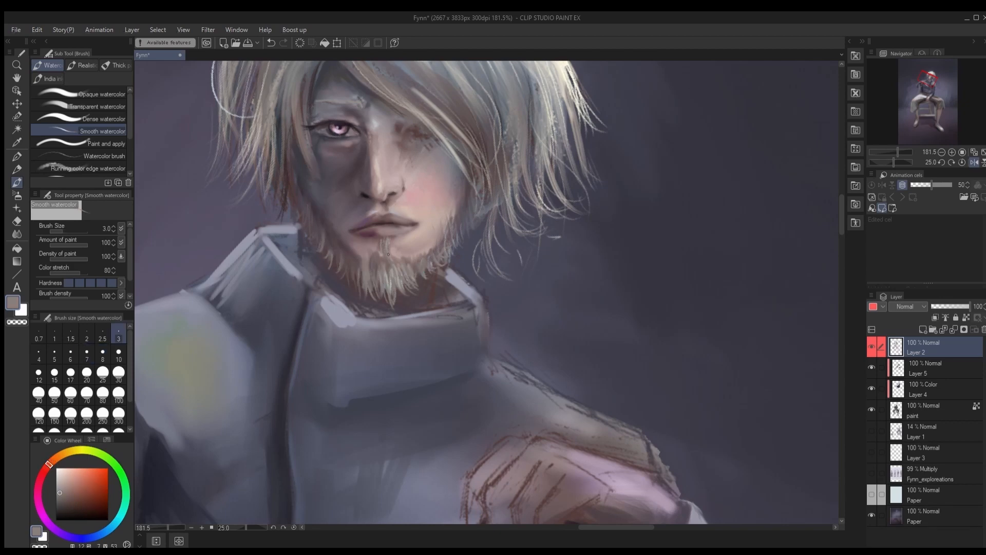
pyautogui.keyDown('alt'); pyautogui.click(400, 250); pyautogui.keyUp('alt')
# Step: Return the canvas to its unflipped orientation with the rotation reset and check the face against the whole figure
pyautogui.scroll(-13, 396, 289)
pyautogui.click(974, 162)
pyautogui.click(962, 162)
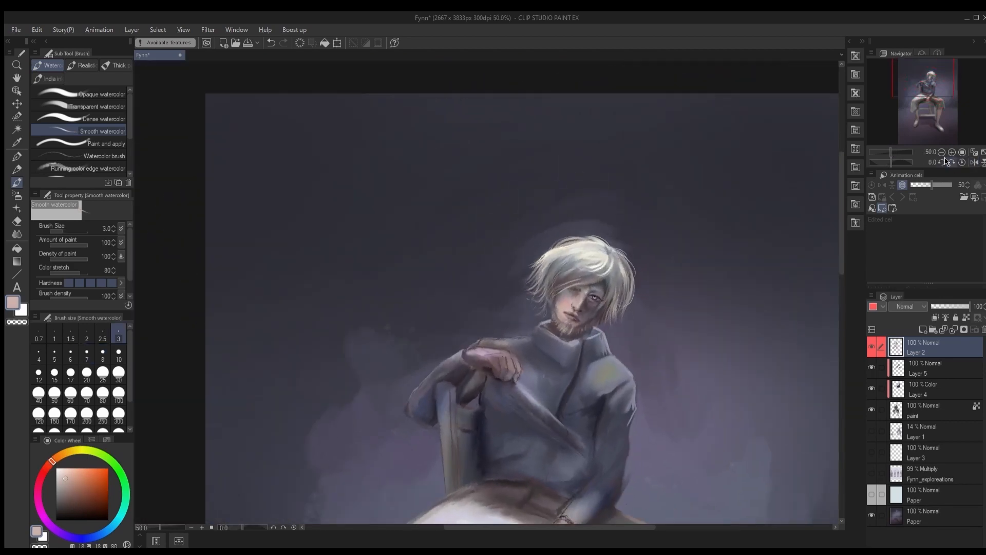
pyautogui.moveTo(616, 319); pyautogui.dragTo(507, 251)
pyautogui.scroll(2, 514, 231)
pyautogui.scroll(-2, 547, 261)
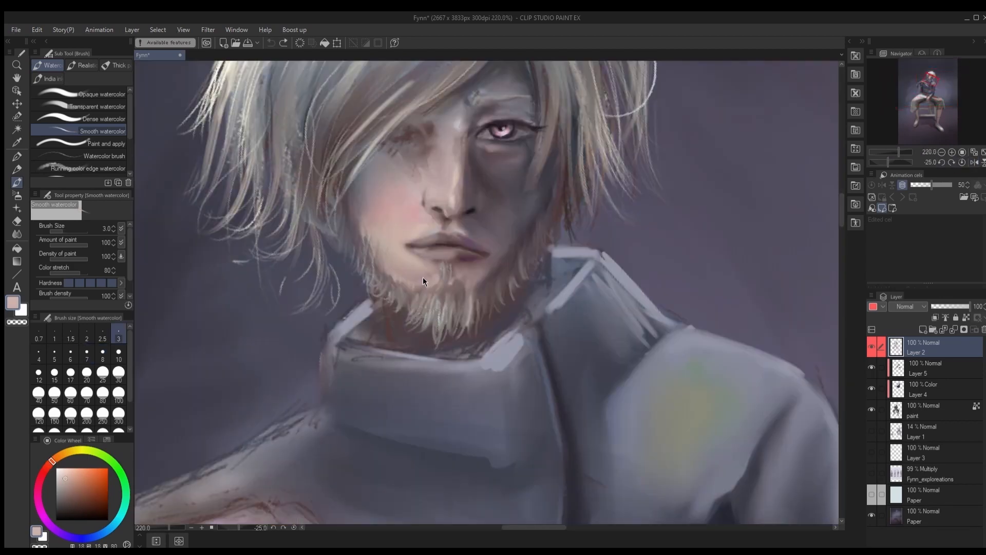
# Step: Choose a pale warm orange and paint bright light over the lit cheek and nose with Smooth watercolor, starting at size 15
pyautogui.click(64, 449)
pyautogui.click(54, 372)
pyautogui.moveTo(404, 220)
pyautogui.mouseDown()
pyautogui.moveTo(392, 187)
pyautogui.moveTo(391, 210)
pyautogui.moveTo(433, 229)
pyautogui.moveTo(419, 238)
pyautogui.moveTo(449, 218)
pyautogui.moveTo(437, 199)
pyautogui.moveTo(446, 179)
pyautogui.mouseUp()
pyautogui.click(86, 334)
pyautogui.press(']')
pyautogui.press(']')
pyautogui.press(']')
pyautogui.press(']')
pyautogui.press(']')
pyautogui.press('[')
pyautogui.press('[')
pyautogui.press('[')
# Step: Choose a pale cyan and tint the edges of the light on the cheek and above the upper lip, varying the brush size
pyautogui.click(62, 468)
pyautogui.click(122, 512)
pyautogui.press('[')
pyautogui.press('[')
pyautogui.press(']')
pyautogui.press('[')
pyautogui.press('[')
pyautogui.press(']')
pyautogui.press(']')
pyautogui.press(']')
pyautogui.press(']')
pyautogui.press(']')
pyautogui.press(']')
pyautogui.press('[')
pyautogui.press('[')
pyautogui.press('[')
pyautogui.press('[')
pyautogui.press('[')
pyautogui.press(']')
pyautogui.press(']')
pyautogui.press(']')
pyautogui.press(']')
# Step: Paint small cream highlights near the inner corner of the hair-covered eye in a sampled tone, ending at brush size 4
pyautogui.keyDown('alt'); pyautogui.click(421, 213); pyautogui.keyUp('alt')
pyautogui.press(']')
pyautogui.press('[')
pyautogui.press('[')
pyautogui.press(']')
pyautogui.press(']')
pyautogui.press('[')
pyautogui.press('[')
pyautogui.press(']')
pyautogui.press(']')
pyautogui.press(']')
pyautogui.press('[')
pyautogui.press('[')
pyautogui.press('[')
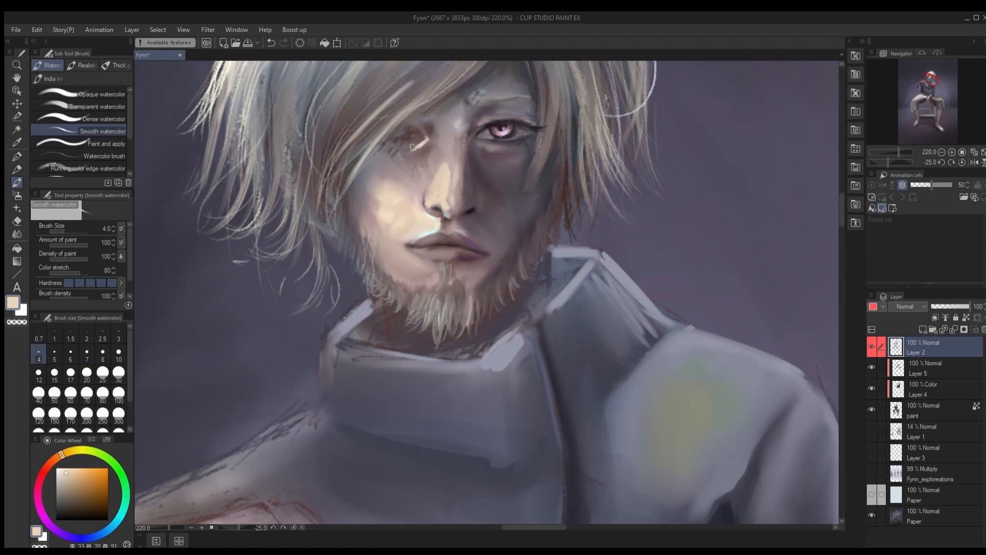
# Step: Extend the cream light across the lit cheek down toward the mouth with larger Smooth watercolor strokes
pyautogui.press(']')
pyautogui.press(']')
pyautogui.press(']')
pyautogui.moveTo(362, 177)
pyautogui.mouseDown()
pyautogui.moveTo(352, 198)
pyautogui.moveTo(364, 225)
pyautogui.moveTo(372, 177)
pyautogui.moveTo(416, 149)
pyautogui.moveTo(397, 197)
pyautogui.moveTo(426, 299)
pyautogui.moveTo(416, 292)
pyautogui.moveTo(437, 278)
pyautogui.mouseUp()
pyautogui.press(']')
pyautogui.press(']')
pyautogui.press(']')
pyautogui.press('[')
pyautogui.press('[')
pyautogui.press('[')
pyautogui.press('[')
pyautogui.press(']')
pyautogui.press(']')
pyautogui.press(']')
pyautogui.press(']')
# Step: Refine the cream light on the cheek and around the mouth with sampled tones, and flip the canvas view horizontally
pyautogui.scroll(-1, 398, 197)
pyautogui.keyDown('alt'); pyautogui.click(422, 351); pyautogui.keyUp('alt')
pyautogui.hotkey('ctrl', 'z')
pyautogui.keyDown('alt'); pyautogui.click(438, 298); pyautogui.keyUp('alt')
pyautogui.scroll(-7, 440, 328)
pyautogui.press('h')
pyautogui.scroll(14, 514, 321)
pyautogui.keyDown('alt'); pyautogui.click(454, 313); pyautogui.keyUp('alt')
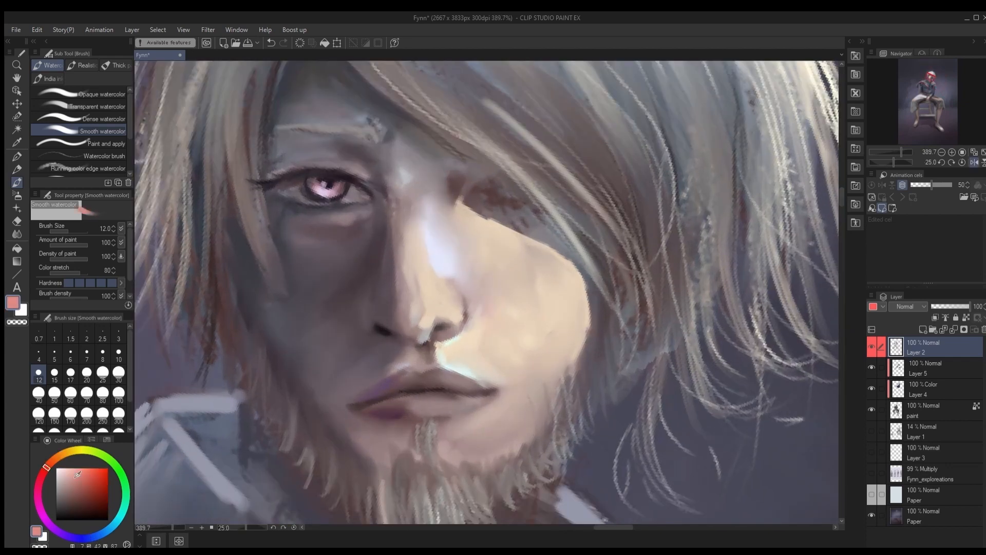
# Step: Paint a small soft pink stroke along the lit nostril wing with a reduced Smooth watercolor brush
pyautogui.press('[')
pyautogui.press('[')
pyautogui.press('[')
pyautogui.press('[')
pyautogui.press('[')
pyautogui.press('[')
pyautogui.press('[')
pyautogui.press('[')
pyautogui.press('[')
pyautogui.press('[')
pyautogui.press('[')
pyautogui.press(']')
pyautogui.press(']')
pyautogui.press(']')
pyautogui.press(']')
pyautogui.moveTo(465, 311)
pyautogui.mouseDown()
pyautogui.moveTo(460, 331)
pyautogui.moveTo(456, 302)
pyautogui.mouseUp()
# Step: Tint the shaded side of the nose bridge with pink and sampled dark mauve tones in Smooth watercolor, ending at brush size 10
pyautogui.press(']')
pyautogui.press(']')
pyautogui.press(']')
pyautogui.press('[')
pyautogui.press(']')
pyautogui.press(']')
pyautogui.moveTo(383, 229)
pyautogui.mouseDown()
pyautogui.moveTo(363, 250)
pyautogui.moveTo(378, 270)
pyautogui.moveTo(384, 219)
pyautogui.mouseUp()
pyautogui.press(']')
pyautogui.press(']')
pyautogui.keyDown('alt'); pyautogui.click(381, 252); pyautogui.keyUp('alt')
pyautogui.click(38, 468)
pyautogui.keyDown('alt'); pyautogui.click(381, 256); pyautogui.keyUp('alt')
pyautogui.keyDown('alt'); pyautogui.click(377, 268); pyautogui.keyUp('alt')
pyautogui.keyDown('alt'); pyautogui.click(379, 256); pyautogui.keyUp('alt')
pyautogui.scroll(-9, 436, 267)
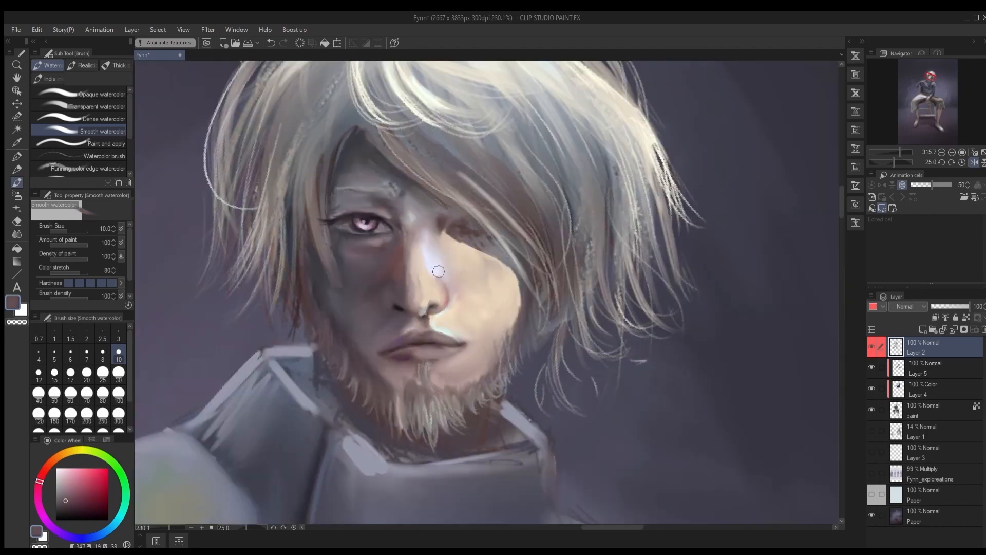
pyautogui.click(60, 169)
pyautogui.keyDown('alt'); pyautogui.click(452, 283); pyautogui.keyUp('alt')
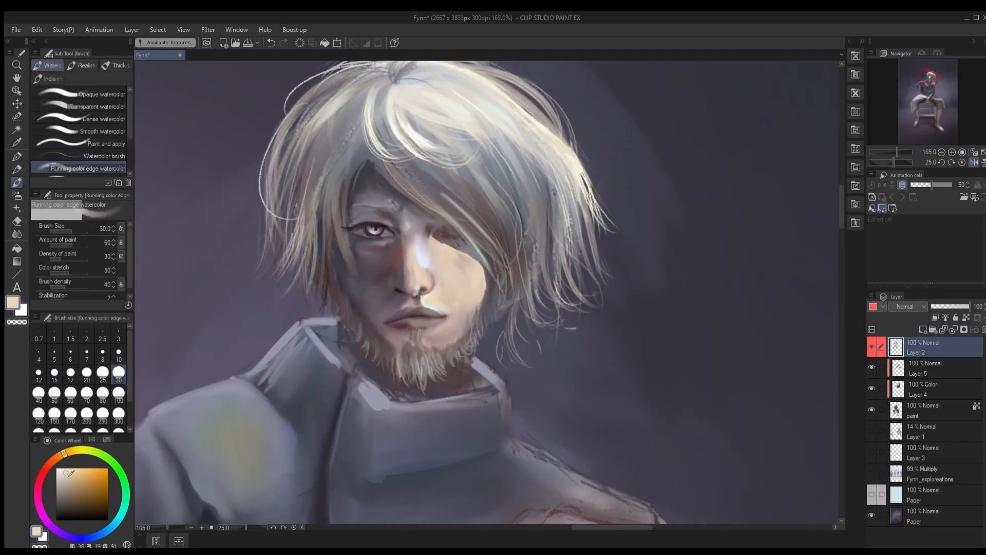
pyautogui.hotkey('ctrl', 'z')
pyautogui.scroll(-2, 470, 246)
pyautogui.keyDown('alt'); pyautogui.click(443, 165); pyautogui.keyUp('alt')
pyautogui.press('[')
pyautogui.press('[')
pyautogui.press('[')
pyautogui.press('[')
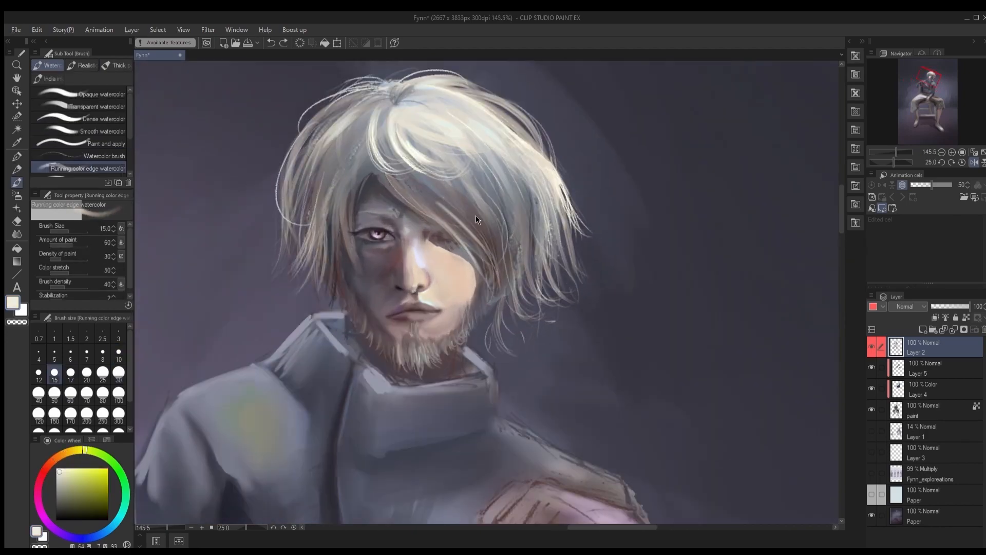
# Step: Widen the brush panels and paint light strands across the fringe with the Watery brush at size 7
pyautogui.moveTo(133, 175); pyautogui.dragTo(183, 175)
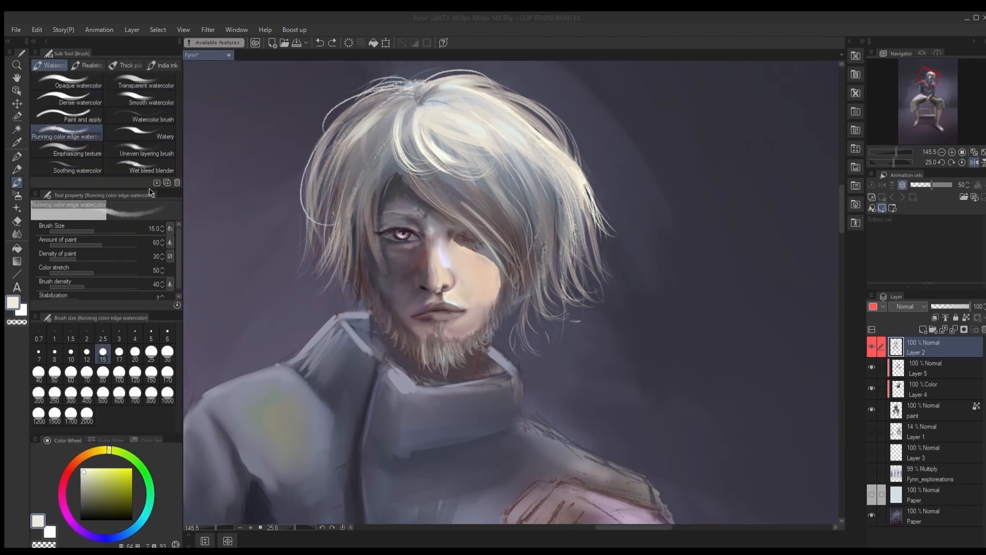
pyautogui.click(77, 167)
pyautogui.keyDown('alt'); pyautogui.click(478, 228); pyautogui.keyUp('alt')
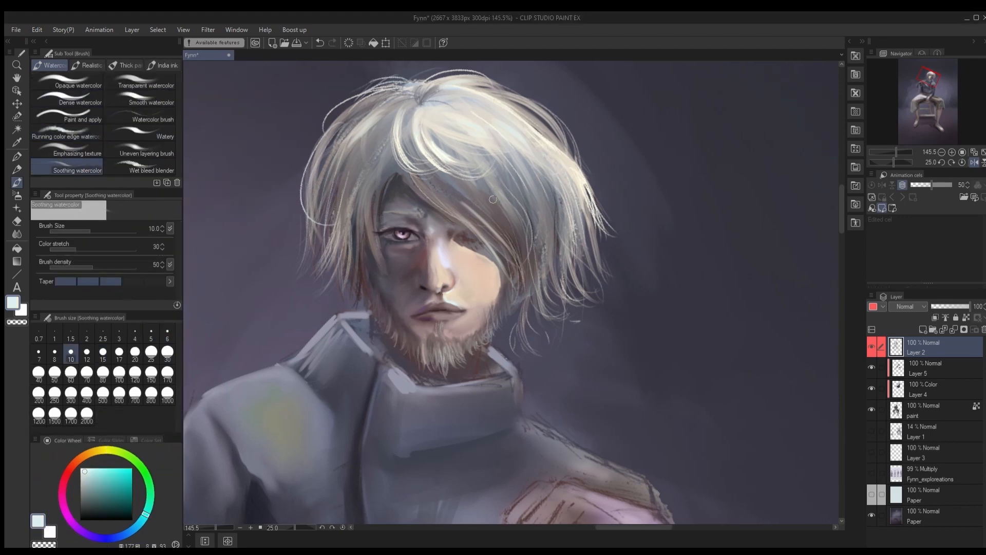
pyautogui.hotkey('ctrl', 'z')
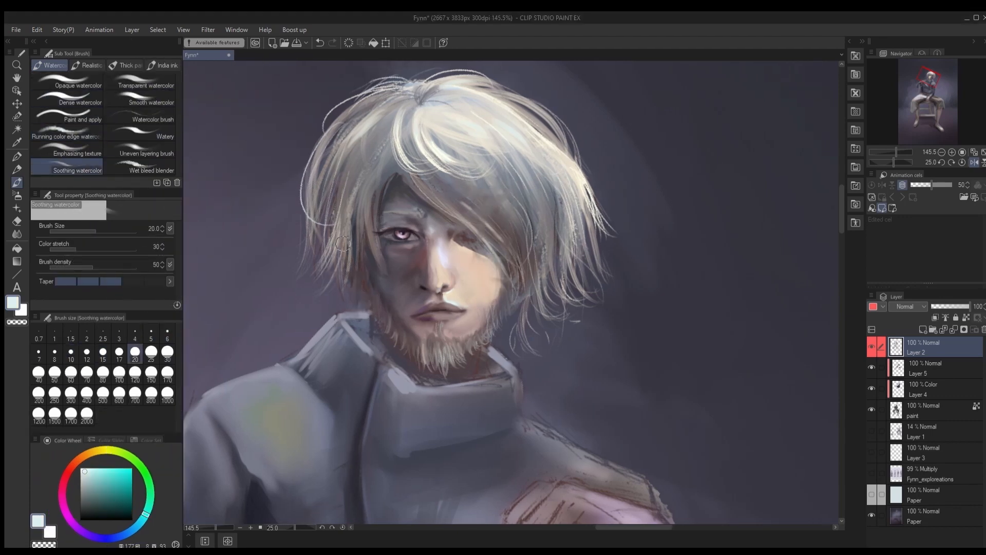
pyautogui.click(140, 132)
pyautogui.click(54, 354)
pyautogui.click(38, 354)
pyautogui.moveTo(427, 183); pyautogui.dragTo(501, 240)
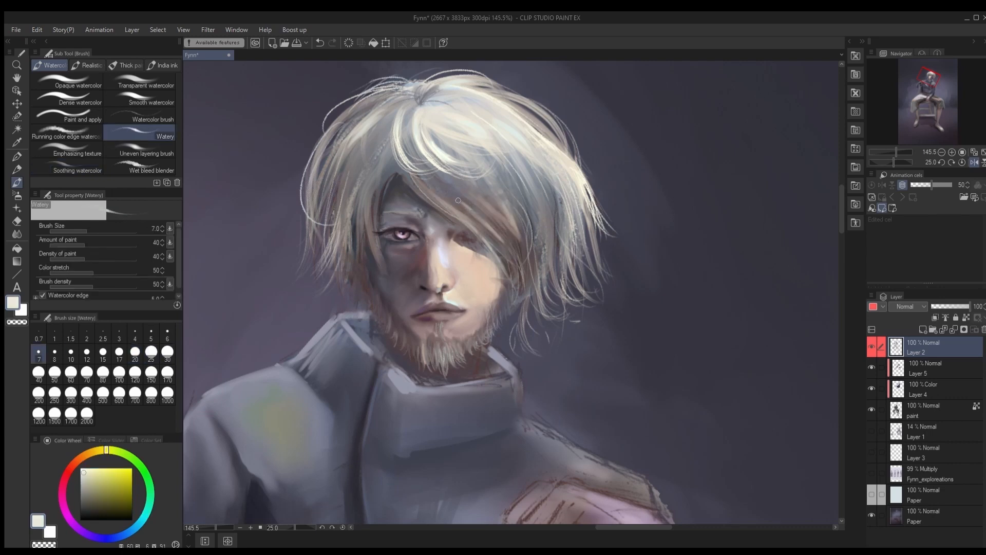
# Step: Add a finer strand along the fringe above the covered eye with Dense watercolor at size 4
pyautogui.click(68, 99)
pyautogui.click(135, 334)
pyautogui.moveTo(445, 204); pyautogui.dragTo(521, 248)
pyautogui.click(54, 354)
# Step: Flip the canvas view back and draw thin pale cyan strands in the side hair with the Real G-Pen at size 2
pyautogui.click(17, 157)
pyautogui.click(119, 335)
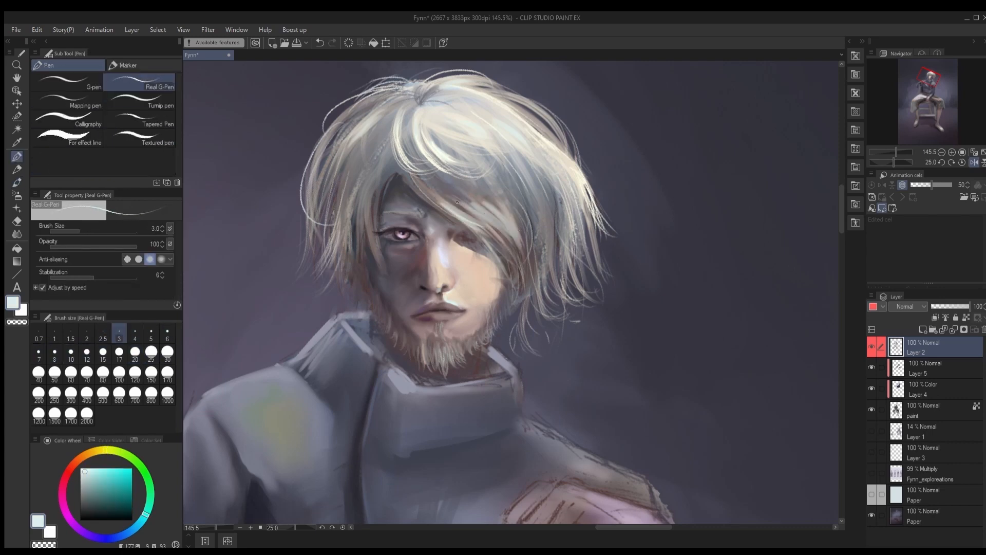
pyautogui.click(87, 335)
pyautogui.press('h')
pyautogui.moveTo(315, 222); pyautogui.dragTo(280, 268)
pyautogui.moveTo(313, 210)
pyautogui.mouseDown()
pyautogui.moveTo(276, 290)
pyautogui.moveTo(304, 237)
pyautogui.mouseUp()
# Step: Draw thicker pale cyan strands through the fringe and side hair with the Real G-Pen at sizes 10 to 15
pyautogui.click(71, 353)
pyautogui.moveTo(355, 212); pyautogui.dragTo(275, 284)
pyautogui.click(102, 354)
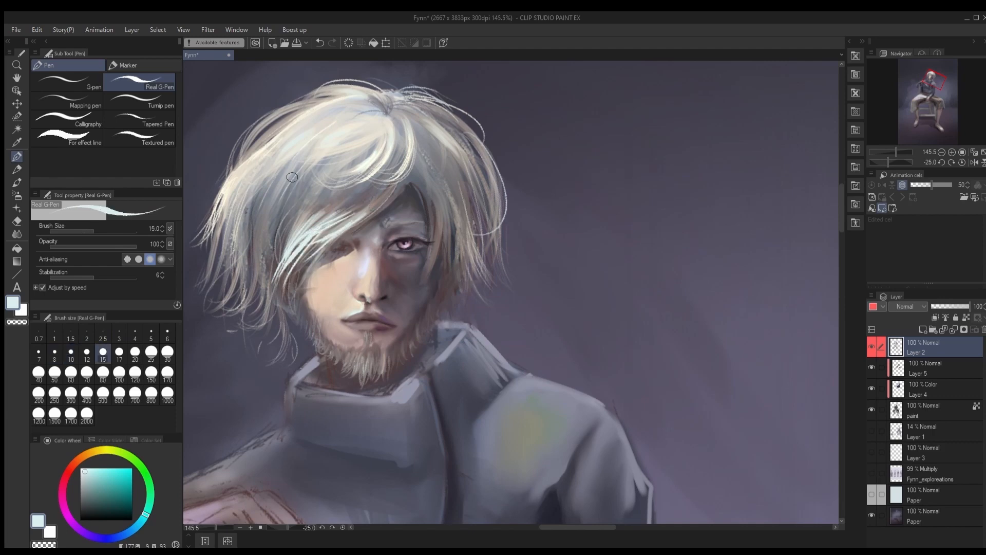
pyautogui.click(86, 354)
pyautogui.moveTo(283, 214); pyautogui.dragTo(260, 259)
# Step: Soften the light on the lit cheek in a sampled cream tone with Smooth watercolor at size 15
pyautogui.scroll(-4, 380, 293)
pyautogui.scroll(5, 360, 281)
pyautogui.keyDown('alt'); pyautogui.click(382, 291); pyautogui.keyUp('alt')
pyautogui.moveTo(350, 298); pyautogui.dragTo(379, 293)
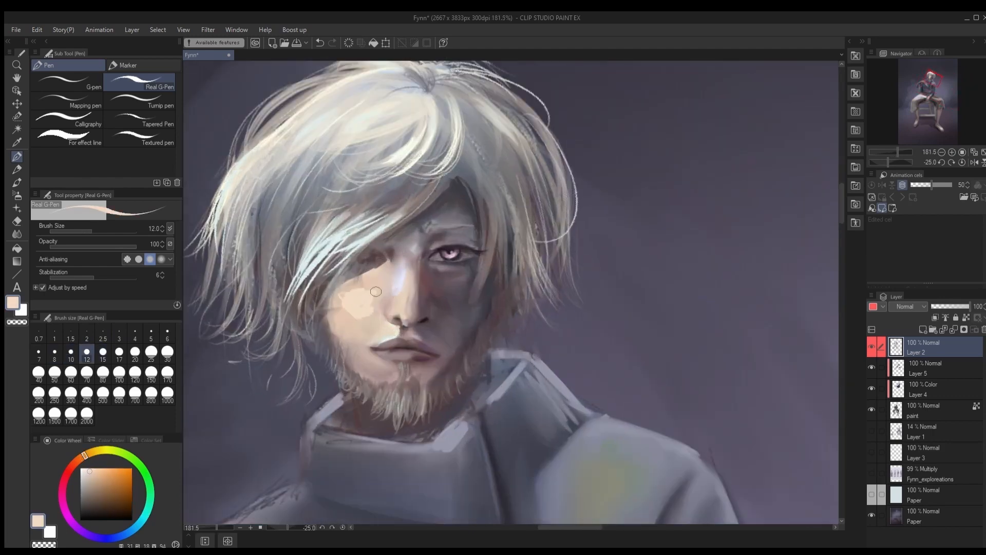
pyautogui.hotkey('ctrl', 'z')
pyautogui.press('b')
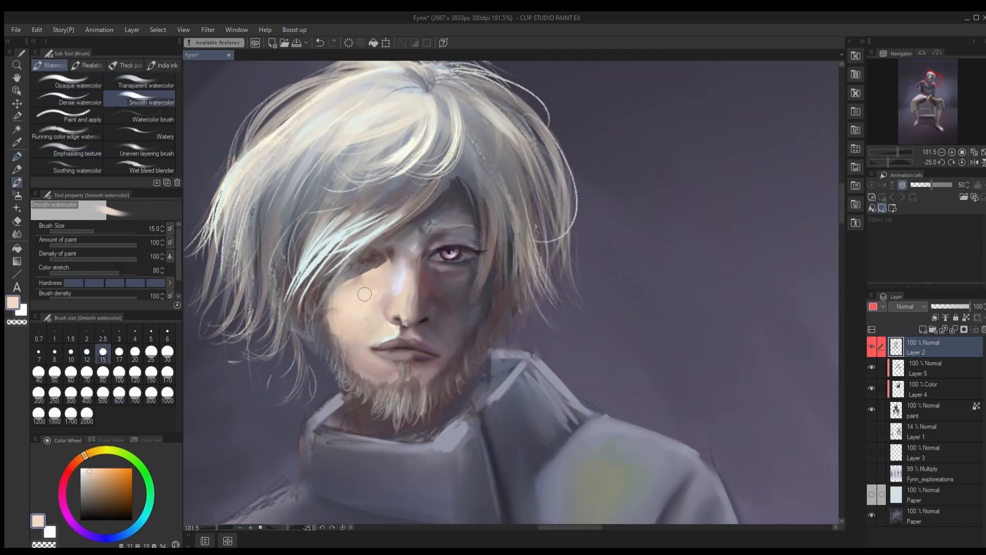
pyautogui.scroll(-3, 421, 316)
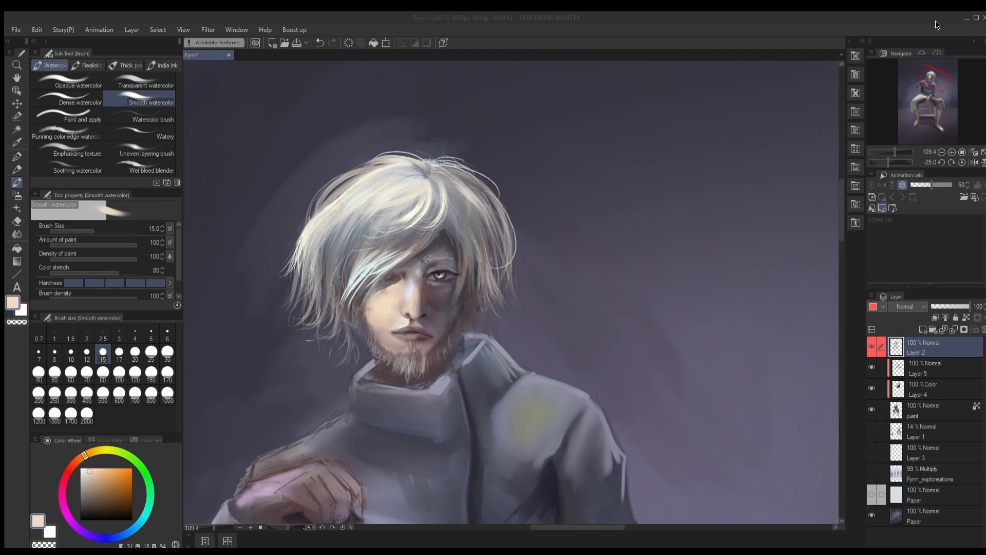
# Step: Deepen the shadow beneath the nose in sampled dark brown with Dense watercolor, raising the brush size from 2 to 8
pyautogui.scroll(4, 423, 298)
pyautogui.keyDown('alt'); pyautogui.click(425, 324); pyautogui.keyUp('alt')
pyautogui.click(67, 98)
pyautogui.scroll(3, 339, 270)
pyautogui.click(87, 334)
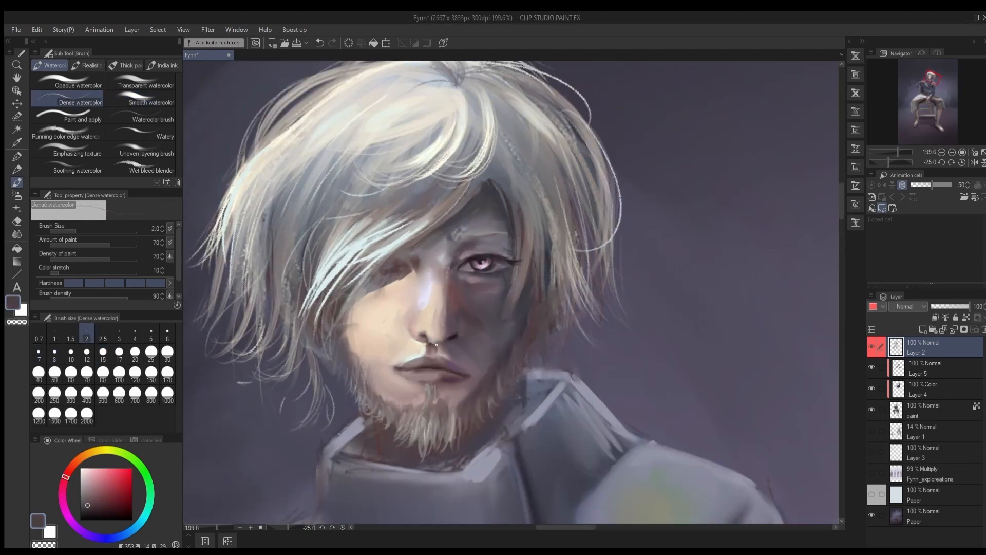
pyautogui.press(']')
pyautogui.press(']')
pyautogui.press(']')
pyautogui.press(']')
pyautogui.press(']')
pyautogui.press(']')
pyautogui.press(']')
pyautogui.keyDown('alt'); pyautogui.click(436, 346); pyautogui.keyUp('alt')
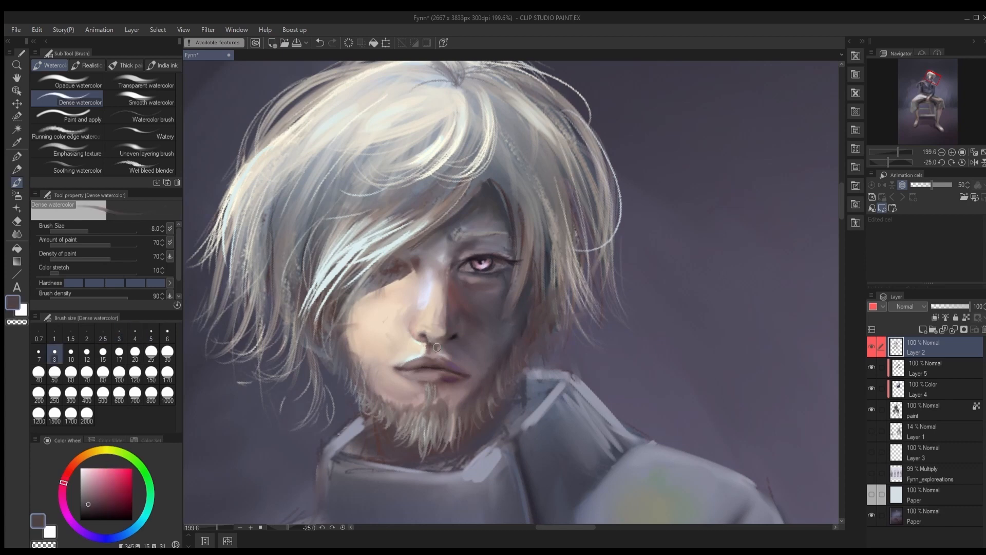
# Step: Refine the nostrils and the underside of the nose with sampled dark tones in Dense watercolor, reducing the brush size to 5
pyautogui.keyDown('alt'); pyautogui.click(449, 335); pyautogui.keyUp('alt')
pyautogui.press('[')
pyautogui.press('[')
pyautogui.press('[')
pyautogui.keyDown('alt'); pyautogui.click(436, 350); pyautogui.keyUp('alt')
pyautogui.keyDown('alt'); pyautogui.click(447, 331); pyautogui.keyUp('alt')
pyautogui.keyDown('alt'); pyautogui.click(448, 327); pyautogui.keyUp('alt')
pyautogui.scroll(-2, 482, 327)
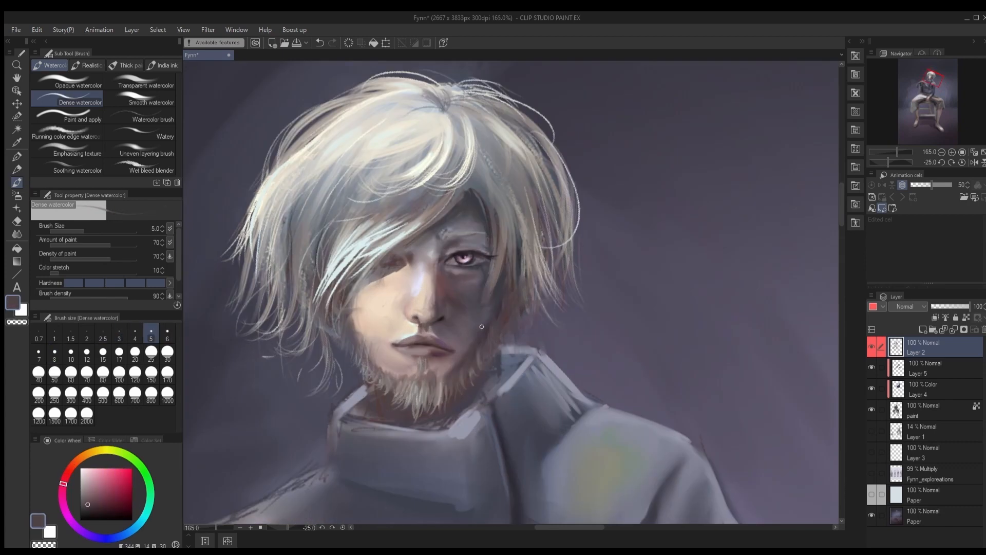
# Step: Touch up the shaded side of the face with sampled dark purple and pale beige in Dense watercolor at sizes 2 and 2.5
pyautogui.keyDown('alt'); pyautogui.click(482, 327); pyautogui.keyUp('alt')
pyautogui.press('[')
pyautogui.press('[')
pyautogui.press('[')
pyautogui.press('[')
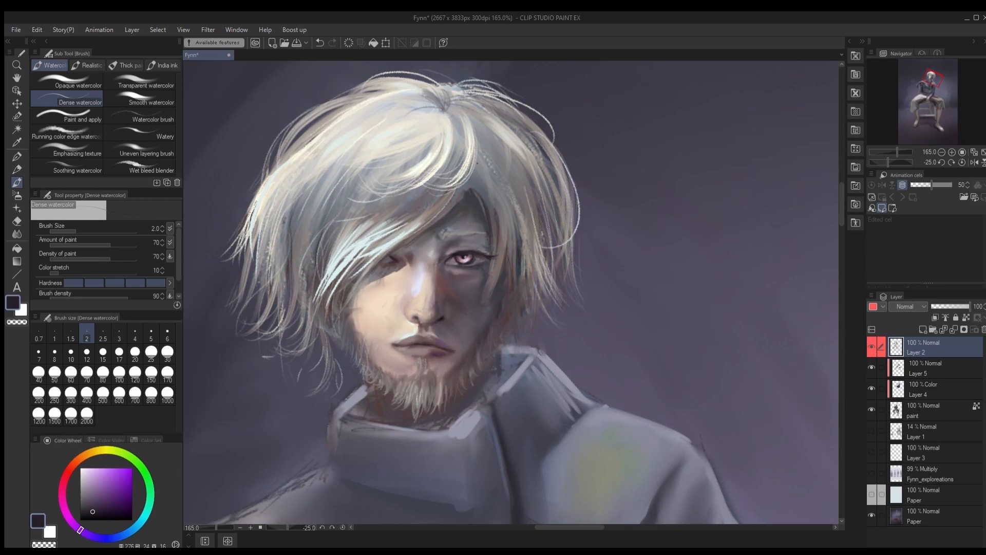
pyautogui.scroll(-1, 476, 285)
pyautogui.keyDown('alt'); pyautogui.click(476, 284); pyautogui.keyUp('alt')
pyautogui.press(']')
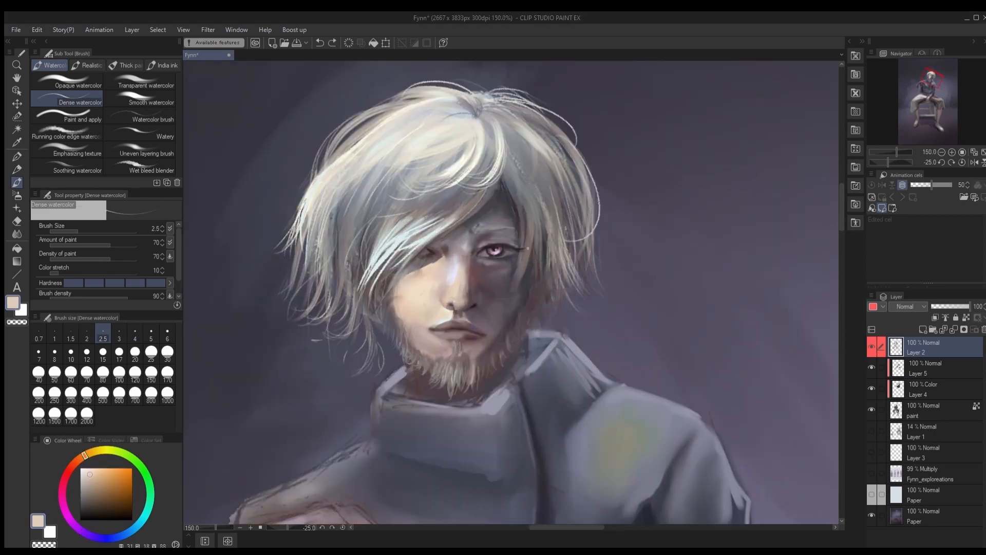
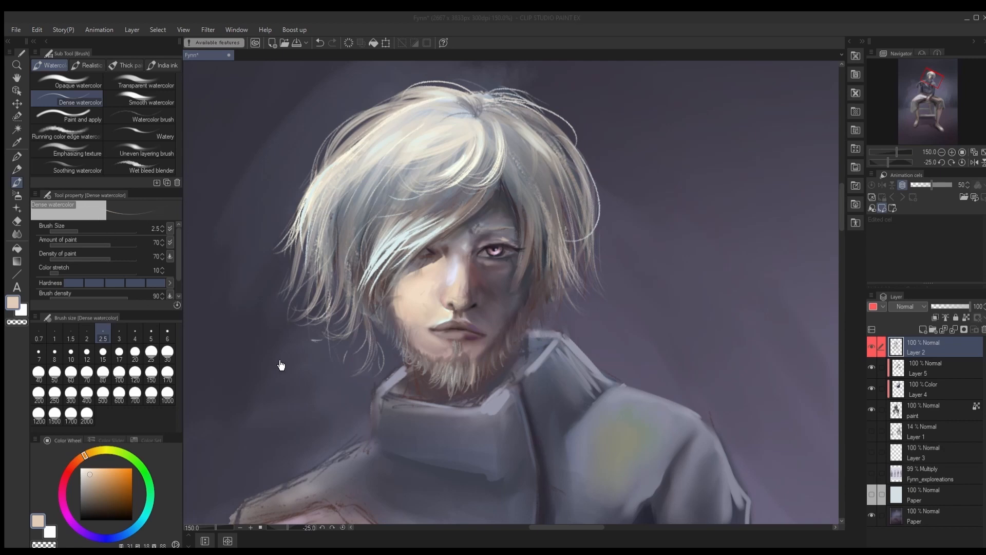
# Step: Draw pale cream hairs through the beard on the chin with the Real G-Pen at size 7
pyautogui.scroll(-5, 439, 333)
pyautogui.press('p')
pyautogui.scroll(3, 439, 365)
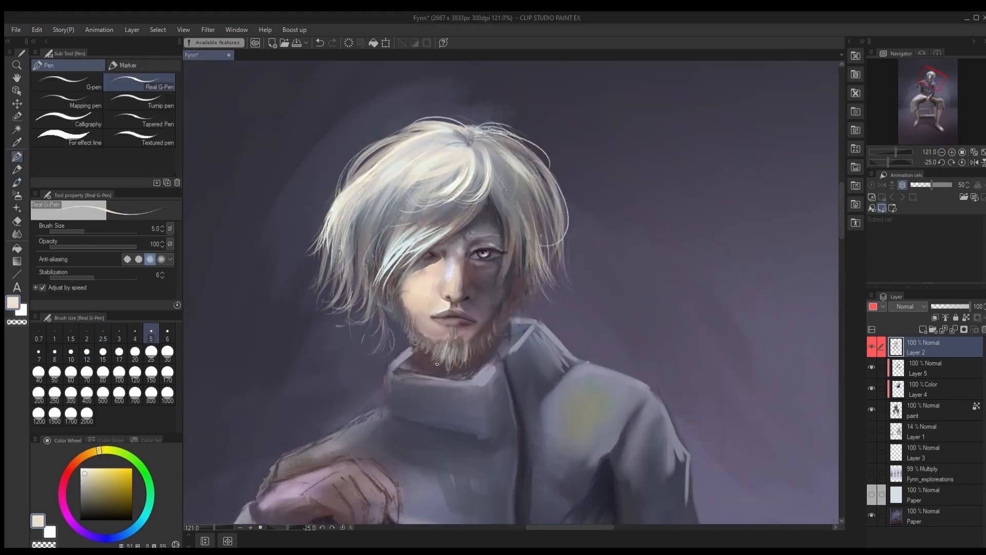
pyautogui.press(']')
pyautogui.press(']')
pyautogui.moveTo(441, 339); pyautogui.dragTo(450, 371)
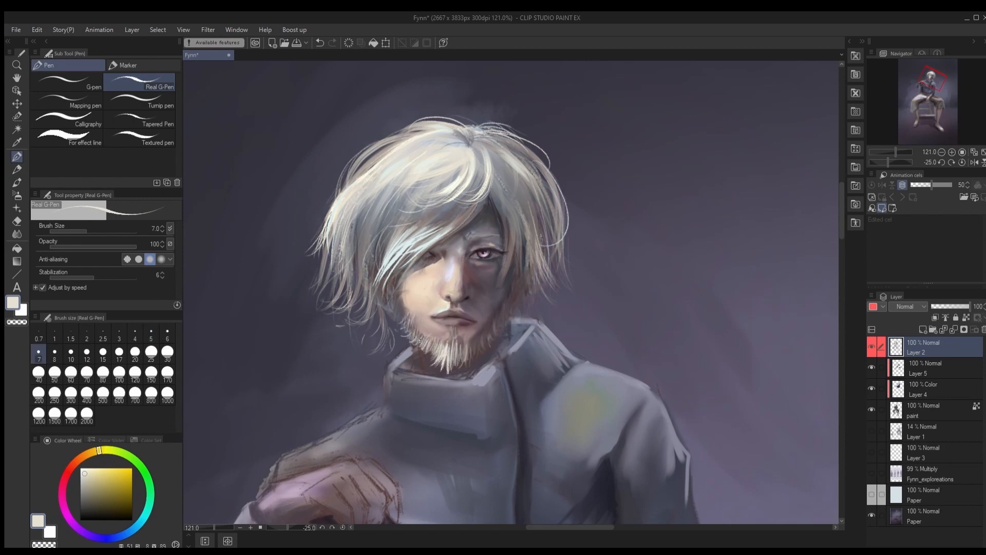
# Step: Tint the lips in muted pink tones with Dense watercolor, raising the brush size to 3
pyautogui.scroll(3, 421, 367)
pyautogui.scroll(-2, 436, 380)
pyautogui.scroll(3, 517, 346)
pyautogui.keyDown('alt'); pyautogui.click(462, 321); pyautogui.keyUp('alt')
pyautogui.click(101, 480)
pyautogui.press('b')
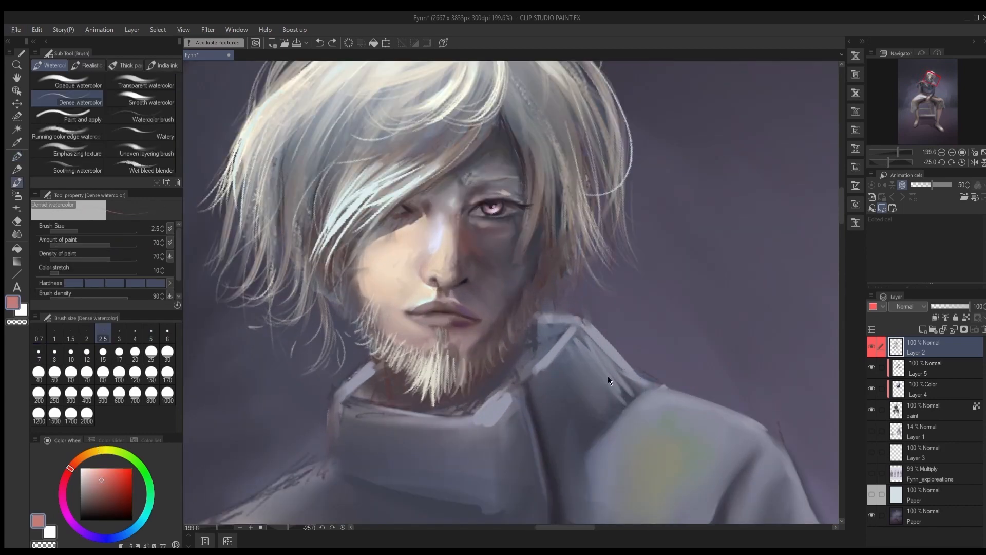
pyautogui.press(']')
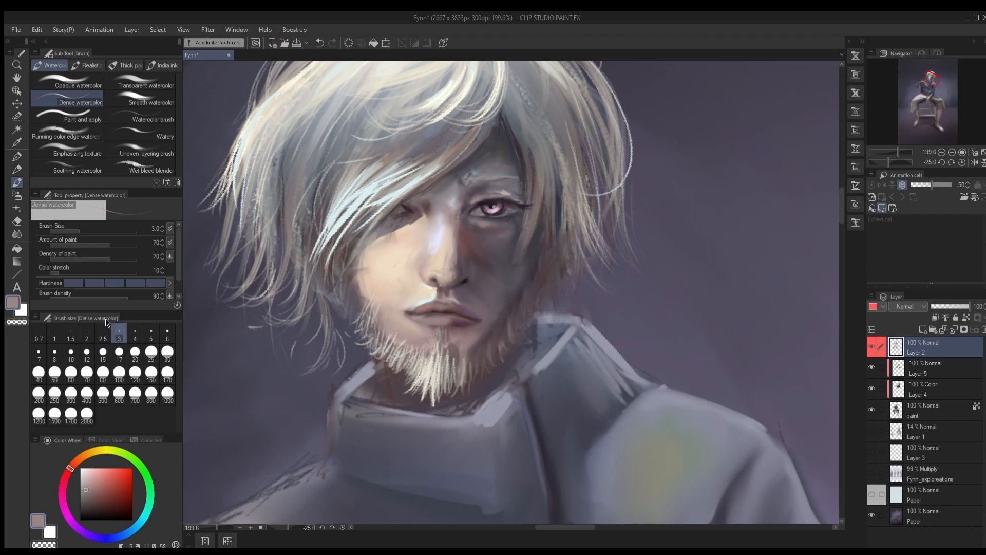
# Step: Darken the line between the lips in sampled dark brown and shade the lower lip in dark red with Dense watercolor at size 5
pyautogui.keyDown('alt'); pyautogui.click(437, 306); pyautogui.keyUp('alt')
pyautogui.press('p')
pyautogui.press('b')
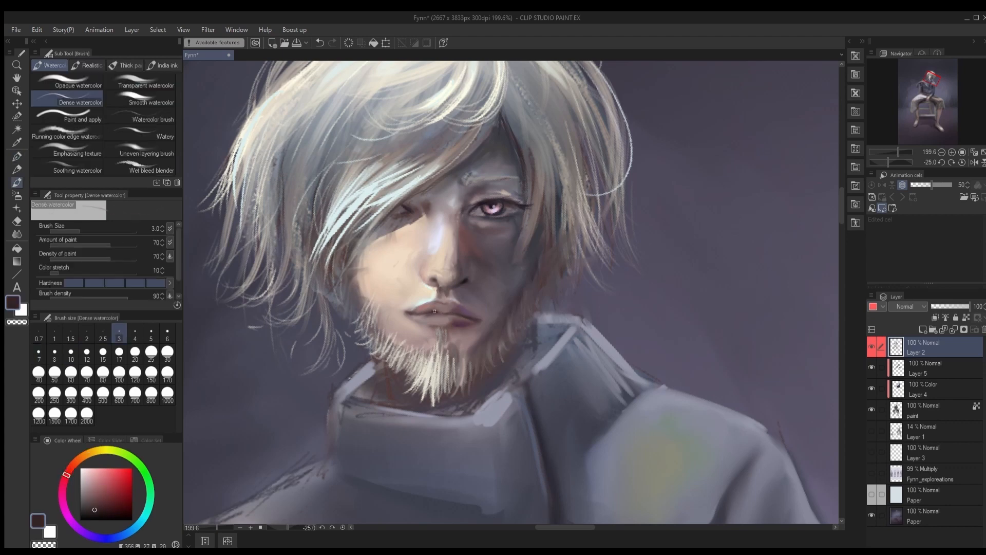
pyautogui.keyDown('alt'); pyautogui.click(456, 322); pyautogui.keyUp('alt')
pyautogui.press(']')
pyautogui.press(']')
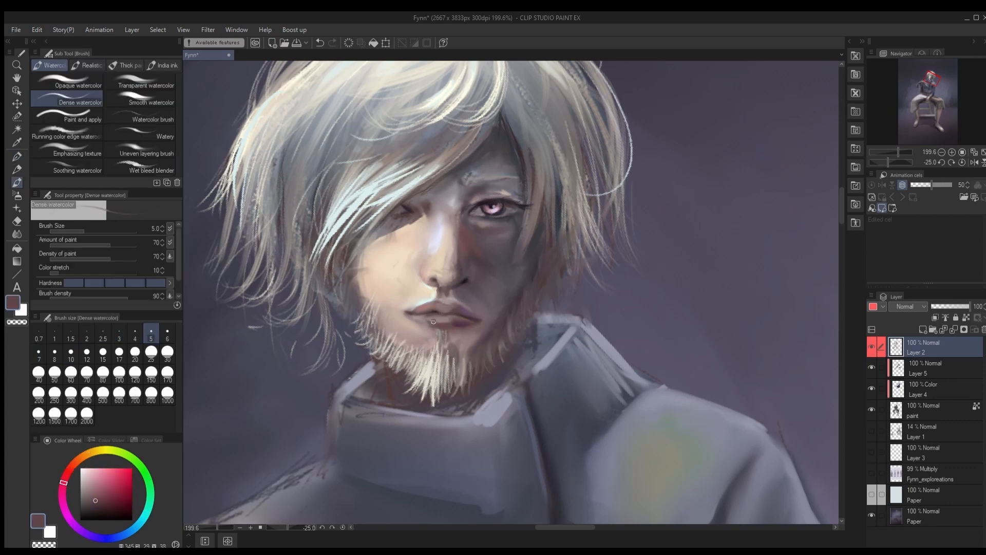
# Step: Reshape the lower lip in sampled mauve and pink tones with the Real G-Pen at size 7
pyautogui.keyDown('alt'); pyautogui.click(440, 298); pyautogui.keyUp('alt')
pyautogui.press('p')
pyautogui.keyDown('alt'); pyautogui.click(456, 323); pyautogui.keyUp('alt')
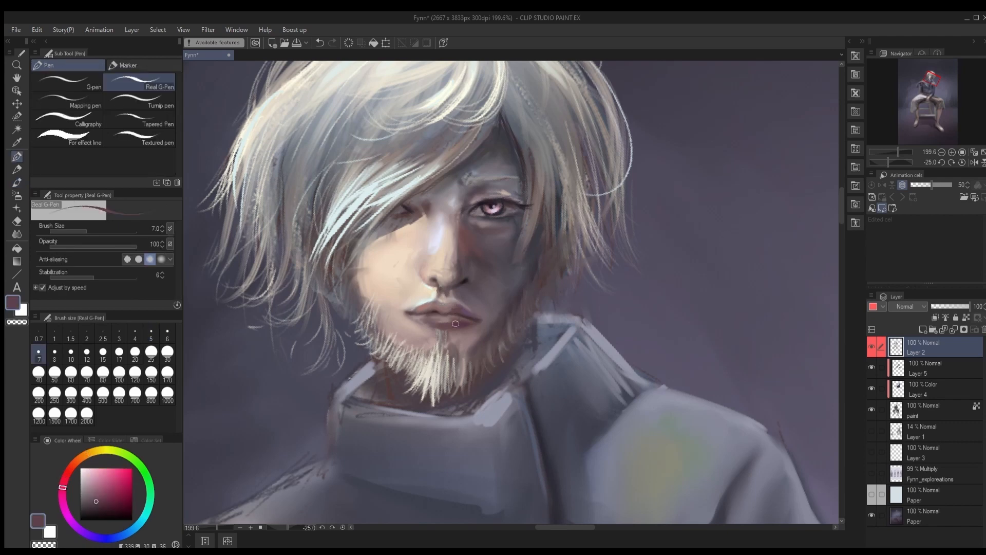
pyautogui.keyDown('alt'); pyautogui.click(465, 337); pyautogui.keyUp('alt')
pyautogui.keyDown('alt'); pyautogui.click(480, 332); pyautogui.keyUp('alt')
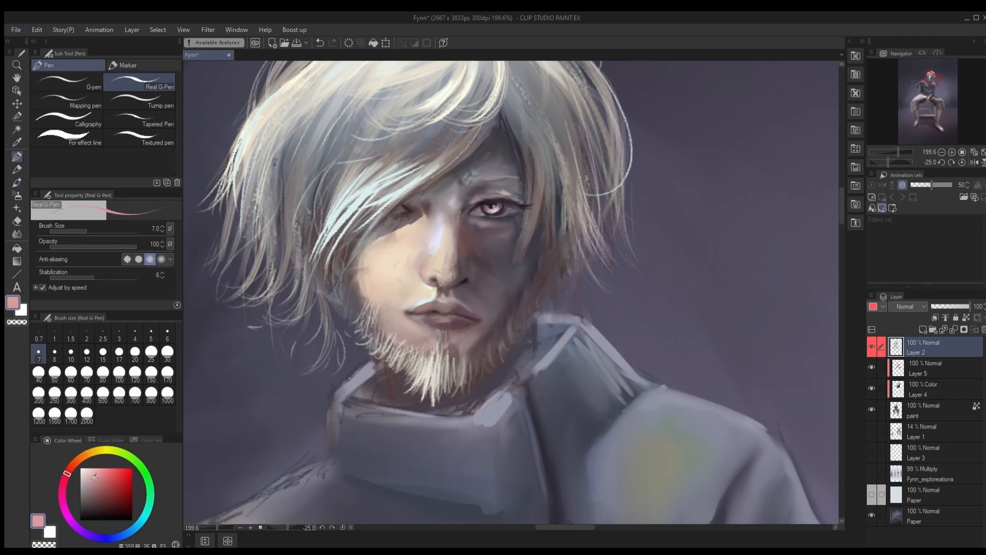
# Step: Paint and blend warm reddish-brown tones on the shaded cheek beside the mouth, using the pen, Smooth watercolor and blending tool
pyautogui.keyDown('alt'); pyautogui.click(468, 242); pyautogui.keyUp('alt')
pyautogui.click(66, 138)
pyautogui.moveTo(488, 327); pyautogui.dragTo(485, 331)
pyautogui.moveTo(482, 296); pyautogui.dragTo(484, 303)
pyautogui.click(494, 295)
pyautogui.click(17, 182)
pyautogui.moveTo(494, 268)
pyautogui.mouseDown()
pyautogui.moveTo(507, 278)
pyautogui.moveTo(480, 289)
pyautogui.moveTo(502, 302)
pyautogui.mouseUp()
pyautogui.click(17, 233)
pyautogui.scroll(-1, 430, 291)
pyautogui.click(16, 182)
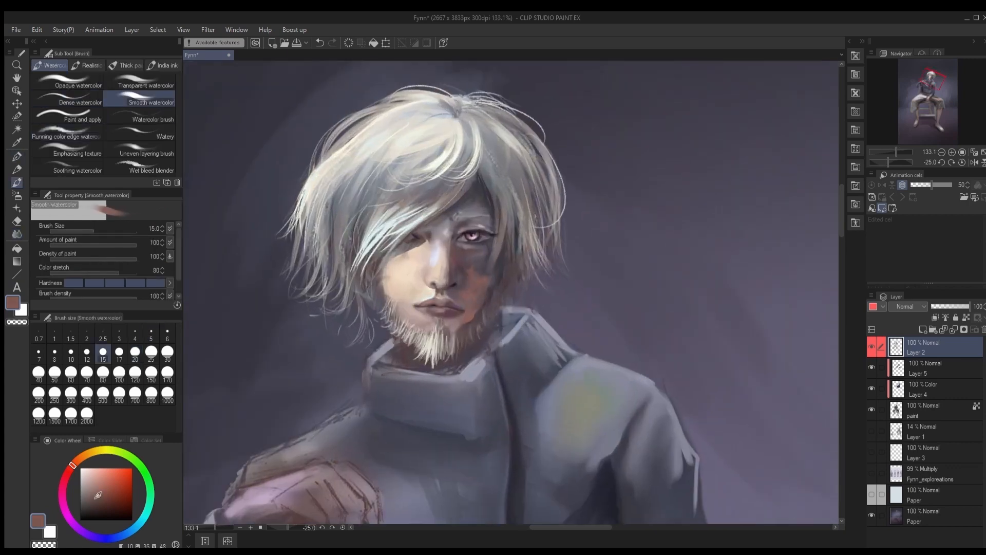
# Step: Shade the jaw beside the beard in sampled dark mauve with Smooth watercolor at about size 8
pyautogui.scroll(1, 477, 280)
pyautogui.keyDown('alt'); pyautogui.click(462, 336); pyautogui.keyUp('alt')
pyautogui.press('[')
pyautogui.press('[')
pyautogui.press('[')
pyautogui.keyDown('alt'); pyautogui.click(455, 348); pyautogui.keyUp('alt')
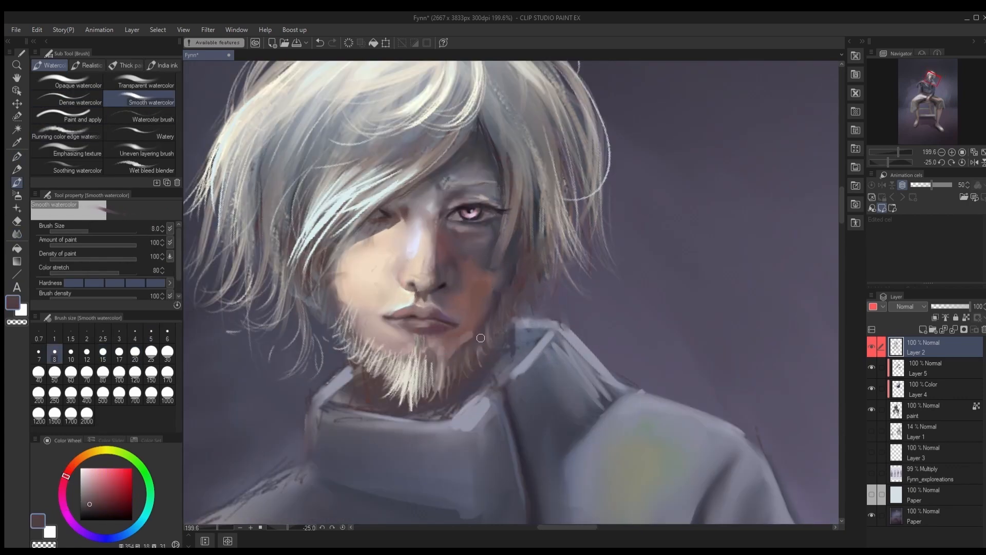
pyautogui.press('[')
pyautogui.press('[')
pyautogui.press(']')
pyautogui.press(']')
pyautogui.press(']')
pyautogui.press(']')
pyautogui.press(']')
pyautogui.press('[')
pyautogui.press('[')
pyautogui.press('[')
pyautogui.press('[')
pyautogui.press('[')
pyautogui.press('[')
pyautogui.press('[')
# Step: Deepen the shadow under the lower lip in sampled dark blue-grey with Smooth watercolor at size 6
pyautogui.keyDown('alt'); pyautogui.click(453, 276); pyautogui.keyUp('alt')
pyautogui.press('[')
pyautogui.press('[')
pyautogui.press('[')
pyautogui.press(']')
pyautogui.press(']')
pyautogui.press(']')
pyautogui.press(']')
pyautogui.press(']')
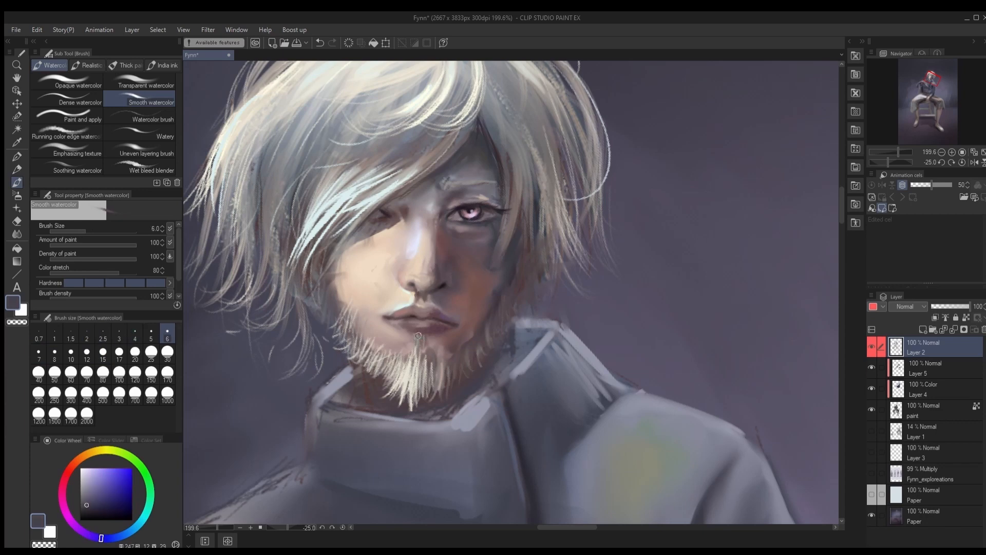
# Step: Touch up the shaded cheek beside the nose in sampled mauve tones, using the Mapping pen from size 5 upward
pyautogui.keyDown('alt'); pyautogui.click(494, 252); pyautogui.keyUp('alt')
pyautogui.click(17, 157)
pyautogui.click(66, 101)
pyautogui.hotkey('ctrl', 'z')
pyautogui.keyDown('alt'); pyautogui.click(475, 275); pyautogui.keyUp('alt')
pyautogui.scroll(-4, 465, 295)
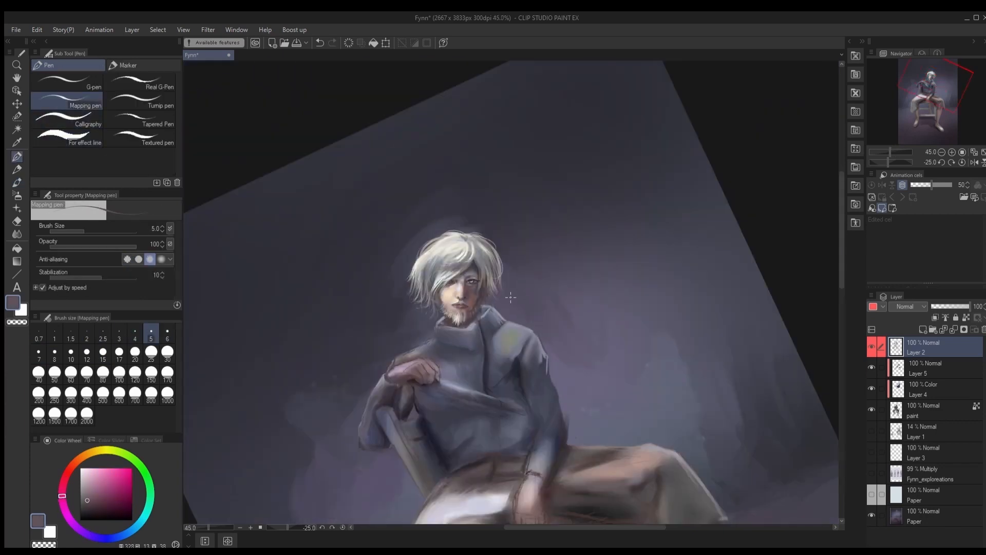
pyautogui.scroll(4, 475, 293)
pyautogui.keyDown('alt'); pyautogui.click(430, 298); pyautogui.keyUp('alt')
pyautogui.keyDown('alt'); pyautogui.click(429, 292); pyautogui.keyUp('alt')
pyautogui.press(']')
pyautogui.press(']')
pyautogui.press(']')
pyautogui.moveTo(424, 291); pyautogui.dragTo(429, 313)
pyautogui.click(17, 183)
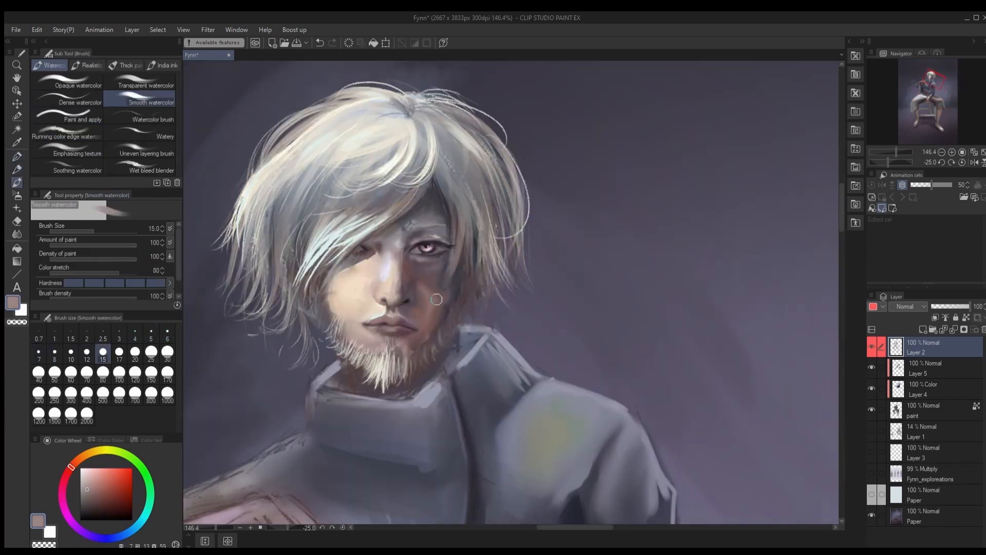
# Step: Work muted reddish-brown tones into the shaded cheek with Smooth watercolor, lowering the brush size from 15 to 7
pyautogui.moveTo(68, 468); pyautogui.dragTo(62, 492)
pyautogui.click(83, 494)
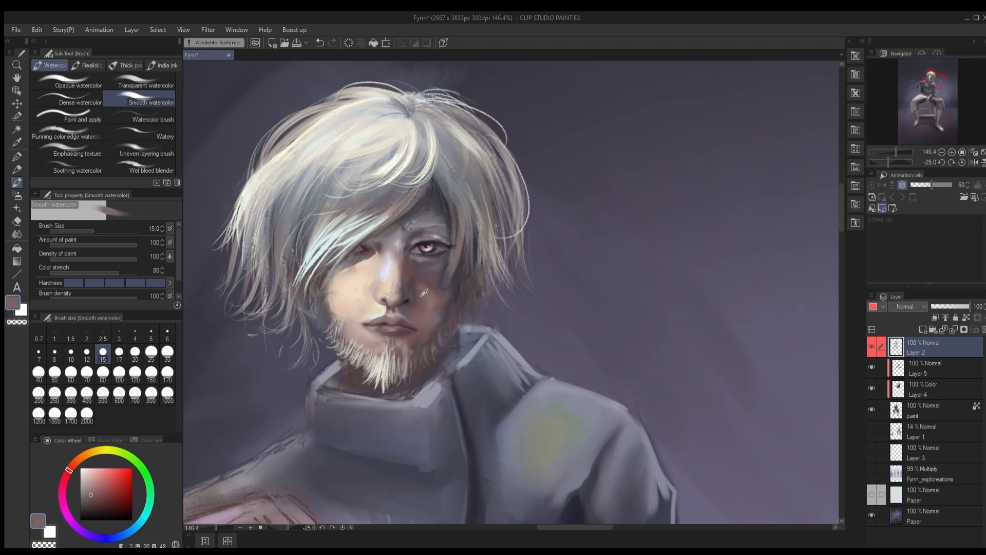
pyautogui.keyDown('alt'); pyautogui.click(427, 320); pyautogui.keyUp('alt')
pyautogui.scroll(-1, 430, 274)
pyautogui.scroll(1, 385, 247)
pyautogui.click(65, 476)
pyautogui.click(39, 353)
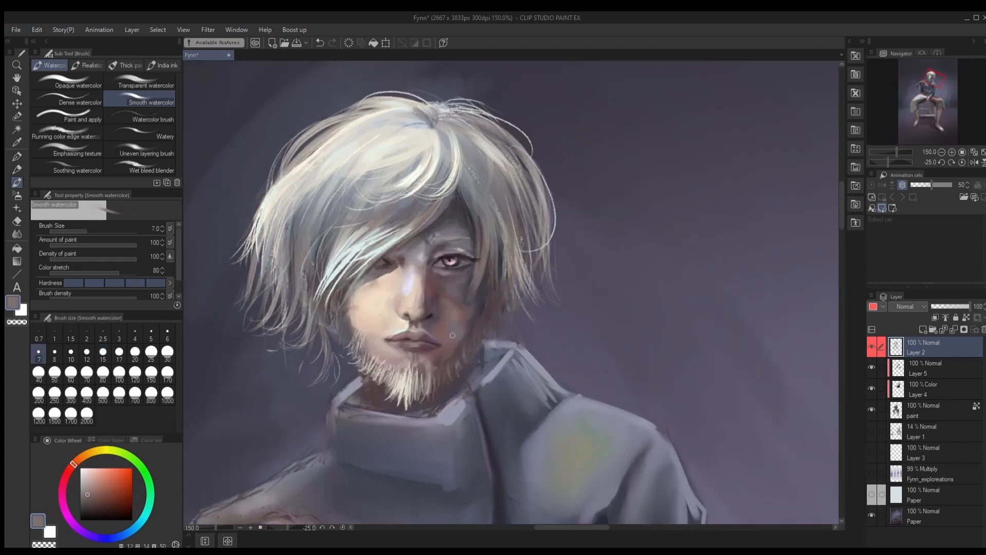
# Step: Paint dusty pink beneath the visible eye with Smooth watercolor at sizes 5 and 7
pyautogui.click(71, 354)
pyautogui.click(151, 334)
pyautogui.keyDown('alt'); pyautogui.click(437, 276); pyautogui.keyUp('alt')
pyautogui.click(94, 484)
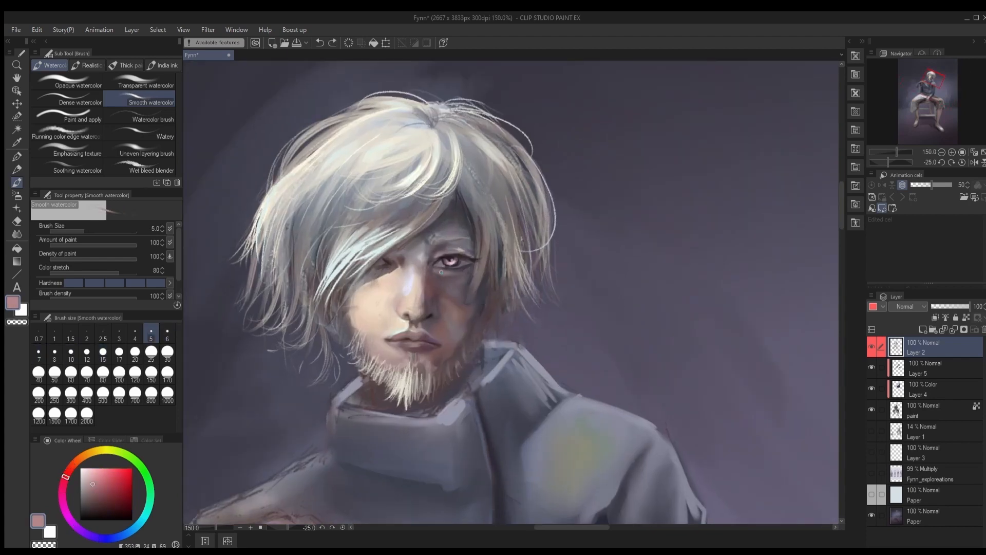
pyautogui.click(98, 479)
pyautogui.click(38, 353)
pyautogui.moveTo(440, 272)
pyautogui.mouseDown()
pyautogui.moveTo(452, 274)
pyautogui.moveTo(449, 286)
pyautogui.mouseUp()
# Step: Blend the skin under the visible eye with sampled pink and mauve tones, raising Smooth watercolor to size 15
pyautogui.keyDown('alt'); pyautogui.click(455, 280); pyautogui.keyUp('alt')
pyautogui.keyDown('alt'); pyautogui.click(464, 272); pyautogui.keyUp('alt')
pyautogui.keyDown('alt'); pyautogui.click(446, 276); pyautogui.keyUp('alt')
pyautogui.keyDown('alt'); pyautogui.click(463, 276); pyautogui.keyUp('alt')
pyautogui.keyDown('alt'); pyautogui.click(454, 271); pyautogui.keyUp('alt')
pyautogui.press('[')
pyautogui.press(']')
pyautogui.press(']')
pyautogui.press(']')
pyautogui.press(']')
pyautogui.press(']')
pyautogui.scroll(-4, 543, 328)
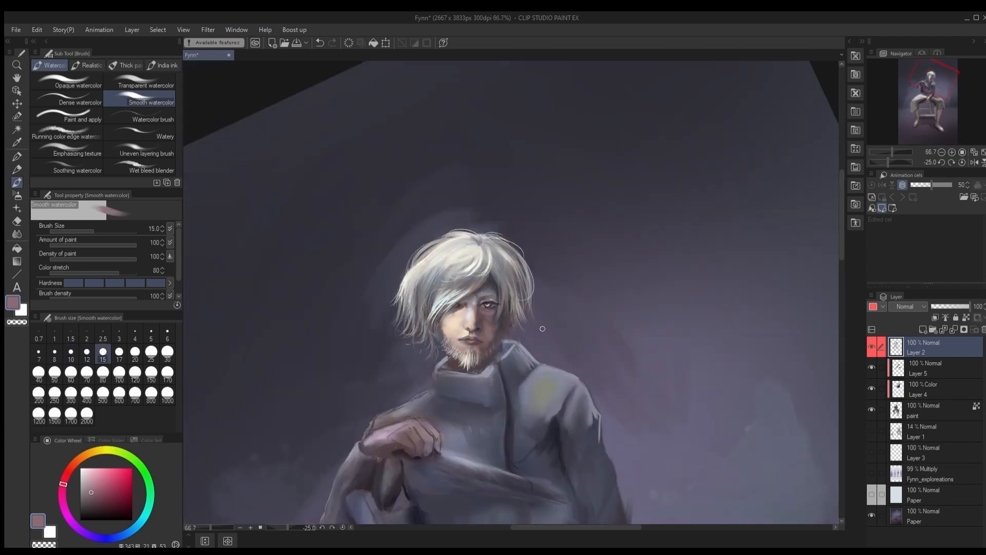
# Step: Deepen the lower eyelid and under-eye shadow in sampled dark reddish brown with Smooth watercolor at sizes 5 to 7
pyautogui.scroll(7, 490, 308)
pyautogui.keyDown('alt'); pyautogui.click(401, 332); pyautogui.keyUp('alt')
pyautogui.press('[')
pyautogui.press('[')
pyautogui.press('[')
pyautogui.press('[')
pyautogui.press('[')
pyautogui.press(']')
pyautogui.press(']')
pyautogui.press(']')
pyautogui.press(']')
pyautogui.moveTo(399, 337); pyautogui.dragTo(440, 341)
pyautogui.press('[')
pyautogui.press('[')
pyautogui.press('[')
pyautogui.press('[')
pyautogui.press('[')
pyautogui.press('[')
pyautogui.press('[')
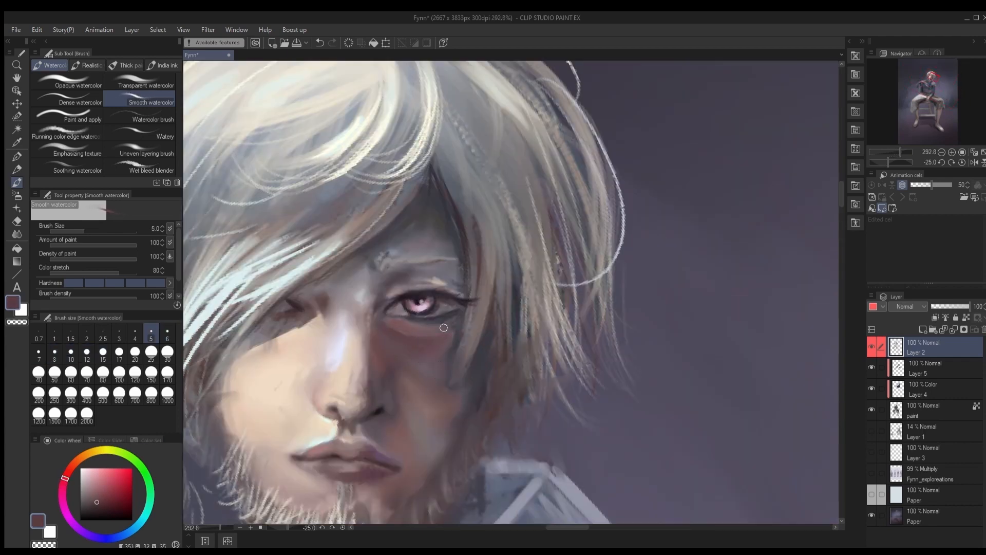
pyautogui.press(']')
pyautogui.press(']')
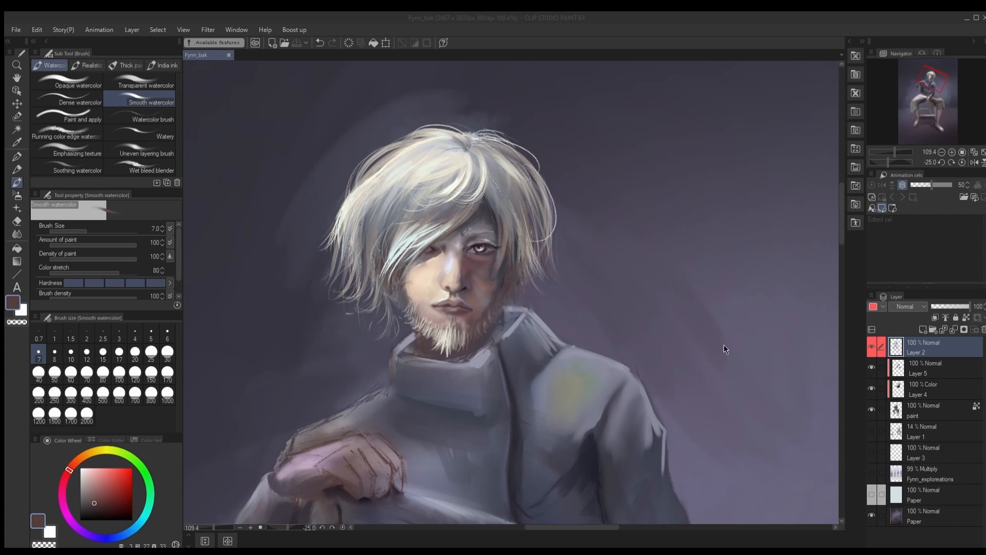
# Step: Darken the shaded eye beneath the fringe in sampled dark mauve with Smooth watercolor, undoing the first stroke
pyautogui.scroll(5, 462, 289)
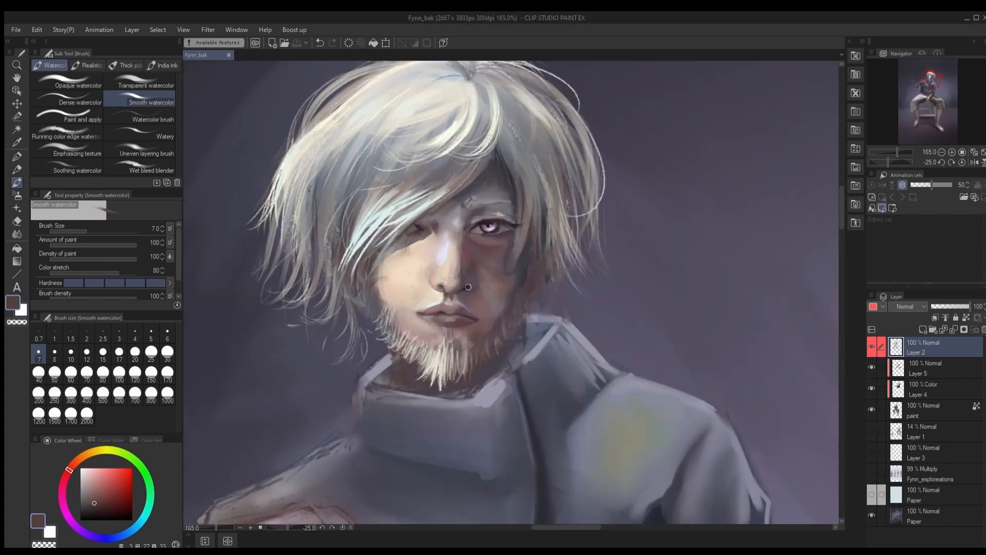
pyautogui.keyDown('alt'); pyautogui.click(403, 242); pyautogui.keyUp('alt')
pyautogui.moveTo(412, 223); pyautogui.dragTo(389, 241)
pyautogui.hotkey('ctrl', 'z')
pyautogui.keyDown('alt'); pyautogui.click(386, 226); pyautogui.keyUp('alt')
pyautogui.keyDown('alt'); pyautogui.click(395, 206); pyautogui.keyUp('alt')
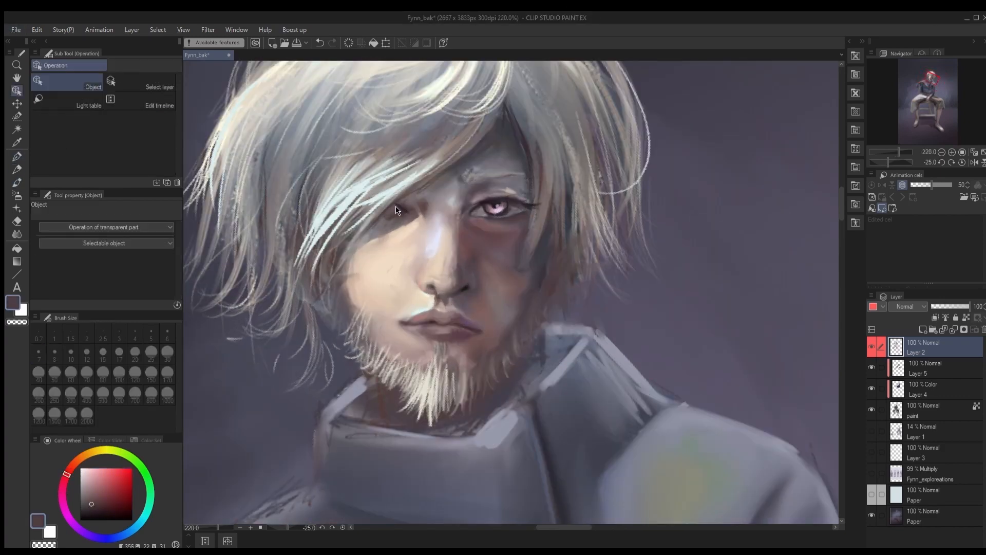
pyautogui.keyDown('alt'); pyautogui.click(401, 207); pyautogui.keyUp('alt')
pyautogui.moveTo(396, 205); pyautogui.dragTo(426, 188)
pyautogui.scroll(-5, 443, 247)
pyautogui.scroll(7, 431, 289)
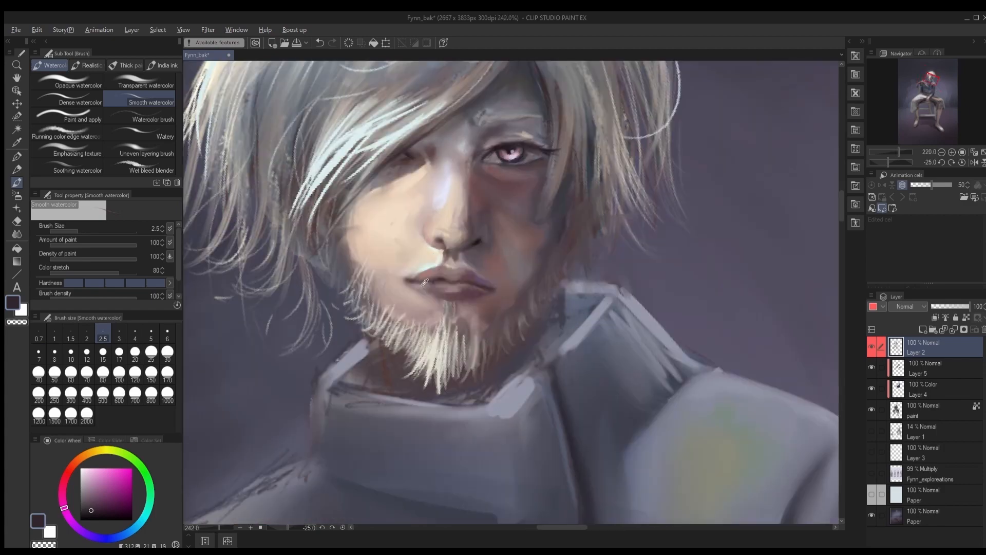
# Step: Try to refine the upper lip's edge in sampled tones with Paint and apply
pyautogui.keyDown('alt'); pyautogui.click(435, 261); pyautogui.keyUp('alt')
pyautogui.click(67, 116)
pyautogui.press('[')
pyautogui.press('[')
pyautogui.keyDown('alt'); pyautogui.click(409, 281); pyautogui.keyUp('alt')
pyautogui.keyDown('alt'); pyautogui.click(410, 278); pyautogui.keyUp('alt')
pyautogui.moveTo(410, 279)
pyautogui.mouseDown()
pyautogui.moveTo(397, 276)
pyautogui.moveTo(450, 263)
pyautogui.mouseUp()
pyautogui.hotkey('ctrl', 'z')
pyautogui.scroll(-8, 458, 262)
pyautogui.scroll(7, 472, 264)
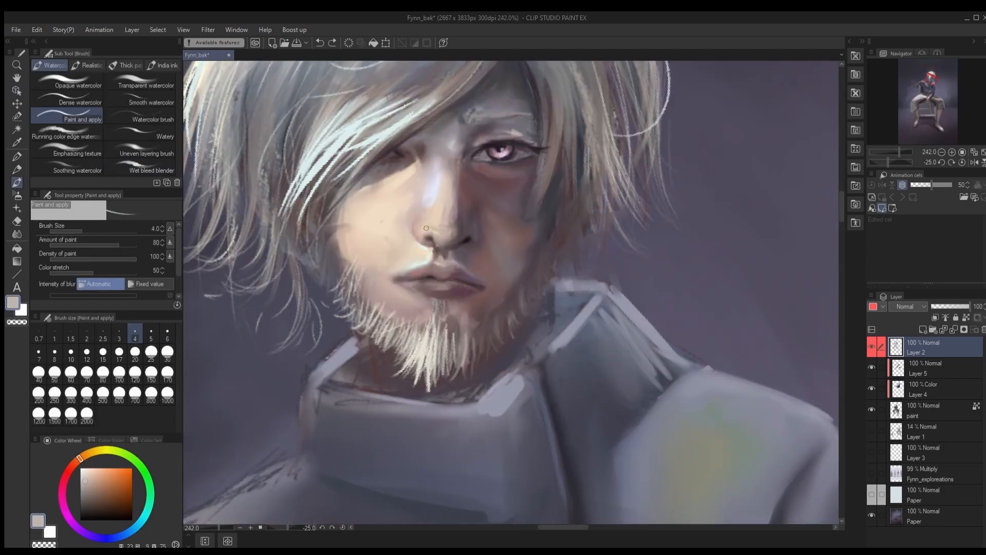
# Step: Retouch the mouth line and upper lip in sampled dark and light pink tones with Opaque watercolor at sizes 2.5 and 3
pyautogui.click(67, 82)
pyautogui.click(166, 334)
pyautogui.click(103, 335)
pyautogui.keyDown('alt'); pyautogui.click(396, 280); pyautogui.keyUp('alt')
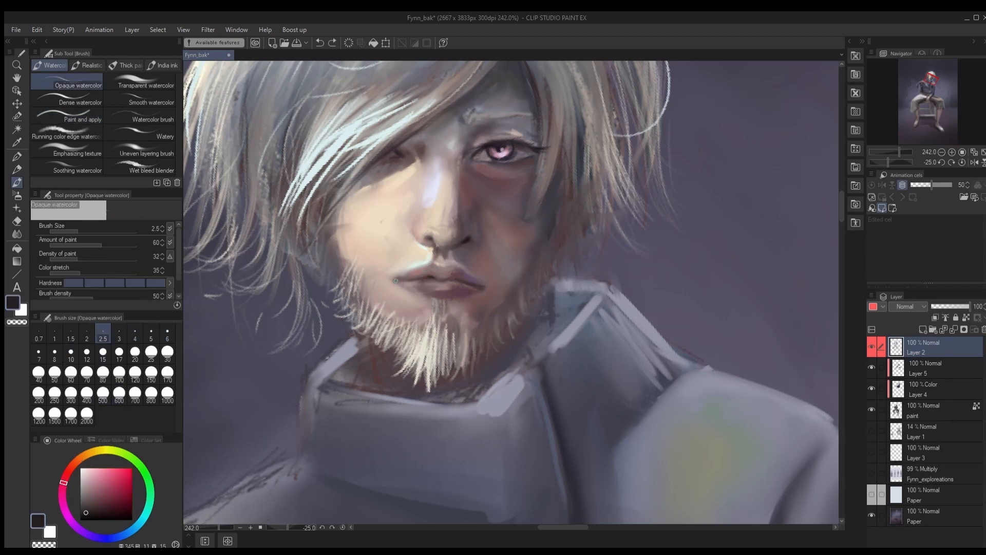
pyautogui.keyDown('alt'); pyautogui.click(467, 283); pyautogui.keyUp('alt')
pyautogui.keyDown('alt'); pyautogui.click(447, 273); pyautogui.keyUp('alt')
pyautogui.press(']')
pyautogui.press(']')
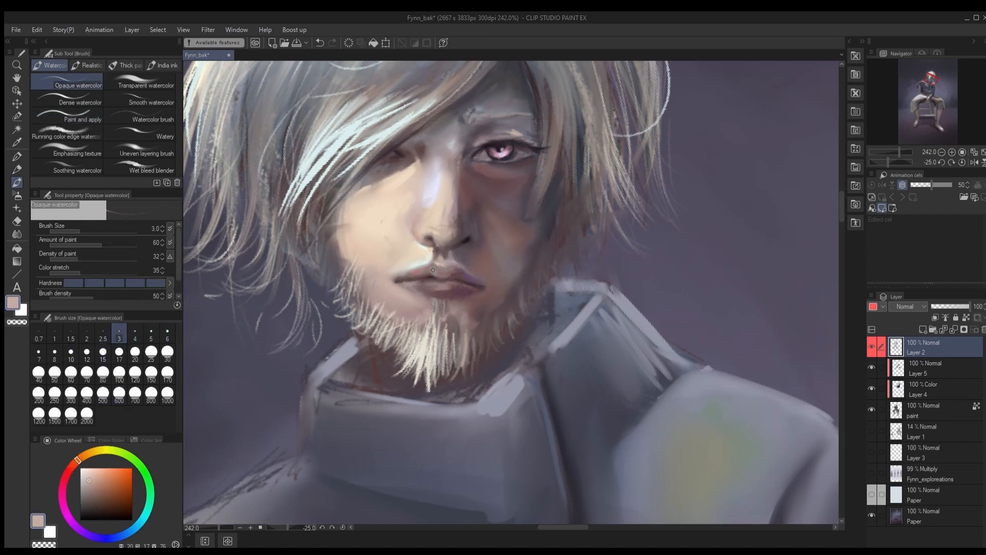
# Step: Lighten the lower lip in sampled pink and beige tones with Opaque watercolor at size 7
pyautogui.keyDown('alt'); pyautogui.click(473, 279); pyautogui.keyUp('alt')
pyautogui.keyDown('alt'); pyautogui.click(411, 198); pyautogui.keyUp('alt')
pyautogui.moveTo(419, 285); pyautogui.dragTo(435, 286)
pyautogui.keyDown('alt'); pyautogui.click(431, 285); pyautogui.keyUp('alt')
pyautogui.press(']')
pyautogui.press(']')
pyautogui.press(']')
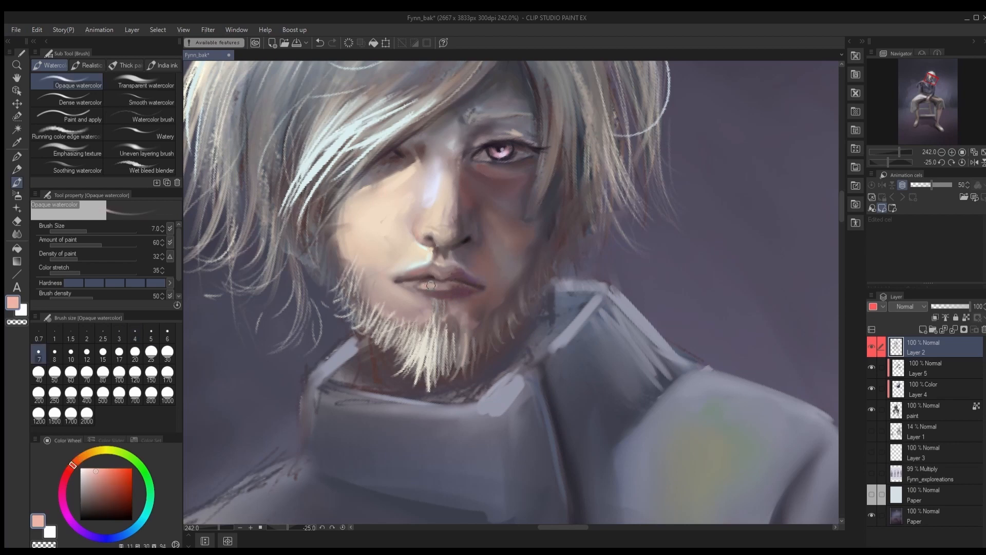
pyautogui.keyDown('alt'); pyautogui.click(424, 285); pyautogui.keyUp('alt')
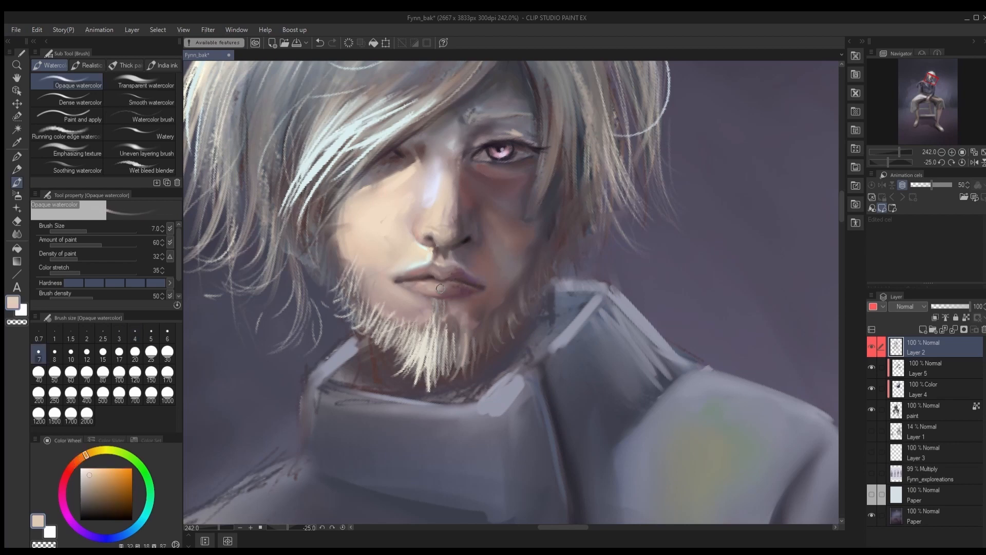
pyautogui.keyDown('alt'); pyautogui.click(440, 288); pyautogui.keyUp('alt')
pyautogui.keyDown('alt'); pyautogui.click(410, 246); pyautogui.keyUp('alt')
# Step: Paint pale skin tone below the lit mouth corner with Dense watercolor at size 7
pyautogui.click(66, 99)
pyautogui.press(']')
pyautogui.press(']')
pyautogui.moveTo(424, 290); pyautogui.dragTo(412, 291)
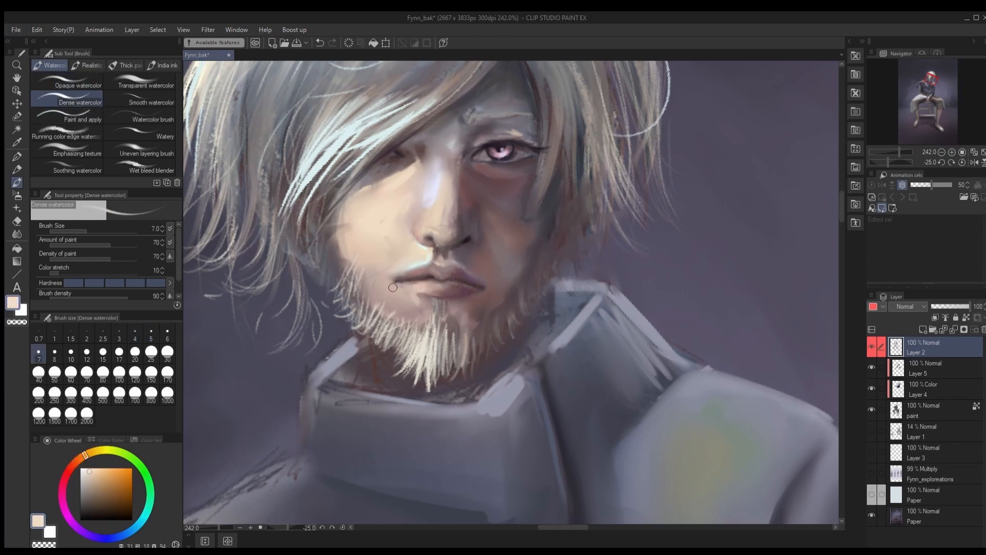
# Step: Sample dark brown at the mouth corner, switch to Transparent watercolor at size 10 and save the painting
pyautogui.keyDown('alt'); pyautogui.click(396, 281); pyautogui.keyUp('alt')
pyautogui.scroll(-3, 432, 306)
pyautogui.click(139, 82)
pyautogui.press(']')
pyautogui.hotkey('ctrl', 's')
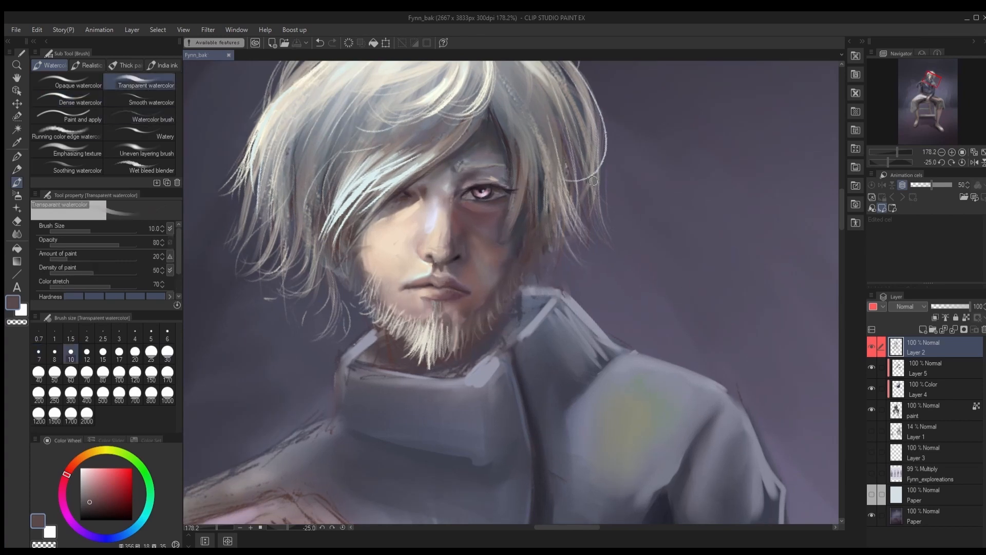
pyautogui.scroll(-1, 593, 181)
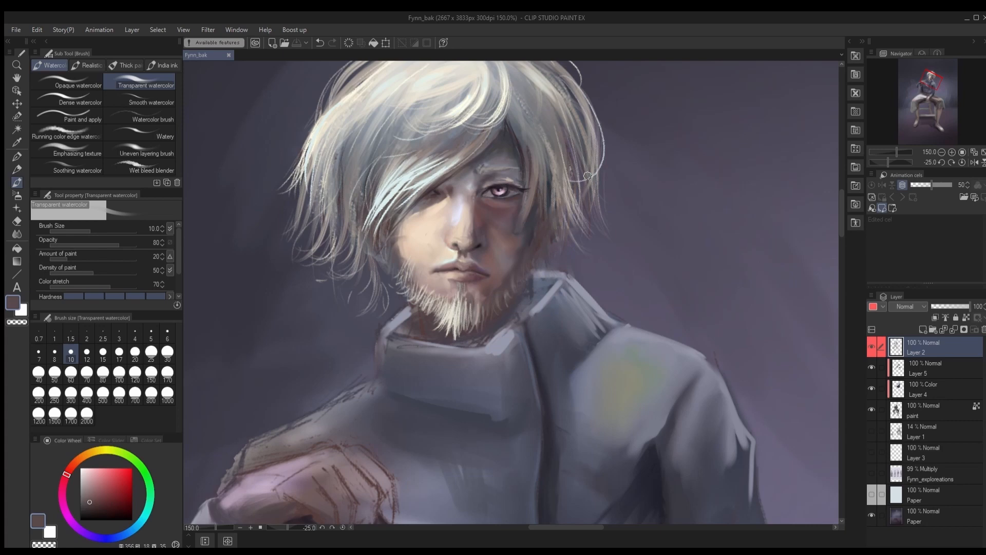
# Step: Draw fine pale strands over the lit cheek and side hair with the Turnip pen at size 2
pyautogui.scroll(6, 392, 228)
pyautogui.press('p')
pyautogui.click(139, 100)
pyautogui.click(87, 333)
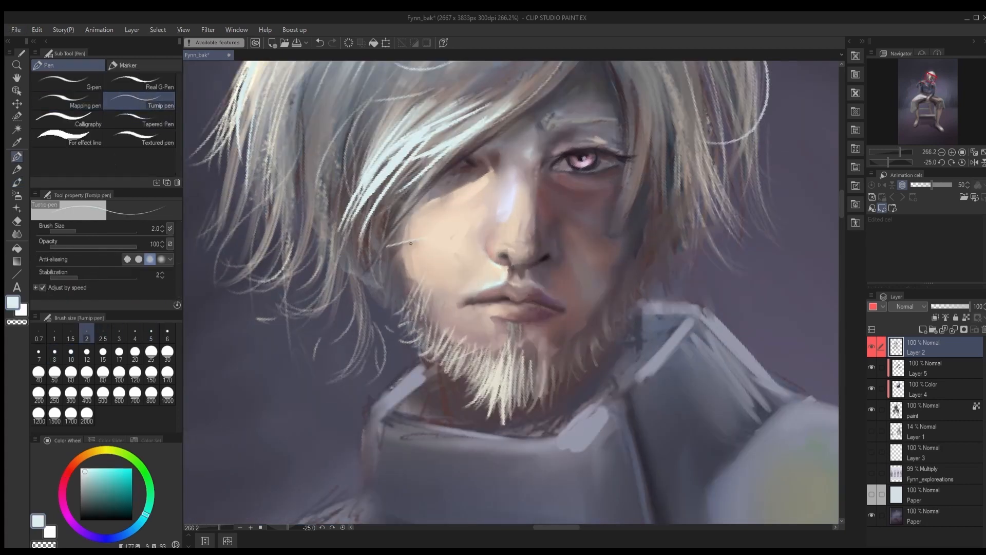
pyautogui.keyDown('alt'); pyautogui.click(426, 252); pyautogui.keyUp('alt')
pyautogui.moveTo(402, 279); pyautogui.dragTo(388, 290)
pyautogui.keyDown('alt'); pyautogui.click(417, 288); pyautogui.keyUp('alt')
pyautogui.scroll(-12, 351, 318)
pyautogui.moveTo(407, 243)
pyautogui.mouseDown()
pyautogui.moveTo(445, 231)
pyautogui.moveTo(360, 314)
pyautogui.mouseUp()
pyautogui.scroll(8, 348, 295)
# Step: Soften the hair edge against the lit cheek with Soothing watercolor at size 20
pyautogui.press('b')
pyautogui.scroll(3, 329, 252)
pyautogui.moveTo(447, 241); pyautogui.dragTo(391, 272)
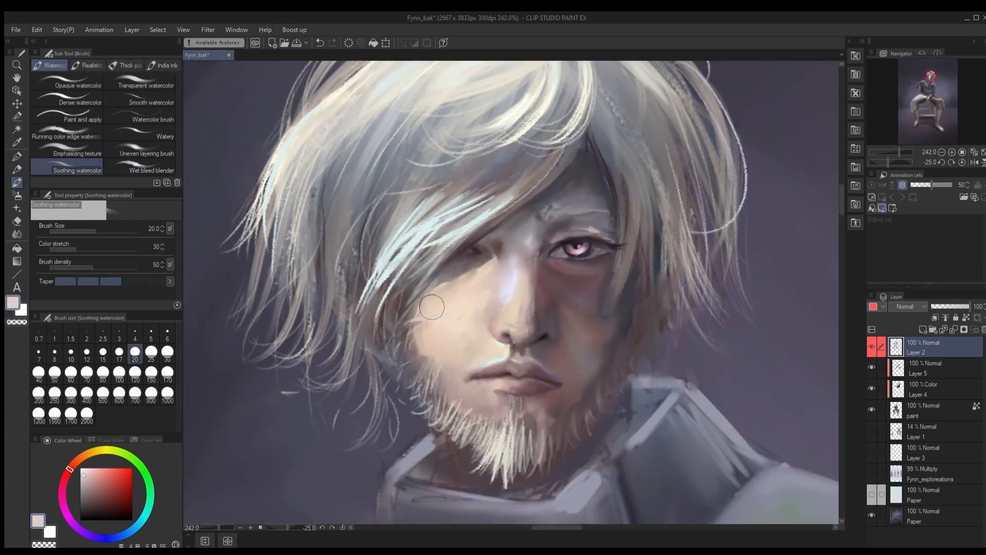
# Step: Sample a dark mauve from the face and switch to the Emphasizing texture brush at size 7
pyautogui.scroll(-10, 432, 310)
pyautogui.scroll(9, 518, 337)
pyautogui.keyDown('alt'); pyautogui.click(406, 344); pyautogui.keyUp('alt')
pyautogui.press('[')
pyautogui.press('[')
pyautogui.press('[')
pyautogui.press('[')
pyautogui.press('[')
pyautogui.click(67, 152)
pyautogui.press('[')
pyautogui.press('[')
pyautogui.press('[')
pyautogui.press('[')
pyautogui.press('[')
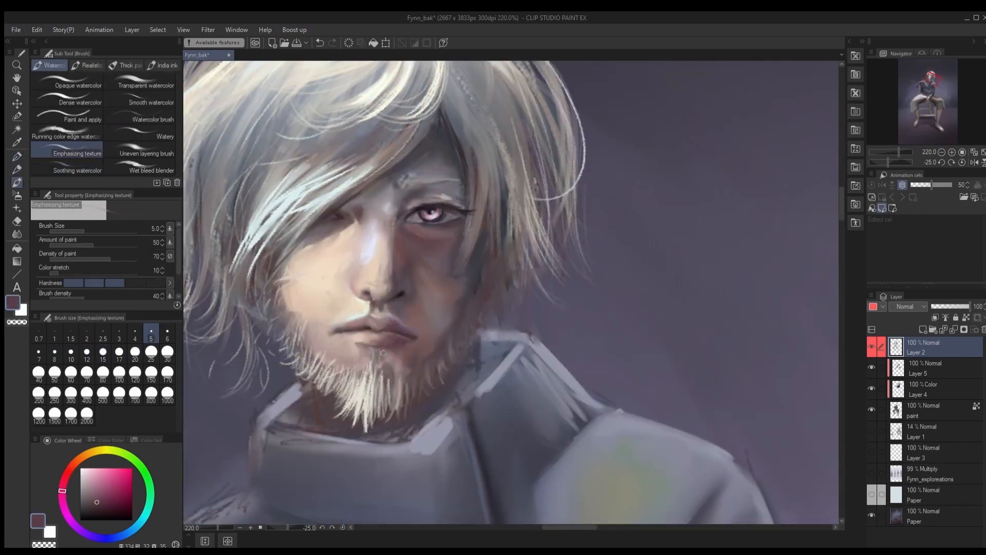
pyautogui.press(']')
pyautogui.press(']')
# Step: Darken the inner corner of the visible eye with Emphasizing texture and sample greyish mauve from the lips
pyautogui.scroll(-6, 388, 357)
pyautogui.scroll(8, 418, 279)
pyautogui.scroll(1, 406, 275)
pyautogui.keyDown('alt'); pyautogui.click(362, 268); pyautogui.keyUp('alt')
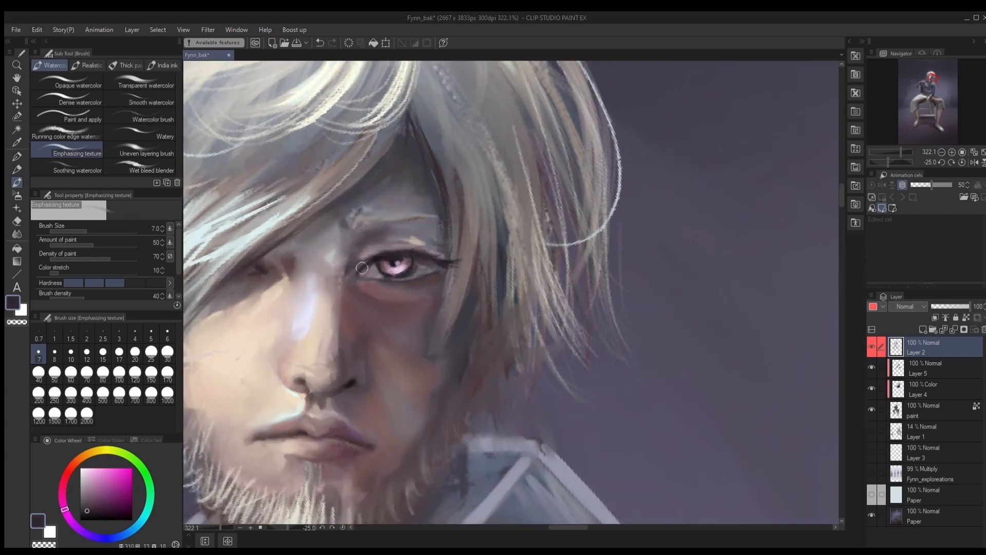
pyautogui.keyDown('alt'); pyautogui.click(330, 459); pyautogui.keyUp('alt')
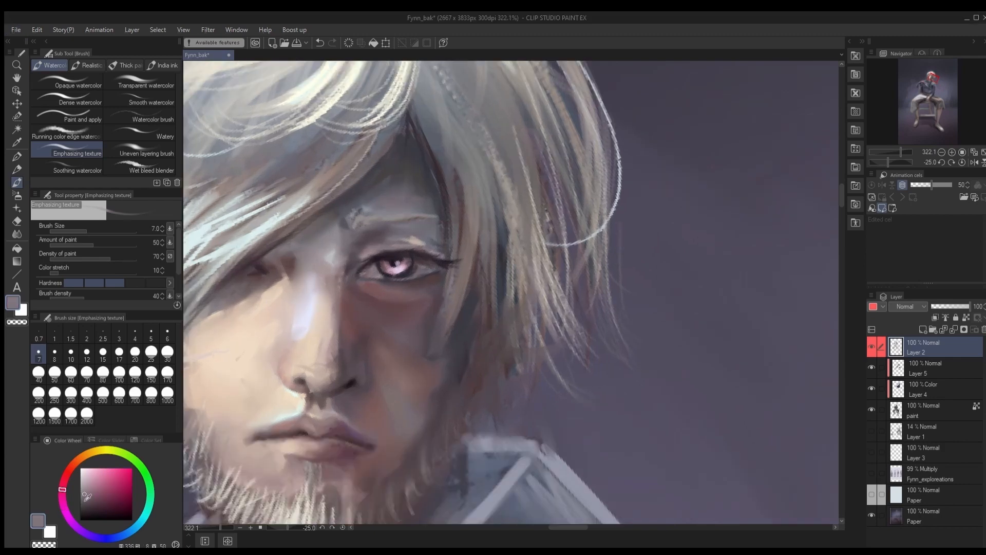
# Step: Brighten the visible eye's iris and white with pale lavender sampled from the nose highlight, using the Colored pencil at size 2.5
pyautogui.keyDown('alt'); pyautogui.click(313, 303); pyautogui.keyUp('alt')
pyautogui.press('[')
pyautogui.press('[')
pyautogui.press('[')
pyautogui.keyDown('alt'); pyautogui.click(308, 308); pyautogui.keyUp('alt')
pyautogui.press('p')
pyautogui.press('p')
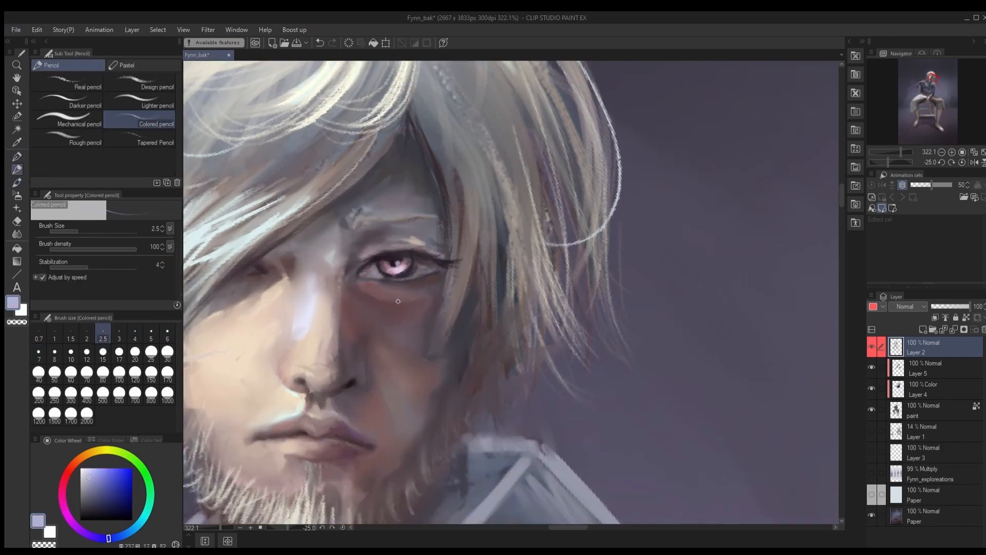
pyautogui.keyDown('alt'); pyautogui.click(400, 277); pyautogui.keyUp('alt')
pyautogui.moveTo(378, 273); pyautogui.dragTo(420, 267)
pyautogui.keyDown('alt'); pyautogui.click(415, 268); pyautogui.keyUp('alt')
pyautogui.keyDown('alt'); pyautogui.click(410, 262); pyautogui.keyUp('alt')
pyautogui.keyDown('alt'); pyautogui.click(418, 269); pyautogui.keyUp('alt')
# Step: Add near-white glints to the visible eye with the Lighter pencil at size 1.5
pyautogui.click(139, 101)
pyautogui.press('[')
pyautogui.press('[')
pyautogui.press('[')
pyautogui.press('[')
pyautogui.press('[')
pyautogui.press('[')
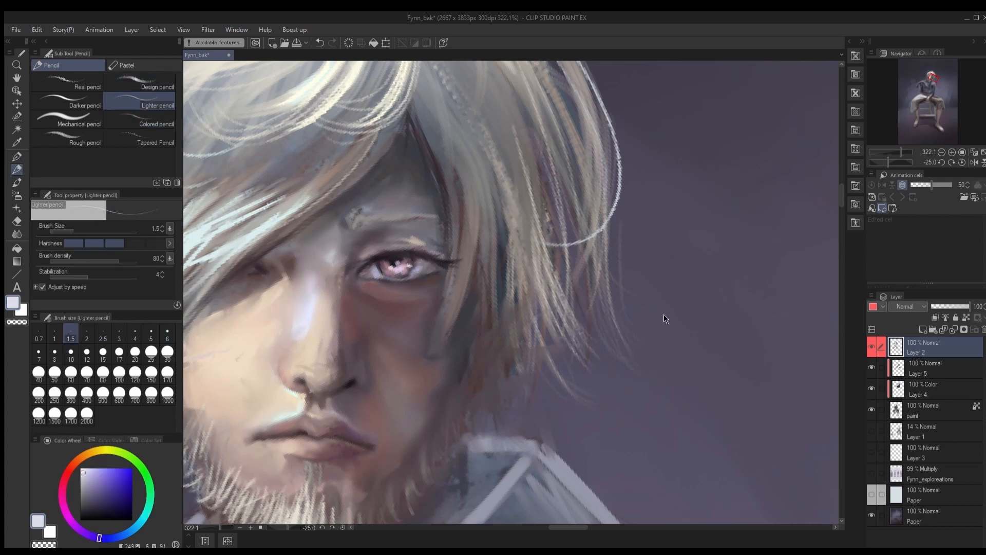
# Step: Draw fine dark lower lashes under the visible eye with the Lighter pencil at size 1.5
pyautogui.keyDown('alt'); pyautogui.click(440, 261); pyautogui.keyUp('alt')
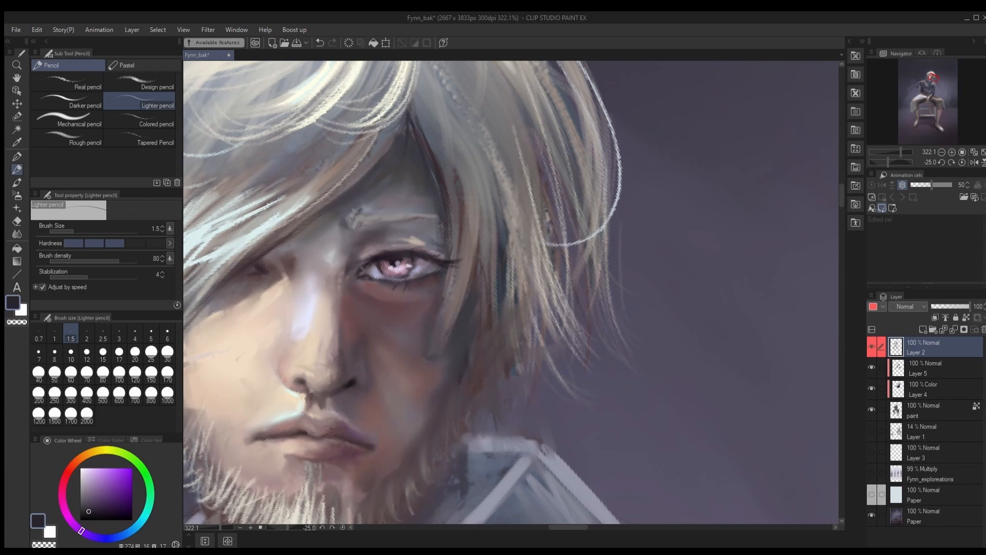
pyautogui.keyDown('alt'); pyautogui.click(361, 292); pyautogui.keyUp('alt')
pyautogui.keyDown('alt'); pyautogui.click(361, 292); pyautogui.keyUp('alt')
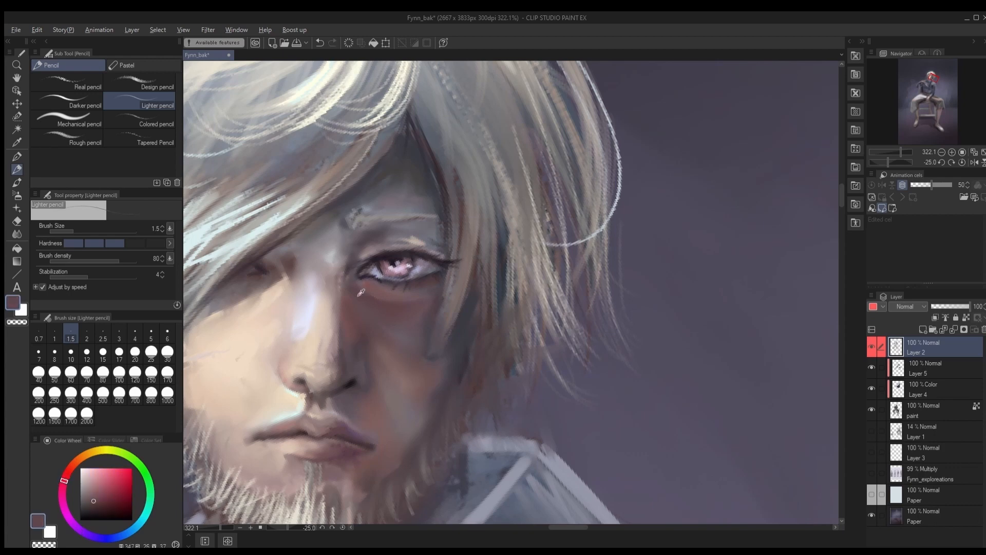
pyautogui.keyDown('alt'); pyautogui.click(393, 254); pyautogui.keyUp('alt')
pyautogui.scroll(-3, 393, 255)
pyautogui.scroll(3, 394, 255)
# Step: Draw fine pale hairs along the visible eyebrow with the Lighter pencil
pyautogui.keyDown('alt'); pyautogui.click(354, 244); pyautogui.keyUp('alt')
pyautogui.moveTo(326, 251); pyautogui.dragTo(373, 237)
pyautogui.moveTo(344, 245); pyautogui.dragTo(408, 238)
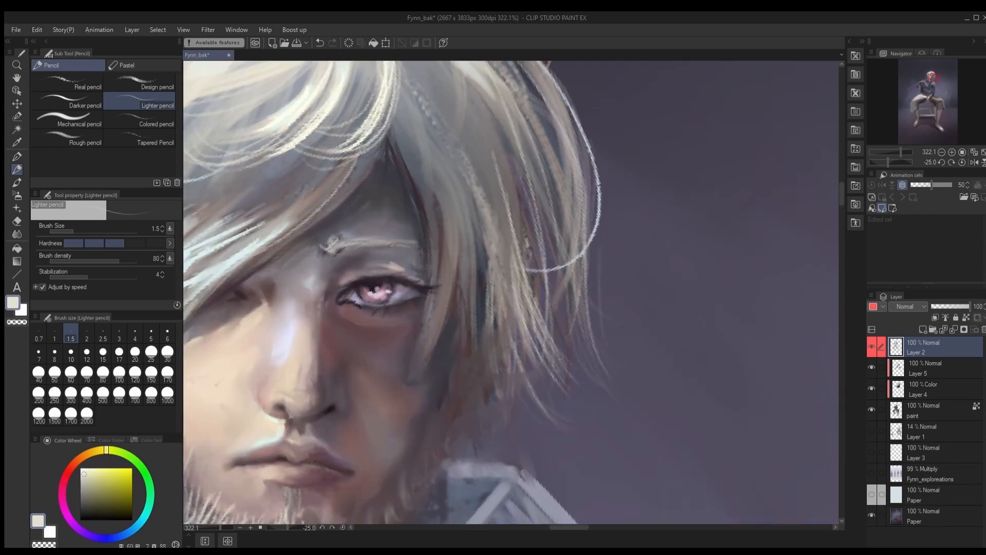
pyautogui.keyDown('alt'); pyautogui.click(396, 277); pyautogui.keyUp('alt')
# Step: Paint pale skin tone above the upper lip with Dense watercolor at small sizes and save the painting
pyautogui.scroll(-7, 420, 266)
pyautogui.scroll(4, 421, 266)
pyautogui.keyDown('alt'); pyautogui.click(465, 349); pyautogui.keyUp('alt')
pyautogui.press('b')
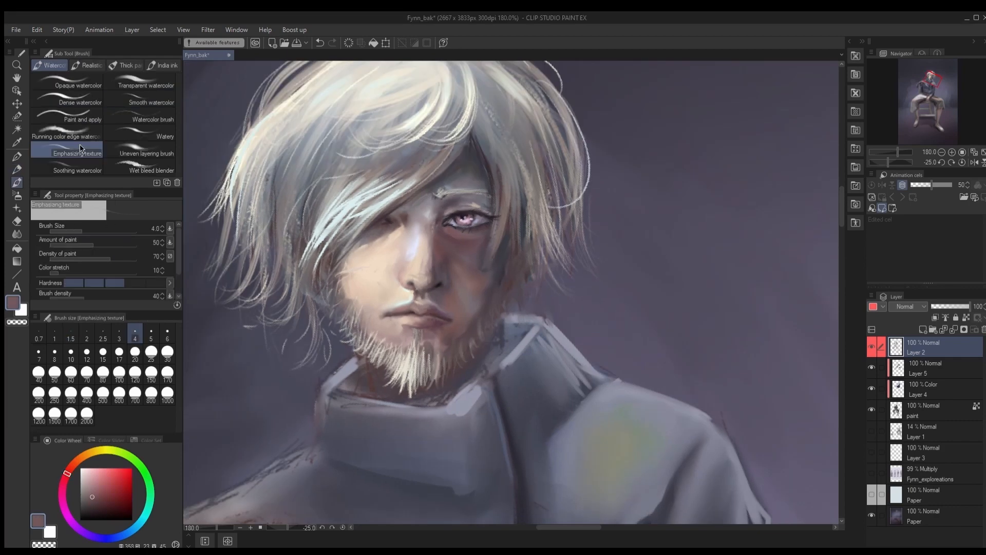
pyautogui.scroll(1, 538, 323)
pyautogui.click(80, 98)
pyautogui.press('[')
pyautogui.press('[')
pyautogui.press('[')
pyautogui.press('[')
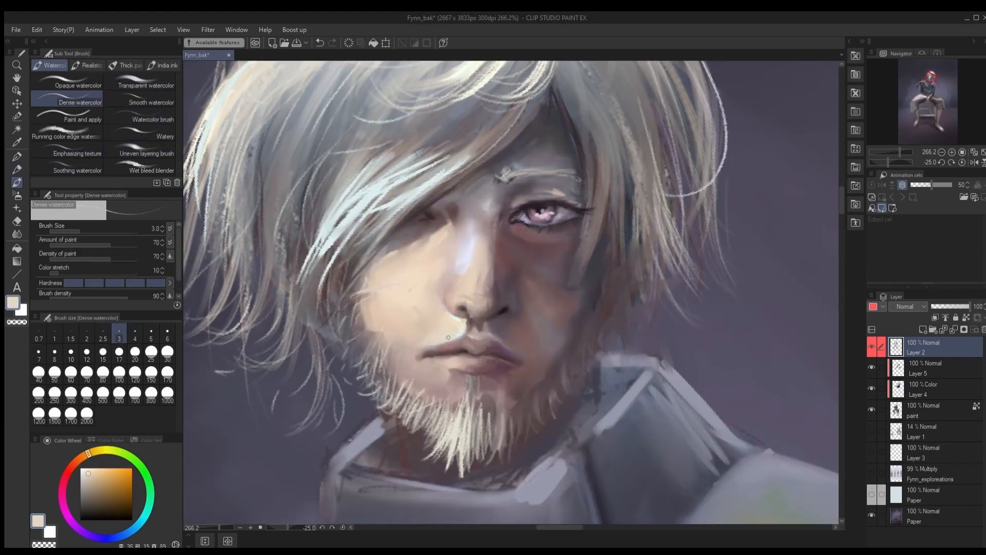
pyautogui.press(']')
pyautogui.press(']')
pyautogui.scroll(-14, 493, 346)
pyautogui.hotkey('ctrl', 's')
# Step: Shade the shadowed cheek below the visible eye in sampled dark mauve with the Watery brush at size 8
pyautogui.scroll(10, 462, 338)
pyautogui.keyDown('alt'); pyautogui.click(466, 279); pyautogui.keyUp('alt')
pyautogui.moveTo(502, 261)
pyautogui.mouseDown()
pyautogui.moveTo(524, 284)
pyautogui.moveTo(511, 301)
pyautogui.mouseUp()
pyautogui.keyDown('alt'); pyautogui.click(529, 272); pyautogui.keyUp('alt')
pyautogui.keyDown('alt'); pyautogui.click(562, 272); pyautogui.keyUp('alt')
pyautogui.click(139, 132)
pyautogui.press(']')
pyautogui.press(']')
pyautogui.keyDown('alt'); pyautogui.click(512, 301); pyautogui.keyUp('alt')
pyautogui.keyDown('alt'); pyautogui.click(513, 297); pyautogui.keyUp('alt')
pyautogui.press('[')
pyautogui.press('[')
pyautogui.press(']')
pyautogui.moveTo(510, 257); pyautogui.dragTo(515, 286)
pyautogui.scroll(-4, 403, 246)
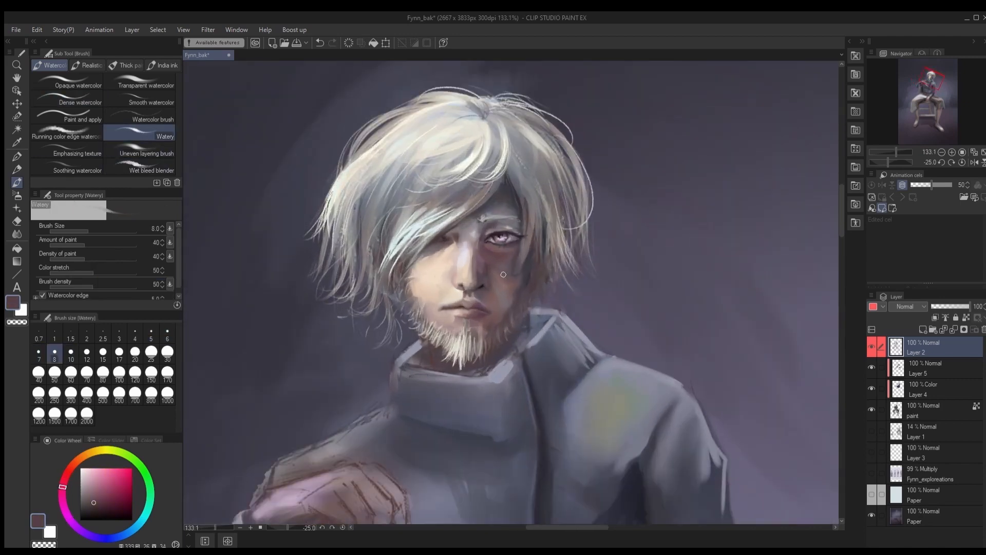
# Step: Rework the visible brow in sampled grey-violet with Emphasizing texture at size 7
pyautogui.scroll(3, 493, 251)
pyautogui.keyDown('alt'); pyautogui.click(498, 221); pyautogui.keyUp('alt')
pyautogui.click(67, 149)
pyautogui.press(']')
pyautogui.press(']')
pyautogui.press(']')
pyautogui.keyDown('alt'); pyautogui.click(503, 186); pyautogui.keyUp('alt')
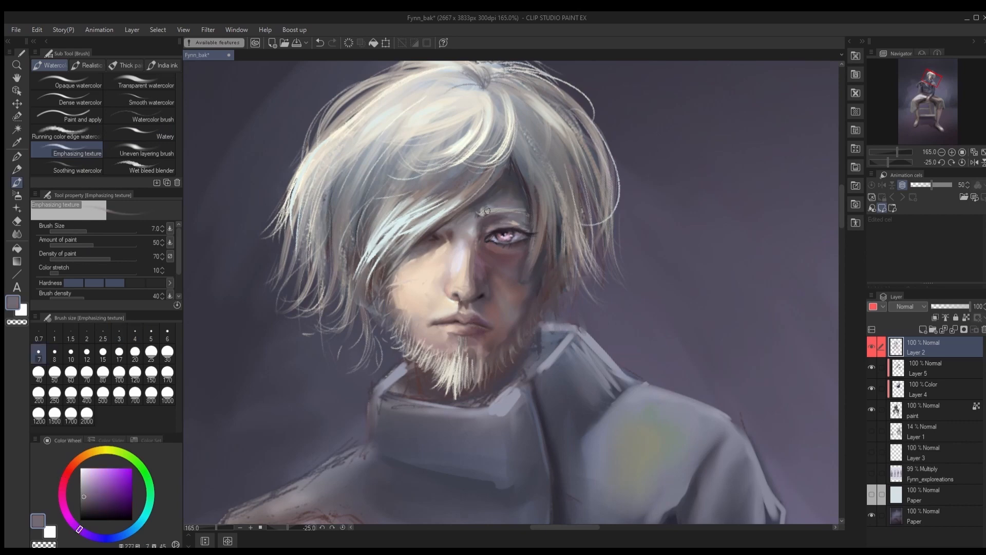
# Step: Set the animation cel opacity to 0 and reset the canvas rotation to 0 to review the seated figure
pyautogui.scroll(-5, 490, 221)
pyautogui.moveTo(949, 185); pyautogui.dragTo(910, 182)
pyautogui.click(951, 162)
pyautogui.click(951, 162)
pyautogui.click(951, 162)
pyautogui.click(962, 163)
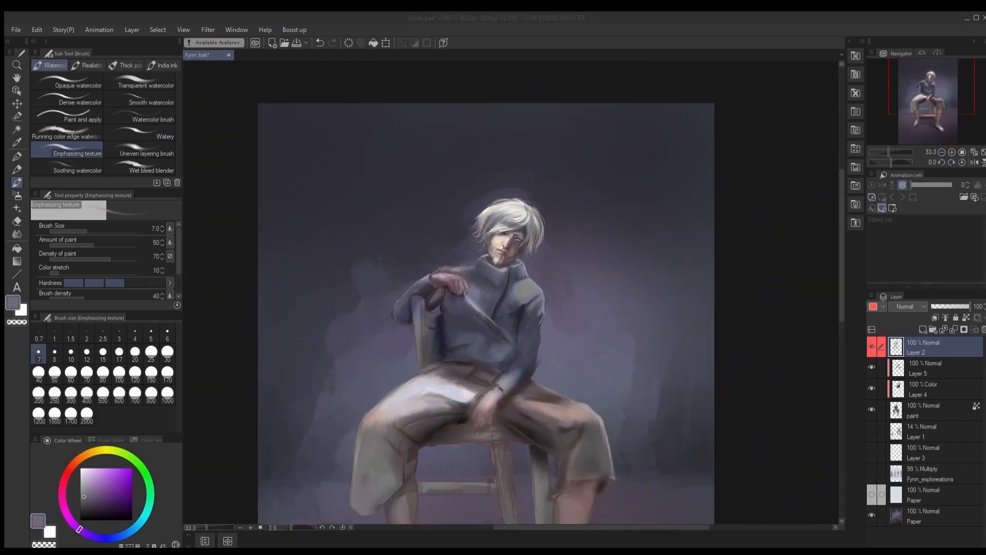
pyautogui.scroll(2, 552, 230)
pyautogui.moveTo(594, 359); pyautogui.dragTo(590, 294)
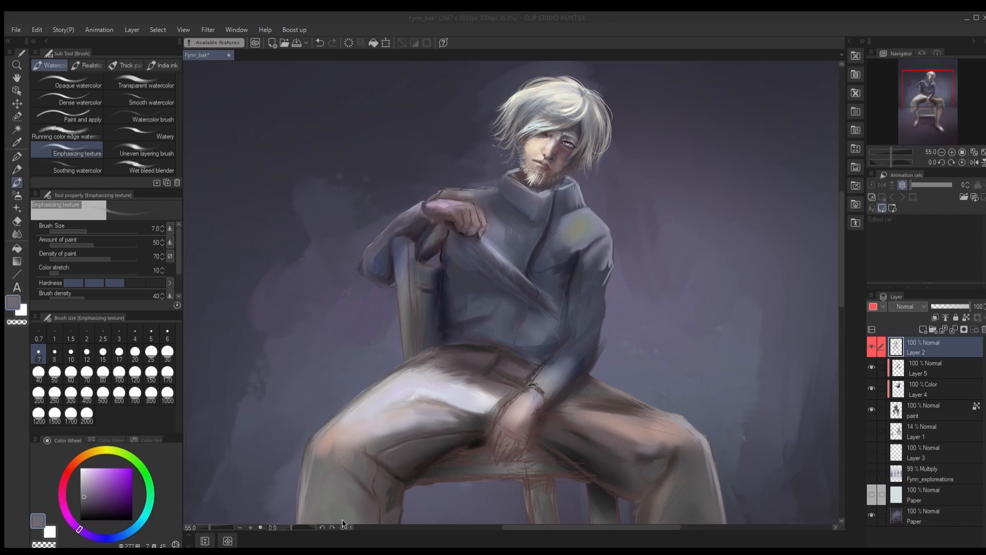
pyautogui.click(931, 15)
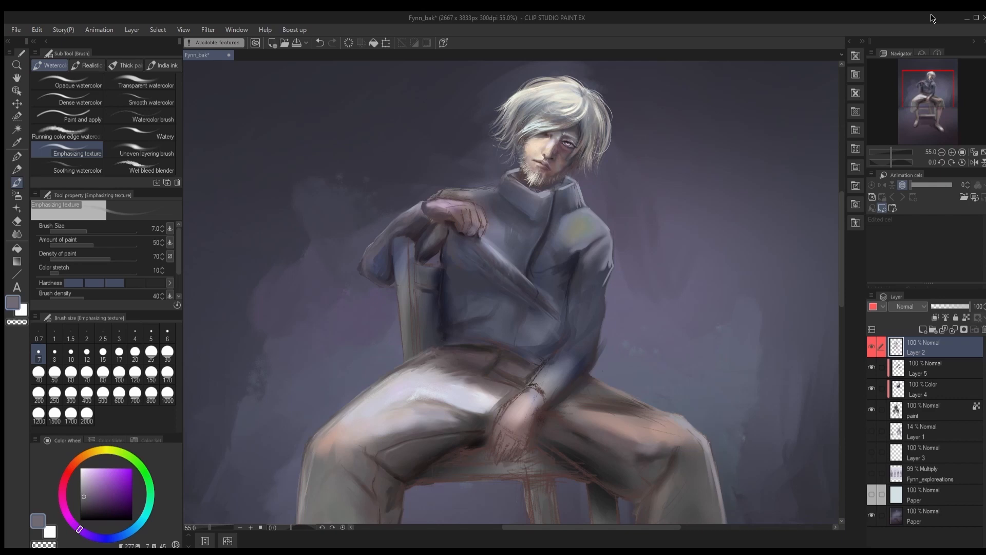
# Step: Hatch grey-blue and pale green strokes along the lower edge of the thigh highlight with Emphasizing texture at size 7
pyautogui.scroll(3, 398, 443)
pyautogui.click(77, 167)
pyautogui.keyDown('alt'); pyautogui.click(417, 411); pyautogui.keyUp('alt')
pyautogui.press(']')
pyautogui.press(']')
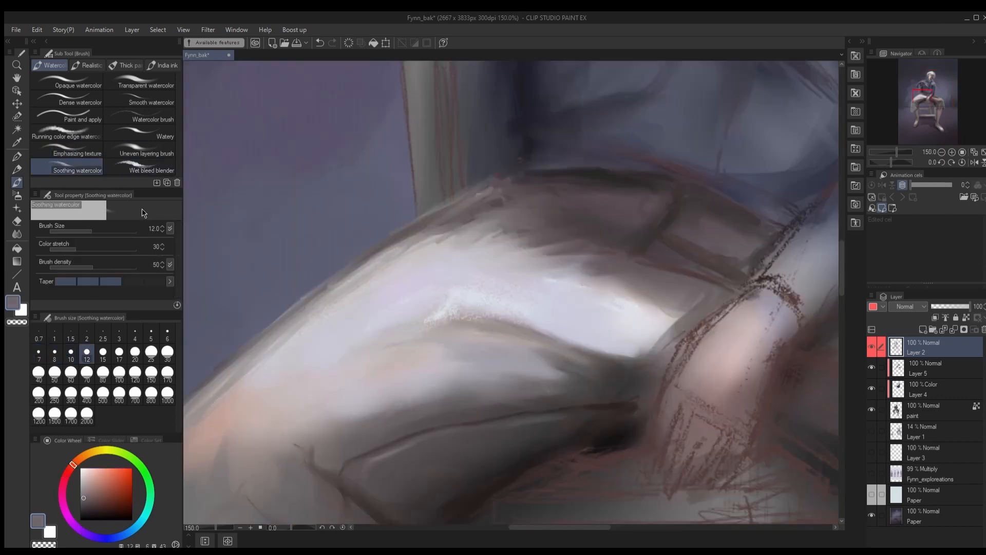
pyautogui.click(77, 150)
pyautogui.keyDown('alt'); pyautogui.click(407, 421); pyautogui.keyUp('alt')
pyautogui.moveTo(460, 389); pyautogui.dragTo(438, 414)
pyautogui.moveTo(491, 393); pyautogui.dragTo(485, 401)
pyautogui.keyDown('alt'); pyautogui.click(331, 415); pyautogui.keyUp('alt')
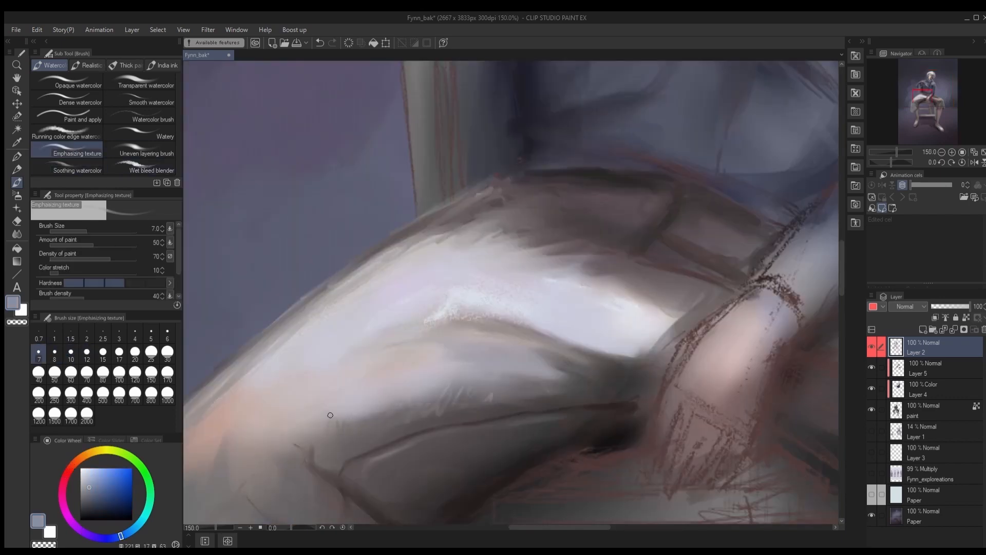
pyautogui.moveTo(295, 422); pyautogui.dragTo(290, 430)
pyautogui.keyDown('alt'); pyautogui.click(267, 387); pyautogui.keyUp('alt')
# Step: Blend the thigh strokes and the trouser edge beside the resting wrist with Soothing watercolor at size 17
pyautogui.click(77, 167)
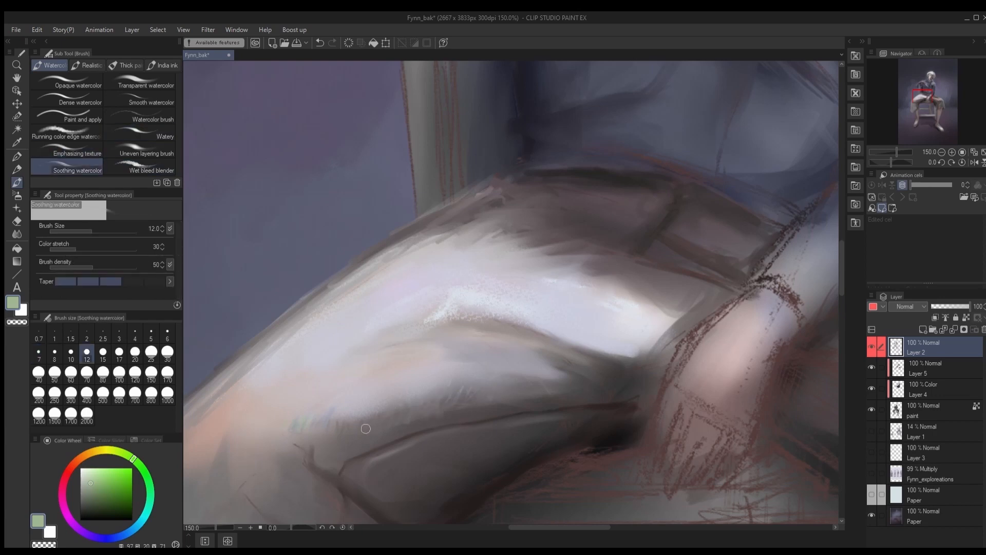
pyautogui.press(']')
pyautogui.press(']')
pyautogui.press(']')
pyautogui.press(']')
pyautogui.press('[')
pyautogui.press('[')
pyautogui.keyDown('alt'); pyautogui.click(680, 330); pyautogui.keyUp('alt')
pyautogui.moveTo(692, 346); pyautogui.dragTo(733, 307)
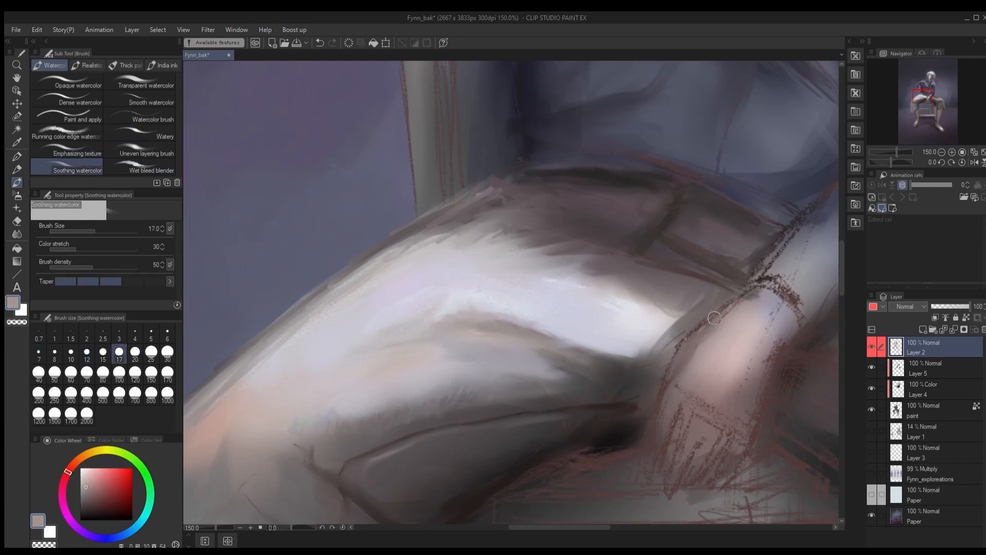
# Step: Deepen the jacket's armpit and sleeve shadows in dark blue with Soothing watercolor at size 17 and save the painting
pyautogui.scroll(-3, 329, 430)
pyautogui.scroll(2, 535, 212)
pyautogui.keyDown('alt'); pyautogui.click(511, 228); pyautogui.keyUp('alt')
pyautogui.keyDown('alt'); pyautogui.click(517, 290); pyautogui.keyUp('alt')
pyautogui.moveTo(511, 298); pyautogui.dragTo(549, 269)
pyautogui.moveTo(589, 310); pyautogui.dragTo(582, 358)
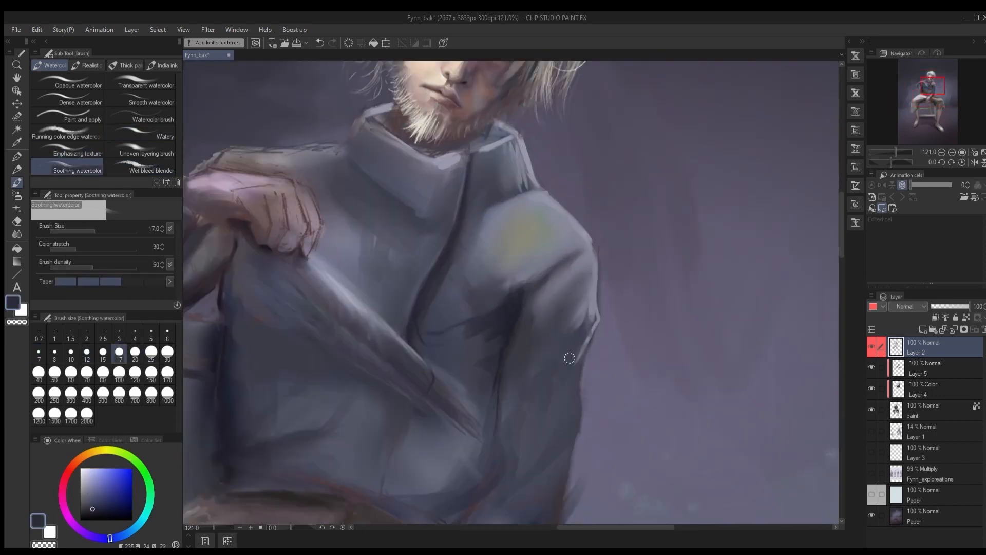
pyautogui.scroll(-1, 585, 325)
pyautogui.hotkey('ctrl', 's')
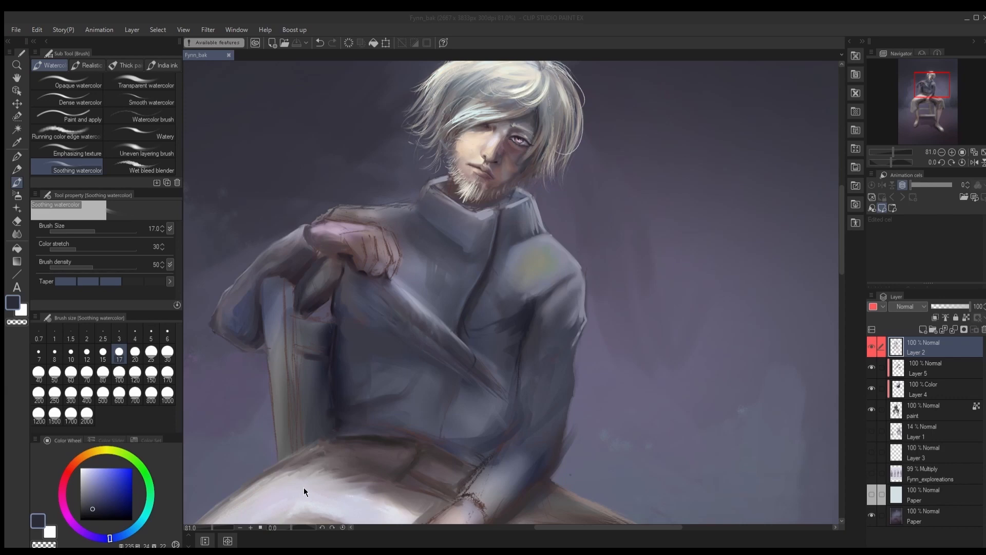
# Step: Cover the yellow patch on the jacket's shoulder with light blue in Dense watercolor at size 20
pyautogui.scroll(1, 414, 242)
pyautogui.moveTo(414, 242); pyautogui.dragTo(402, 176)
pyautogui.scroll(-1, 457, 164)
pyautogui.keyDown('alt'); pyautogui.click(473, 143); pyautogui.keyUp('alt')
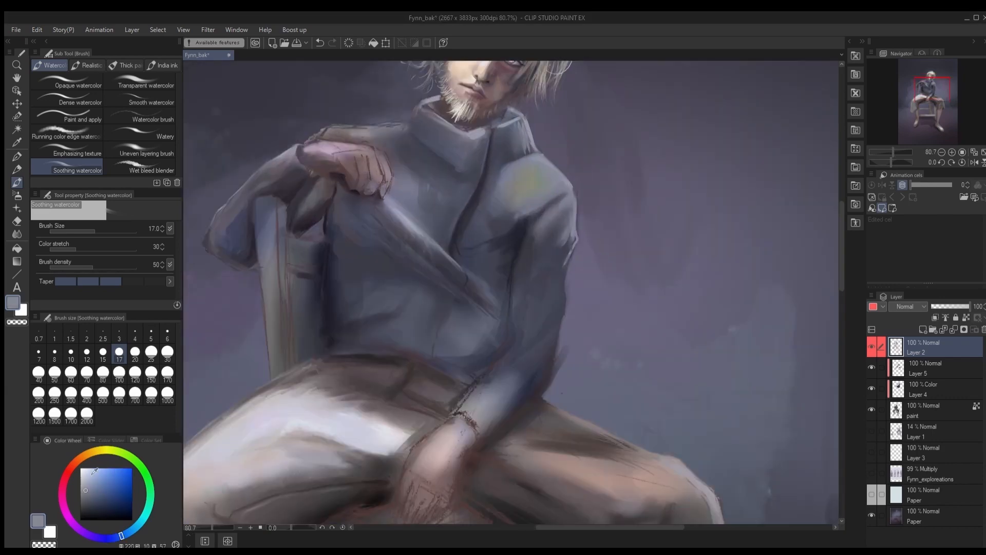
pyautogui.click(92, 474)
pyautogui.click(130, 530)
pyautogui.scroll(1, 460, 213)
pyautogui.click(71, 119)
pyautogui.click(68, 99)
pyautogui.moveTo(507, 178)
pyautogui.mouseDown()
pyautogui.moveTo(576, 186)
pyautogui.moveTo(508, 209)
pyautogui.mouseUp()
pyautogui.press(']')
pyautogui.press(']')
pyautogui.press(']')
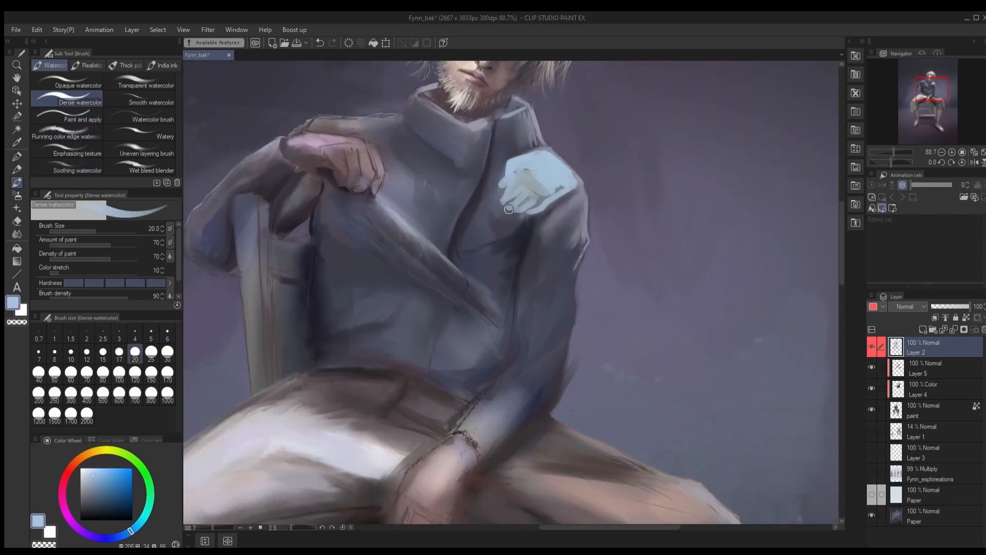
# Step: Pick a pale lavender-blue and extend the shoulder highlight toward the chest with Dense watercolor
pyautogui.click(89, 468)
pyautogui.click(112, 537)
pyautogui.moveTo(543, 161); pyautogui.dragTo(569, 180)
pyautogui.moveTo(510, 206); pyautogui.dragTo(486, 238)
# Step: Blend the shoulder highlight into the jacket fabric with the Paint and apply brush, varying its size
pyautogui.click(68, 115)
pyautogui.moveTo(506, 200); pyautogui.dragTo(486, 237)
pyautogui.press(']')
pyautogui.press(']')
pyautogui.press(']')
pyautogui.moveTo(535, 207)
pyautogui.mouseDown()
pyautogui.moveTo(562, 184)
pyautogui.moveTo(503, 202)
pyautogui.mouseUp()
pyautogui.press('[')
pyautogui.press('[')
pyautogui.press('[')
pyautogui.press('[')
# Step: Highlight the collar and the jacket's front opening in pale lavender with Dense watercolor and set the brush to size 4
pyautogui.click(69, 98)
pyautogui.moveTo(528, 105)
pyautogui.mouseDown()
pyautogui.moveTo(478, 131)
pyautogui.moveTo(531, 124)
pyautogui.moveTo(500, 124)
pyautogui.moveTo(524, 113)
pyautogui.moveTo(523, 152)
pyautogui.moveTo(499, 122)
pyautogui.moveTo(486, 170)
pyautogui.mouseUp()
pyautogui.click(149, 485)
pyautogui.click(92, 470)
pyautogui.click(115, 537)
pyautogui.click(119, 334)
pyautogui.press(']')
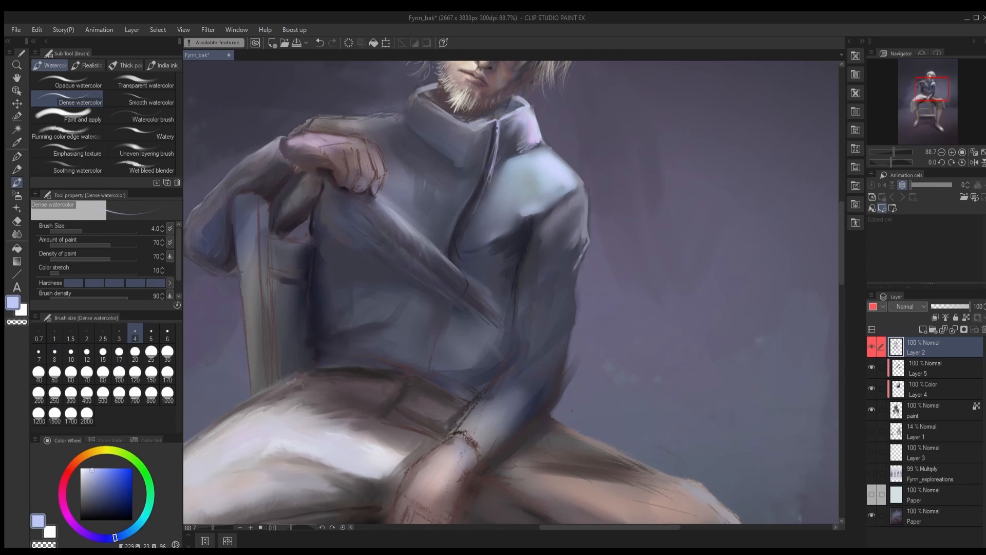
# Step: Streak pale lavender highlights along the collar's front edge and down the jacket's opening with Dense watercolor
pyautogui.moveTo(497, 129); pyautogui.dragTo(479, 201)
pyautogui.moveTo(495, 118); pyautogui.dragTo(458, 229)
pyautogui.click(93, 536)
pyautogui.click(90, 475)
pyautogui.moveTo(480, 185); pyautogui.dragTo(448, 254)
pyautogui.moveTo(471, 129); pyautogui.dragTo(470, 167)
# Step: Glaze the collar's front edge and the jacket opening with Transparent watercolor, enlarging the brush and sampling nearby fabric tones
pyautogui.click(140, 82)
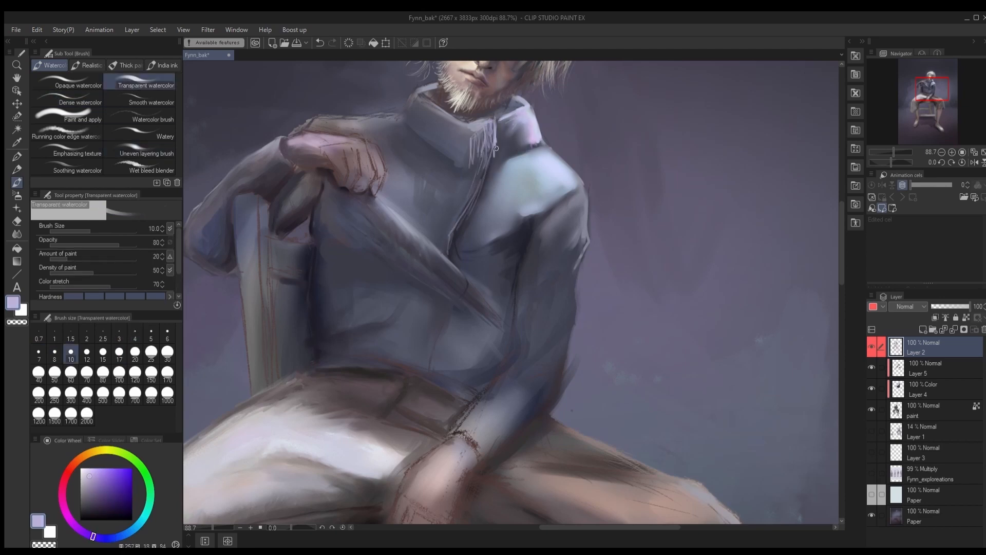
pyautogui.press(']')
pyautogui.press(']')
pyautogui.press(']')
pyautogui.press(']')
pyautogui.moveTo(486, 127); pyautogui.dragTo(480, 163)
pyautogui.keyDown('alt'); pyautogui.click(480, 202); pyautogui.keyUp('alt')
pyautogui.moveTo(483, 198); pyautogui.dragTo(470, 224)
pyautogui.moveTo(503, 166)
pyautogui.mouseDown()
pyautogui.moveTo(464, 236)
pyautogui.moveTo(523, 157)
pyautogui.mouseUp()
pyautogui.keyDown('alt'); pyautogui.click(509, 159); pyautogui.keyUp('alt')
# Step: Smooth the collar and jacket opening with the Soothing watercolor brush at size 30
pyautogui.click(67, 167)
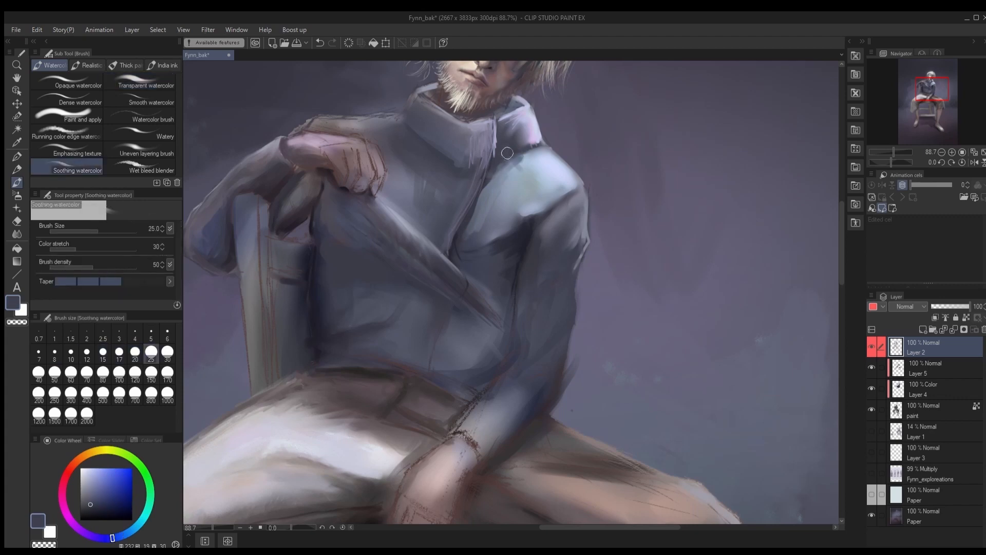
pyautogui.press(']')
pyautogui.scroll(3, 416, 233)
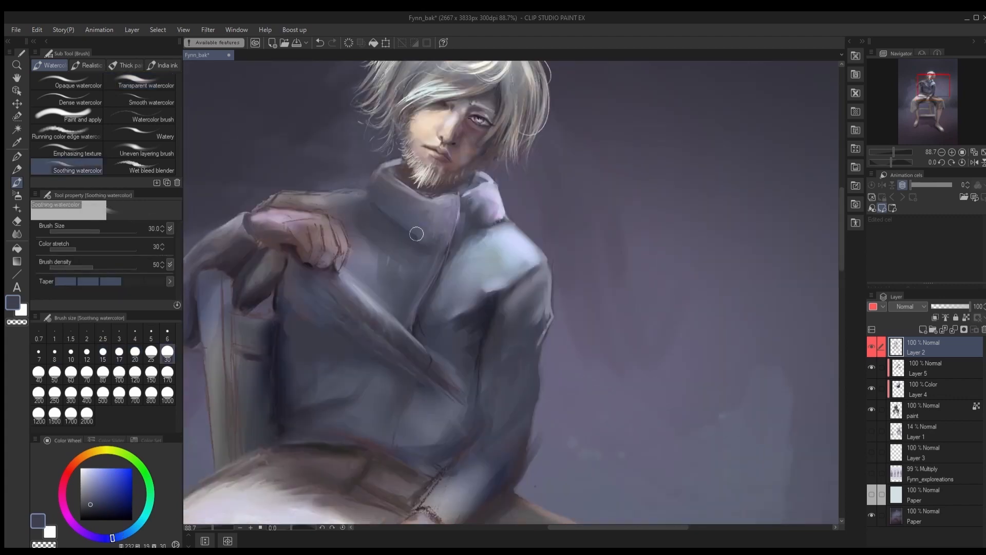
pyautogui.scroll(3, 417, 233)
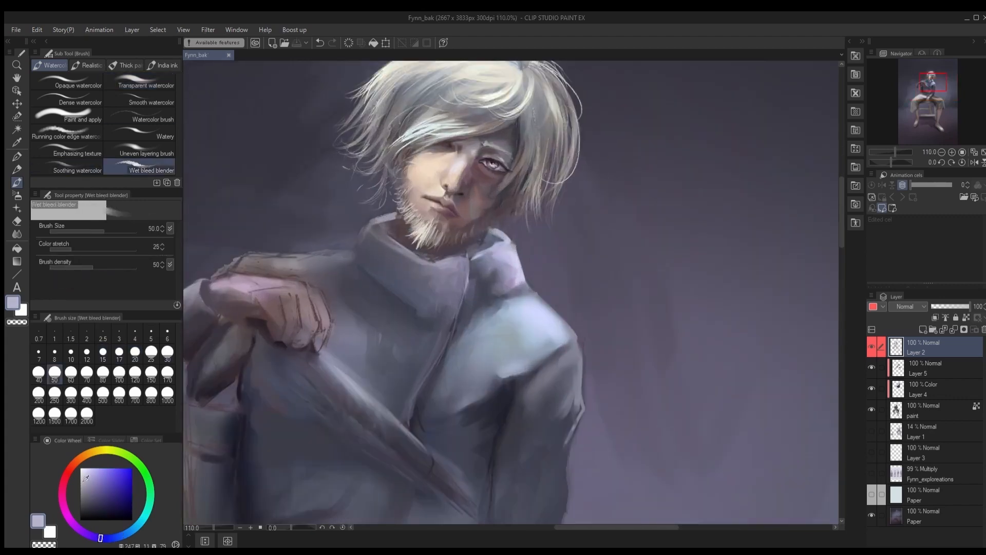
# Step: Paint pale lavender highlights over the collar's folded rim and both sides of its opening with Dense watercolor
pyautogui.click(125, 535)
pyautogui.click(92, 472)
pyautogui.click(67, 99)
pyautogui.moveTo(467, 256)
pyautogui.mouseDown()
pyautogui.moveTo(402, 249)
pyautogui.moveTo(374, 226)
pyautogui.mouseUp()
pyautogui.moveTo(370, 222)
pyautogui.mouseDown()
pyautogui.moveTo(385, 254)
pyautogui.moveTo(361, 250)
pyautogui.mouseUp()
pyautogui.moveTo(373, 242); pyautogui.dragTo(391, 269)
pyautogui.keyDown('alt'); pyautogui.click(478, 271); pyautogui.keyUp('alt')
pyautogui.moveTo(494, 257); pyautogui.dragTo(477, 268)
pyautogui.moveTo(500, 232)
pyautogui.mouseDown()
pyautogui.moveTo(477, 259)
pyautogui.moveTo(482, 287)
pyautogui.mouseUp()
# Step: Blend the collar's rim with the Soothing watercolor brush, reduce it to size 17 and save the painting
pyautogui.click(139, 133)
pyautogui.click(77, 167)
pyautogui.moveTo(359, 228)
pyautogui.mouseDown()
pyautogui.moveTo(400, 267)
pyautogui.moveTo(361, 227)
pyautogui.mouseUp()
pyautogui.press('[')
pyautogui.press('[')
pyautogui.press('[')
pyautogui.scroll(-8, 433, 365)
pyautogui.hotkey('ctrl', 's')
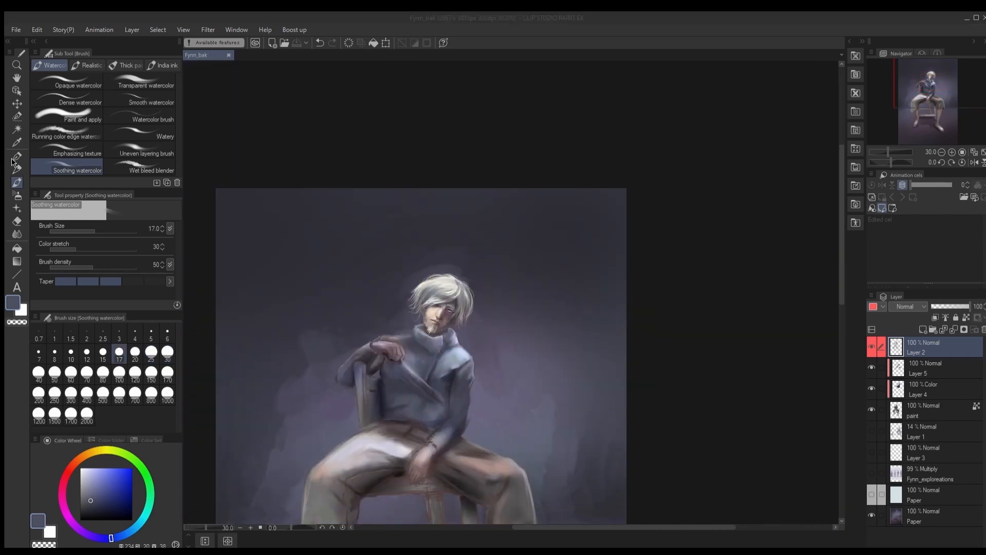
pyautogui.scroll(8, 454, 346)
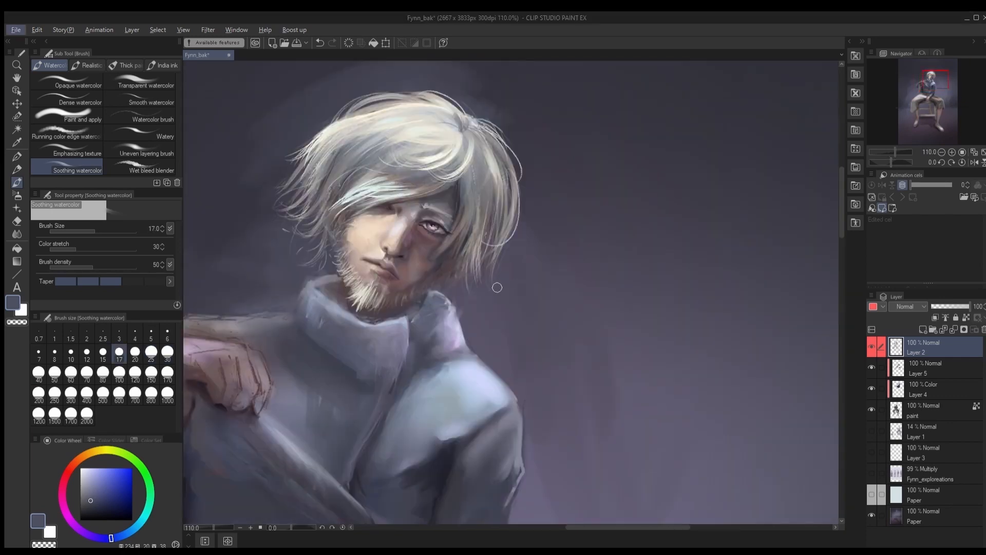
# Step: Darken the inside of the collar beside the neck with Dense watercolor, soften it with Soothing watercolor at size 25 and save
pyautogui.click(72, 100)
pyautogui.keyDown('alt'); pyautogui.click(417, 316); pyautogui.keyUp('alt')
pyautogui.moveTo(410, 320); pyautogui.dragTo(440, 309)
pyautogui.moveTo(435, 294)
pyautogui.mouseDown()
pyautogui.moveTo(427, 312)
pyautogui.moveTo(450, 301)
pyautogui.moveTo(409, 308)
pyautogui.mouseUp()
pyautogui.click(71, 167)
pyautogui.press(']')
pyautogui.press(']')
pyautogui.hotkey('ctrl', 's')
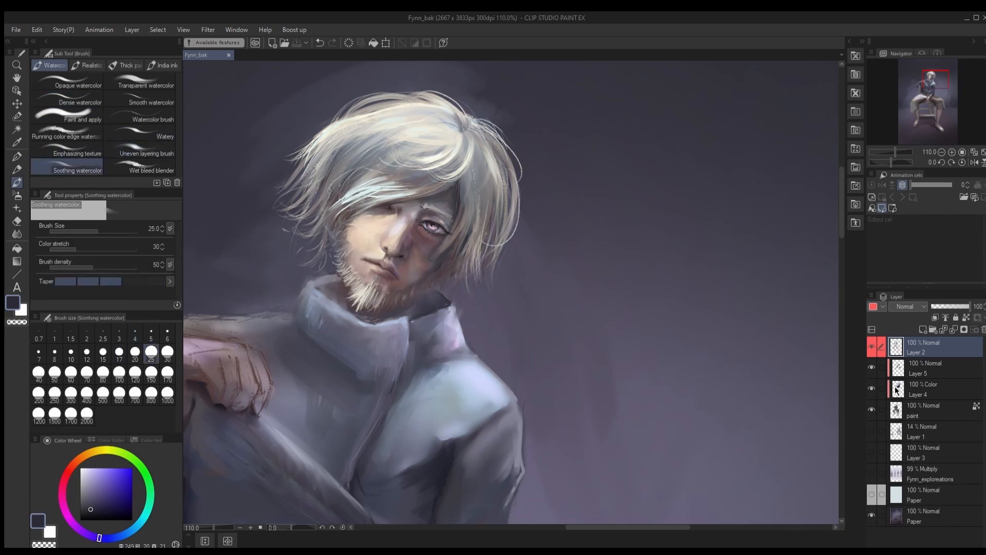
# Step: Deepen the shadow between beard and collar with sampled dark tones in Dense watercolor and blend it with Wet bleed blender at size 50
pyautogui.scroll(-3, 353, 241)
pyautogui.click(72, 100)
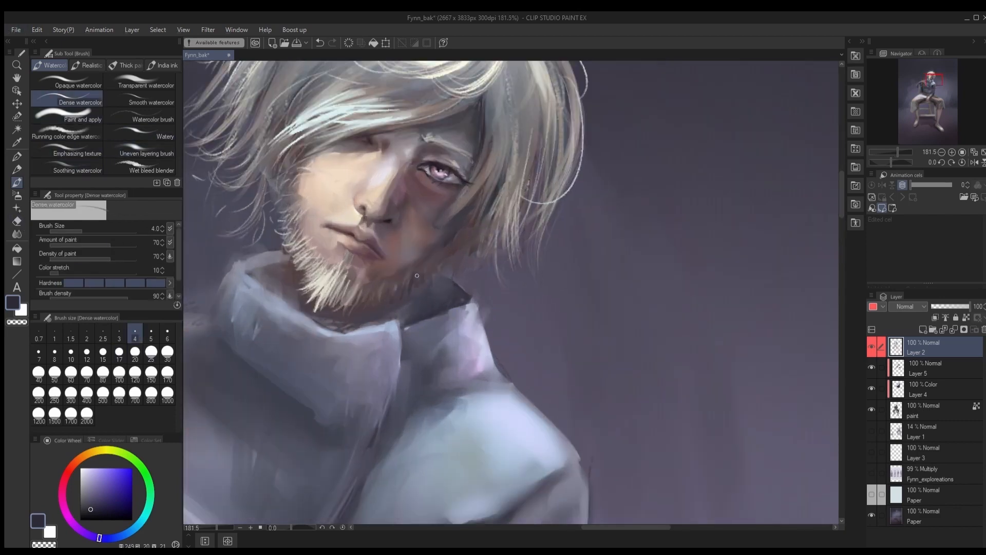
pyautogui.scroll(-8, 454, 300)
pyautogui.scroll(10, 455, 307)
pyautogui.keyDown('alt'); pyautogui.click(440, 297); pyautogui.keyUp('alt')
pyautogui.keyDown('alt'); pyautogui.click(429, 272); pyautogui.keyUp('alt')
pyautogui.moveTo(440, 285)
pyautogui.mouseDown()
pyautogui.moveTo(448, 314)
pyautogui.moveTo(421, 328)
pyautogui.mouseUp()
pyautogui.click(149, 166)
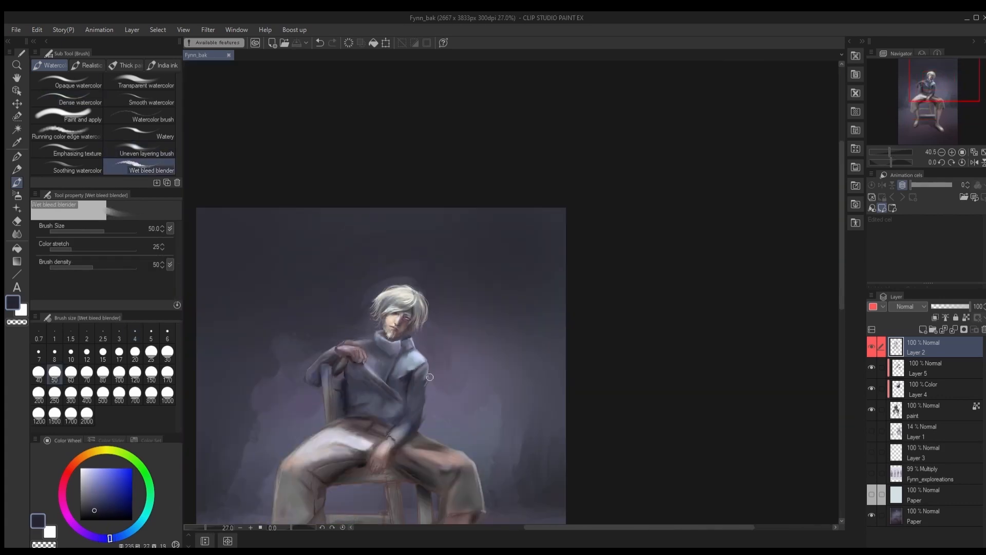
pyautogui.scroll(-8, 406, 349)
pyautogui.scroll(-3, 417, 337)
pyautogui.scroll(10, 393, 329)
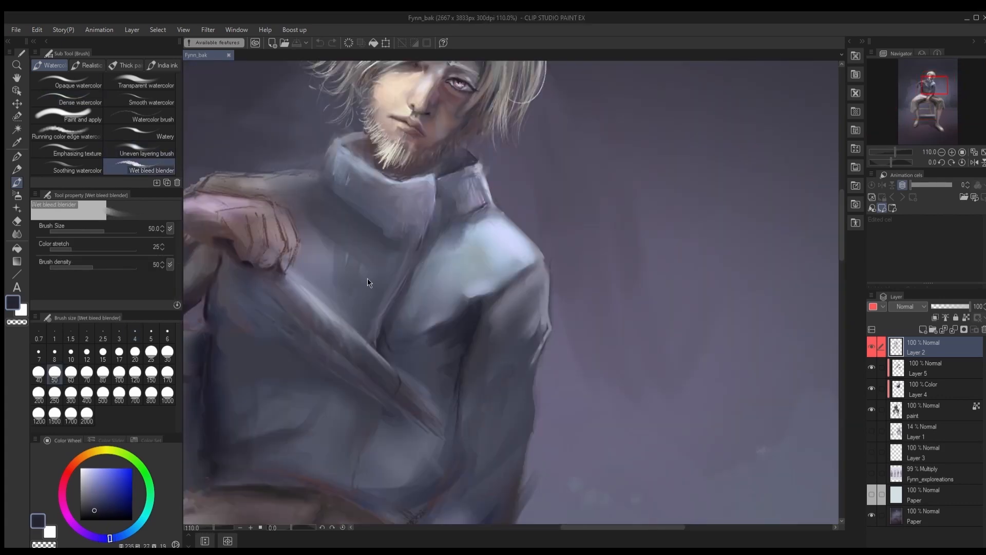
# Step: Draw dark knit ribbing lines on the collar's far side with Dense watercolor at size 3
pyautogui.click(72, 100)
pyautogui.press('[')
pyautogui.moveTo(435, 206); pyautogui.dragTo(453, 220)
pyautogui.keyDown('alt'); pyautogui.click(445, 210); pyautogui.keyUp('alt')
pyautogui.click(89, 510)
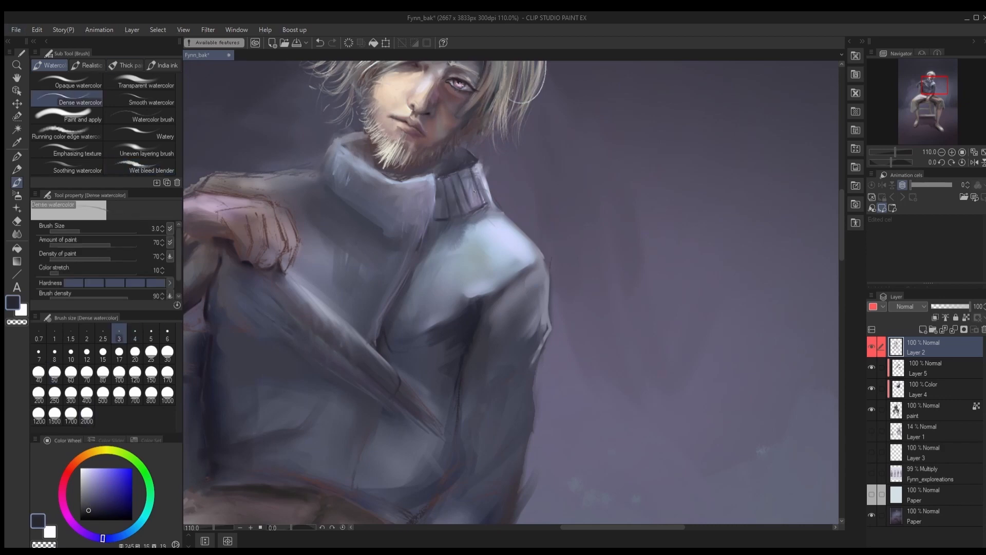
pyautogui.moveTo(478, 169); pyautogui.dragTo(487, 202)
pyautogui.moveTo(467, 177); pyautogui.dragTo(471, 205)
# Step: Shade the near side of the collar with a larger Dense watercolor brush, returning it to size 3
pyautogui.press(']')
pyautogui.press(']')
pyautogui.press(']')
pyautogui.press(']')
pyautogui.press(']')
pyautogui.press(']')
pyautogui.moveTo(377, 224); pyautogui.dragTo(384, 227)
pyautogui.press('[')
pyautogui.press('[')
pyautogui.press('[')
pyautogui.press('[')
pyautogui.press('[')
pyautogui.press('[')
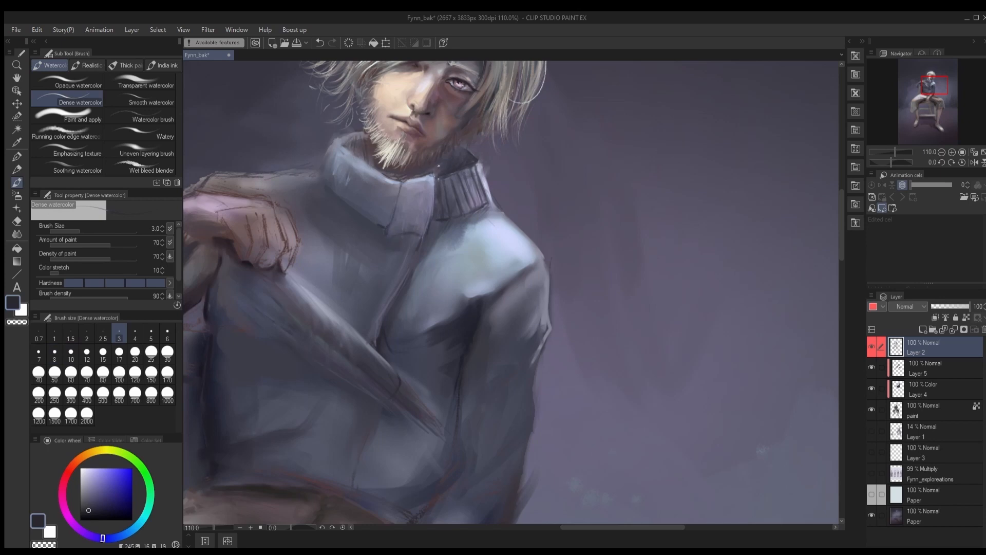
# Step: Draw dark ribbing lines across the near side of the collar at size 3 and enlarge the brush to 15
pyautogui.scroll(2, 396, 249)
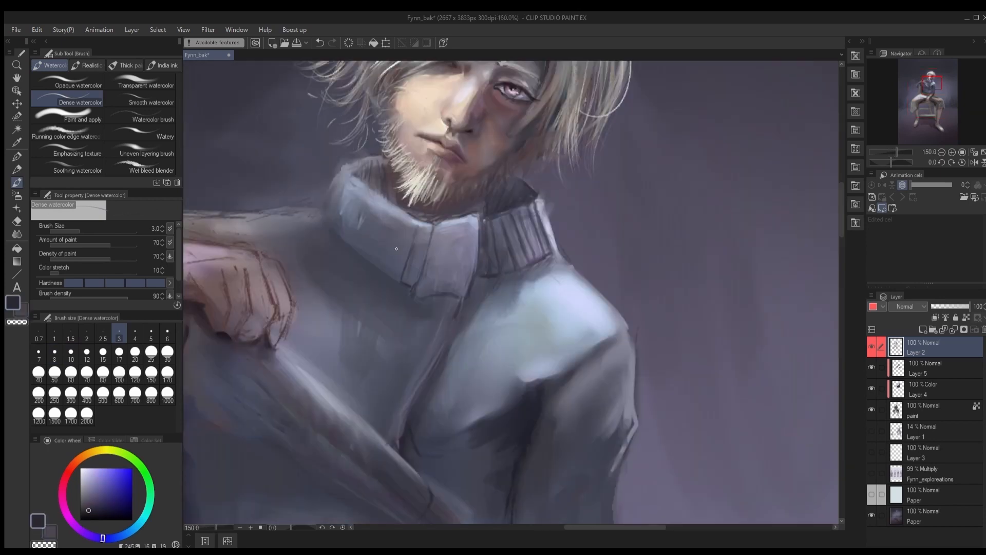
pyautogui.moveTo(398, 212); pyautogui.dragTo(384, 277)
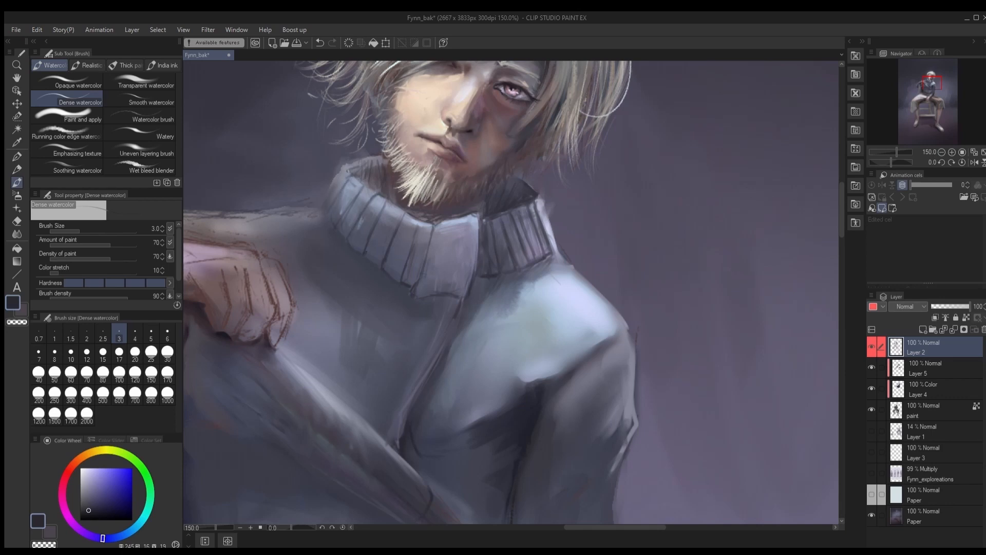
pyautogui.press(']')
pyautogui.press(']')
pyautogui.press(']')
pyautogui.press(']')
pyautogui.press(']')
pyautogui.press(']')
pyautogui.press(']')
pyautogui.press(']')
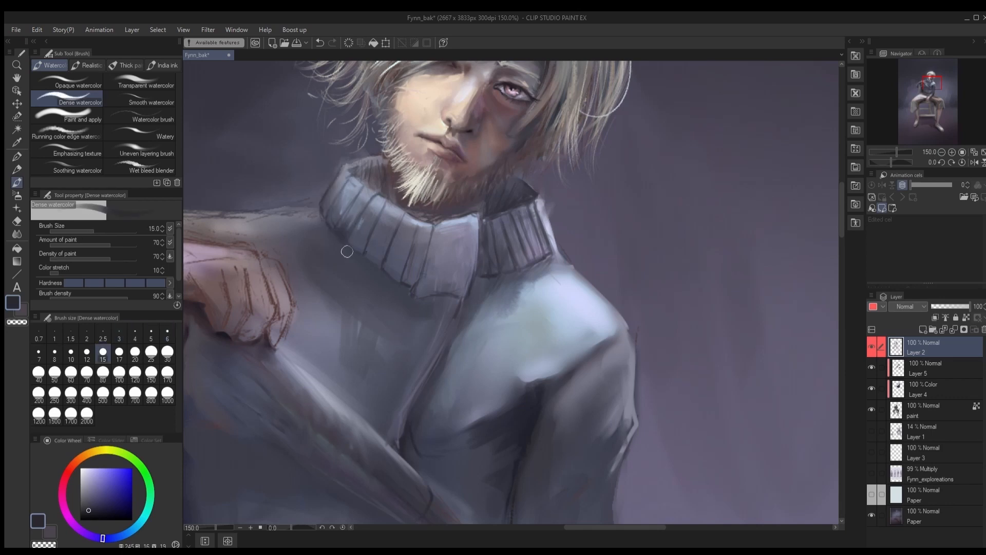
# Step: Fill in the collar's near side with denser ribbing in sampled light and dark tones using a small Dense watercolor brush
pyautogui.press('[')
pyautogui.press('[')
pyautogui.press('[')
pyautogui.press('[')
pyautogui.press('[')
pyautogui.press('[')
pyautogui.keyDown('alt'); pyautogui.click(391, 221); pyautogui.keyUp('alt')
pyautogui.moveTo(383, 221)
pyautogui.mouseDown()
pyautogui.moveTo(369, 258)
pyautogui.moveTo(379, 260)
pyautogui.mouseUp()
pyautogui.keyDown('alt'); pyautogui.click(386, 247); pyautogui.keyUp('alt')
pyautogui.moveTo(414, 222)
pyautogui.mouseDown()
pyautogui.moveTo(389, 271)
pyautogui.moveTo(416, 270)
pyautogui.mouseUp()
pyautogui.press('x')
pyautogui.press('x')
pyautogui.moveTo(375, 207)
pyautogui.mouseDown()
pyautogui.moveTo(383, 125)
pyautogui.moveTo(411, 185)
pyautogui.moveTo(385, 205)
pyautogui.moveTo(403, 163)
pyautogui.mouseUp()
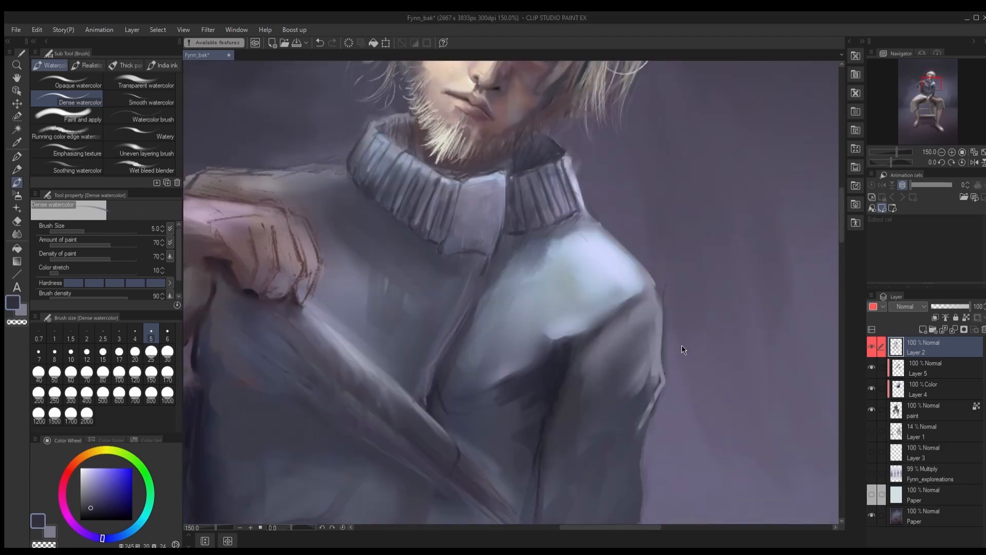
# Step: Refine the collar's upper edge near the neck with Dense watercolor, adjusting the brush between size 2.5 and 4
pyautogui.moveTo(340, 180)
pyautogui.mouseDown()
pyautogui.moveTo(238, 400)
pyautogui.moveTo(260, 351)
pyautogui.mouseUp()
pyautogui.press('[')
pyautogui.press('[')
pyautogui.press('[')
pyautogui.press('[')
pyautogui.press(']')
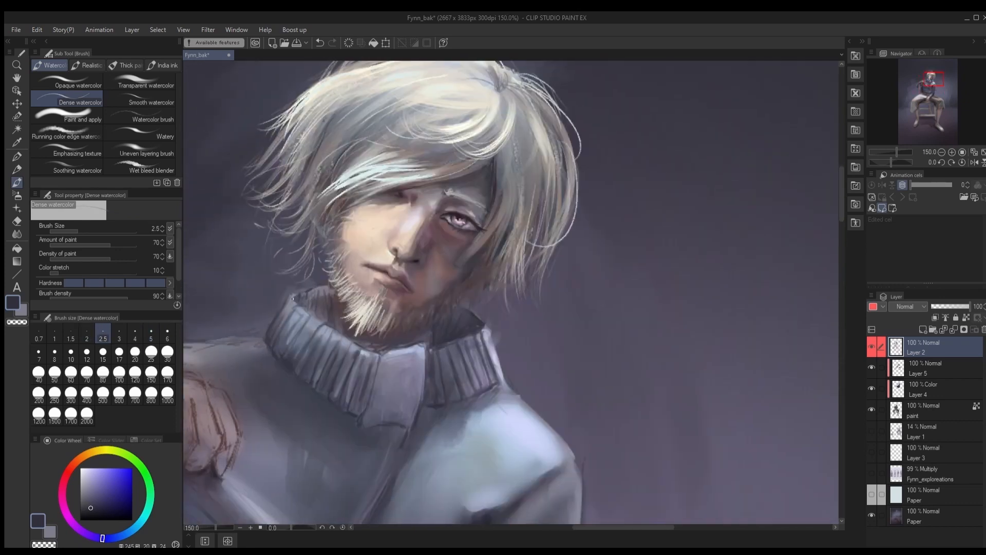
pyautogui.press(']')
pyautogui.press(']')
pyautogui.keyDown('alt'); pyautogui.click(325, 323); pyautogui.keyUp('alt')
# Step: Define the visible eye's upper lid and inner corner with sampled dark purples in Dense watercolor at sizes 1 to 5
pyautogui.scroll(6, 508, 183)
pyautogui.keyDown('alt'); pyautogui.click(406, 240); pyautogui.keyUp('alt')
pyautogui.press(']')
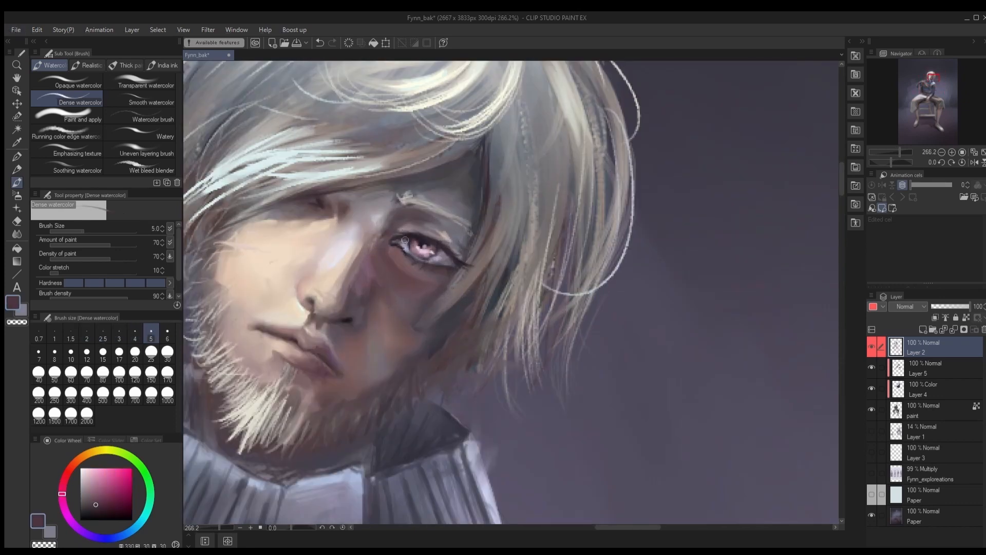
pyautogui.keyDown('alt'); pyautogui.click(378, 227); pyautogui.keyUp('alt')
pyautogui.press('[')
pyautogui.press('[')
pyautogui.press('[')
pyautogui.press('[')
pyautogui.press('[')
pyautogui.press('[')
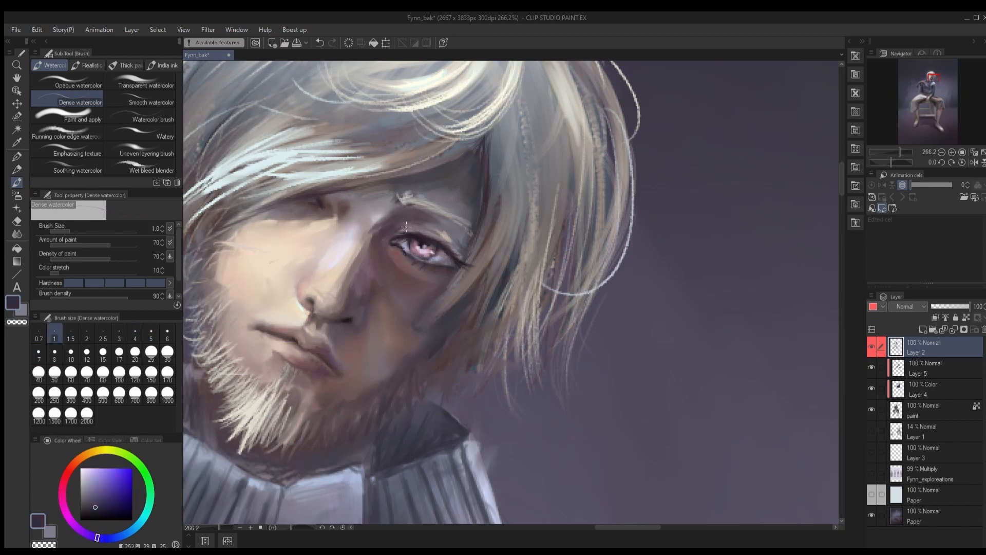
pyautogui.keyDown('alt'); pyautogui.click(396, 228); pyautogui.keyUp('alt')
pyautogui.keyDown('alt'); pyautogui.click(388, 229); pyautogui.keyUp('alt')
pyautogui.press(']')
pyautogui.press(']')
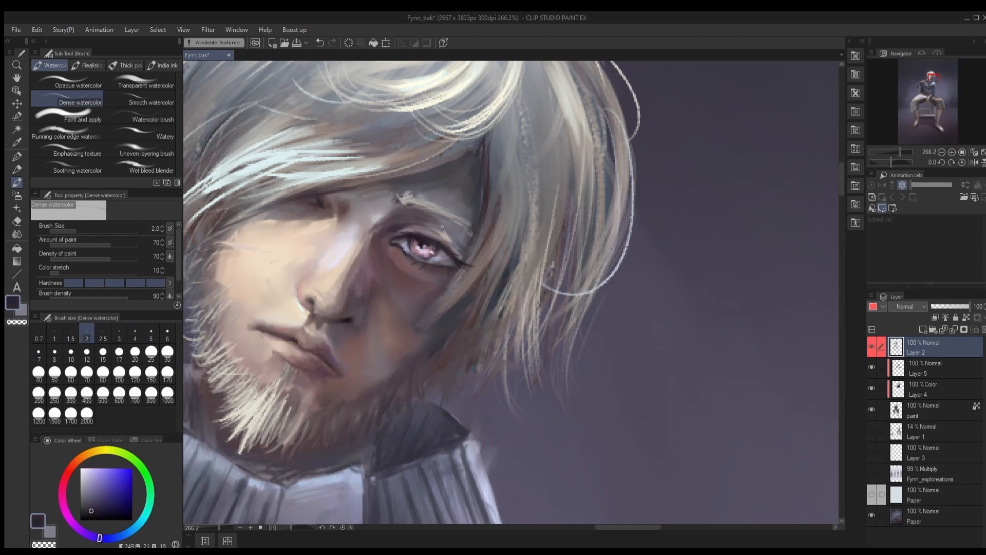
# Step: Touch up the nose and shaded cheek with sampled skin tones in Dense watercolor and save the painting
pyautogui.keyDown('alt'); pyautogui.click(331, 273); pyautogui.keyUp('alt')
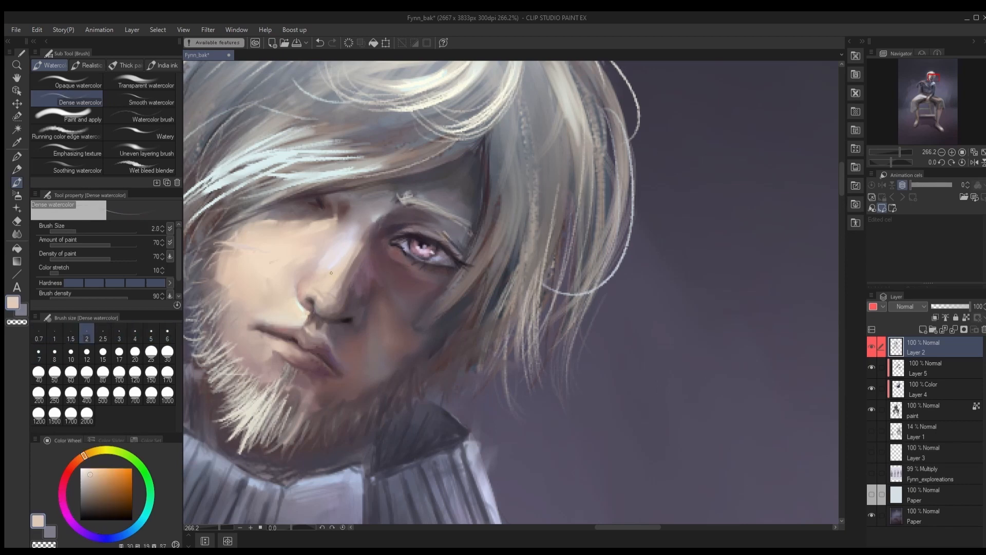
pyautogui.keyDown('alt'); pyautogui.click(371, 287); pyautogui.keyUp('alt')
pyautogui.scroll(-5, 368, 300)
pyautogui.keyDown('alt'); pyautogui.click(414, 329); pyautogui.keyUp('alt')
pyautogui.press(']')
pyautogui.press(']')
pyautogui.press(']')
pyautogui.scroll(-8, 456, 262)
pyautogui.hotkey('ctrl', 's')
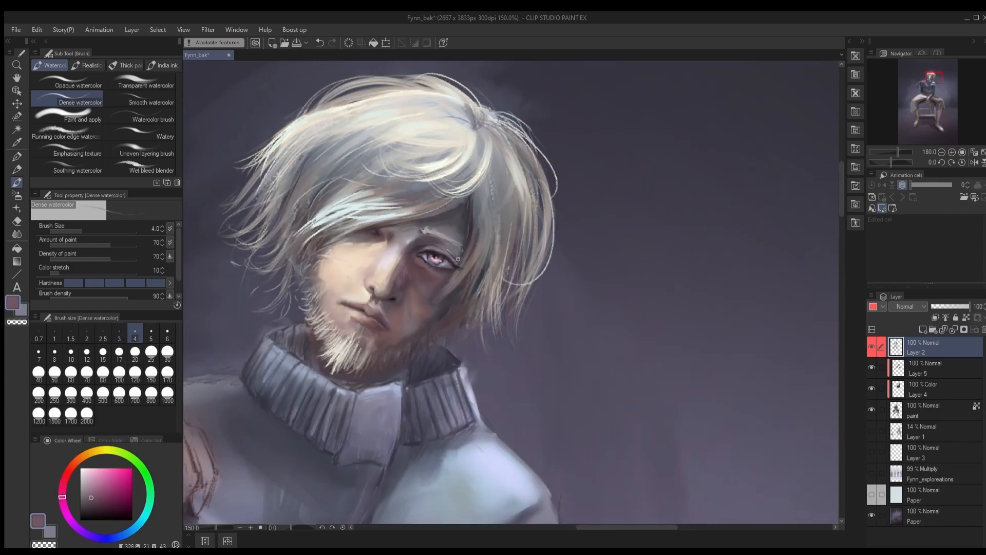
# Step: Shade the temple beside the visible eye with sampled facial tones in Dense watercolor at size 5
pyautogui.scroll(7, 456, 261)
pyautogui.keyDown('alt'); pyautogui.click(430, 263); pyautogui.keyUp('alt')
pyautogui.press(']')
pyautogui.keyDown('alt'); pyautogui.click(457, 256); pyautogui.keyUp('alt')
pyautogui.moveTo(465, 249)
pyautogui.mouseDown()
pyautogui.moveTo(460, 264)
pyautogui.moveTo(468, 204)
pyautogui.mouseUp()
pyautogui.moveTo(467, 198); pyautogui.dragTo(461, 223)
# Step: Shift the colour to a muted blue-violet and tint the forehead and temple above the visible eye
pyautogui.moveTo(62, 484); pyautogui.dragTo(91, 533)
pyautogui.keyDown('alt'); pyautogui.click(450, 213); pyautogui.keyUp('alt')
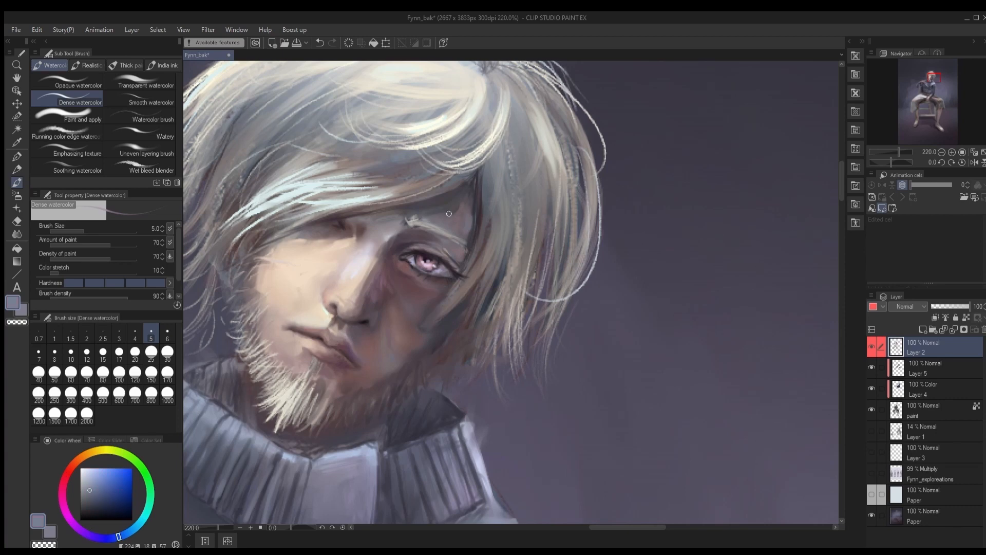
pyautogui.keyDown('alt'); pyautogui.click(429, 263); pyautogui.keyUp('alt')
pyautogui.moveTo(449, 213)
pyautogui.mouseDown()
pyautogui.moveTo(410, 207)
pyautogui.moveTo(364, 246)
pyautogui.moveTo(455, 236)
pyautogui.mouseUp()
# Step: Soften the face and the hair shadow above the temple with sampled tones in Opaque watercolor at size 6
pyautogui.click(65, 84)
pyautogui.keyDown('alt'); pyautogui.click(364, 245); pyautogui.keyUp('alt')
pyautogui.scroll(-10, 458, 239)
pyautogui.scroll(6, 498, 259)
pyautogui.keyDown('alt'); pyautogui.click(452, 166); pyautogui.keyUp('alt')
pyautogui.press('[')
pyautogui.press('[')
pyautogui.press(']')
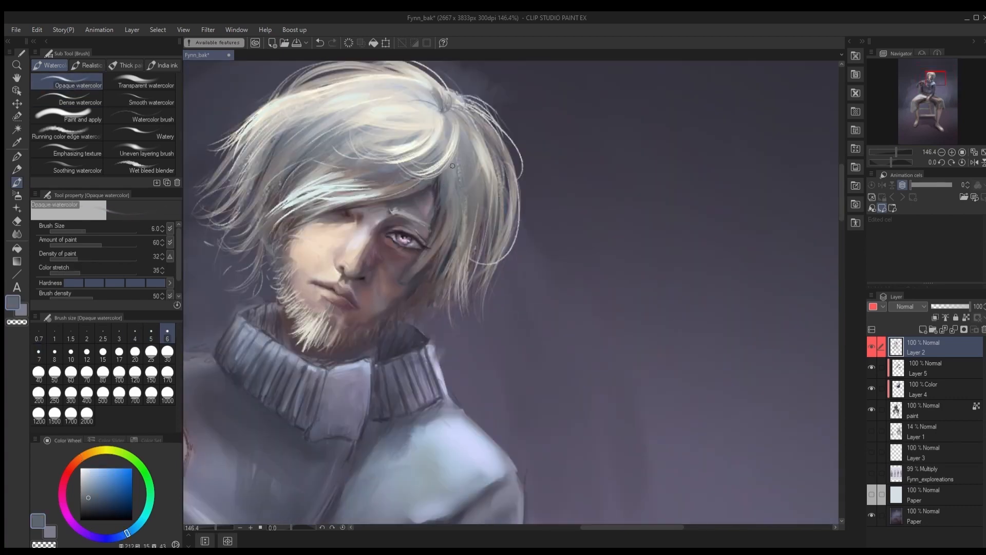
# Step: Draw a fine hair strand from the crown toward the temple with Dense watercolor at size 2 and save the painting
pyautogui.keyDown('alt'); pyautogui.click(437, 172); pyautogui.keyUp('alt')
pyautogui.click(66, 99)
pyautogui.press('[')
pyautogui.press('[')
pyautogui.press('[')
pyautogui.press('[')
pyautogui.moveTo(449, 155); pyautogui.dragTo(416, 232)
pyautogui.scroll(-8, 434, 246)
pyautogui.scroll(9, 385, 313)
pyautogui.hotkey('ctrl', 's')
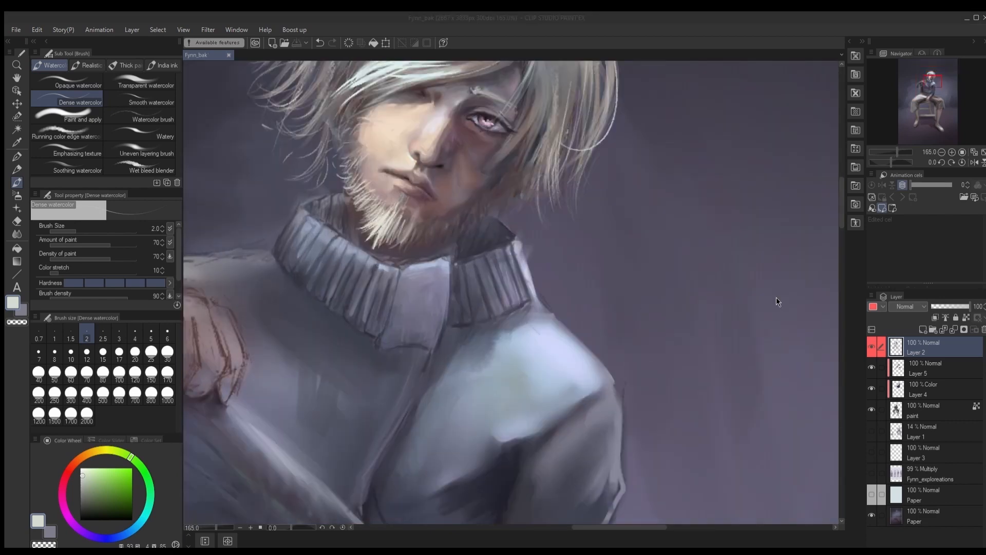
# Step: Select the collar's inner area beside the bearded jaw with the Selection pen and darken it with Transparent watercolor
pyautogui.scroll(2, 512, 239)
pyautogui.press('m')
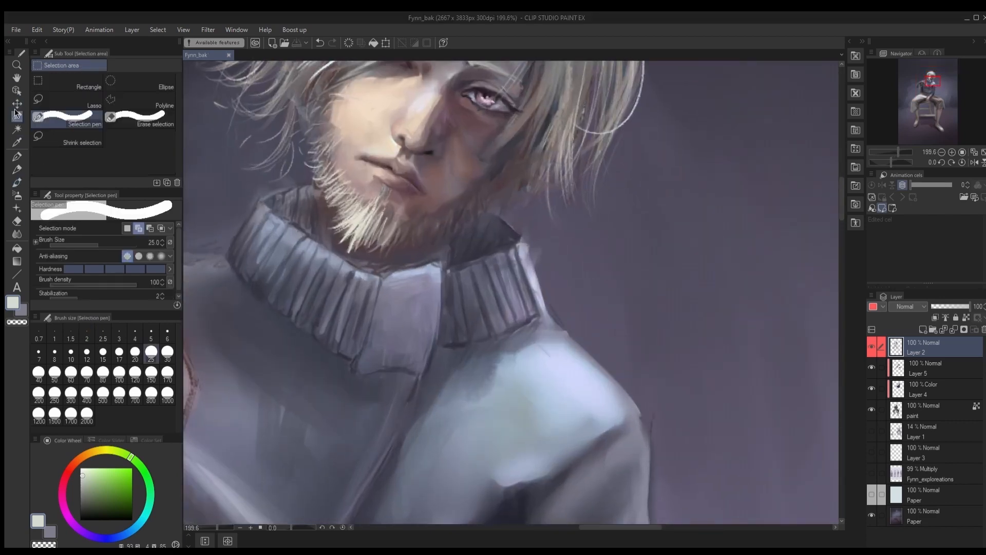
pyautogui.moveTo(290, 186)
pyautogui.mouseDown()
pyautogui.moveTo(311, 235)
pyautogui.moveTo(279, 214)
pyautogui.moveTo(283, 198)
pyautogui.moveTo(314, 208)
pyautogui.moveTo(287, 198)
pyautogui.moveTo(278, 205)
pyautogui.mouseUp()
pyautogui.press('b')
pyautogui.press('b')
pyautogui.scroll(-3, 244, 158)
pyautogui.hotkey('ctrl', 'z')
pyautogui.click(90, 511)
pyautogui.click(138, 83)
# Step: Highlight the collar ribs in a sampled light blue with the Turnip pen at size 2, clear the selection and save
pyautogui.keyDown('alt'); pyautogui.click(427, 215); pyautogui.keyUp('alt')
pyautogui.keyDown('alt'); pyautogui.click(263, 200); pyautogui.keyUp('alt')
pyautogui.click(15, 155)
pyautogui.scroll(4, 219, 146)
pyautogui.hotkey('ctrl', 'd')
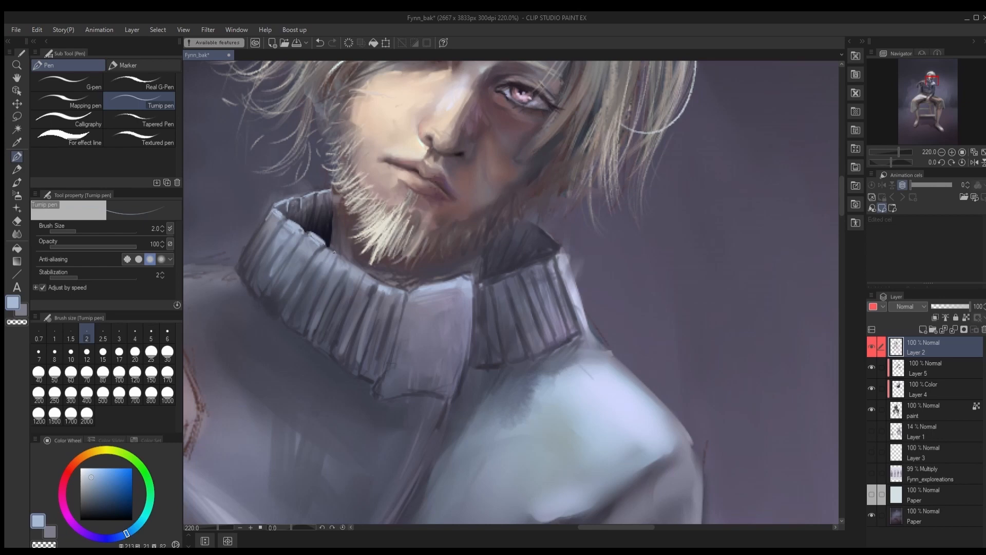
pyautogui.hotkey('ctrl', 's')
pyautogui.scroll(-5, 375, 275)
pyautogui.scroll(3, 468, 257)
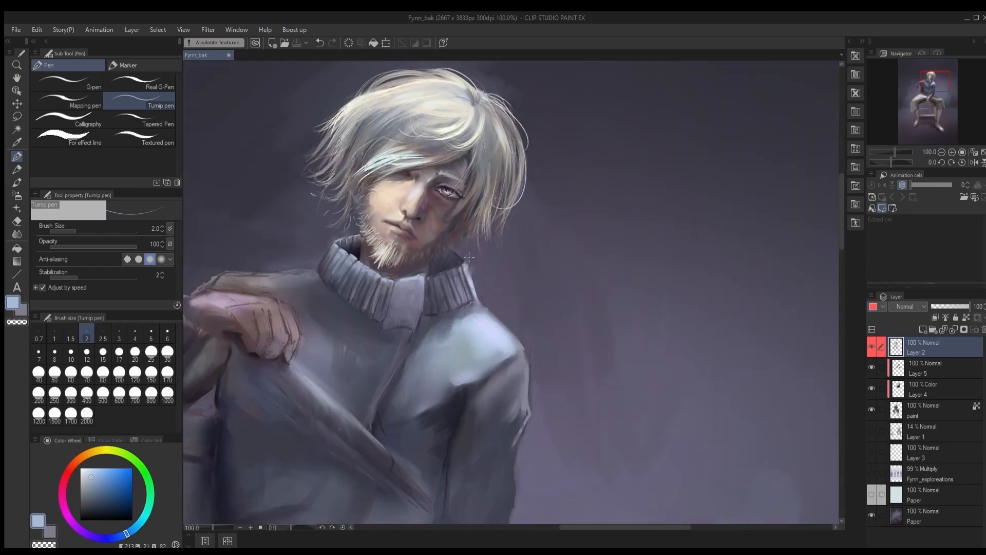
# Step: Deepen the rib lines and lower edge of the collar with sampled dark blue tones using the Turnip pen
pyautogui.scroll(3, 362, 273)
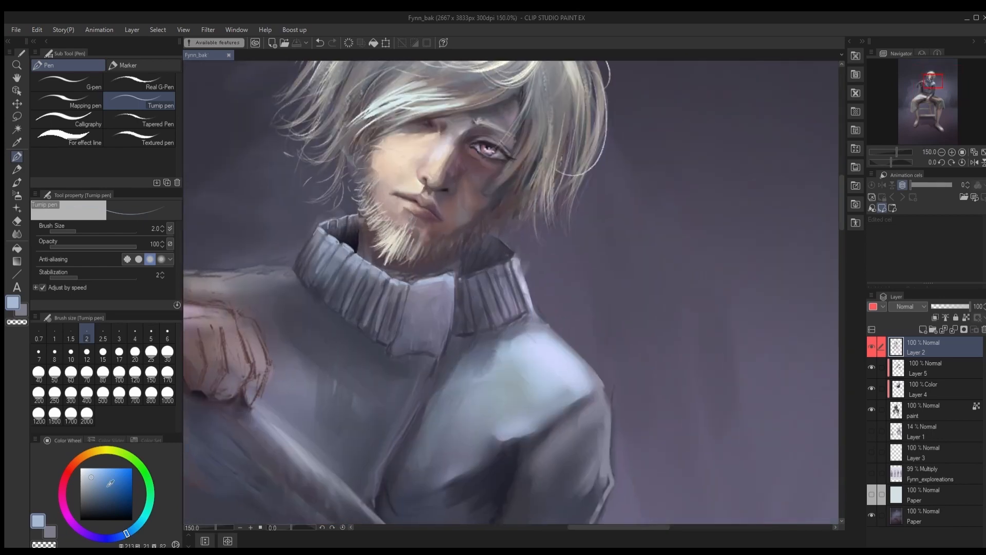
pyautogui.keyDown('alt'); pyautogui.click(501, 378); pyautogui.keyUp('alt')
pyautogui.moveTo(337, 247); pyautogui.dragTo(350, 254)
pyautogui.scroll(3, 358, 262)
pyautogui.keyDown('alt'); pyautogui.click(310, 287); pyautogui.keyUp('alt')
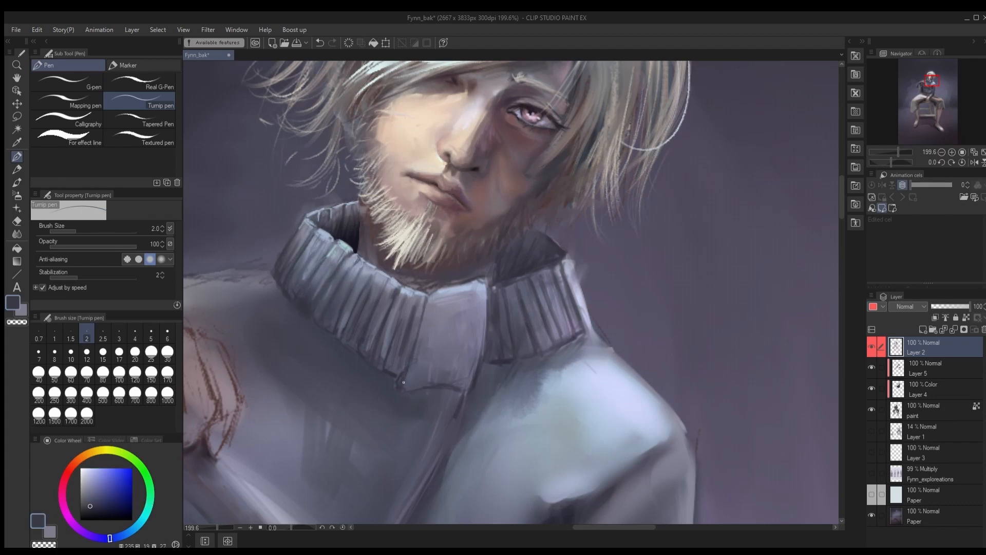
pyautogui.keyDown('alt'); pyautogui.click(275, 267); pyautogui.keyUp('alt')
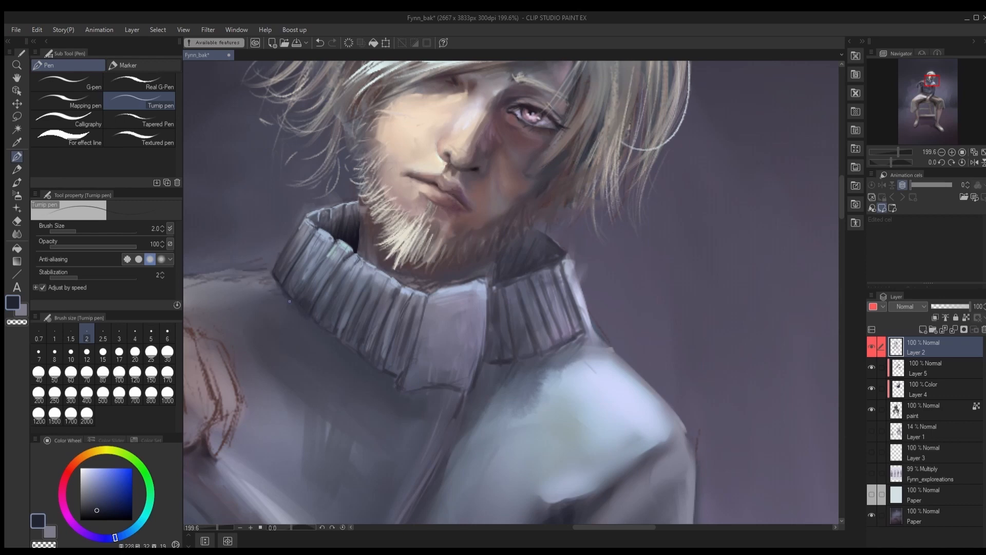
pyautogui.scroll(-6, 344, 344)
pyautogui.scroll(6, 322, 293)
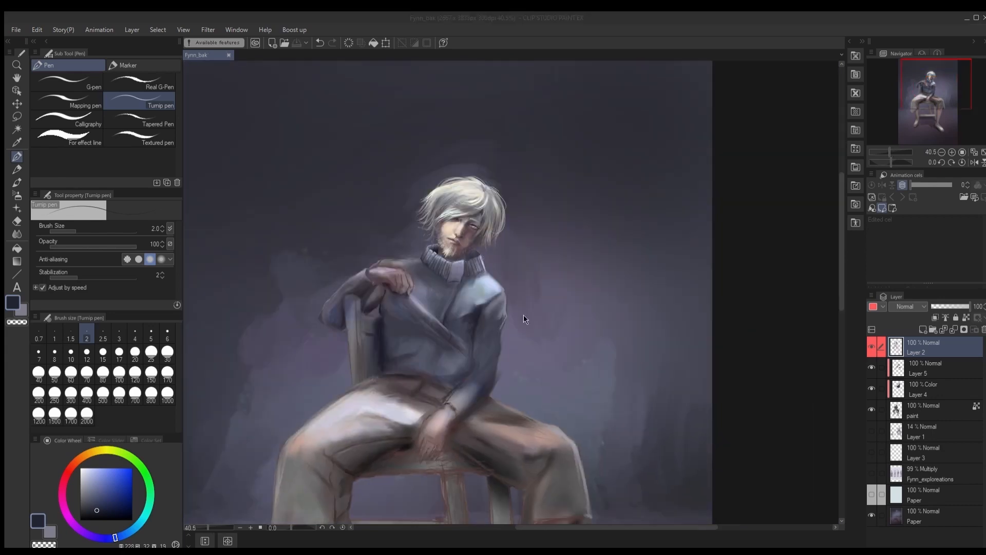
# Step: Shift the dark colour toward cyan-blue and outline the outer edge of the collar section behind the front flap
pyautogui.scroll(4, 444, 318)
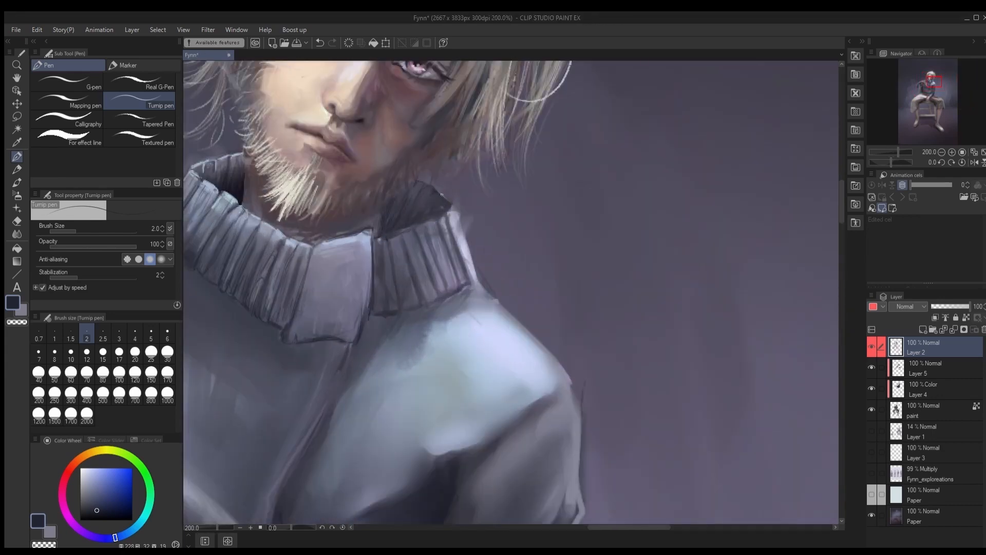
pyautogui.scroll(-2, 402, 231)
pyautogui.scroll(3, 403, 216)
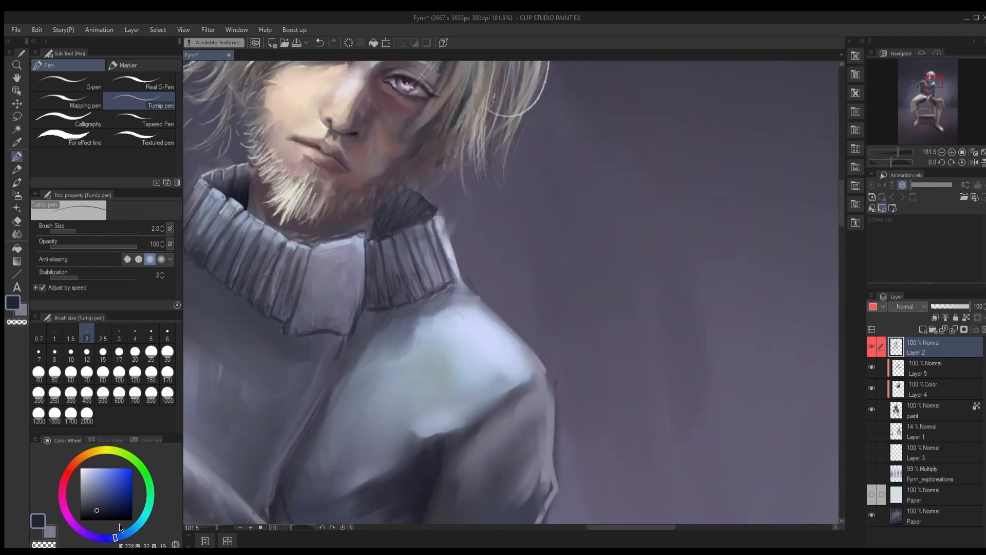
pyautogui.click(135, 527)
pyautogui.moveTo(438, 217); pyautogui.dragTo(461, 281)
pyautogui.moveTo(439, 212); pyautogui.dragTo(414, 227)
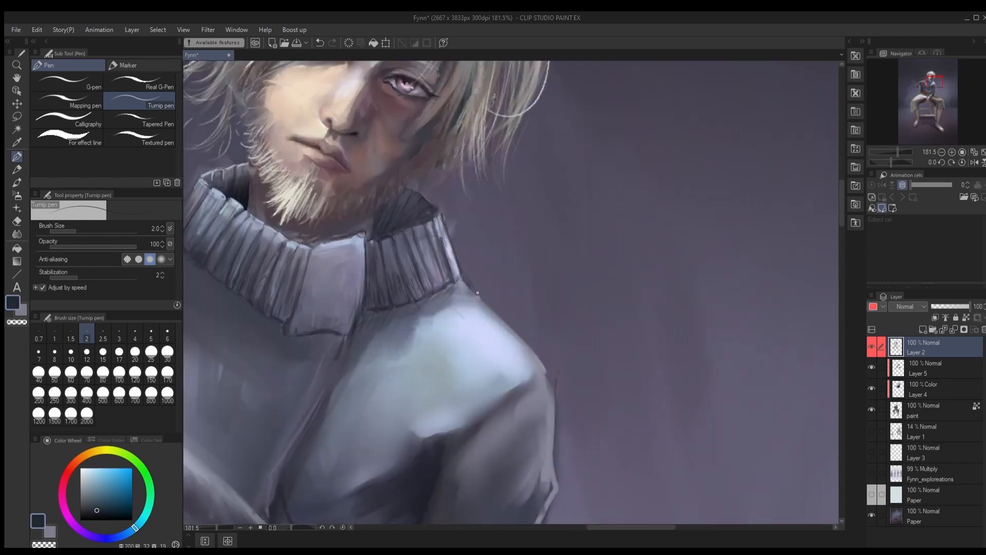
# Step: Brighten the ribs of the collar section above the lit shoulder with sampled lavender tones
pyautogui.scroll(-2, 401, 283)
pyautogui.keyDown('alt'); pyautogui.click(405, 275); pyautogui.keyUp('alt')
pyautogui.keyDown('alt'); pyautogui.click(437, 257); pyautogui.keyUp('alt')
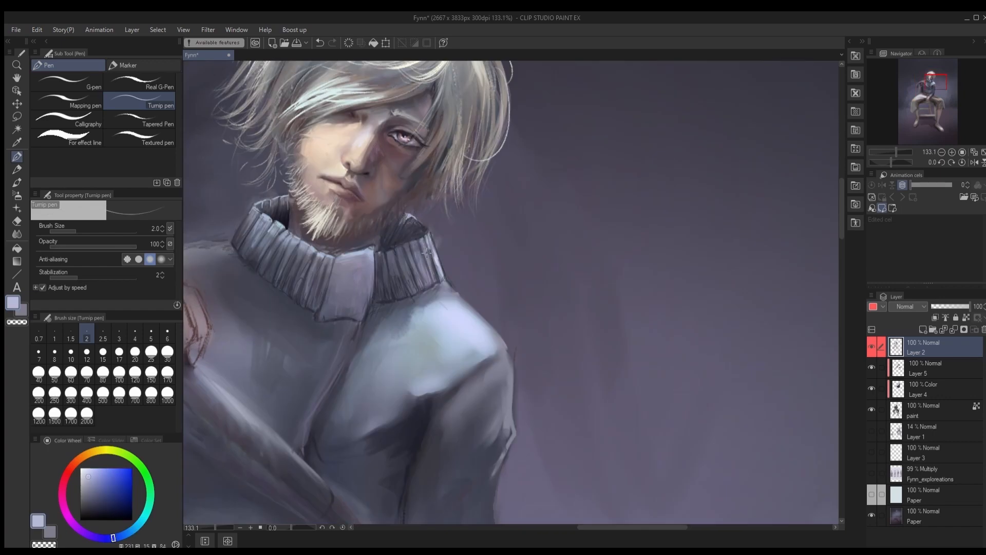
pyautogui.scroll(-4, 234, 238)
pyautogui.scroll(4, 234, 237)
# Step: Draw vertical rib lines over the plain front flap of the collar with sampled lavender and shadow tones
pyautogui.keyDown('alt'); pyautogui.click(359, 270); pyautogui.keyUp('alt')
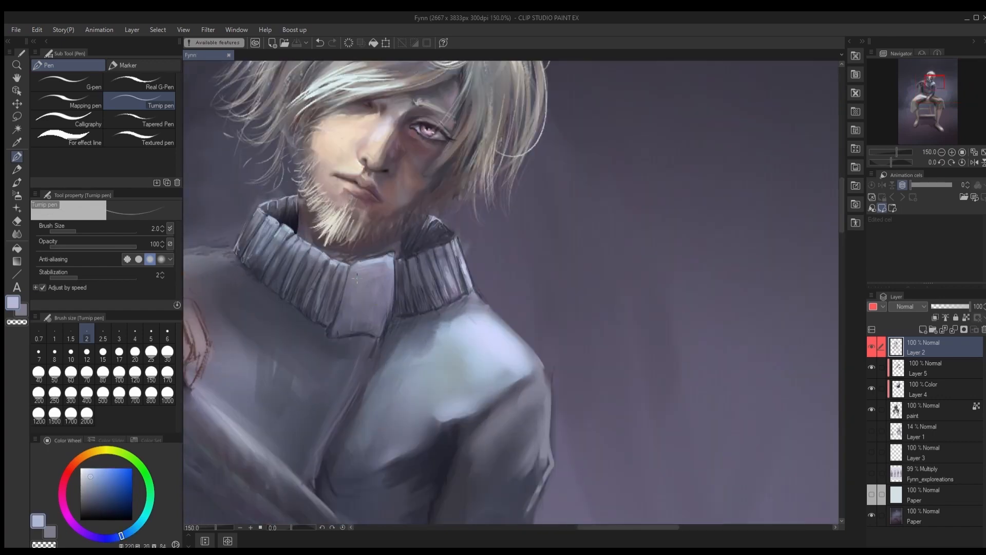
pyautogui.moveTo(354, 273); pyautogui.dragTo(352, 289)
pyautogui.moveTo(368, 272); pyautogui.dragTo(367, 289)
pyautogui.moveTo(381, 264); pyautogui.dragTo(382, 320)
pyautogui.keyDown('alt'); pyautogui.click(332, 338); pyautogui.keyUp('alt')
pyautogui.keyDown('alt'); pyautogui.click(360, 308); pyautogui.keyUp('alt')
pyautogui.keyDown('alt'); pyautogui.click(390, 308); pyautogui.keyUp('alt')
pyautogui.keyDown('alt'); pyautogui.click(381, 332); pyautogui.keyUp('alt')
pyautogui.keyDown('alt'); pyautogui.click(386, 263); pyautogui.keyUp('alt')
# Step: Sample a pale hair tone and add fine highlights to the top of the collar flap and the collar's outer edge
pyautogui.keyDown('alt'); pyautogui.click(329, 89); pyautogui.keyUp('alt')
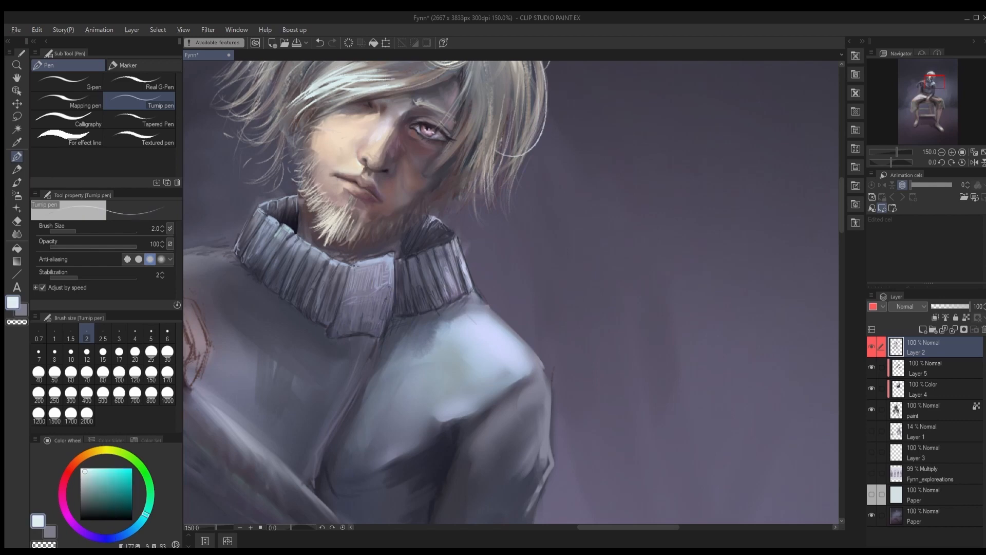
pyautogui.moveTo(352, 268); pyautogui.dragTo(369, 261)
pyautogui.moveTo(360, 263)
pyautogui.mouseDown()
pyautogui.moveTo(397, 252)
pyautogui.moveTo(352, 278)
pyautogui.mouseUp()
pyautogui.moveTo(367, 260); pyautogui.dragTo(366, 275)
pyautogui.moveTo(261, 207); pyautogui.dragTo(238, 244)
pyautogui.scroll(-6, 339, 227)
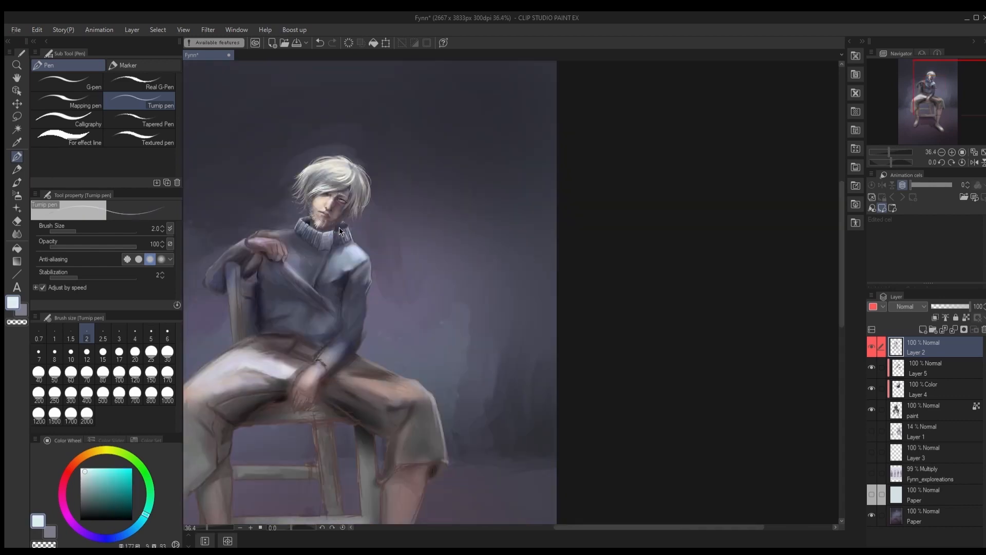
# Step: Outline the lower edge of the collar and the shoulder above the raised hand with a sampled dark navy
pyautogui.scroll(6, 482, 231)
pyautogui.keyDown('alt'); pyautogui.click(328, 272); pyautogui.keyUp('alt')
pyautogui.moveTo(319, 277); pyautogui.dragTo(381, 309)
pyautogui.moveTo(370, 307); pyautogui.dragTo(394, 314)
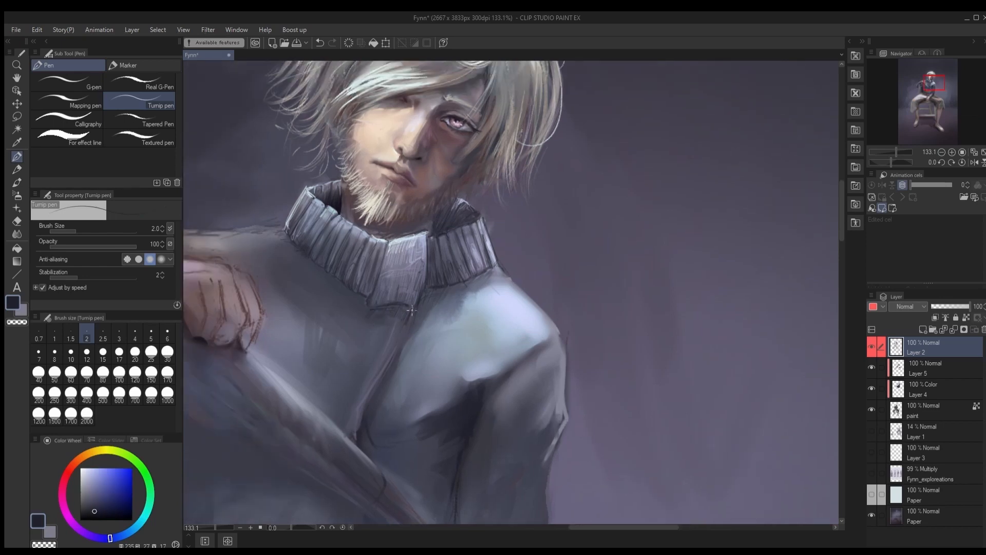
pyautogui.moveTo(288, 231); pyautogui.dragTo(420, 265)
pyautogui.moveTo(301, 265); pyautogui.dragTo(396, 259)
pyautogui.moveTo(294, 263); pyautogui.dragTo(417, 260)
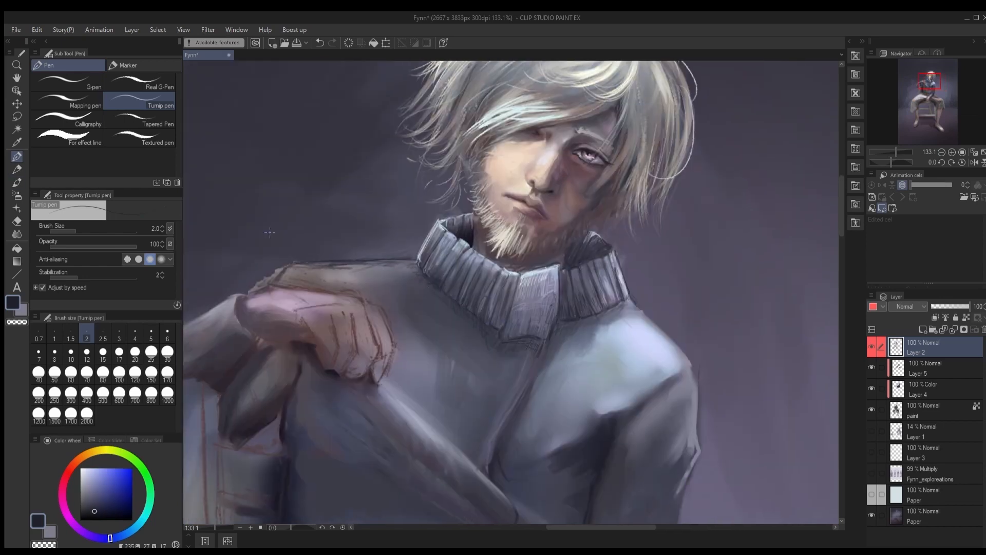
# Step: Soften the strokes on the collar flap and its lower edge with Soothing watercolor, starting at size 12
pyautogui.press('b')
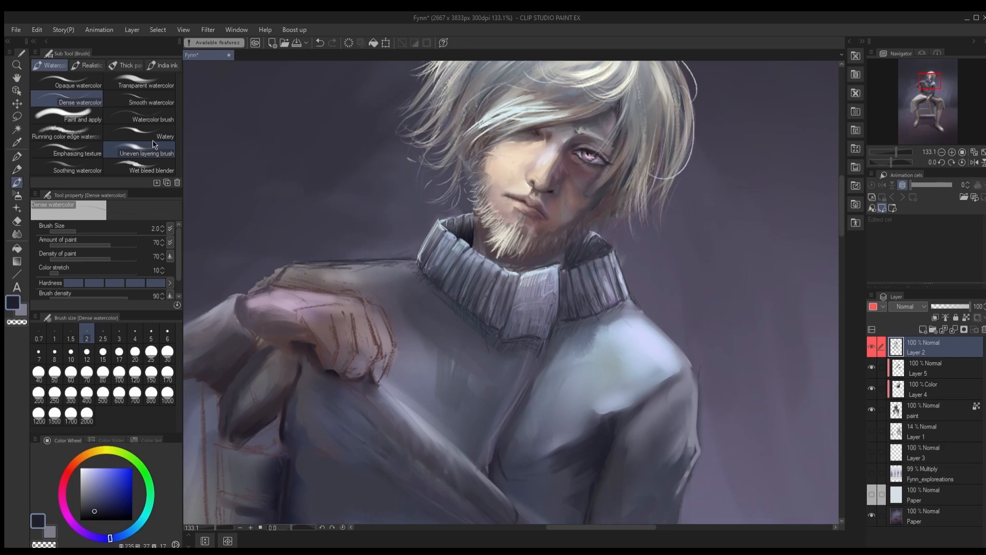
pyautogui.click(77, 166)
pyautogui.press(']')
pyautogui.press('[')
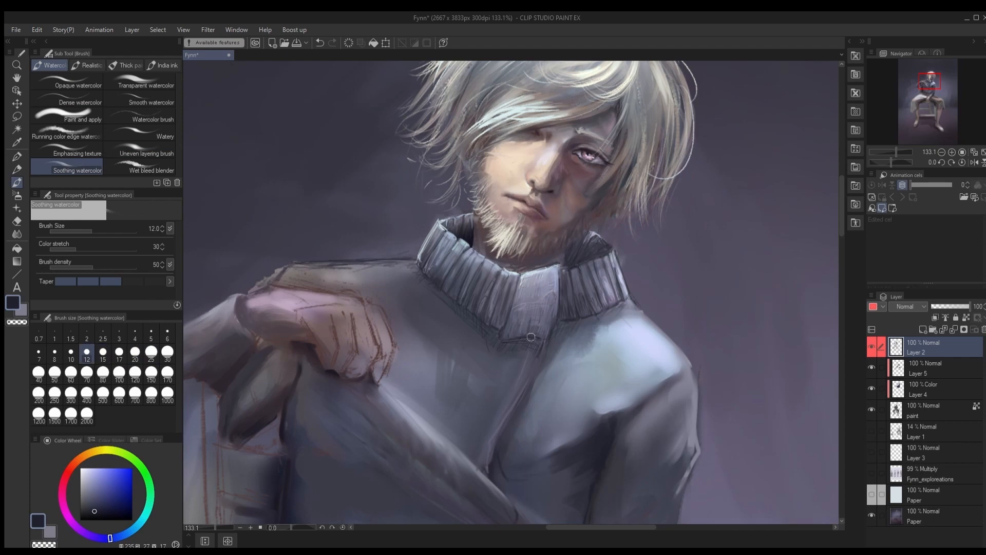
pyautogui.press(']')
pyautogui.press('[')
pyautogui.press(']')
pyautogui.moveTo(357, 263); pyautogui.dragTo(317, 266)
# Step: Blend the collar edges and the adjoining jacket tones with Soothing watercolor, varying the size from 7 to 15
pyautogui.press('[')
pyautogui.press('[')
pyautogui.press('[')
pyautogui.press('[')
pyautogui.moveTo(612, 236); pyautogui.dragTo(529, 238)
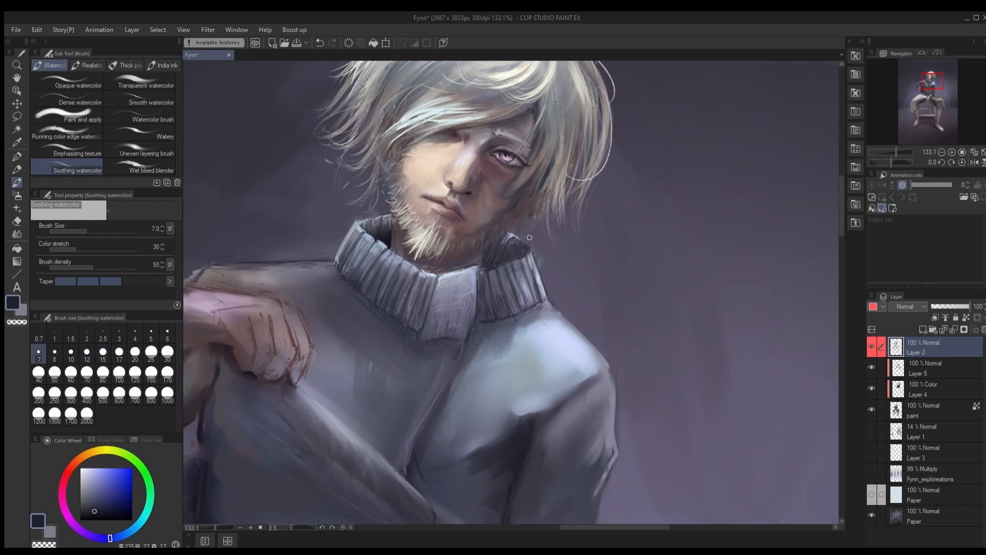
pyautogui.press(']')
pyautogui.press(']')
pyautogui.press(']')
pyautogui.press(']')
pyautogui.press(']')
pyautogui.press(']')
pyautogui.press('[')
pyautogui.press('[')
pyautogui.scroll(-4, 420, 330)
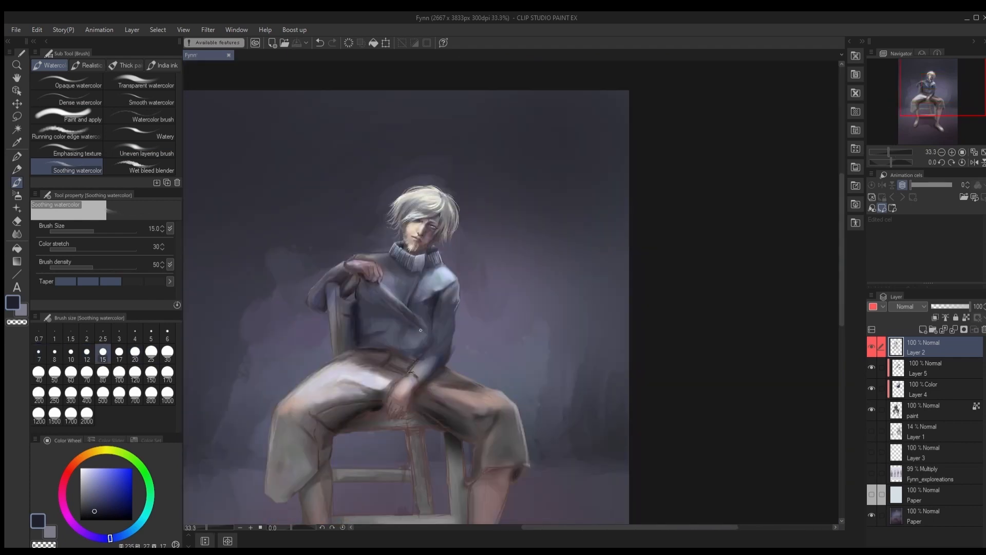
# Step: Switch to the Wet bleed blender, smooth the jacket front and reduce the brush size to 10
pyautogui.press('.')
pyautogui.scroll(3, 442, 267)
pyautogui.moveTo(385, 308); pyautogui.dragTo(385, 289)
pyautogui.press('[')
pyautogui.press('[')
pyautogui.press('[')
pyautogui.press('[')
pyautogui.press('[')
pyautogui.press('[')
pyautogui.press('[')
pyautogui.press('[')
pyautogui.scroll(1, 385, 289)
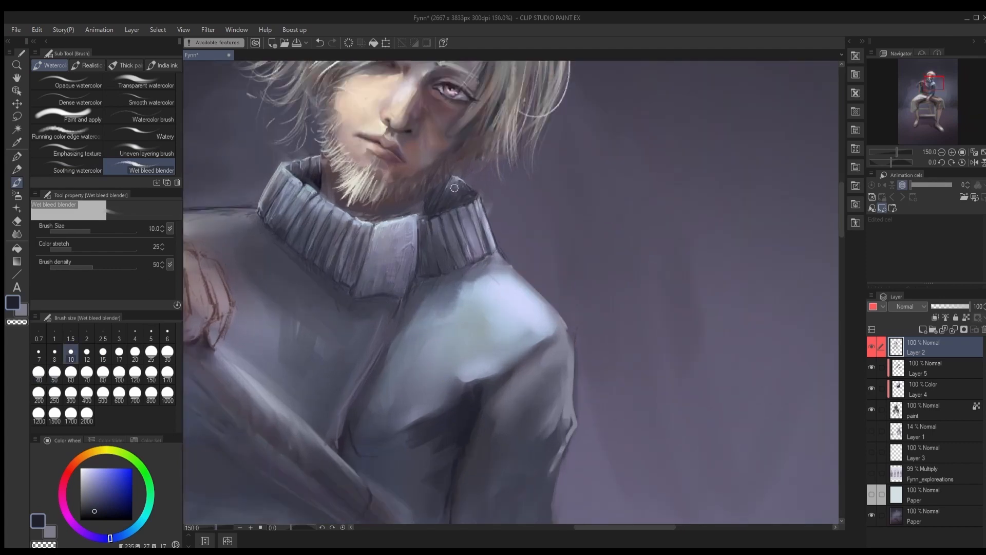
# Step: Smooth the inner edge of the bright shoulder highlight below the collar with an enlarged Wet bleed blender
pyautogui.press(']')
pyautogui.press(']')
pyautogui.moveTo(456, 296); pyautogui.dragTo(440, 307)
pyautogui.press('[')
pyautogui.press('[')
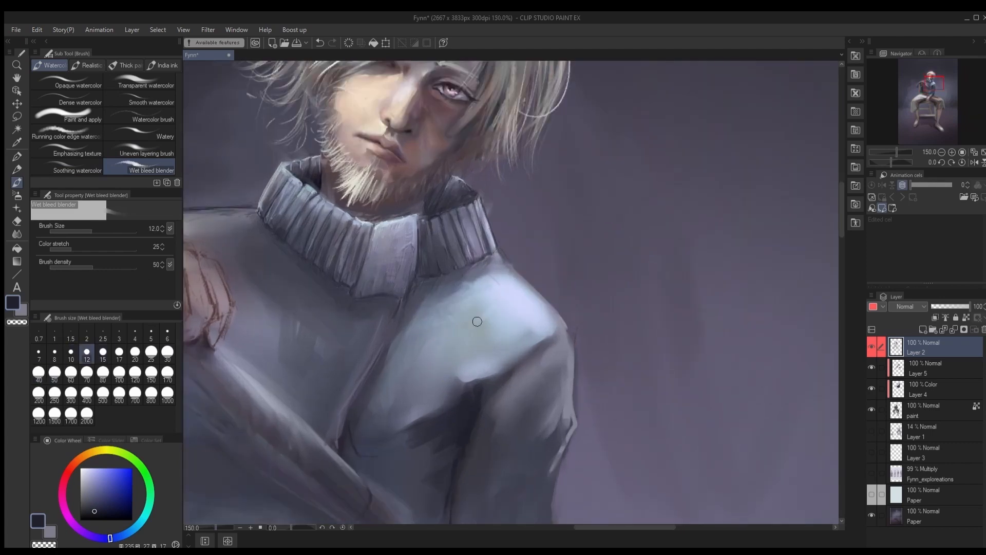
# Step: Blend the shadow border under the shoulder highlight with the Wet bleed blender at size 10 and save the painting
pyautogui.press('[')
pyautogui.press('[')
pyautogui.press(']')
pyautogui.press(']')
pyautogui.keyDown('alt'); pyautogui.click(517, 364); pyautogui.keyUp('alt')
pyautogui.moveTo(531, 366); pyautogui.dragTo(506, 387)
pyautogui.scroll(-5, 514, 400)
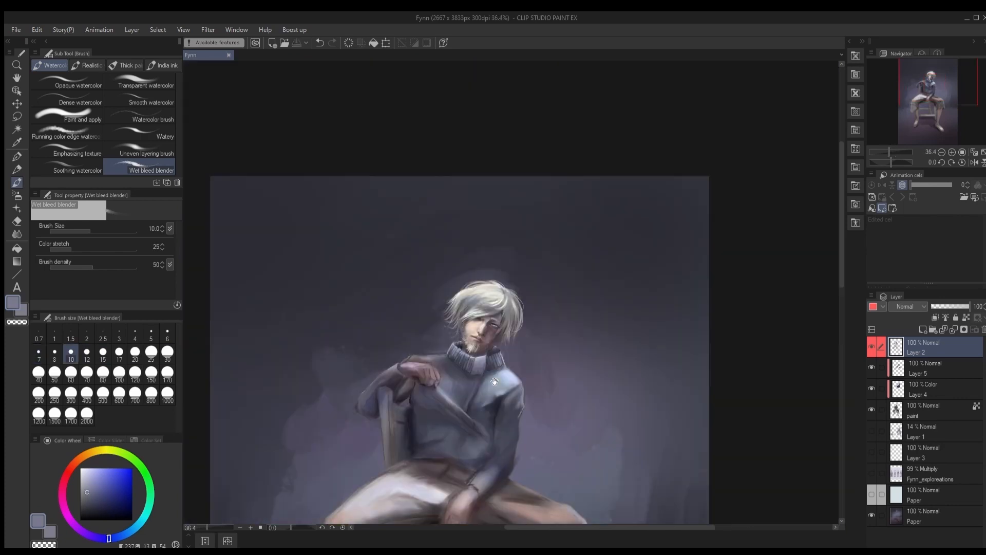
pyautogui.hotkey('ctrl', 's')
# Step: Brush pale periwinkle along the shoulder above the raised hand with the Tapered Watercolor and Flat watercolor brushes
pyautogui.scroll(4, 443, 333)
pyautogui.click(139, 133)
pyautogui.click(88, 65)
pyautogui.scroll(4, 367, 271)
pyautogui.moveTo(514, 441)
pyautogui.mouseDown()
pyautogui.moveTo(367, 312)
pyautogui.moveTo(353, 274)
pyautogui.mouseUp()
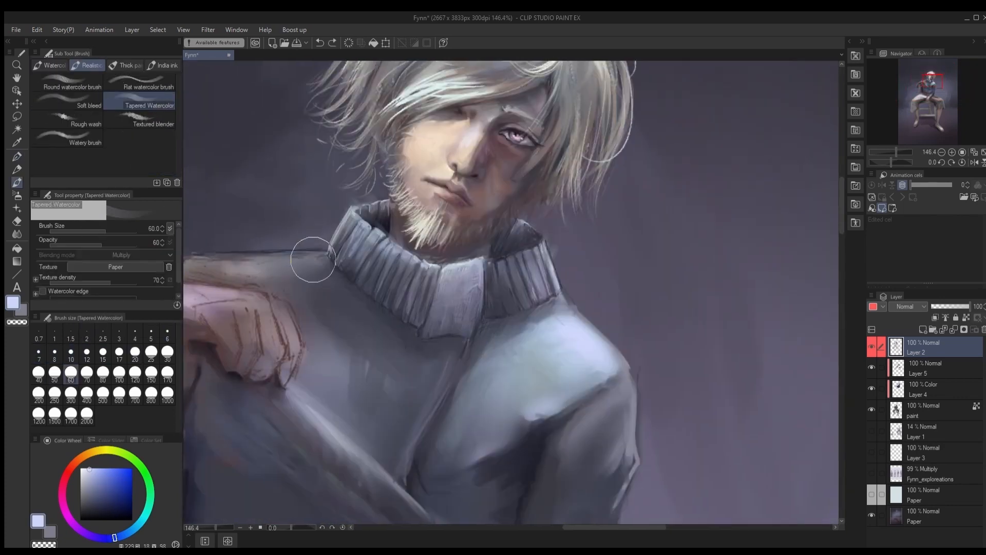
pyautogui.click(141, 82)
pyautogui.moveTo(195, 256); pyautogui.dragTo(327, 261)
pyautogui.click(139, 119)
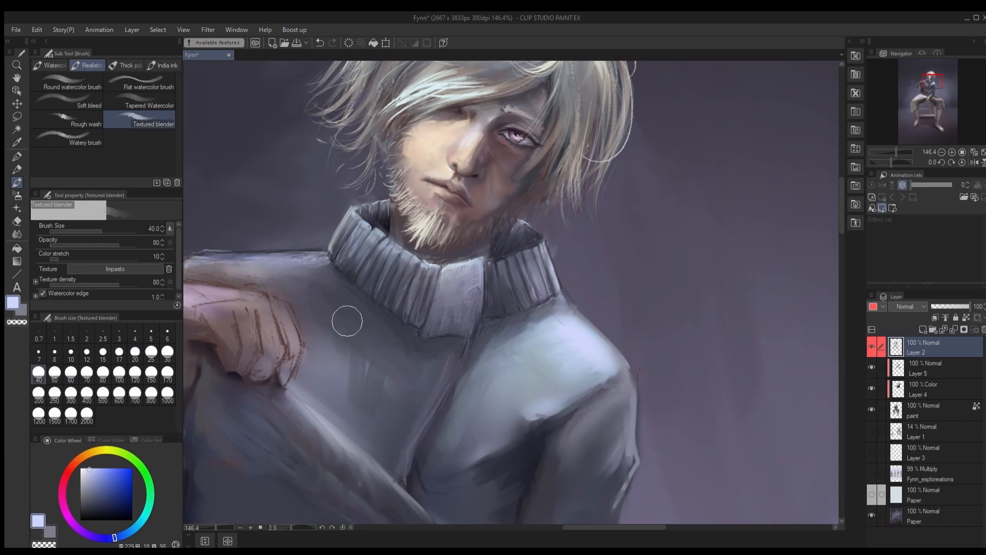
# Step: Paint a pale blue-violet light along the shoulder beside the collar with Rough wash at size 12
pyautogui.click(84, 119)
pyautogui.click(119, 353)
pyautogui.click(87, 353)
pyautogui.moveTo(308, 256); pyautogui.dragTo(392, 284)
pyautogui.moveTo(285, 283); pyautogui.dragTo(414, 297)
# Step: Blend the new shoulder light into the jacket with the Textured blender at sizes 15 to 12 and save
pyautogui.click(139, 120)
pyautogui.click(103, 353)
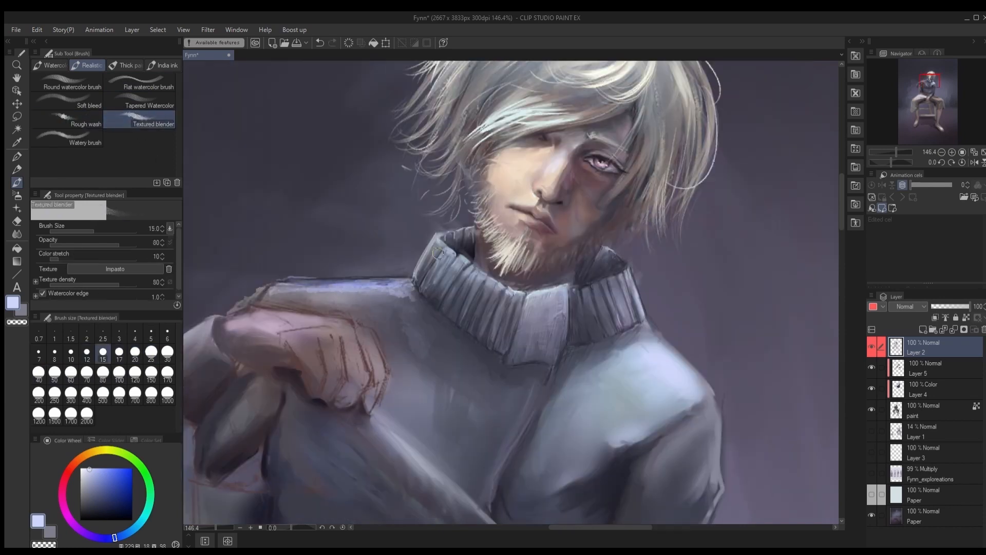
pyautogui.press('[')
pyautogui.press('[')
pyautogui.press('[')
pyautogui.press(']')
pyautogui.press(']')
pyautogui.scroll(-4, 471, 230)
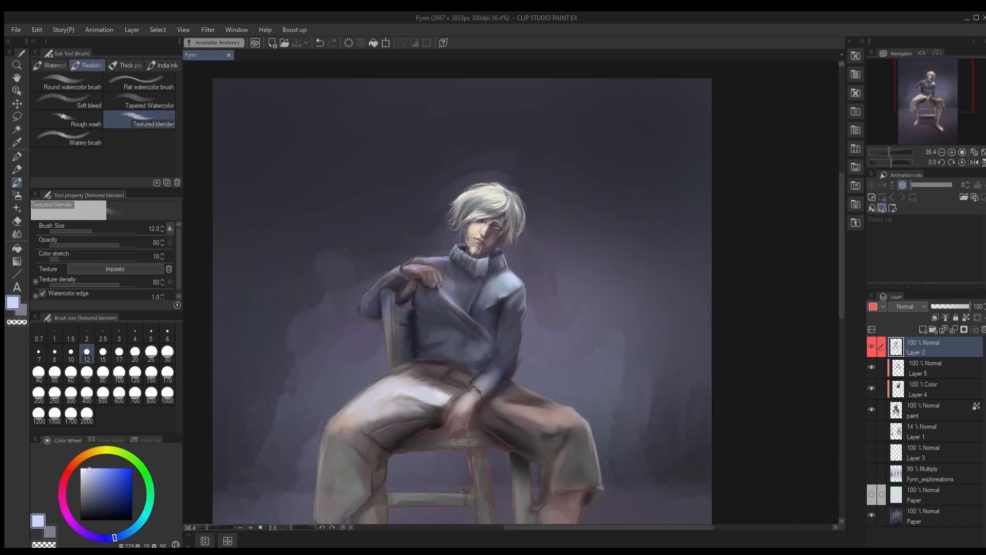
pyautogui.hotkey('ctrl', 's')
# Step: Tint the front flap of the collar pale periwinkle with the Round watercolor brush at size 8
pyautogui.scroll(4, 473, 244)
pyautogui.click(65, 87)
pyautogui.moveTo(529, 263); pyautogui.dragTo(511, 291)
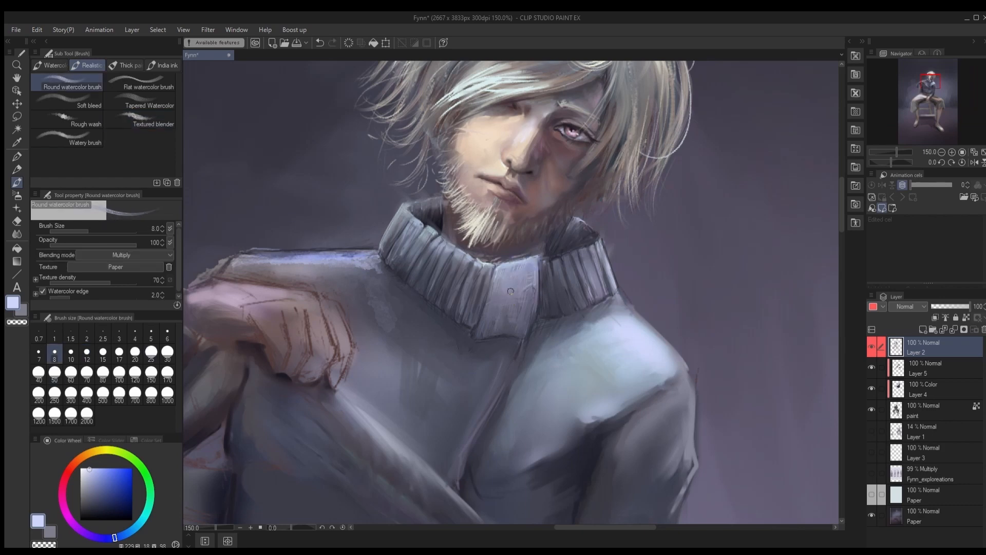
pyautogui.moveTo(558, 175); pyautogui.dragTo(519, 301)
# Step: Pick a saturated orange-red and warm the lips with an enlarged Round watercolor brush
pyautogui.keyDown('alt'); pyautogui.click(490, 256); pyautogui.keyUp('alt')
pyautogui.press(']')
pyautogui.press(']')
pyautogui.press(']')
pyautogui.click(121, 475)
pyautogui.moveTo(457, 314)
pyautogui.mouseDown()
pyautogui.moveTo(431, 335)
pyautogui.moveTo(446, 315)
pyautogui.mouseUp()
# Step: Add orange-red accents around the nostril and lips with Opaque watercolor at size 3 and save the painting
pyautogui.scroll(3, 451, 305)
pyautogui.press('[')
pyautogui.press('[')
pyautogui.press('[')
pyautogui.press('[')
pyautogui.press('[')
pyautogui.click(50, 66)
pyautogui.keyDown('alt'); pyautogui.click(431, 301); pyautogui.keyUp('alt')
pyautogui.press('[')
pyautogui.keyDown('alt'); pyautogui.click(443, 308); pyautogui.keyUp('alt')
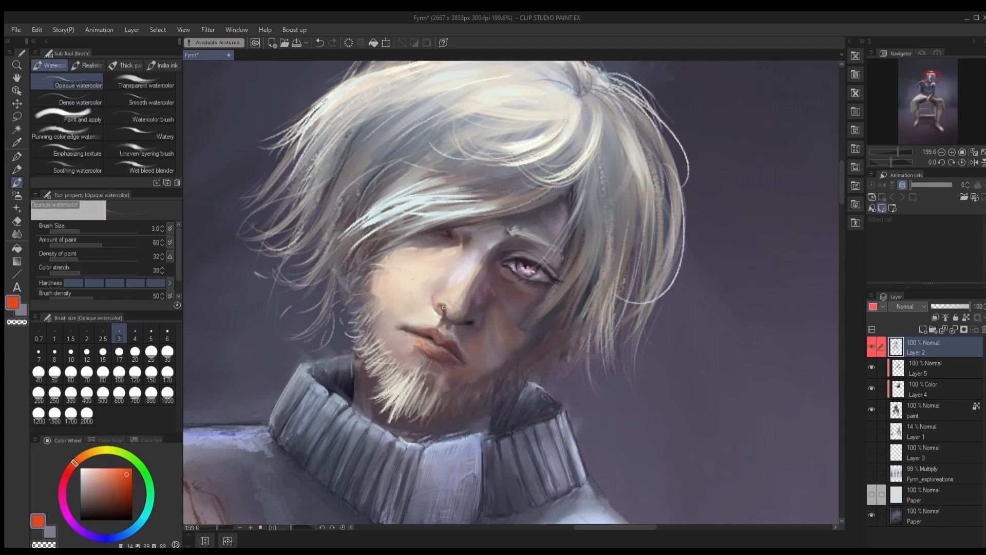
pyautogui.scroll(-3, 455, 324)
pyautogui.scroll(3, 522, 272)
pyautogui.hotkey('ctrl', 's')
# Step: Accent the area between the brow and the visible eye in dark red with the Smooth India ink brush at size 1.5
pyautogui.scroll(5, 522, 273)
pyautogui.click(163, 66)
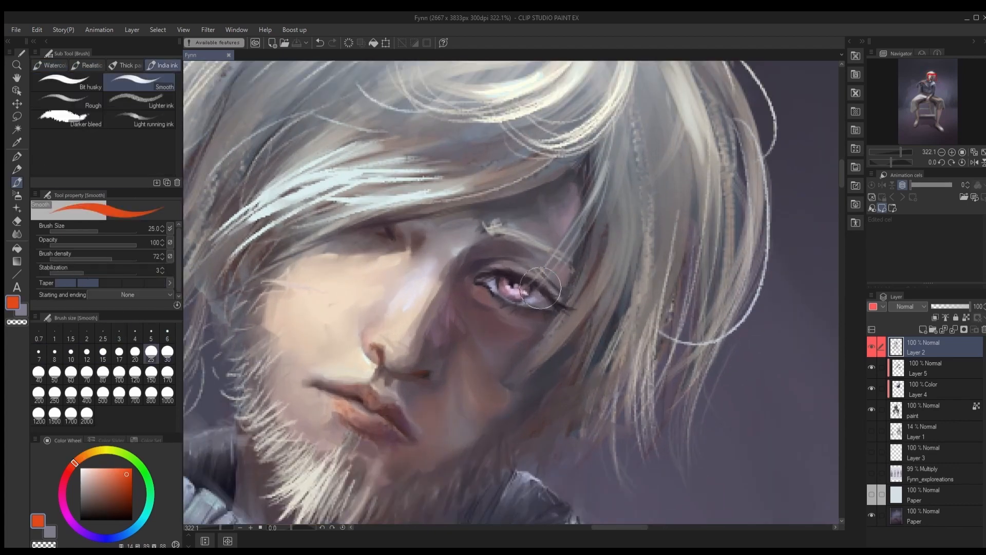
pyautogui.click(70, 334)
pyautogui.click(77, 528)
pyautogui.click(92, 498)
pyautogui.click(73, 465)
pyautogui.click(121, 493)
pyautogui.click(488, 254)
pyautogui.scroll(-3, 555, 302)
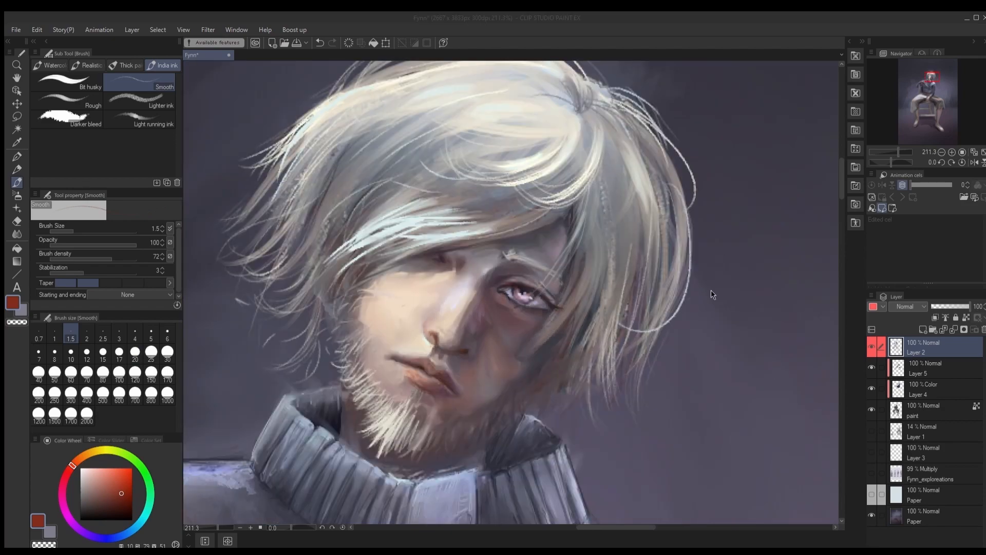
# Step: Touch up the inner corner of the visible eye with sampled muted tones using the Light running ink brush at size 1
pyautogui.scroll(4, 502, 319)
pyautogui.keyDown('alt'); pyautogui.click(480, 293); pyautogui.keyUp('alt')
pyautogui.click(141, 520)
pyautogui.click(92, 490)
pyautogui.click(139, 120)
pyautogui.click(54, 334)
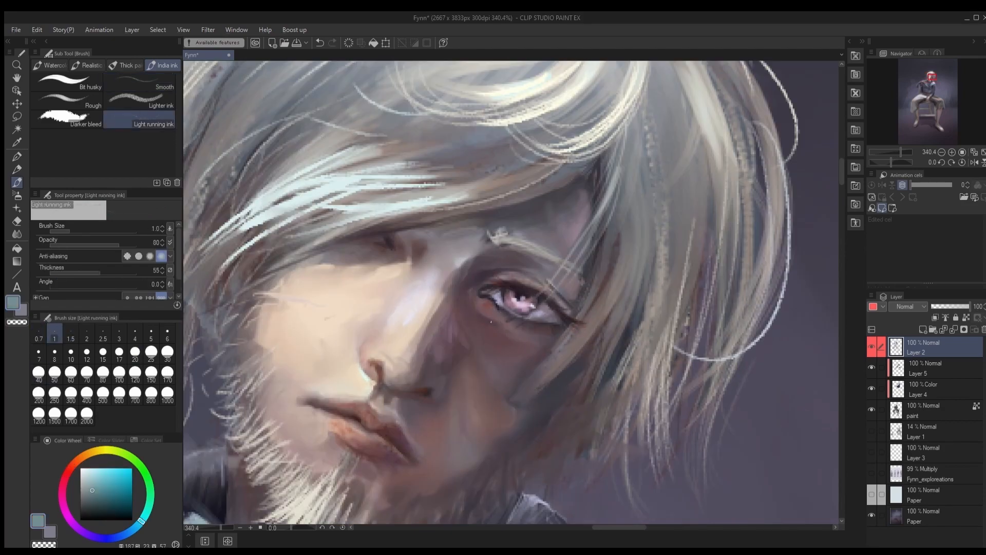
pyautogui.keyDown('alt'); pyautogui.click(482, 291); pyautogui.keyUp('alt')
pyautogui.moveTo(475, 284); pyautogui.dragTo(483, 280)
# Step: Sample a muted brown, retouch the skin around the visible eye with Light running ink at size 3, and save
pyautogui.keyDown('alt'); pyautogui.click(481, 263); pyautogui.keyUp('alt')
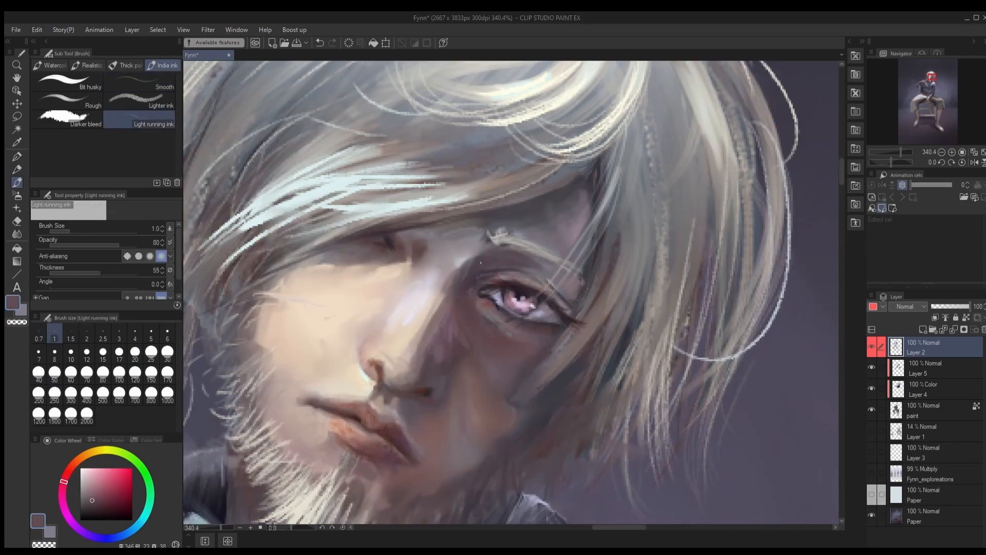
pyautogui.click(119, 333)
pyautogui.scroll(-3, 478, 338)
pyautogui.scroll(2, 485, 340)
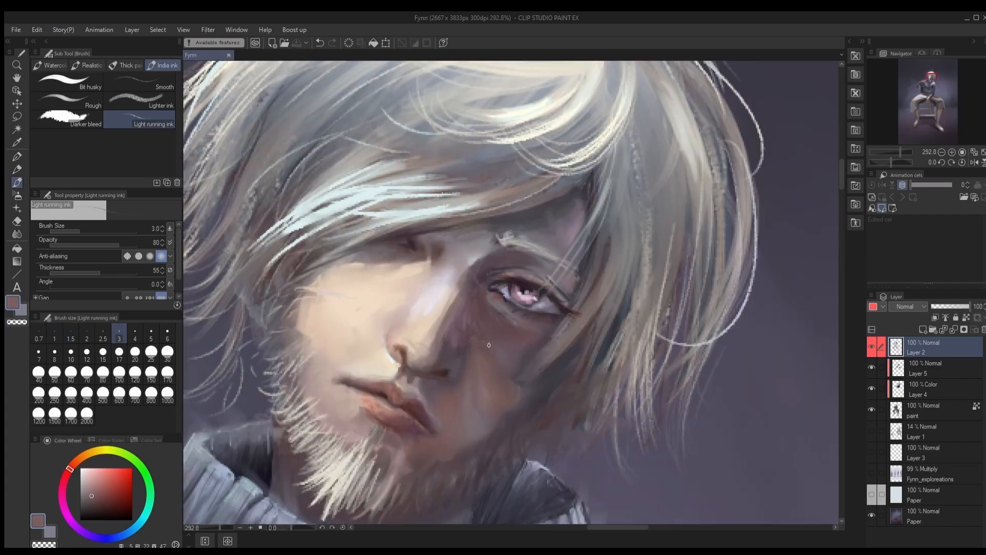
# Step: Lighten the lower lip in a sampled near-white with Dry Gouache at size 7, blending it with a sampled dusty pink-brown
pyautogui.click(87, 65)
pyautogui.scroll(-2, 527, 323)
pyautogui.moveTo(528, 321); pyautogui.dragTo(474, 329)
pyautogui.scroll(3, 413, 370)
pyautogui.keyDown('alt'); pyautogui.click(426, 277); pyautogui.keyUp('alt')
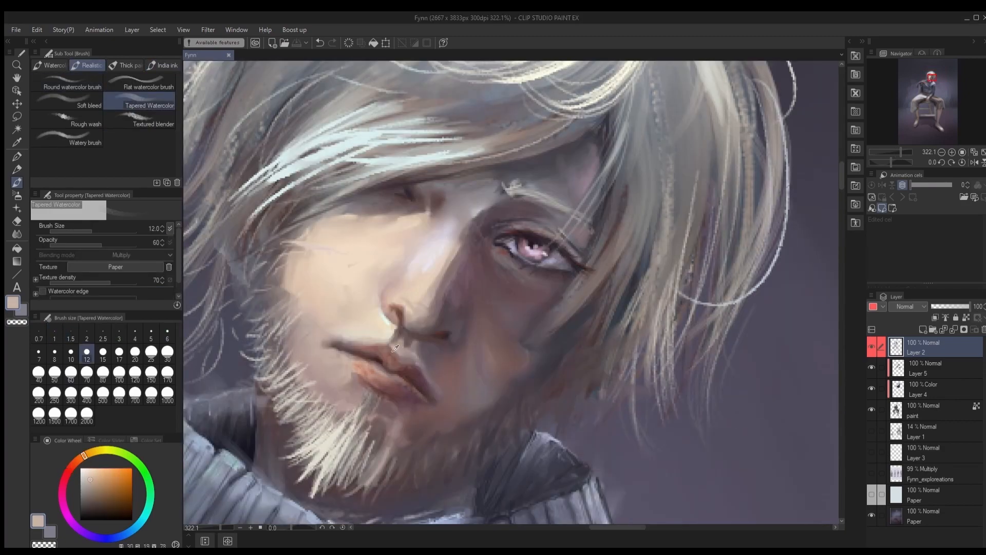
pyautogui.click(125, 65)
pyautogui.keyDown('alt'); pyautogui.click(429, 259); pyautogui.keyUp('alt')
pyautogui.press('[')
pyautogui.press('[')
pyautogui.press('[')
pyautogui.press('[')
pyautogui.press('[')
pyautogui.press(']')
pyautogui.press(']')
pyautogui.press(']')
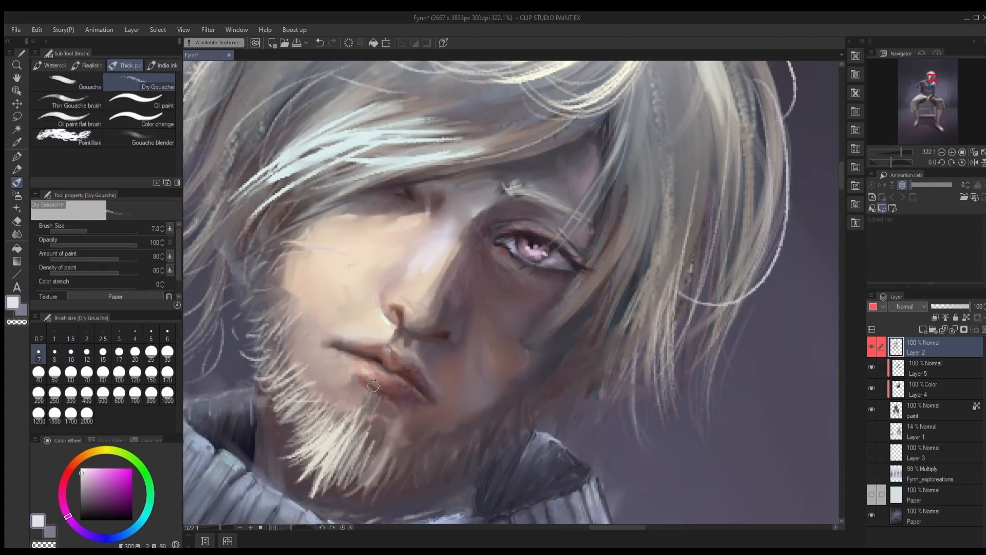
pyautogui.keyDown('alt'); pyautogui.click(367, 372); pyautogui.keyUp('alt')
pyautogui.scroll(-5, 448, 362)
pyautogui.scroll(4, 462, 366)
# Step: Shade the shadowed cheek beside the hair with the Thin Gouache brush, soften it with Gouache blender and save
pyautogui.click(71, 138)
pyautogui.scroll(2, 465, 336)
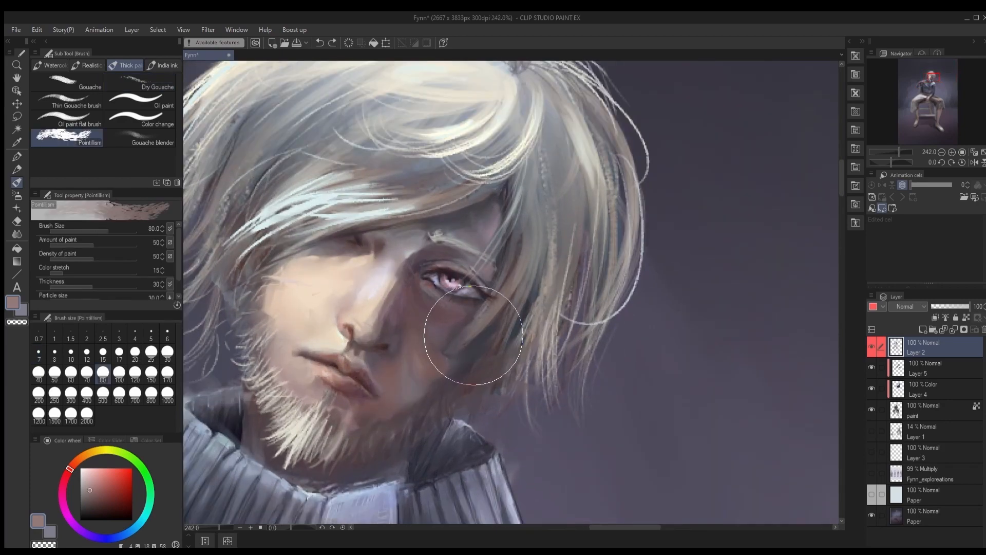
pyautogui.click(71, 102)
pyautogui.keyDown('alt'); pyautogui.click(468, 346); pyautogui.keyUp('alt')
pyautogui.moveTo(469, 346); pyautogui.dragTo(435, 402)
pyautogui.click(139, 137)
pyautogui.scroll(-3, 485, 415)
pyautogui.scroll(3, 429, 321)
# Step: Soften the inner end of the brow in sampled violet-grey with the Oil paint and Bit husky brushes at size 3
pyautogui.click(140, 101)
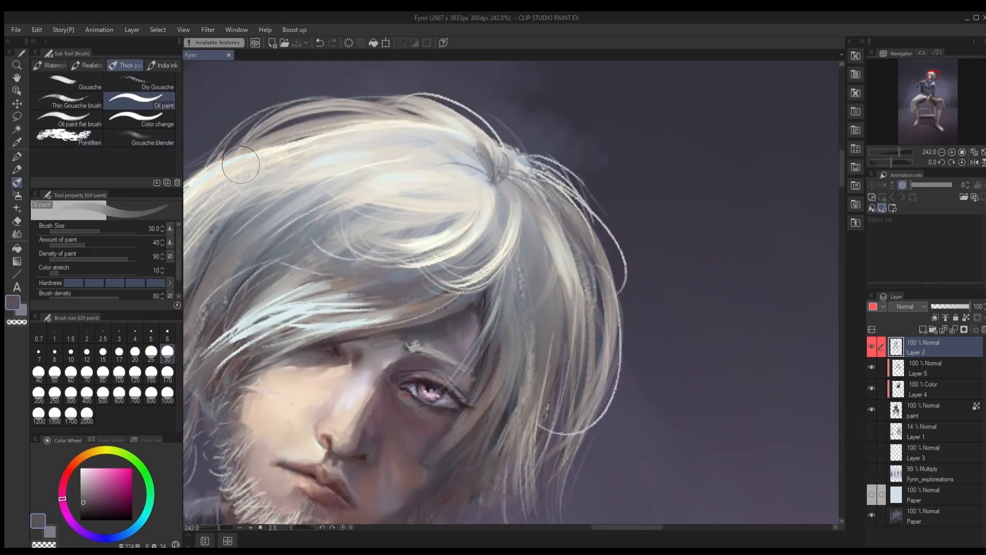
pyautogui.click(151, 334)
pyautogui.click(70, 334)
pyautogui.scroll(1, 416, 336)
pyautogui.keyDown('alt'); pyautogui.click(411, 338); pyautogui.keyUp('alt')
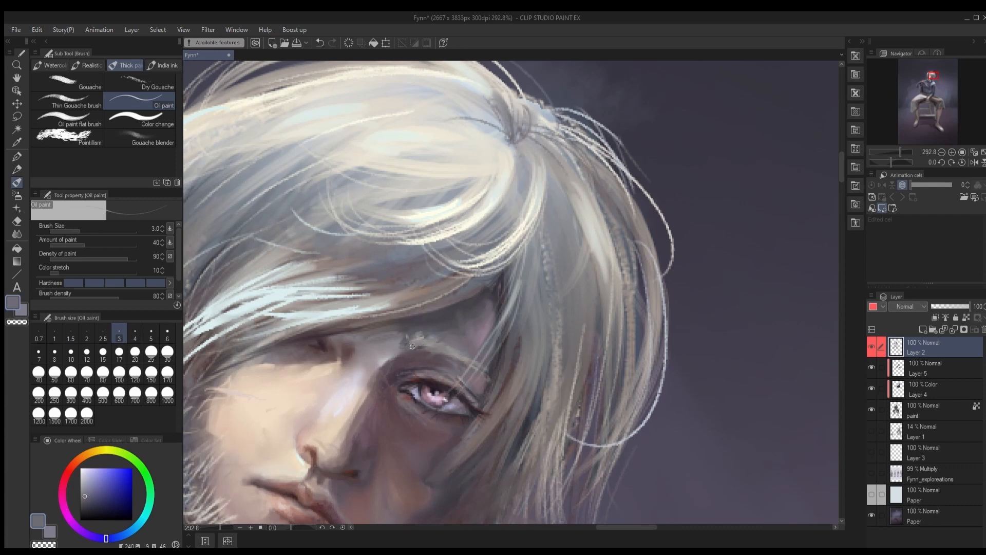
pyautogui.click(155, 66)
pyautogui.click(68, 82)
pyautogui.keyDown('alt'); pyautogui.click(415, 337); pyautogui.keyUp('alt')
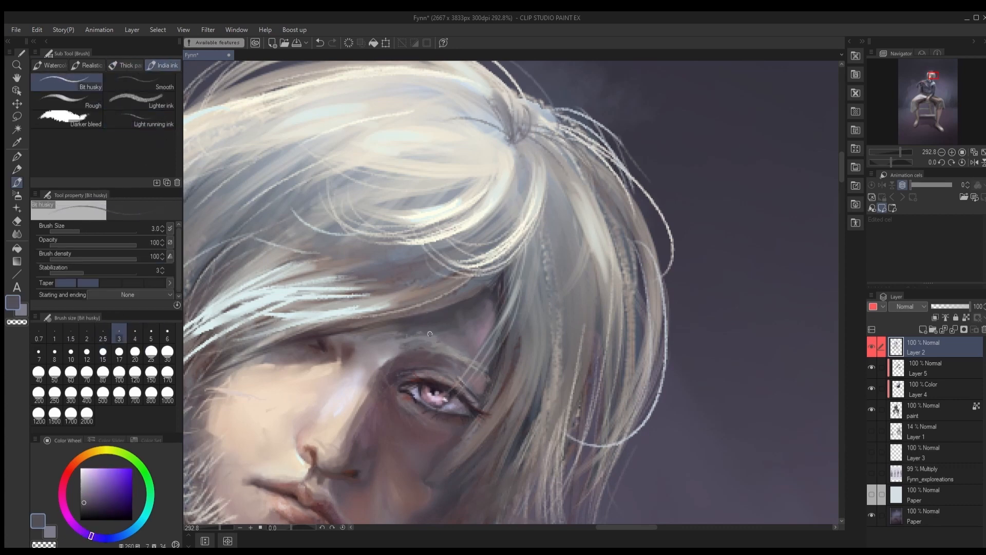
# Step: Draw fine pale cream hairs along the brow with the Turnip pen at size 1
pyautogui.click(17, 156)
pyautogui.press('[')
pyautogui.press('[')
pyautogui.keyDown('alt'); pyautogui.click(416, 340); pyautogui.keyUp('alt')
pyautogui.keyDown('alt'); pyautogui.click(448, 339); pyautogui.keyUp('alt')
pyautogui.moveTo(428, 344); pyautogui.dragTo(462, 357)
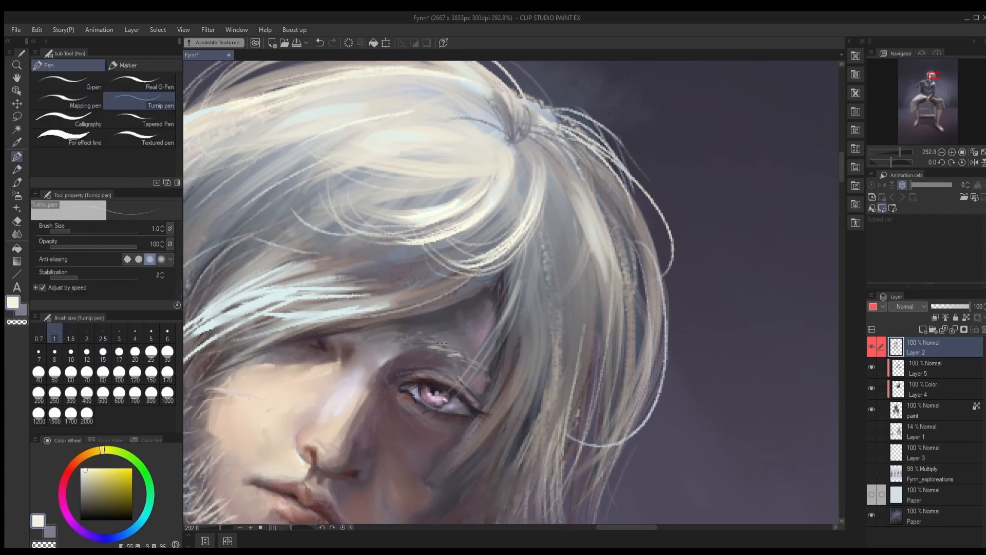
pyautogui.keyDown('alt'); pyautogui.click(451, 349); pyautogui.keyUp('alt')
pyautogui.scroll(-10, 501, 339)
pyautogui.scroll(8, 514, 344)
# Step: Soften the forehead between the brow and the fringe in sampled grey-mauve with the Lighter ink brush and save
pyautogui.press(']')
pyautogui.press(']')
pyautogui.press(']')
pyautogui.keyDown('alt'); pyautogui.click(429, 329); pyautogui.keyUp('alt')
pyautogui.press('b')
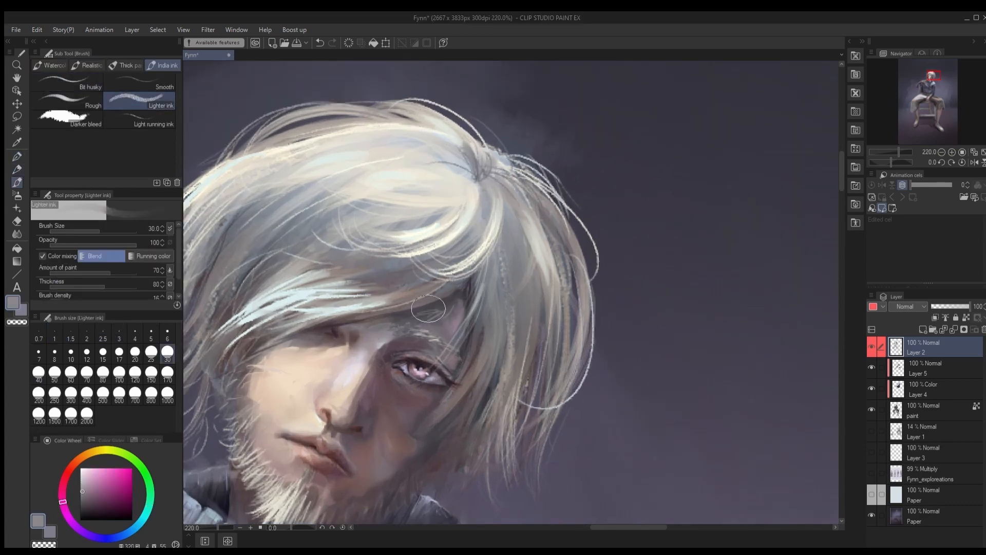
pyautogui.scroll(-5, 432, 316)
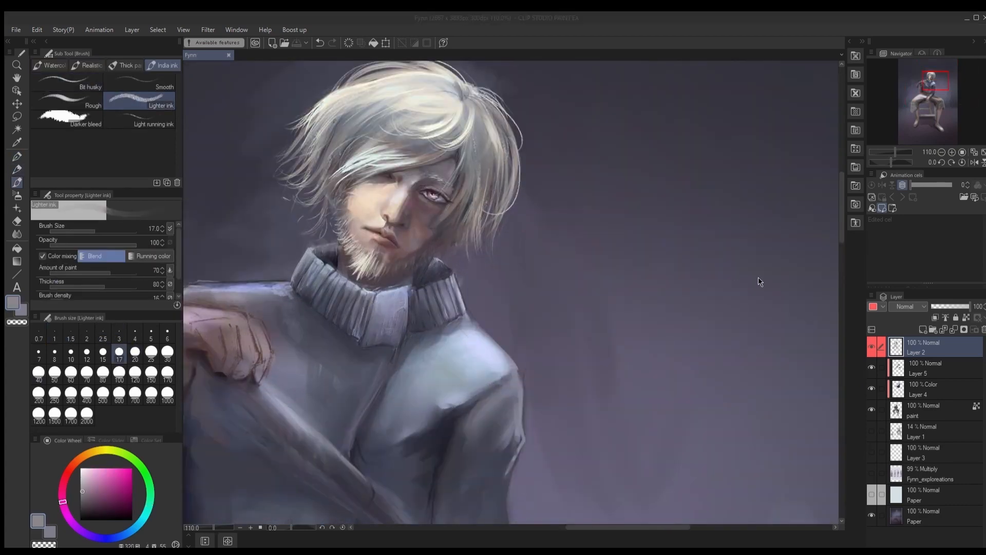
# Step: Darken the collar's front flap with a blue-grey sampled from the sweater using Lighter ink at size 17
pyautogui.scroll(3, 359, 298)
pyautogui.keyDown('alt'); pyautogui.click(384, 345); pyautogui.keyUp('alt')
pyautogui.moveTo(394, 312)
pyautogui.mouseDown()
pyautogui.moveTo(396, 341)
pyautogui.moveTo(405, 341)
pyautogui.moveTo(384, 331)
pyautogui.moveTo(376, 348)
pyautogui.mouseUp()
pyautogui.keyDown('alt'); pyautogui.click(409, 328); pyautogui.keyUp('alt')
# Step: Sample a dark navy and shade the sweater below the collar with Lighter ink enlarged to size 80
pyautogui.keyDown('alt'); pyautogui.click(367, 361); pyautogui.keyUp('alt')
pyautogui.press(']')
pyautogui.press(']')
pyautogui.press(']')
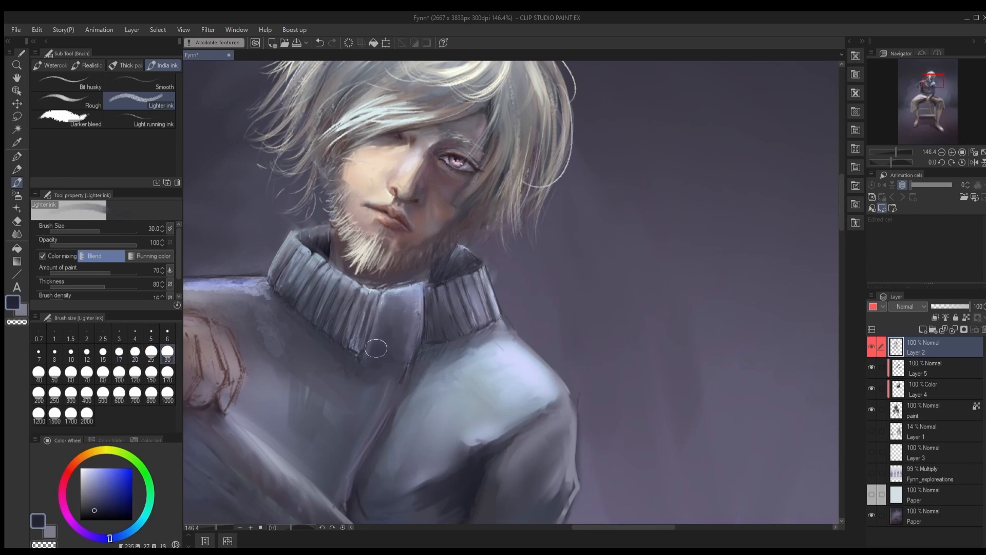
pyautogui.press(']')
pyautogui.press(']')
pyautogui.moveTo(272, 326); pyautogui.dragTo(322, 401)
pyautogui.press(']')
pyautogui.press(']')
pyautogui.press(']')
pyautogui.moveTo(262, 344); pyautogui.dragTo(308, 403)
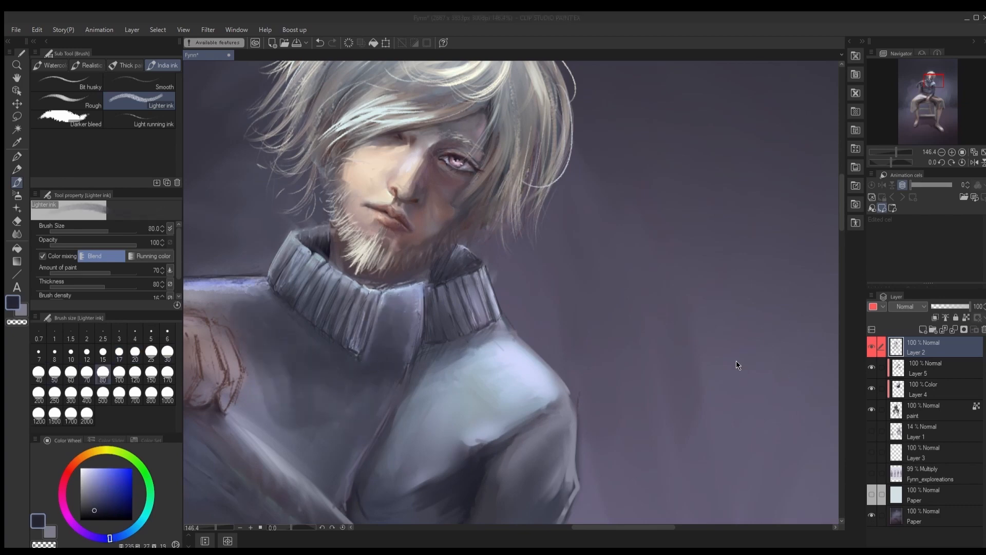
pyautogui.moveTo(352, 357); pyautogui.dragTo(448, 353)
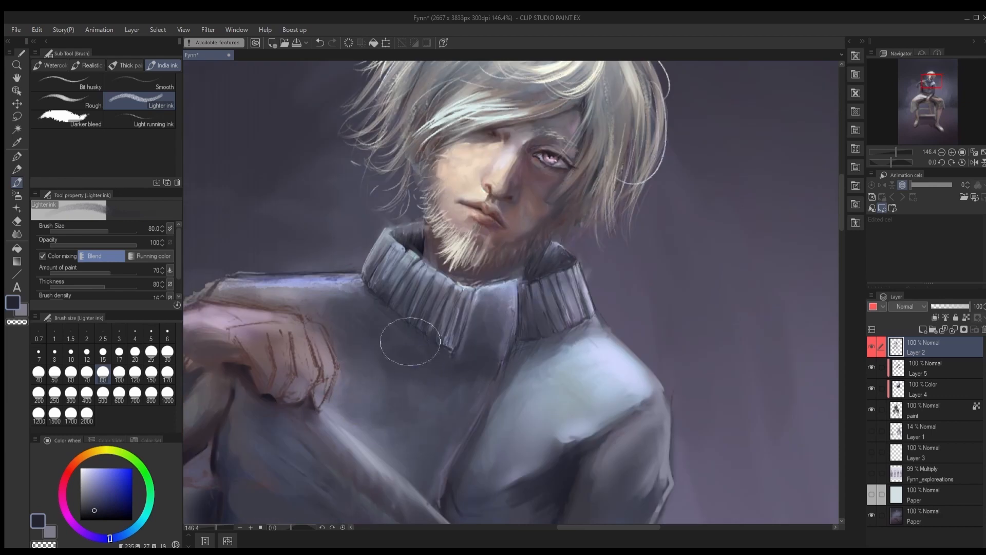
pyautogui.click(140, 119)
pyautogui.click(68, 119)
pyautogui.keyDown('alt'); pyautogui.click(372, 303); pyautogui.keyUp('alt')
pyautogui.moveTo(381, 332)
pyautogui.mouseDown()
pyautogui.moveTo(369, 306)
pyautogui.moveTo(393, 452)
pyautogui.mouseUp()
pyautogui.hotkey('ctrl', 'z')
pyautogui.press(']')
pyautogui.hotkey('ctrl', 'z')
# Step: Add a textured dark navy shadow on the sweater below the collar with the Pointillism brush at size 80
pyautogui.click(125, 65)
pyautogui.click(139, 119)
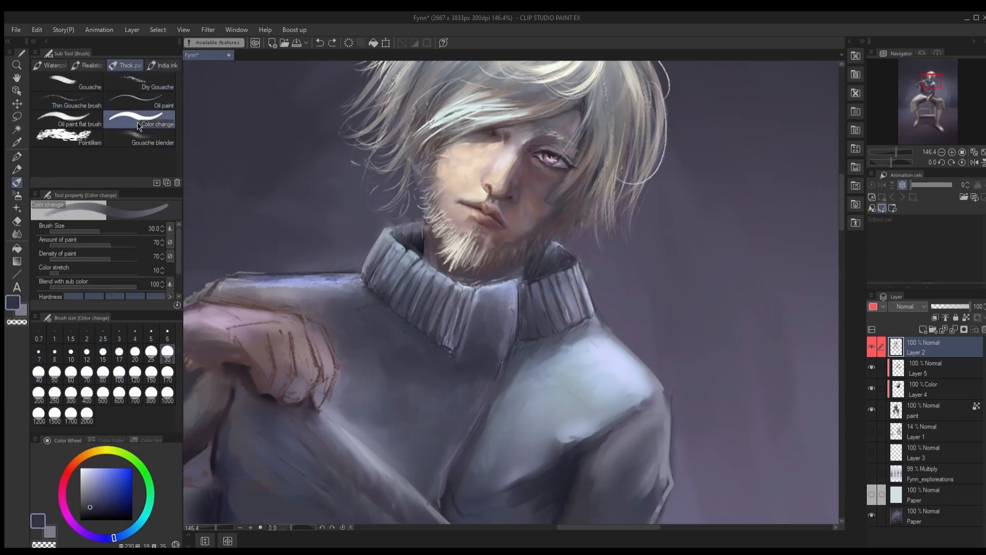
pyautogui.keyDown('alt'); pyautogui.click(372, 319); pyautogui.keyUp('alt')
pyautogui.moveTo(370, 328); pyautogui.dragTo(380, 330)
pyautogui.click(68, 138)
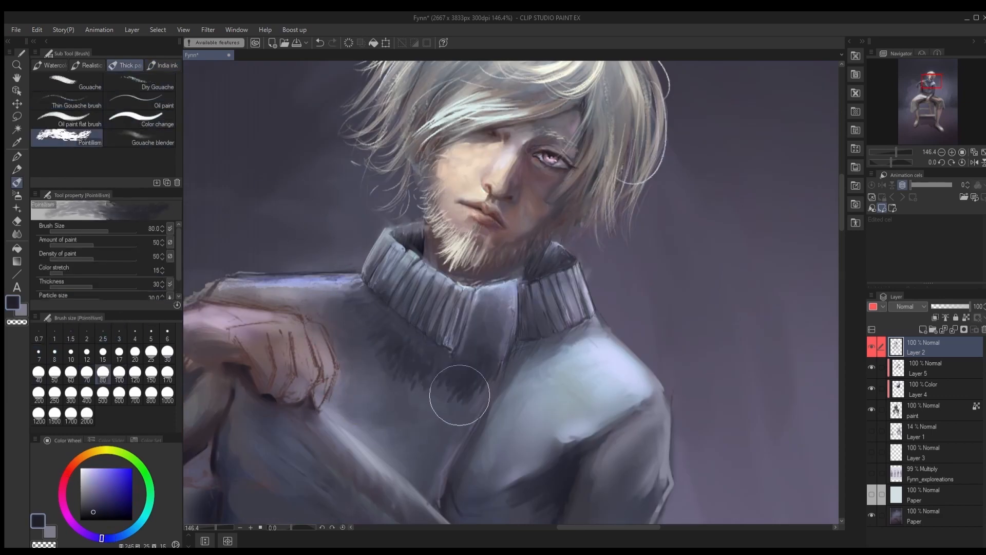
# Step: Smooth the textured shadow below the collar into the sweater with the Gouache blender
pyautogui.click(139, 137)
pyautogui.keyDown('alt'); pyautogui.click(459, 384); pyautogui.keyUp('alt')
pyautogui.press('[')
pyautogui.press('[')
pyautogui.press('[')
pyautogui.press('[')
pyautogui.press('[')
pyautogui.press(']')
# Step: Paint a pale yellow highlight sampled from the beard along the shoulder's upper edge with Color change at size 12
pyautogui.click(139, 120)
pyautogui.press('[')
pyautogui.press('[')
pyautogui.press('[')
pyautogui.keyDown('alt'); pyautogui.click(303, 281); pyautogui.keyUp('alt')
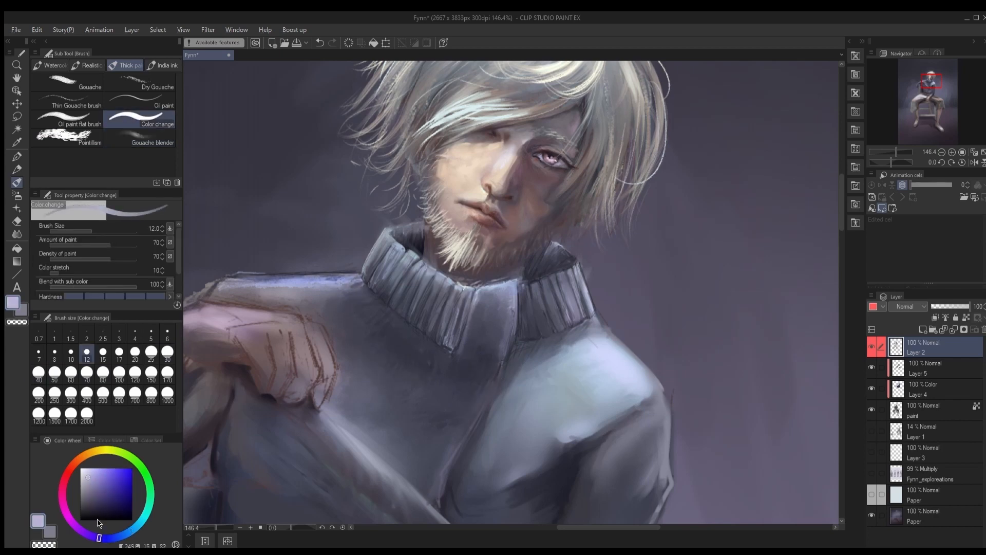
pyautogui.keyDown('alt'); pyautogui.click(459, 255); pyautogui.keyUp('alt')
pyautogui.hotkey('ctrl', 'z')
pyautogui.moveTo(227, 277); pyautogui.dragTo(352, 275)
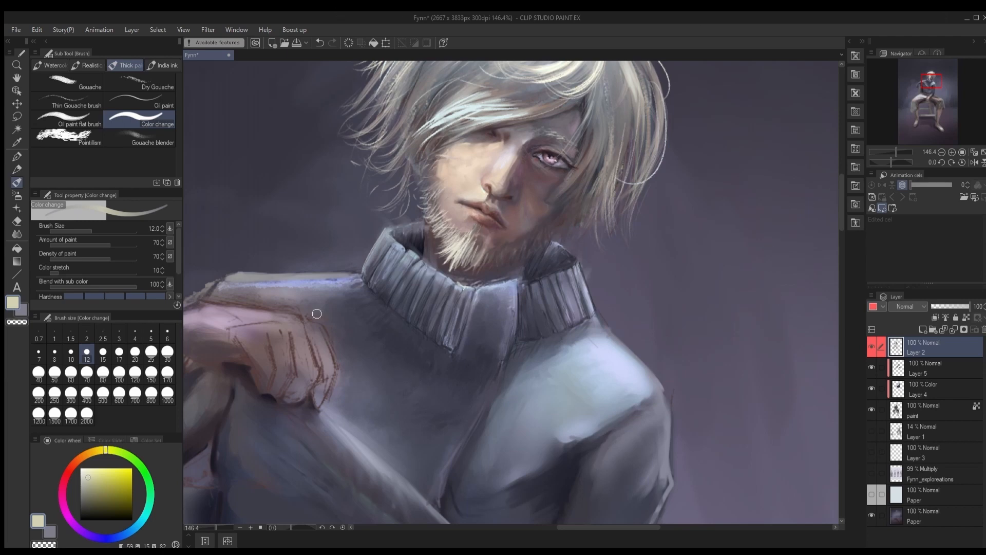
pyautogui.scroll(2, 316, 314)
pyautogui.keyDown('alt'); pyautogui.click(384, 275); pyautogui.keyUp('alt')
pyautogui.press('[')
pyautogui.press('[')
pyautogui.press('[')
pyautogui.press('[')
pyautogui.press(']')
pyautogui.press(']')
pyautogui.press(']')
pyautogui.press(']')
pyautogui.press(']')
pyautogui.press(']')
pyautogui.press(']')
pyautogui.press(']')
pyautogui.press(']')
pyautogui.hotkey('ctrl', 'z')
# Step: Glaze sampled pale periwinkle over the shoulder beside the collar with the Tapered Watercolor brush at size 25
pyautogui.moveTo(332, 303)
pyautogui.mouseDown()
pyautogui.moveTo(390, 301)
pyautogui.moveTo(398, 327)
pyautogui.moveTo(436, 359)
pyautogui.mouseUp()
pyautogui.click(87, 65)
pyautogui.click(67, 138)
pyautogui.keyDown('alt'); pyautogui.click(359, 288); pyautogui.keyUp('alt')
pyautogui.click(139, 101)
pyautogui.press(']')
pyautogui.press(']')
pyautogui.press(']')
pyautogui.press(']')
pyautogui.press(']')
pyautogui.press('[')
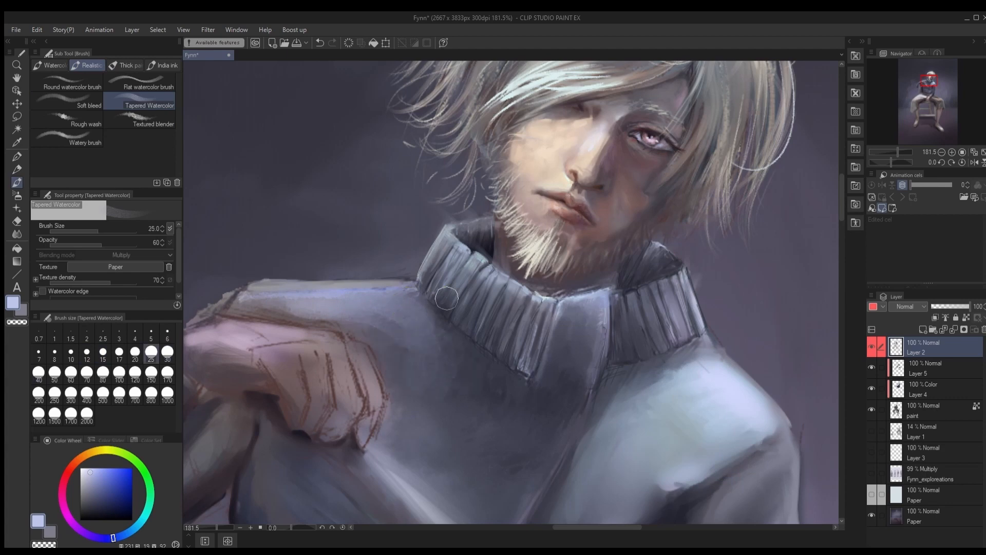
# Step: Brush loose pale periwinkle strokes onto the chest below the collar with the Flat watercolor brush at size 25
pyautogui.click(140, 83)
pyautogui.moveTo(431, 407); pyautogui.dragTo(443, 465)
pyautogui.moveTo(513, 370); pyautogui.dragTo(411, 335)
pyautogui.moveTo(457, 389); pyautogui.dragTo(437, 412)
# Step: Sample a dark slate blue and deepen the collar's ribs with the Flat watercolor brush at size 25
pyautogui.keyDown('alt'); pyautogui.click(422, 328); pyautogui.keyUp('alt')
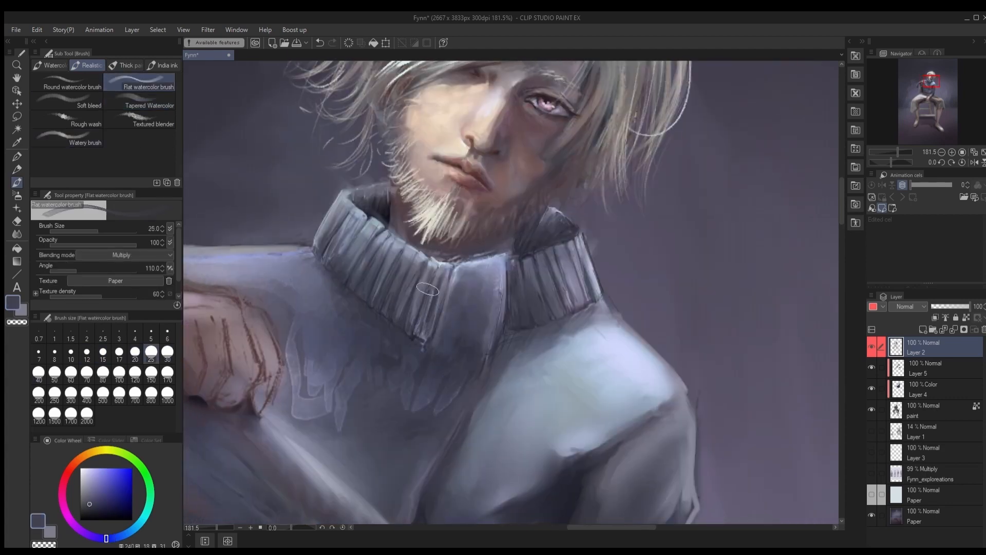
pyautogui.moveTo(428, 289); pyautogui.dragTo(415, 337)
pyautogui.moveTo(408, 329)
pyautogui.mouseDown()
pyautogui.moveTo(329, 249)
pyautogui.moveTo(362, 308)
pyautogui.mouseUp()
# Step: Blend the darkened collar ribs with the Gouache blender, starting at size 10, and save the painting
pyautogui.click(125, 66)
pyautogui.click(139, 138)
pyautogui.press('[')
pyautogui.press('[')
pyautogui.press('[')
pyautogui.press('[')
pyautogui.press('[')
pyautogui.press('[')
pyautogui.press('[')
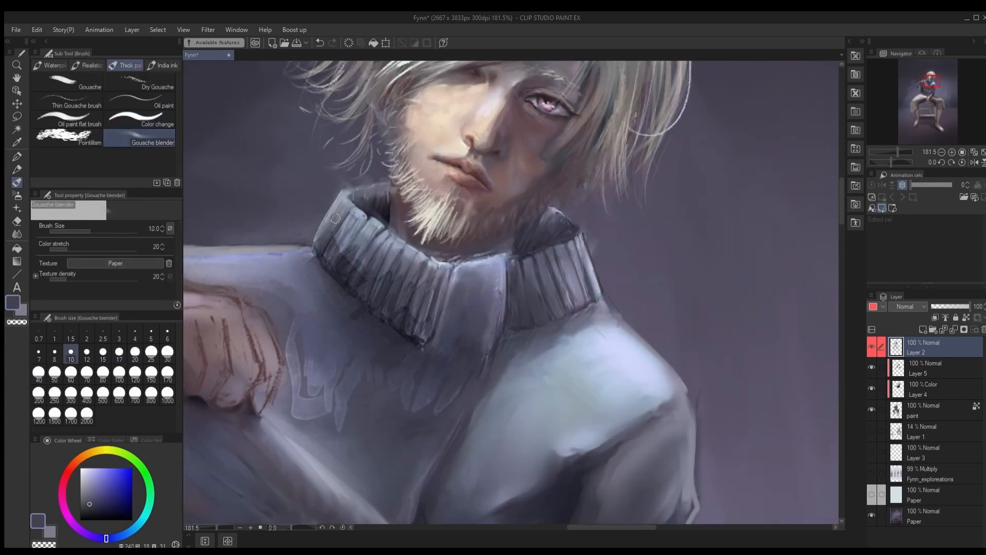
pyautogui.moveTo(335, 221); pyautogui.dragTo(332, 251)
pyautogui.press(']')
pyautogui.press(']')
pyautogui.scroll(-9, 363, 322)
pyautogui.hotkey('ctrl', 's')
# Step: Soften the darkened ribs along the front of the collar with the Blend tool at a reduced brush size
pyautogui.scroll(7, 401, 331)
pyautogui.click(162, 65)
pyautogui.click(17, 234)
pyautogui.click(66, 82)
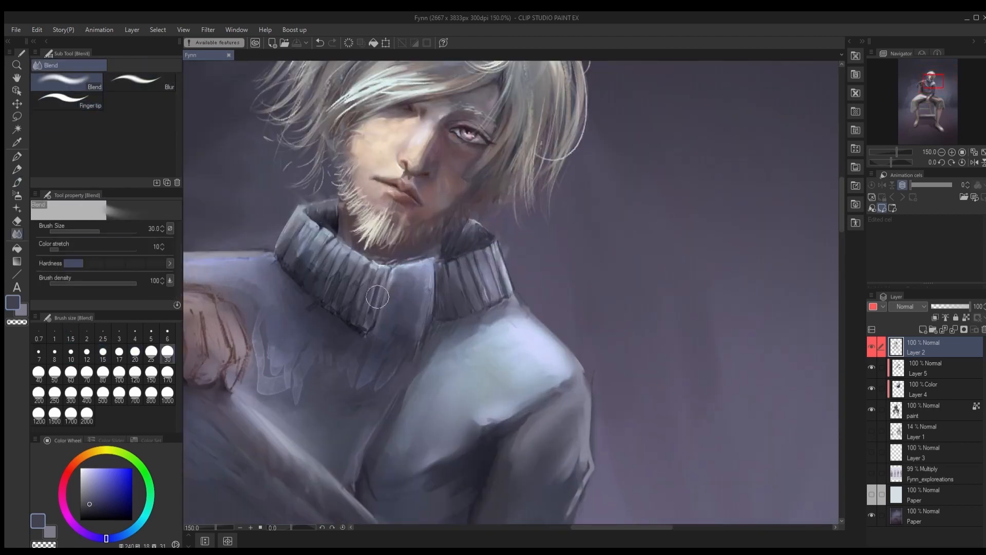
pyautogui.press('[')
pyautogui.press('[')
pyautogui.press('[')
pyautogui.press('[')
pyautogui.press('[')
pyautogui.press('[')
pyautogui.moveTo(356, 283)
pyautogui.mouseDown()
pyautogui.moveTo(324, 290)
pyautogui.moveTo(302, 264)
pyautogui.mouseUp()
# Step: Smooth the loose periwinkle strokes on the chest below the collar with the Blend tool at size 15
pyautogui.scroll(-7, 321, 274)
pyautogui.scroll(6, 299, 302)
pyautogui.press(']')
pyautogui.press(']')
pyautogui.press(']')
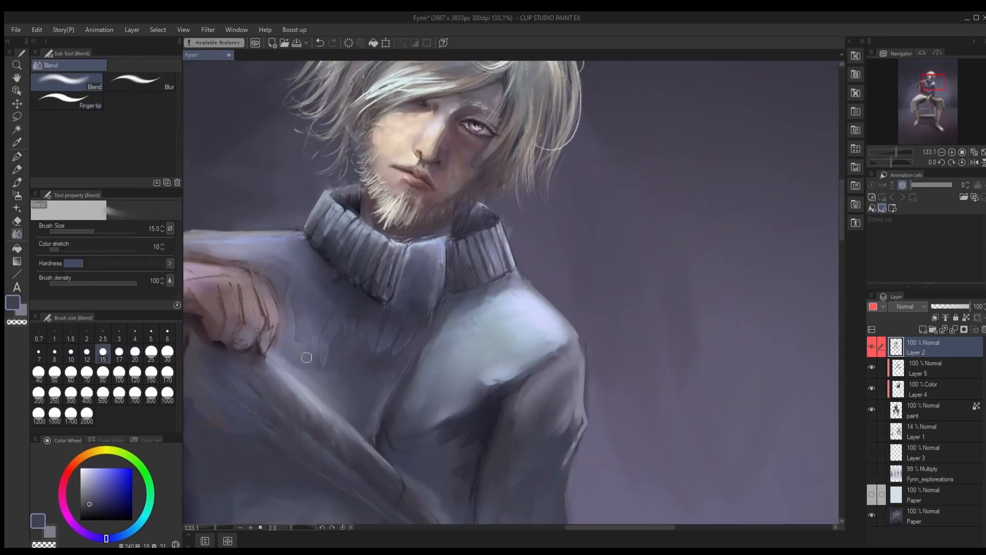
pyautogui.scroll(-6, 362, 348)
pyautogui.scroll(7, 695, 326)
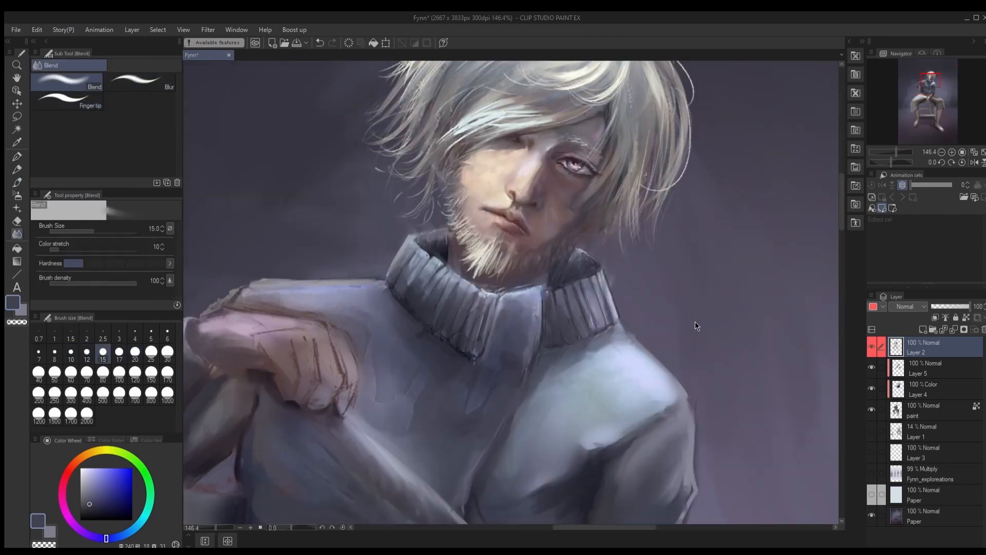
# Step: Draw a pale pink rim light along the shoulder's upper edge with the Mechanical pencil at size 3 and save the painting
pyautogui.click(16, 166)
pyautogui.scroll(1, 326, 246)
pyautogui.click(70, 469)
pyautogui.click(86, 468)
pyautogui.press('[')
pyautogui.press('[')
pyautogui.press('[')
pyautogui.press('[')
pyautogui.press('[')
pyautogui.press('[')
pyautogui.moveTo(246, 283); pyautogui.dragTo(345, 276)
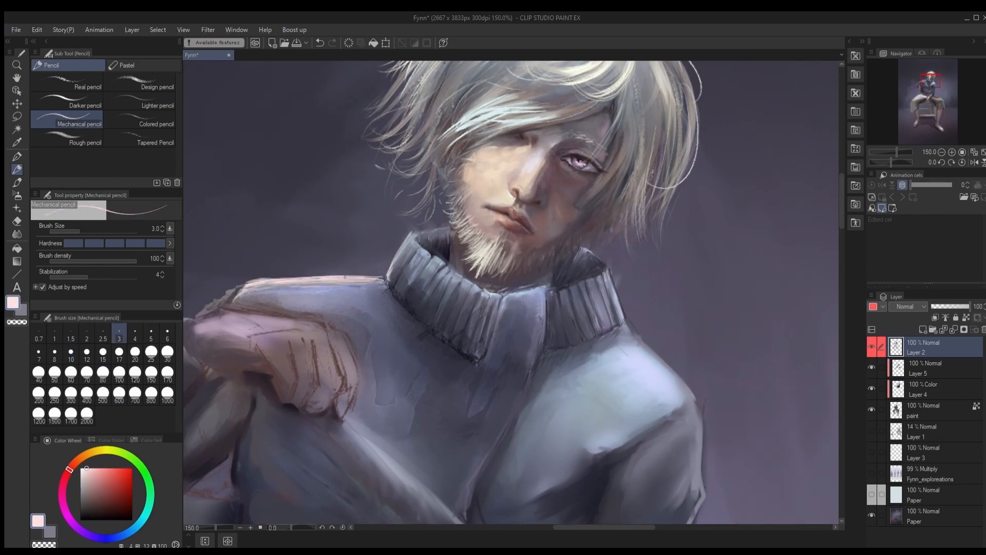
pyautogui.scroll(-6, 344, 276)
pyautogui.scroll(6, 276, 310)
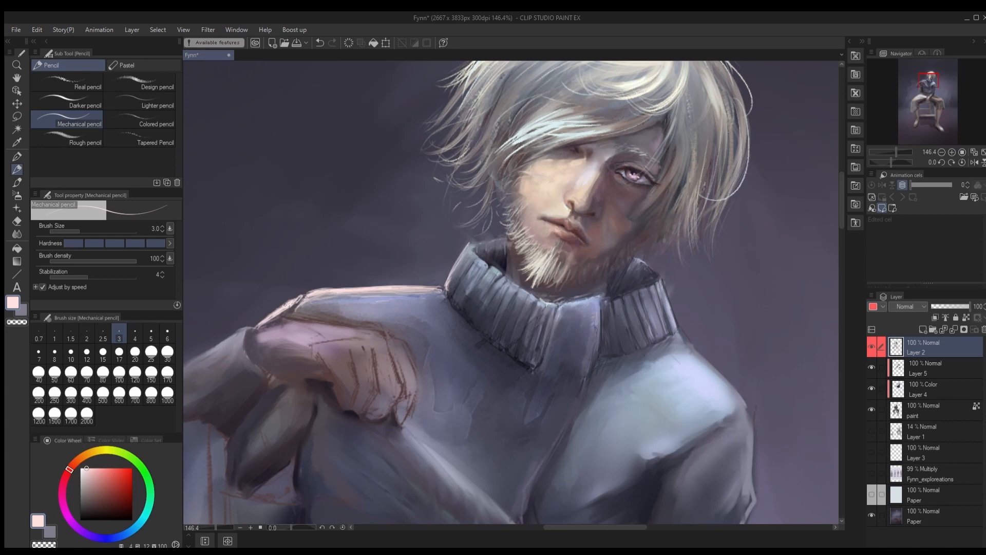
pyautogui.scroll(-7, 285, 305)
pyautogui.scroll(6, 421, 272)
pyautogui.hotkey('ctrl', 's')
# Step: Brush pale pink light over the sleeve of the arm resting on the chair with the Flat watercolor brush at size 25
pyautogui.moveTo(437, 260)
pyautogui.mouseDown()
pyautogui.moveTo(399, 284)
pyautogui.moveTo(339, 341)
pyautogui.moveTo(352, 348)
pyautogui.moveTo(426, 274)
pyautogui.moveTo(379, 326)
pyautogui.mouseUp()
pyautogui.click(17, 182)
pyautogui.click(98, 114)
pyautogui.click(88, 65)
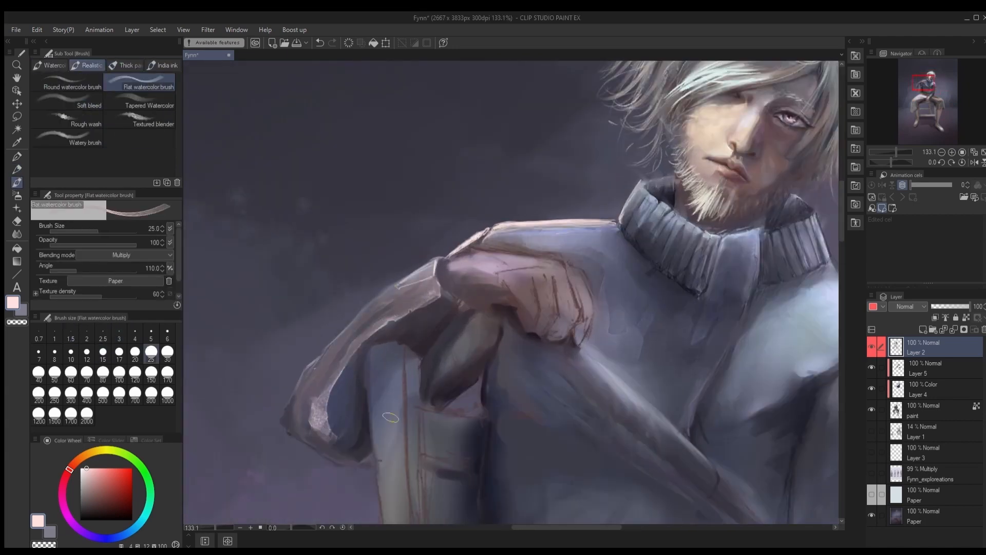
pyautogui.scroll(-6, 434, 345)
# Step: Blend the pink light into the resting arm's sleeve with the Textured blender at size 20
pyautogui.click(149, 119)
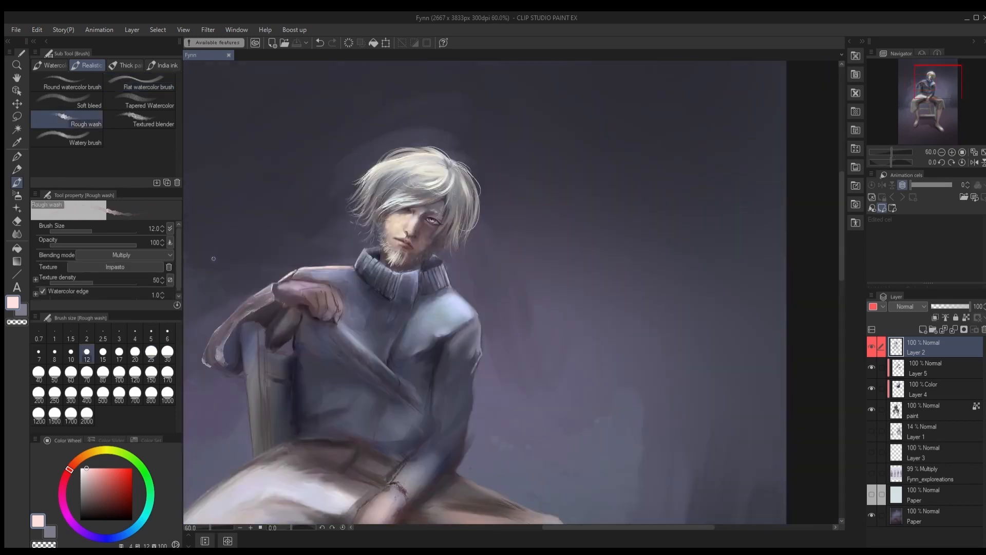
pyautogui.scroll(5, 222, 356)
pyautogui.press('[')
pyautogui.press('[')
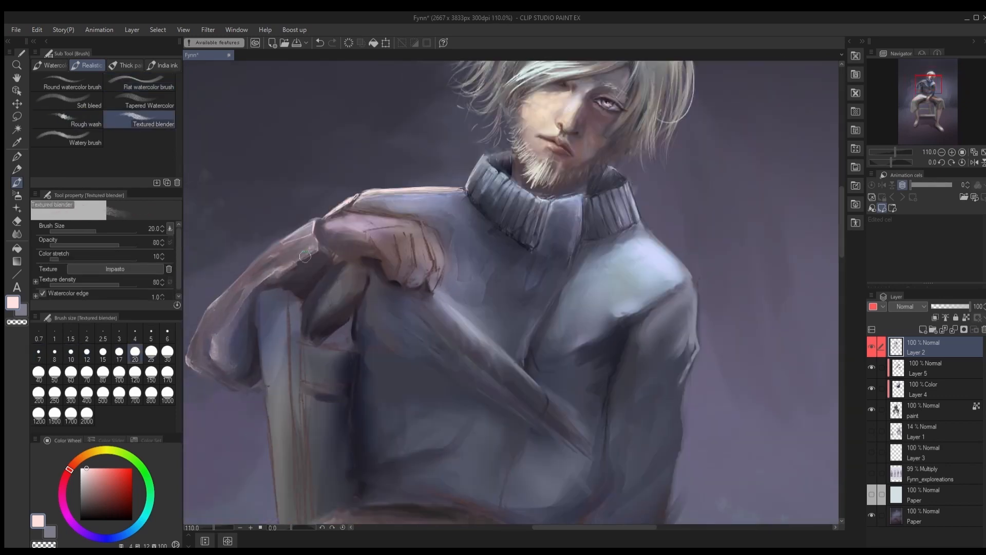
pyautogui.scroll(3, 299, 248)
# Step: Refine the folds of the resting arm's sleeve with sampled muted mauves using the Tapered Pen at size 2.5
pyautogui.press('p')
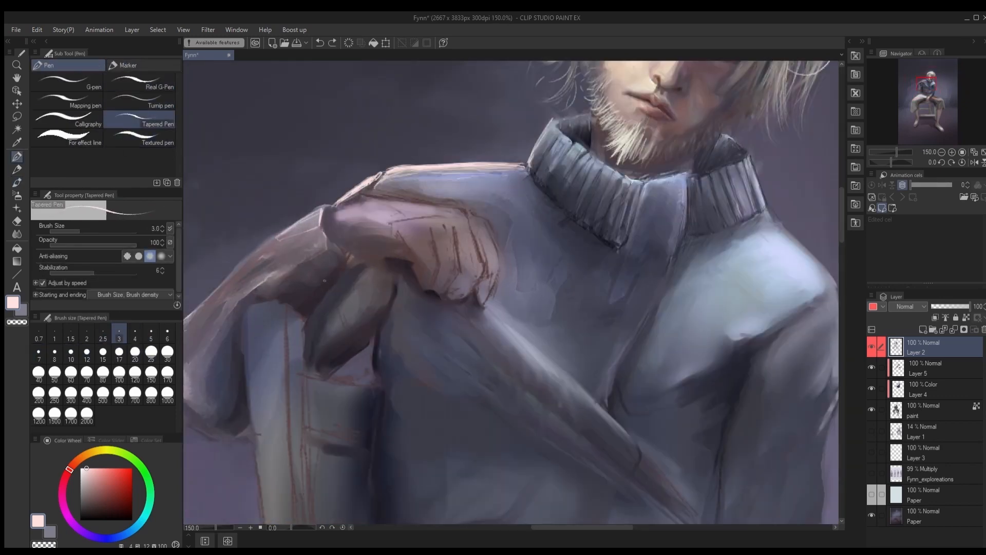
pyautogui.keyDown('alt'); pyautogui.click(260, 289); pyautogui.keyUp('alt')
pyautogui.keyDown('alt'); pyautogui.click(233, 309); pyautogui.keyUp('alt')
pyautogui.moveTo(233, 309); pyautogui.dragTo(310, 277)
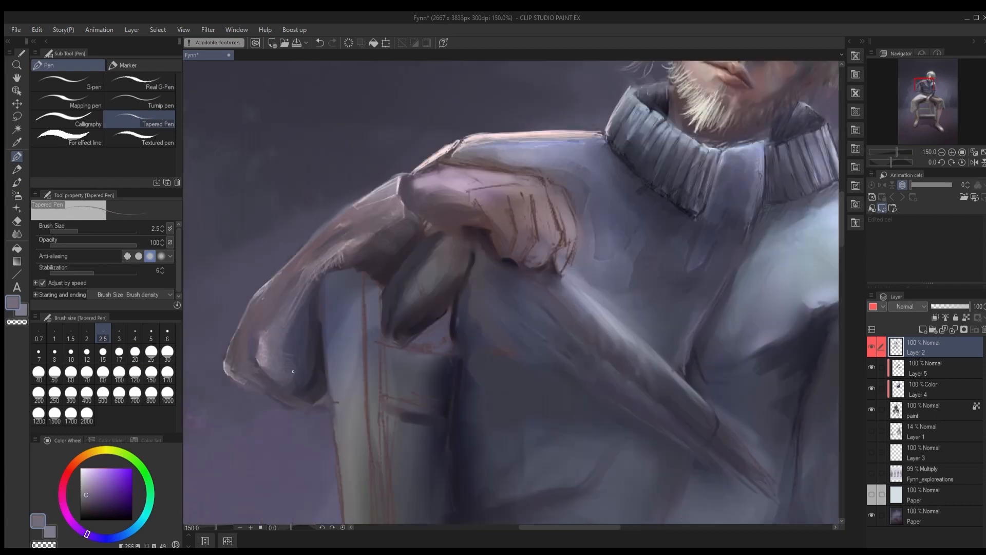
# Step: Deepen the shadows under the hand and sleeve with sampled dark purples using the Tapered Pen, and save the painting
pyautogui.keyDown('alt'); pyautogui.click(250, 361); pyautogui.keyUp('alt')
pyautogui.keyDown('alt'); pyautogui.click(410, 248); pyautogui.keyUp('alt')
pyautogui.keyDown('alt'); pyautogui.click(421, 325); pyautogui.keyUp('alt')
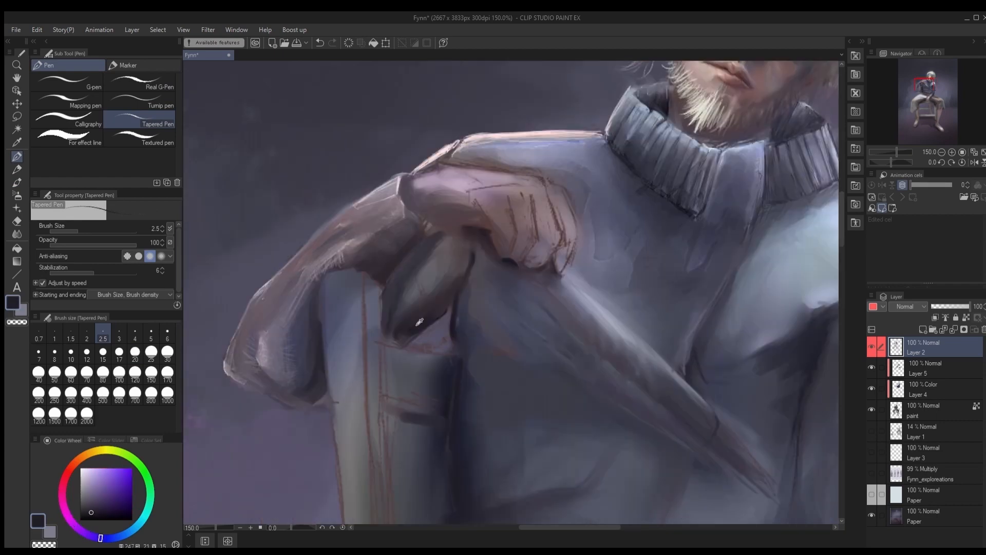
pyautogui.moveTo(602, 300); pyautogui.dragTo(480, 373)
pyautogui.keyDown('alt'); pyautogui.click(267, 312); pyautogui.keyUp('alt')
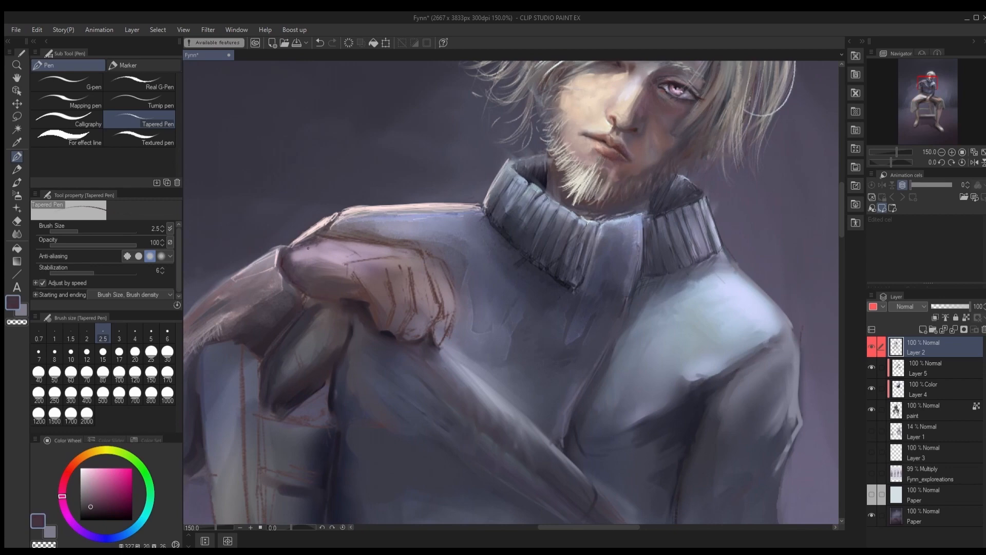
pyautogui.hotkey('ctrl', 's')
# Step: Sample a pale greyish pink and brush it along the sleeve edge beside the wrist
pyautogui.scroll(-8, 308, 248)
pyautogui.scroll(17, 301, 293)
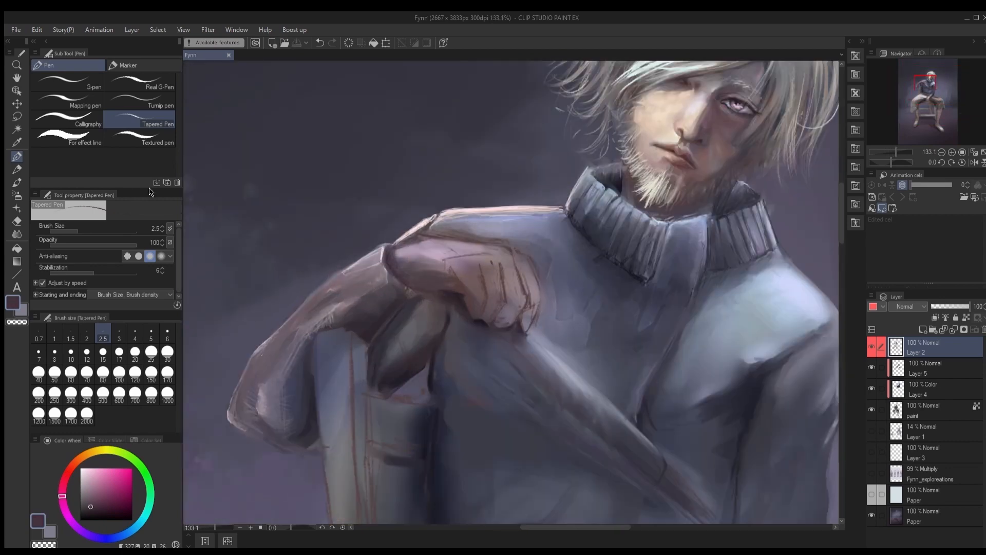
pyautogui.keyDown('alt'); pyautogui.click(409, 230); pyautogui.keyUp('alt')
pyautogui.click(17, 182)
pyautogui.moveTo(381, 251); pyautogui.dragTo(376, 264)
# Step: Smooth the resting arm's sleeve with the Blend tool at size 12, then 15
pyautogui.click(17, 234)
pyautogui.click(54, 354)
pyautogui.click(87, 353)
pyautogui.moveTo(336, 317); pyautogui.dragTo(307, 334)
pyautogui.click(102, 354)
pyautogui.scroll(-5, 261, 419)
pyautogui.scroll(4, 377, 255)
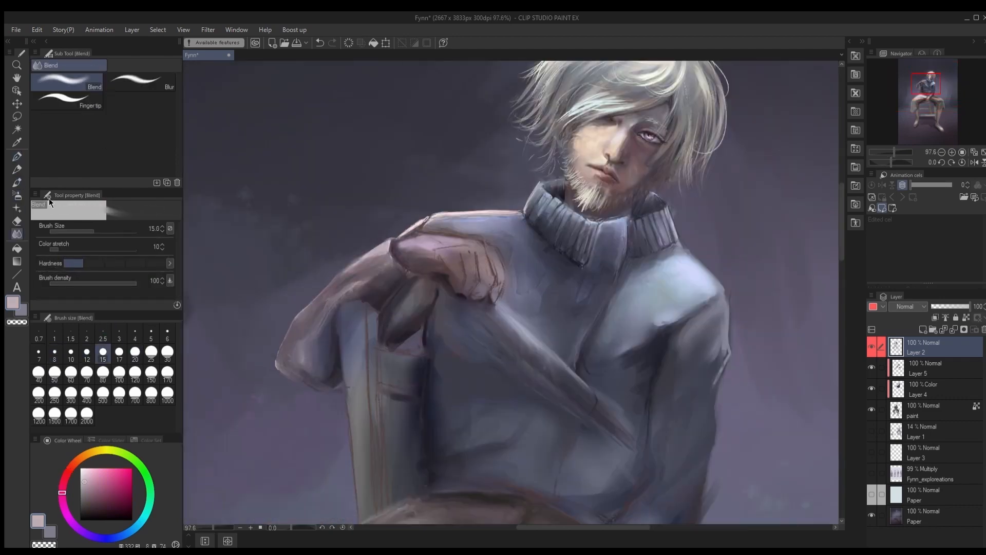
# Step: Draw a cream highlight along the upper edge of the resting arm's sleeve with the Design pencil at size 8
pyautogui.click(17, 169)
pyautogui.click(55, 354)
pyautogui.click(83, 471)
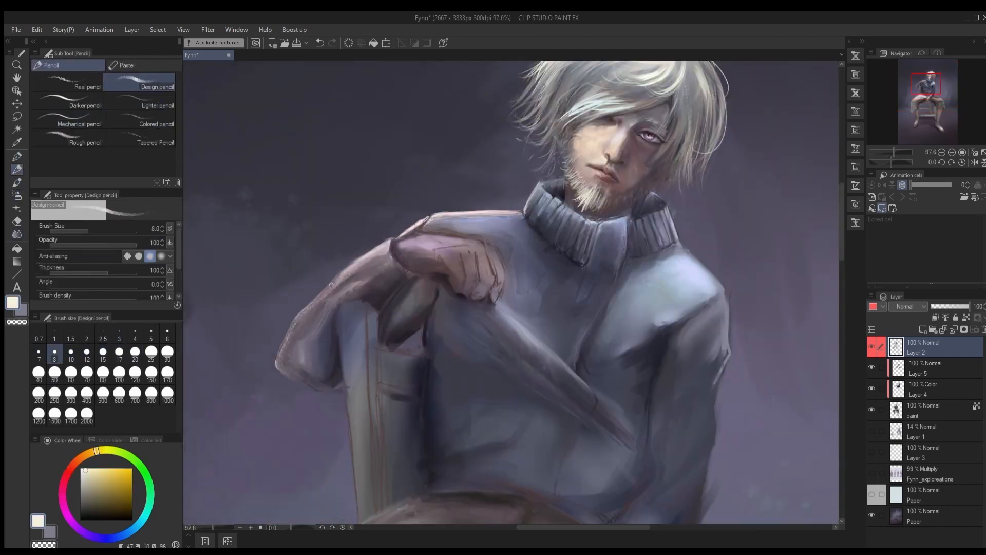
pyautogui.moveTo(331, 285); pyautogui.dragTo(377, 251)
# Step: Sharpen the shadow edge under the sleeve with a sampled dark violet and the Design pencil at size 3, then save
pyautogui.click(119, 334)
pyautogui.keyDown('alt'); pyautogui.click(336, 370); pyautogui.keyUp('alt')
pyautogui.scroll(3, 341, 361)
pyautogui.moveTo(336, 330); pyautogui.dragTo(339, 283)
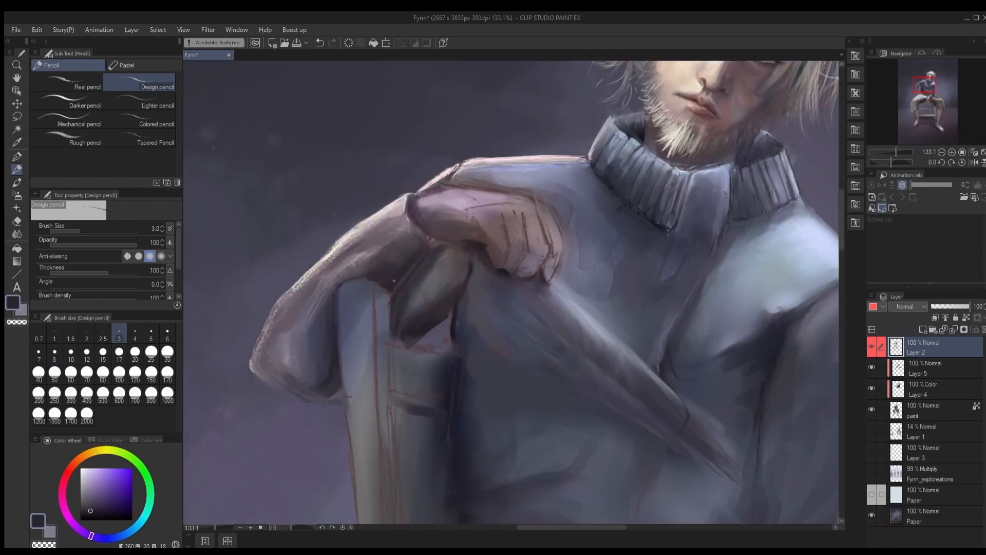
pyautogui.scroll(-4, 394, 281)
pyautogui.hotkey('ctrl', 's')
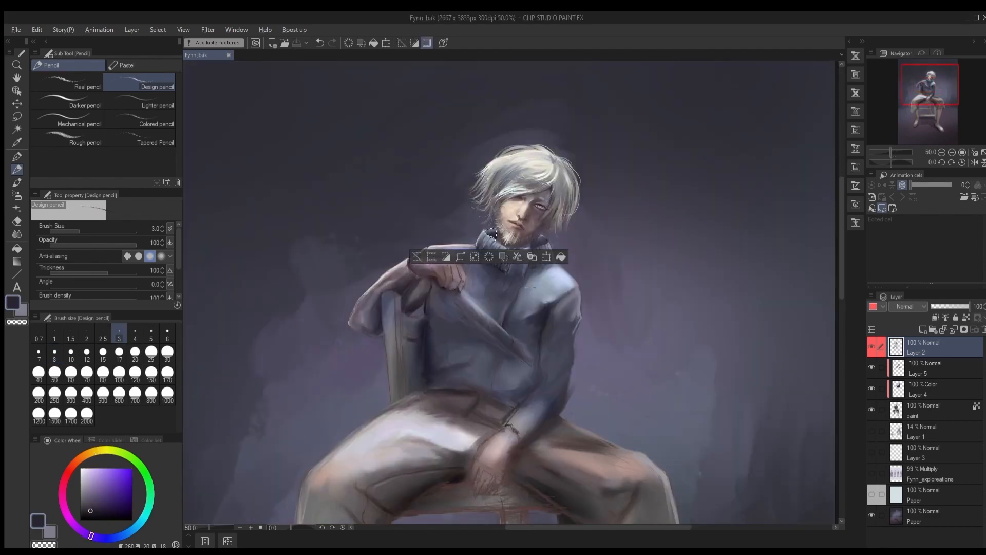
# Step: Clear the selection and brush pale pink light onto the diagonal form below the hand with the Soft bleed brush
pyautogui.hotkey('ctrl', 'd')
pyautogui.click(17, 182)
pyautogui.scroll(1, 539, 293)
pyautogui.click(86, 469)
pyautogui.click(88, 65)
pyautogui.scroll(1, 545, 267)
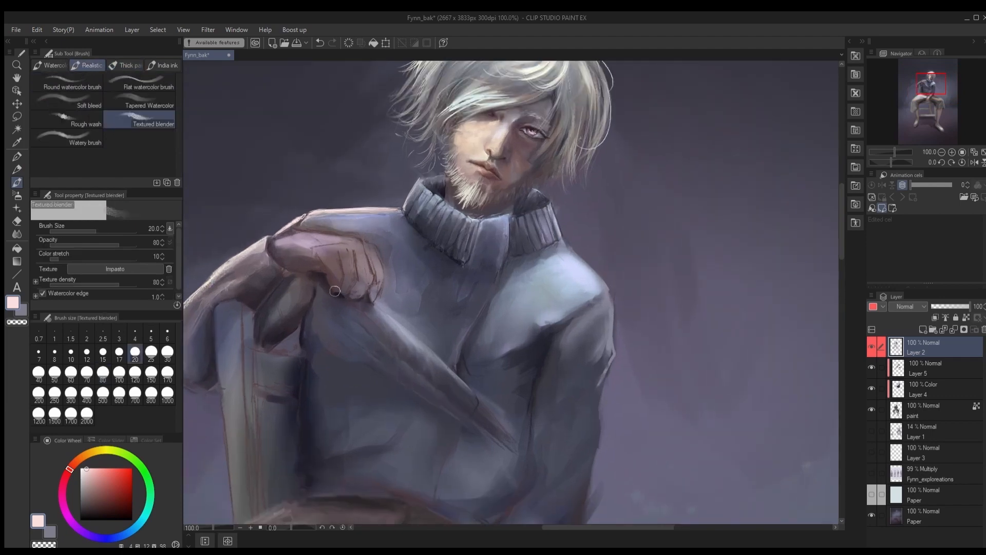
pyautogui.click(67, 102)
pyautogui.moveTo(379, 308); pyautogui.dragTo(457, 370)
# Step: Undo the last stroke and repaint the pale pink edge of the diagonal form with the Flat watercolor brush at size 25
pyautogui.click(139, 83)
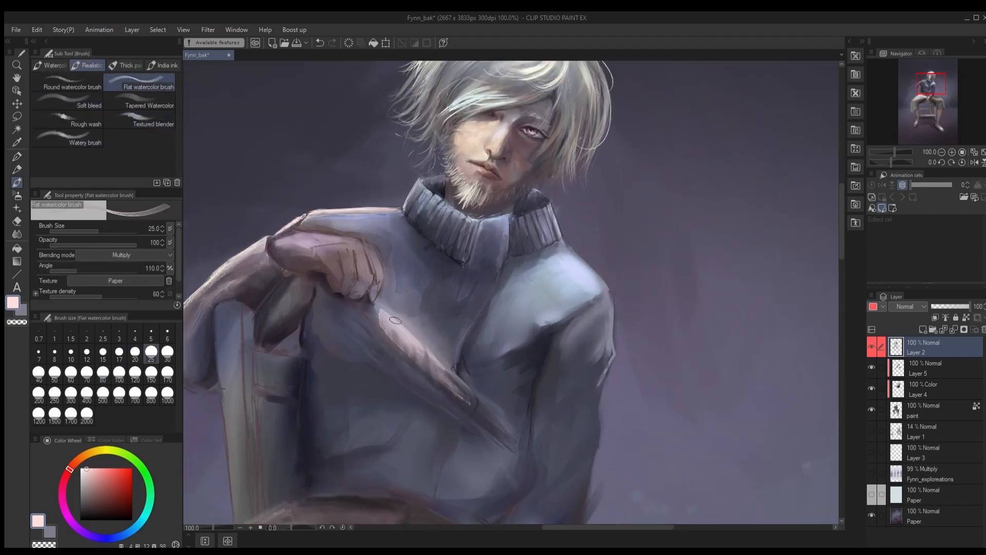
pyautogui.hotkey('ctrl', 'z')
pyautogui.moveTo(371, 307); pyautogui.dragTo(445, 379)
pyautogui.moveTo(368, 309); pyautogui.dragTo(335, 299)
# Step: Build up the pale pink light on the diagonal form with the Soft bleed brush at size 25, then 17
pyautogui.click(67, 101)
pyautogui.moveTo(398, 329); pyautogui.dragTo(442, 385)
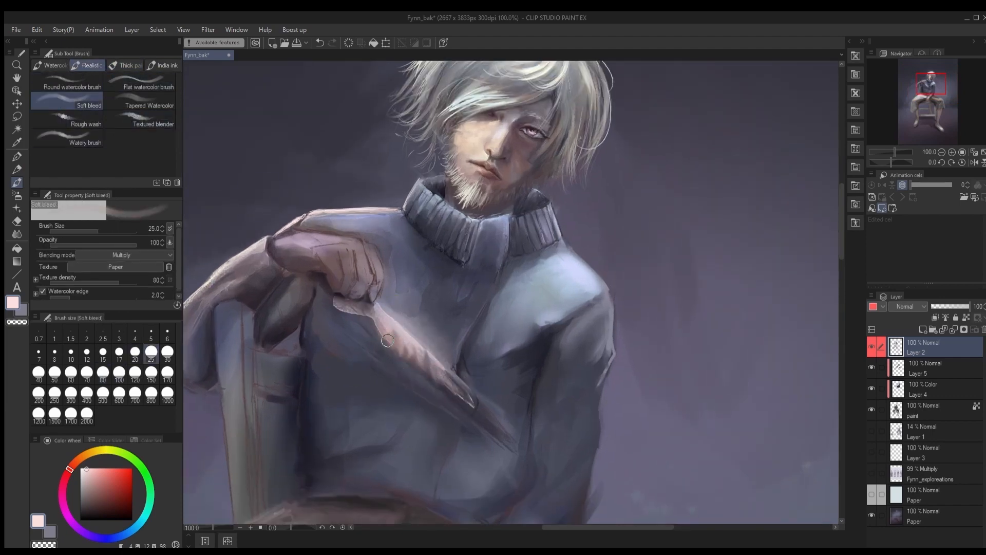
pyautogui.click(119, 352)
pyautogui.moveTo(330, 296); pyautogui.dragTo(366, 322)
# Step: Sample dark navy from the sweater and soften the diagonal form's pink highlight with the Blend tool at size 8
pyautogui.keyDown('alt'); pyautogui.click(552, 296); pyautogui.keyUp('alt')
pyautogui.click(17, 235)
pyautogui.click(55, 352)
pyautogui.keyDown('alt'); pyautogui.click(544, 350); pyautogui.keyUp('alt')
pyautogui.scroll(-5, 489, 410)
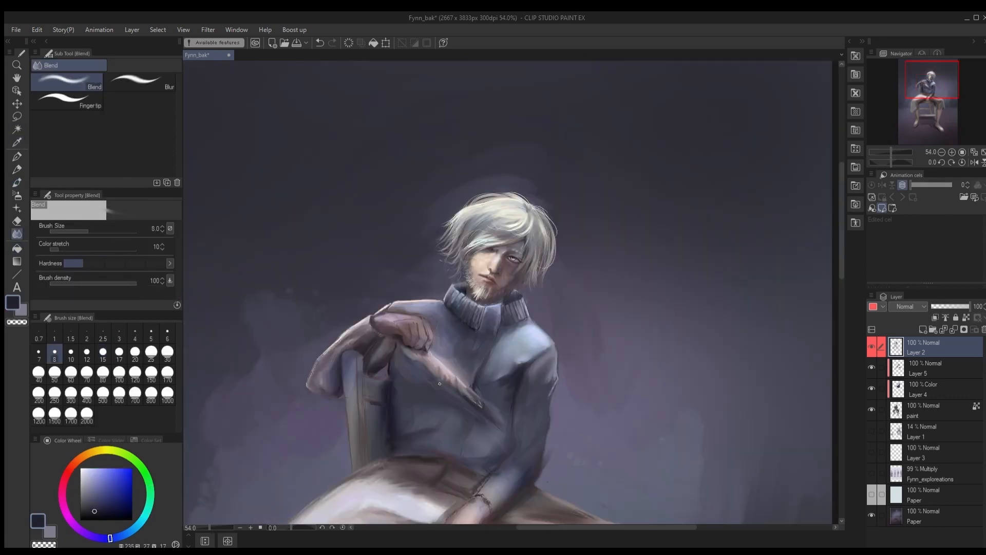
pyautogui.scroll(4, 439, 383)
pyautogui.scroll(-1, 440, 360)
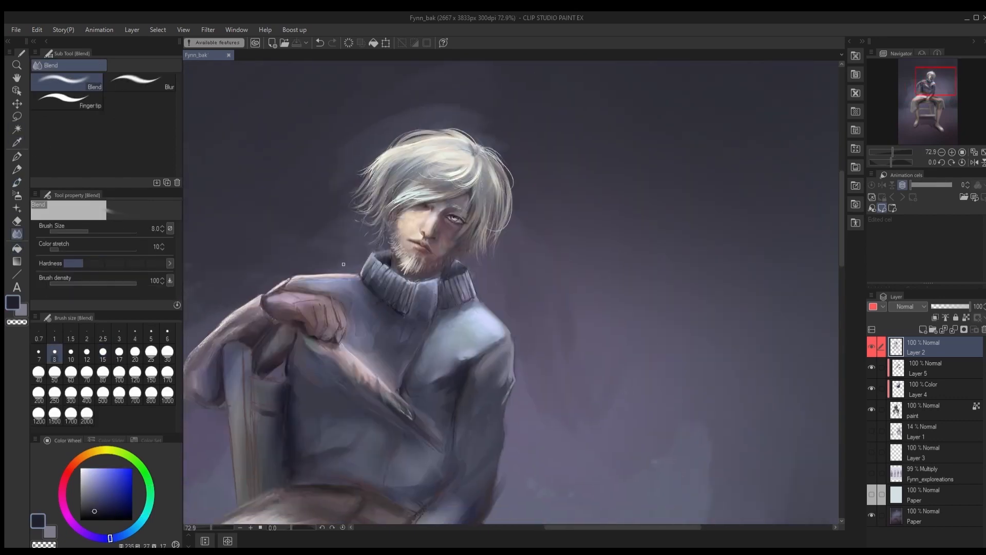
# Step: Hatch sampled greyish mauves over the middle and lower end of the diagonal form with the Tapered Pen at size 2.5
pyautogui.scroll(6, 395, 380)
pyautogui.click(17, 157)
pyautogui.keyDown('alt'); pyautogui.click(377, 385); pyautogui.keyUp('alt')
pyautogui.scroll(2, 333, 382)
pyautogui.keyDown('alt'); pyautogui.click(376, 410); pyautogui.keyUp('alt')
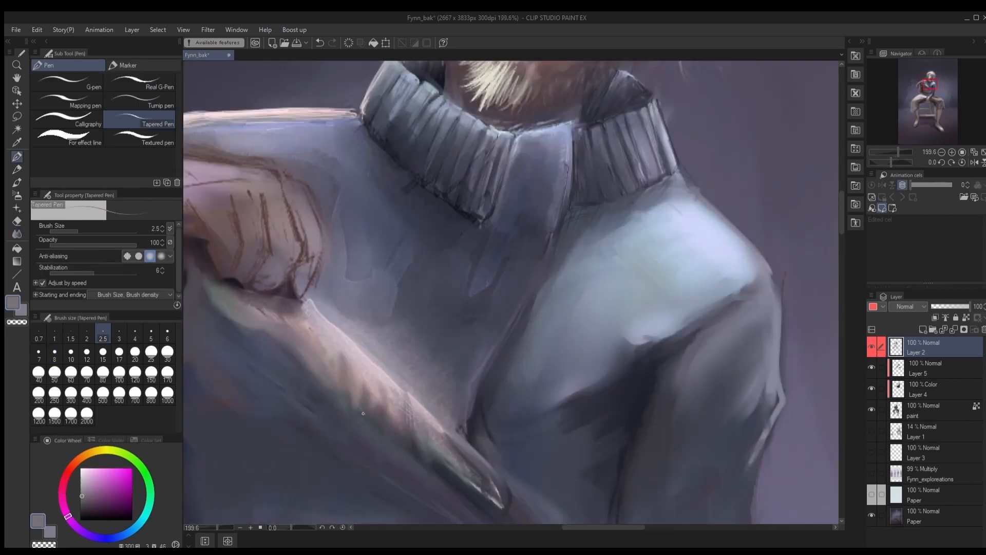
pyautogui.keyDown('alt'); pyautogui.click(379, 405); pyautogui.keyUp('alt')
pyautogui.moveTo(379, 403); pyautogui.dragTo(385, 419)
pyautogui.keyDown('alt'); pyautogui.click(386, 417); pyautogui.keyUp('alt')
pyautogui.moveTo(452, 481); pyautogui.dragTo(390, 424)
# Step: Extend the sampled Tapered Pen hatching up the diagonal form's shaded edge toward the hand
pyautogui.keyDown('alt'); pyautogui.click(384, 422); pyautogui.keyUp('alt')
pyautogui.moveTo(368, 398); pyautogui.dragTo(390, 425)
pyautogui.keyDown('alt'); pyautogui.click(383, 416); pyautogui.keyUp('alt')
pyautogui.moveTo(266, 293); pyautogui.dragTo(347, 385)
pyautogui.keyDown('alt'); pyautogui.click(347, 386); pyautogui.keyUp('alt')
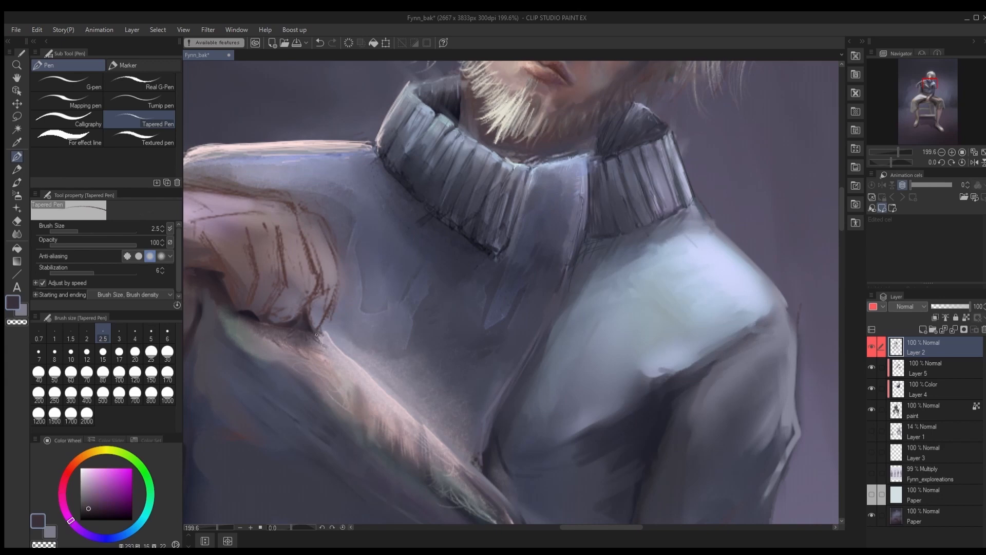
# Step: Refine both ends of the diagonal form with sampled tones using the Tapered Pen at size 2.5
pyautogui.keyDown('alt'); pyautogui.click(267, 328); pyautogui.keyUp('alt')
pyautogui.moveTo(246, 319)
pyautogui.mouseDown()
pyautogui.moveTo(349, 356)
pyautogui.moveTo(256, 326)
pyautogui.moveTo(264, 339)
pyautogui.mouseUp()
pyautogui.keyDown('alt'); pyautogui.click(342, 377); pyautogui.keyUp('alt')
pyautogui.keyDown('alt'); pyautogui.click(444, 462); pyautogui.keyUp('alt')
pyautogui.moveTo(448, 467)
pyautogui.mouseDown()
pyautogui.moveTo(401, 412)
pyautogui.moveTo(413, 412)
pyautogui.mouseUp()
# Step: Sample a slate blue and even out the chest shading below the collar with fine Tapered Pen strokes
pyautogui.moveTo(424, 272); pyautogui.dragTo(376, 325)
pyautogui.scroll(-1, 376, 325)
pyautogui.keyDown('alt'); pyautogui.click(350, 318); pyautogui.keyUp('alt')
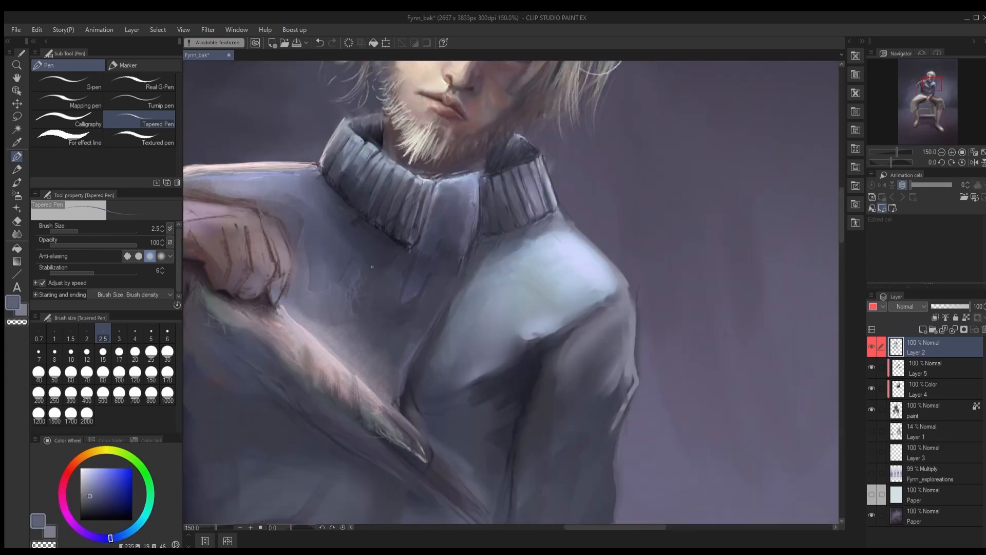
pyautogui.moveTo(368, 339); pyautogui.dragTo(405, 319)
pyautogui.scroll(-10, 414, 348)
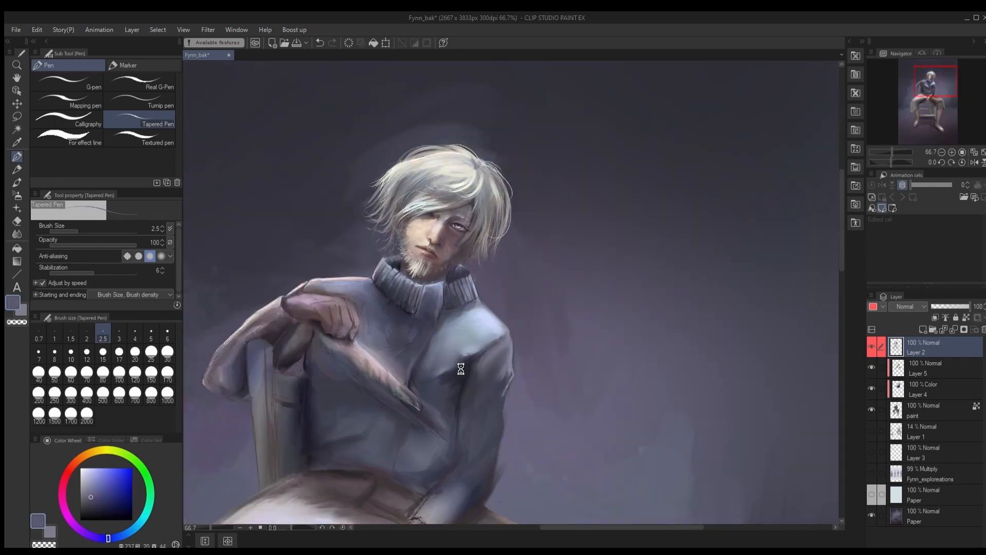
# Step: Deepen the chest shading beneath the collar with a sampled dark navy, switching to the Paint and apply brush at size 17
pyautogui.scroll(12, 428, 305)
pyautogui.keyDown('alt'); pyautogui.click(356, 305); pyautogui.keyUp('alt')
pyautogui.moveTo(266, 220); pyautogui.dragTo(245, 229)
pyautogui.scroll(-10, 343, 254)
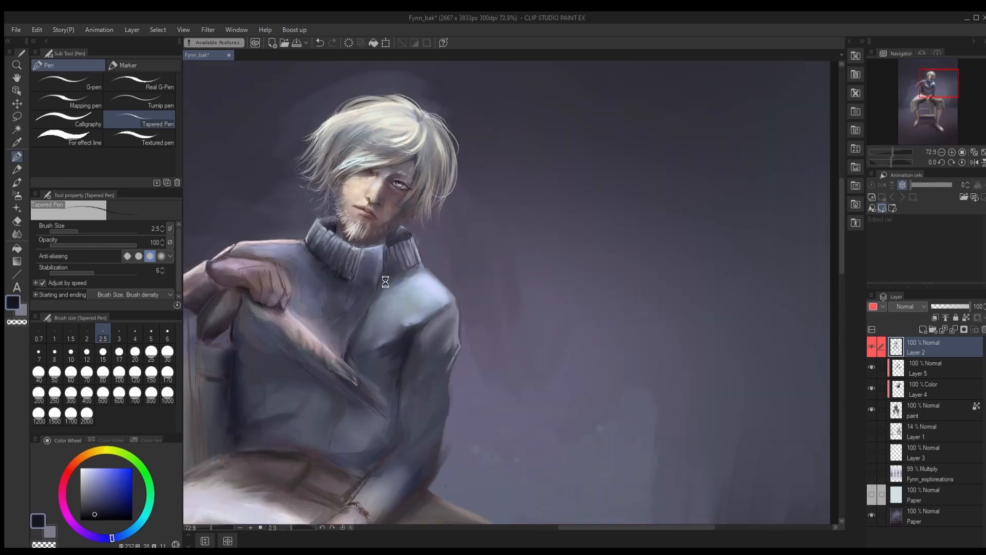
pyautogui.moveTo(360, 287); pyautogui.dragTo(415, 307)
pyautogui.click(17, 182)
pyautogui.click(50, 65)
pyautogui.scroll(8, 400, 270)
pyautogui.scroll(-8, 460, 294)
pyautogui.moveTo(492, 290); pyautogui.dragTo(398, 277)
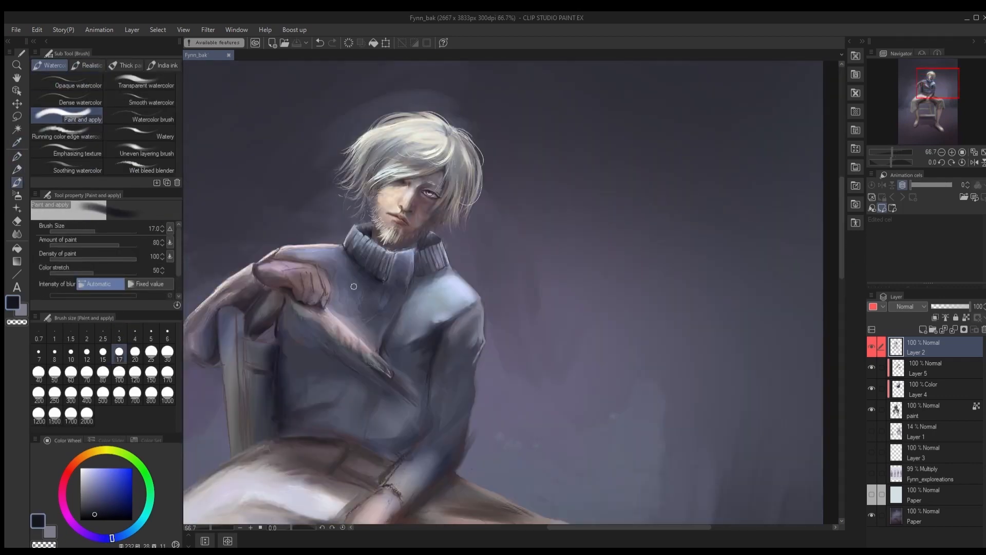
# Step: Stroke a sampled periwinkle onto the shoulder beside the collar with the Light running ink brush
pyautogui.scroll(7, 315, 231)
pyautogui.keyDown('alt'); pyautogui.click(328, 255); pyautogui.keyUp('alt')
pyautogui.click(162, 65)
pyautogui.click(139, 119)
pyautogui.keyDown('alt'); pyautogui.click(360, 253); pyautogui.keyUp('alt')
pyautogui.moveTo(357, 249); pyautogui.dragTo(346, 243)
# Step: Refine the shoulder's upper edge with sampled tones using the India ink Smooth brush at size 1.5
pyautogui.click(139, 82)
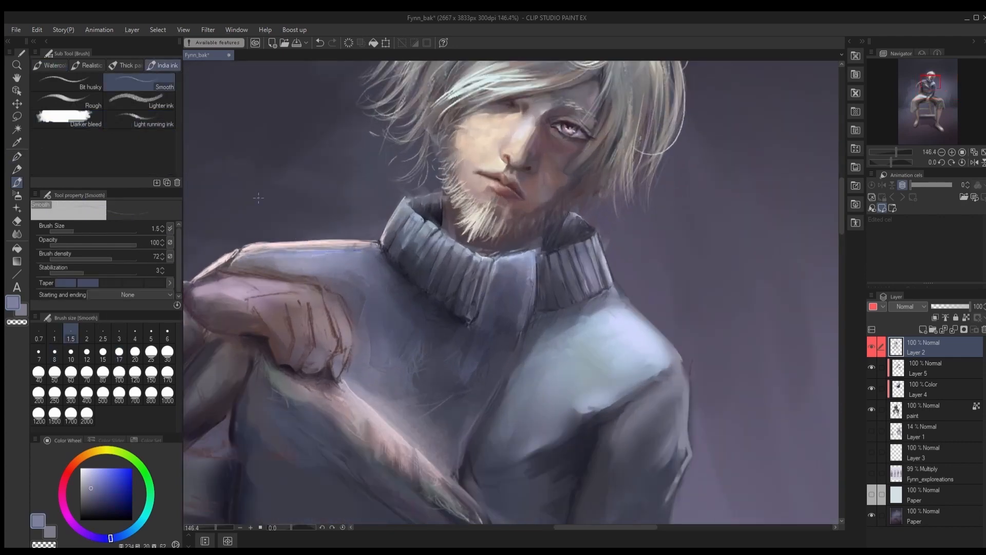
pyautogui.keyDown('alt'); pyautogui.click(279, 247); pyautogui.keyUp('alt')
pyautogui.keyDown('alt'); pyautogui.click(347, 244); pyautogui.keyUp('alt')
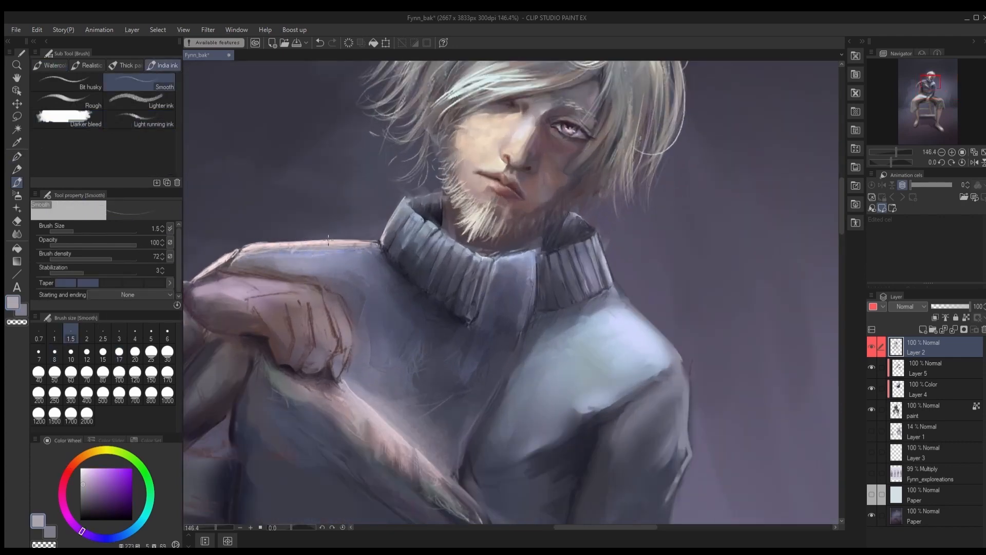
pyautogui.scroll(-8, 360, 241)
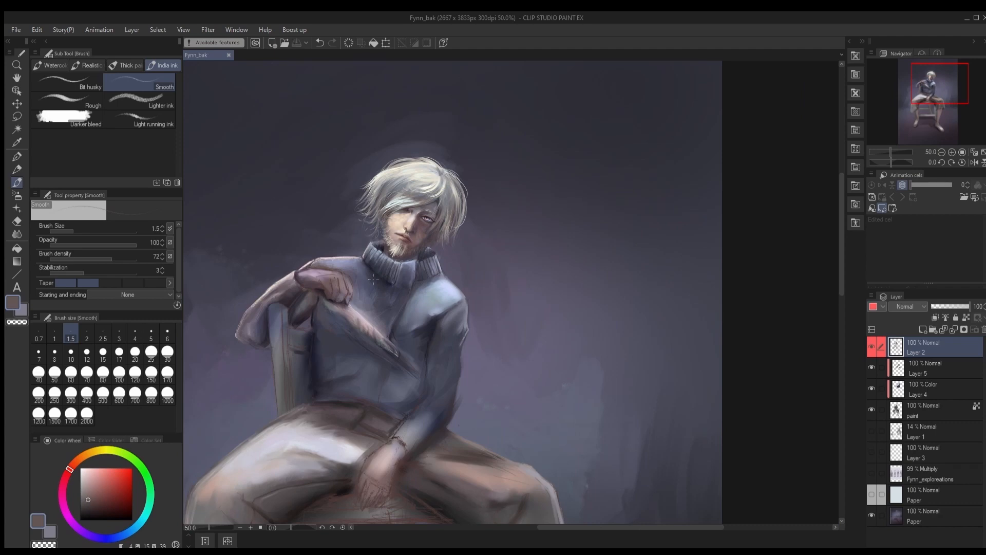
# Step: Flip the canvas view horizontally and darken the eye's outer corner with sampled dark purple using the Smooth brush at size 0.7
pyautogui.click(974, 162)
pyautogui.scroll(20, 440, 216)
pyautogui.keyDown('alt'); pyautogui.click(442, 261); pyautogui.keyUp('alt')
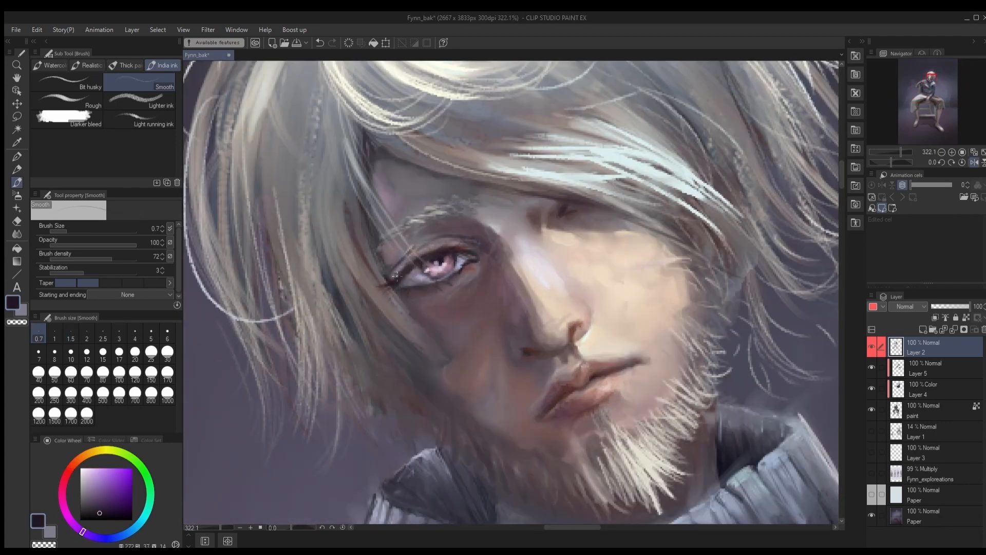
pyautogui.moveTo(397, 276); pyautogui.dragTo(387, 281)
# Step: Refine the lower eyelid and inner eye corner with sampled skin and shadow tones using the Smooth brush at size 1
pyautogui.press(']')
pyautogui.keyDown('alt'); pyautogui.click(463, 280); pyautogui.keyUp('alt')
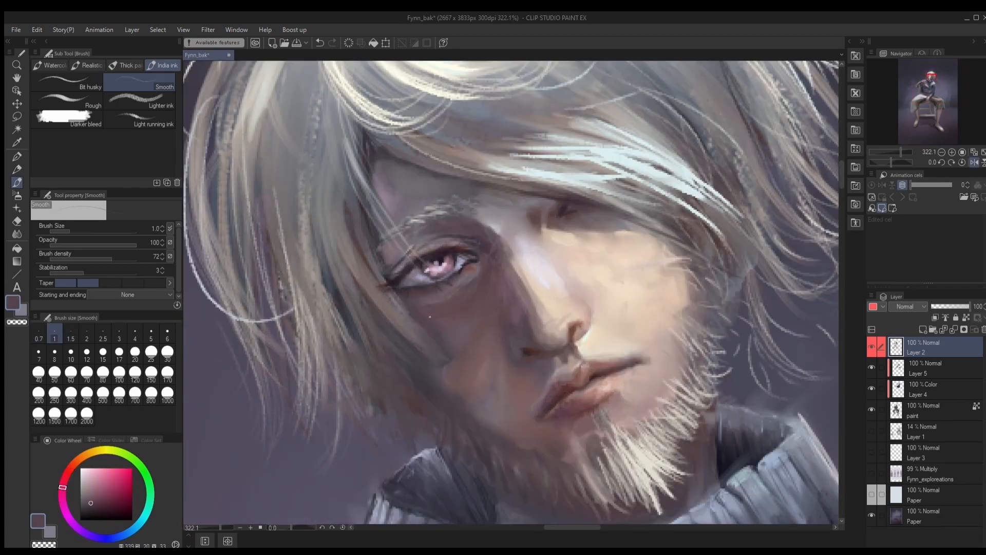
pyautogui.keyDown('alt'); pyautogui.click(417, 280); pyautogui.keyUp('alt')
pyautogui.keyDown('alt'); pyautogui.click(451, 288); pyautogui.keyUp('alt')
pyautogui.keyDown('alt'); pyautogui.click(473, 268); pyautogui.keyUp('alt')
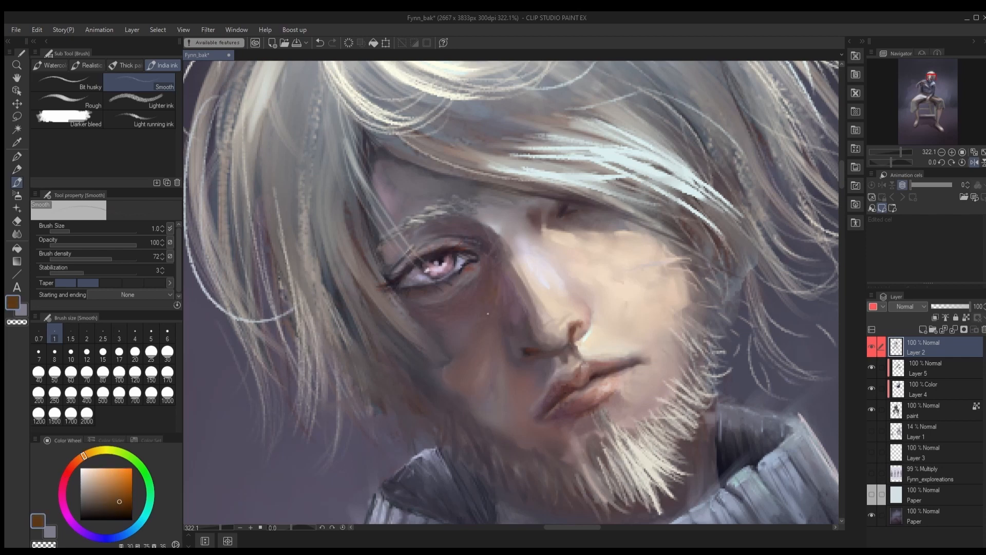
# Step: Deepen the shadow around the nostril and shaded nose wing with sampled dark tones using the Smooth brush at size 1
pyautogui.keyDown('alt'); pyautogui.click(525, 351); pyautogui.keyUp('alt')
pyautogui.keyDown('alt'); pyautogui.click(521, 353); pyautogui.keyUp('alt')
pyautogui.keyDown('alt'); pyautogui.click(515, 353); pyautogui.keyUp('alt')
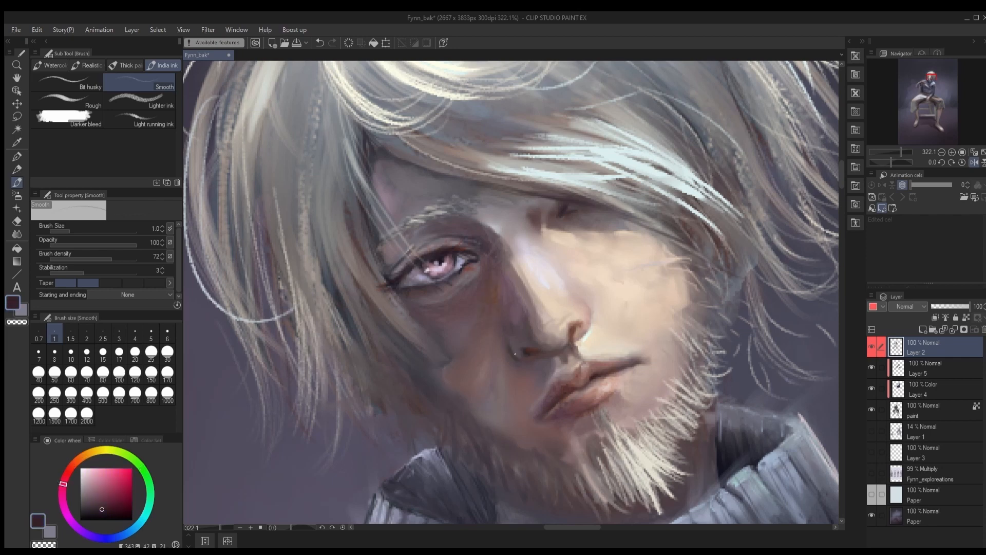
pyautogui.keyDown('alt'); pyautogui.click(530, 354); pyautogui.keyUp('alt')
pyautogui.moveTo(564, 337); pyautogui.dragTo(452, 364)
pyautogui.keyDown('alt'); pyautogui.click(485, 336); pyautogui.keyUp('alt')
pyautogui.keyDown('alt'); pyautogui.click(481, 340); pyautogui.keyUp('alt')
pyautogui.keyDown('alt'); pyautogui.click(452, 339); pyautogui.keyUp('alt')
# Step: Dab a light pink onto the bridge of the nose with the Lighter ink brush at size 20
pyautogui.click(62, 494)
pyautogui.click(98, 467)
pyautogui.click(167, 334)
pyautogui.click(139, 101)
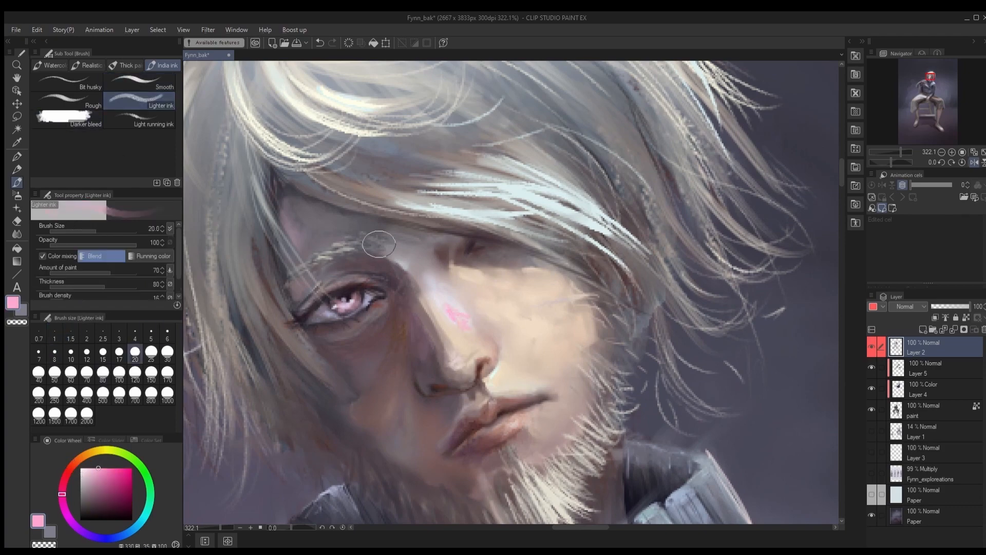
# Step: Soften the pink on the nose bridge with the Gouache blender at size 10 and save the file
pyautogui.click(125, 65)
pyautogui.click(71, 355)
pyautogui.hotkey('ctrl', 's')
pyautogui.scroll(-5, 494, 342)
pyautogui.scroll(-2, 513, 347)
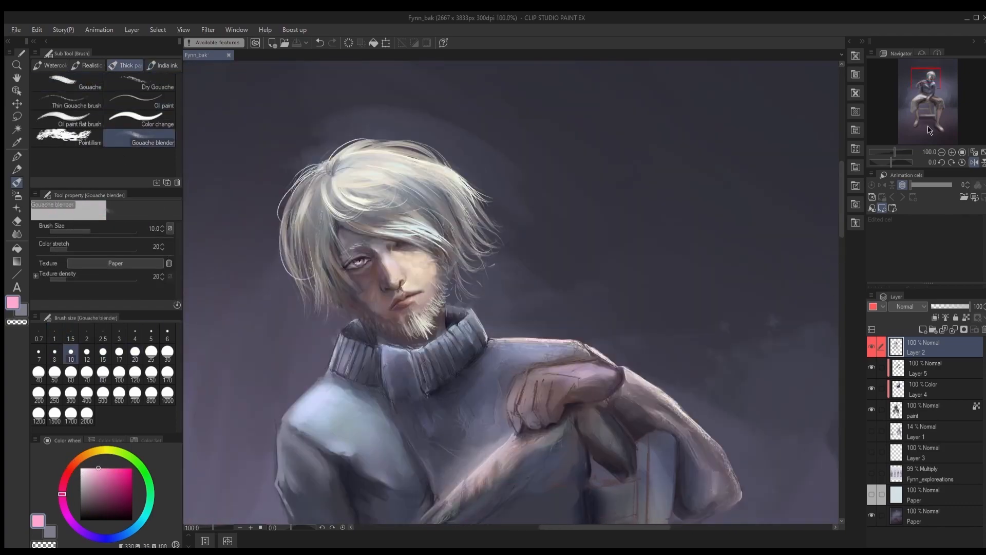
# Step: Paint a sampled dark reddish brown on the forehead beneath the fringe with the Color change brush at sizes 4 to 10
pyautogui.scroll(5, 355, 235)
pyautogui.keyDown('alt'); pyautogui.click(336, 214); pyautogui.keyUp('alt')
pyautogui.click(139, 119)
pyautogui.click(167, 334)
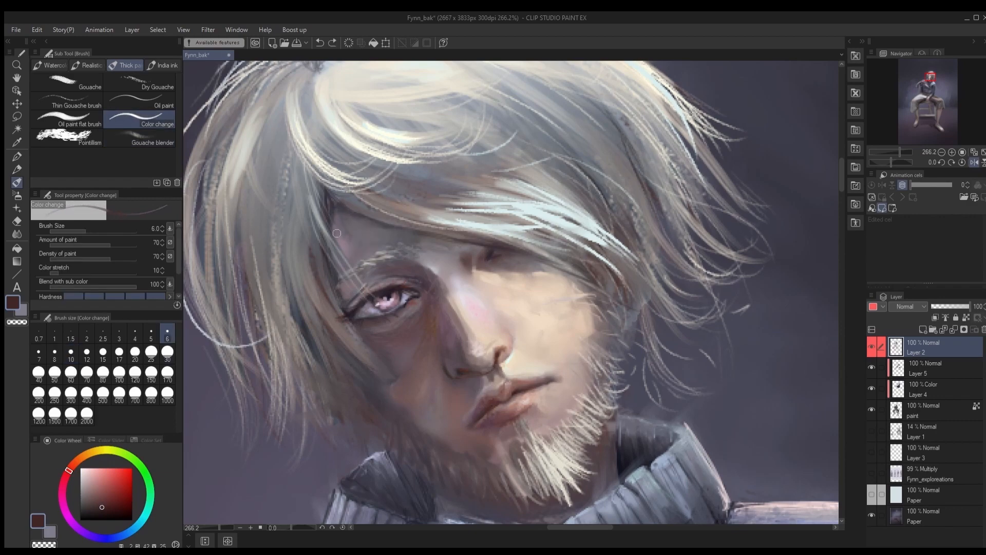
pyautogui.click(135, 334)
pyautogui.moveTo(336, 213)
pyautogui.mouseDown()
pyautogui.moveTo(351, 257)
pyautogui.moveTo(362, 218)
pyautogui.mouseUp()
pyautogui.click(71, 354)
pyautogui.moveTo(338, 226)
pyautogui.mouseDown()
pyautogui.moveTo(336, 214)
pyautogui.moveTo(356, 254)
pyautogui.moveTo(396, 286)
pyautogui.moveTo(427, 276)
pyautogui.mouseUp()
pyautogui.click(167, 334)
pyautogui.click(135, 334)
# Step: Build up the forehead shadow along the hair edge with dark reddish tones using the Oil paint flat brush at size 12
pyautogui.scroll(-5, 336, 254)
pyautogui.click(109, 497)
pyautogui.click(66, 119)
pyautogui.scroll(3, 255, 193)
pyautogui.keyDown('alt'); pyautogui.click(398, 275); pyautogui.keyUp('alt')
pyautogui.keyDown('alt'); pyautogui.click(386, 259); pyautogui.keyUp('alt')
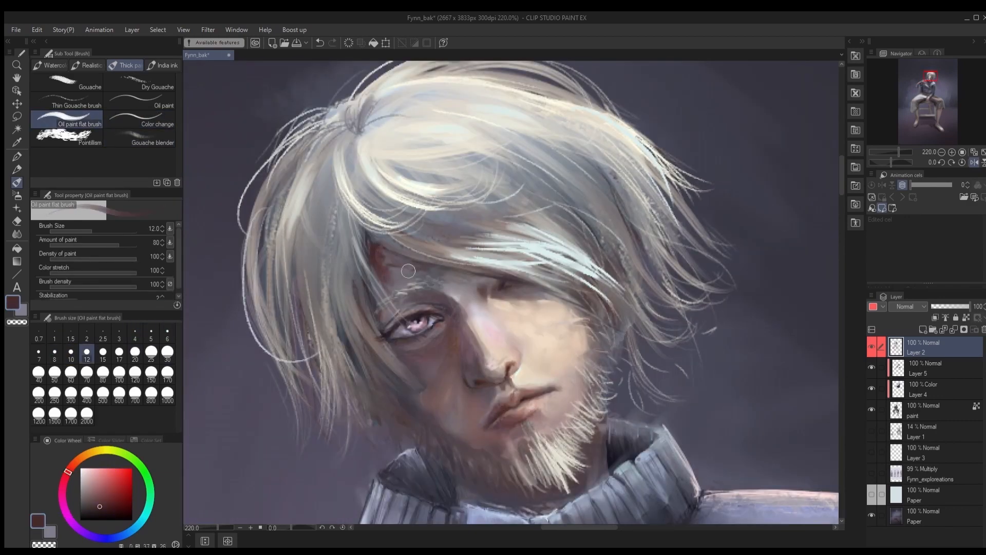
# Step: Refine the skin below the lower eyelid with sampled mauve tones using the Oil paint flat brush at size 2.5
pyautogui.keyDown('alt'); pyautogui.click(418, 308); pyautogui.keyUp('alt')
pyautogui.scroll(4, 419, 341)
pyautogui.press('[')
pyautogui.press('[')
pyautogui.press('[')
pyautogui.press('[')
pyautogui.press('[')
pyautogui.press('[')
pyautogui.press('[')
pyautogui.keyDown('alt'); pyautogui.click(428, 344); pyautogui.keyUp('alt')
pyautogui.press('[')
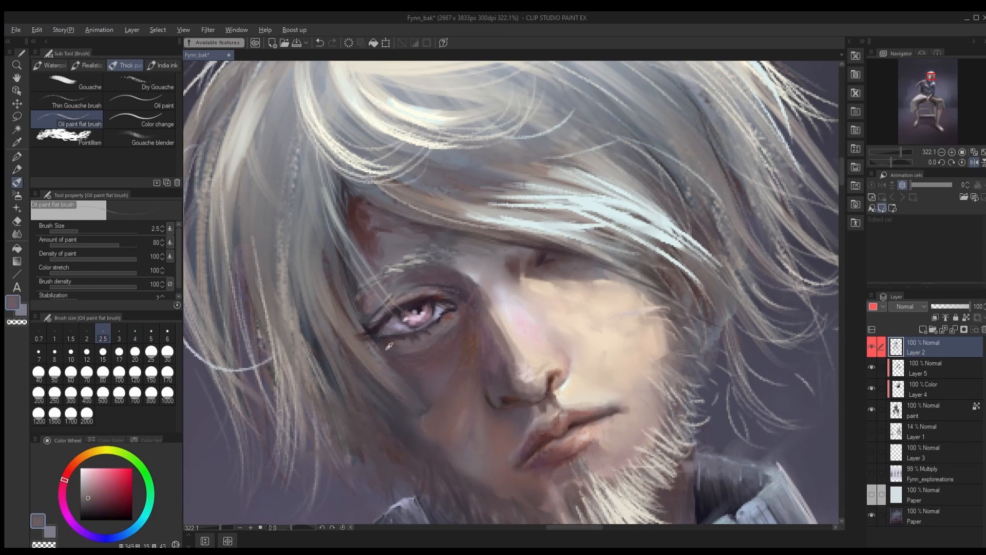
pyautogui.keyDown('alt'); pyautogui.click(386, 349); pyautogui.keyUp('alt')
pyautogui.scroll(-4, 431, 340)
pyautogui.scroll(5, 449, 359)
# Step: Darken the lash line with a sampled dark purple using the Oil paint brush at size 1
pyautogui.click(149, 100)
pyautogui.keyDown('alt'); pyautogui.click(432, 302); pyautogui.keyUp('alt')
pyautogui.press('[')
pyautogui.press('[')
pyautogui.press('[')
pyautogui.press('[')
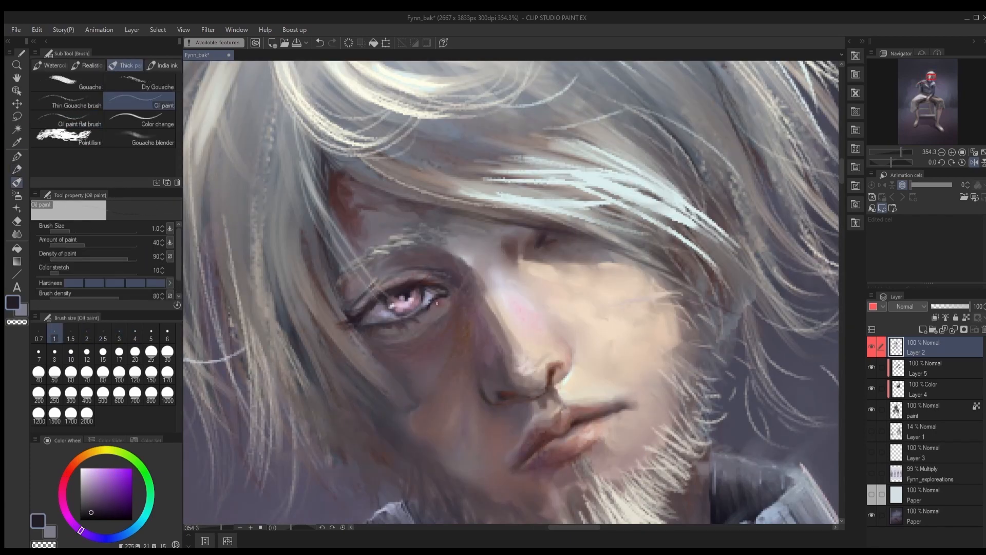
# Step: Detail the eye and iris with sampled mauve and pale mint using the Tapered Pen at size 0.7
pyautogui.press('p')
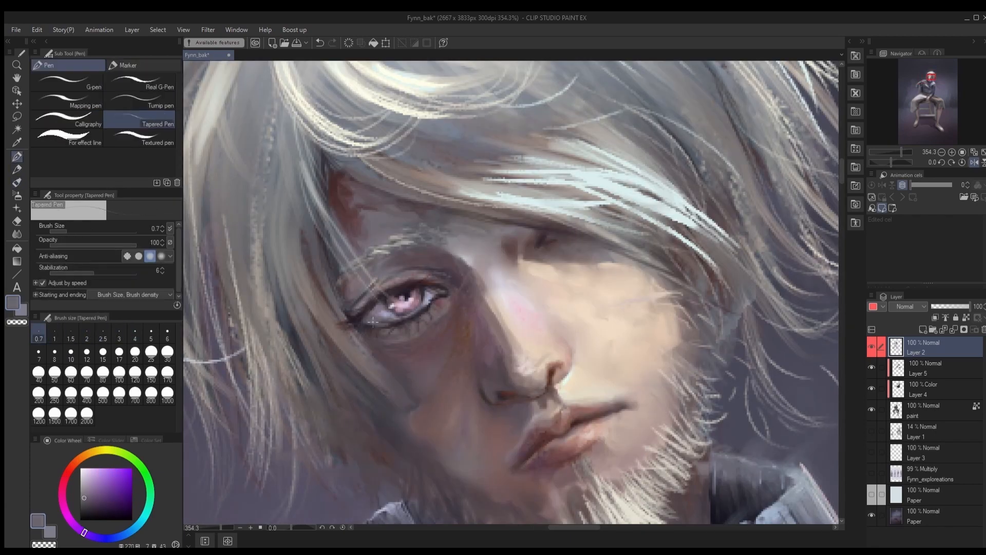
pyautogui.scroll(-2, 369, 321)
pyautogui.keyDown('alt'); pyautogui.click(361, 324); pyautogui.keyUp('alt')
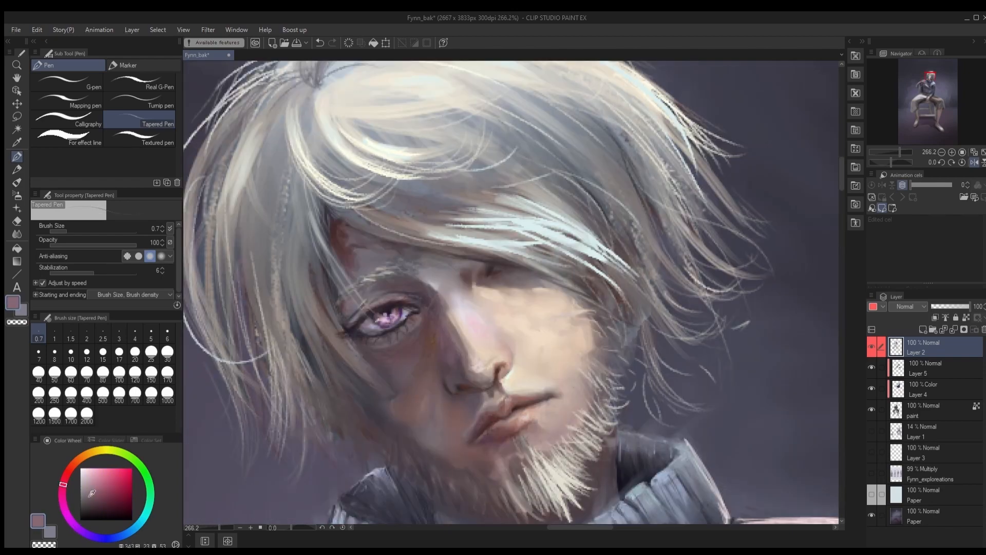
pyautogui.click(149, 503)
pyautogui.click(114, 476)
pyautogui.scroll(-4, 418, 357)
pyautogui.scroll(5, 409, 326)
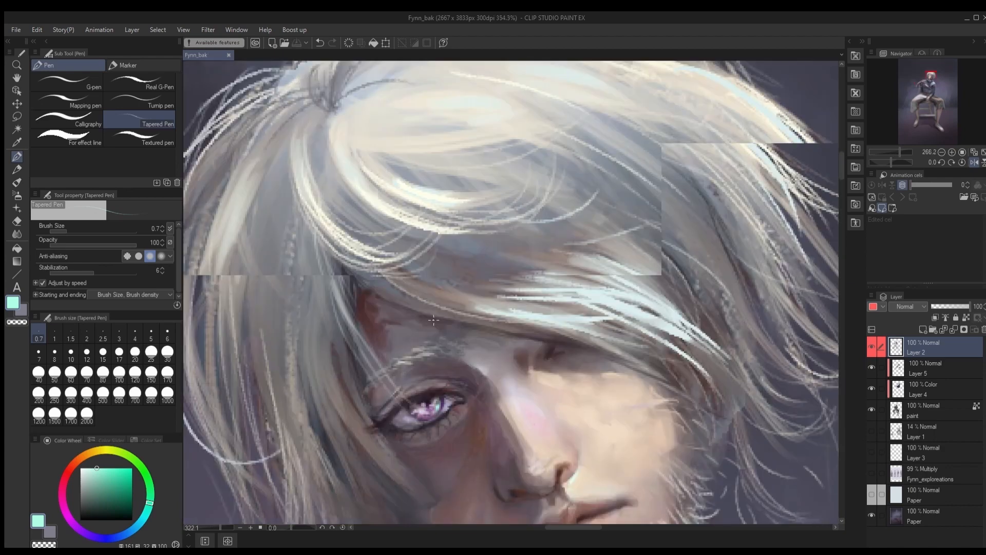
# Step: Stroke fine hairs into the eyebrow with sampled tones using the Tapered Pen at size 0.7
pyautogui.keyDown('alt'); pyautogui.click(406, 357); pyautogui.keyUp('alt')
pyautogui.keyDown('alt'); pyautogui.click(389, 361); pyautogui.keyUp('alt')
pyautogui.moveTo(413, 360); pyautogui.dragTo(435, 346)
pyautogui.scroll(-2, 403, 347)
pyautogui.keyDown('alt'); pyautogui.click(411, 352); pyautogui.keyUp('alt')
pyautogui.scroll(-4, 430, 356)
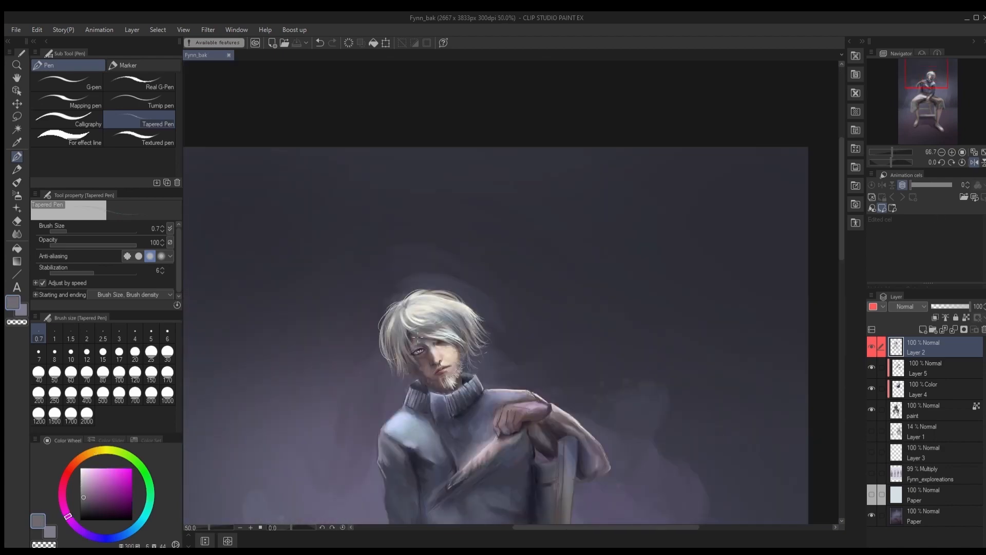
# Step: Refine the forehead shadow above the eyebrow with sampled dark red using the Tapered Pen at size 6
pyautogui.scroll(4, 430, 353)
pyautogui.keyDown('alt'); pyautogui.click(416, 353); pyautogui.keyUp('alt')
pyautogui.click(167, 334)
pyautogui.scroll(-3, 425, 350)
pyautogui.scroll(4, 426, 345)
pyautogui.keyDown('alt'); pyautogui.click(377, 349); pyautogui.keyUp('alt')
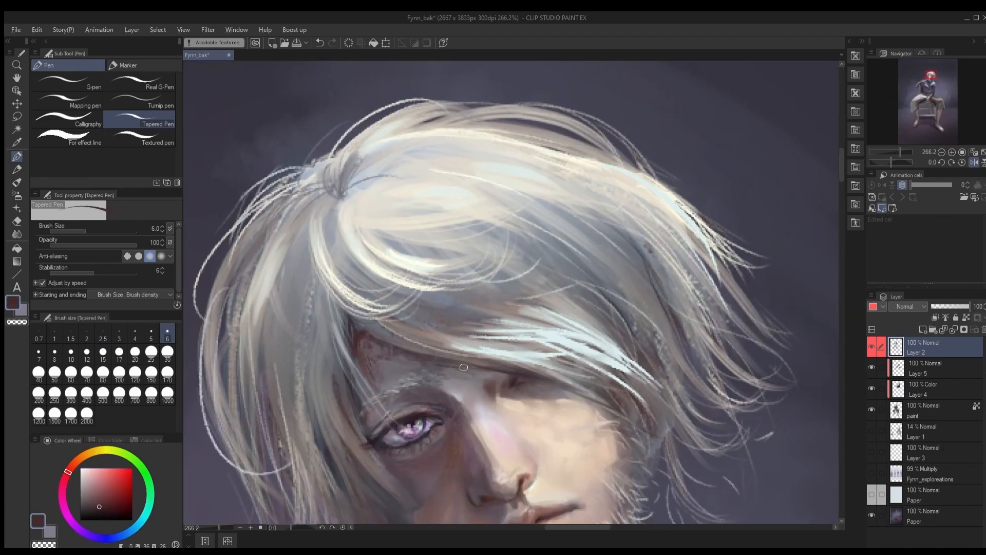
# Step: Stroke sampled tones along the shaded jaw above the collar with the Tapered Pen at size 6 and save the file
pyautogui.moveTo(634, 433); pyautogui.dragTo(479, 319)
pyautogui.keyDown('alt'); pyautogui.click(452, 425); pyautogui.keyUp('alt')
pyautogui.keyDown('alt'); pyautogui.click(308, 470); pyautogui.keyUp('alt')
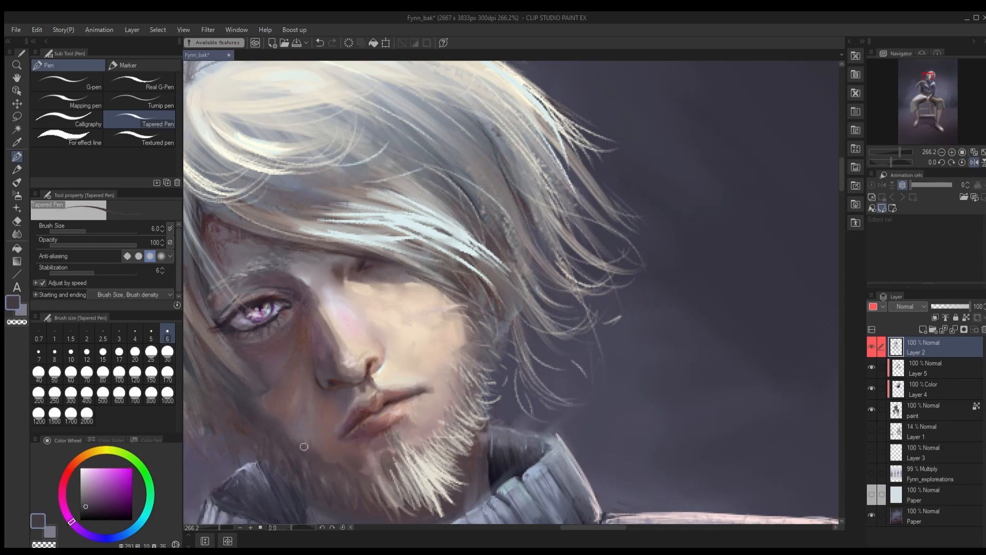
pyautogui.keyDown('alt'); pyautogui.click(259, 445); pyautogui.keyUp('alt')
pyautogui.moveTo(257, 444); pyautogui.dragTo(376, 424)
pyautogui.scroll(-5, 320, 405)
pyautogui.hotkey('ctrl', 's')
pyautogui.scroll(-3, 509, 288)
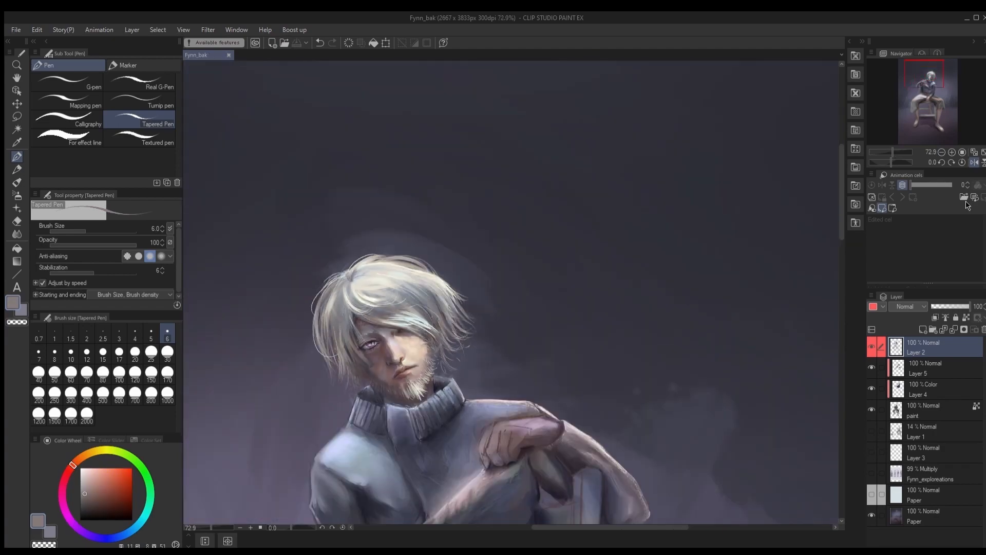
# Step: Flip the canvas view horizontally and darken the corner of the mouth with sampled dark red using the Tapered Pen at size 6
pyautogui.click(974, 163)
pyautogui.scroll(5, 683, 383)
pyautogui.keyDown('alt'); pyautogui.click(453, 310); pyautogui.keyUp('alt')
pyautogui.moveTo(451, 307); pyautogui.dragTo(459, 316)
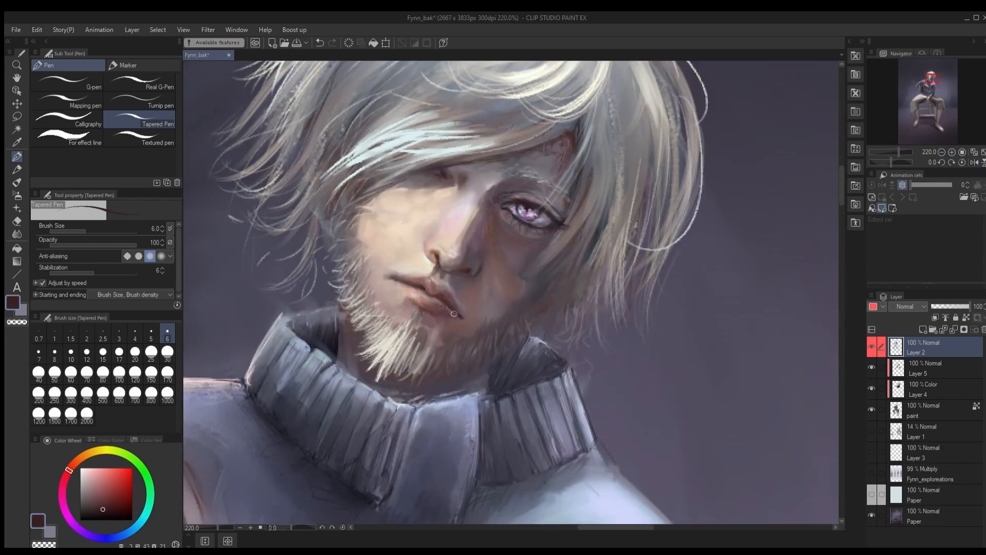
pyautogui.scroll(-4, 452, 313)
pyautogui.scroll(4, 448, 294)
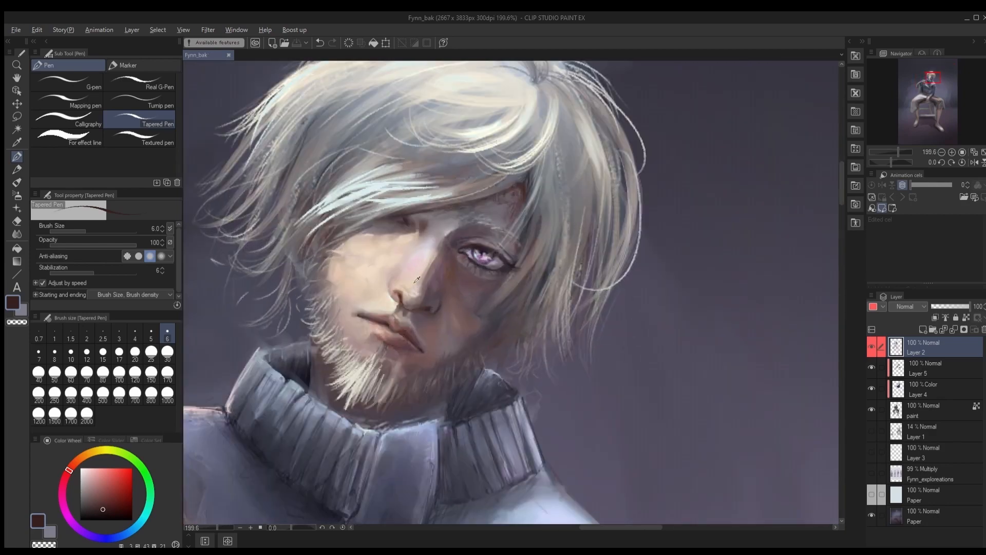
# Step: Retouch the skin around the nose with sampled tones, blend it with the Gouache blender, and save
pyautogui.keyDown('alt'); pyautogui.click(403, 283); pyautogui.keyUp('alt')
pyautogui.moveTo(409, 273); pyautogui.dragTo(395, 283)
pyautogui.click(17, 182)
pyautogui.scroll(-4, 395, 269)
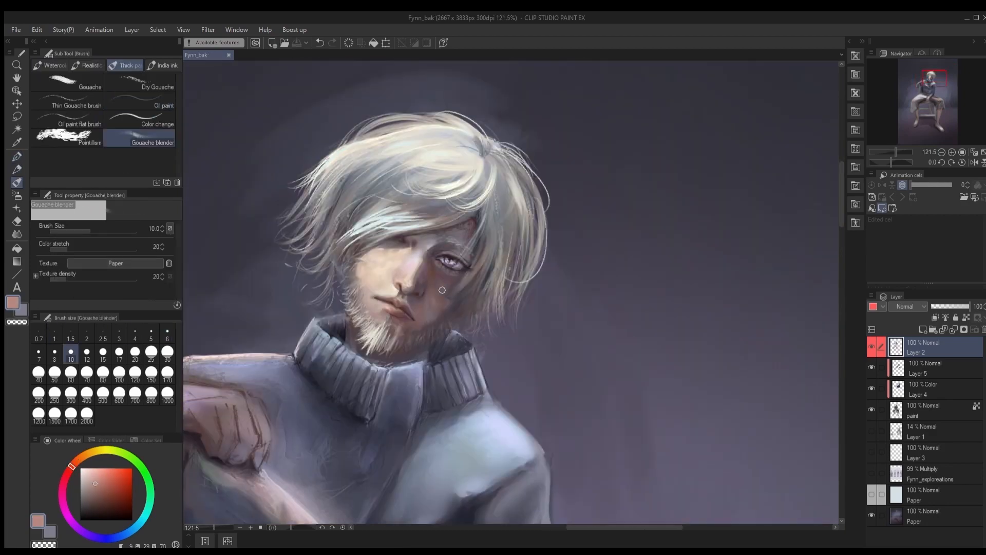
pyautogui.scroll(4, 395, 269)
pyautogui.scroll(-6, 394, 269)
pyautogui.hotkey('ctrl', 's')
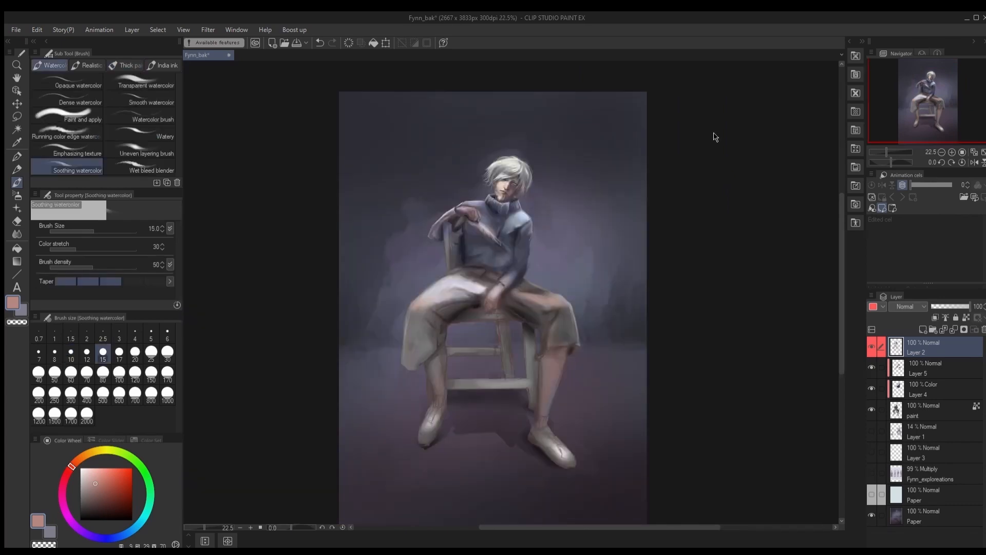
# Step: Add a top layer named Value Check, filled with black in Saturation mode, and hide it after checking the values
pyautogui.click(923, 330)
pyautogui.click(17, 248)
pyautogui.click(80, 520)
pyautogui.click(493, 318)
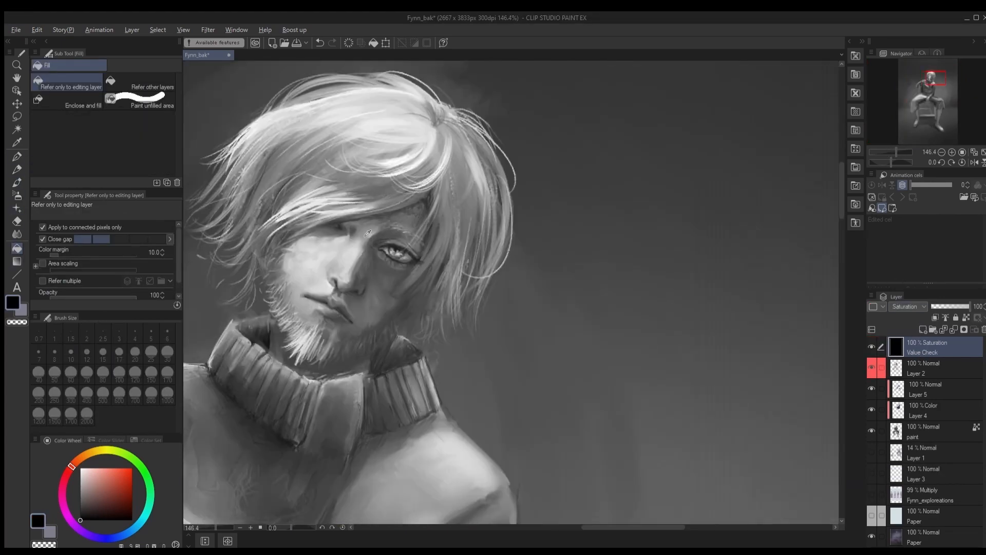
pyautogui.click(872, 347)
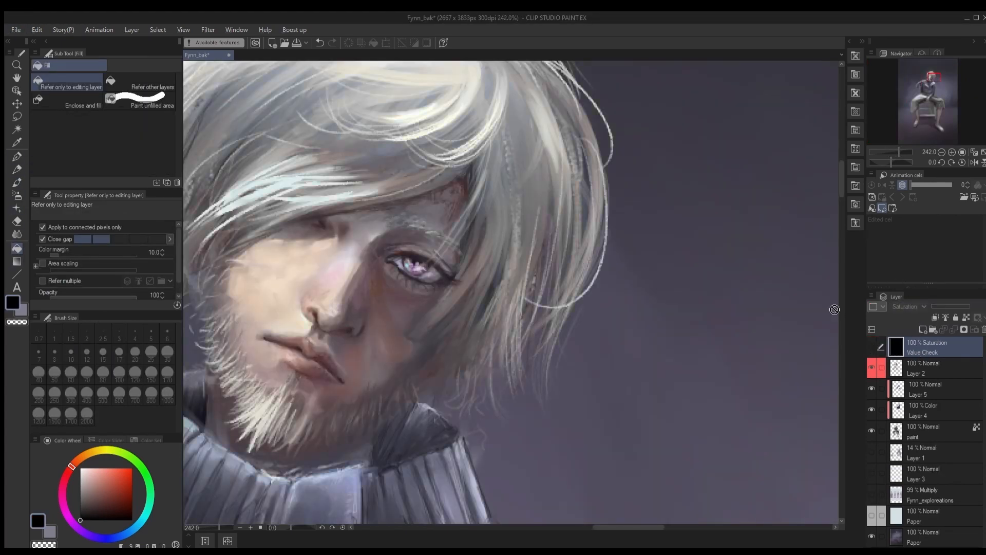
# Step: Select Layer 2 and set up the Wet bleed blender with a skin tone sampled near the eye
pyautogui.scroll(5, 443, 250)
pyautogui.keyDown('alt'); pyautogui.click(406, 252); pyautogui.keyUp('alt')
pyautogui.click(923, 369)
pyautogui.press('b')
pyautogui.click(139, 167)
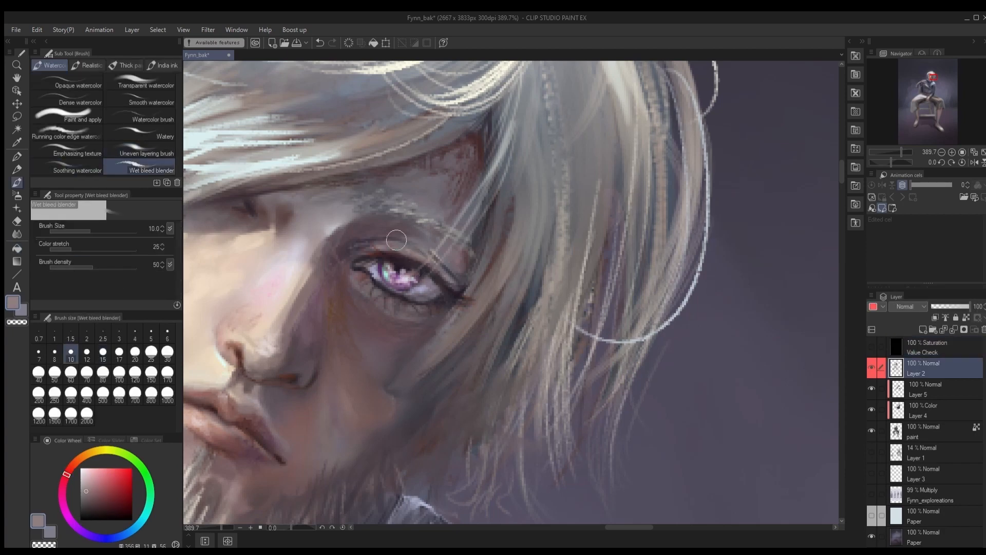
# Step: Set up the Dense watercolor brush at size 2 and undo the last stroke near the upper eyelid
pyautogui.press('[')
pyautogui.press('[')
pyautogui.press('[')
pyautogui.press('[')
pyautogui.press('[')
pyautogui.press('[')
pyautogui.press('[')
pyautogui.press('[')
pyautogui.press('[')
pyautogui.hotkey('ctrl', 'z')
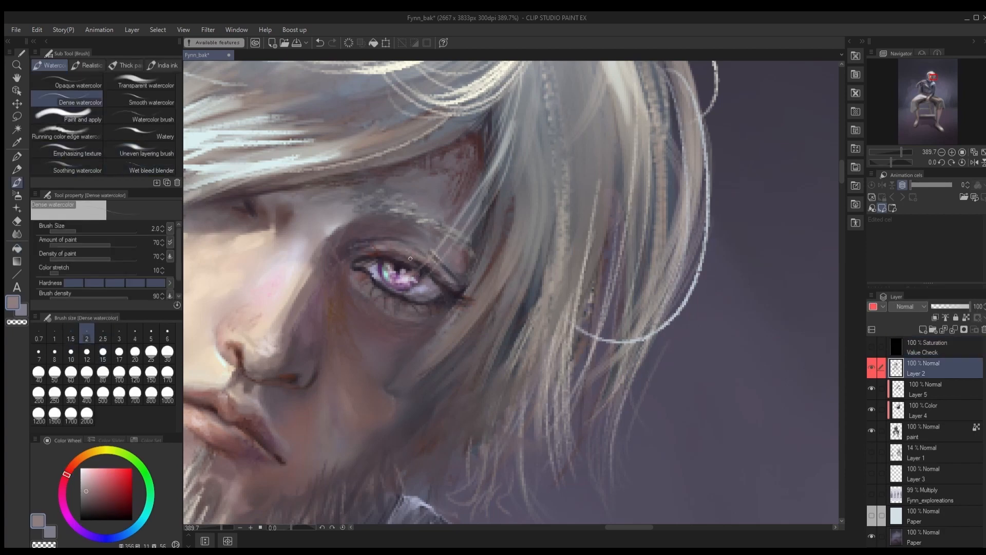
# Step: Compare the values around the eye and nose in greyscale and color using the Value Check layer
pyautogui.keyDown('alt'); pyautogui.click(400, 257); pyautogui.keyUp('alt')
pyautogui.scroll(-5, 389, 282)
pyautogui.click(871, 347)
pyautogui.scroll(5, 390, 271)
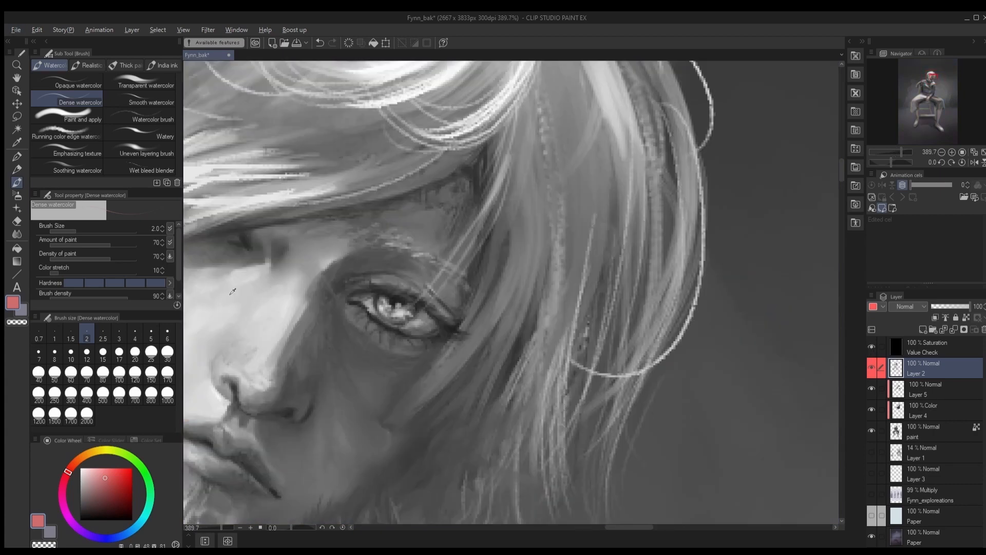
pyautogui.keyDown('alt'); pyautogui.click(432, 328); pyautogui.keyUp('alt')
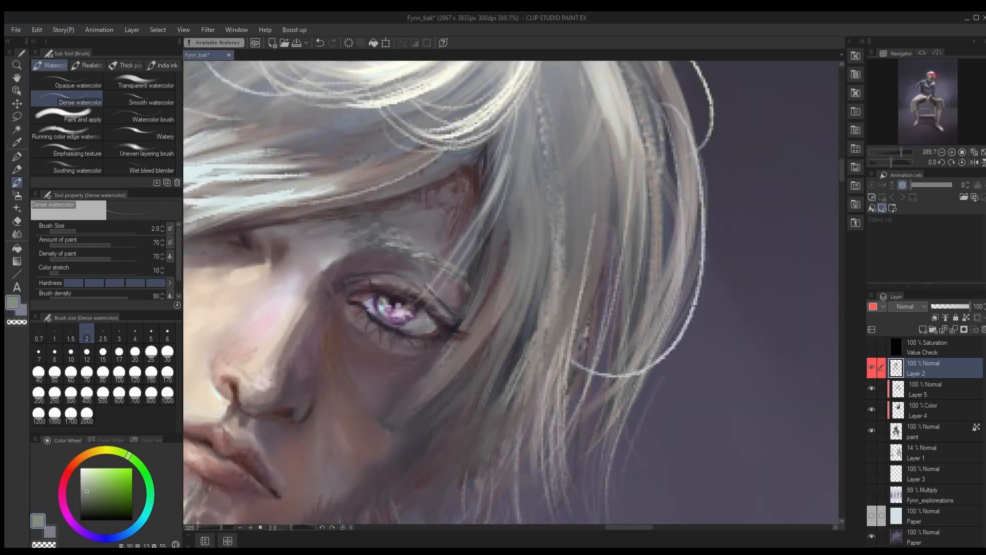
pyautogui.keyDown('alt'); pyautogui.click(322, 315); pyautogui.keyUp('alt')
pyautogui.scroll(-14, 457, 314)
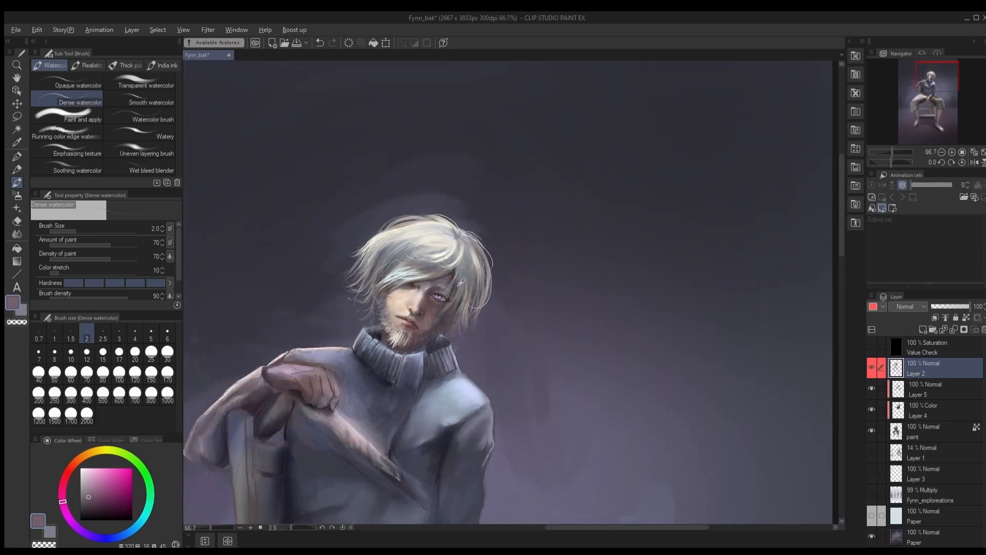
# Step: Rotate the canvas to -25° and paint a sampled light skin tone along the shadow edge of the nose bridge
pyautogui.press('-')
pyautogui.press('-')
pyautogui.press('-')
pyautogui.press('-')
pyautogui.press('-')
pyautogui.scroll(16, 472, 337)
pyautogui.keyDown('alt'); pyautogui.click(454, 358); pyautogui.keyUp('alt')
pyautogui.keyDown('alt'); pyautogui.click(313, 417); pyautogui.keyUp('alt')
pyautogui.moveTo(327, 397); pyautogui.dragTo(312, 451)
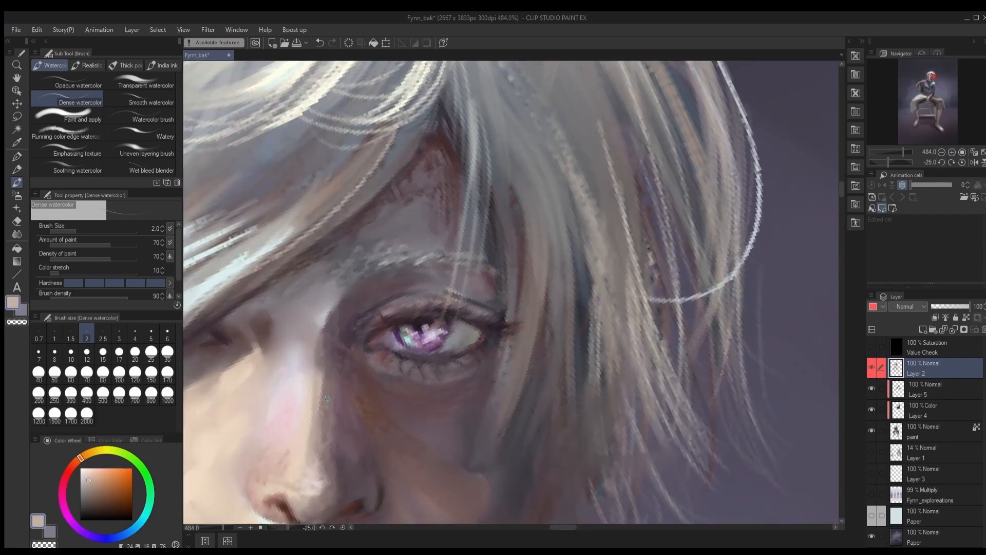
# Step: Refine the transition between the nose bridge and the shaded cheek with sampled skin tones, and save
pyautogui.moveTo(336, 377); pyautogui.dragTo(321, 411)
pyautogui.keyDown('alt'); pyautogui.click(336, 396); pyautogui.keyUp('alt')
pyautogui.keyDown('alt'); pyautogui.click(314, 400); pyautogui.keyUp('alt')
pyautogui.scroll(-15, 356, 334)
pyautogui.hotkey('ctrl', 's')
# Step: Repaint the iris with purple and pale blue tones using Dense watercolor at size 2, and save
pyautogui.scroll(14, 381, 330)
pyautogui.keyDown('alt'); pyautogui.click(381, 331); pyautogui.keyUp('alt')
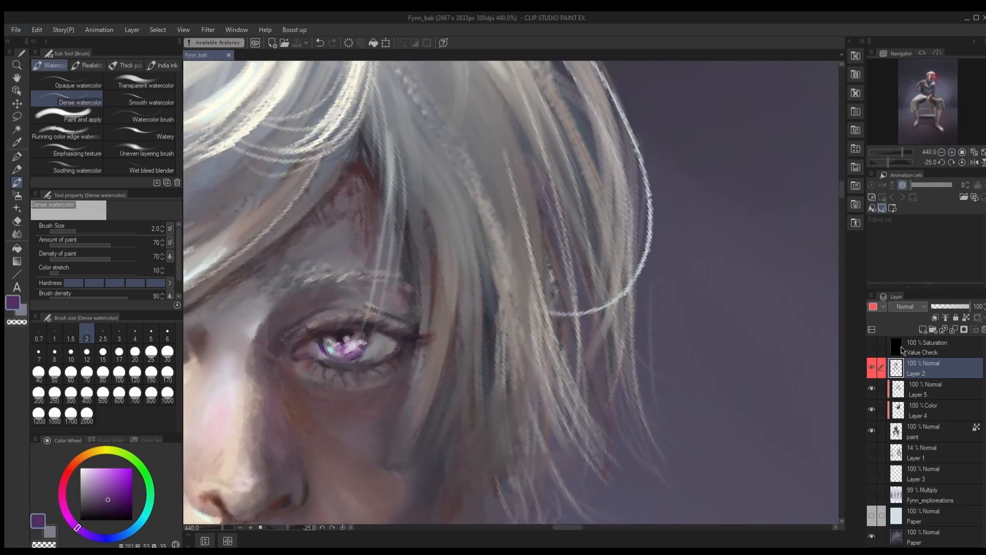
pyautogui.click(872, 354)
pyautogui.click(100, 536)
pyautogui.click(93, 497)
pyautogui.moveTo(338, 333)
pyautogui.mouseDown()
pyautogui.moveTo(334, 355)
pyautogui.moveTo(357, 354)
pyautogui.moveTo(328, 352)
pyautogui.mouseUp()
pyautogui.click(87, 485)
pyautogui.click(112, 534)
pyautogui.keyDown('alt'); pyautogui.click(322, 346); pyautogui.keyUp('alt')
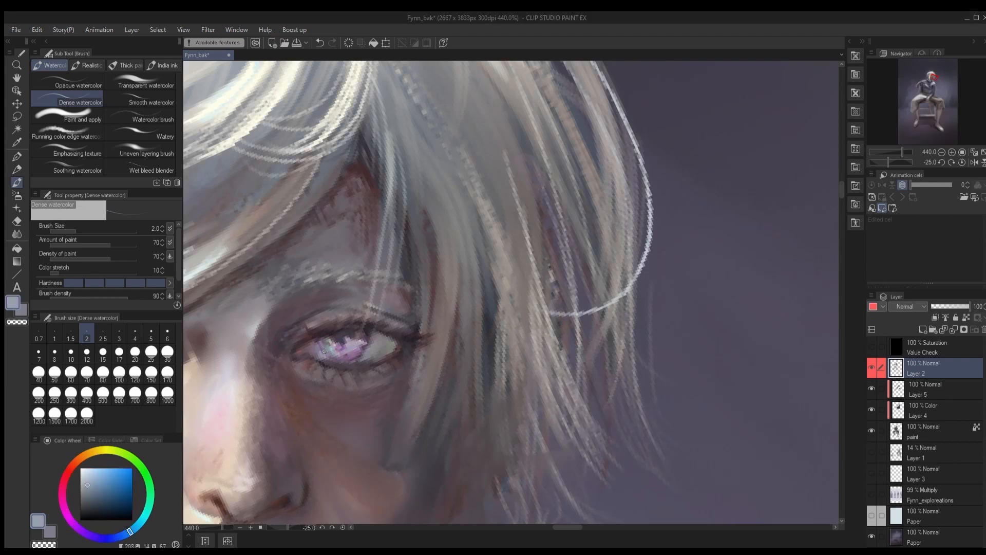
pyautogui.scroll(-15, 384, 277)
pyautogui.hotkey('ctrl', 's')
# Step: Add saturated violet detail to the iris with the India ink Rough brush at size 1, and save
pyautogui.scroll(20, 380, 282)
pyautogui.keyDown('alt'); pyautogui.click(380, 331); pyautogui.keyUp('alt')
pyautogui.click(95, 536)
pyautogui.click(115, 482)
pyautogui.click(162, 65)
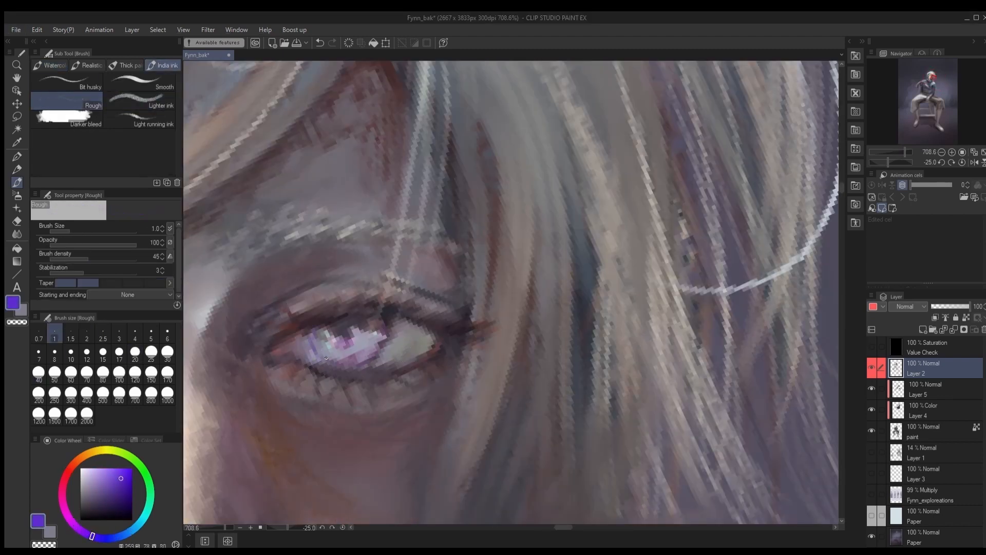
pyautogui.keyDown('alt'); pyautogui.click(323, 325); pyautogui.keyUp('alt')
pyautogui.moveTo(312, 323); pyautogui.dragTo(320, 355)
pyautogui.scroll(-10, 393, 320)
pyautogui.hotkey('ctrl', 's')
# Step: Retouch the upper eyelid and lash line with sampled skin tones
pyautogui.scroll(9, 394, 322)
pyautogui.keyDown('alt'); pyautogui.click(360, 295); pyautogui.keyUp('alt')
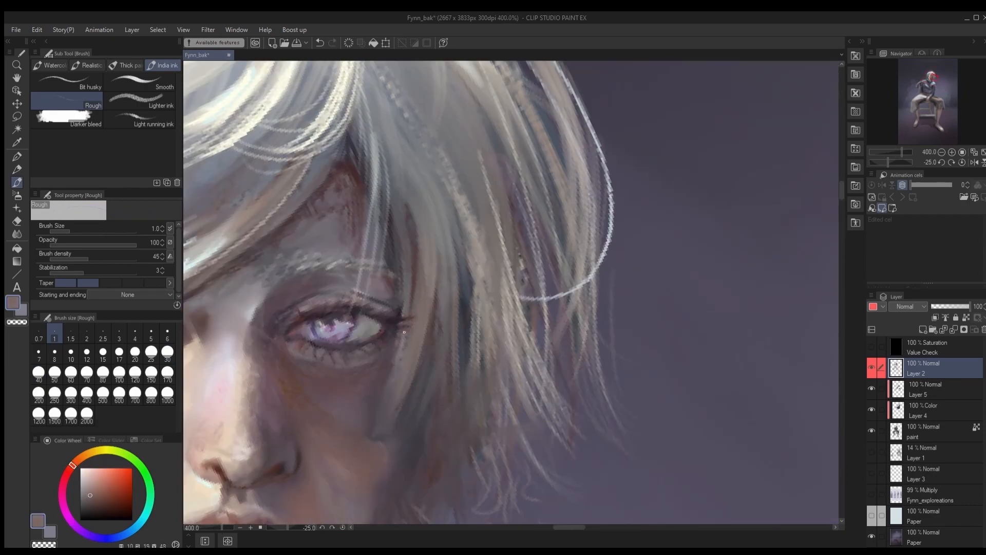
pyautogui.keyDown('alt'); pyautogui.click(355, 303); pyautogui.keyUp('alt')
pyautogui.scroll(-4, 339, 326)
pyautogui.scroll(4, 359, 349)
# Step: Retouch the shadow beside the nostril with a sampled reddish brown at brush size 2, and save
pyautogui.keyDown('alt'); pyautogui.click(303, 452); pyautogui.keyUp('alt')
pyautogui.press(']')
pyautogui.press(']')
pyautogui.keyDown('alt'); pyautogui.click(302, 462); pyautogui.keyUp('alt')
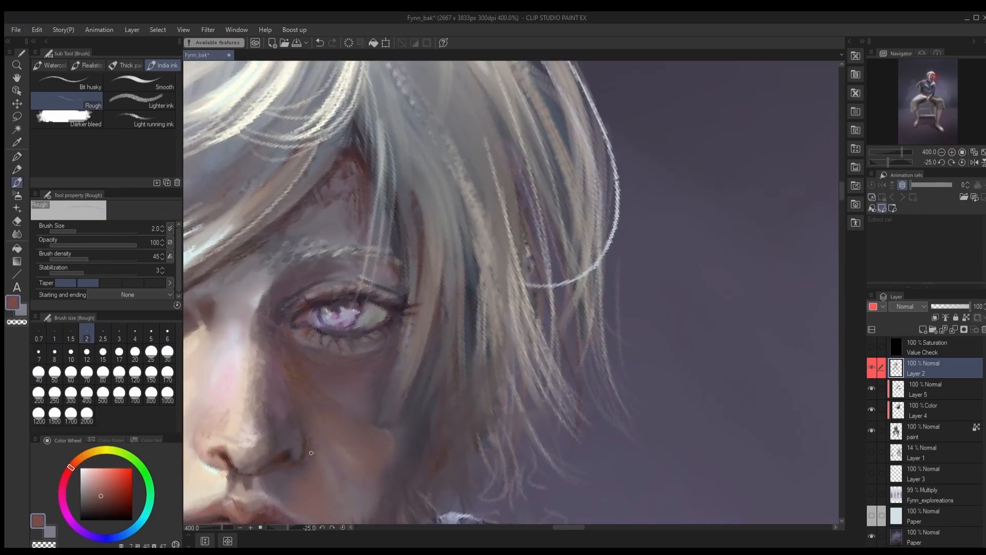
pyautogui.scroll(-8, 311, 452)
pyautogui.hotkey('ctrl', 's')
# Step: Mirror the canvas view and darken the sweater's front fold with a sampled dark blue using Dense watercolor at size 4
pyautogui.click(973, 162)
pyautogui.scroll(-1, 437, 308)
pyautogui.moveTo(411, 482); pyautogui.dragTo(424, 325)
pyautogui.scroll(4, 424, 326)
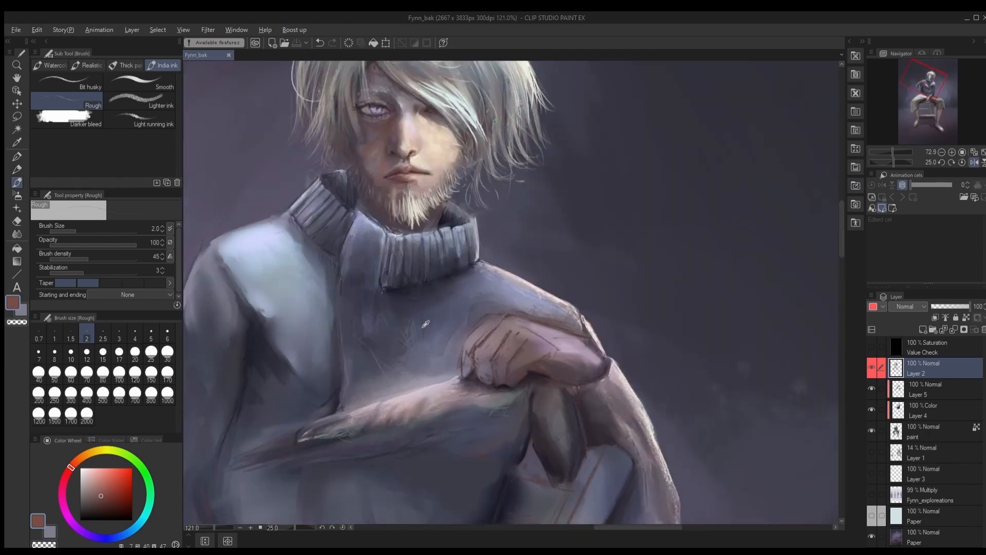
pyautogui.click(50, 65)
pyautogui.keyDown('alt'); pyautogui.click(360, 288); pyautogui.keyUp('alt')
pyautogui.press('[')
pyautogui.moveTo(336, 253); pyautogui.dragTo(333, 312)
pyautogui.keyDown('alt'); pyautogui.click(335, 314); pyautogui.keyUp('alt')
pyautogui.scroll(-5, 354, 493)
pyautogui.moveTo(354, 493); pyautogui.dragTo(443, 95)
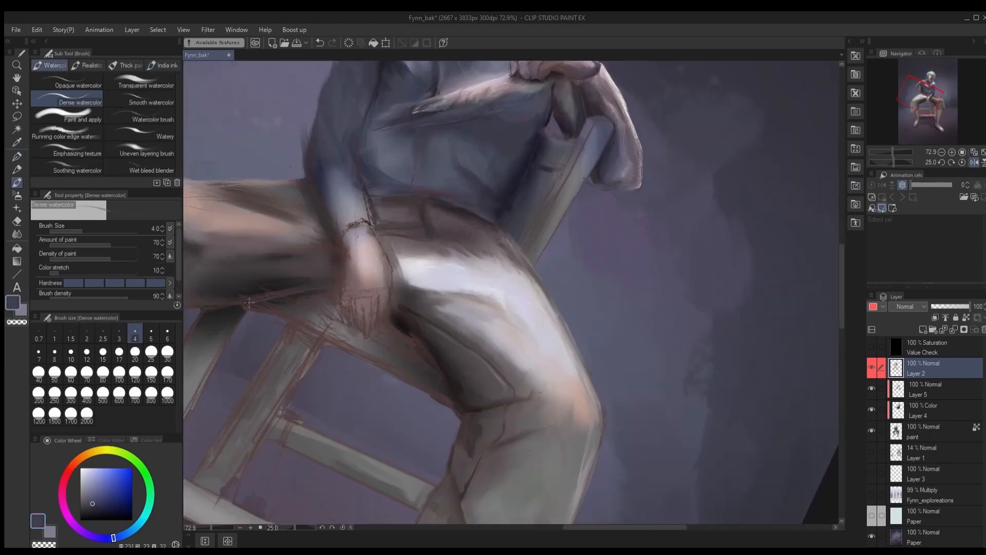
pyautogui.scroll(-4, 451, 386)
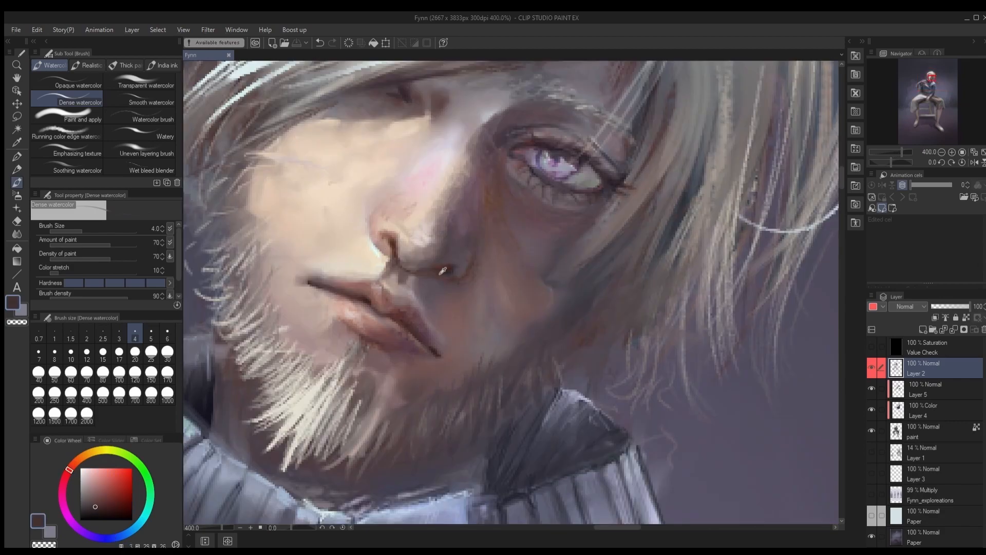
# Step: Touch up the lit cheek beside the nose with a sampled light skin tone
pyautogui.keyDown('alt'); pyautogui.click(391, 224); pyautogui.keyUp('alt')
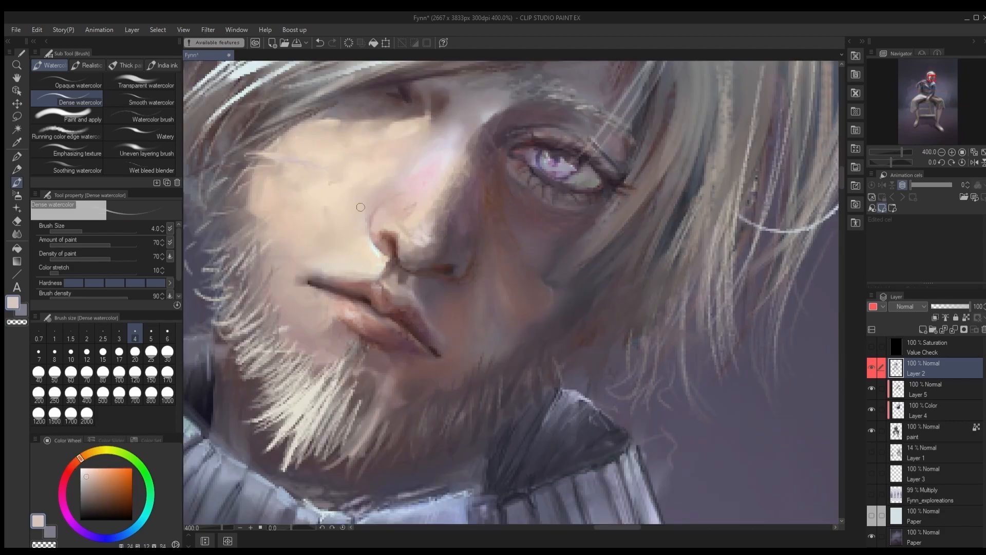
pyautogui.scroll(-3, 360, 207)
pyautogui.scroll(-2, 420, 178)
# Step: Darken the sweater's front fold below the collar with an enlarged Smooth watercolor brush in dark blue
pyautogui.moveTo(420, 318); pyautogui.dragTo(420, 177)
pyautogui.scroll(1, 401, 205)
pyautogui.scroll(1, 390, 154)
pyautogui.click(139, 98)
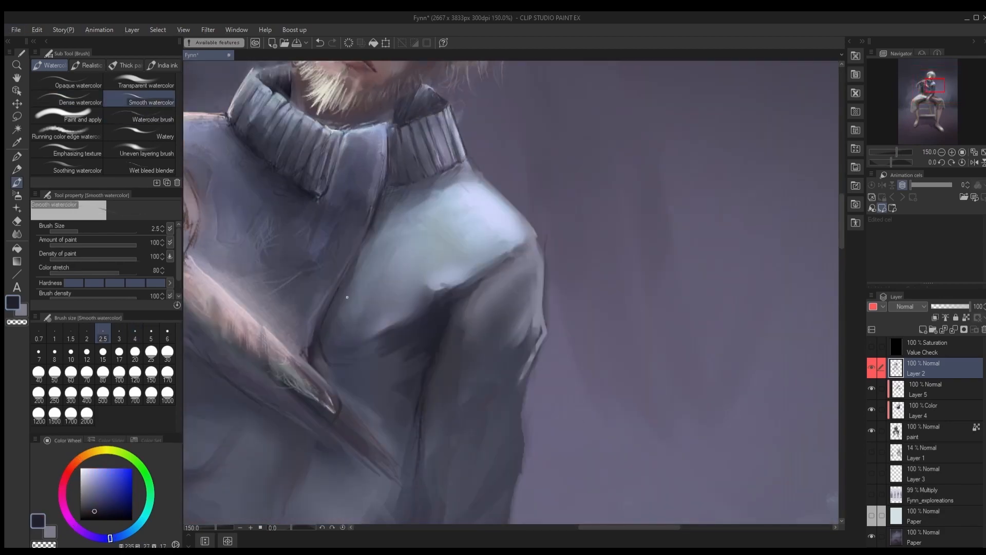
pyautogui.press(']')
pyautogui.press(']')
pyautogui.press(']')
pyautogui.moveTo(315, 335); pyautogui.dragTo(351, 266)
pyautogui.moveTo(330, 312); pyautogui.dragTo(323, 337)
# Step: Shade the sweater beneath the bright shoulder with the Emphasizing texture brush at size 17 in sampled blue-grey
pyautogui.click(67, 150)
pyautogui.press(']')
pyautogui.press(']')
pyautogui.press(']')
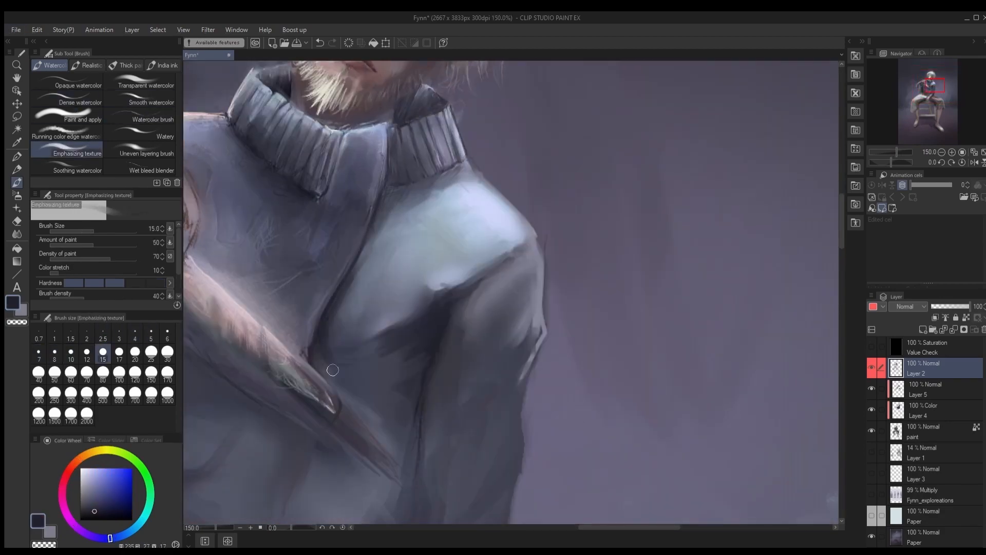
pyautogui.press(']')
pyautogui.moveTo(383, 398); pyautogui.dragTo(418, 366)
pyautogui.keyDown('alt'); pyautogui.click(368, 376); pyautogui.keyUp('alt')
pyautogui.moveTo(293, 335); pyautogui.dragTo(383, 381)
pyautogui.moveTo(389, 347); pyautogui.dragTo(409, 334)
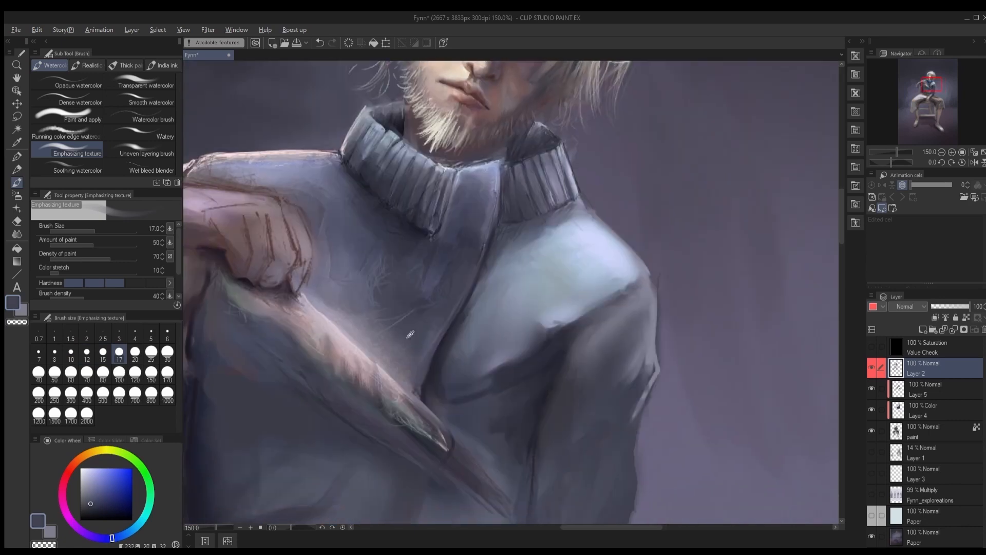
# Step: Paint over the sweater's chest area with sampled tones using a Realistic watercolor brush
pyautogui.click(87, 66)
pyautogui.scroll(-1, 411, 334)
pyautogui.moveTo(359, 411); pyautogui.dragTo(524, 188)
pyautogui.moveTo(424, 230); pyautogui.dragTo(360, 355)
pyautogui.keyDown('alt'); pyautogui.click(361, 359); pyautogui.keyUp('alt')
pyautogui.moveTo(358, 357); pyautogui.dragTo(363, 382)
pyautogui.moveTo(328, 169)
pyautogui.mouseDown()
pyautogui.moveTo(328, 333)
pyautogui.moveTo(234, 385)
pyautogui.mouseUp()
pyautogui.keyDown('alt'); pyautogui.click(288, 326); pyautogui.keyUp('alt')
pyautogui.moveTo(308, 333)
pyautogui.mouseDown()
pyautogui.moveTo(310, 357)
pyautogui.moveTo(258, 353)
pyautogui.mouseUp()
pyautogui.moveTo(513, 401)
pyautogui.mouseDown()
pyautogui.moveTo(387, 348)
pyautogui.moveTo(400, 329)
pyautogui.mouseUp()
# Step: Enlarge the brush and shade the sweater's body with a sampled tone
pyautogui.press(']')
pyautogui.press(']')
pyautogui.press(']')
pyautogui.press(']')
pyautogui.press(']')
pyautogui.press(']')
pyautogui.keyDown('alt'); pyautogui.click(391, 403); pyautogui.keyUp('alt')
pyautogui.moveTo(374, 409)
pyautogui.mouseDown()
pyautogui.moveTo(418, 386)
pyautogui.moveTo(391, 380)
pyautogui.mouseUp()
# Step: Paint a pale blue highlight along the sleeve's outer edge with the Rough wash brush at size 10
pyautogui.keyDown('alt'); pyautogui.click(419, 311); pyautogui.keyUp('alt')
pyautogui.press('[')
pyautogui.press('[')
pyautogui.press('[')
pyautogui.press('[')
pyautogui.press('[')
pyautogui.press('[')
pyautogui.press('[')
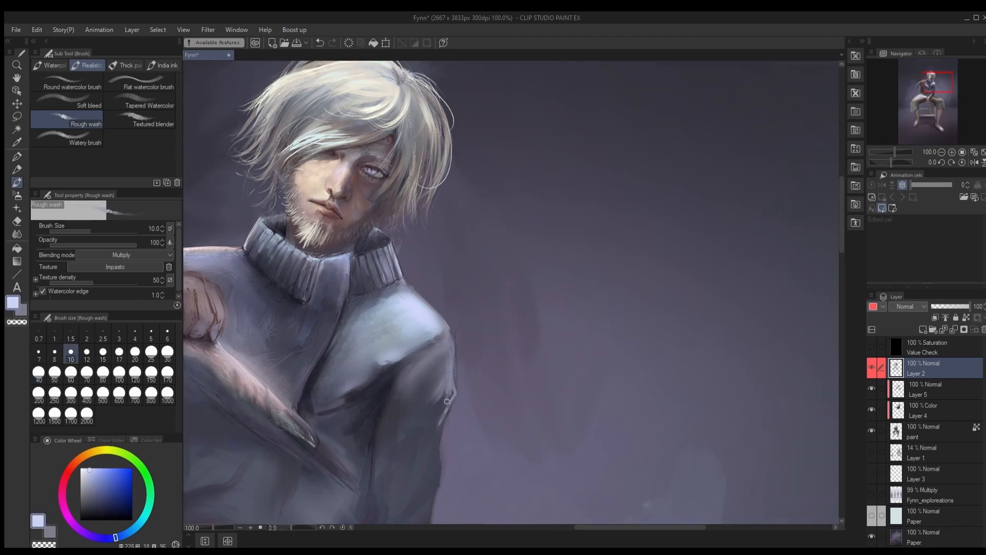
pyautogui.moveTo(446, 398); pyautogui.dragTo(428, 447)
# Step: Blend the sweater's brushwork with the Textured blender at size 20, and save
pyautogui.click(139, 101)
pyautogui.click(139, 120)
pyautogui.moveTo(228, 401); pyautogui.dragTo(428, 258)
pyautogui.scroll(-4, 362, 346)
pyautogui.hotkey('ctrl', 's')
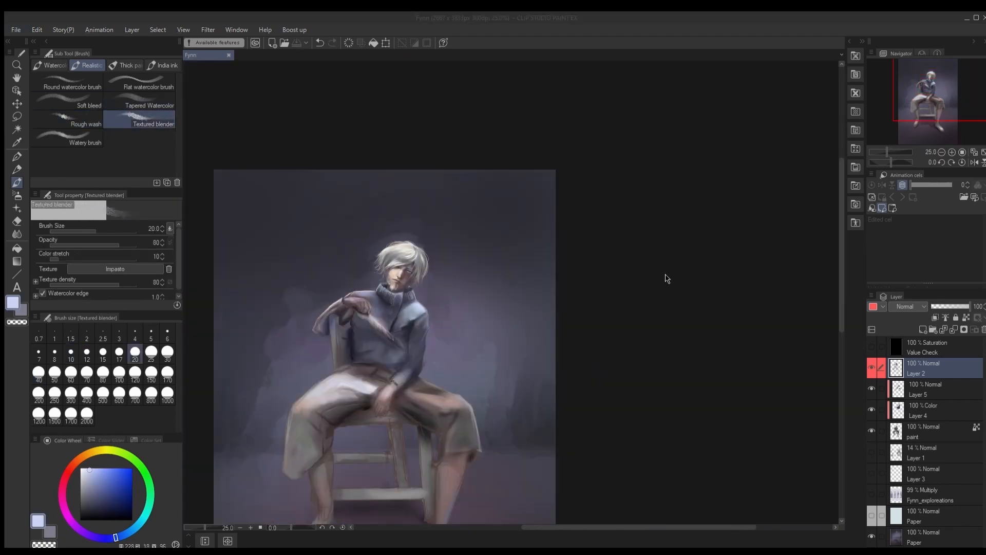
# Step: Shade the raised arm's sleeve beside the hand with a sampled dark tone using the Watery brush at size 100
pyautogui.scroll(4, 360, 302)
pyautogui.scroll(-1, 437, 270)
pyautogui.scroll(3, 353, 277)
pyautogui.keyDown('alt'); pyautogui.click(336, 348); pyautogui.keyUp('alt')
pyautogui.press('.')
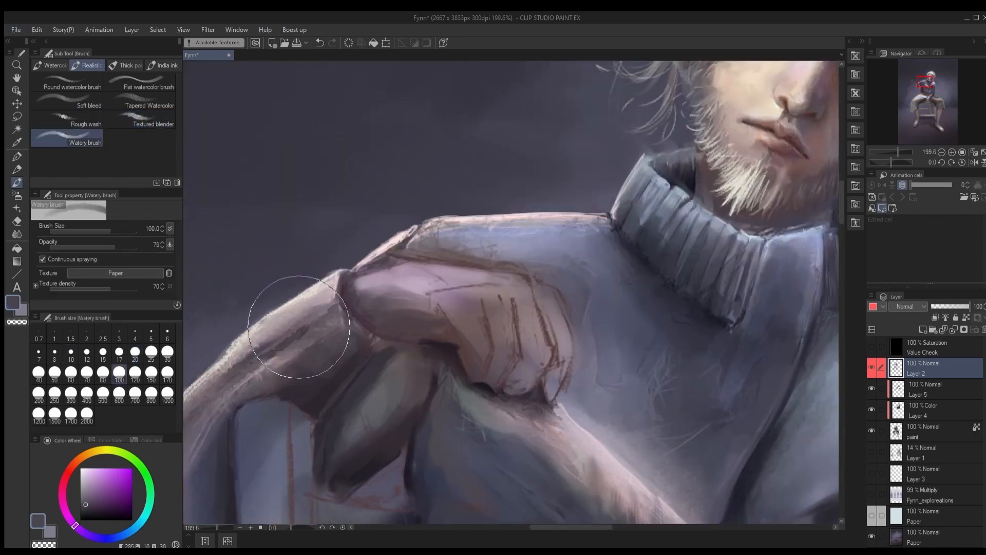
pyautogui.moveTo(297, 325); pyautogui.dragTo(257, 347)
# Step: Continue shading the raised forearm's sleeve beside the hand with a smaller Watery brush
pyautogui.press('[')
pyautogui.press('[')
pyautogui.press('[')
pyautogui.press('[')
pyautogui.press('[')
pyautogui.press('[')
pyautogui.moveTo(262, 463); pyautogui.dragTo(349, 324)
pyautogui.moveTo(426, 142)
pyautogui.mouseDown()
pyautogui.moveTo(343, 290)
pyautogui.moveTo(267, 326)
pyautogui.mouseUp()
# Step: Define the cuff's edge at the wrist with the Watercolor brush at size 2.5 in a sampled tone
pyautogui.press('.')
pyautogui.press('b')
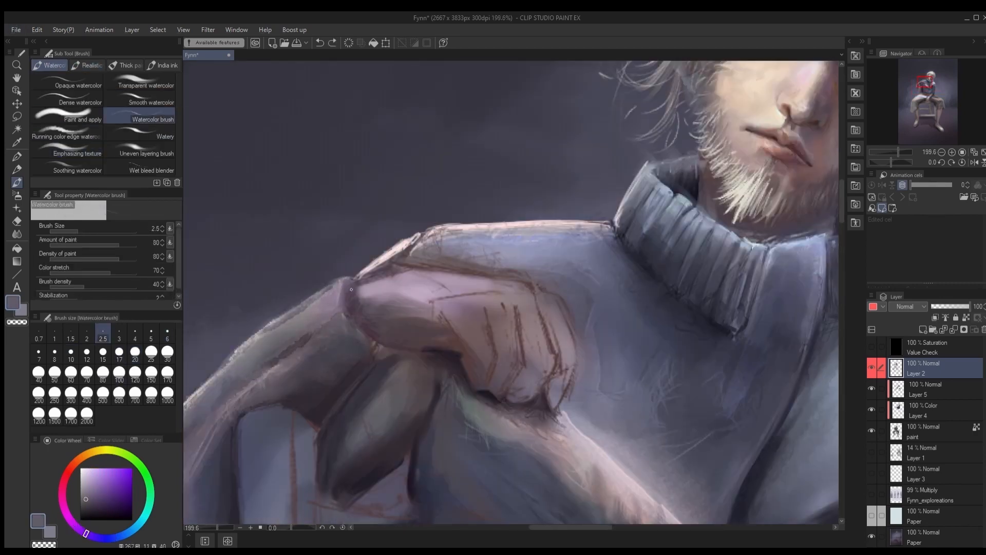
pyautogui.keyDown('alt'); pyautogui.click(371, 264); pyautogui.keyUp('alt')
pyautogui.moveTo(341, 282); pyautogui.dragTo(342, 308)
# Step: Draw a fine pale pink rim highlight along the cuff with the Rough ink brush at size 1.5
pyautogui.press('b')
pyautogui.press('[')
pyautogui.press('[')
pyautogui.press('[')
pyautogui.scroll(-4, 342, 308)
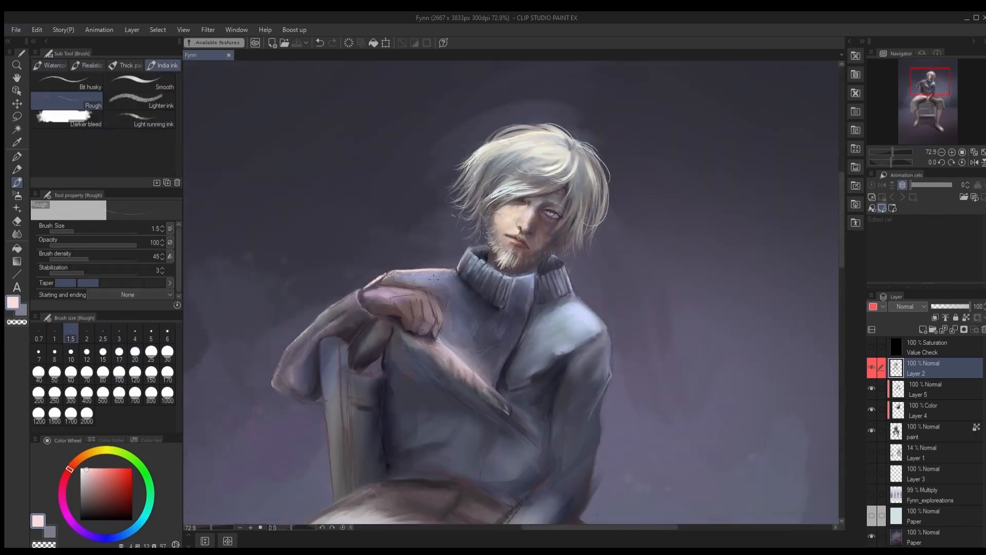
# Step: Accent the raised sleeve's folds and lower edge with sampled dark tones using the Rough ink brush at size 3, and save
pyautogui.scroll(3, 323, 310)
pyautogui.keyDown('alt'); pyautogui.click(322, 309); pyautogui.keyUp('alt')
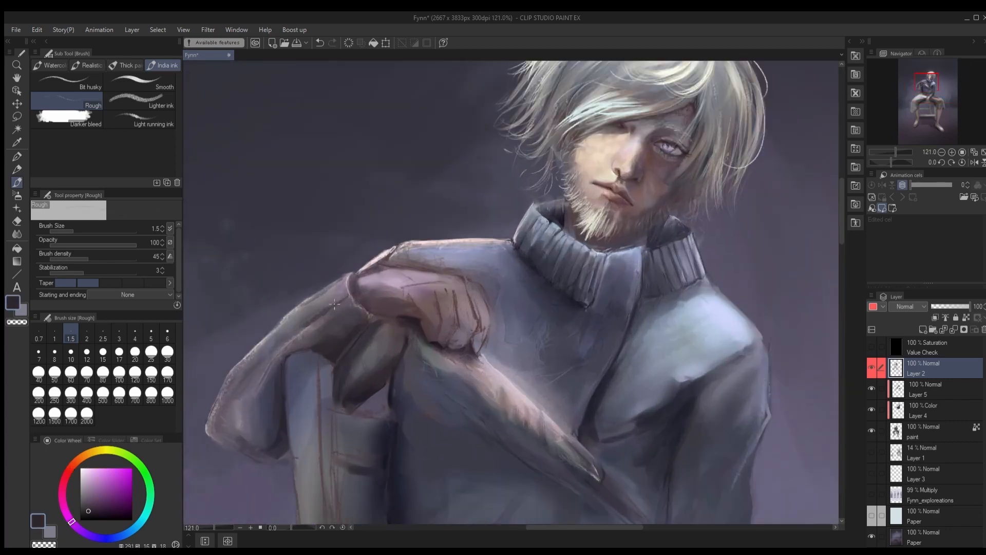
pyautogui.press(']')
pyautogui.press(']')
pyautogui.press(']')
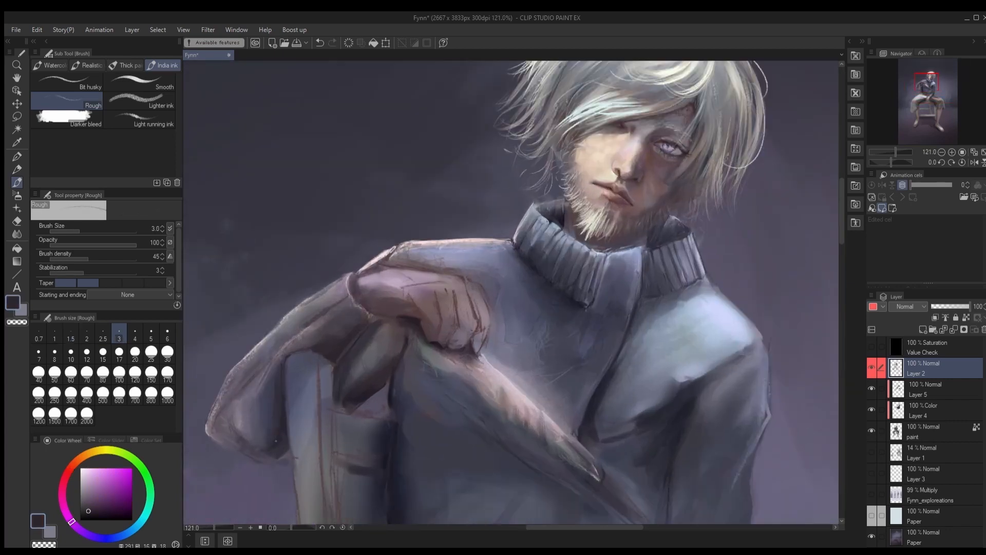
pyautogui.keyDown('alt'); pyautogui.click(290, 452); pyautogui.keyUp('alt')
pyautogui.scroll(-4, 263, 445)
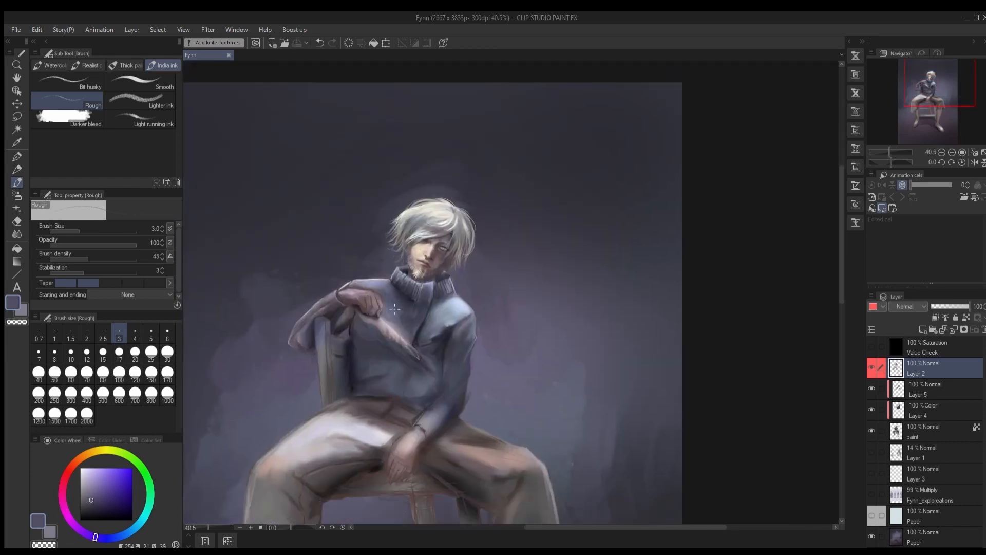
pyautogui.hotkey('ctrl', 's')
# Step: Flip the canvas view horizontally to work on the raised hand from the mirrored side
pyautogui.scroll(3, 652, 224)
pyautogui.click(974, 162)
pyautogui.click(974, 162)
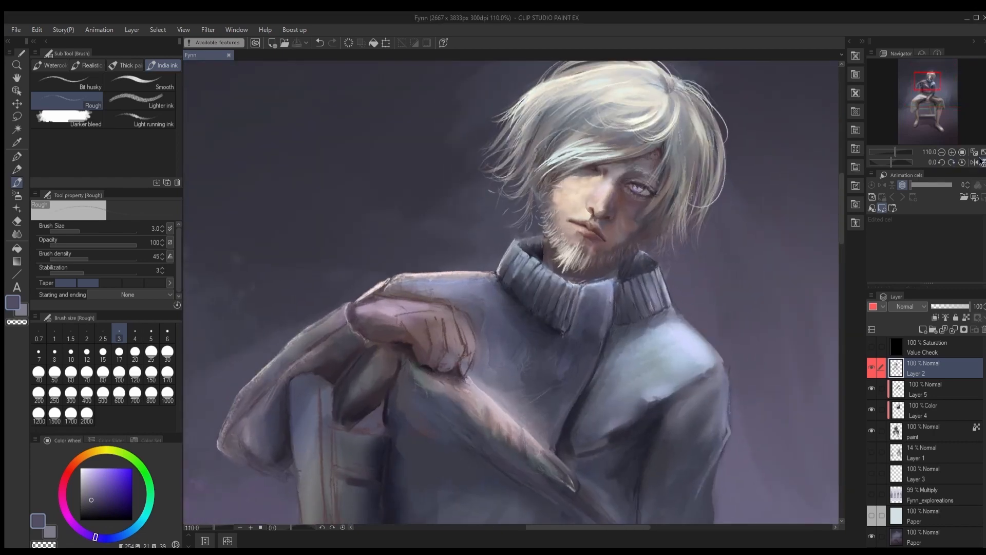
pyautogui.click(974, 162)
pyautogui.scroll(3, 624, 307)
# Step: Cover the sketch lines above the raised hand with a sampled sweater tone using the Dense watercolor brush
pyautogui.click(49, 65)
pyautogui.keyDown('alt'); pyautogui.click(590, 281); pyautogui.keyUp('alt')
pyautogui.press(']')
pyautogui.press(']')
pyautogui.moveTo(569, 300)
pyautogui.mouseDown()
pyautogui.moveTo(634, 294)
pyautogui.moveTo(559, 297)
pyautogui.mouseUp()
pyautogui.press(']')
pyautogui.press(']')
pyautogui.press(']')
pyautogui.press('[')
pyautogui.press('[')
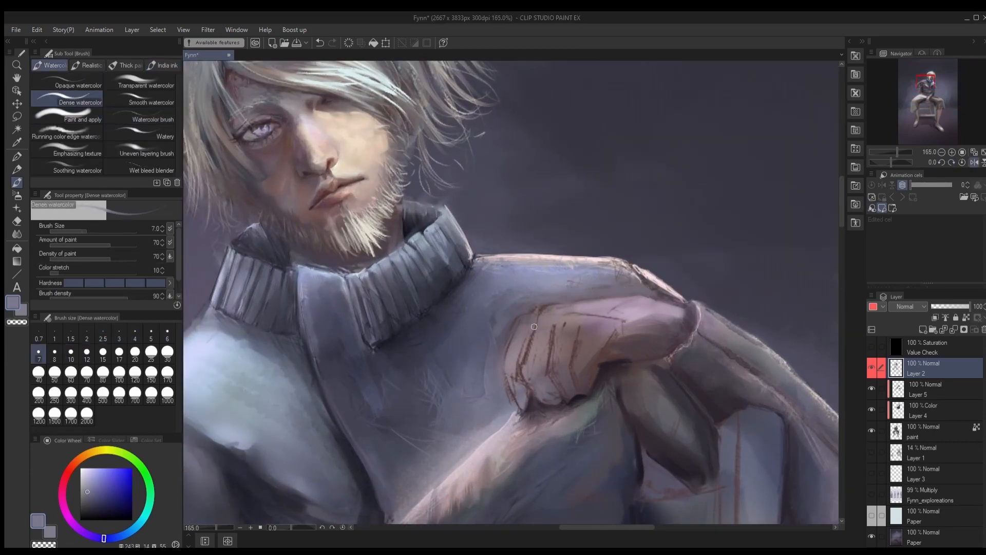
# Step: Redefine the outer fingers of the raised hand with a sampled dark skin tone using the Dense watercolor brush
pyautogui.press('[')
pyautogui.keyDown('alt'); pyautogui.click(521, 325); pyautogui.keyUp('alt')
pyautogui.moveTo(514, 330); pyautogui.dragTo(502, 366)
pyautogui.press('[')
pyautogui.press('[')
pyautogui.press('[')
pyautogui.press(']')
pyautogui.press(']')
pyautogui.press(']')
pyautogui.press(']')
pyautogui.press(']')
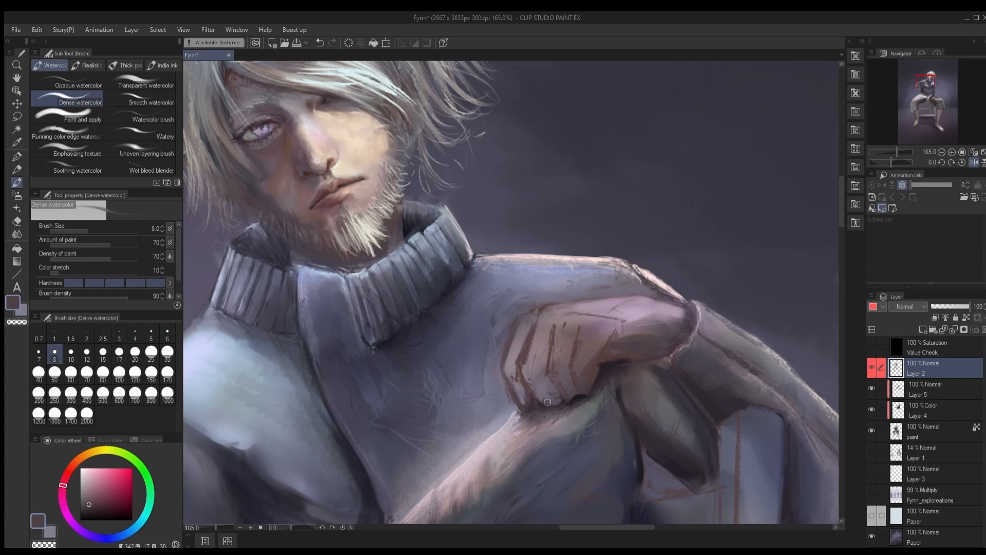
# Step: Paint over the finger sketch lines and shade the index finger with sampled skin tones at brush size 12
pyautogui.press(']')
pyautogui.press(']')
pyautogui.moveTo(554, 334)
pyautogui.mouseDown()
pyautogui.moveTo(545, 386)
pyautogui.moveTo(581, 389)
pyautogui.mouseUp()
pyautogui.keyDown('alt'); pyautogui.click(571, 394); pyautogui.keyUp('alt')
pyautogui.keyDown('alt'); pyautogui.click(595, 374); pyautogui.keyUp('alt')
pyautogui.moveTo(612, 335); pyautogui.dragTo(597, 373)
# Step: Paint the back of the raised hand and its knuckles with sampled tones at brush size 12
pyautogui.keyDown('alt'); pyautogui.click(648, 342); pyautogui.keyUp('alt')
pyautogui.keyDown('alt'); pyautogui.click(617, 363); pyautogui.keyUp('alt')
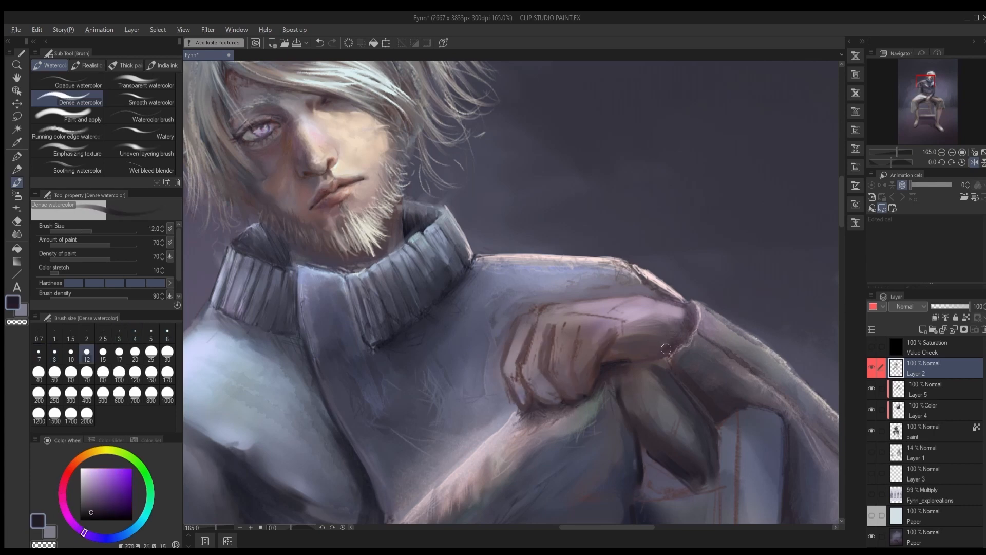
pyautogui.keyDown('alt'); pyautogui.click(624, 329); pyautogui.keyUp('alt')
pyautogui.moveTo(576, 308); pyautogui.dragTo(631, 320)
# Step: Model the fingers with sampled shadow and lilac skin tones using the Watercolor brush at size 8
pyautogui.scroll(-5, 567, 345)
pyautogui.scroll(3, 578, 337)
pyautogui.keyDown('alt'); pyautogui.click(585, 359); pyautogui.keyUp('alt')
pyautogui.click(139, 116)
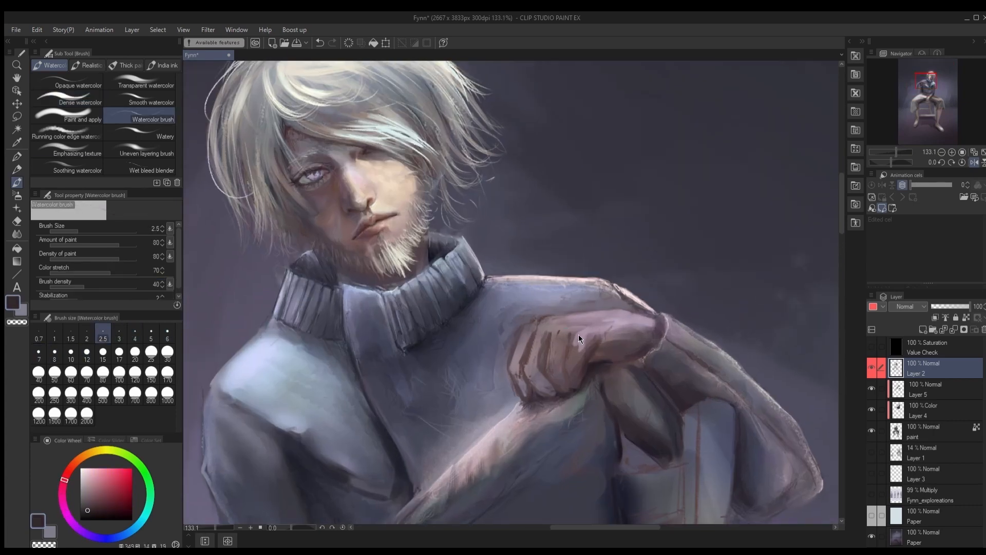
pyautogui.press(']')
pyautogui.press(']')
pyautogui.press(']')
pyautogui.press(']')
pyautogui.press(']')
pyautogui.press(']')
pyautogui.keyDown('alt'); pyautogui.click(523, 352); pyautogui.keyUp('alt')
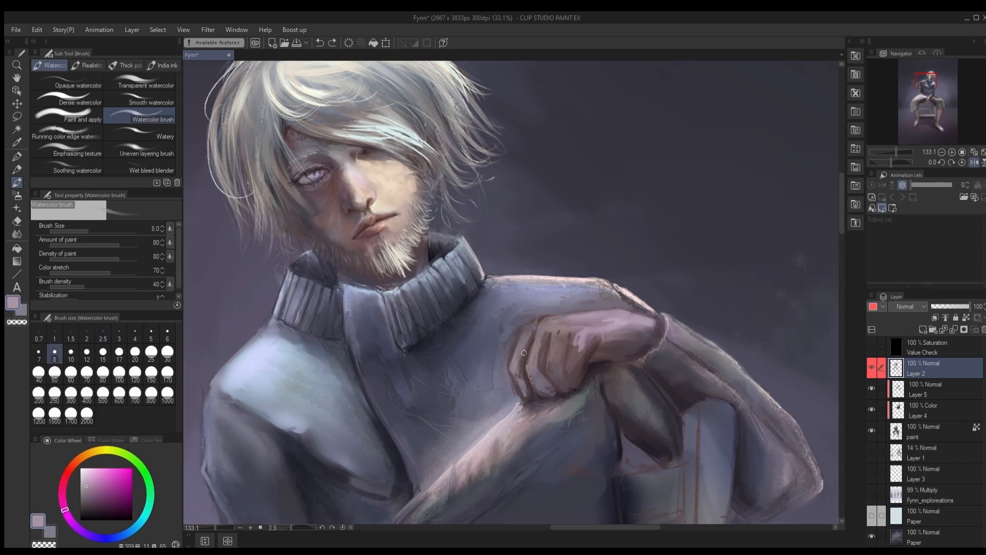
pyautogui.keyDown('alt'); pyautogui.click(548, 405); pyautogui.keyUp('alt')
# Step: Shade the underside of the raised hand with sampled tones using the Dense watercolor brush, reduce it to size 6, and save
pyautogui.click(67, 99)
pyautogui.scroll(-2, 565, 359)
pyautogui.scroll(2, 451, 323)
pyautogui.moveTo(671, 368)
pyautogui.mouseDown()
pyautogui.moveTo(639, 364)
pyautogui.moveTo(611, 384)
pyautogui.mouseUp()
pyautogui.keyDown('alt'); pyautogui.click(642, 375); pyautogui.keyUp('alt')
pyautogui.keyDown('alt'); pyautogui.click(625, 385); pyautogui.keyUp('alt')
pyautogui.keyDown('alt'); pyautogui.click(625, 383); pyautogui.keyUp('alt')
pyautogui.press('[')
pyautogui.press('[')
pyautogui.press('[')
pyautogui.press('[')
pyautogui.keyDown('alt'); pyautogui.click(619, 378); pyautogui.keyUp('alt')
pyautogui.keyDown('alt'); pyautogui.click(621, 390); pyautogui.keyUp('alt')
pyautogui.scroll(-6, 605, 346)
pyautogui.hotkey('ctrl', 's')
pyautogui.scroll(5, 582, 336)
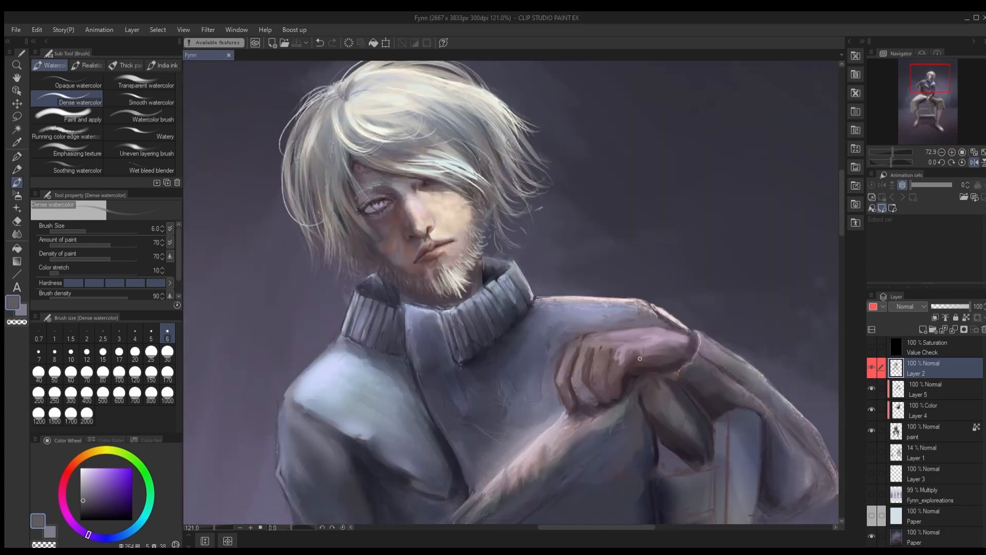
# Step: Refine the knuckles and back of the hand with sampled skin tones at brush size 6, and save
pyautogui.scroll(1, 640, 358)
pyautogui.keyDown('alt'); pyautogui.click(630, 355); pyautogui.keyUp('alt')
pyautogui.keyDown('alt'); pyautogui.click(616, 359); pyautogui.keyUp('alt')
pyautogui.scroll(-7, 619, 372)
pyautogui.hotkey('ctrl', 's')
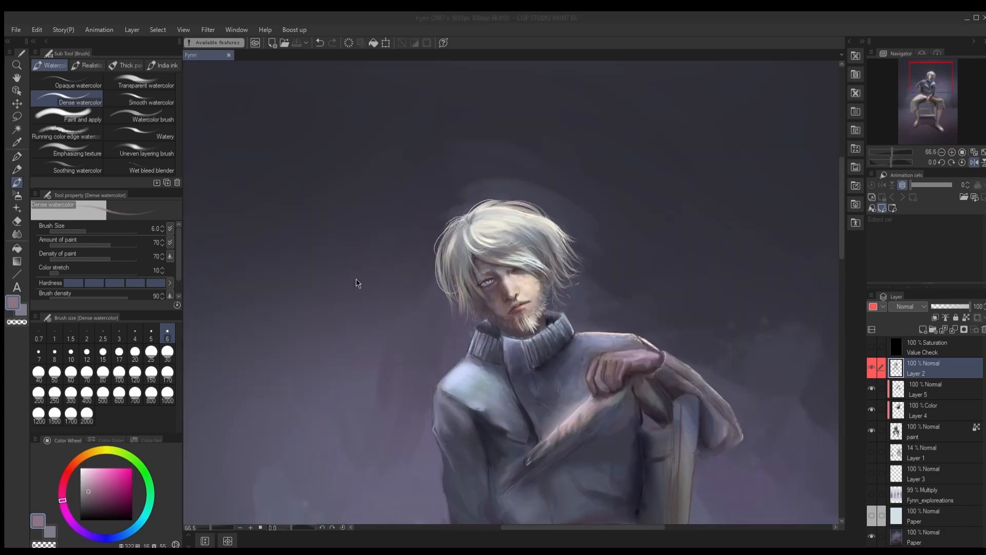
pyautogui.scroll(8, 616, 356)
pyautogui.keyDown('alt'); pyautogui.click(602, 366); pyautogui.keyUp('alt')
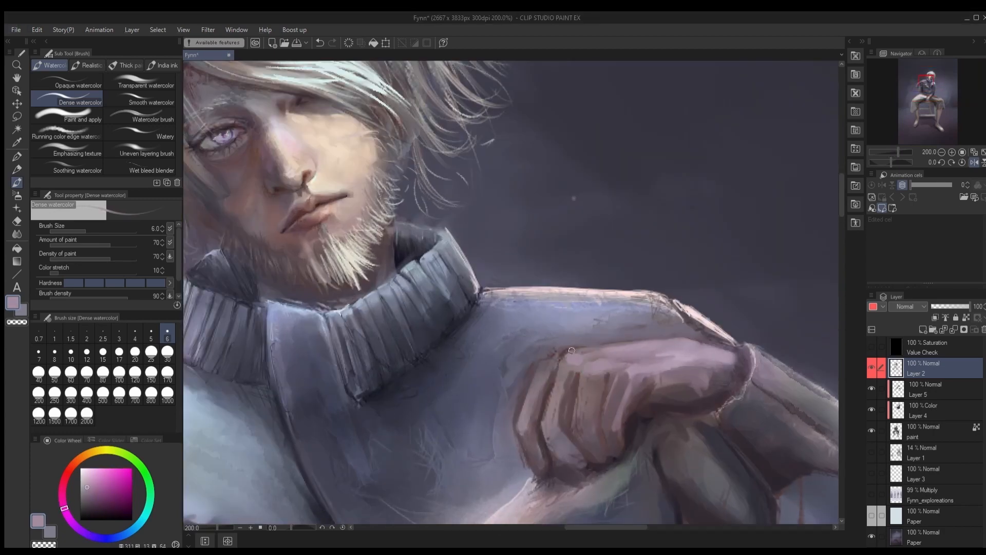
# Step: Paint thin dark red accents in the creases between the fingers with a small Dense watercolor brush
pyautogui.keyDown('alt'); pyautogui.click(561, 368); pyautogui.keyUp('alt')
pyautogui.press('[')
pyautogui.press('[')
pyautogui.press('[')
pyautogui.press('[')
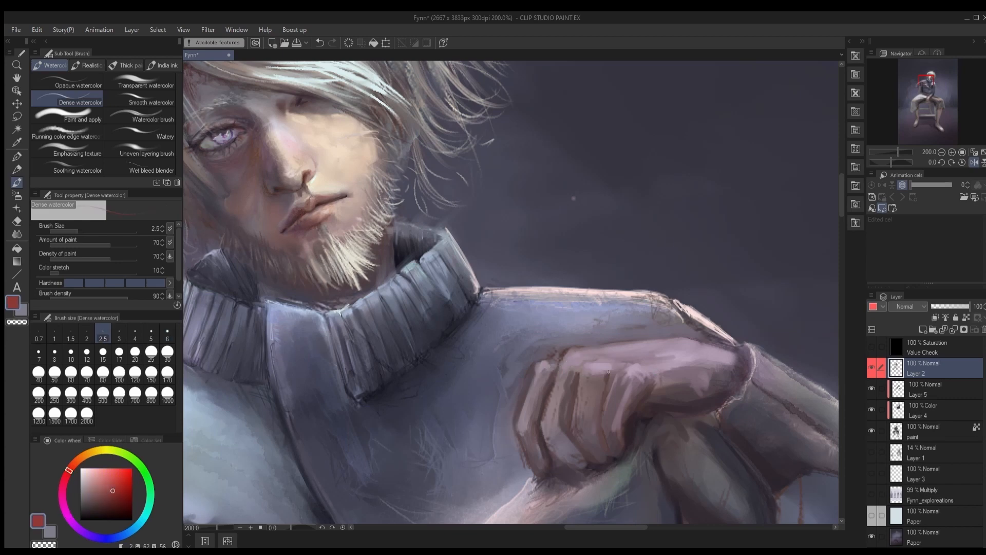
pyautogui.press('[')
pyautogui.moveTo(603, 412); pyautogui.dragTo(601, 429)
pyautogui.press(']')
pyautogui.press(']')
pyautogui.press(']')
pyautogui.press(']')
pyautogui.moveTo(610, 379); pyautogui.dragTo(603, 424)
# Step: Warm the index finger's shadow side with a picked brown and a sampled tone at varying brush sizes, and save
pyautogui.press('[')
pyautogui.press('[')
pyautogui.press('[')
pyautogui.press('[')
pyautogui.press('[')
pyautogui.press(']')
pyautogui.press(']')
pyautogui.press(']')
pyautogui.press(']')
pyautogui.click(101, 497)
pyautogui.keyDown('alt'); pyautogui.click(622, 397); pyautogui.keyUp('alt')
pyautogui.press(']')
pyautogui.press(']')
pyautogui.press(']')
pyautogui.moveTo(635, 374); pyautogui.dragTo(629, 382)
pyautogui.press('[')
pyautogui.press('[')
pyautogui.press('[')
pyautogui.press(']')
pyautogui.press(']')
pyautogui.scroll(-8, 621, 364)
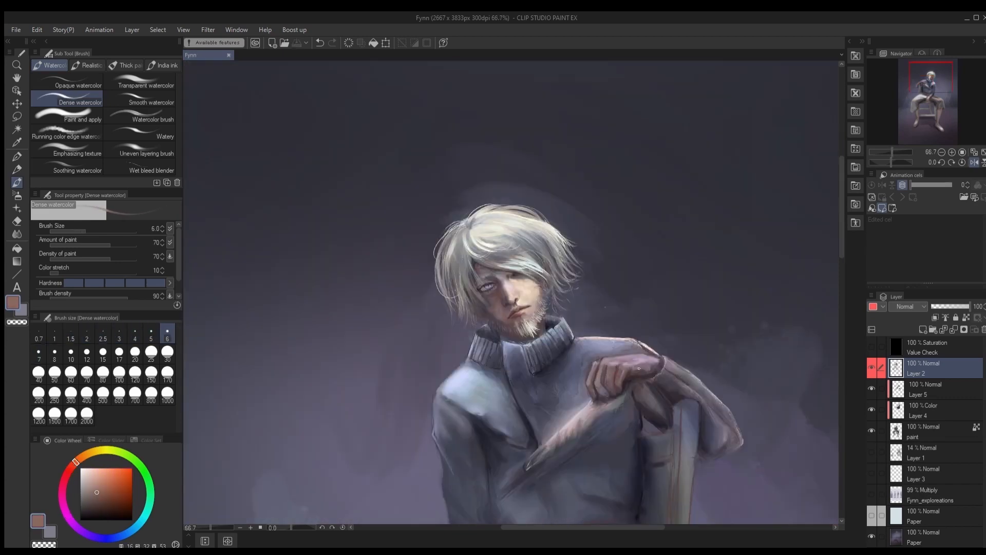
# Step: Lighten the index finger with a sampled beige tone using the Dense watercolor brush at size 6
pyautogui.scroll(8, 626, 367)
pyautogui.scroll(1, 599, 358)
pyautogui.keyDown('alt'); pyautogui.click(595, 420); pyautogui.keyUp('alt')
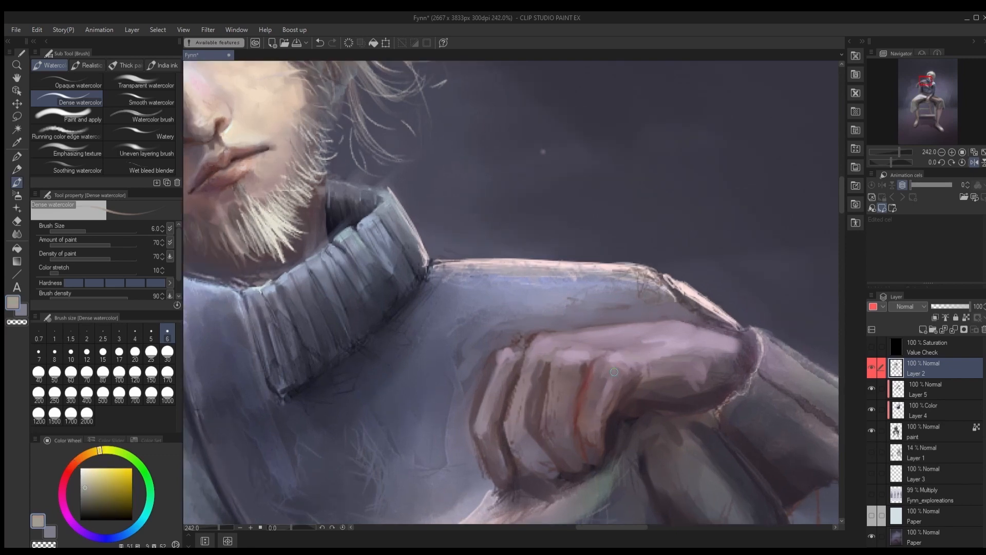
pyautogui.moveTo(610, 399); pyautogui.dragTo(605, 413)
# Step: Sharpen the hand's underside and finger creases with sampled dark reddish tones using the Dense watercolor brush at sizes 2 to 3
pyautogui.keyDown('alt'); pyautogui.click(635, 408); pyautogui.keyUp('alt')
pyautogui.press('[')
pyautogui.press('[')
pyautogui.press('[')
pyautogui.press('[')
pyautogui.press('[')
pyautogui.press('[')
pyautogui.press('[')
pyautogui.press(']')
pyautogui.press(']')
pyautogui.press(']')
pyautogui.press('[')
pyautogui.press('[')
pyautogui.press('[')
pyautogui.press(']')
pyautogui.press(']')
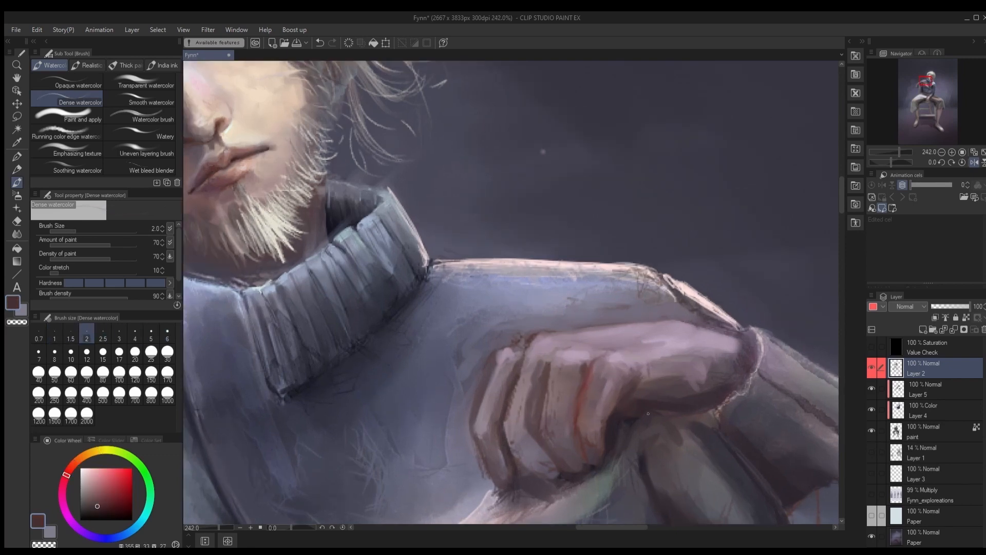
pyautogui.press(']')
pyautogui.press(']')
pyautogui.press('[')
pyautogui.press(']')
pyautogui.keyDown('alt'); pyautogui.click(581, 406); pyautogui.keyUp('alt')
pyautogui.moveTo(550, 370)
pyautogui.mouseDown()
pyautogui.moveTo(544, 417)
pyautogui.moveTo(550, 394)
pyautogui.mouseUp()
# Step: Show the Value Check layer to review the upper figure in grayscale
pyautogui.scroll(-14, 618, 372)
pyautogui.scroll(2, 617, 372)
pyautogui.click(872, 347)
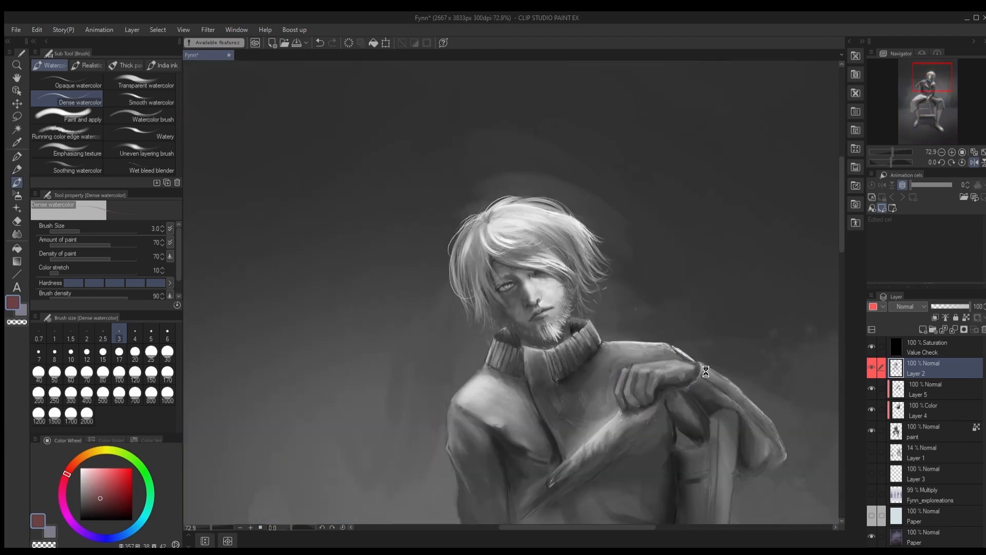
# Step: Hide the Value Check layer and cover the sweater edge beside the raised fingers with a sampled blue-gray tone at brush size 3
pyautogui.moveTo(647, 367); pyautogui.dragTo(656, 253)
pyautogui.scroll(13, 668, 243)
pyautogui.moveTo(583, 268)
pyautogui.mouseDown()
pyautogui.moveTo(567, 278)
pyautogui.moveTo(544, 334)
pyautogui.mouseUp()
pyautogui.keyDown('alt'); pyautogui.click(543, 291); pyautogui.keyUp('alt')
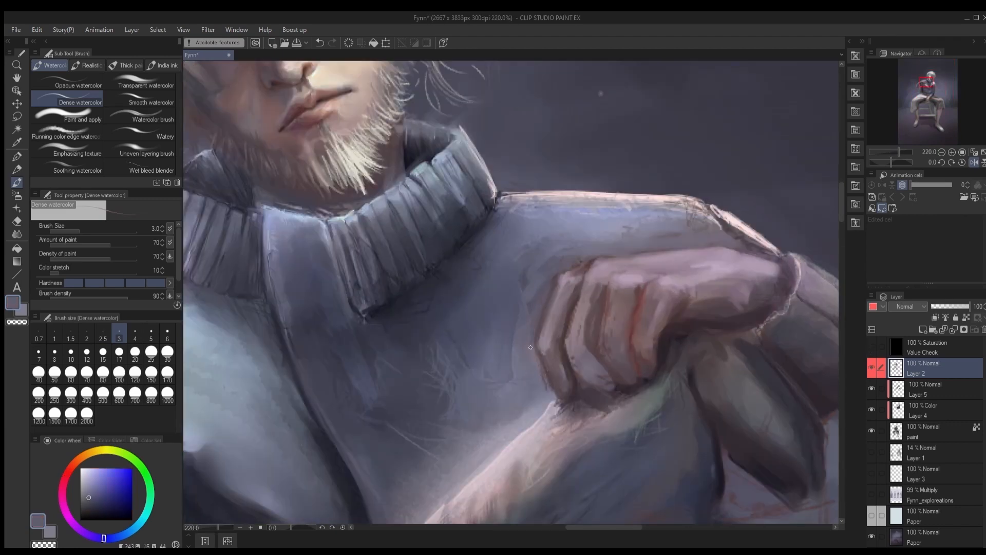
# Step: Refine the finger creases and the fist's lower edge with sampled reddish browns using the Dense watercolor brush at size 1.5, and save
pyautogui.keyDown('alt'); pyautogui.click(642, 360); pyautogui.keyUp('alt')
pyautogui.scroll(-8, 618, 382)
pyautogui.scroll(7, 680, 303)
pyautogui.press('[')
pyautogui.press('[')
pyautogui.press('[')
pyautogui.keyDown('alt'); pyautogui.click(583, 390); pyautogui.keyUp('alt')
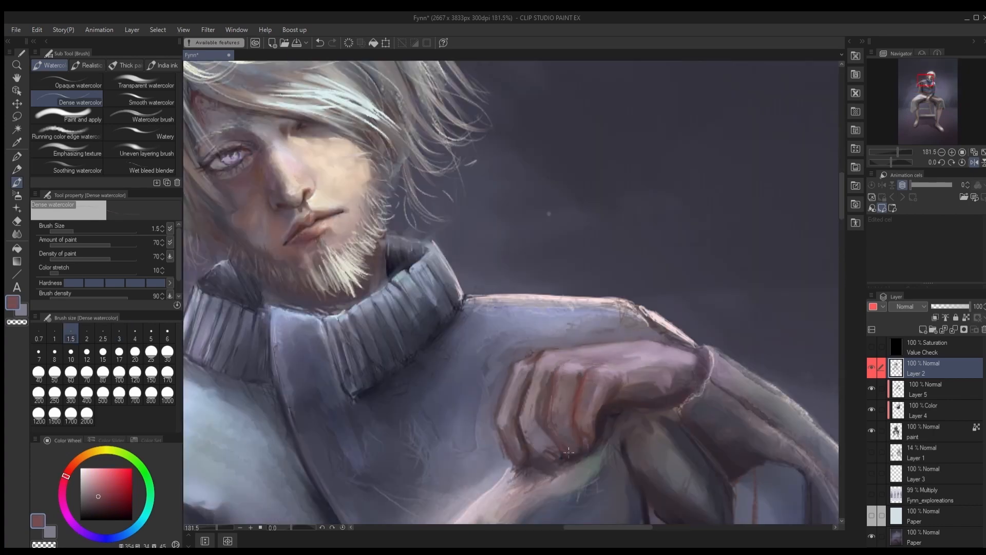
pyautogui.scroll(-6, 569, 452)
pyautogui.scroll(7, 491, 394)
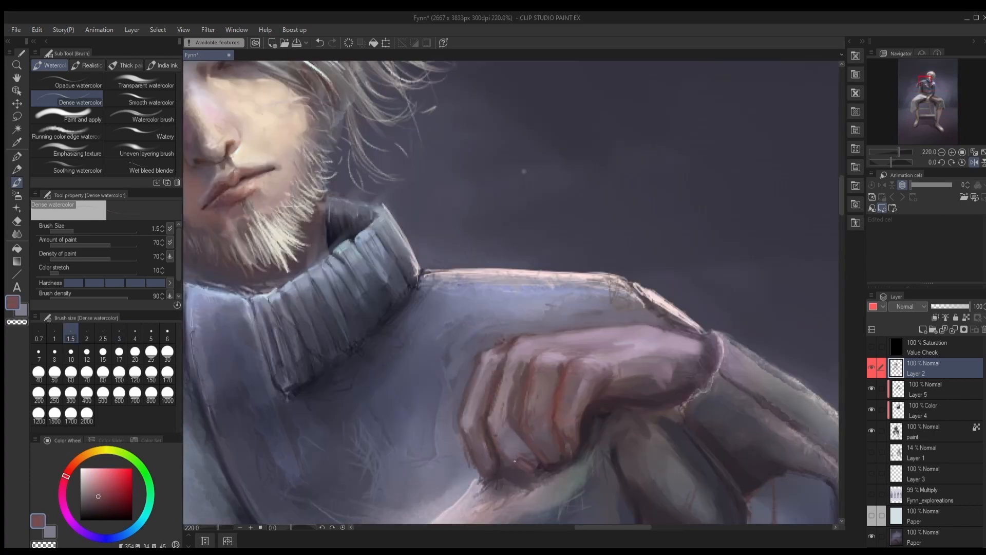
pyautogui.scroll(-6, 513, 405)
pyautogui.scroll(6, 522, 431)
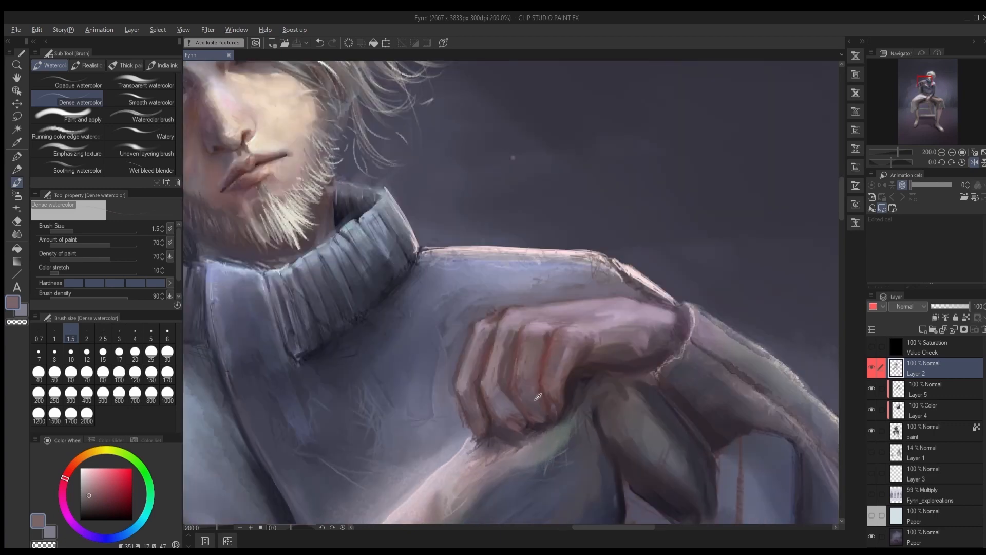
# Step: Model the planes of the middle fingers with sampled skin and brown tones, varying the Dense watercolor brush between sizes 5 and 2.5
pyautogui.keyDown('alt'); pyautogui.click(513, 369); pyautogui.keyUp('alt')
pyautogui.press(']')
pyautogui.press(']')
pyautogui.press(']')
pyautogui.press(']')
pyautogui.press(']')
pyautogui.keyDown('alt'); pyautogui.click(506, 344); pyautogui.keyUp('alt')
pyautogui.moveTo(502, 345); pyautogui.dragTo(494, 385)
pyautogui.keyDown('alt'); pyautogui.click(522, 379); pyautogui.keyUp('alt')
pyautogui.press('[')
pyautogui.press('[')
pyautogui.press('[')
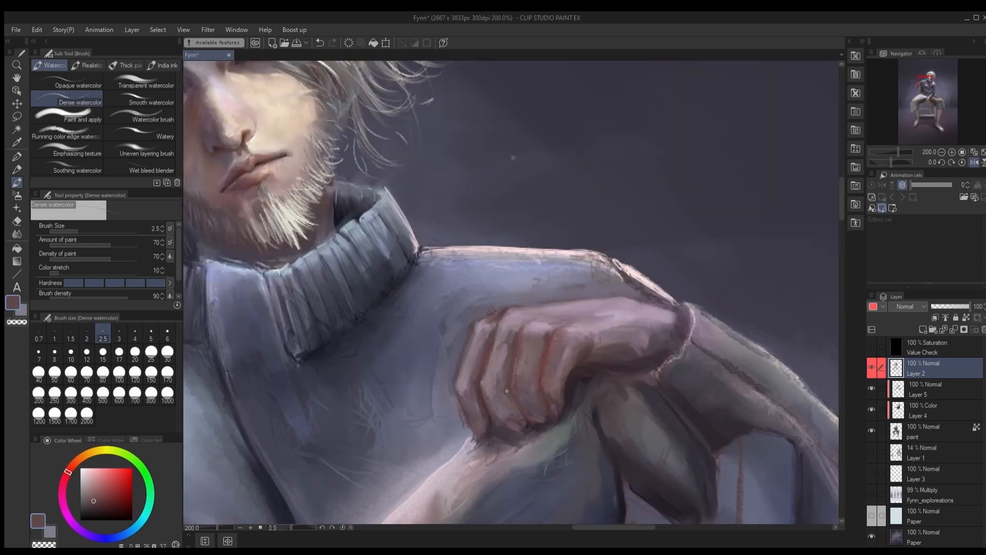
# Step: Deepen the shadows around the hand with a sampled near-black purple at brush size 2.5, and save the painting
pyautogui.keyDown('alt'); pyautogui.click(517, 407); pyautogui.keyUp('alt')
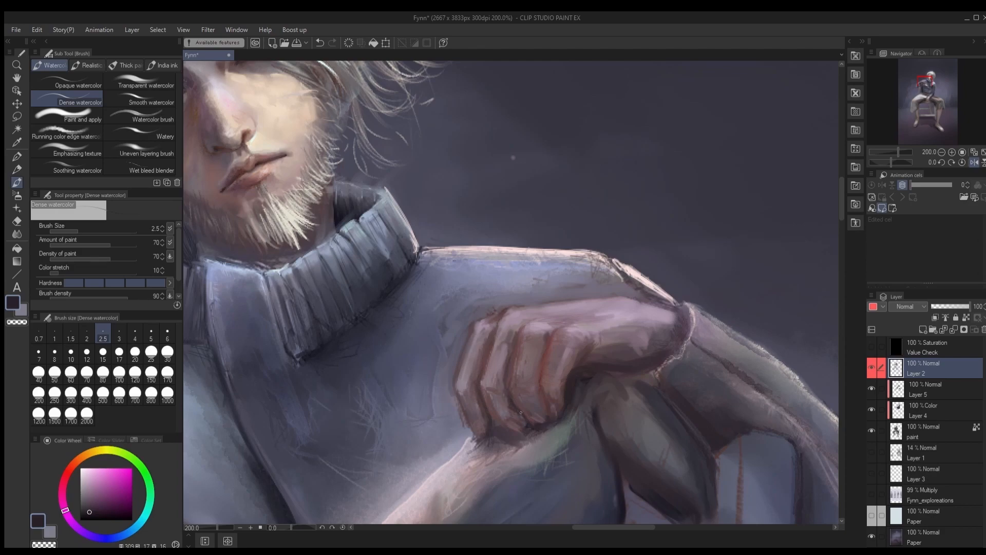
pyautogui.scroll(-5, 493, 370)
pyautogui.hotkey('ctrl', 's')
# Step: Add pale peach highlights along the top of the hand with a sampled tone using the Dense watercolor brush at size 2.5
pyautogui.scroll(5, 478, 302)
pyautogui.keyDown('alt'); pyautogui.click(624, 337); pyautogui.keyUp('alt')
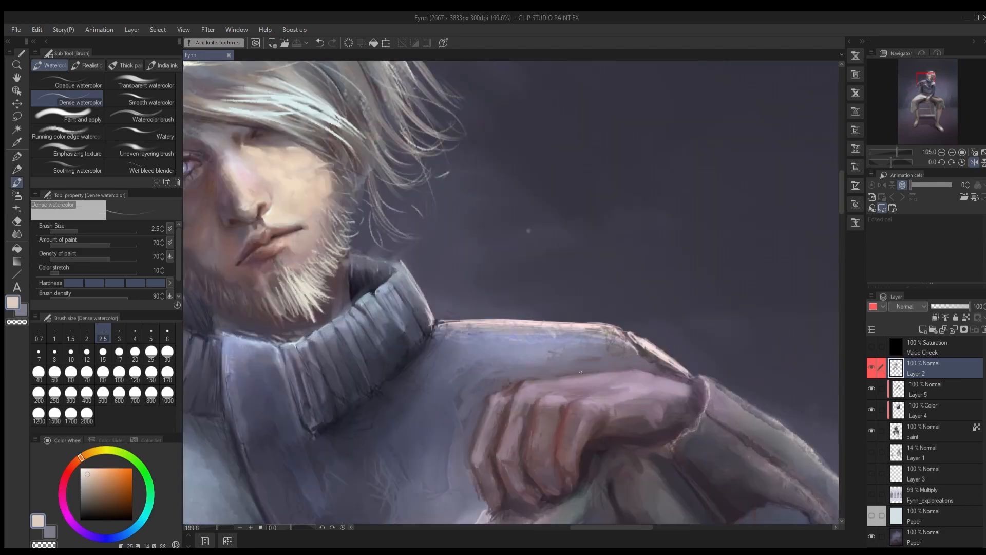
pyautogui.moveTo(557, 372); pyautogui.dragTo(637, 382)
pyautogui.moveTo(524, 381); pyautogui.dragTo(632, 386)
pyautogui.scroll(-6, 620, 381)
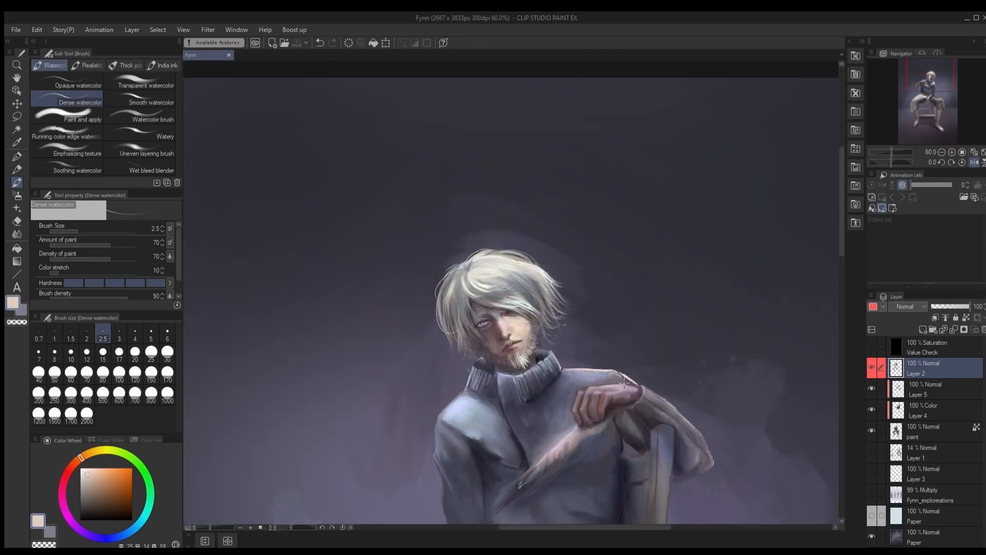
# Step: Work a sampled dark red into the cuff and knuckles of the raised hand using the Paint and apply brush at size 12
pyautogui.scroll(4, 623, 380)
pyautogui.keyDown('alt'); pyautogui.click(651, 394); pyautogui.keyUp('alt')
pyautogui.press(']')
pyautogui.press(']')
pyautogui.press(']')
pyautogui.press(']')
pyautogui.press(']')
pyautogui.press('.')
pyautogui.press('.')
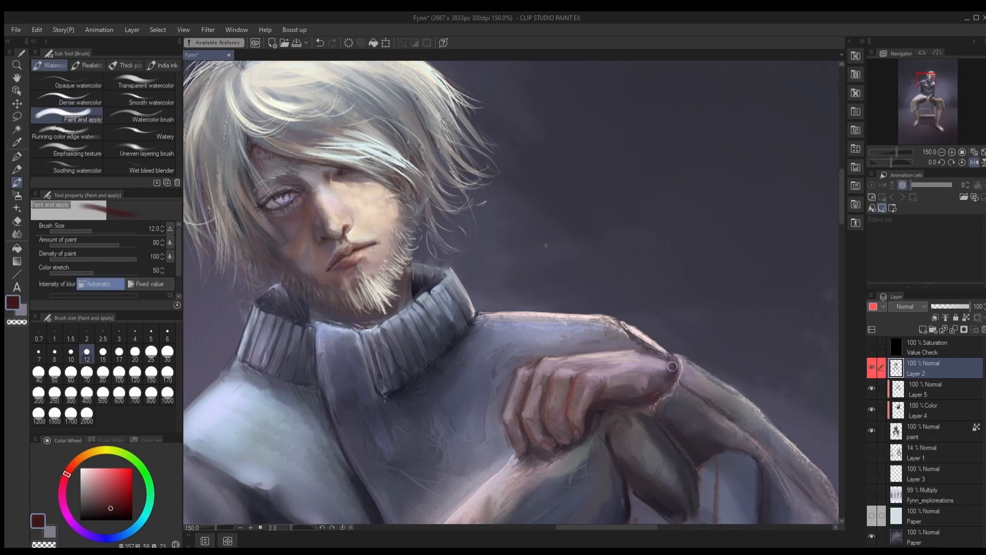
pyautogui.scroll(-5, 537, 405)
pyautogui.scroll(7, 622, 417)
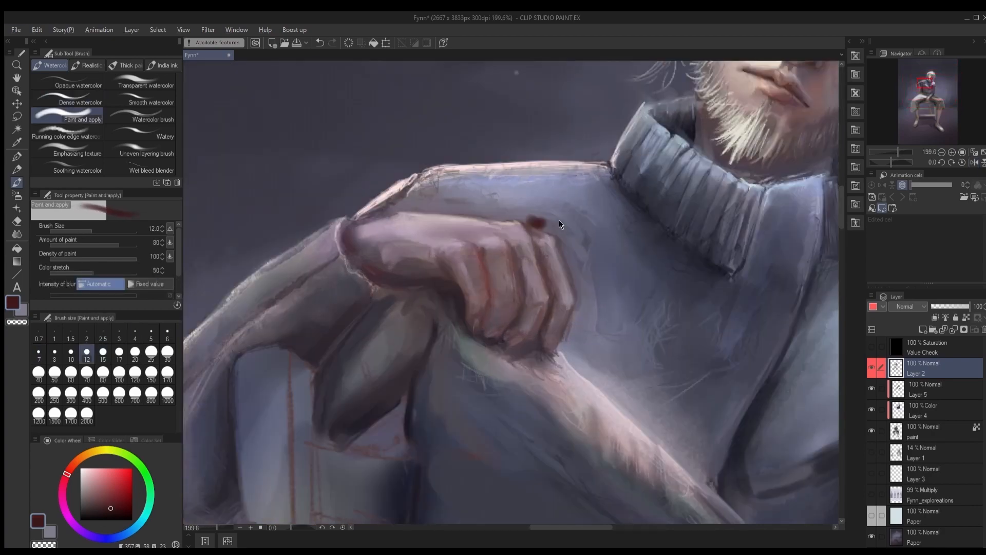
# Step: Blend a sampled violet-gray around the hanging sleeve and chair back using the Paint and apply brush at size 12
pyautogui.keyDown('alt'); pyautogui.click(621, 417); pyautogui.keyUp('alt')
pyautogui.scroll(-5, 622, 417)
pyautogui.scroll(5, 359, 370)
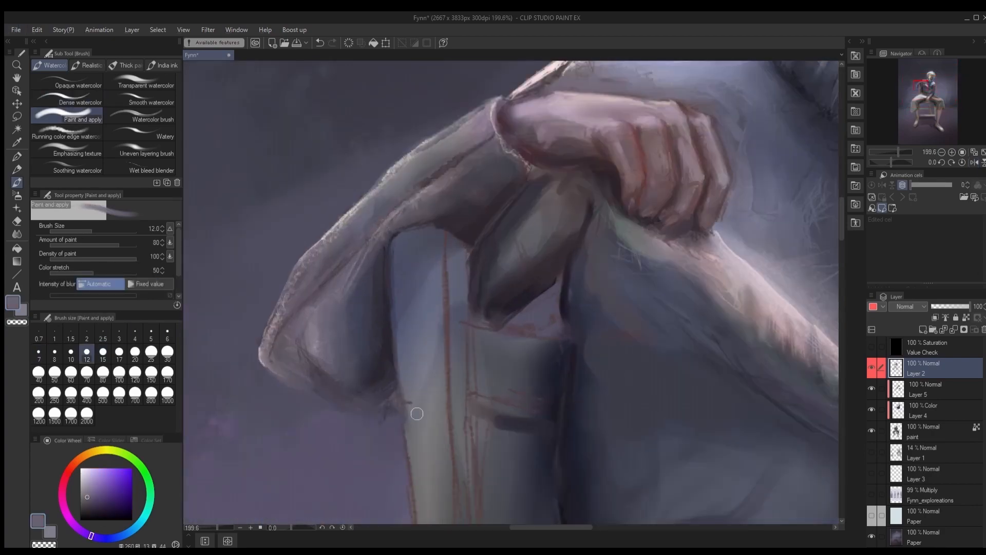
pyautogui.scroll(-5, 417, 414)
pyautogui.scroll(3, 476, 331)
# Step: Soften the underside of the sweater's forearm using the Paint and apply brush at size 25
pyautogui.scroll(-5, 517, 380)
pyautogui.scroll(7, 518, 383)
pyautogui.press(']')
pyautogui.press(']')
pyautogui.press(']')
pyautogui.press(']')
pyautogui.moveTo(472, 347); pyautogui.dragTo(584, 430)
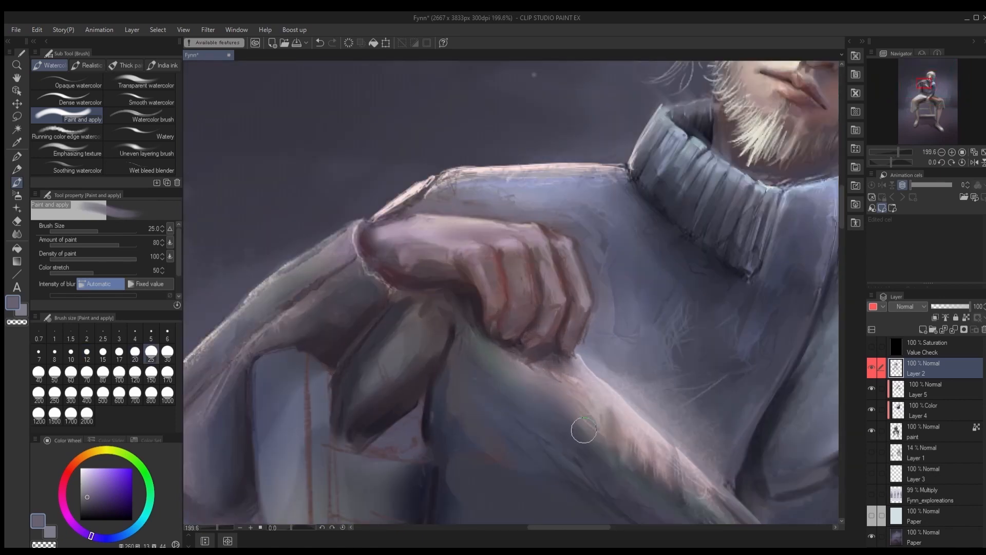
# Step: Blend a sampled blue-gray into the forearm sleeve just below the hand at brush size 25
pyautogui.scroll(-5, 565, 354)
pyautogui.scroll(3, 616, 369)
pyautogui.scroll(-3, 611, 382)
pyautogui.scroll(4, 632, 411)
pyautogui.keyDown('alt'); pyautogui.click(462, 331); pyautogui.keyUp('alt')
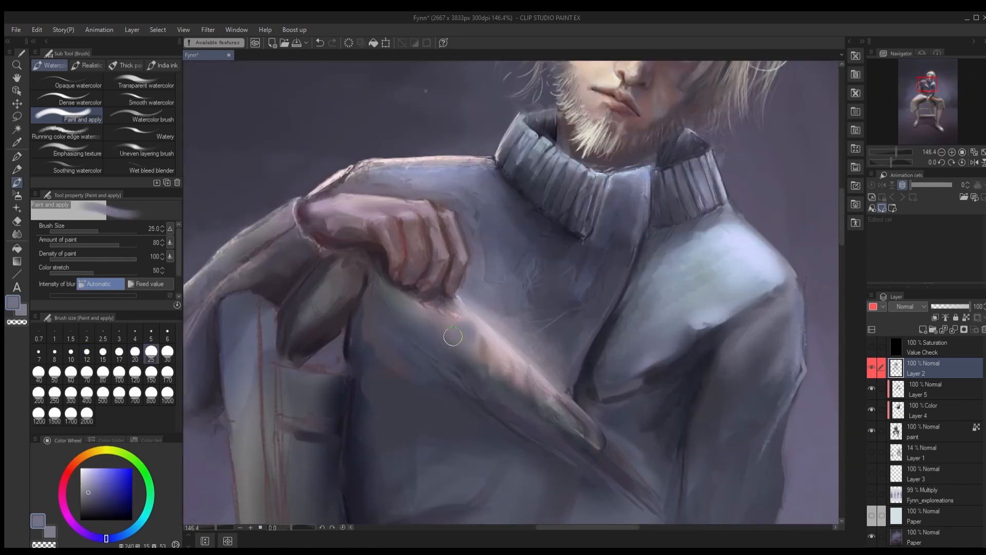
pyautogui.scroll(-4, 506, 342)
pyautogui.scroll(-2, 571, 343)
pyautogui.scroll(6, 510, 309)
# Step: Refine the raised hand with sampled reddish brown and light pink tones using the Opaque watercolor brush at sizes 3 and 7, and save
pyautogui.keyDown('alt'); pyautogui.click(478, 330); pyautogui.keyUp('alt')
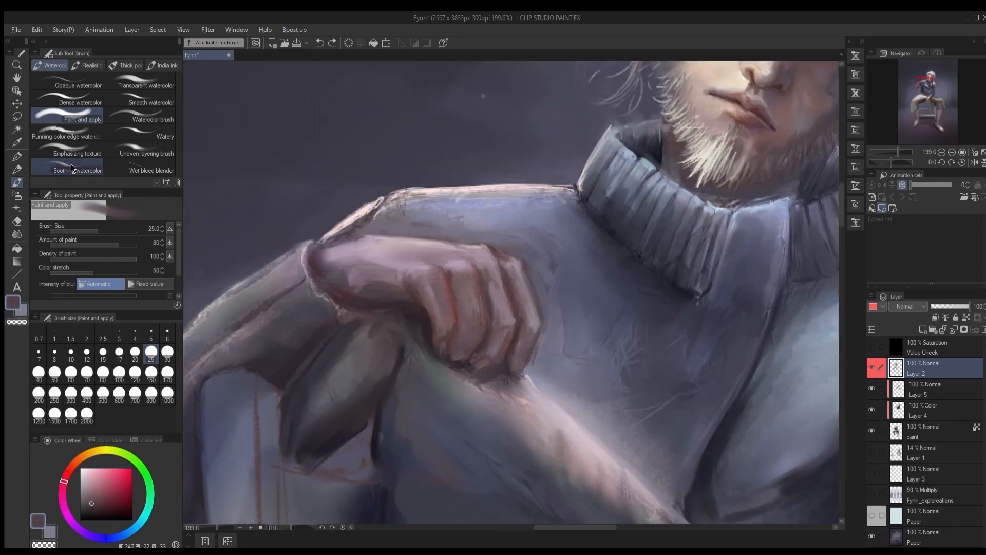
pyautogui.click(67, 81)
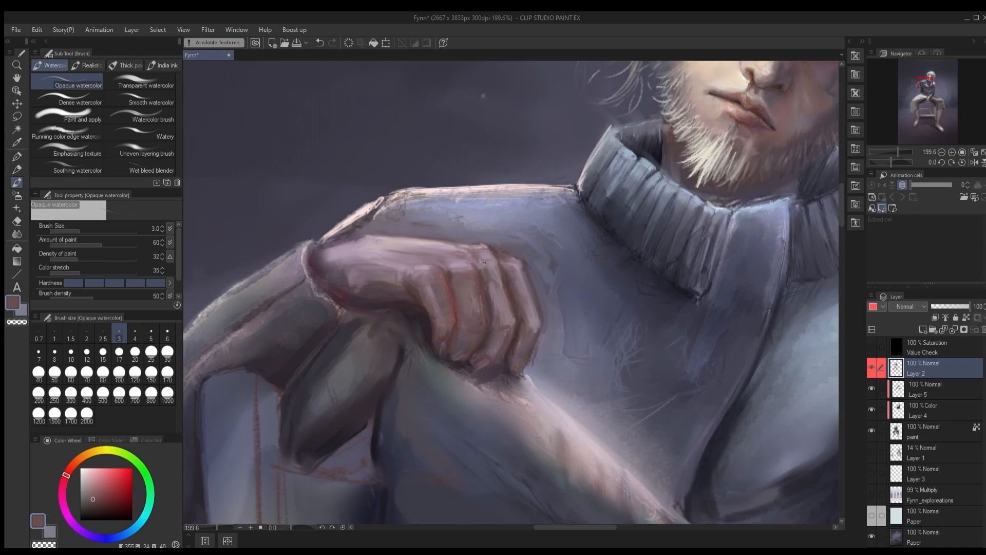
pyautogui.keyDown('alt'); pyautogui.click(371, 247); pyautogui.keyUp('alt')
pyautogui.press(']')
pyautogui.press(']')
pyautogui.press(']')
pyautogui.press(']')
pyautogui.scroll(-5, 430, 213)
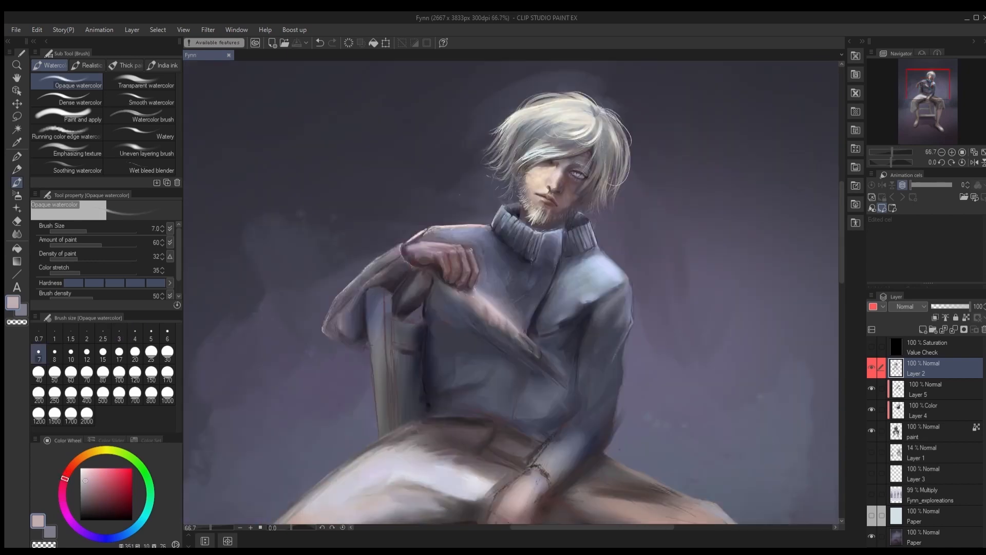
pyautogui.hotkey('ctrl', 's')
# Step: Darken the sweater torso beneath the forearm with a sampled slate blue, starting with an enlarged Opaque watercolor brush
pyautogui.scroll(2, 499, 335)
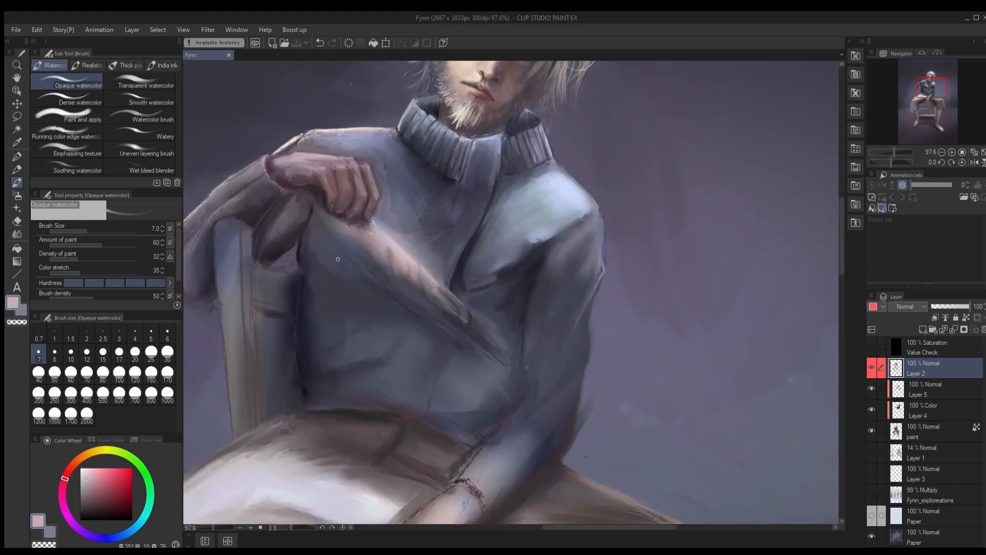
pyautogui.press(']')
pyautogui.press(']')
pyautogui.press(']')
pyautogui.press(']')
pyautogui.keyDown('alt'); pyautogui.click(379, 291); pyautogui.keyUp('alt')
pyautogui.moveTo(374, 297); pyautogui.dragTo(336, 324)
pyautogui.press('.')
pyautogui.moveTo(329, 285)
pyautogui.mouseDown()
pyautogui.moveTo(356, 291)
pyautogui.moveTo(342, 289)
pyautogui.mouseUp()
# Step: Blend the shadow on the sweater's chest using the Paint and apply brush at size 50, and save the painting
pyautogui.press('.')
pyautogui.press('.')
pyautogui.press('.')
pyautogui.press(']')
pyautogui.press(']')
pyautogui.moveTo(479, 272); pyautogui.dragTo(498, 288)
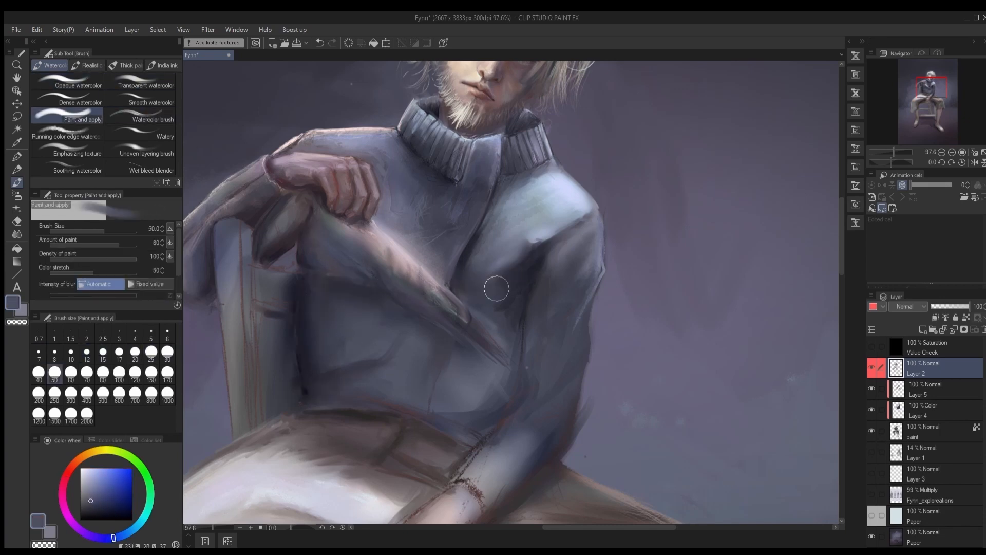
pyautogui.hotkey('ctrl', 's')
# Step: Examine the figure's values in grayscale in both mirrored and unmirrored views using the Value Check layer, and hide the layer again
pyautogui.scroll(-6, 497, 288)
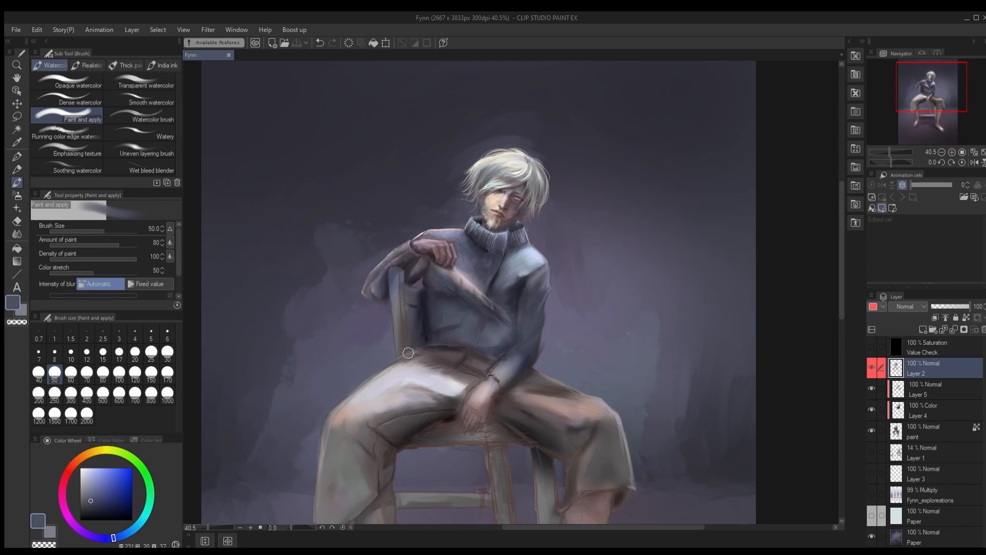
pyautogui.scroll(5, 408, 353)
pyautogui.click(972, 162)
pyautogui.click(872, 347)
pyautogui.scroll(6, 704, 385)
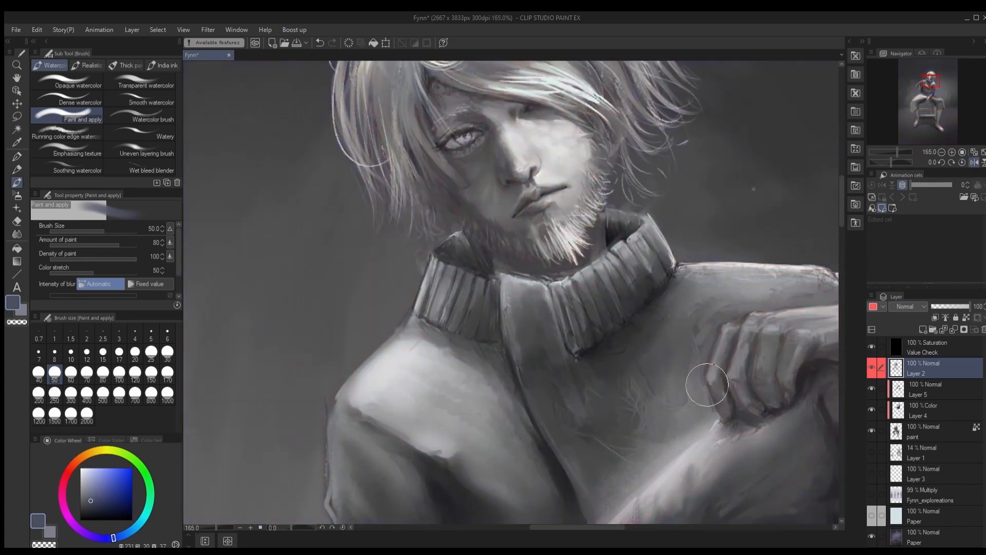
pyautogui.scroll(-2, 704, 385)
pyautogui.moveTo(704, 385); pyautogui.dragTo(570, 440)
pyautogui.click(972, 163)
pyautogui.scroll(-4, 517, 242)
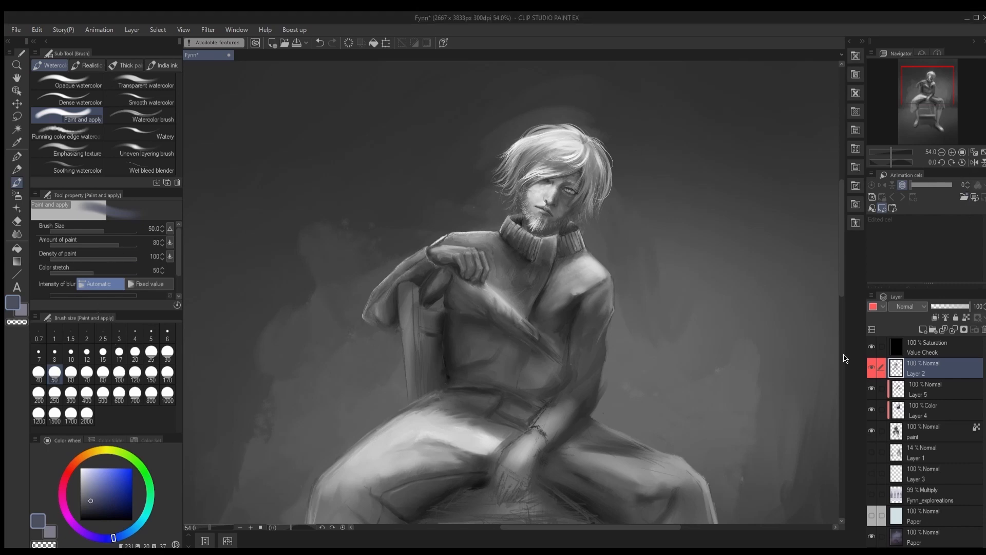
pyautogui.click(872, 347)
# Step: Paint sampled dark navy shadows on the sweater torso beneath the forearm using the Gouache brush at size 20
pyautogui.scroll(4, 465, 324)
pyautogui.click(126, 65)
pyautogui.press('[')
pyautogui.press('[')
pyautogui.press('[')
pyautogui.press('[')
pyautogui.press('[')
pyautogui.press('[')
pyautogui.press('[')
pyautogui.press('[')
pyautogui.press('[')
pyautogui.press('[')
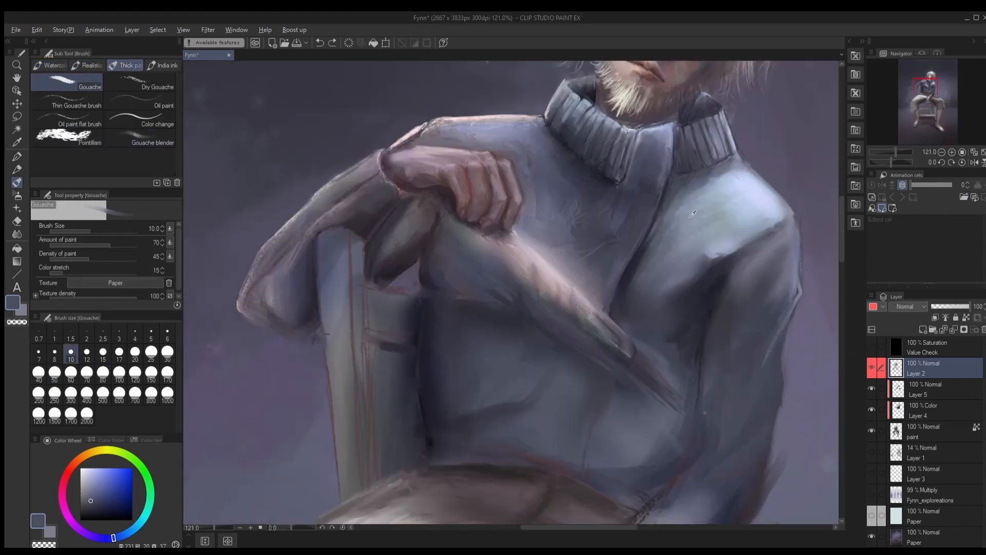
pyautogui.keyDown('alt'); pyautogui.click(446, 332); pyautogui.keyUp('alt')
pyautogui.press(']')
pyautogui.press(']')
pyautogui.press(']')
pyautogui.press(']')
pyautogui.keyDown('alt'); pyautogui.click(457, 322); pyautogui.keyUp('alt')
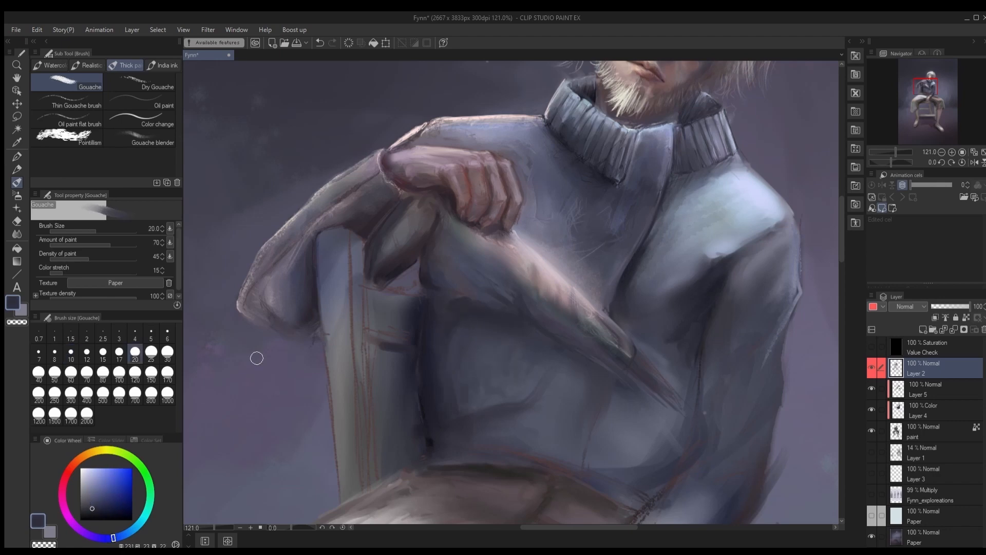
# Step: Flip the canvas view and brush a sampled slate blue onto the sweater's side near the chair with the Gouache brush at size 30
pyautogui.click(974, 162)
pyautogui.moveTo(525, 302); pyautogui.dragTo(552, 275)
pyautogui.keyDown('alt'); pyautogui.click(560, 334); pyautogui.keyUp('alt')
pyautogui.press(']')
pyautogui.press(']')
pyautogui.moveTo(560, 329); pyautogui.dragTo(572, 360)
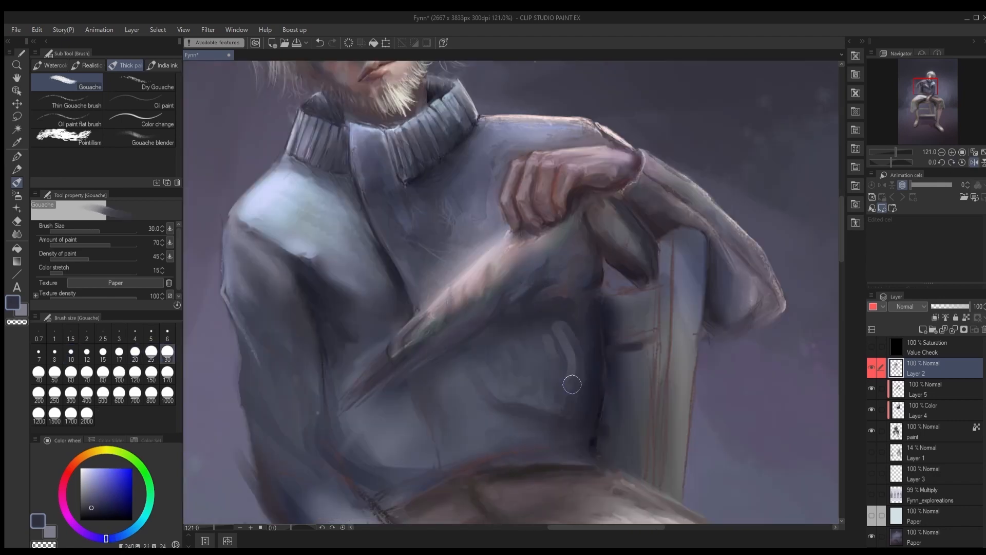
# Step: Fill the lower torso of the sweater with broad Gouache strokes in sampled dark blue-gray tones at size 30
pyautogui.moveTo(515, 397); pyautogui.dragTo(539, 401)
pyautogui.keyDown('alt'); pyautogui.click(527, 426); pyautogui.keyUp('alt')
pyautogui.keyDown('alt'); pyautogui.click(570, 308); pyautogui.keyUp('alt')
pyautogui.moveTo(565, 324); pyautogui.dragTo(584, 341)
pyautogui.keyDown('alt'); pyautogui.click(508, 359); pyautogui.keyUp('alt')
pyautogui.moveTo(506, 355); pyautogui.dragTo(464, 407)
pyautogui.moveTo(478, 365); pyautogui.dragTo(446, 431)
pyautogui.keyDown('alt'); pyautogui.click(452, 349); pyautogui.keyUp('alt')
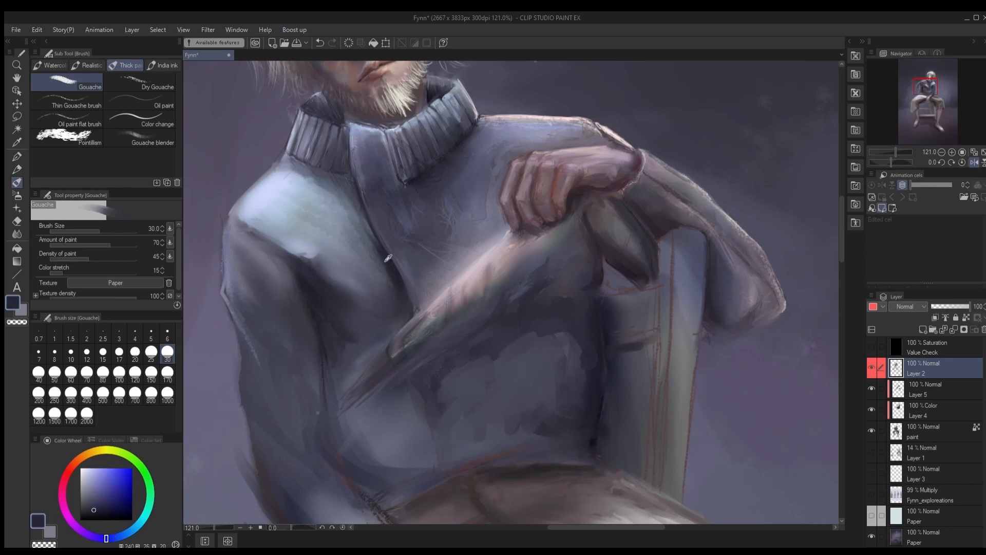
# Step: Paint a dark curved fold on the sweater's lower belly with the Gouache brush at size 15 and soften it with Gouache blender
pyautogui.press('[')
pyautogui.press('[')
pyautogui.press('[')
pyautogui.press('[')
pyautogui.moveTo(413, 389); pyautogui.dragTo(436, 465)
pyautogui.click(139, 139)
pyautogui.moveTo(421, 418); pyautogui.dragTo(432, 457)
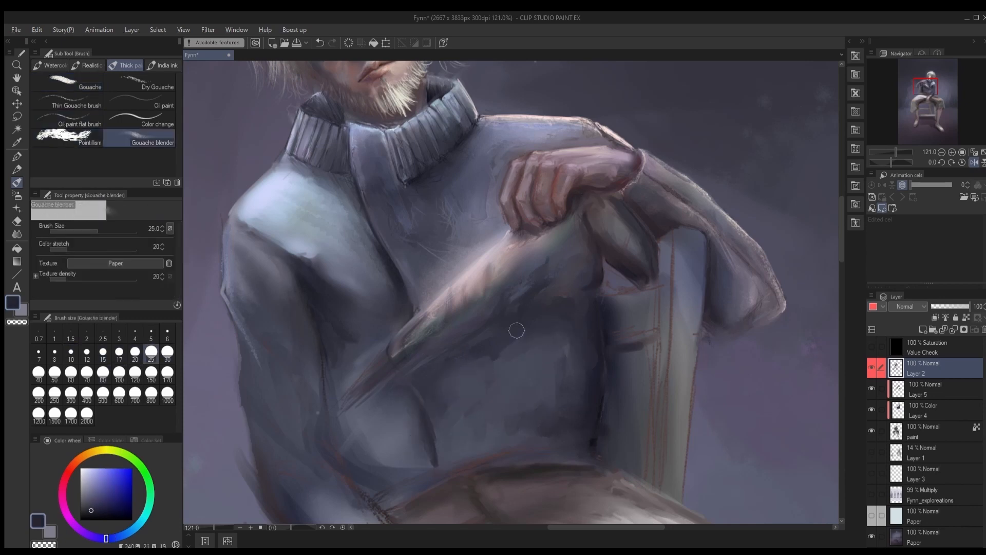
# Step: Define the sleeve folds along the raised forearm with sampled navy and pale pink tones using the Gouache brush at size 15
pyautogui.click(67, 83)
pyautogui.moveTo(527, 285); pyautogui.dragTo(441, 340)
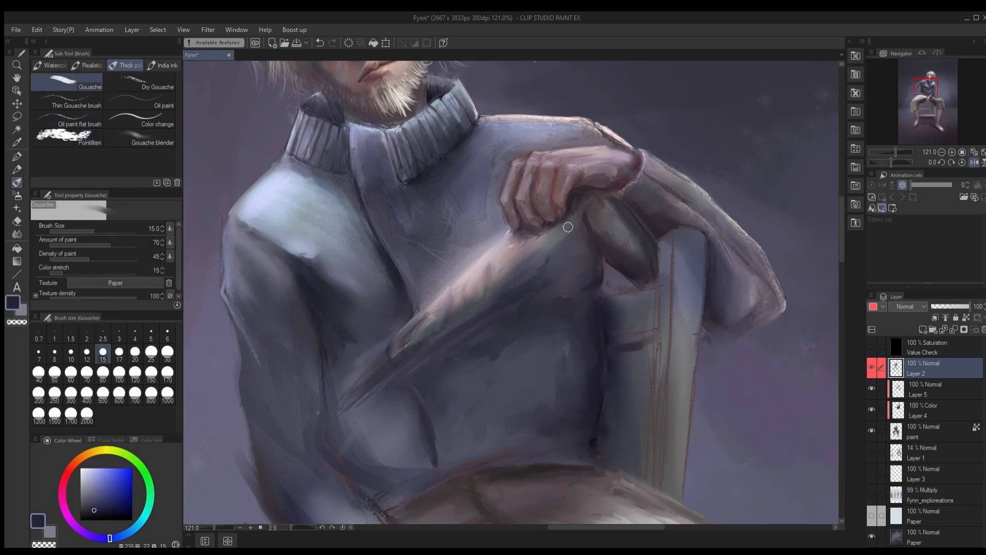
pyautogui.keyDown('alt'); pyautogui.click(517, 302); pyautogui.keyUp('alt')
pyautogui.moveTo(513, 249); pyautogui.dragTo(409, 338)
pyautogui.scroll(-1, 464, 273)
pyautogui.moveTo(463, 273); pyautogui.dragTo(438, 297)
pyautogui.keyDown('alt'); pyautogui.click(462, 298); pyautogui.keyUp('alt')
pyautogui.moveTo(496, 311); pyautogui.dragTo(447, 338)
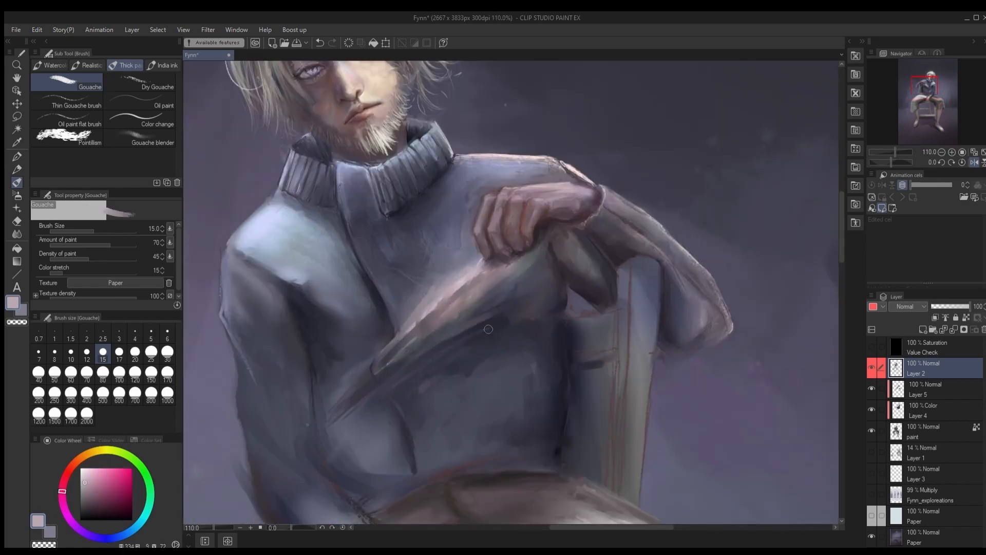
# Step: Smooth the sweater's chest beside the lit shoulder with sampled muted blue-gray tones using the Gouache brush at size 30
pyautogui.keyDown('alt'); pyautogui.click(431, 383); pyautogui.keyUp('alt')
pyautogui.press(']')
pyautogui.press(']')
pyautogui.press(']')
pyautogui.press(']')
pyautogui.scroll(-1, 517, 322)
pyautogui.keyDown('alt'); pyautogui.click(355, 298); pyautogui.keyUp('alt')
pyautogui.moveTo(347, 294); pyautogui.dragTo(363, 302)
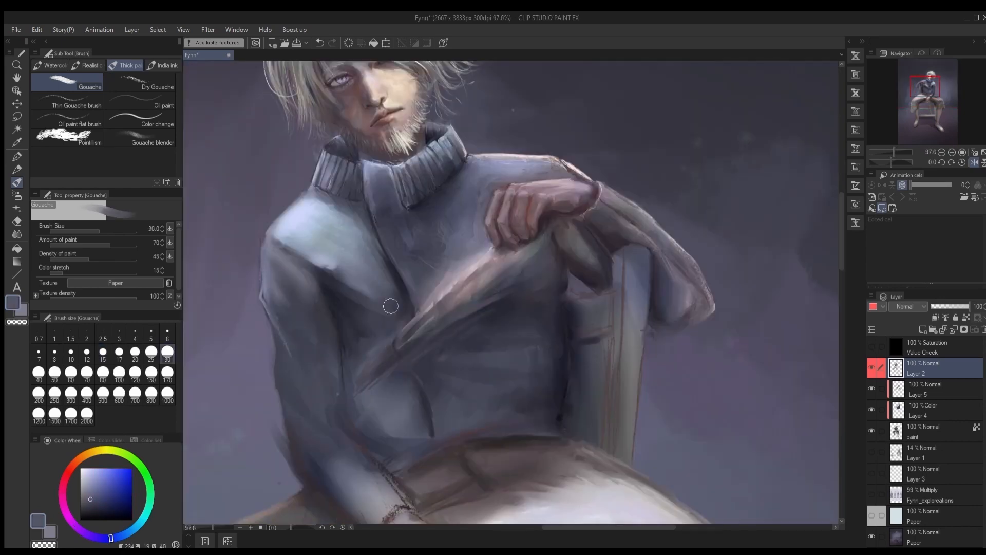
# Step: Paint the sweater's lower belly and lowered sleeve with sampled blue-gray tones using the Gouache brush at size 30, then soften with Gouache blender at size 25
pyautogui.moveTo(394, 395); pyautogui.dragTo(412, 427)
pyautogui.keyDown('alt'); pyautogui.click(385, 390); pyautogui.keyUp('alt')
pyautogui.moveTo(293, 233); pyautogui.dragTo(309, 232)
pyautogui.moveTo(276, 285); pyautogui.dragTo(304, 371)
pyautogui.keyDown('alt'); pyautogui.click(326, 367); pyautogui.keyUp('alt')
pyautogui.moveTo(319, 456)
pyautogui.mouseDown()
pyautogui.moveTo(292, 360)
pyautogui.moveTo(341, 415)
pyautogui.mouseUp()
pyautogui.keyDown('alt'); pyautogui.click(311, 392); pyautogui.keyUp('alt')
pyautogui.moveTo(285, 379)
pyautogui.mouseDown()
pyautogui.moveTo(317, 416)
pyautogui.moveTo(287, 512)
pyautogui.mouseUp()
pyautogui.click(149, 134)
pyautogui.moveTo(521, 197); pyautogui.dragTo(565, 144)
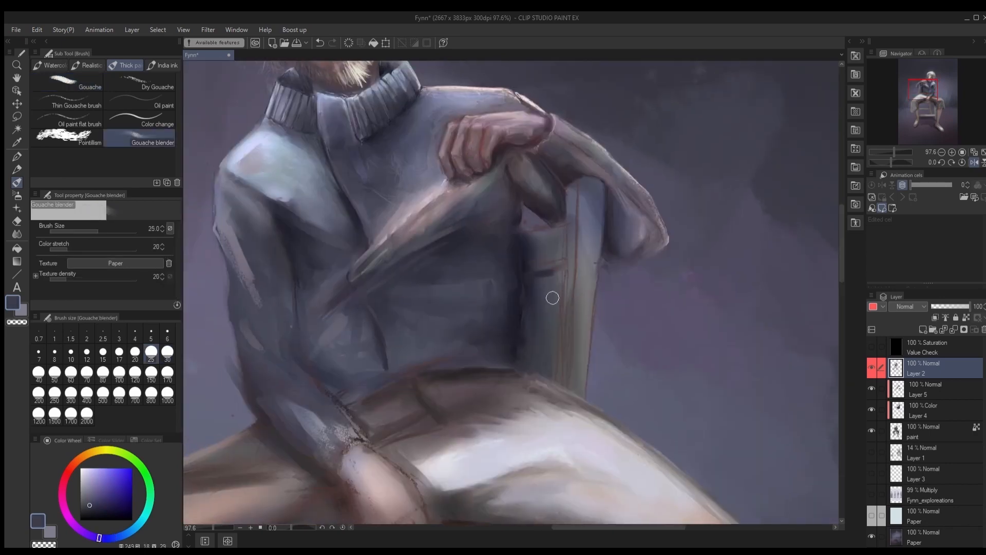
# Step: Add fine sampled pale strokes along the raised forearm's upper edge with the Oil paint flat brush at size 2.5 and switch to Gouache blender
pyautogui.click(80, 124)
pyautogui.keyDown('alt'); pyautogui.click(379, 237); pyautogui.keyUp('alt')
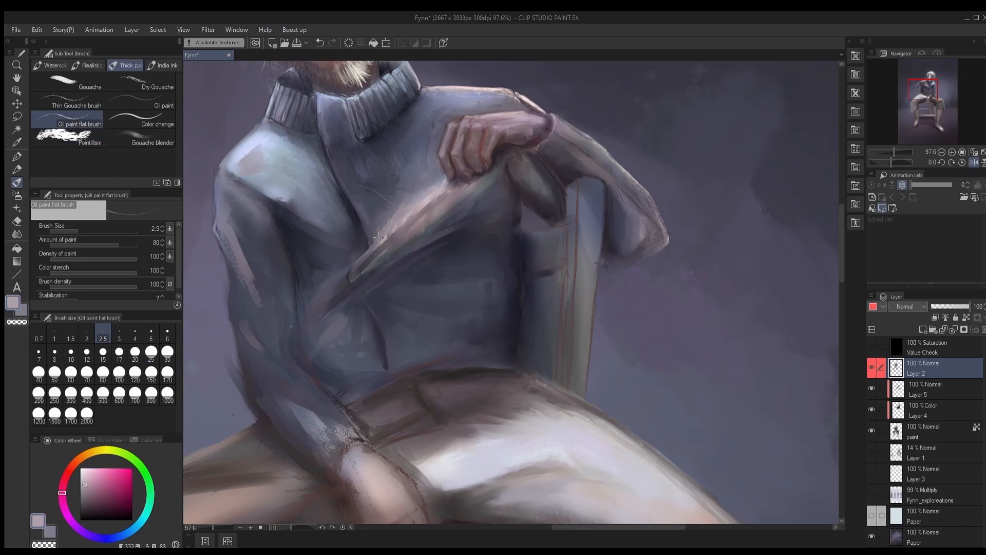
pyautogui.keyDown('alt'); pyautogui.click(433, 200); pyautogui.keyUp('alt')
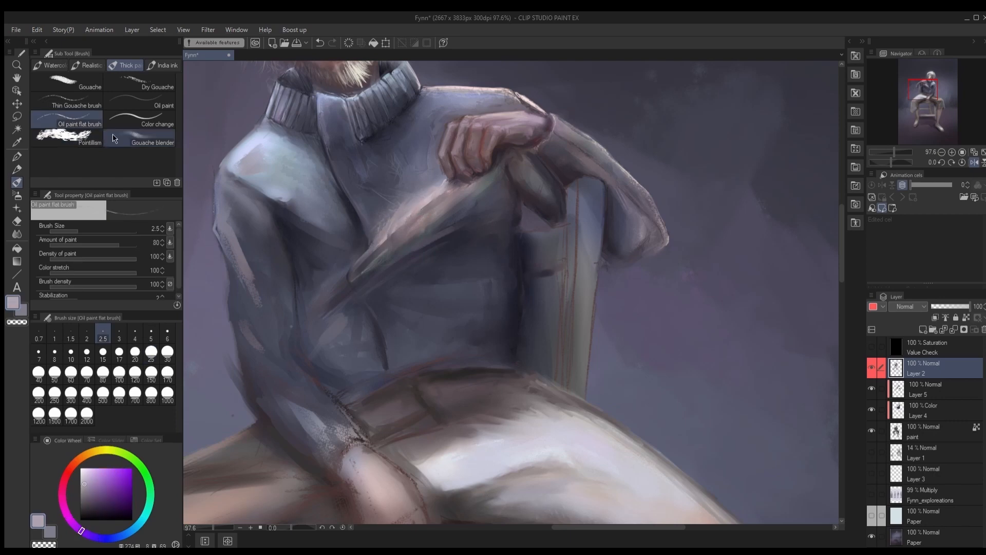
pyautogui.click(141, 137)
pyautogui.keyDown('alt'); pyautogui.click(430, 209); pyautogui.keyUp('alt')
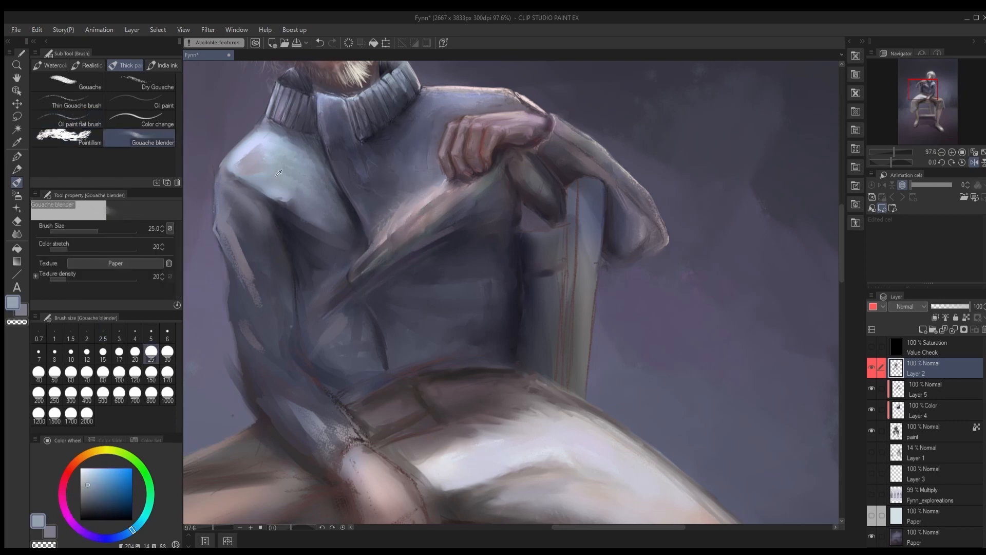
# Step: Paint pale blue highlights on the sweater's belly folds with the Gouache brush at size 30, undoing the last stray stroke
pyautogui.click(67, 82)
pyautogui.scroll(-1, 475, 264)
pyautogui.moveTo(449, 219); pyautogui.dragTo(475, 264)
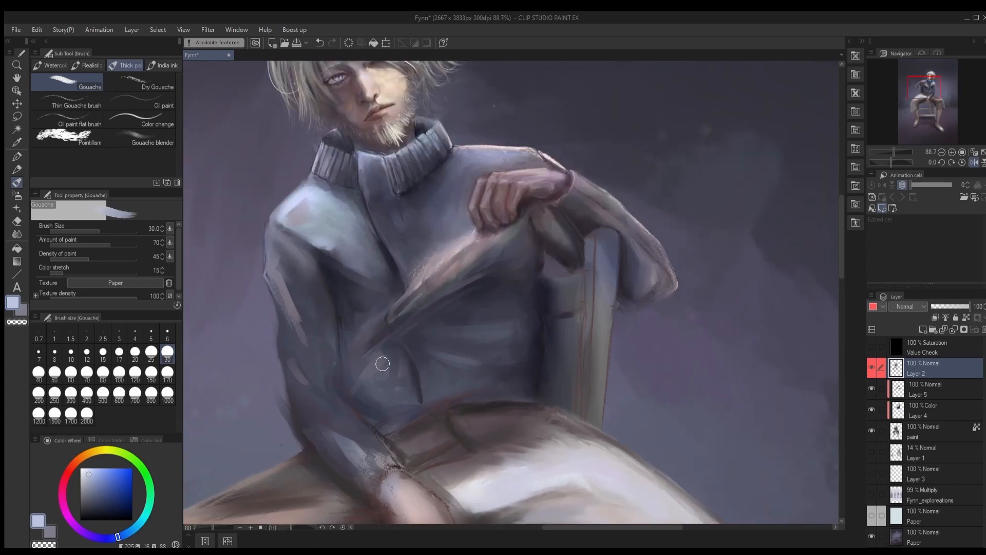
pyautogui.hotkey('ctrl', 'z')
pyautogui.scroll(-1, 478, 305)
pyautogui.moveTo(477, 306); pyautogui.dragTo(482, 284)
# Step: Add fine pale pink fibers along the lit upper edge of the raised forearm with a small Gouache brush
pyautogui.scroll(4, 442, 257)
pyautogui.keyDown('alt'); pyautogui.click(528, 235); pyautogui.keyUp('alt')
pyautogui.click(151, 334)
pyautogui.keyDown('alt'); pyautogui.click(398, 303); pyautogui.keyUp('alt')
pyautogui.keyDown('alt'); pyautogui.click(493, 201); pyautogui.keyUp('alt')
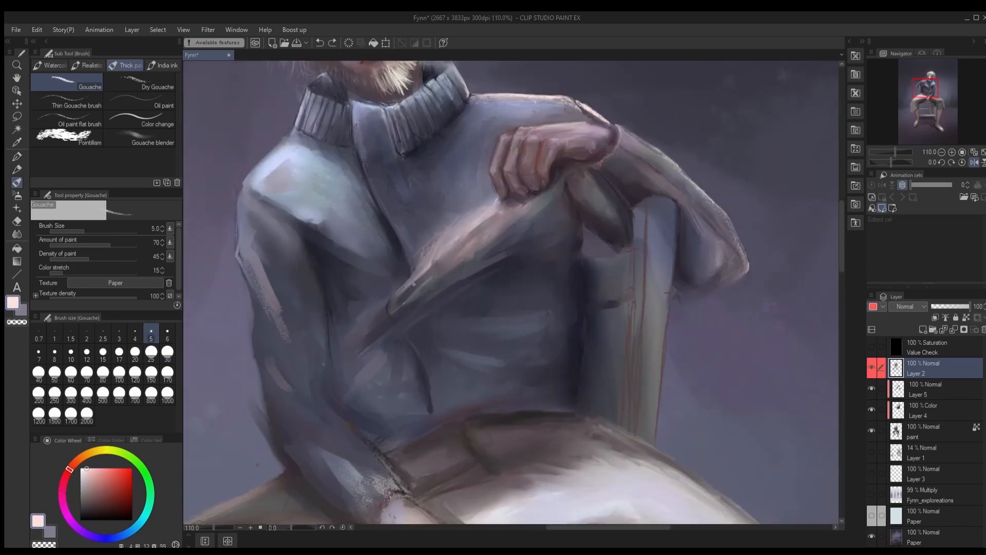
pyautogui.press('[')
pyautogui.press('[')
pyautogui.press('[')
pyautogui.press('[')
pyautogui.moveTo(413, 283); pyautogui.dragTo(429, 263)
# Step: Try a pale pink stroke on the raised forearm just below the hand with the Gouache brush at size 7
pyautogui.press(']')
pyautogui.press(']')
pyautogui.press(']')
pyautogui.press(']')
pyautogui.press(']')
pyautogui.press(']')
pyautogui.moveTo(513, 217); pyautogui.dragTo(495, 233)
pyautogui.hotkey('ctrl', 'z')
pyautogui.scroll(-1, 513, 217)
pyautogui.moveTo(491, 123); pyautogui.dragTo(515, 208)
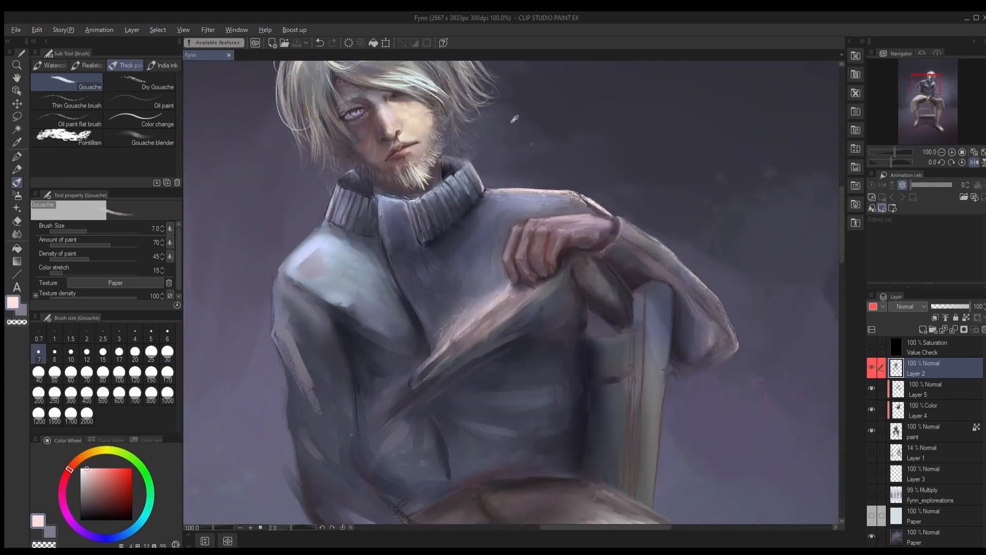
# Step: Paint the sweater's front flap below the collar with pale lavender Gouache at size 25 and smooth it with Gouache blender at size 25
pyautogui.scroll(4, 553, 206)
pyautogui.keyDown('alt'); pyautogui.click(636, 208); pyautogui.keyUp('alt')
pyautogui.press(']')
pyautogui.press(']')
pyautogui.press(']')
pyautogui.press(']')
pyautogui.press(']')
pyautogui.press(']')
pyautogui.press(']')
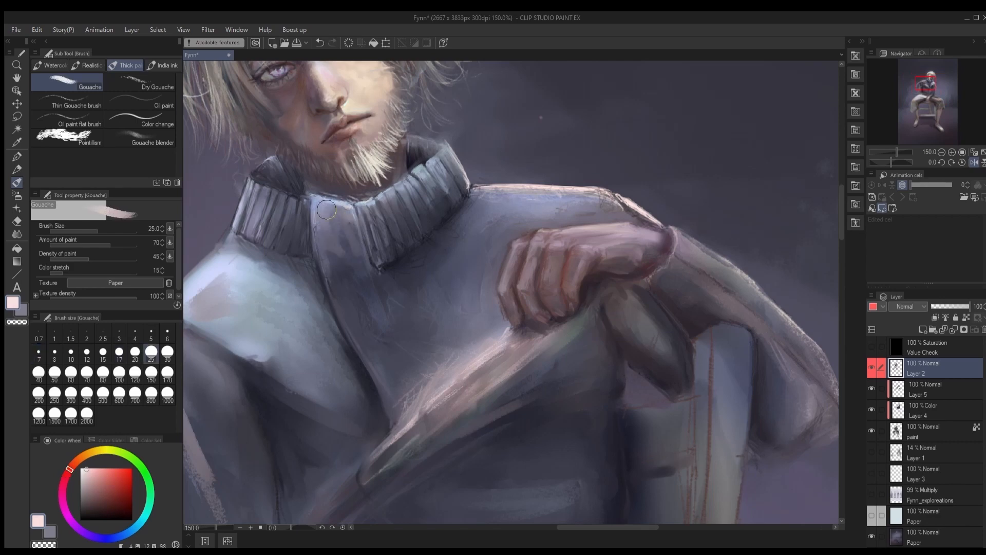
pyautogui.keyDown('alt'); pyautogui.click(330, 242); pyautogui.keyUp('alt')
pyautogui.moveTo(332, 221)
pyautogui.mouseDown()
pyautogui.moveTo(326, 261)
pyautogui.moveTo(324, 240)
pyautogui.mouseUp()
pyautogui.press('b')
pyautogui.moveTo(356, 341); pyautogui.dragTo(380, 396)
pyautogui.keyDown('alt'); pyautogui.click(261, 354); pyautogui.keyUp('alt')
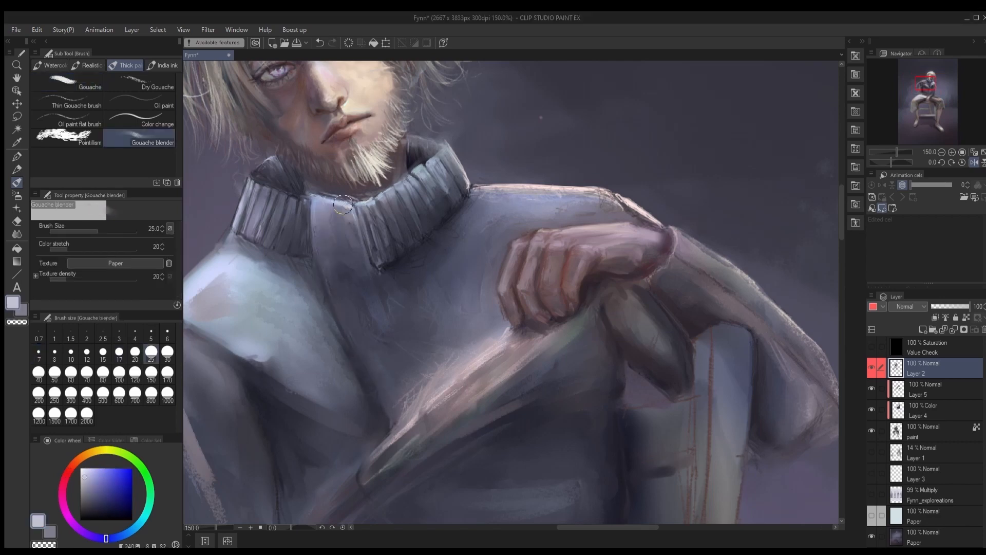
# Step: Outline the front flap's edge from the collar down with thin pale lavender strokes using the Color change brush at size 1.5, and save
pyautogui.press('b')
pyautogui.press('[')
pyautogui.press('[')
pyautogui.press('[')
pyautogui.press('[')
pyautogui.moveTo(312, 205); pyautogui.dragTo(315, 244)
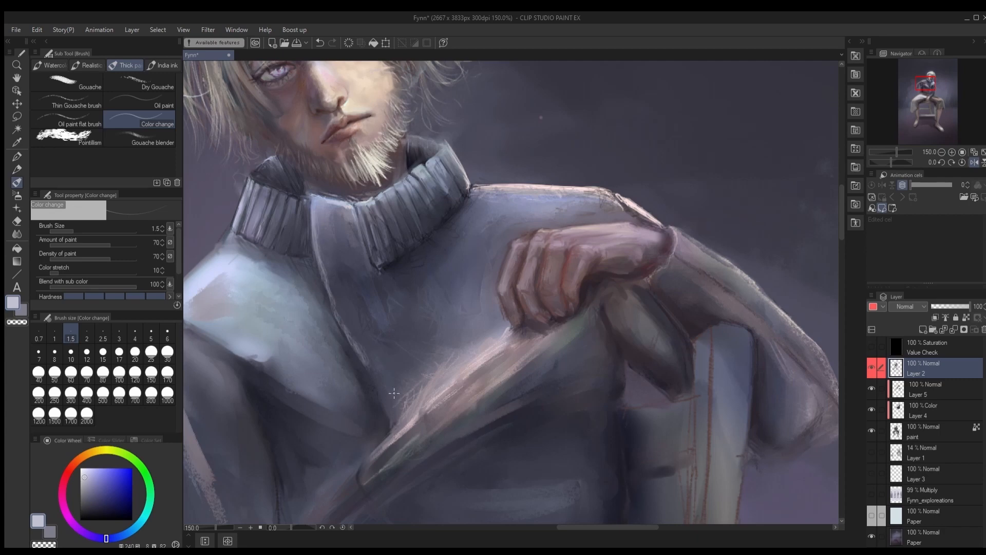
pyautogui.hotkey('ctrl', 's')
pyautogui.scroll(-5, 437, 427)
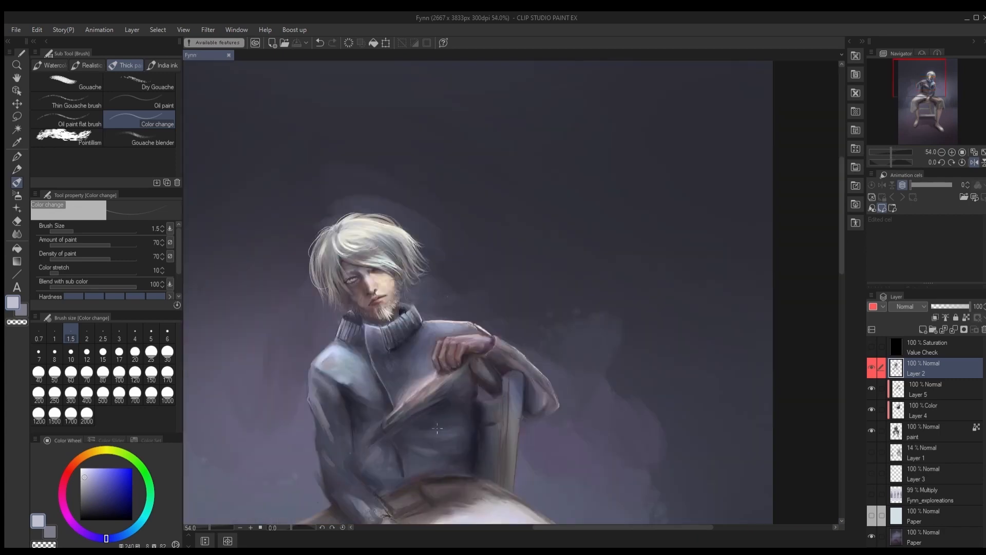
# Step: Flip the view horizontally and refine the shading across the back of the raised hand with sampled dark reddish-brown using the Thin Gouache brush
pyautogui.scroll(5, 456, 333)
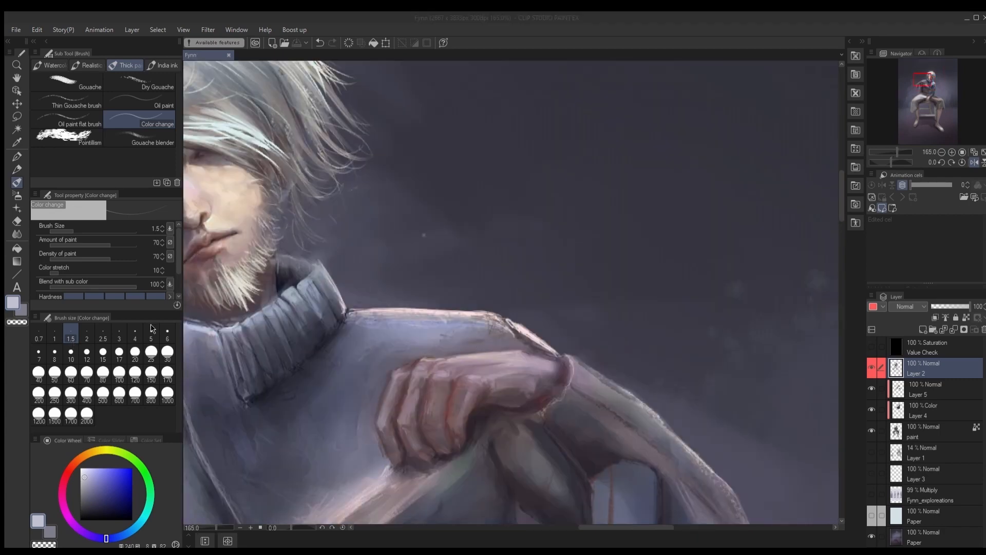
pyautogui.press('h')
pyautogui.scroll(1, 514, 308)
pyautogui.keyDown('alt'); pyautogui.click(580, 329); pyautogui.keyUp('alt')
pyautogui.press(']')
pyautogui.press(']')
pyautogui.press(']')
pyautogui.press(']')
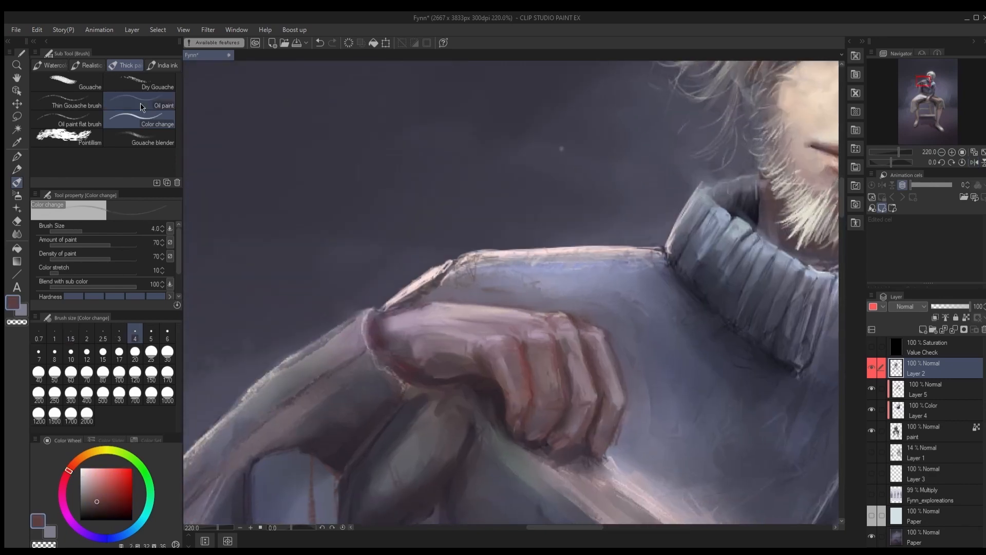
pyautogui.click(77, 101)
pyautogui.press(']')
pyautogui.press(']')
pyautogui.press(']')
pyautogui.moveTo(469, 352); pyautogui.dragTo(449, 354)
pyautogui.moveTo(460, 349); pyautogui.dragTo(426, 351)
# Step: Highlight the fingers with sampled peach and pink tones using the Thin Gouache brush at size 5, blend at size 7, and save
pyautogui.keyDown('alt'); pyautogui.click(565, 321); pyautogui.keyUp('alt')
pyautogui.moveTo(600, 347); pyautogui.dragTo(615, 381)
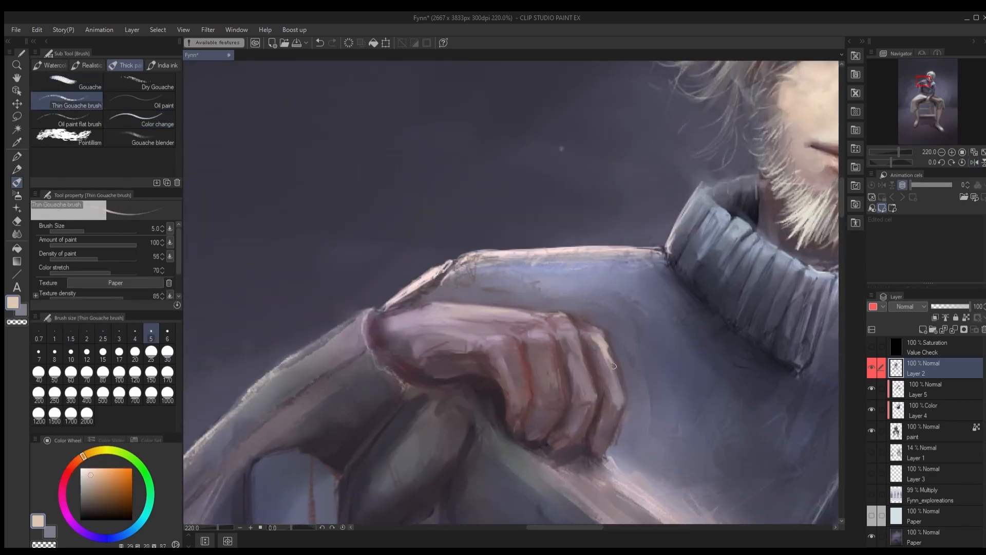
pyautogui.keyDown('alt'); pyautogui.click(503, 343); pyautogui.keyUp('alt')
pyautogui.moveTo(567, 325)
pyautogui.mouseDown()
pyautogui.moveTo(583, 368)
pyautogui.moveTo(555, 393)
pyautogui.mouseUp()
pyautogui.click(149, 138)
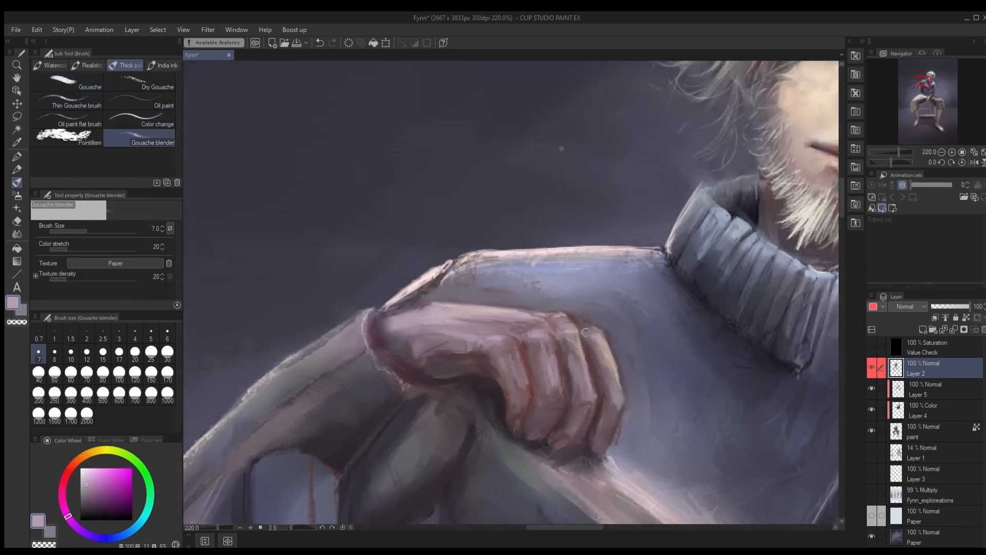
pyautogui.scroll(-2, 585, 333)
pyautogui.click(77, 101)
pyautogui.keyDown('alt'); pyautogui.click(544, 359); pyautogui.keyUp('alt')
pyautogui.scroll(-4, 497, 307)
pyautogui.hotkey('ctrl', 's')
# Step: Blend the lowered sleeve's upper arm and the sweater's chest and belly tones with Gouache blender at size 25
pyautogui.click(139, 139)
pyautogui.scroll(2, 452, 318)
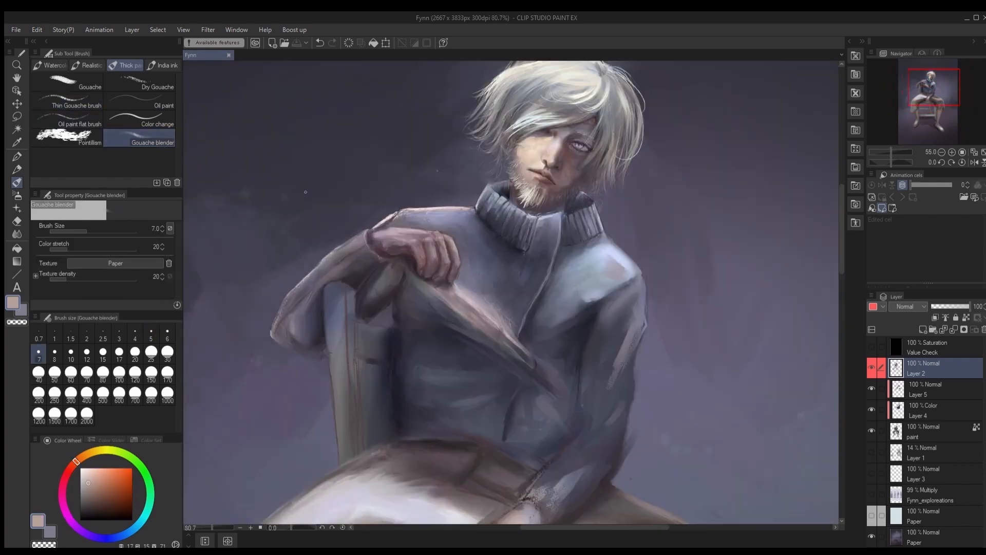
pyautogui.scroll(7, 635, 367)
pyautogui.press(']')
pyautogui.press(']')
pyautogui.press(']')
pyautogui.press(']')
pyautogui.press(']')
pyautogui.press(']')
pyautogui.press(']')
pyautogui.moveTo(607, 354); pyautogui.dragTo(646, 280)
pyautogui.moveTo(620, 416)
pyautogui.mouseDown()
pyautogui.moveTo(627, 321)
pyautogui.moveTo(678, 219)
pyautogui.mouseUp()
pyautogui.moveTo(500, 226); pyautogui.dragTo(483, 385)
pyautogui.scroll(-2, 483, 385)
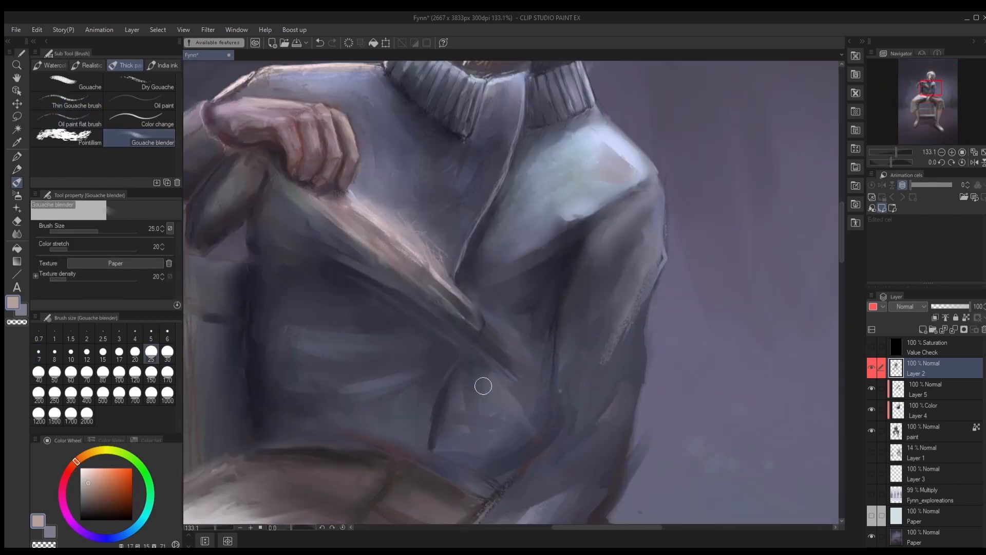
# Step: Rework the shadow edge beneath the lit shoulder with a sampled dark navy and set the Gouache blender to size 20
pyautogui.keyDown('alt'); pyautogui.click(471, 264); pyautogui.keyUp('alt')
pyautogui.moveTo(551, 219); pyautogui.dragTo(568, 226)
pyautogui.press('[')
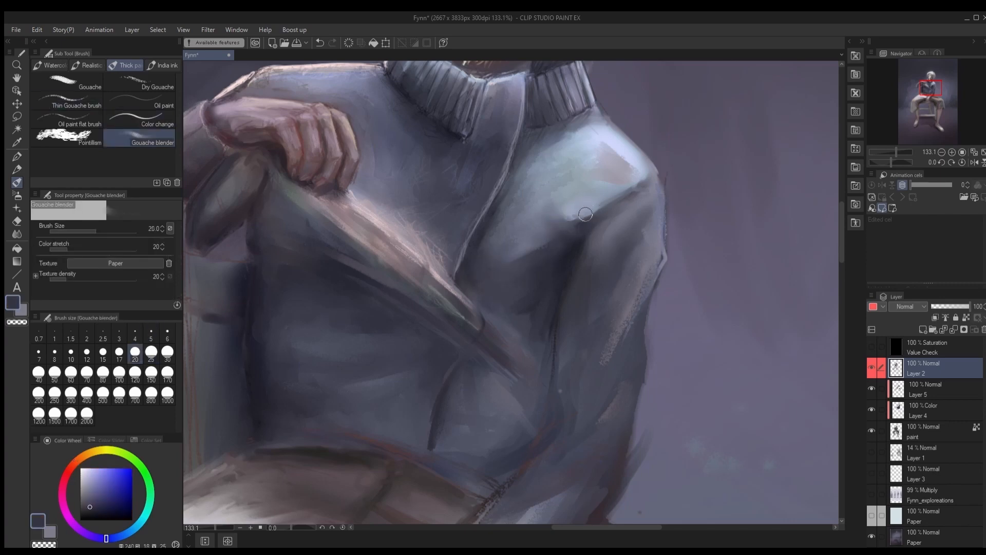
# Step: Lasso the area along the lit shoulder's shadow boundary, smooth it with the Paint and apply brush at size 50, and deselect
pyautogui.click(50, 65)
pyautogui.click(66, 115)
pyautogui.press('m')
pyautogui.moveTo(624, 194); pyautogui.dragTo(565, 223)
pyautogui.press('b')
pyautogui.hotkey('ctrl', 'd')
pyautogui.scroll(-5, 587, 210)
pyautogui.scroll(5, 572, 222)
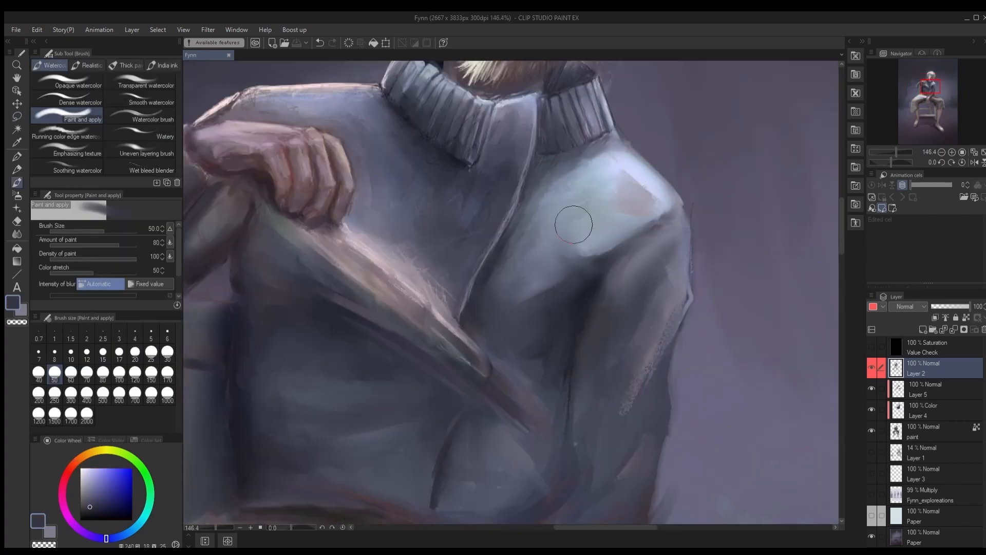
# Step: Shade the sweater beside the collar with a sampled dark navy using the Soft airbrush at size 15
pyautogui.scroll(-9, 636, 220)
pyautogui.scroll(12, 509, 184)
pyautogui.press('b')
pyautogui.keyDown('alt'); pyautogui.click(586, 167); pyautogui.keyUp('alt')
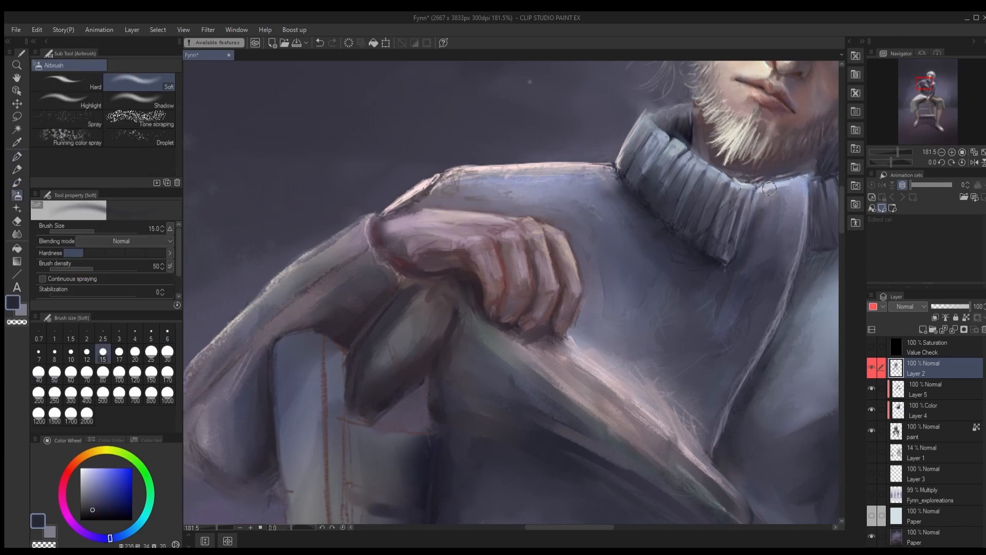
pyautogui.scroll(-5, 516, 297)
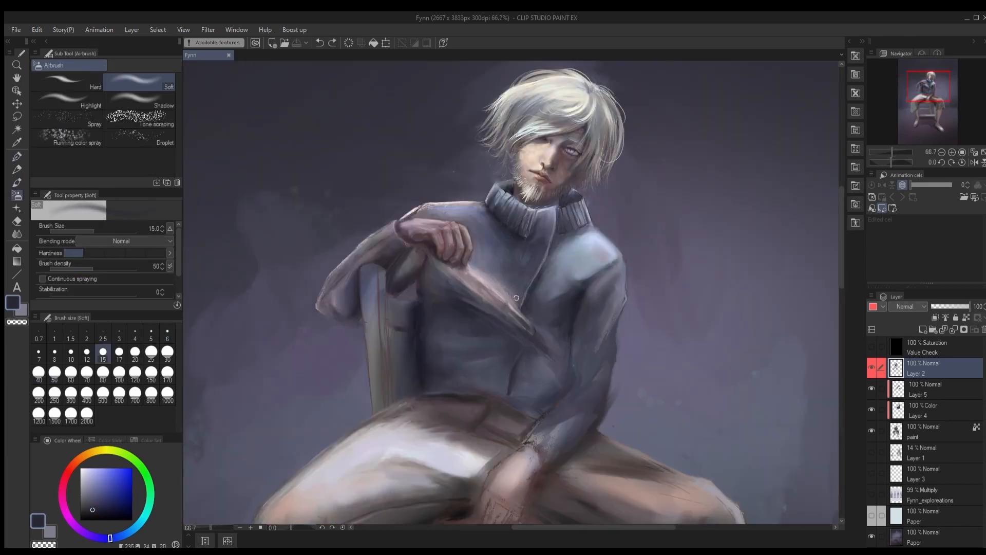
# Step: Spray sampled blue-gray over the sweater's belly fold with the Running color spray airbrush at size 40
pyautogui.click(66, 139)
pyautogui.scroll(3, 617, 457)
pyautogui.click(39, 373)
pyautogui.keyDown('alt'); pyautogui.click(471, 330); pyautogui.keyUp('alt')
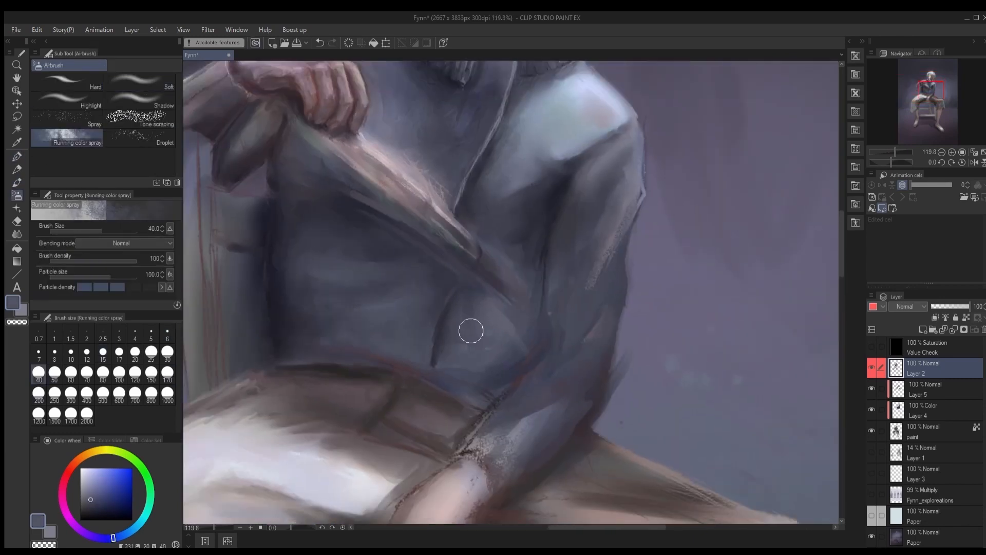
pyautogui.moveTo(458, 329); pyautogui.dragTo(439, 372)
pyautogui.scroll(-3, 548, 427)
pyautogui.scroll(3, 480, 378)
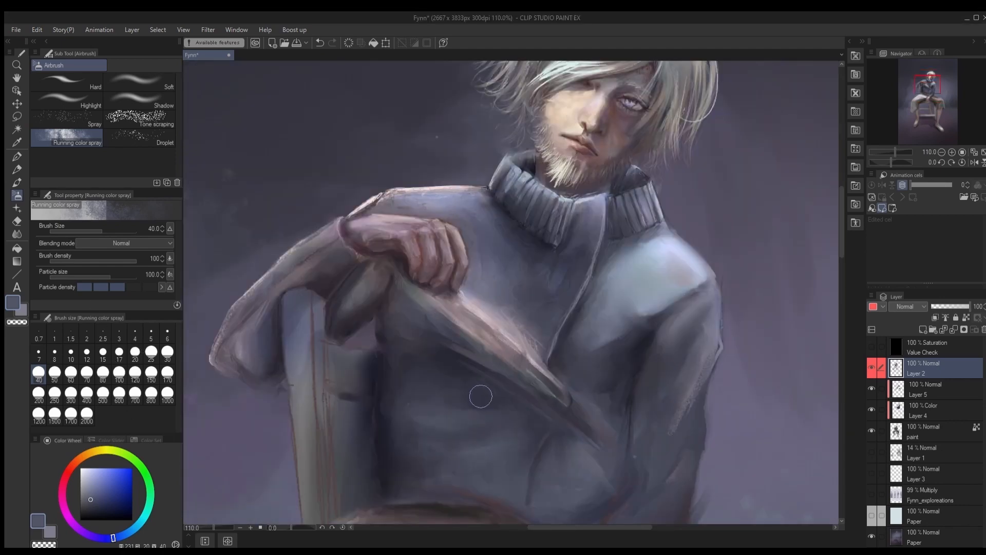
# Step: Lasso a diamond motif divided into four panes on the sweater's belly, undoing and redrawing its lower part
pyautogui.press('m')
pyautogui.moveTo(402, 427)
pyautogui.mouseDown()
pyautogui.moveTo(442, 379)
pyautogui.moveTo(400, 428)
pyautogui.moveTo(424, 400)
pyautogui.mouseUp()
pyautogui.moveTo(464, 391); pyautogui.dragTo(472, 393)
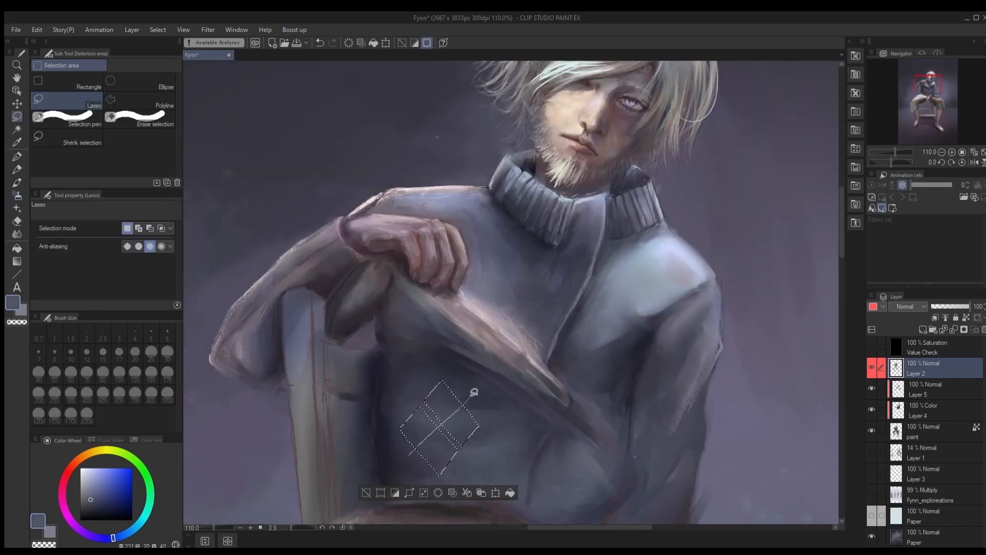
pyautogui.hotkey('ctrl', 'z')
pyautogui.moveTo(406, 459); pyautogui.dragTo(406, 460)
pyautogui.moveTo(428, 473); pyautogui.dragTo(435, 479)
# Step: Paint the selected diamond panes with sampled pale pink and peach tones using the Watercolor brush at size 50, then deselect
pyautogui.press('b')
pyautogui.keyDown('alt'); pyautogui.click(477, 314); pyautogui.keyUp('alt')
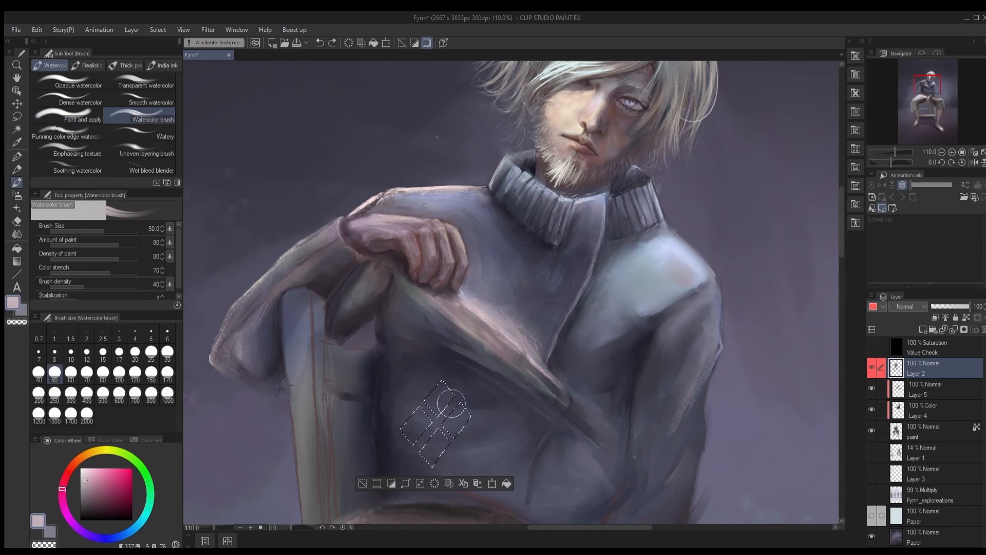
pyautogui.moveTo(446, 394)
pyautogui.mouseDown()
pyautogui.moveTo(452, 428)
pyautogui.moveTo(468, 416)
pyautogui.moveTo(425, 453)
pyautogui.moveTo(397, 445)
pyautogui.moveTo(446, 382)
pyautogui.moveTo(445, 434)
pyautogui.moveTo(462, 386)
pyautogui.mouseUp()
pyautogui.press('b')
pyautogui.hotkey('ctrl', 'd')
pyautogui.moveTo(460, 393); pyautogui.dragTo(488, 416)
pyautogui.click(67, 133)
pyautogui.scroll(1, 454, 414)
pyautogui.click(139, 116)
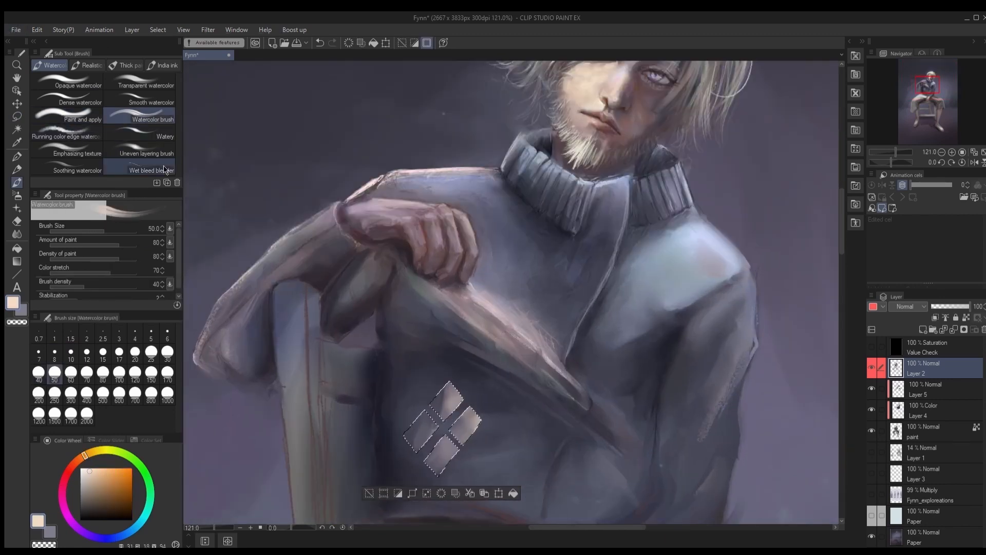
pyautogui.hotkey('ctrl', 'd')
# Step: Break up the diamond panes with sampled dark slate strokes using the Bit husky India ink brush at size 7
pyautogui.keyDown('alt'); pyautogui.click(460, 449); pyautogui.keyUp('alt')
pyautogui.keyDown('alt'); pyautogui.click(461, 450); pyautogui.keyUp('alt')
pyautogui.click(163, 66)
pyautogui.press(']')
pyautogui.press(']')
pyautogui.press(']')
pyautogui.press(']')
pyautogui.moveTo(446, 450); pyautogui.dragTo(439, 466)
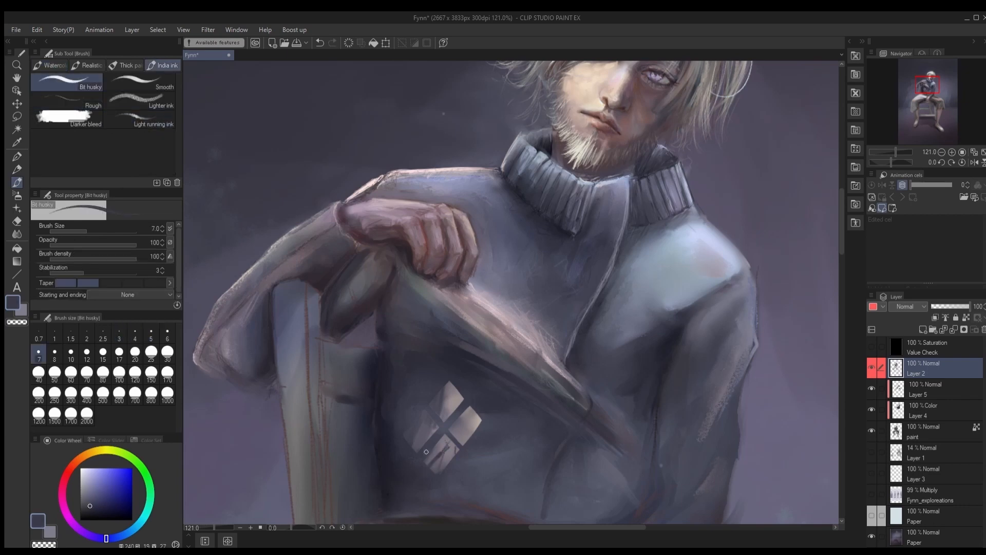
pyautogui.moveTo(425, 420); pyautogui.dragTo(414, 440)
pyautogui.keyDown('alt'); pyautogui.click(438, 405); pyautogui.keyUp('alt')
pyautogui.moveTo(457, 394)
pyautogui.mouseDown()
pyautogui.moveTo(442, 419)
pyautogui.moveTo(463, 443)
pyautogui.moveTo(442, 411)
pyautogui.moveTo(440, 463)
pyautogui.mouseUp()
# Step: Reselect the diamond motif and mute its panes with sampled tones using the Gouache brush, then deselect
pyautogui.keyDown('alt'); pyautogui.click(466, 439); pyautogui.keyUp('alt')
pyautogui.press('[')
pyautogui.press('[')
pyautogui.press('[')
pyautogui.press('[')
pyautogui.click(126, 65)
pyautogui.hotkey('ctrl', 'shift', 'd')
pyautogui.click(67, 82)
pyautogui.keyDown('alt'); pyautogui.click(468, 424); pyautogui.keyUp('alt')
pyautogui.keyDown('alt'); pyautogui.click(466, 426); pyautogui.keyUp('alt')
pyautogui.moveTo(437, 409); pyautogui.dragTo(446, 381)
pyautogui.keyDown('alt'); pyautogui.click(462, 452); pyautogui.keyUp('alt')
pyautogui.moveTo(471, 415)
pyautogui.mouseDown()
pyautogui.moveTo(439, 462)
pyautogui.moveTo(446, 396)
pyautogui.moveTo(473, 409)
pyautogui.moveTo(465, 426)
pyautogui.mouseUp()
pyautogui.hotkey('ctrl', 'd')
# Step: Rework the diamond's edges with the Thin Gouache brush, undoing one stroke, and soften its panes with the Gouache blender
pyautogui.click(66, 101)
pyautogui.press('[')
pyautogui.hotkey('ctrl', 'z')
pyautogui.keyDown('alt'); pyautogui.click(468, 412); pyautogui.keyUp('alt')
pyautogui.keyDown('alt'); pyautogui.click(465, 403); pyautogui.keyUp('alt')
pyautogui.moveTo(448, 438); pyautogui.dragTo(439, 458)
pyautogui.click(139, 137)
pyautogui.keyDown('alt'); pyautogui.click(462, 413); pyautogui.keyUp('alt')
pyautogui.moveTo(462, 413); pyautogui.dragTo(446, 442)
# Step: Blend the sweater's shading beside the diamond motif with the Gouache blender at size 60
pyautogui.scroll(-6, 517, 277)
pyautogui.scroll(4, 517, 277)
pyautogui.keyDown('alt'); pyautogui.click(374, 378); pyautogui.keyUp('alt')
pyautogui.moveTo(390, 378); pyautogui.dragTo(378, 391)
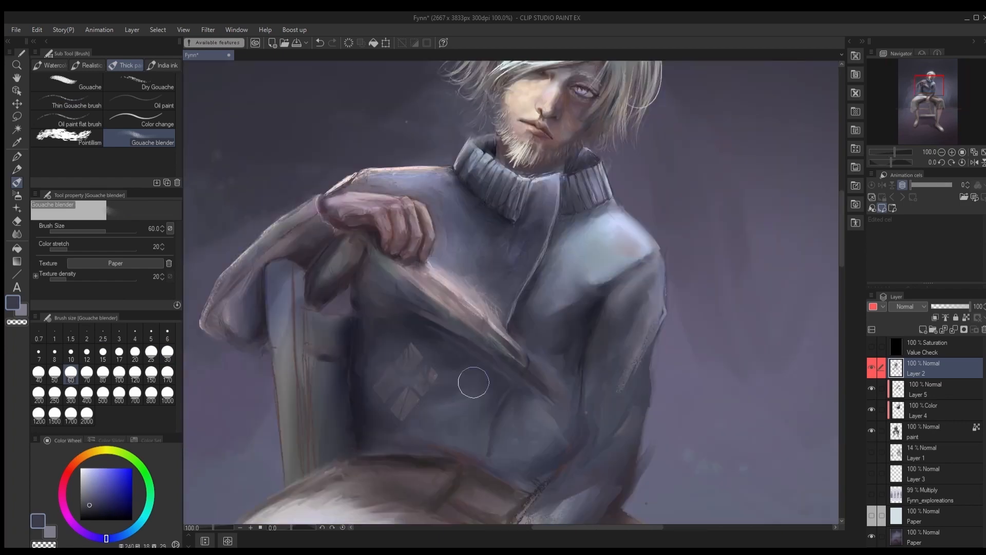
# Step: Refine the upper panes of the diamond with sampled gray-violet using the Thin Gouache brush at size 2.5
pyautogui.keyDown('alt'); pyautogui.click(383, 326); pyautogui.keyUp('alt')
pyautogui.scroll(4, 366, 401)
pyautogui.click(67, 101)
pyautogui.keyDown('alt'); pyautogui.click(436, 349); pyautogui.keyUp('alt')
pyautogui.keyDown('alt'); pyautogui.click(436, 359); pyautogui.keyUp('alt')
pyautogui.moveTo(452, 354)
pyautogui.mouseDown()
pyautogui.moveTo(423, 354)
pyautogui.moveTo(442, 342)
pyautogui.mouseUp()
pyautogui.keyDown('alt'); pyautogui.click(444, 339); pyautogui.keyUp('alt')
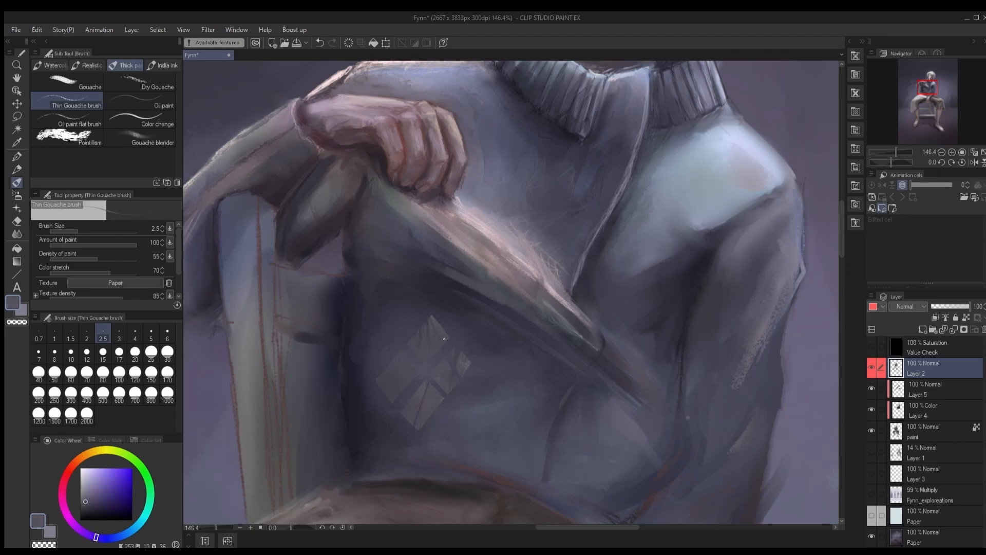
pyautogui.keyDown('alt'); pyautogui.click(444, 338); pyautogui.keyUp('alt')
# Step: Darken the sweater over the lower diamond panes with dark navy using the Gouache brush at size 50
pyautogui.scroll(-5, 445, 339)
pyautogui.scroll(4, 514, 288)
pyautogui.click(67, 83)
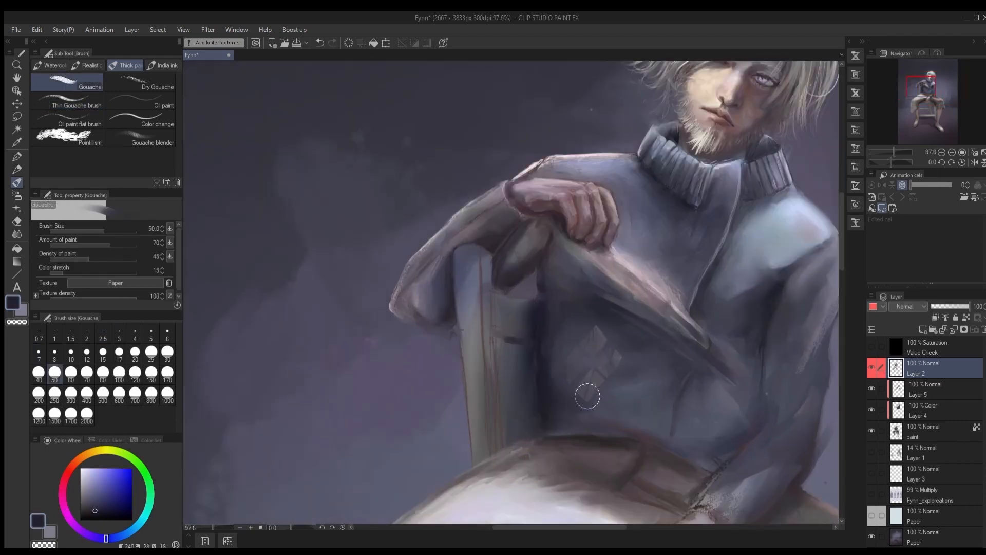
pyautogui.scroll(-4, 591, 365)
pyautogui.scroll(4, 555, 329)
pyautogui.click(67, 100)
pyautogui.keyDown('alt'); pyautogui.click(568, 368); pyautogui.keyUp('alt')
# Step: Shade the sweater's edge and the fold beneath the raised arm with sampled dark navy using the Watercolor brush at size 15
pyautogui.click(50, 65)
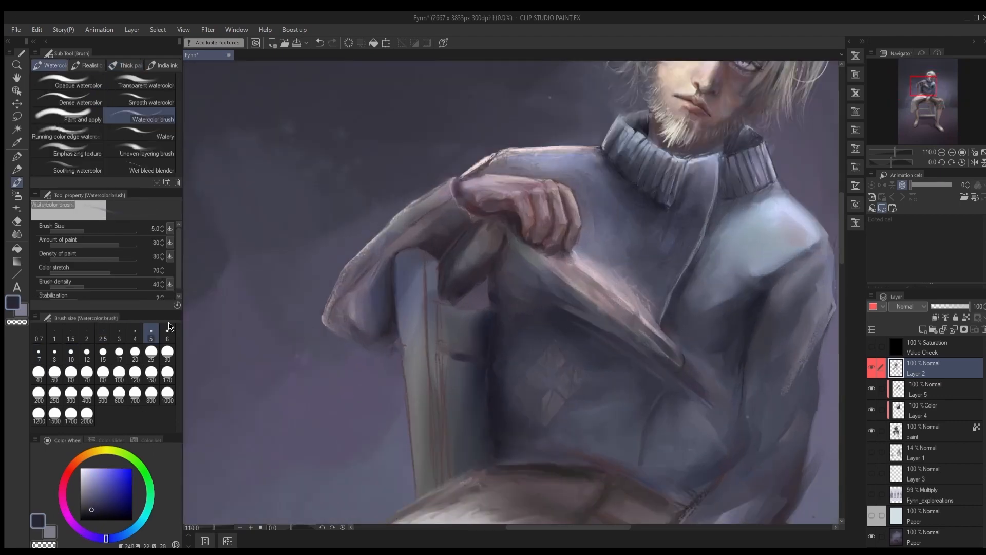
pyautogui.keyDown('alt'); pyautogui.click(488, 291); pyautogui.keyUp('alt')
pyautogui.moveTo(494, 283); pyautogui.dragTo(495, 264)
pyautogui.press(']')
pyautogui.press(']')
pyautogui.press(']')
pyautogui.press(']')
pyautogui.press(']')
pyautogui.press(']')
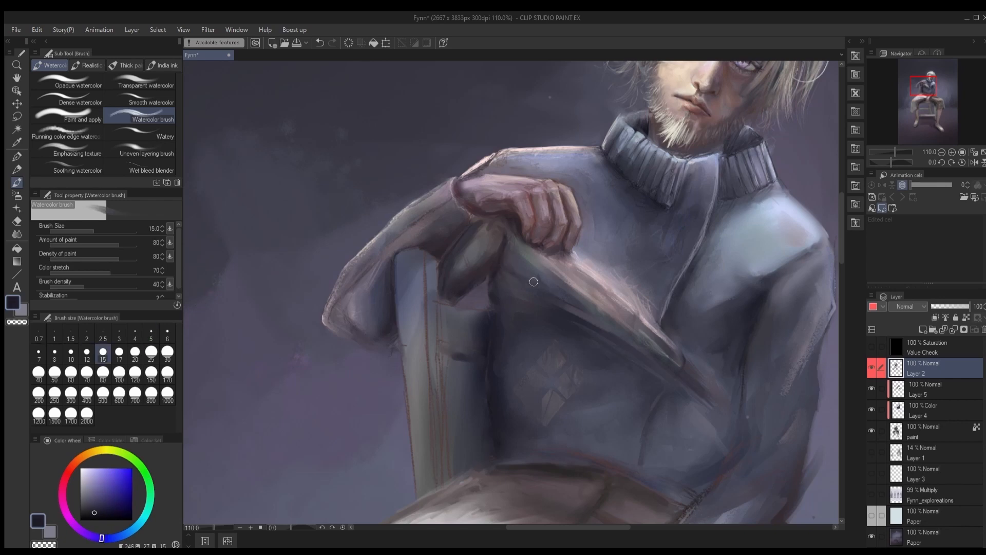
pyautogui.keyDown('alt'); pyautogui.click(581, 282); pyautogui.keyUp('alt')
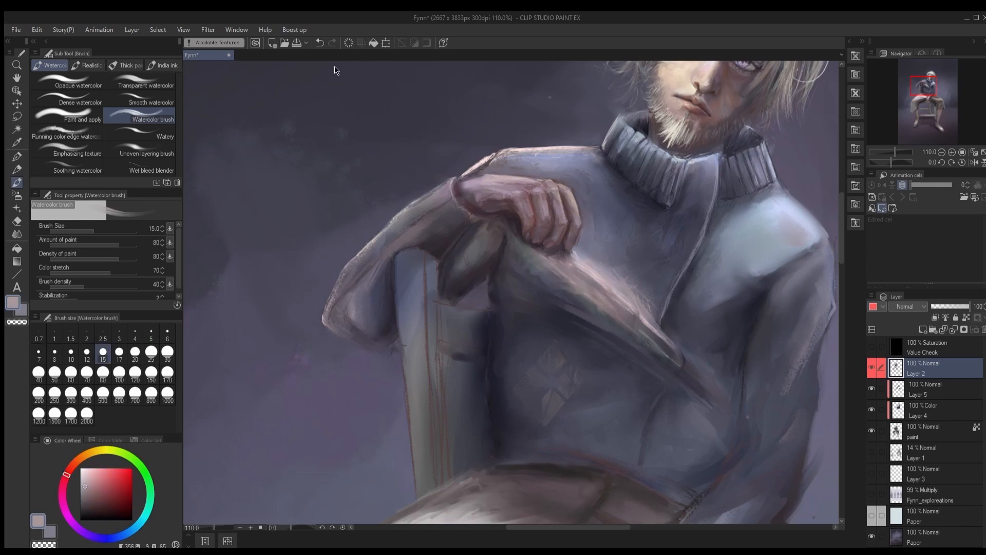
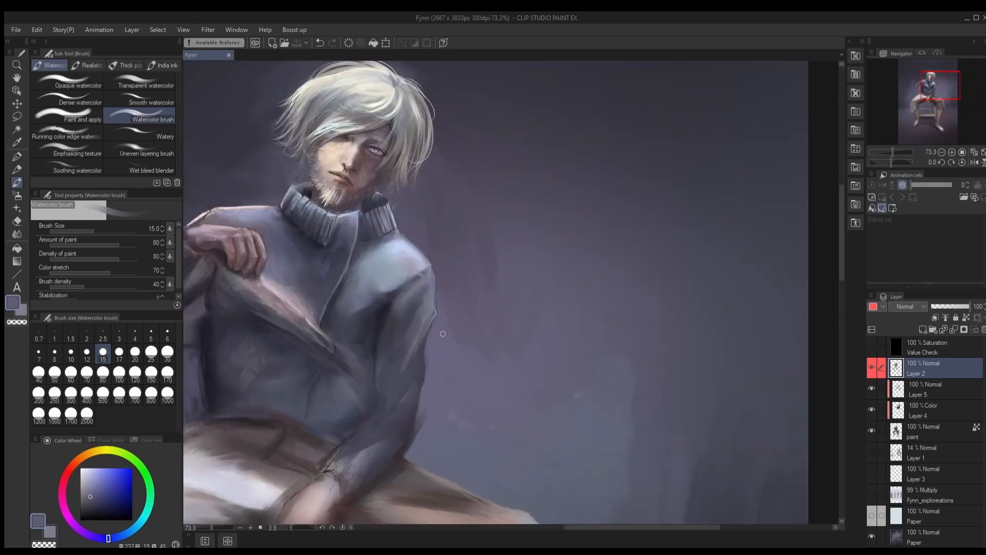
# Step: Rework the lowered sleeve with Dry Gouache at size 30 and Gouache at size 40, blending with Gouache blender at size 20
pyautogui.click(140, 83)
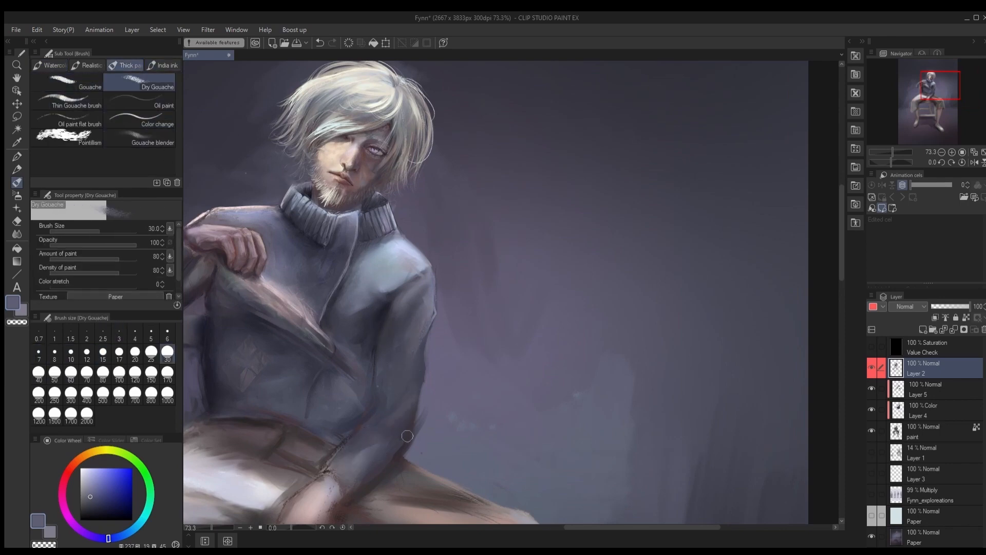
pyautogui.click(66, 82)
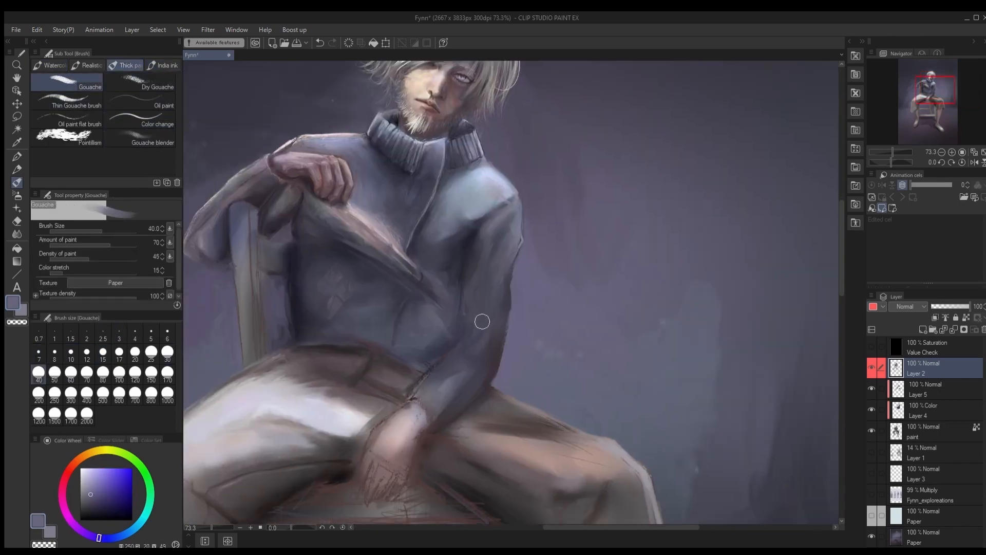
pyautogui.click(139, 137)
pyautogui.hotkey('ctrl', '0')
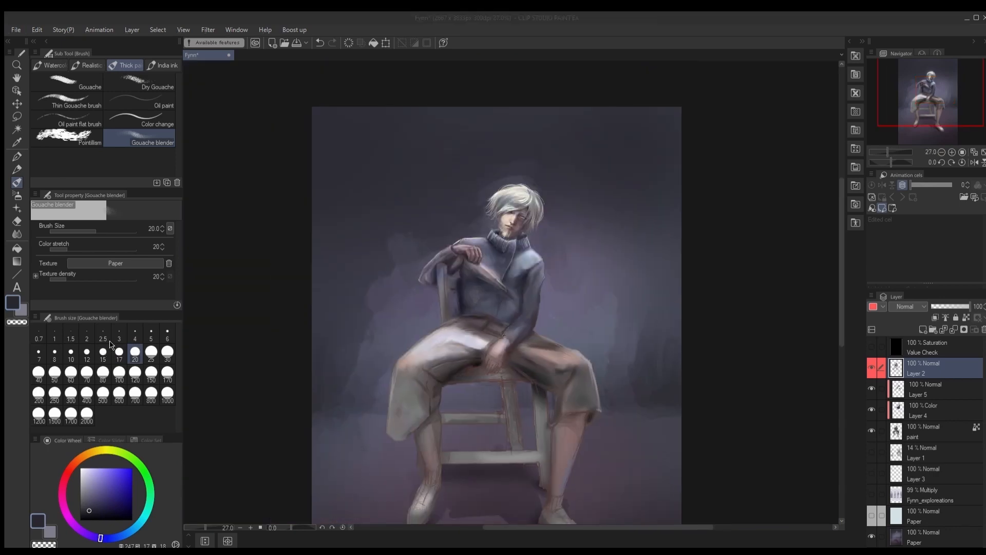
pyautogui.scroll(5, 508, 310)
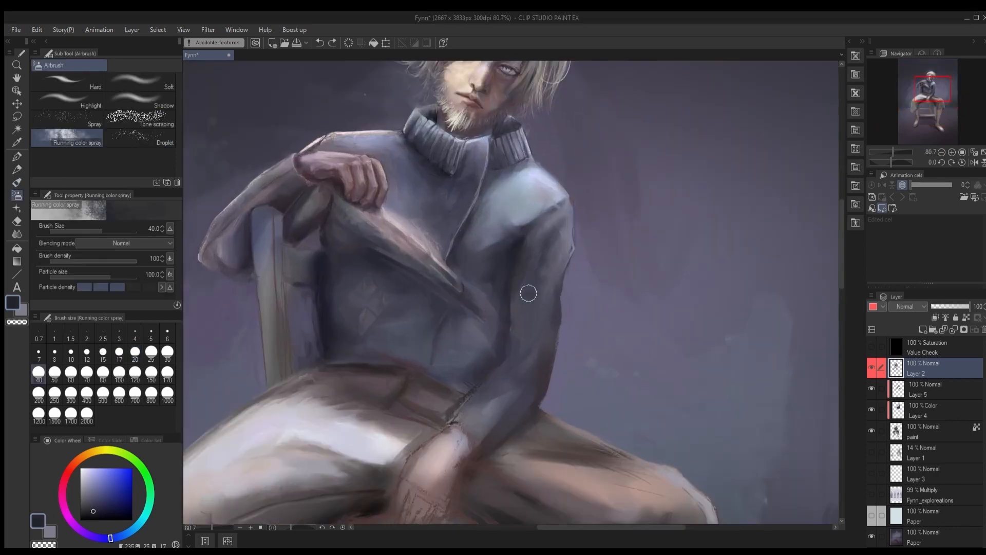
# Step: Shade the lowered sleeve in dark navy using Running color spray at size 40 and Darker bleed at size 17
pyautogui.moveTo(529, 294); pyautogui.dragTo(525, 360)
pyautogui.moveTo(508, 394); pyautogui.dragTo(469, 422)
pyautogui.click(17, 182)
pyautogui.click(162, 65)
pyautogui.click(66, 119)
pyautogui.click(119, 353)
pyautogui.moveTo(521, 260); pyautogui.dragTo(515, 309)
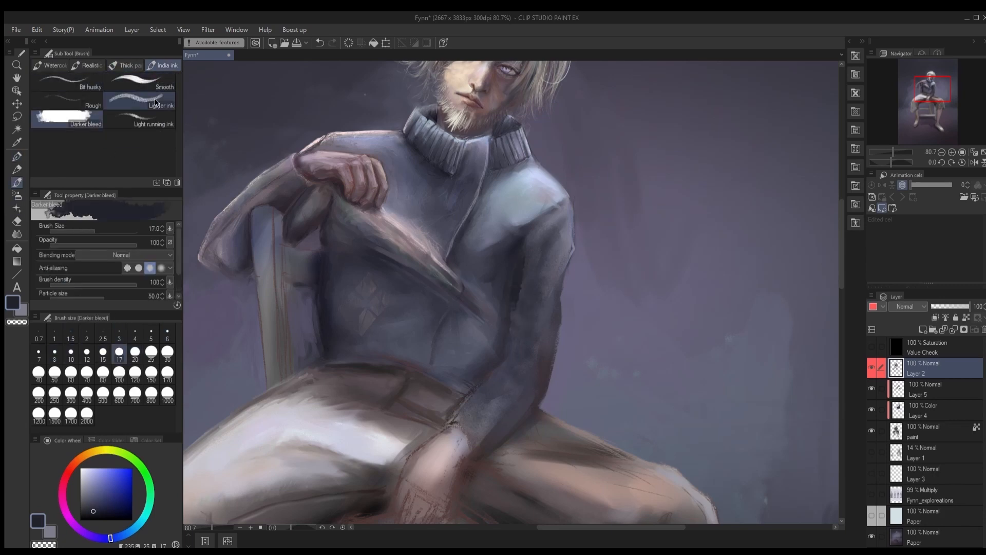
# Step: Flip the canvas view horizontally and try a Lighter ink stroke on the upper sleeve
pyautogui.click(155, 103)
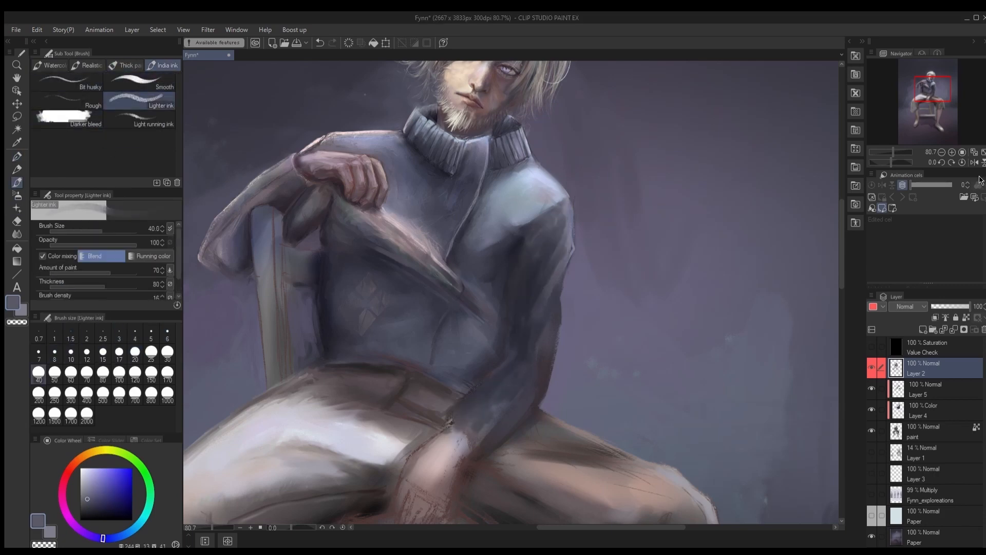
pyautogui.click(974, 163)
pyautogui.press('[')
pyautogui.press('[')
pyautogui.moveTo(488, 260); pyautogui.dragTo(457, 252)
pyautogui.keyDown('alt'); pyautogui.click(486, 282); pyautogui.keyUp('alt')
pyautogui.hotkey('ctrl', 'z')
# Step: Paint fold highlights along the lowered sleeve with sampled light blue using the Lighter ink brush at size 12
pyautogui.keyDown('alt'); pyautogui.click(458, 241); pyautogui.keyUp('alt')
pyautogui.press('[')
pyautogui.press('[')
pyautogui.press('[')
pyautogui.press('[')
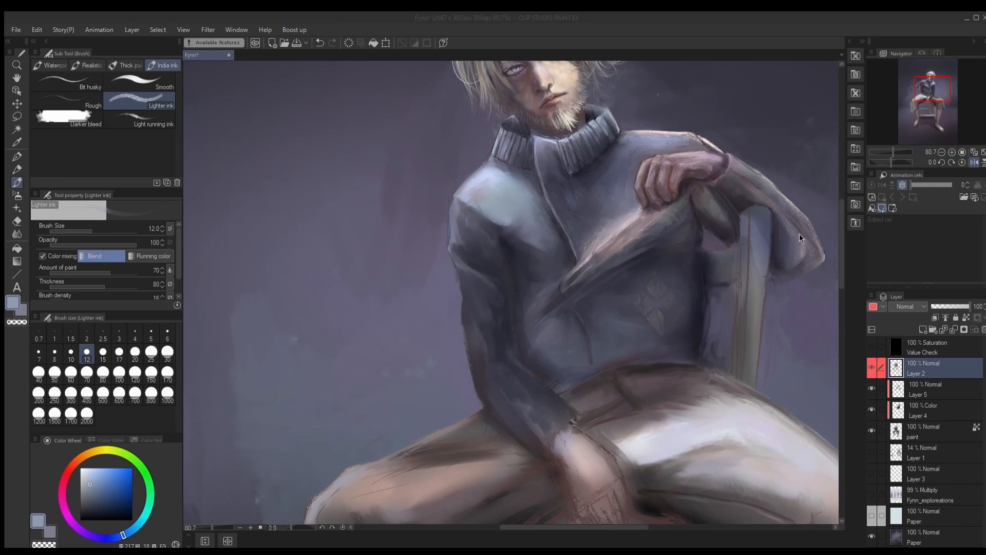
pyautogui.scroll(3, 613, 279)
pyautogui.moveTo(421, 333); pyautogui.dragTo(458, 351)
pyautogui.moveTo(454, 403); pyautogui.dragTo(498, 417)
pyautogui.moveTo(565, 308); pyautogui.dragTo(546, 255)
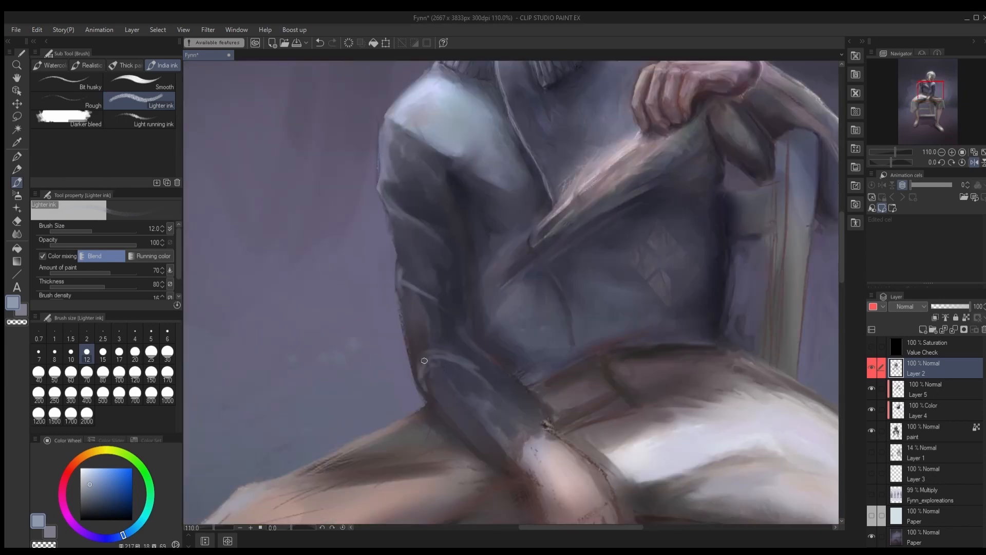
pyautogui.moveTo(429, 354); pyautogui.dragTo(415, 397)
# Step: Soften the elbow fold highlights with sampled dark gray-violet using the Watercolor brush at size 15
pyautogui.press(']')
pyautogui.press(']')
pyautogui.press(']')
pyautogui.click(50, 65)
pyautogui.click(140, 117)
pyautogui.keyDown('alt'); pyautogui.click(473, 421); pyautogui.keyUp('alt')
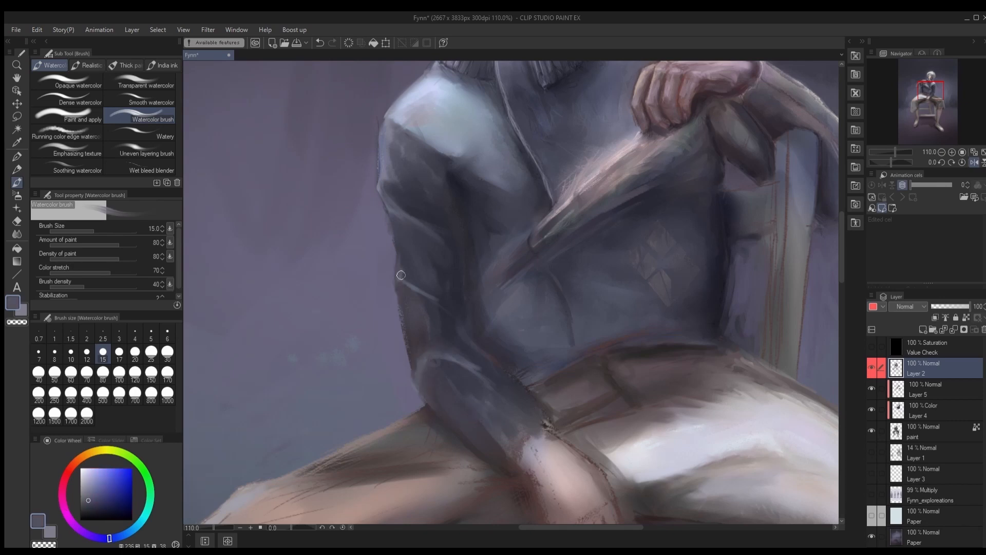
pyautogui.moveTo(404, 277); pyautogui.dragTo(429, 287)
pyautogui.moveTo(429, 287); pyautogui.dragTo(421, 358)
# Step: Undo the last sleeve stroke, repaint the elbow and upper-sleeve folds with a larger Watercolor brush, and save the file
pyautogui.press(']')
pyautogui.press(']')
pyautogui.press(']')
pyautogui.keyDown('alt'); pyautogui.click(459, 352); pyautogui.keyUp('alt')
pyautogui.hotkey('ctrl', 'z')
pyautogui.moveTo(393, 277)
pyautogui.mouseDown()
pyautogui.moveTo(419, 300)
pyautogui.moveTo(409, 290)
pyautogui.mouseUp()
pyautogui.moveTo(430, 230)
pyautogui.mouseDown()
pyautogui.moveTo(448, 217)
pyautogui.moveTo(452, 238)
pyautogui.mouseUp()
pyautogui.keyDown('alt'); pyautogui.click(481, 260); pyautogui.keyUp('alt')
pyautogui.scroll(-5, 494, 292)
pyautogui.hotkey('ctrl', 's')
# Step: Deepen the armpit crease between sleeve and torso using the Round watercolor brush at size 12
pyautogui.click(88, 65)
pyautogui.scroll(6, 479, 263)
pyautogui.press(']')
pyautogui.press(']')
pyautogui.press(']')
pyautogui.press(']')
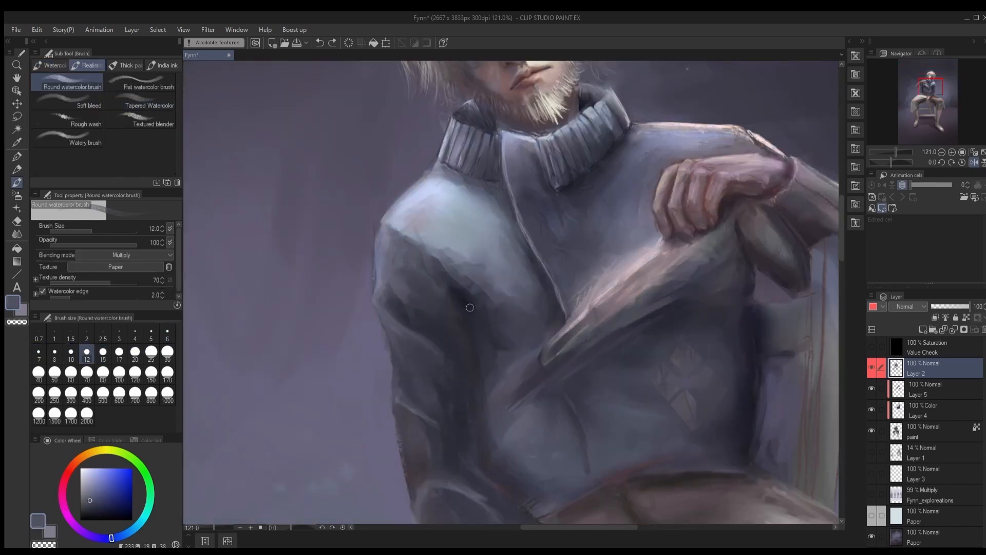
pyautogui.moveTo(485, 339); pyautogui.dragTo(485, 267)
pyautogui.keyDown('alt'); pyautogui.click(544, 128); pyautogui.keyUp('alt')
pyautogui.moveTo(544, 74); pyautogui.dragTo(558, 118)
# Step: Blend the shading along the lowered sleeve with the Textured blender at size 20
pyautogui.click(153, 123)
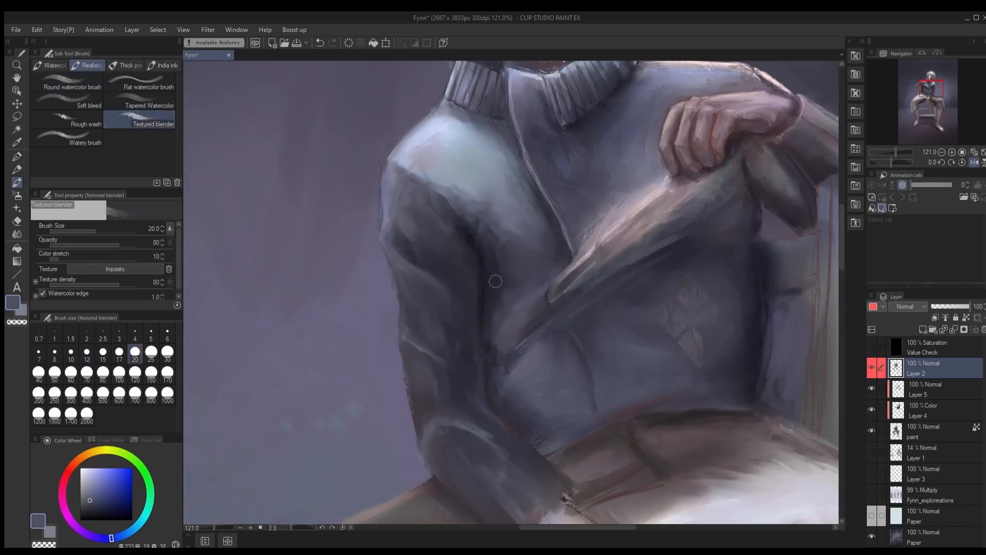
pyautogui.keyDown('alt'); pyautogui.click(382, 149); pyautogui.keyUp('alt')
pyautogui.moveTo(459, 424)
pyautogui.mouseDown()
pyautogui.moveTo(455, 336)
pyautogui.moveTo(427, 385)
pyautogui.mouseUp()
# Step: Draw a dark seam where the sleeve meets the lit shoulder using the Soft bleed brush
pyautogui.click(67, 102)
pyautogui.moveTo(505, 371); pyautogui.dragTo(529, 473)
pyautogui.moveTo(413, 173); pyautogui.dragTo(484, 227)
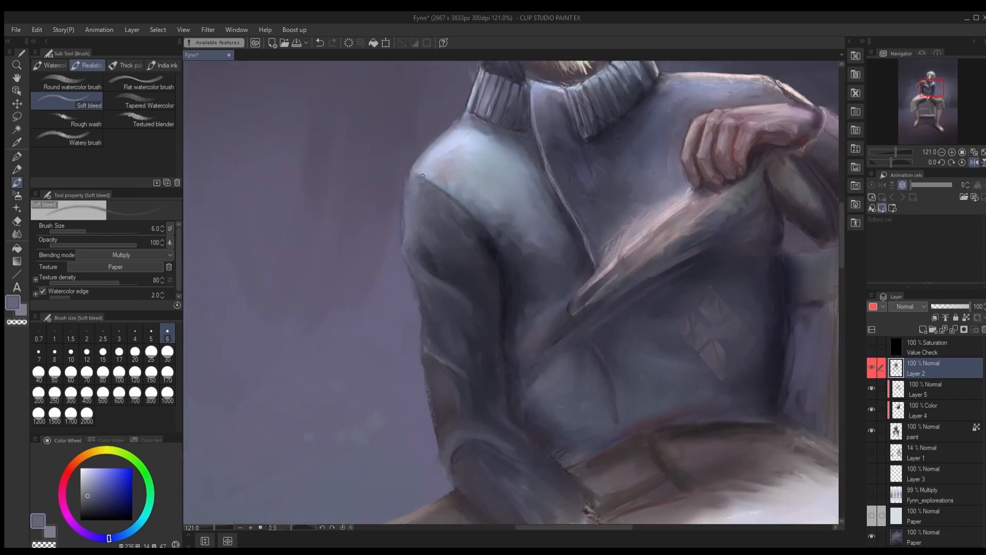
pyautogui.press('[')
pyautogui.press('[')
pyautogui.press('[')
pyautogui.press('[')
pyautogui.press('[')
# Step: Line the shoulder seam and the sweater's front edge with sampled pale blue using the Flat watercolor brush at size 8
pyautogui.keyDown('alt'); pyautogui.click(452, 149); pyautogui.keyUp('alt')
pyautogui.press(']')
pyautogui.press(']')
pyautogui.press(']')
pyautogui.press(']')
pyautogui.click(139, 101)
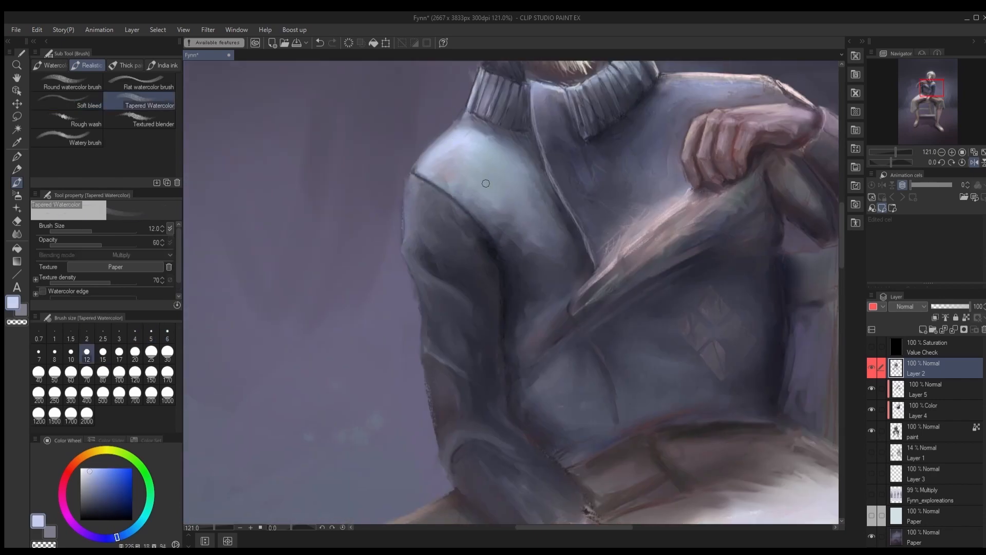
pyautogui.click(147, 82)
pyautogui.click(150, 98)
pyautogui.moveTo(533, 246); pyautogui.dragTo(547, 301)
pyautogui.scroll(2, 536, 243)
pyautogui.click(146, 82)
pyautogui.hotkey('ctrl', 'z')
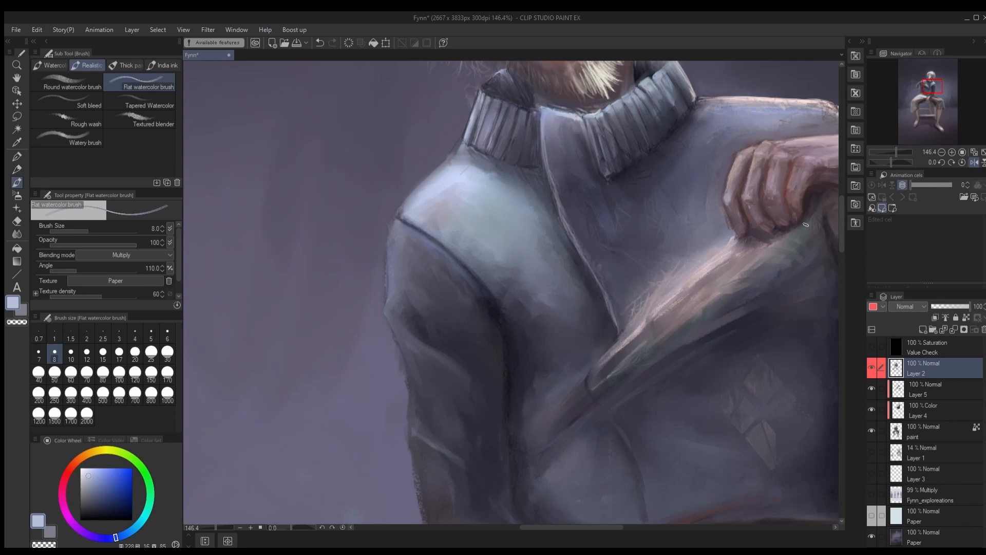
pyautogui.moveTo(616, 246); pyautogui.dragTo(628, 309)
# Step: Add fine stitch marks along the shoulder seam with sampled blues using the Rough India ink brush at size 3, and save
pyautogui.click(67, 138)
pyautogui.click(162, 65)
pyautogui.click(140, 101)
pyautogui.click(67, 101)
pyautogui.keyDown('alt'); pyautogui.click(463, 318); pyautogui.keyUp('alt')
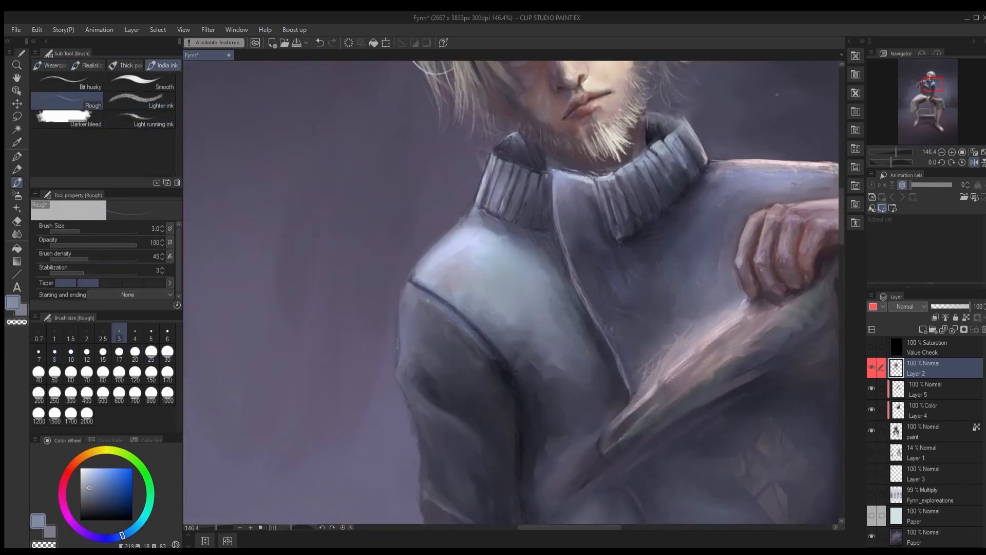
pyautogui.keyDown('alt'); pyautogui.click(420, 281); pyautogui.keyUp('alt')
pyautogui.keyDown('alt'); pyautogui.click(490, 338); pyautogui.keyUp('alt')
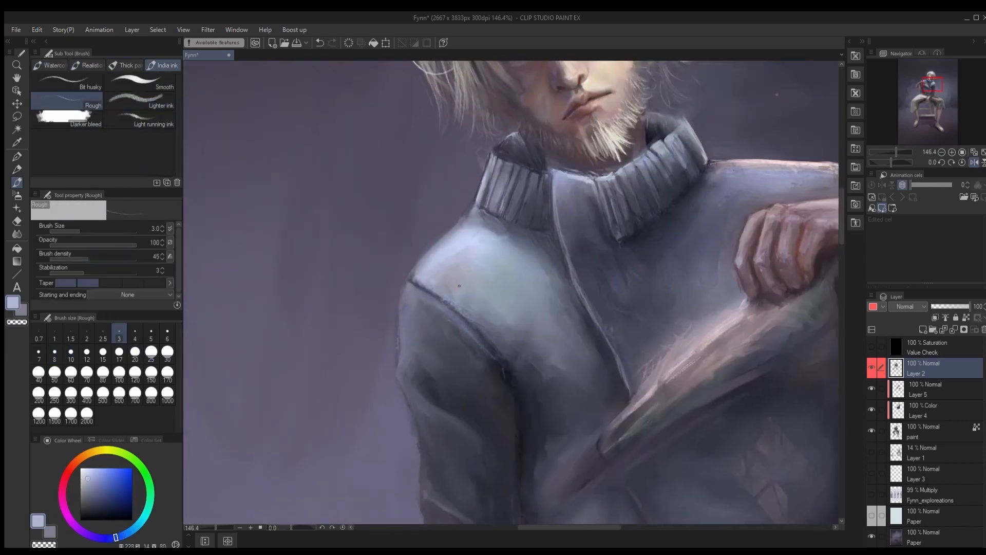
pyautogui.keyDown('alt'); pyautogui.click(481, 323); pyautogui.keyUp('alt')
pyautogui.keyDown('alt'); pyautogui.click(423, 277); pyautogui.keyUp('alt')
pyautogui.moveTo(494, 339); pyautogui.dragTo(483, 354)
pyautogui.scroll(-6, 455, 302)
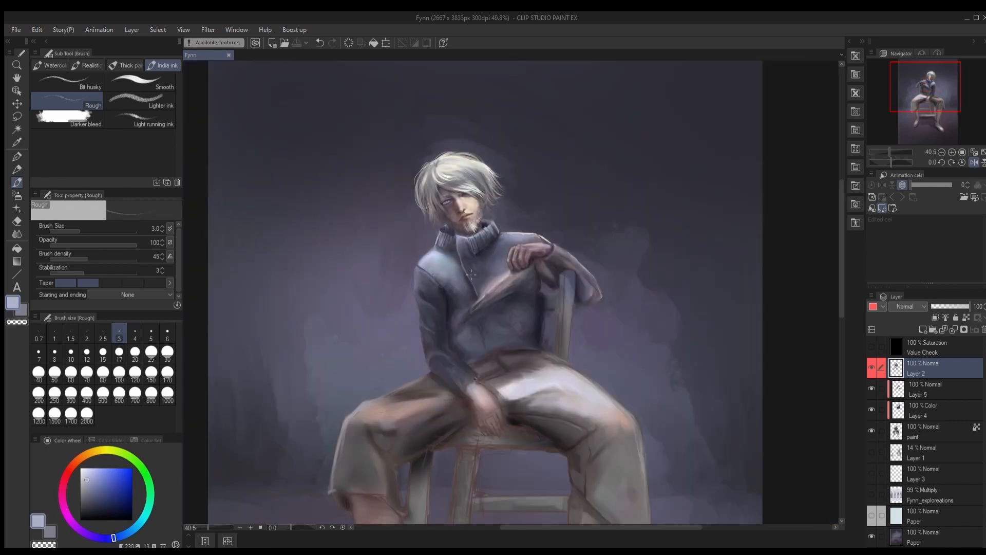
pyautogui.scroll(2, 475, 274)
pyautogui.hotkey('ctrl', 's')
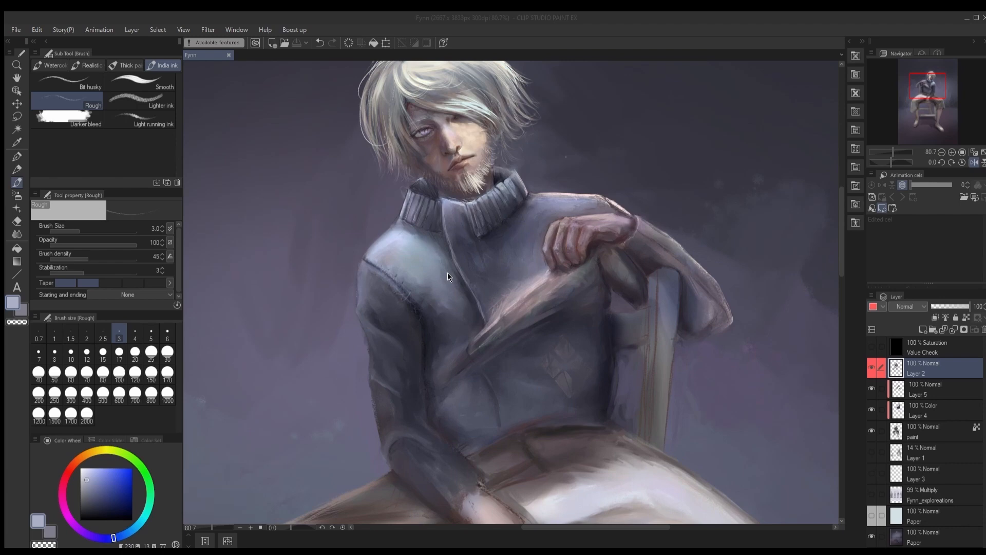
# Step: Darken and roughen the lowered sleeve's outer edge with sampled dark tones using the Rough India ink brush at size 3
pyautogui.scroll(4, 448, 272)
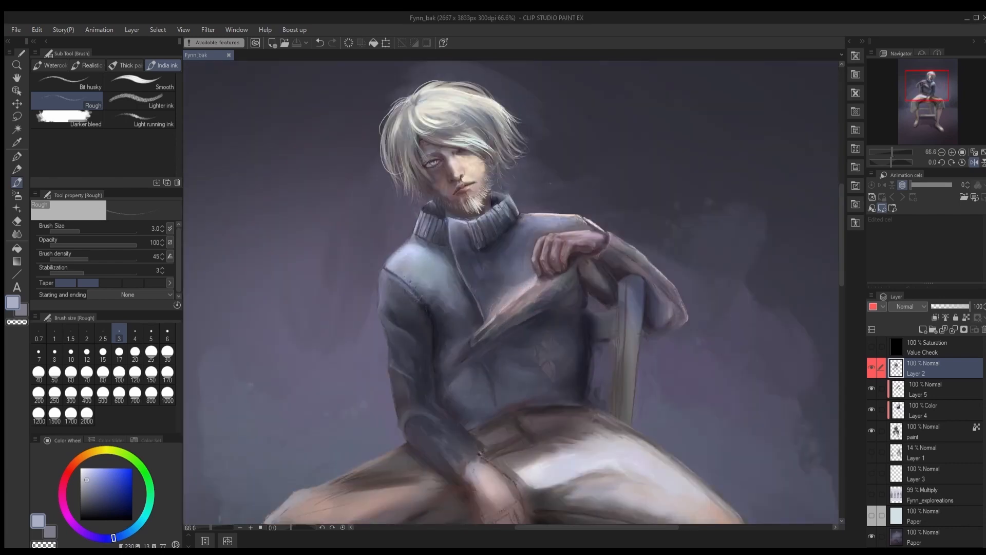
pyautogui.keyDown('alt'); pyautogui.click(486, 416); pyautogui.keyUp('alt')
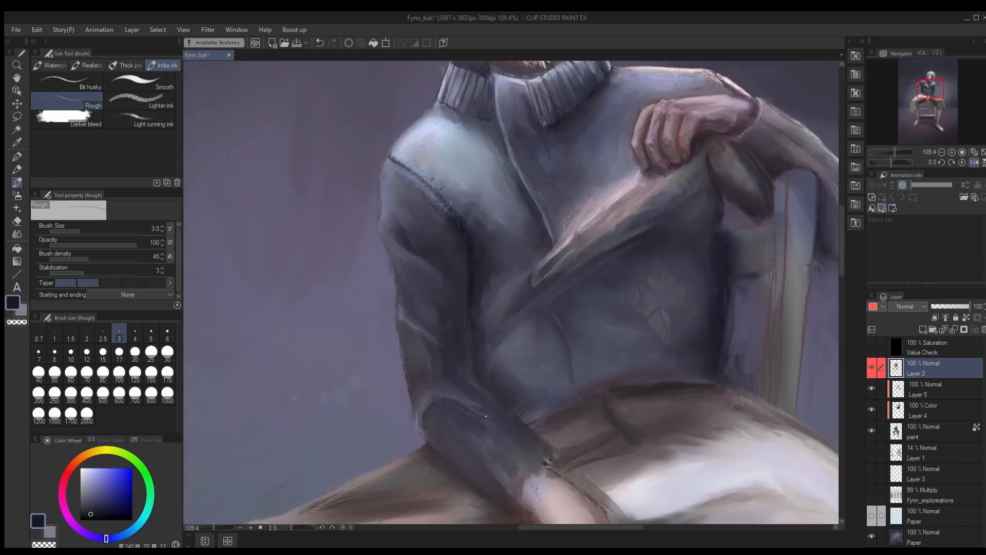
pyautogui.scroll(-5, 476, 313)
pyautogui.scroll(5, 434, 271)
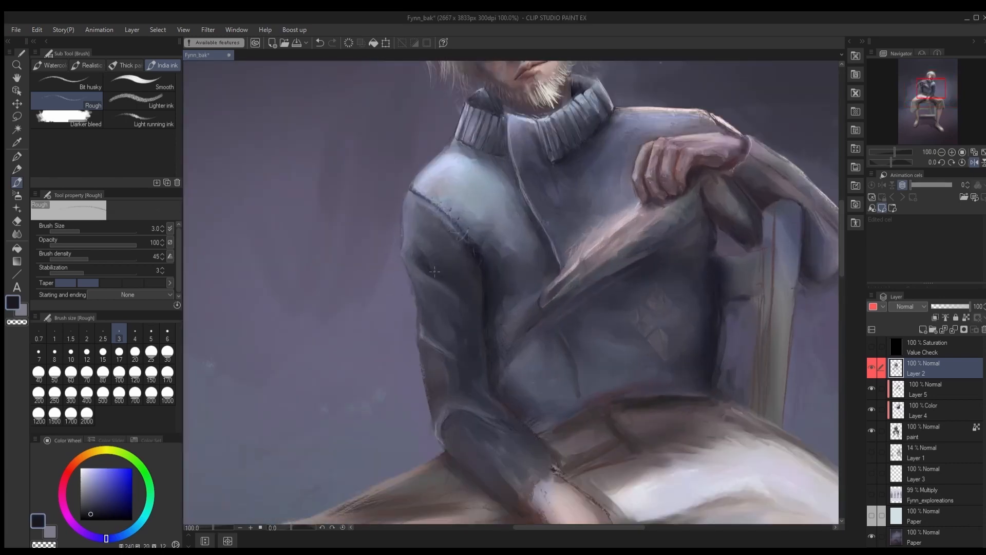
pyautogui.keyDown('alt'); pyautogui.click(425, 337); pyautogui.keyUp('alt')
pyautogui.moveTo(421, 340); pyautogui.dragTo(432, 417)
pyautogui.moveTo(414, 282); pyautogui.dragTo(420, 314)
# Step: Edge the lowered sleeve and the lit shoulder slope with sampled pale blue using the Rough brush at size 3, saving the file
pyautogui.keyDown('alt'); pyautogui.click(450, 172); pyautogui.keyUp('alt')
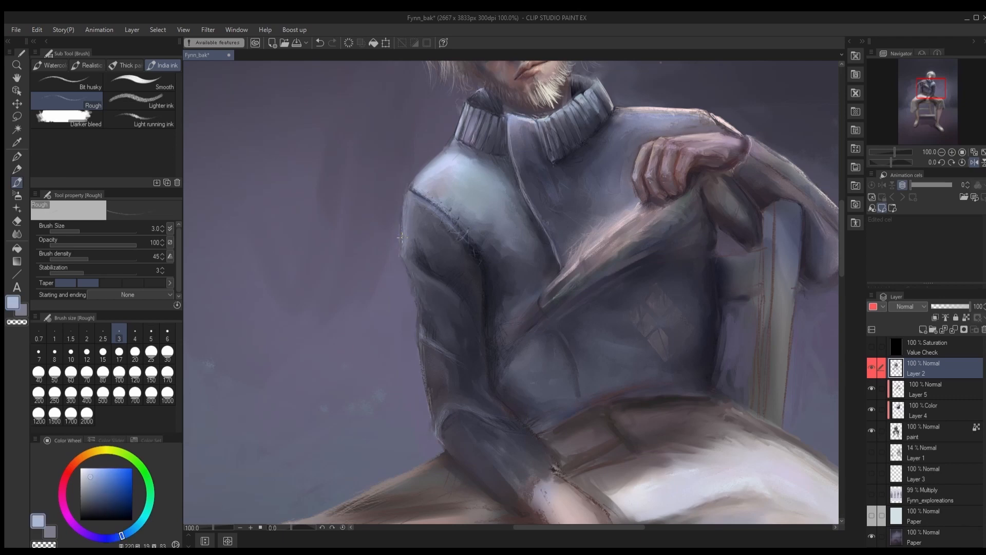
pyautogui.scroll(-4, 474, 302)
pyautogui.hotkey('ctrl', 's')
pyautogui.scroll(4, 530, 205)
pyautogui.moveTo(616, 281); pyautogui.dragTo(587, 275)
pyautogui.keyDown('alt'); pyautogui.click(328, 269); pyautogui.keyUp('alt')
pyautogui.moveTo(347, 263); pyautogui.dragTo(307, 299)
pyautogui.keyDown('alt'); pyautogui.click(506, 336); pyautogui.keyUp('alt')
# Step: Brighten the lit shoulder's contour and the collar edge with sampled pale pink using the Smooth India ink brush at size 15
pyautogui.click(125, 103)
pyautogui.moveTo(613, 234); pyautogui.dragTo(634, 250)
pyautogui.click(69, 101)
pyautogui.click(135, 82)
pyautogui.keyDown('alt'); pyautogui.click(548, 215); pyautogui.keyUp('alt')
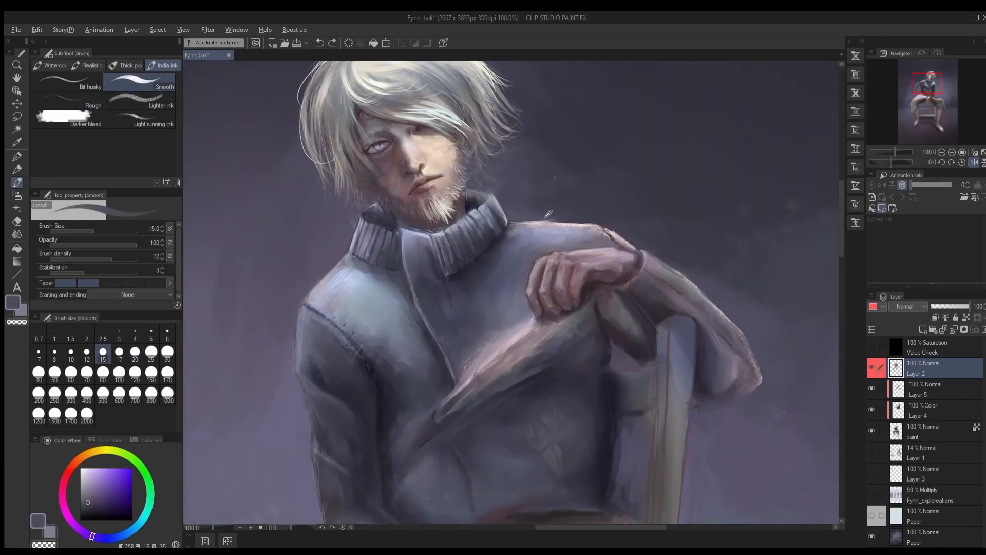
pyautogui.keyDown('alt'); pyautogui.click(557, 223); pyautogui.keyUp('alt')
pyautogui.moveTo(351, 250); pyautogui.dragTo(304, 303)
pyautogui.moveTo(359, 225); pyautogui.dragTo(353, 239)
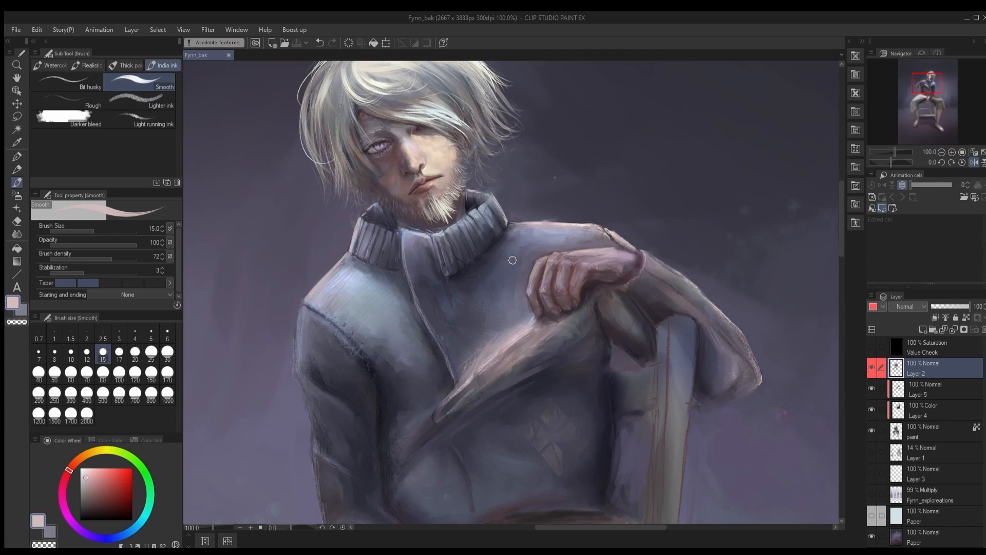
# Step: Dot dark lacing holes along both sides of the sweater's front opening using the Smooth India ink brush at size 15
pyautogui.keyDown('alt'); pyautogui.click(449, 278); pyautogui.keyUp('alt')
pyautogui.click(423, 284)
pyautogui.click(442, 323)
pyautogui.click(427, 351)
# Step: Add thin light rims around the lacing holes with a sampled pinkish tone using the Design pencil at size 3
pyautogui.scroll(4, 435, 305)
pyautogui.keyDown('alt'); pyautogui.click(514, 371); pyautogui.keyUp('alt')
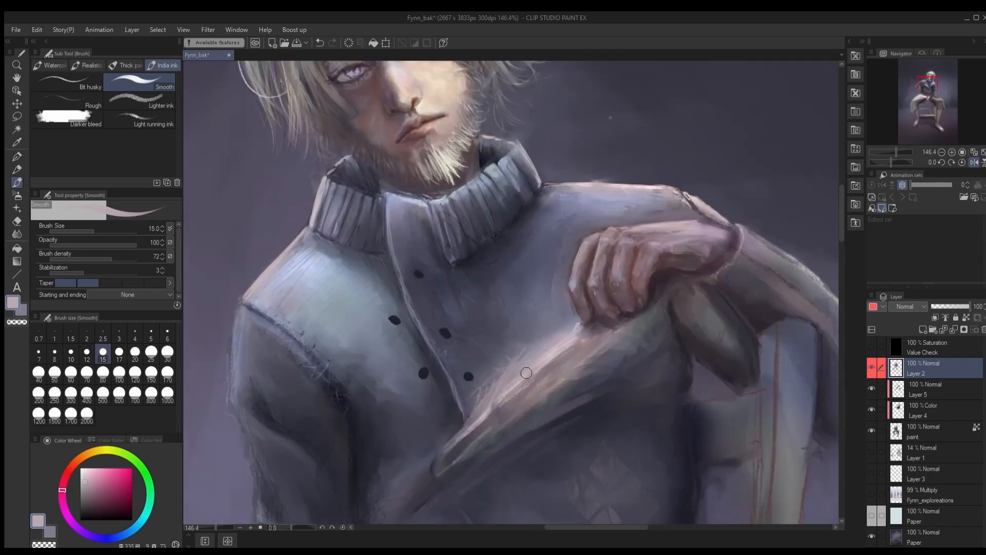
pyautogui.press('p')
pyautogui.moveTo(446, 327); pyautogui.dragTo(451, 337)
pyautogui.moveTo(420, 270); pyautogui.dragTo(424, 276)
pyautogui.moveTo(389, 317); pyautogui.dragTo(396, 324)
pyautogui.keyDown('alt'); pyautogui.click(515, 368); pyautogui.keyUp('alt')
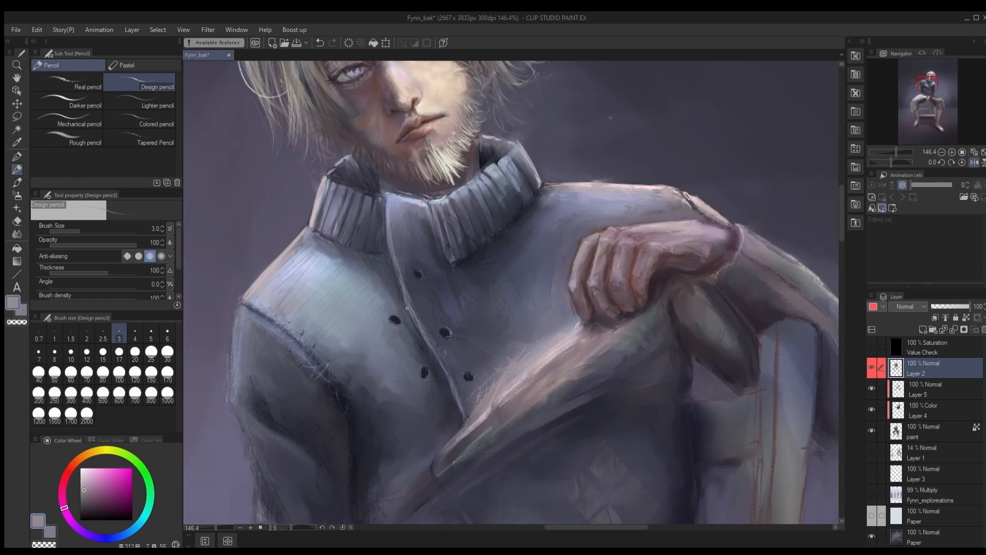
# Step: Draw pale crisscrossing laces between the holes on the sweater's front using the Darker pencil at size 5
pyautogui.keyDown('alt'); pyautogui.click(430, 197); pyautogui.keyUp('alt')
pyautogui.keyDown('alt'); pyautogui.click(428, 202); pyautogui.keyUp('alt')
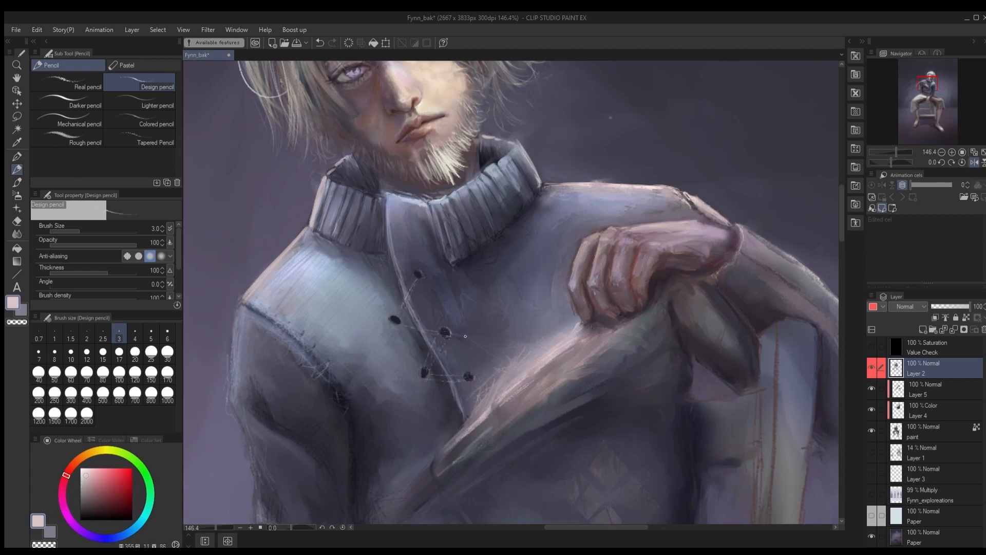
pyautogui.click(77, 101)
pyautogui.moveTo(395, 322); pyautogui.dragTo(448, 336)
pyautogui.keyDown('alt'); pyautogui.click(437, 342); pyautogui.keyUp('alt')
pyautogui.keyDown('alt'); pyautogui.click(422, 329); pyautogui.keyUp('alt')
pyautogui.moveTo(417, 275); pyautogui.dragTo(398, 307)
pyautogui.keyDown('alt'); pyautogui.click(443, 334); pyautogui.keyUp('alt')
pyautogui.moveTo(428, 373); pyautogui.dragTo(470, 378)
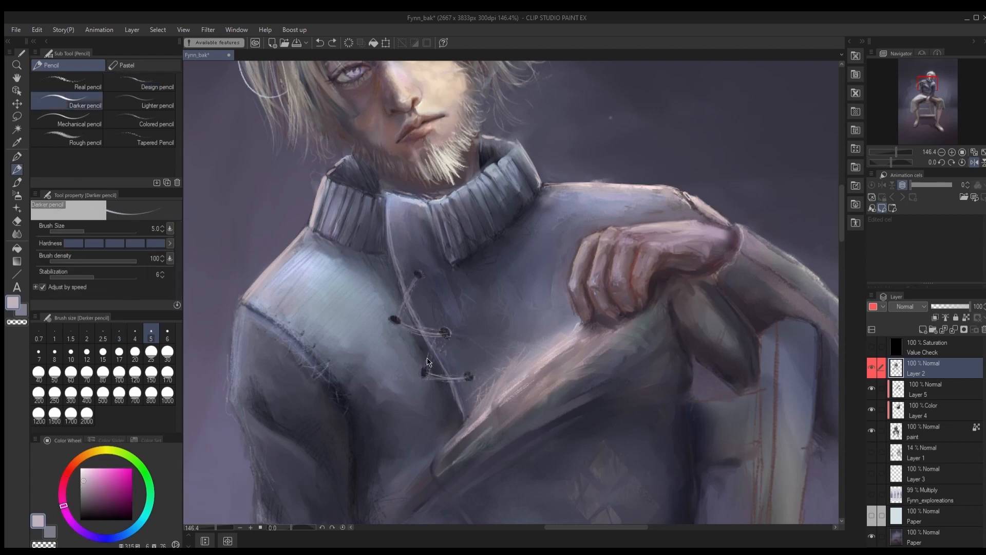
pyautogui.moveTo(443, 337); pyautogui.dragTo(426, 371)
# Step: Deepen the shading around the laces and holes with a sampled dark blue using the Darker pencil at size 5
pyautogui.scroll(-3, 452, 272)
pyautogui.scroll(3, 452, 285)
pyautogui.keyDown('alt'); pyautogui.click(427, 313); pyautogui.keyUp('alt')
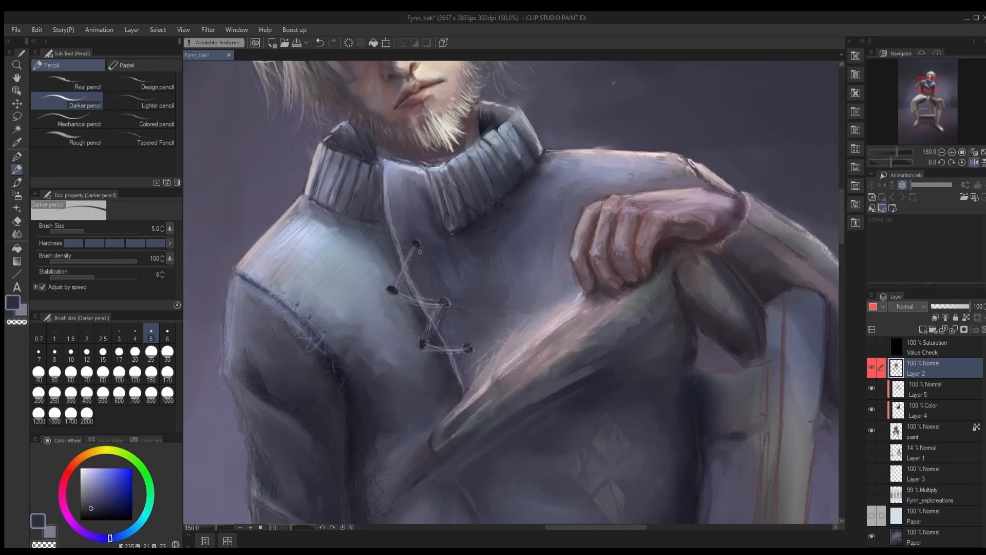
pyautogui.scroll(-3, 420, 252)
pyautogui.scroll(3, 451, 265)
# Step: Darken the curved crease on the sweater's lower front with sampled dark blue using the Charcoal brush at size 20
pyautogui.click(77, 138)
pyautogui.click(38, 354)
pyautogui.keyDown('alt'); pyautogui.click(395, 334); pyautogui.keyUp('alt')
pyautogui.click(143, 65)
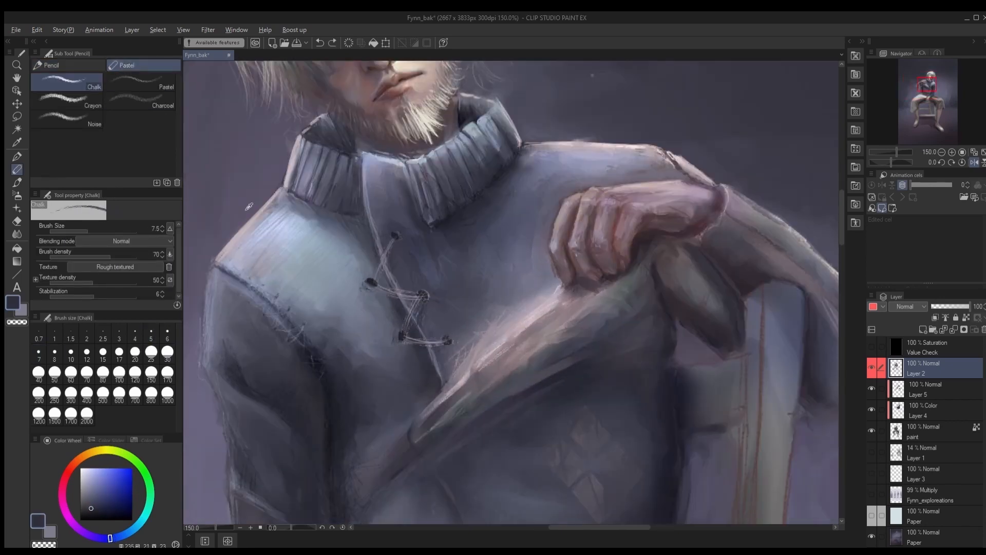
pyautogui.click(138, 105)
pyautogui.keyDown('alt'); pyautogui.click(373, 308); pyautogui.keyUp('alt')
pyautogui.scroll(-3, 506, 424)
pyautogui.scroll(3, 495, 416)
pyautogui.click(54, 354)
pyautogui.moveTo(446, 366); pyautogui.dragTo(469, 441)
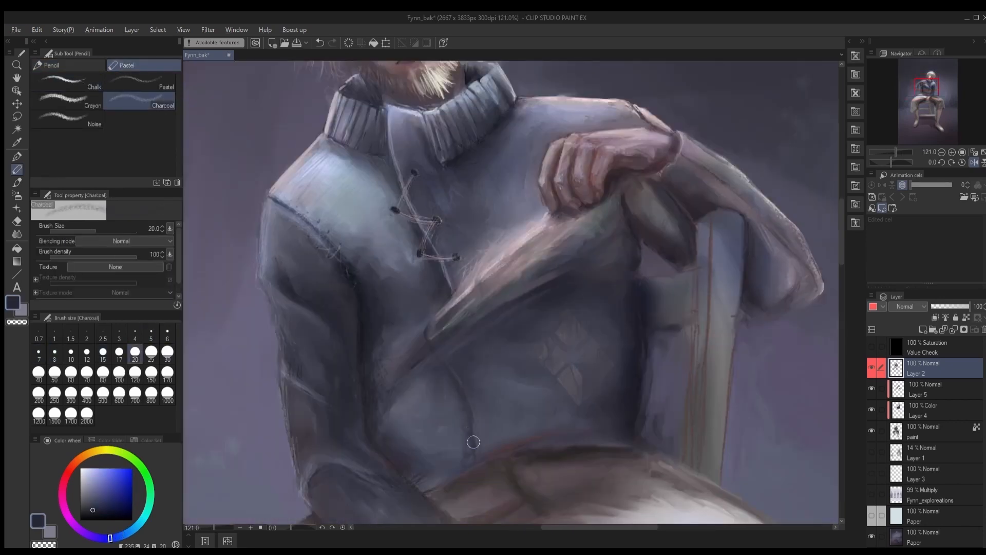
# Step: Add thin light lines along the sweater's lower crease and the lowered sleeve's cuff using the Design pencil at size 3
pyautogui.click(67, 104)
pyautogui.click(69, 66)
pyautogui.click(139, 82)
pyautogui.keyDown('alt'); pyautogui.click(486, 275); pyautogui.keyUp('alt')
pyautogui.scroll(-3, 479, 431)
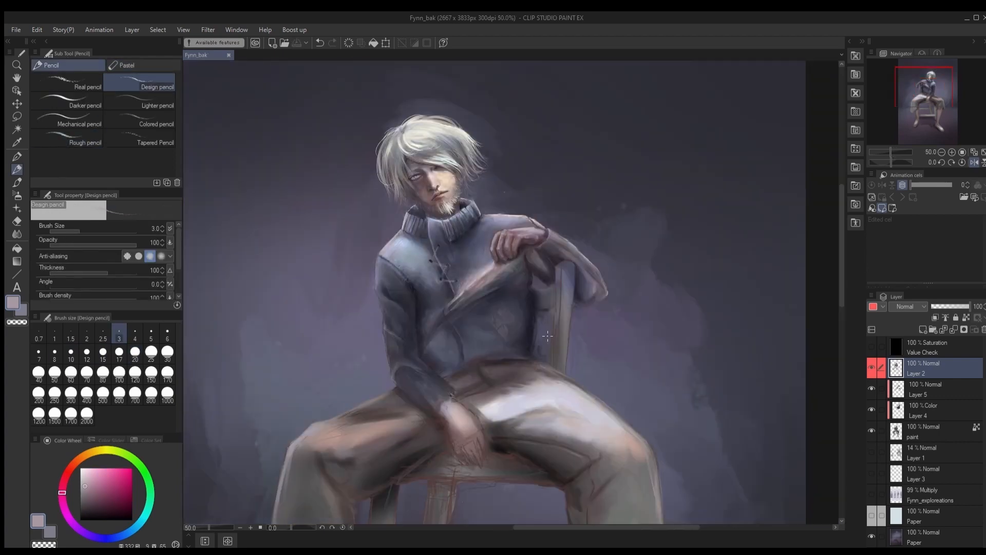
pyautogui.scroll(3, 466, 397)
pyautogui.keyDown('alt'); pyautogui.click(427, 402); pyautogui.keyUp('alt')
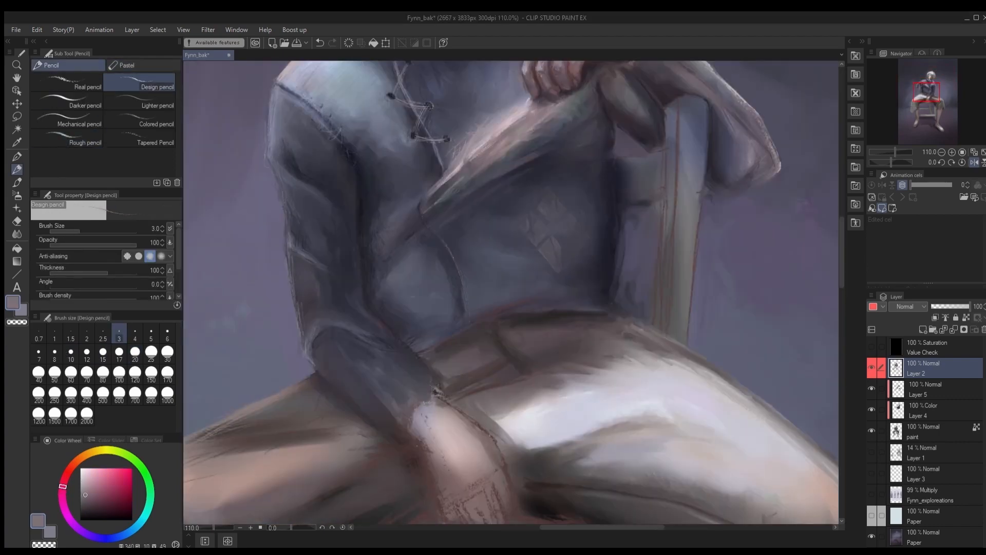
pyautogui.moveTo(420, 394); pyautogui.dragTo(408, 400)
pyautogui.moveTo(452, 246); pyautogui.dragTo(431, 371)
# Step: Draw frayed threads along the lowered sleeve's cuff with sampled pale pink using the Rough India ink brush at size 3
pyautogui.keyDown('alt'); pyautogui.click(519, 123); pyautogui.keyUp('alt')
pyautogui.click(17, 182)
pyautogui.click(67, 101)
pyautogui.moveTo(400, 493); pyautogui.dragTo(422, 379)
pyautogui.moveTo(394, 446); pyautogui.dragTo(405, 435)
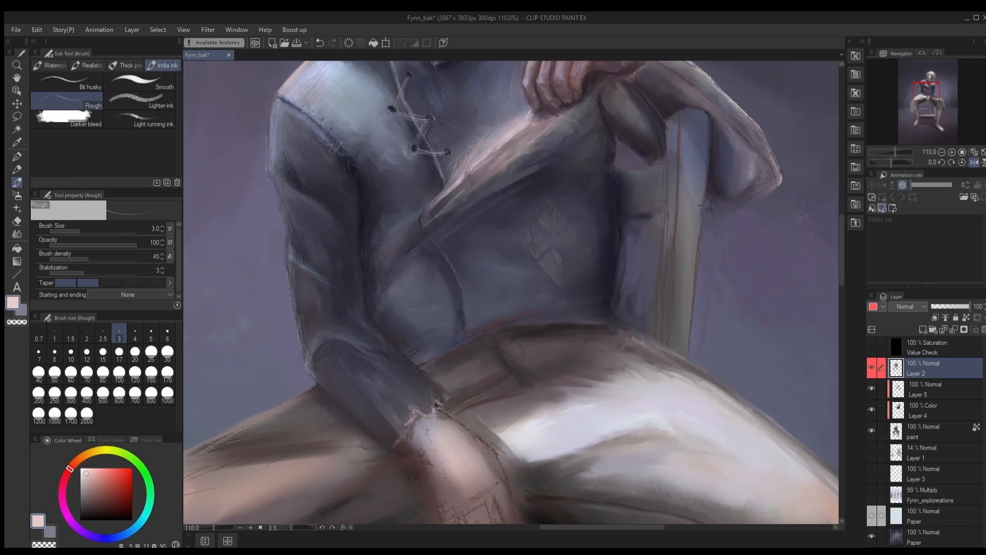
pyautogui.keyDown('alt'); pyautogui.click(369, 419); pyautogui.keyUp('alt')
pyautogui.scroll(-3, 368, 419)
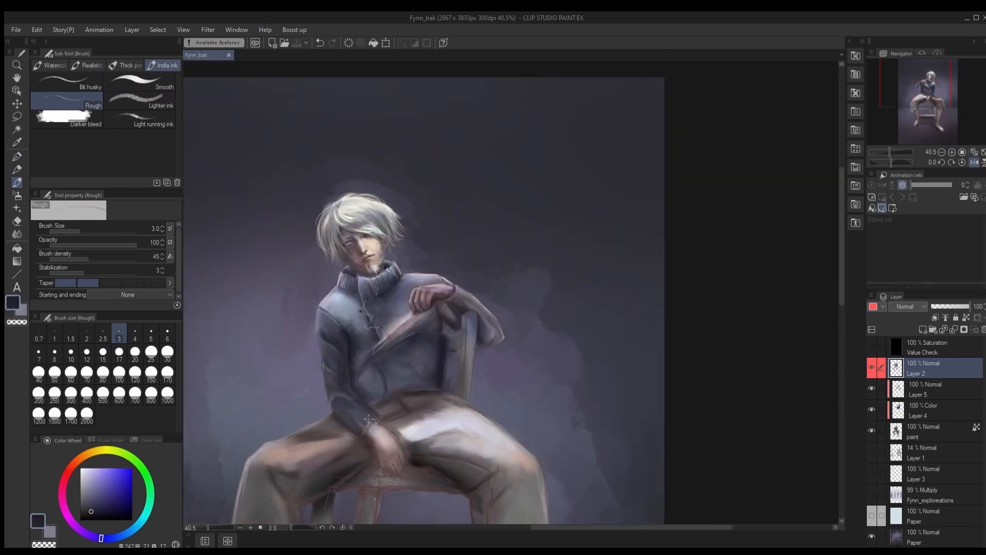
# Step: Check the painting's values with the Value Check layer, and touch up the raised hand with sampled peach at brush size 15, and save
pyautogui.click(871, 347)
pyautogui.click(872, 347)
pyautogui.scroll(6, 434, 269)
pyautogui.keyDown('alt'); pyautogui.click(446, 330); pyautogui.keyUp('alt')
pyautogui.click(103, 352)
pyautogui.hotkey('ctrl', 'z')
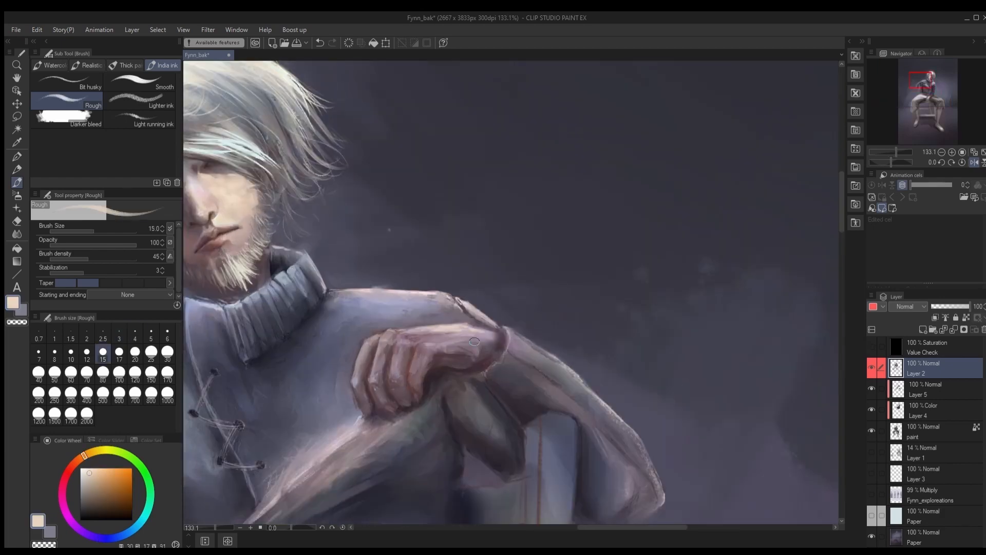
pyautogui.scroll(-3, 474, 341)
pyautogui.hotkey('ctrl', 's')
# Step: Refine the shading beneath the turtleneck's folded edge with sampled blues using the Rough brush at sizes 2.5 and 12, and save
pyautogui.scroll(4, 609, 222)
pyautogui.keyDown('alt'); pyautogui.click(448, 245); pyautogui.keyUp('alt')
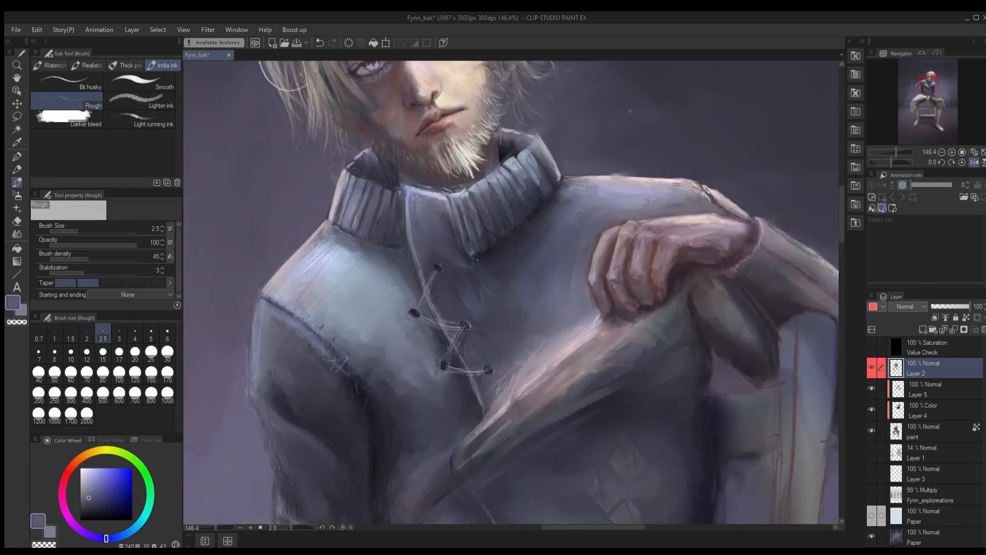
pyautogui.keyDown('alt'); pyautogui.click(477, 260); pyautogui.keyUp('alt')
pyautogui.click(87, 353)
pyautogui.keyDown('alt'); pyautogui.click(483, 279); pyautogui.keyUp('alt')
pyautogui.scroll(-5, 488, 272)
pyautogui.hotkey('ctrl', 's')
# Step: Detail the seam at the raised arm's shoulder with sampled dark and pink tones using the Rough brush at size 2.5, and save
pyautogui.scroll(7, 534, 218)
pyautogui.keyDown('alt'); pyautogui.click(535, 218); pyautogui.keyUp('alt')
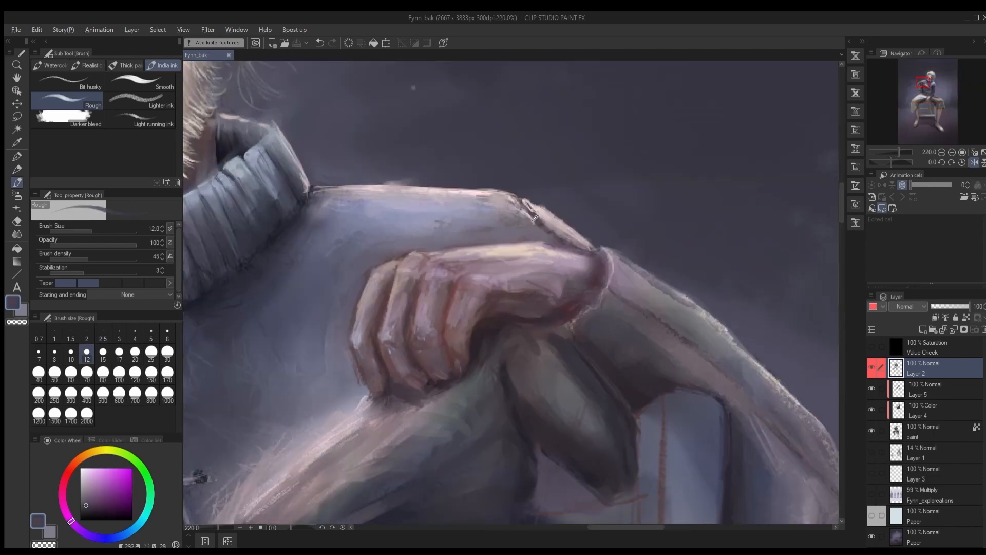
pyautogui.press('[')
pyautogui.press('[')
pyautogui.press('[')
pyautogui.press('[')
pyautogui.press('[')
pyautogui.press('[')
pyautogui.press('[')
pyautogui.press('[')
pyautogui.click(534, 218)
pyautogui.keyDown('alt'); pyautogui.click(534, 217); pyautogui.keyUp('alt')
pyautogui.scroll(-8, 570, 293)
pyautogui.hotkey('ctrl', 's')
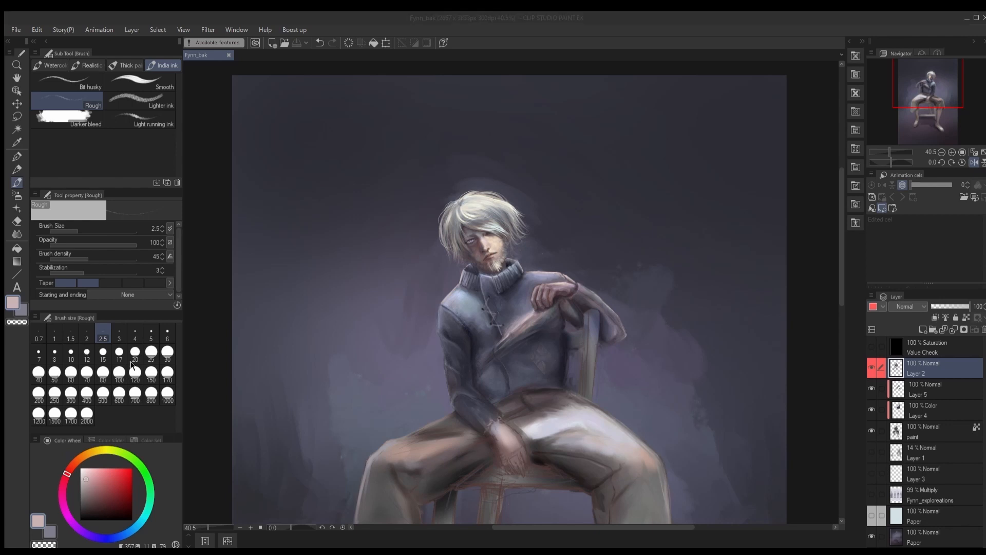
# Step: Paint the back and fingers of the lowered hand with skin tones using the Lighter ink brush, adjusting its size down to 8
pyautogui.click(661, 332)
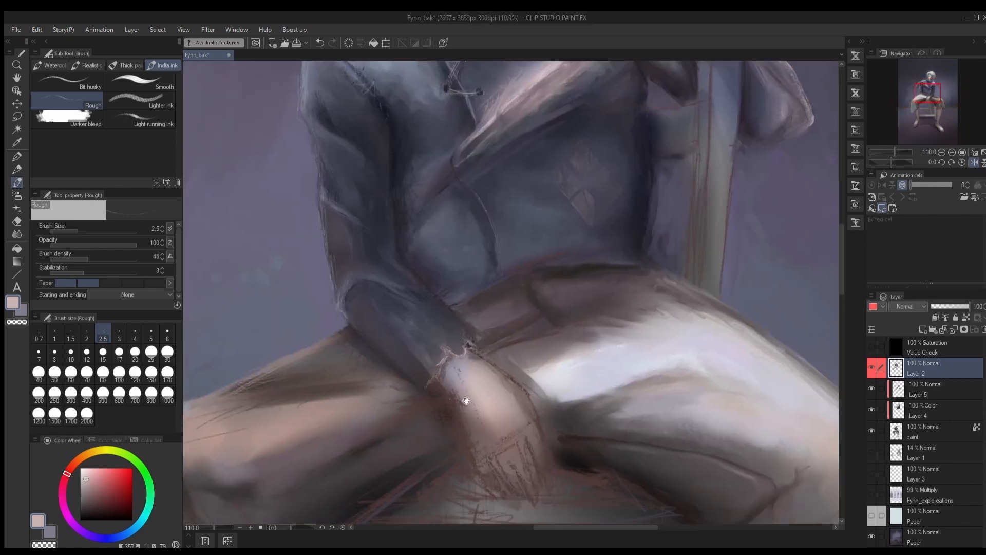
pyautogui.scroll(5, 494, 430)
pyautogui.click(140, 101)
pyautogui.moveTo(445, 366)
pyautogui.mouseDown()
pyautogui.moveTo(462, 404)
pyautogui.moveTo(477, 389)
pyautogui.mouseUp()
pyautogui.press('[')
pyautogui.press('[')
pyautogui.press('[')
pyautogui.press('[')
pyautogui.press('[')
pyautogui.press('[')
pyautogui.press('[')
pyautogui.press('[')
pyautogui.press('[')
pyautogui.press(']')
pyautogui.press(']')
pyautogui.press(']')
pyautogui.press(']')
pyautogui.press(']')
pyautogui.press(']')
pyautogui.press(']')
pyautogui.scroll(-5, 477, 379)
pyautogui.scroll(4, 490, 380)
pyautogui.press('[')
pyautogui.press('[')
pyautogui.press('[')
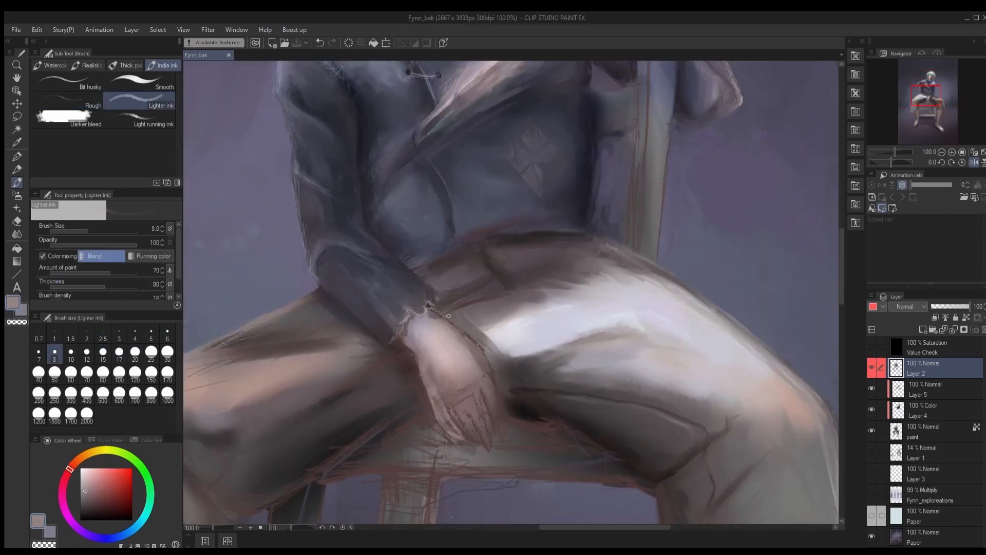
# Step: Darken the contour between the lowered hand and the thigh with sampled dark tones using the Light running ink brush at size 8
pyautogui.keyDown('alt'); pyautogui.click(471, 337); pyautogui.keyUp('alt')
pyautogui.press('[')
pyautogui.press('[')
pyautogui.press(']')
pyautogui.press(']')
pyautogui.press(']')
pyautogui.press(']')
pyautogui.click(140, 120)
pyautogui.keyDown('alt'); pyautogui.click(485, 281); pyautogui.keyUp('alt')
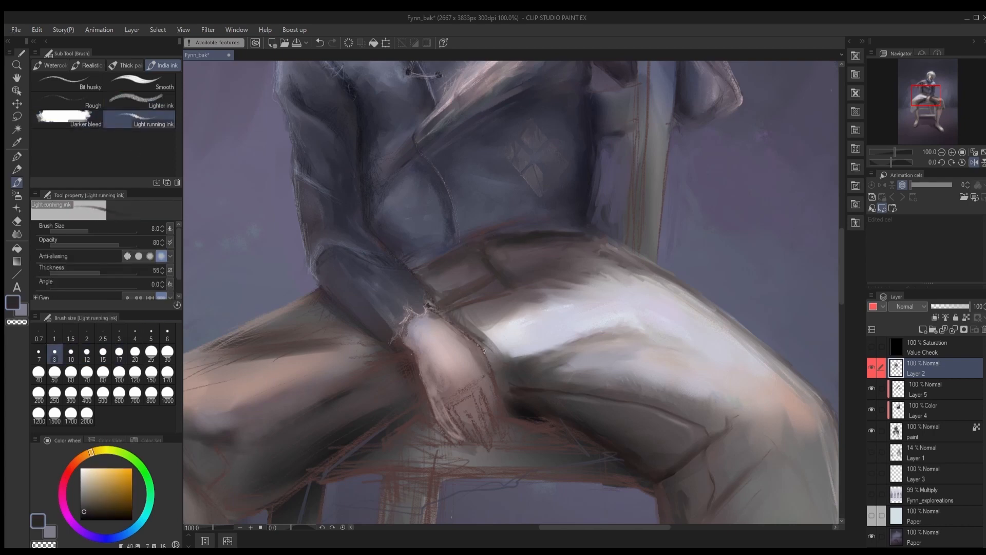
pyautogui.moveTo(483, 351); pyautogui.dragTo(507, 396)
pyautogui.keyDown('alt'); pyautogui.click(509, 395); pyautogui.keyUp('alt')
pyautogui.keyDown('alt'); pyautogui.click(509, 365); pyautogui.keyUp('alt')
# Step: Stroke thin pale lavender highlights along the upper edge of the lit thigh using the Light running ink brush at size 8
pyautogui.keyDown('alt'); pyautogui.click(534, 313); pyautogui.keyUp('alt')
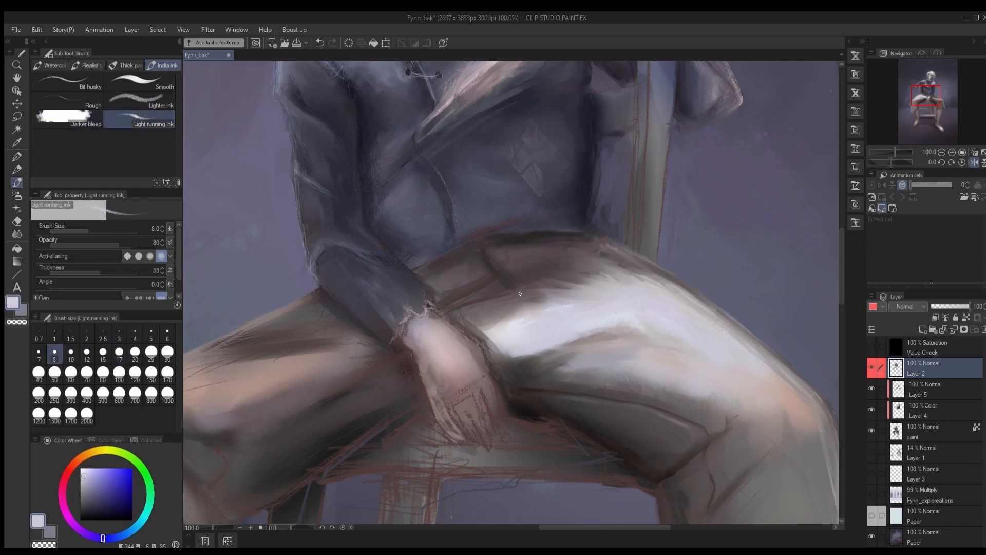
pyautogui.moveTo(478, 305); pyautogui.dragTo(580, 286)
pyautogui.moveTo(511, 294); pyautogui.dragTo(585, 282)
# Step: Model the lowered hand's fingers and knuckles over the sketch lines with sampled skin tones using Lighter ink at size 12, and save
pyautogui.keyDown('alt'); pyautogui.click(502, 393); pyautogui.keyUp('alt')
pyautogui.keyDown('alt'); pyautogui.click(486, 387); pyautogui.keyUp('alt')
pyautogui.keyDown('alt'); pyautogui.click(448, 362); pyautogui.keyUp('alt')
pyautogui.click(140, 101)
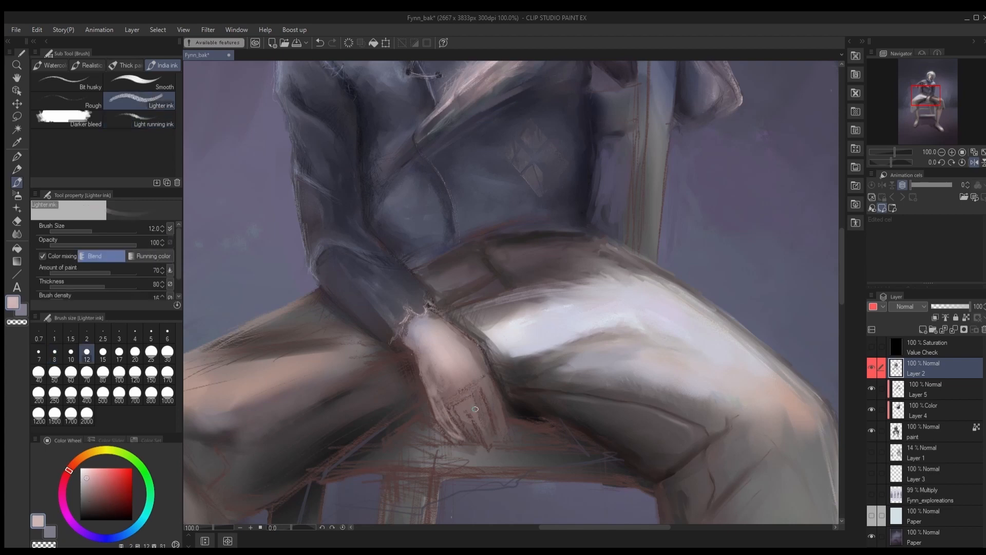
pyautogui.moveTo(476, 409); pyautogui.dragTo(489, 448)
pyautogui.moveTo(466, 388); pyautogui.dragTo(480, 417)
pyautogui.keyDown('alt'); pyautogui.click(458, 363); pyautogui.keyUp('alt')
pyautogui.moveTo(460, 374)
pyautogui.mouseDown()
pyautogui.moveTo(458, 413)
pyautogui.moveTo(441, 393)
pyautogui.mouseUp()
pyautogui.hotkey('ctrl', '0')
pyautogui.hotkey('ctrl', 's')
# Step: Define the gaps between the lowered hand's fingers with a sampled reddish brown using the Smooth ink brush at size 4
pyautogui.scroll(8, 562, 345)
pyautogui.keyDown('alt'); pyautogui.click(454, 384); pyautogui.keyUp('alt')
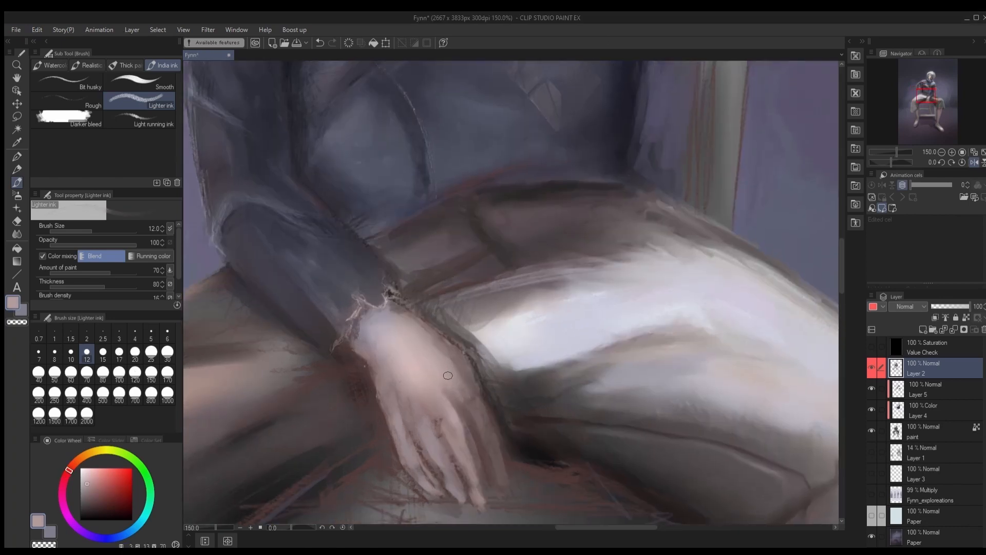
pyautogui.press('[')
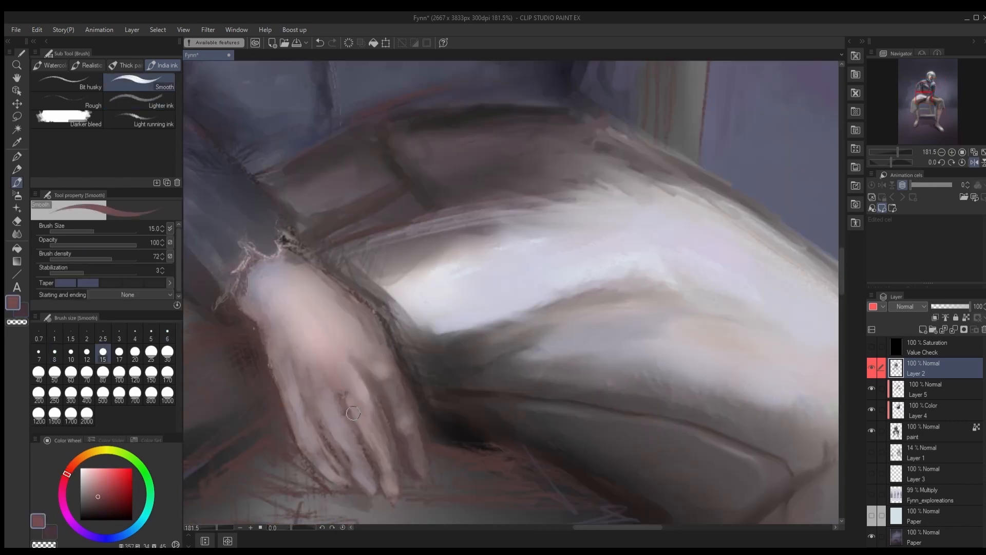
pyautogui.press('[')
pyautogui.press('[')
pyautogui.press('[')
pyautogui.press('[')
pyautogui.press('[')
pyautogui.press('[')
pyautogui.press('[')
pyautogui.press('[')
pyautogui.press('[')
pyautogui.moveTo(334, 380); pyautogui.dragTo(340, 388)
pyautogui.press(']')
pyautogui.press(']')
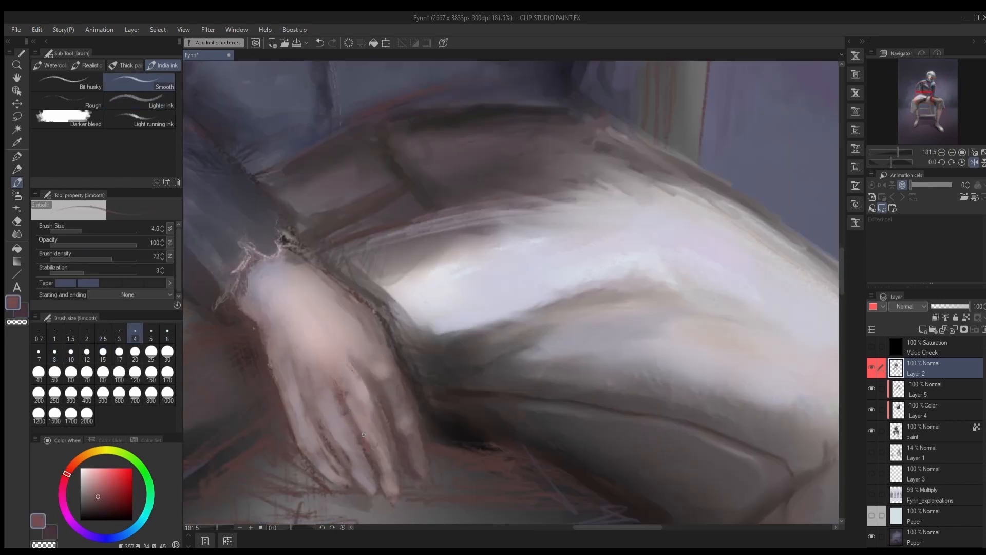
# Step: Refine the fingertips, finger edges and outer wrist contour of the lowered hand with sampled tones using the Smooth brush
pyautogui.keyDown('alt'); pyautogui.click(404, 469); pyautogui.keyUp('alt')
pyautogui.moveTo(405, 457); pyautogui.dragTo(412, 465)
pyautogui.moveTo(337, 402); pyautogui.dragTo(348, 414)
pyautogui.keyDown('alt'); pyautogui.click(319, 390); pyautogui.keyUp('alt')
pyautogui.moveTo(313, 394)
pyautogui.mouseDown()
pyautogui.moveTo(316, 403)
pyautogui.moveTo(288, 397)
pyautogui.mouseUp()
pyautogui.keyDown('alt'); pyautogui.click(288, 377); pyautogui.keyUp('alt')
pyautogui.keyDown('alt'); pyautogui.click(301, 333); pyautogui.keyUp('alt')
pyautogui.keyDown('alt'); pyautogui.click(283, 362); pyautogui.keyUp('alt')
pyautogui.moveTo(269, 352); pyautogui.dragTo(278, 391)
pyautogui.moveTo(244, 310); pyautogui.dragTo(259, 331)
# Step: Soften the lowered hand's fingers and knuckles with a sampled skin tone using the Watercolor brush at size 12, and save
pyautogui.press('b')
pyautogui.press(']')
pyautogui.press(']')
pyautogui.press('[')
pyautogui.press('[')
pyautogui.press('[')
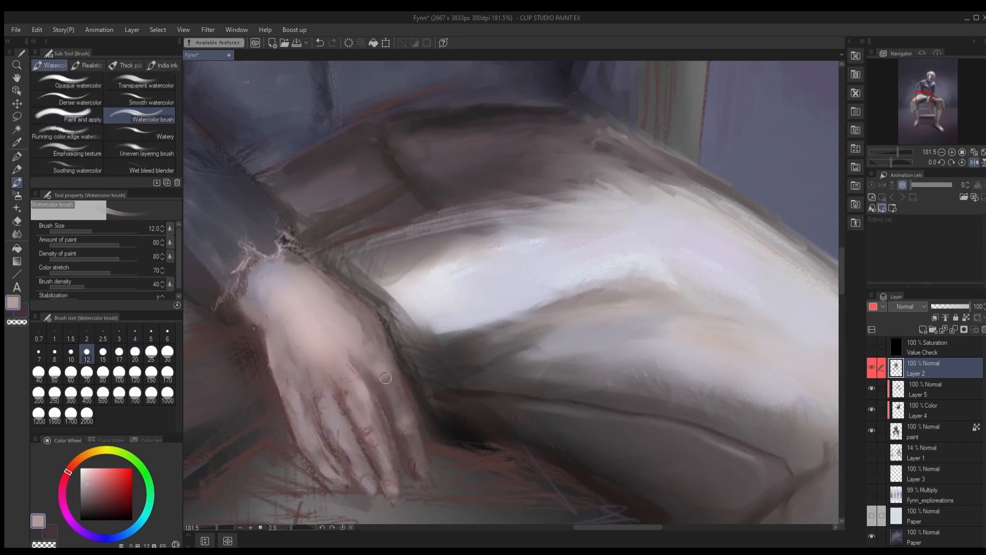
pyautogui.moveTo(317, 394); pyautogui.dragTo(322, 405)
pyautogui.press('[')
pyautogui.scroll(-5, 379, 425)
pyautogui.scroll(1, 378, 424)
pyautogui.press('[')
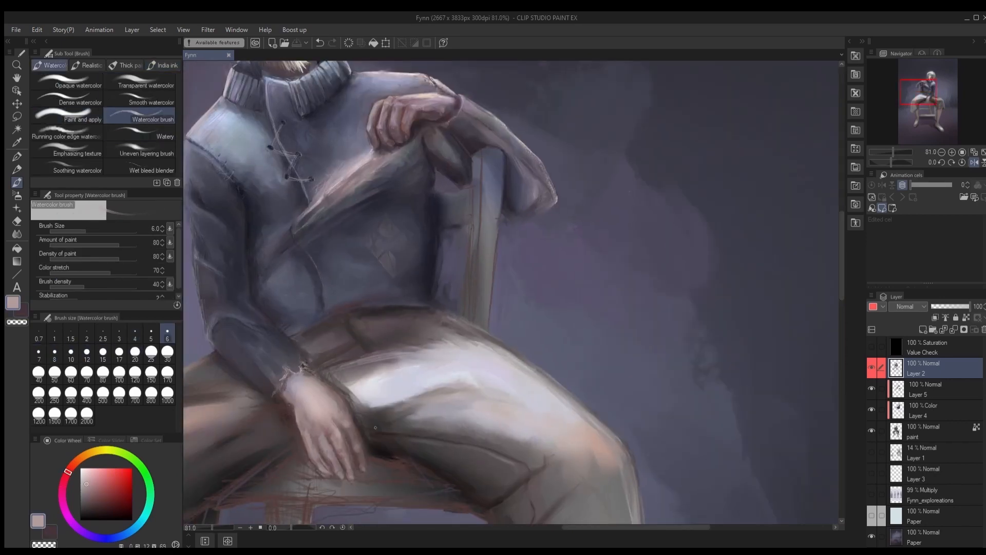
# Step: Shade the trousers around the waist and lap with a sampled dark tone using the Watercolor brush at size 17, and save
pyautogui.press(']')
pyautogui.press(']')
pyautogui.press(']')
pyautogui.press(']')
pyautogui.press(']')
pyautogui.press(']')
pyautogui.press(']')
pyautogui.keyDown('alt'); pyautogui.click(378, 419); pyautogui.keyUp('alt')
pyautogui.press('[')
pyautogui.press('[')
pyautogui.press('[')
pyautogui.press('[')
pyautogui.press('[')
pyautogui.press('[')
pyautogui.press('[')
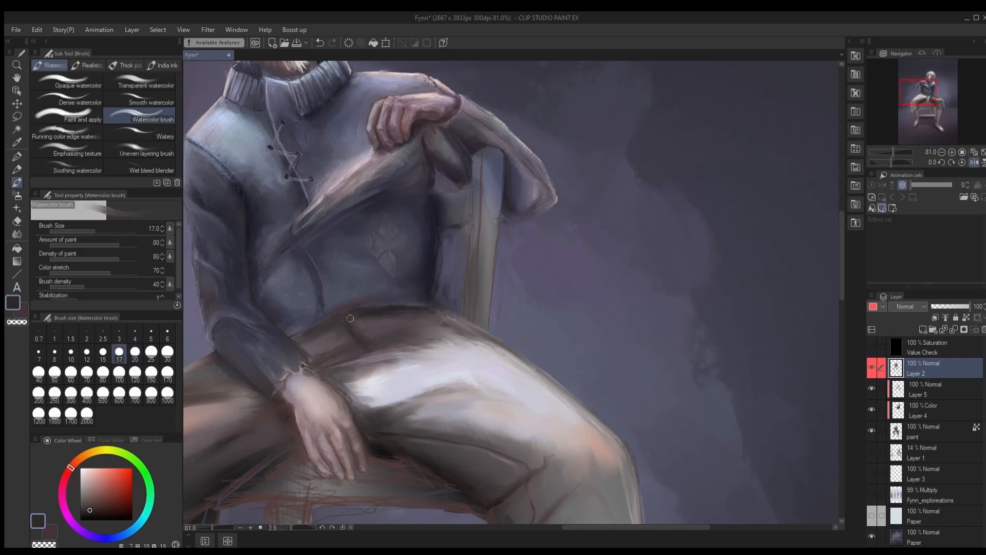
pyautogui.scroll(-3, 526, 414)
pyautogui.scroll(-3, 472, 322)
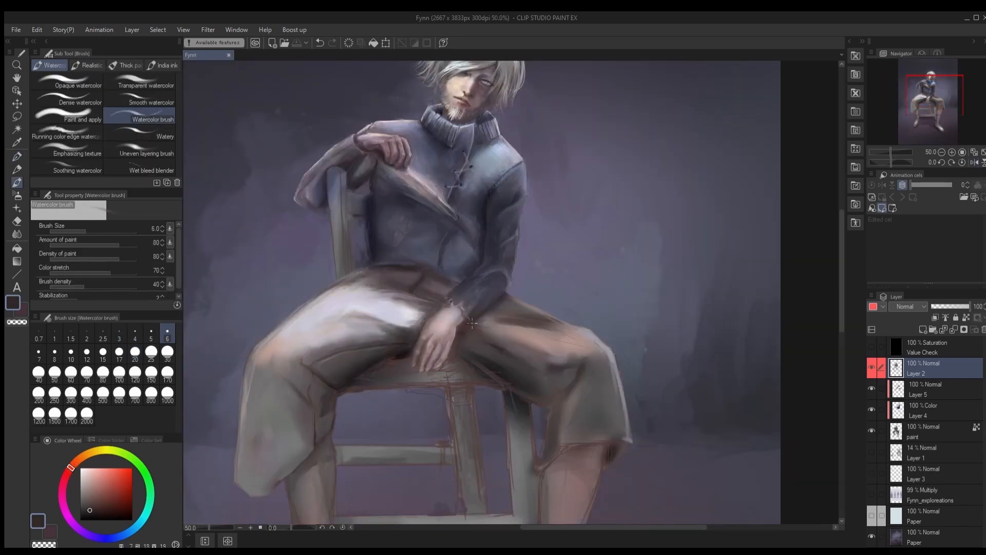
# Step: Brighten the darker thigh with pale lavender sampled from the lit trousers using the Watercolor brush up to size 50, and save
pyautogui.scroll(1, 664, 403)
pyautogui.keyDown('alt'); pyautogui.click(313, 280); pyautogui.keyUp('alt')
pyautogui.moveTo(445, 304)
pyautogui.mouseDown()
pyautogui.moveTo(529, 318)
pyautogui.moveTo(502, 306)
pyautogui.moveTo(522, 367)
pyautogui.moveTo(459, 357)
pyautogui.moveTo(457, 378)
pyautogui.moveTo(521, 391)
pyautogui.mouseUp()
pyautogui.keyDown('alt'); pyautogui.click(462, 360); pyautogui.keyUp('alt')
pyautogui.press(']')
pyautogui.press(']')
pyautogui.press(']')
pyautogui.press(']')
pyautogui.press(']')
pyautogui.moveTo(542, 469); pyautogui.dragTo(474, 328)
pyautogui.moveTo(563, 313)
pyautogui.mouseDown()
pyautogui.moveTo(568, 358)
pyautogui.moveTo(541, 267)
pyautogui.mouseUp()
pyautogui.moveTo(411, 246); pyautogui.dragTo(549, 411)
pyautogui.scroll(-2, 496, 400)
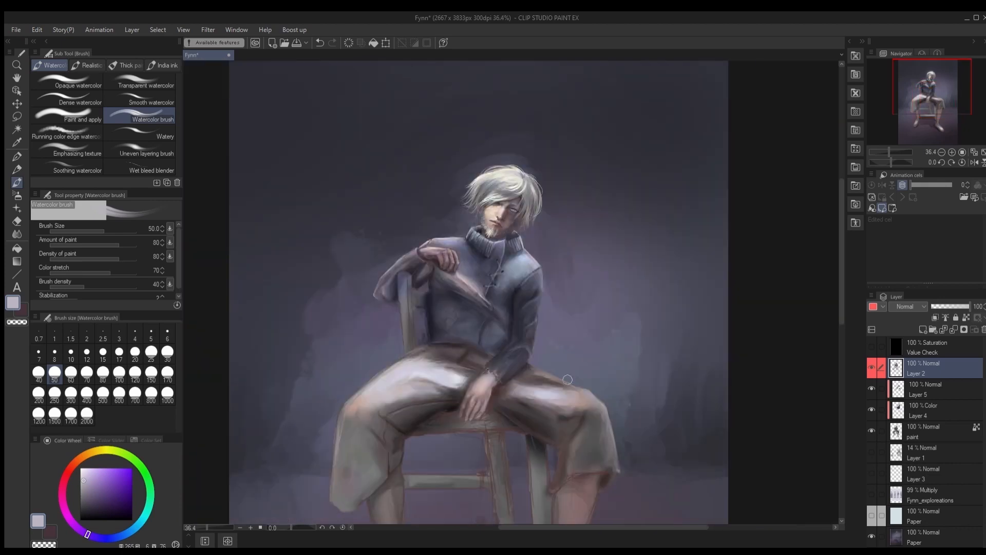
pyautogui.scroll(1, 496, 360)
pyautogui.moveTo(566, 294); pyautogui.dragTo(588, 236)
pyautogui.hotkey('ctrl', 's')
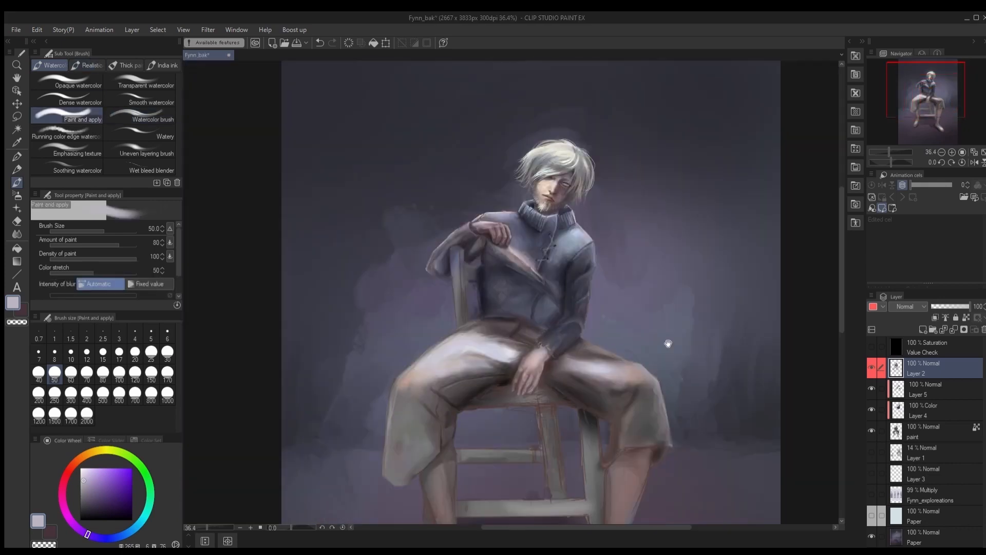
# Step: Deepen the inner thigh shading beside the lowered hand with a sampled dark tone using the Watery brush at size 8
pyautogui.moveTo(668, 344); pyautogui.dragTo(659, 303)
pyautogui.scroll(3, 599, 354)
pyautogui.keyDown('alt'); pyautogui.click(450, 295); pyautogui.keyUp('alt')
pyautogui.click(138, 133)
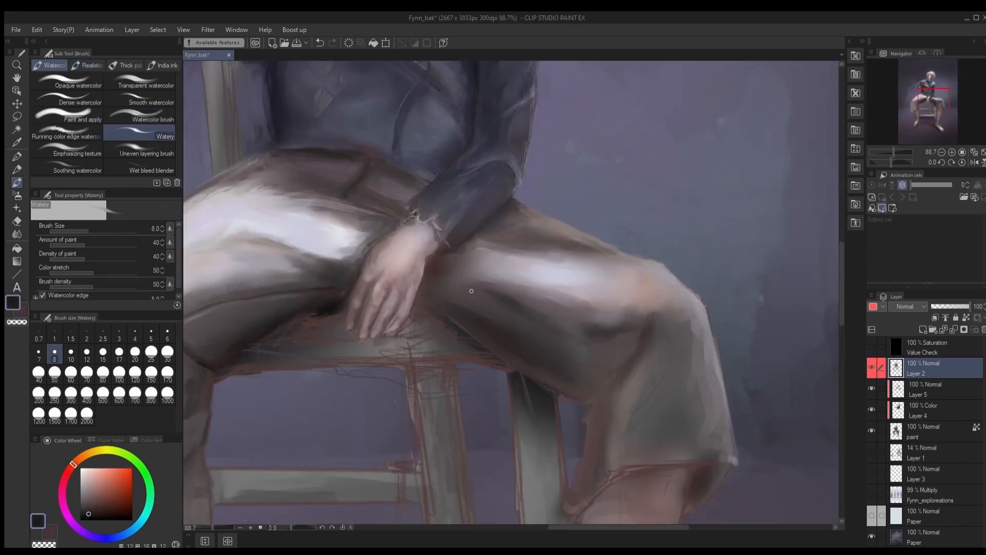
pyautogui.moveTo(445, 283); pyautogui.dragTo(477, 294)
pyautogui.scroll(-1, 557, 312)
pyautogui.click(66, 98)
pyautogui.click(66, 115)
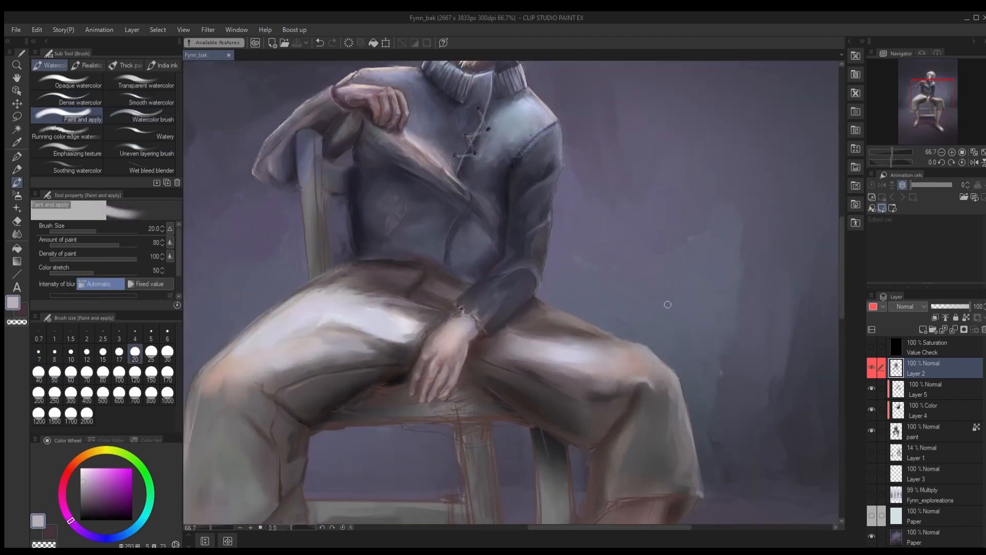
# Step: Shade the trousers under the bent knee, alternating Dense watercolor at size 7 with Paint and apply at size 20
pyautogui.click(66, 98)
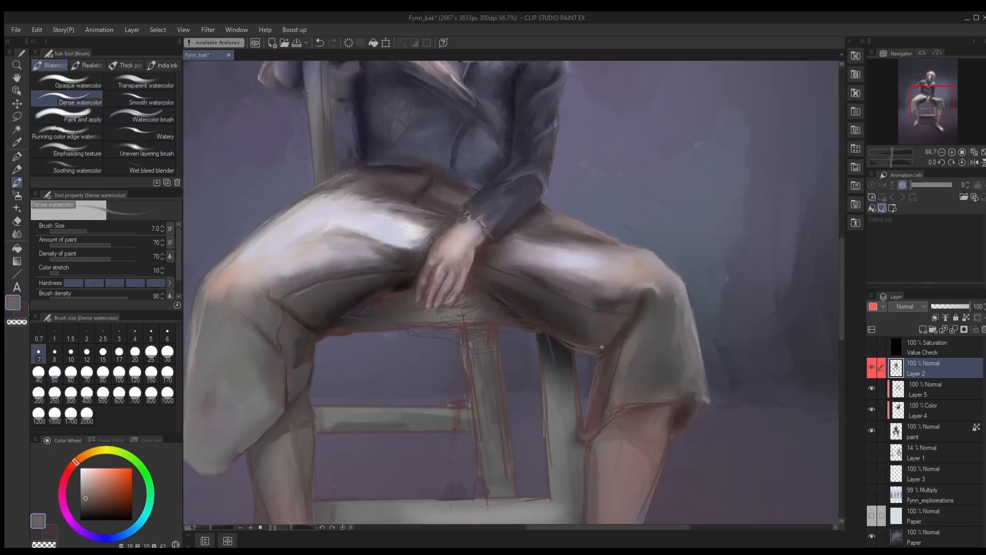
pyautogui.click(67, 116)
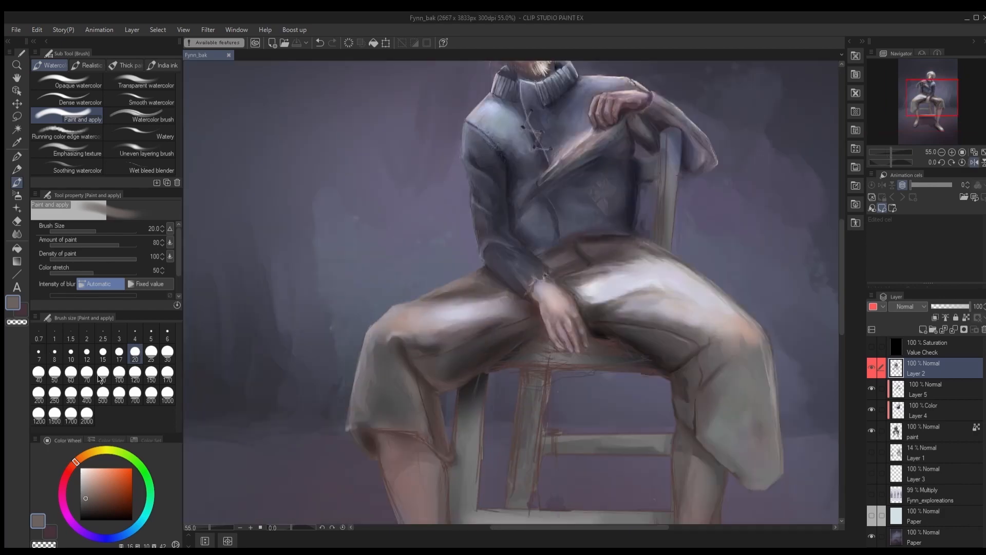
pyautogui.click(67, 98)
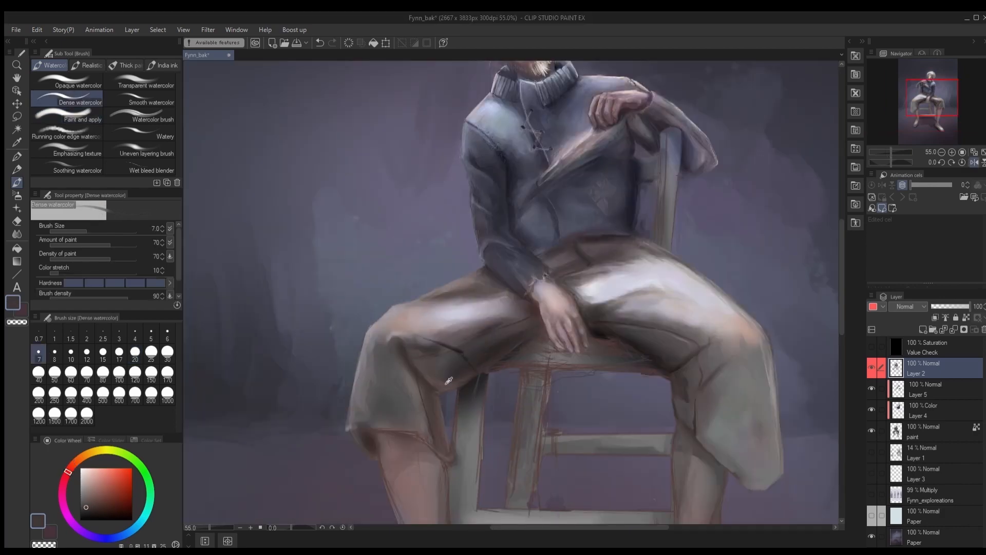
# Step: Paint a bunched trouser fold behind the knee with Dense watercolor at size 7, blend it with Paint and apply, and save
pyautogui.moveTo(459, 390)
pyautogui.mouseDown()
pyautogui.moveTo(485, 351)
pyautogui.moveTo(460, 348)
pyautogui.mouseUp()
pyautogui.keyDown('alt'); pyautogui.click(461, 364); pyautogui.keyUp('alt')
pyautogui.keyDown('alt'); pyautogui.click(461, 365); pyautogui.keyUp('alt')
pyautogui.moveTo(456, 364); pyautogui.dragTo(434, 370)
pyautogui.click(67, 115)
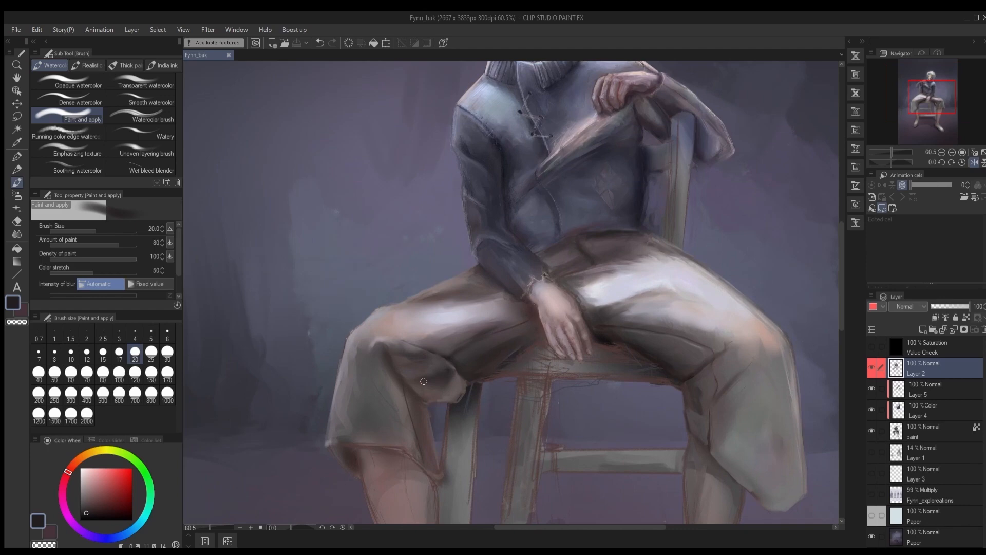
pyautogui.click(66, 98)
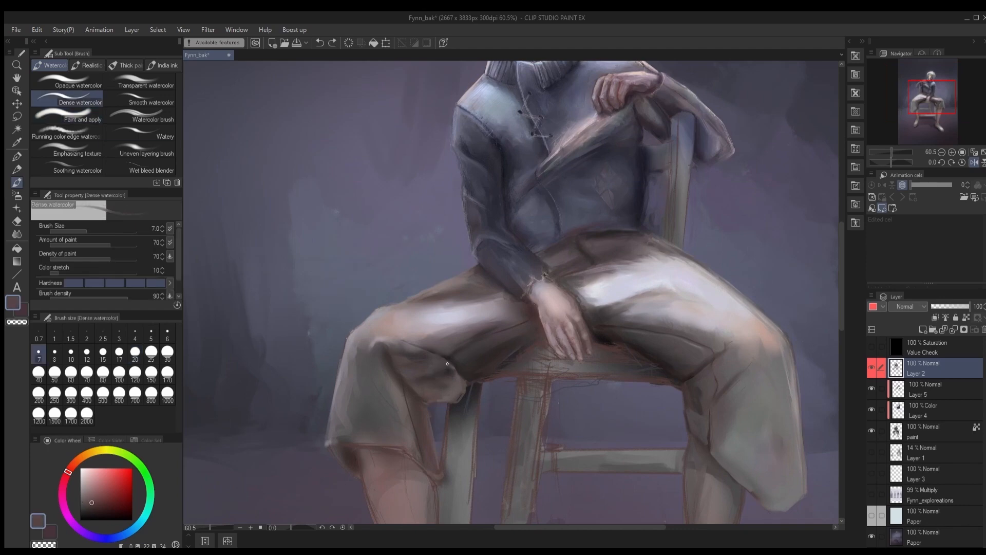
pyautogui.hotkey('ctrl', 's')
pyautogui.click(975, 162)
pyautogui.scroll(2, 488, 291)
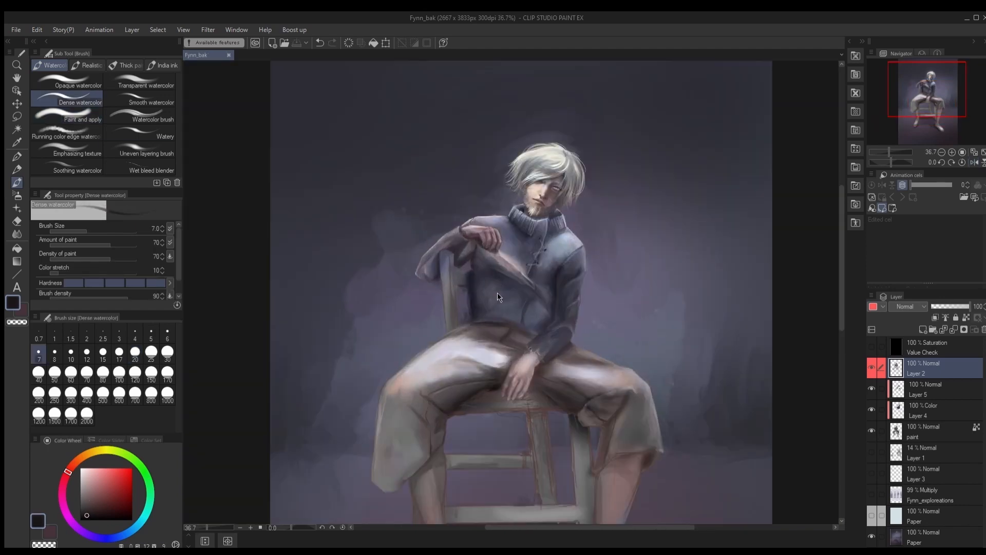
# Step: Toggle the visibility of Layer 2 and the paint layer to compare their contents, keeping Layer 2 as the active layer
pyautogui.scroll(-3, 490, 305)
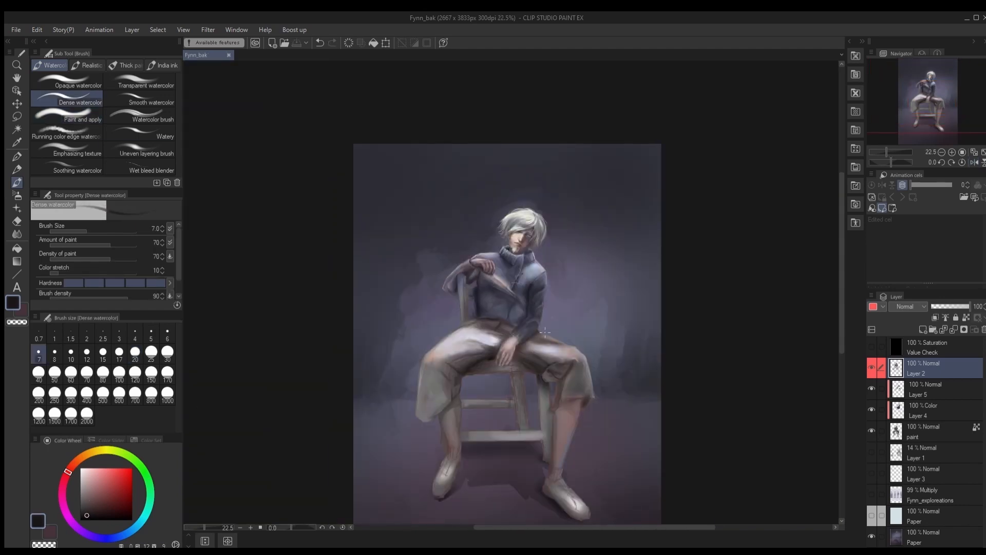
pyautogui.click(871, 368)
pyautogui.click(871, 367)
pyautogui.click(870, 431)
pyautogui.click(871, 431)
pyautogui.click(925, 431)
pyautogui.scroll(3, 513, 272)
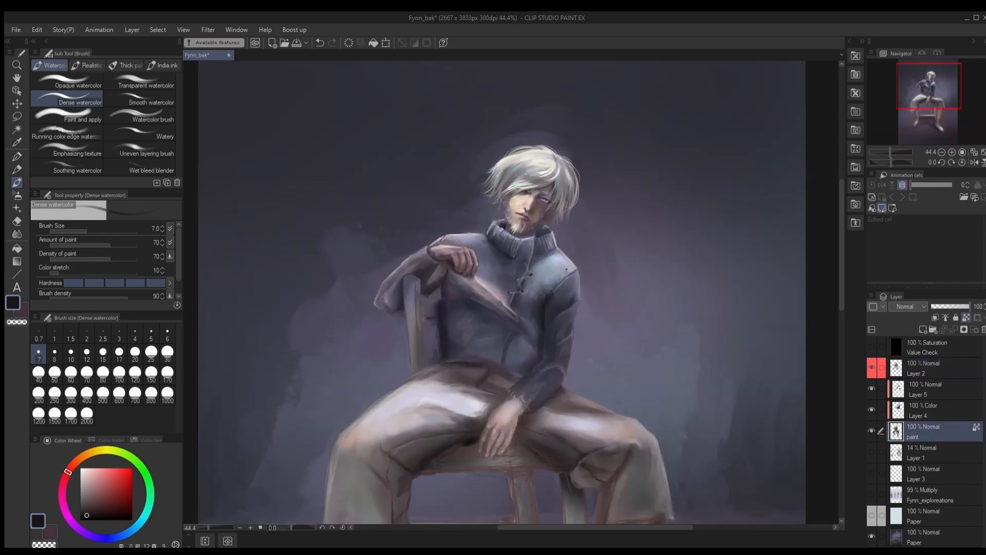
pyautogui.scroll(2, 668, 517)
pyautogui.click(924, 368)
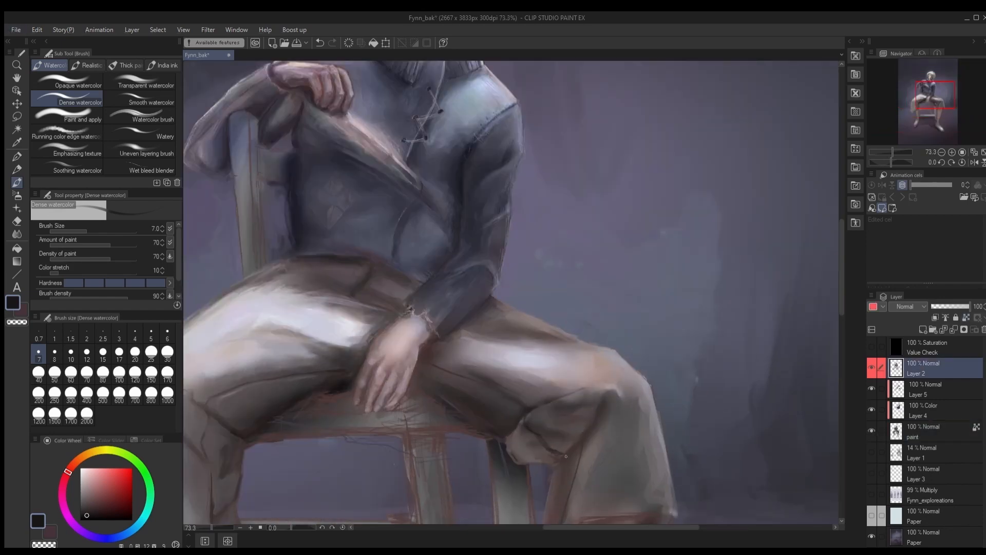
# Step: Rework the crease and shading of the trouser fold behind the knee using Transparent watercolor at sizes 20 to 40
pyautogui.click(139, 115)
pyautogui.click(102, 353)
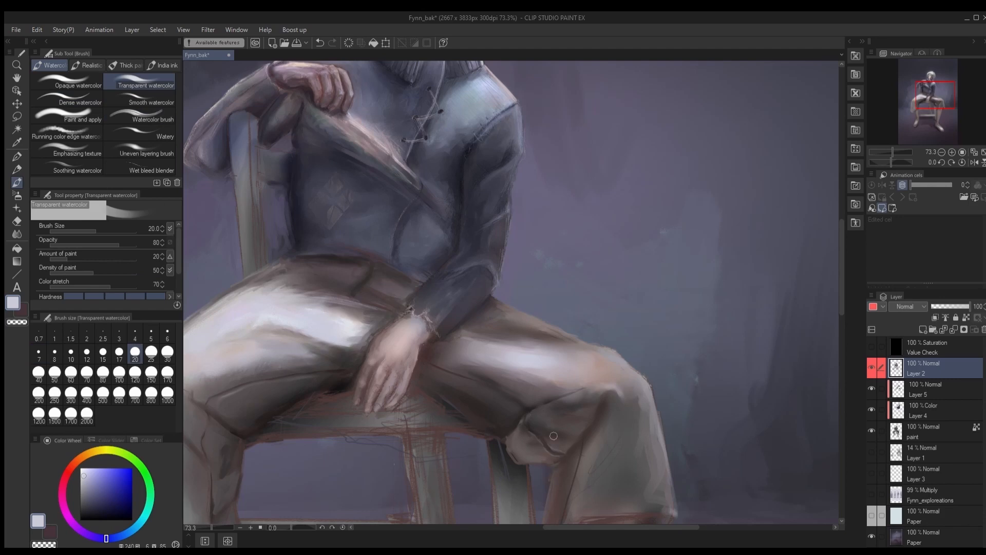
pyautogui.scroll(-2, 539, 452)
pyautogui.press(']')
pyautogui.press(']')
pyautogui.press(']')
pyautogui.moveTo(624, 432); pyautogui.dragTo(628, 453)
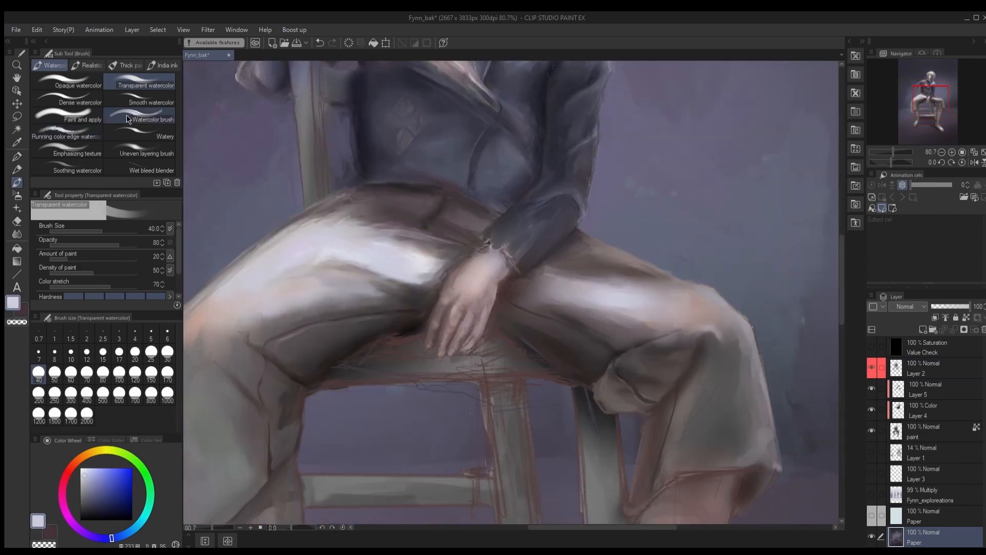
# Step: Add a new layer above Layer 2 and try the Blend and Blur tools for the thigh
pyautogui.click(139, 118)
pyautogui.click(923, 329)
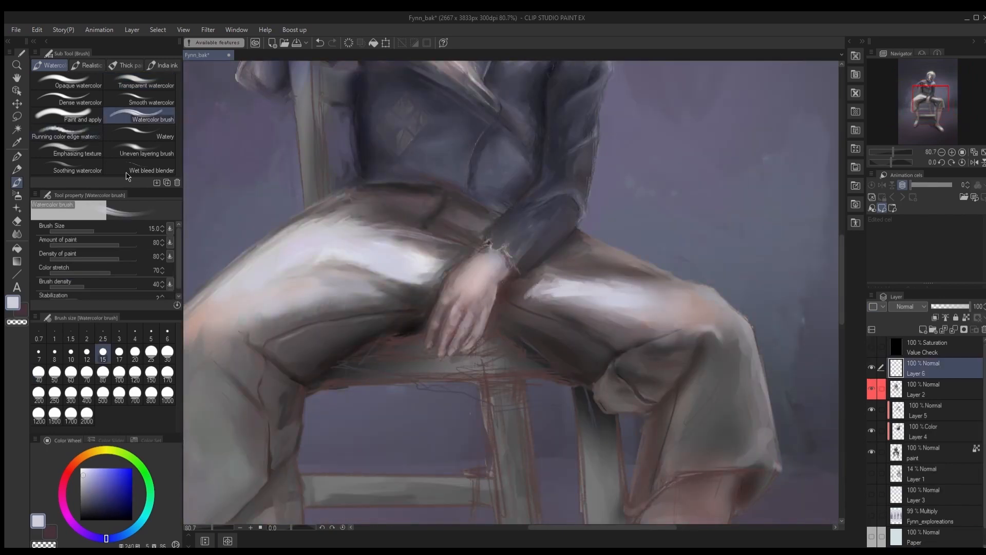
pyautogui.press('j')
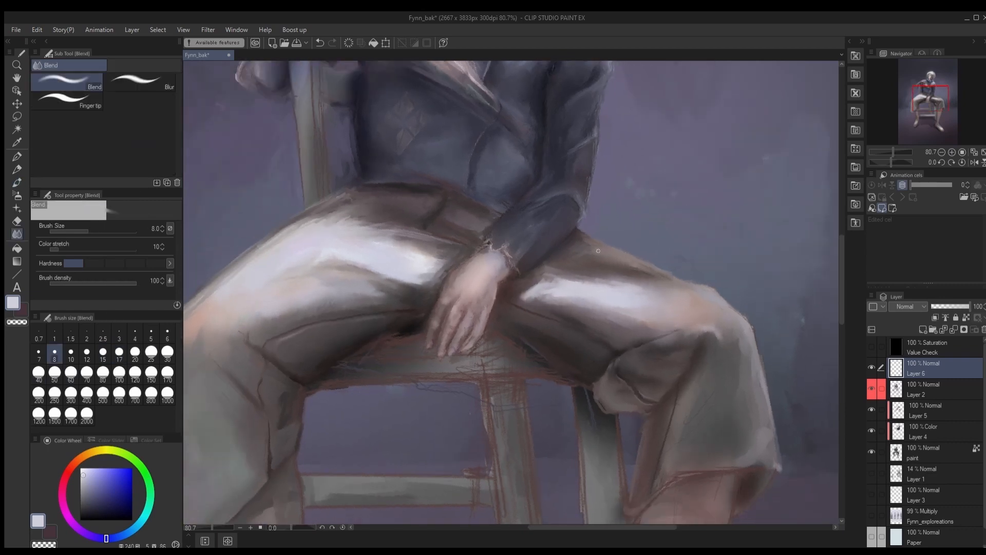
pyautogui.press('j')
pyautogui.press('-')
pyautogui.press('-')
pyautogui.press('-')
pyautogui.press('-')
pyautogui.press('-')
pyautogui.press('-')
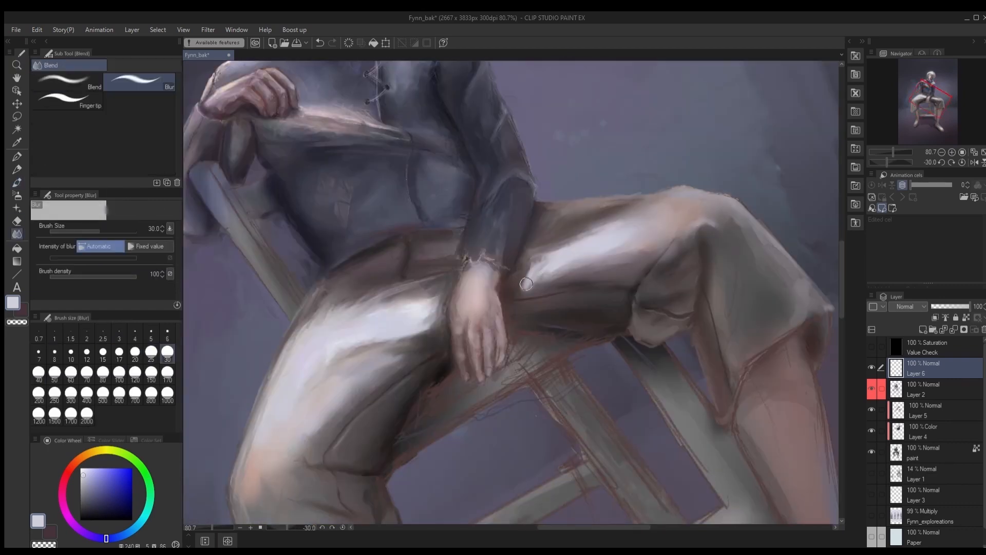
pyautogui.press('j')
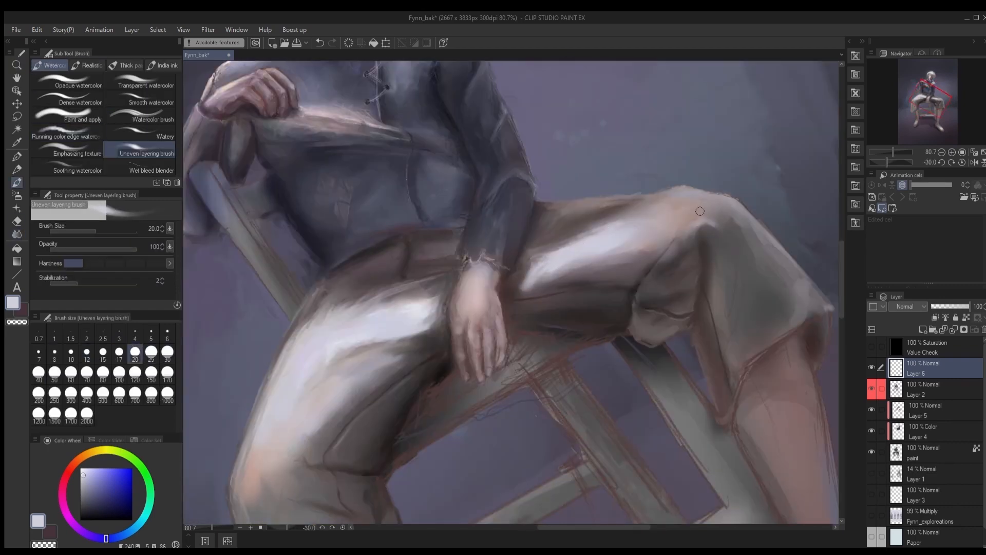
# Step: Stroke a pale lavender highlight along the upper edge of the thigh leading to the knee, and undo the last stroke
pyautogui.press('b')
pyautogui.moveTo(544, 203); pyautogui.dragTo(639, 195)
pyautogui.moveTo(545, 202); pyautogui.dragTo(695, 189)
pyautogui.hotkey('ctrl', 'z')
# Step: Paint a pale cyan highlight on the trouser fold at the knee using the Watercolor brush at sizes 15 to 20
pyautogui.click(141, 520)
pyautogui.click(87, 474)
pyautogui.press(']')
pyautogui.press(']')
pyautogui.press(']')
pyautogui.press(']')
pyautogui.press(']')
pyautogui.press('[')
pyautogui.press('[')
pyautogui.press('[')
pyautogui.press('[')
pyautogui.press('[')
pyautogui.press('[')
pyautogui.press('[')
pyautogui.press(']')
pyautogui.press(']')
pyautogui.moveTo(713, 225); pyautogui.dragTo(697, 251)
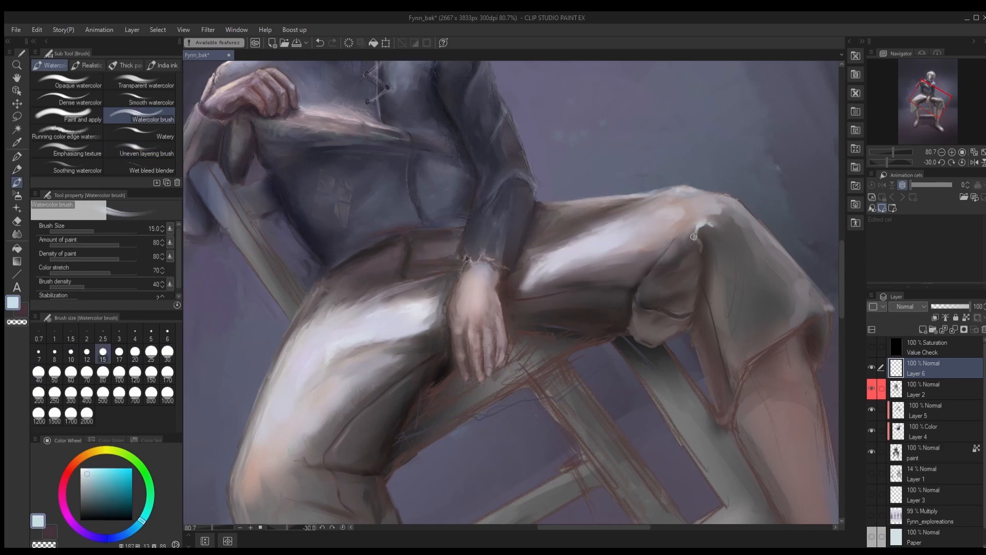
pyautogui.press(']')
pyautogui.press(']')
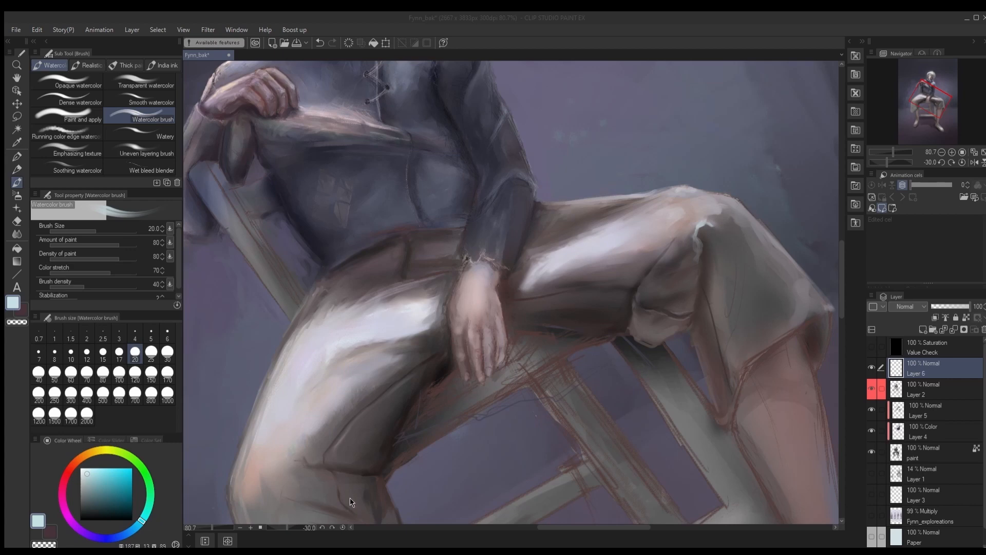
# Step: Shade the trouser fold beside the knee highlight with colors sampled nearby, using the Watercolor brush and Paint and apply
pyautogui.press(']')
pyautogui.press(']')
pyautogui.press(']')
pyautogui.keyDown('alt'); pyautogui.click(676, 256); pyautogui.keyUp('alt')
pyautogui.moveTo(699, 242)
pyautogui.mouseDown()
pyautogui.moveTo(691, 263)
pyautogui.moveTo(667, 266)
pyautogui.moveTo(686, 247)
pyautogui.moveTo(688, 257)
pyautogui.mouseUp()
pyautogui.keyDown('alt'); pyautogui.click(684, 224); pyautogui.keyUp('alt')
pyautogui.click(67, 117)
pyautogui.press(']')
pyautogui.press(']')
pyautogui.press(']')
pyautogui.scroll(1, 704, 238)
# Step: Brush a soft tone down the inner part of the draped trouser leg below the knee with an enlarged Watery brush
pyautogui.click(139, 134)
pyautogui.press(']')
pyautogui.press(']')
pyautogui.press(']')
pyautogui.press(']')
pyautogui.press(']')
pyautogui.press(']')
pyautogui.press(']')
pyautogui.press(']')
pyautogui.press(']')
pyautogui.press(']')
pyautogui.press(']')
pyautogui.press('[')
pyautogui.press('[')
pyautogui.press('[')
pyautogui.press('[')
pyautogui.moveTo(702, 303); pyautogui.dragTo(703, 333)
# Step: Paint over the sketchy hem of the raised trouser leg with colors sampled from the cloth
pyautogui.keyDown('alt'); pyautogui.click(717, 317); pyautogui.keyUp('alt')
pyautogui.keyDown('alt'); pyautogui.click(716, 361); pyautogui.keyUp('alt')
pyautogui.moveTo(732, 406); pyautogui.dragTo(786, 353)
pyautogui.keyDown('alt'); pyautogui.click(779, 349); pyautogui.keyUp('alt')
pyautogui.moveTo(796, 313); pyautogui.dragTo(782, 345)
pyautogui.click(67, 117)
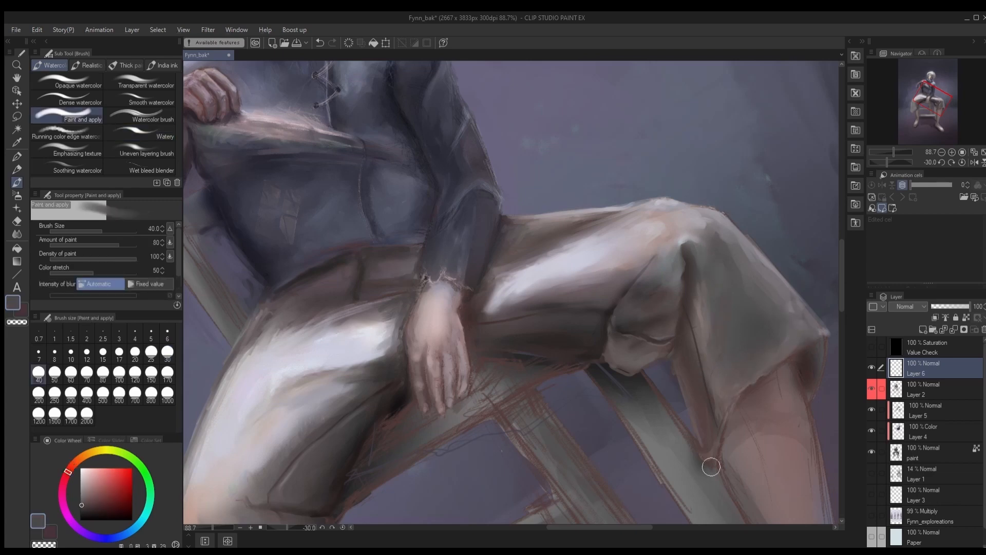
# Step: Change to the Oil paint brush from the Thick paint group and undo the last two strokes
pyautogui.click(140, 117)
pyautogui.click(125, 65)
pyautogui.click(139, 101)
pyautogui.hotkey('ctrl', 'z')
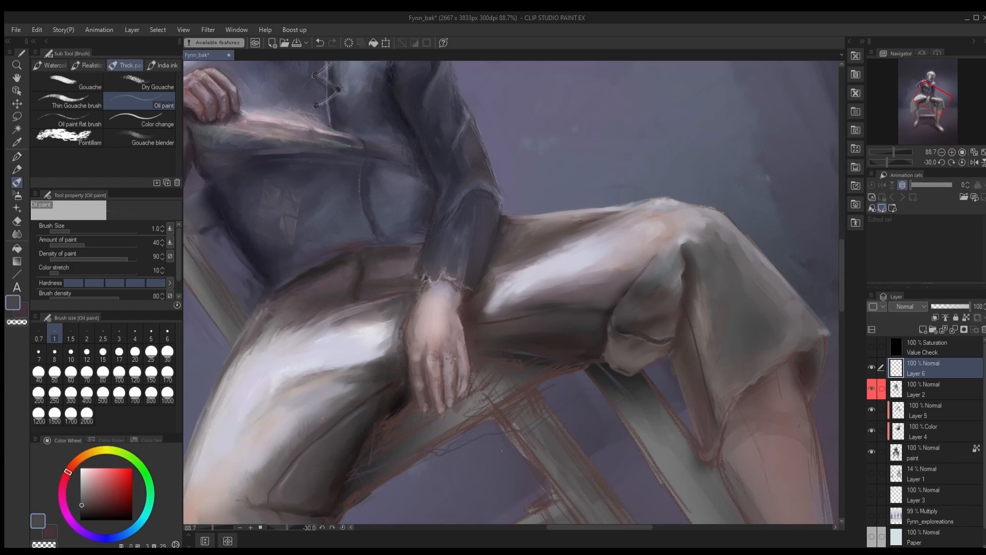
pyautogui.hotkey('ctrl', 'z')
# Step: Draw a thin pale lavender highlight along the trouser hem below the knee with Oil paint at size 1
pyautogui.moveTo(450, 358)
pyautogui.mouseDown()
pyautogui.moveTo(357, 140)
pyautogui.moveTo(362, 291)
pyautogui.mouseUp()
pyautogui.keyDown('alt'); pyautogui.click(496, 194); pyautogui.keyUp('alt')
pyautogui.moveTo(593, 206); pyautogui.dragTo(589, 225)
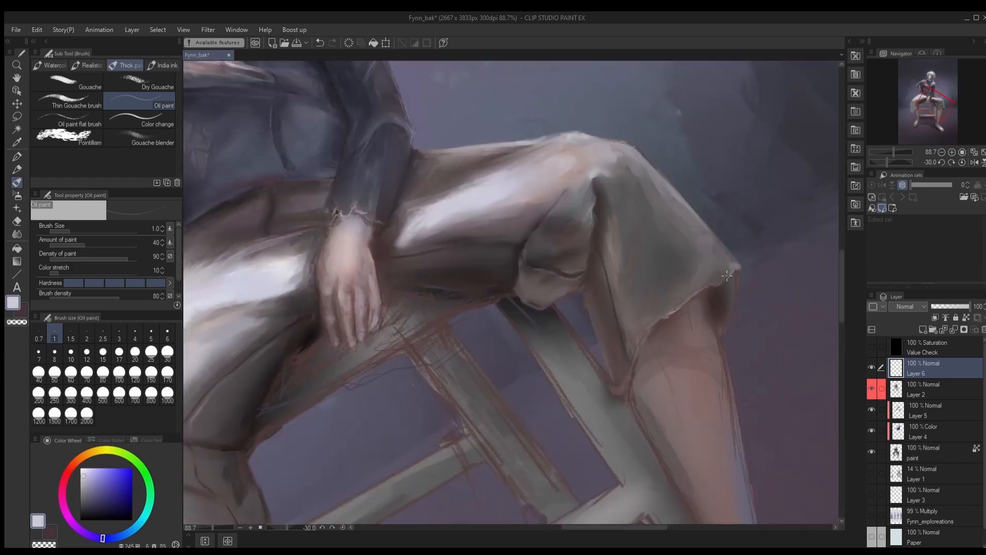
pyautogui.hotkey('alt', 'Tab')
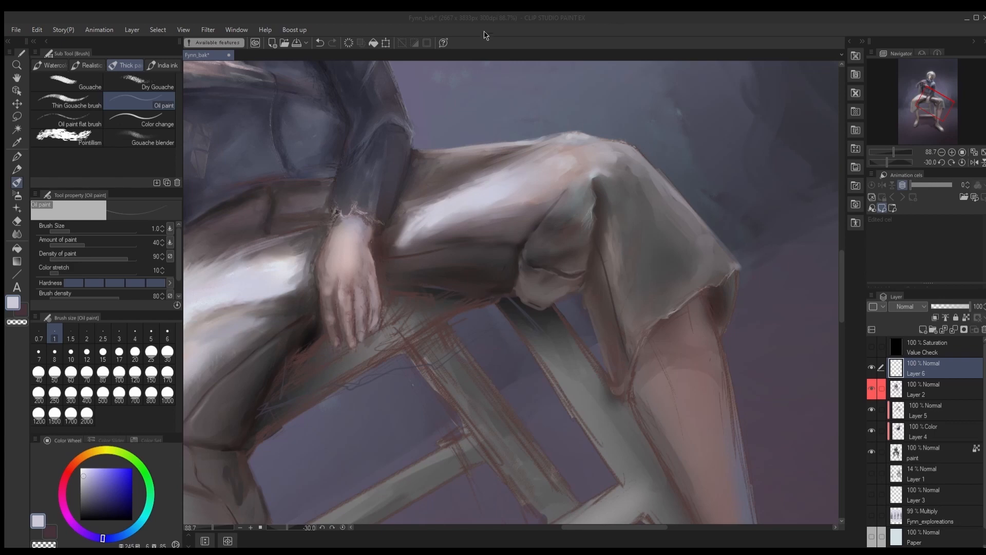
pyautogui.click(737, 302)
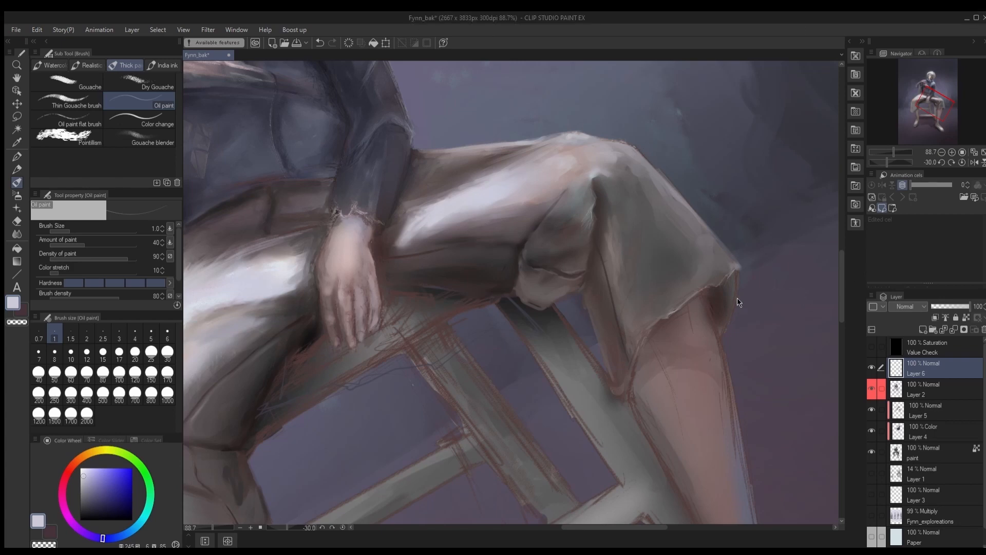
pyautogui.scroll(2, 618, 339)
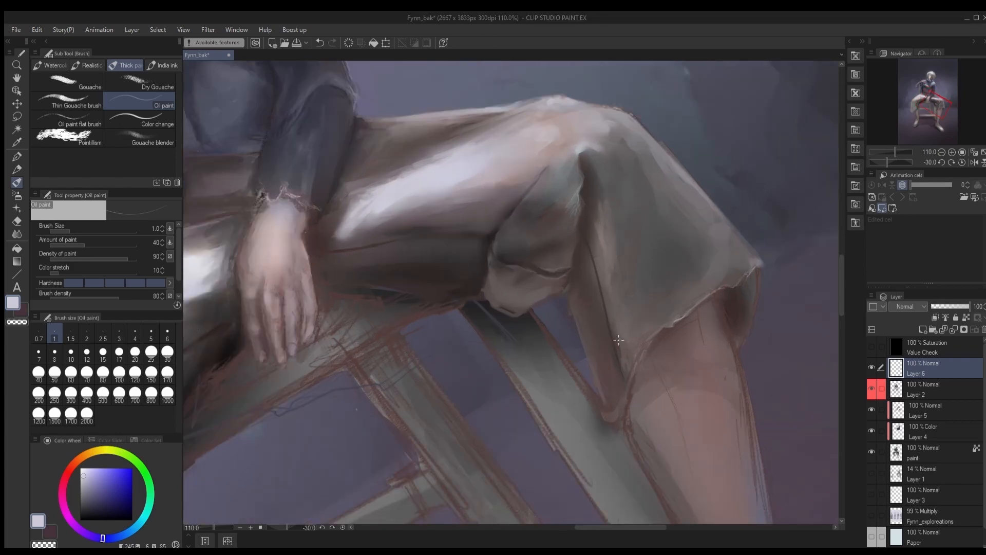
pyautogui.keyDown('alt'); pyautogui.click(599, 394); pyautogui.keyUp('alt')
pyautogui.moveTo(626, 382)
pyautogui.mouseDown()
pyautogui.moveTo(606, 407)
pyautogui.moveTo(577, 328)
pyautogui.mouseUp()
# Step: Deepen the long crease running down from the knee with a sampled dark brown and a larger Oil paint brush
pyautogui.press(']')
pyautogui.press(']')
pyautogui.press(']')
pyautogui.press(']')
pyautogui.press(']')
pyautogui.press(']')
pyautogui.press(']')
pyautogui.press(']')
pyautogui.press(']')
pyautogui.press(']')
pyautogui.press(']')
pyautogui.press(']')
pyautogui.press(']')
pyautogui.keyDown('alt'); pyautogui.click(575, 301); pyautogui.keyUp('alt')
pyautogui.moveTo(588, 163); pyautogui.dragTo(594, 207)
pyautogui.press('b')
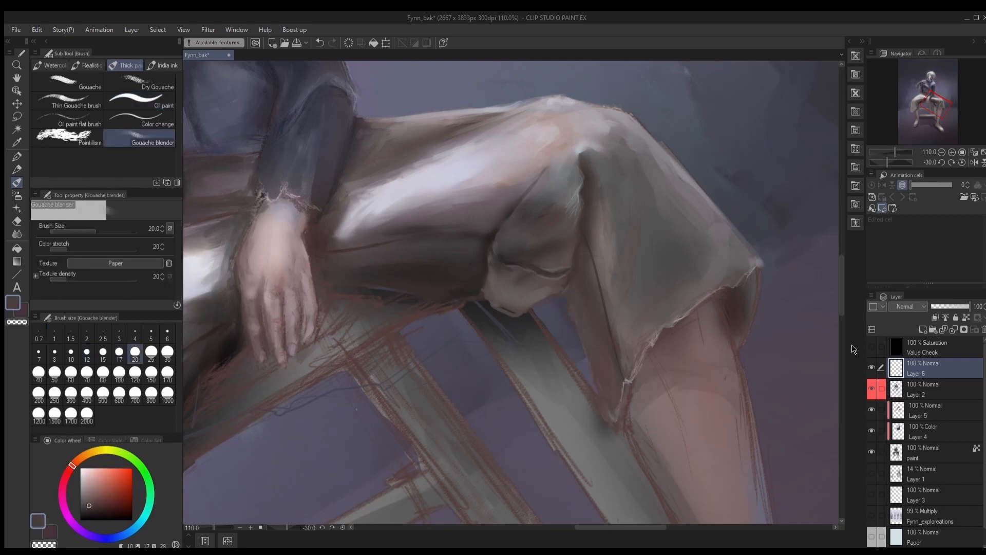
# Step: Shade beside the knee crease in muted grey-purple with Gouache at size 10, then change to the Gouache blender
pyautogui.keyDown('alt'); pyautogui.click(722, 265); pyautogui.keyUp('alt')
pyautogui.press('b')
pyautogui.press('b')
pyautogui.press('b')
pyautogui.press(']')
pyautogui.press(']')
pyautogui.press(']')
pyautogui.press(']')
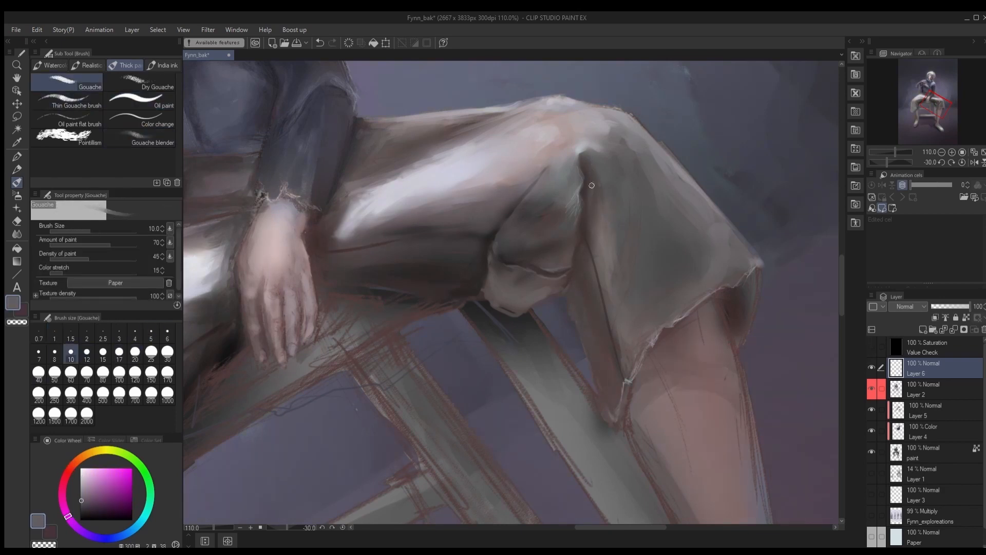
pyautogui.moveTo(592, 188); pyautogui.dragTo(590, 218)
pyautogui.press('b')
pyautogui.hotkey('ctrl', '0')
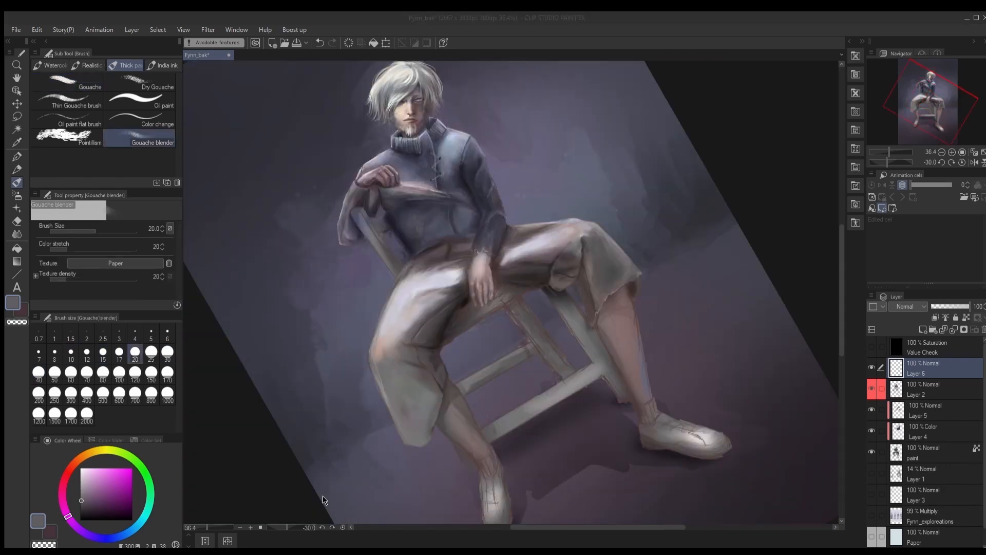
# Step: Sample a pale pinkish grey from the thigh and refine the edge of the knee fold with Oil paint at size 1
pyautogui.scroll(4, 589, 239)
pyautogui.scroll(-4, 560, 293)
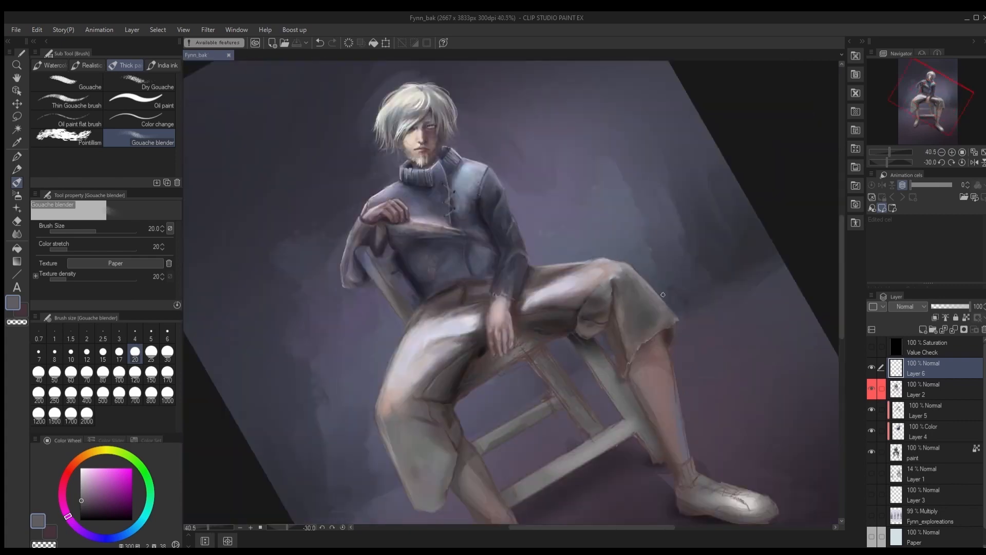
pyautogui.scroll(3, 627, 273)
pyautogui.press('b')
pyautogui.keyDown('alt'); pyautogui.click(528, 267); pyautogui.keyUp('alt')
pyautogui.press('[')
pyautogui.press('[')
pyautogui.press('[')
pyautogui.scroll(2, 534, 312)
pyautogui.press('b')
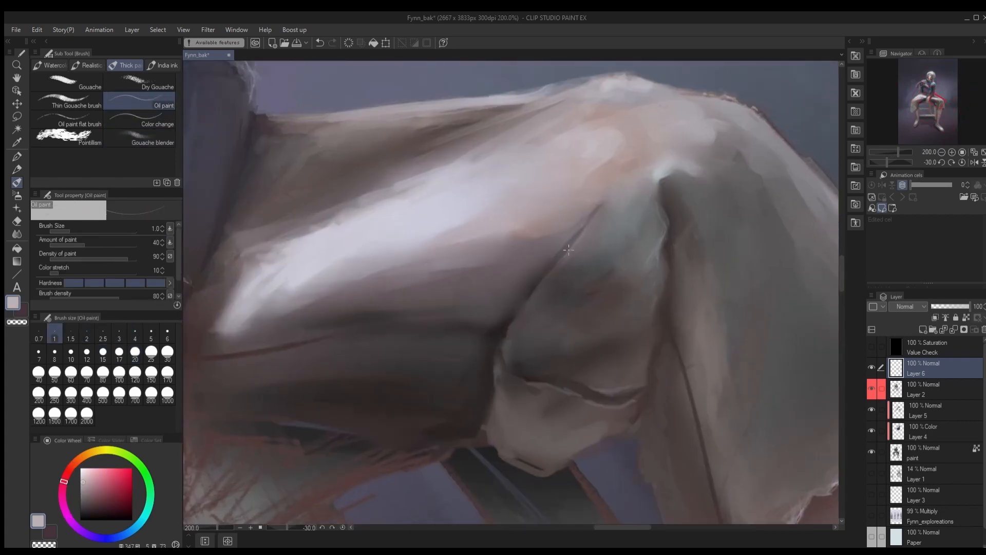
# Step: Rotate the canvas view back upright to 0 degrees and save the painting
pyautogui.scroll(-5, 619, 373)
pyautogui.scroll(1, 642, 295)
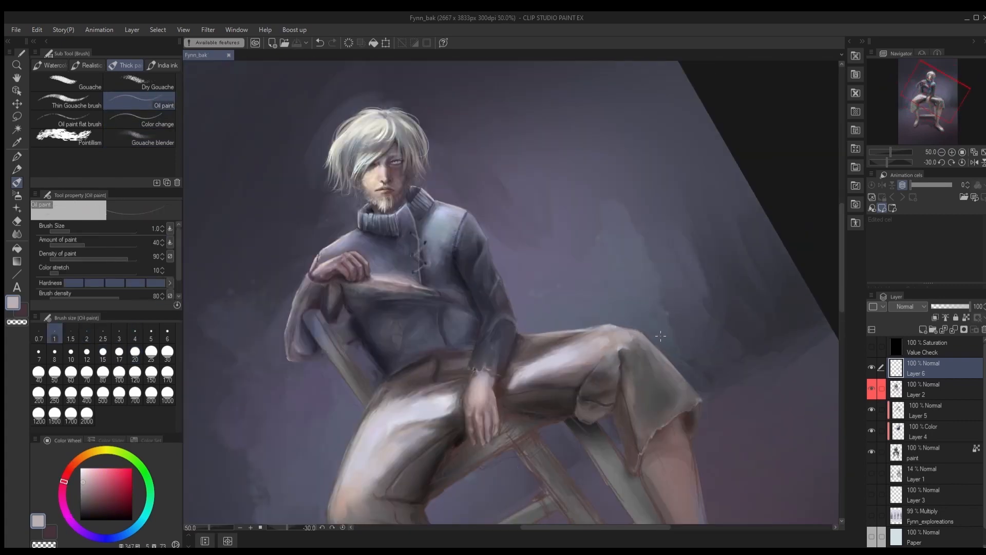
pyautogui.scroll(-1, 642, 296)
pyautogui.click(951, 162)
pyautogui.click(941, 162)
pyautogui.hotkey('ctrl', 's')
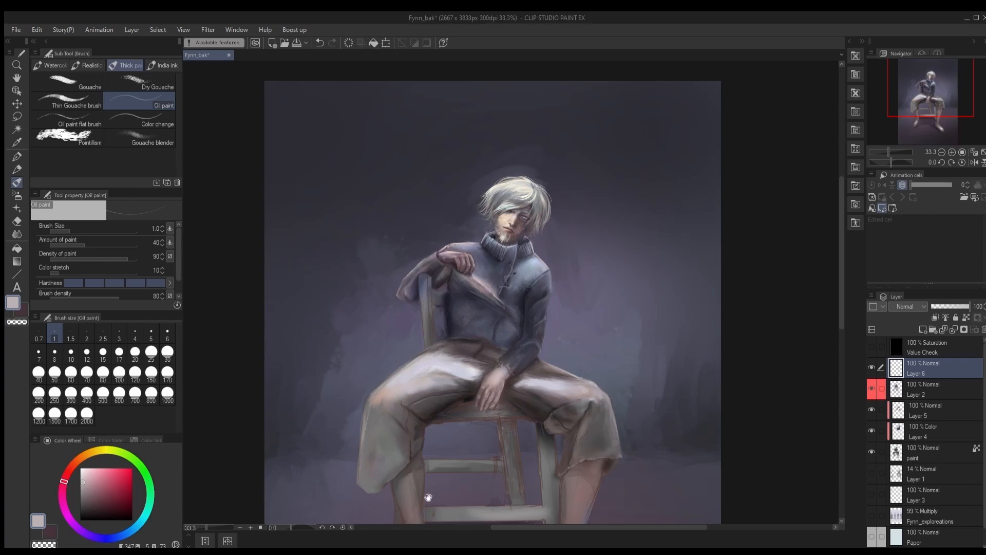
# Step: Compare the painting with and without Layer 6
pyautogui.scroll(2, 426, 497)
pyautogui.click(871, 367)
pyautogui.click(871, 368)
pyautogui.press(']')
pyautogui.press(']')
pyautogui.press(']')
pyautogui.press(']')
pyautogui.press(']')
pyautogui.press(']')
pyautogui.press(']')
pyautogui.press(']')
pyautogui.press(']')
pyautogui.press(']')
pyautogui.press(']')
pyautogui.press(']')
pyautogui.click(67, 101)
pyautogui.moveTo(396, 346); pyautogui.dragTo(420, 404)
pyautogui.hotkey('ctrl', 'z')
# Step: Lay a sampled dark grey-brown shadow over the bare lower leg beneath the long trouser cuff with Dense watercolor
pyautogui.click(50, 65)
pyautogui.click(67, 98)
pyautogui.keyDown('alt'); pyautogui.click(387, 406); pyautogui.keyUp('alt')
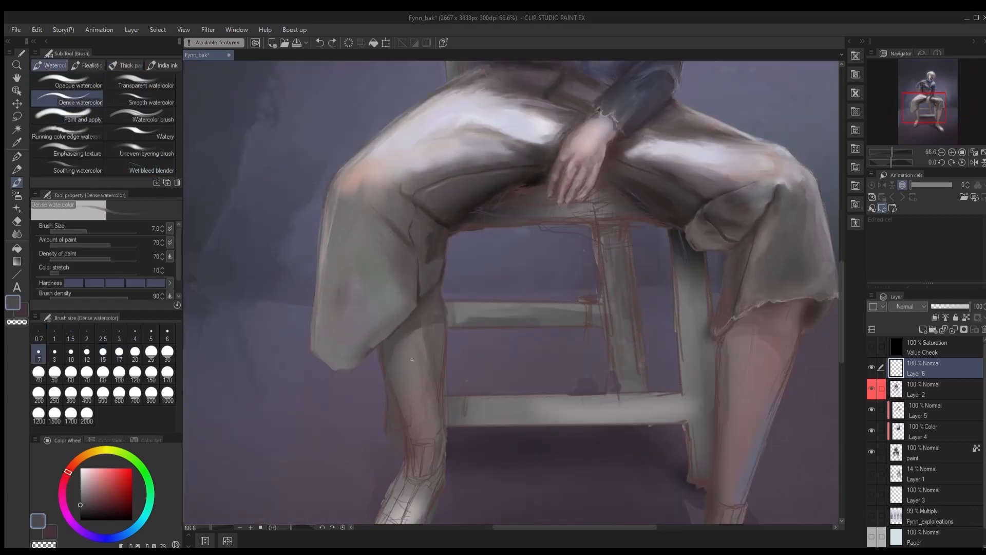
pyautogui.press(']')
pyautogui.press(']')
pyautogui.press(']')
pyautogui.press(']')
pyautogui.press(']')
pyautogui.moveTo(381, 350)
pyautogui.mouseDown()
pyautogui.moveTo(402, 421)
pyautogui.moveTo(444, 427)
pyautogui.mouseUp()
# Step: Model the same lower leg in sampled brownish greys using the Watercolor brush at size 40
pyautogui.click(140, 115)
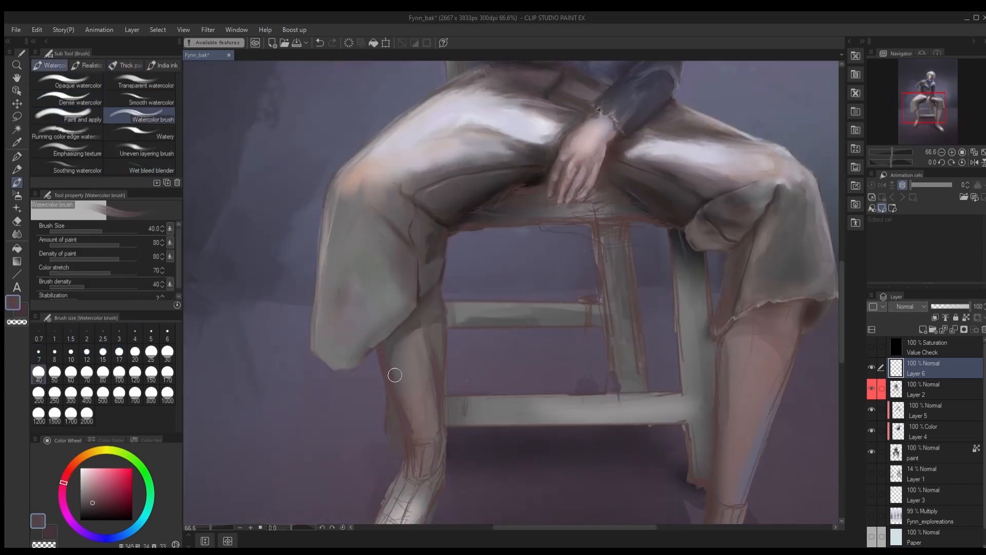
pyautogui.keyDown('alt'); pyautogui.click(401, 325); pyautogui.keyUp('alt')
pyautogui.keyDown('alt'); pyautogui.click(408, 351); pyautogui.keyUp('alt')
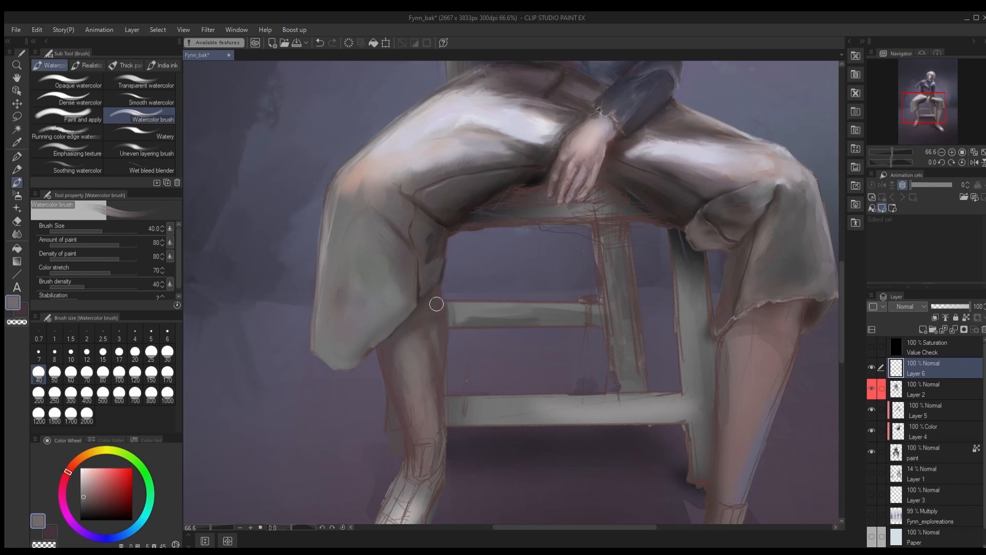
pyautogui.hotkey('ctrl', '0')
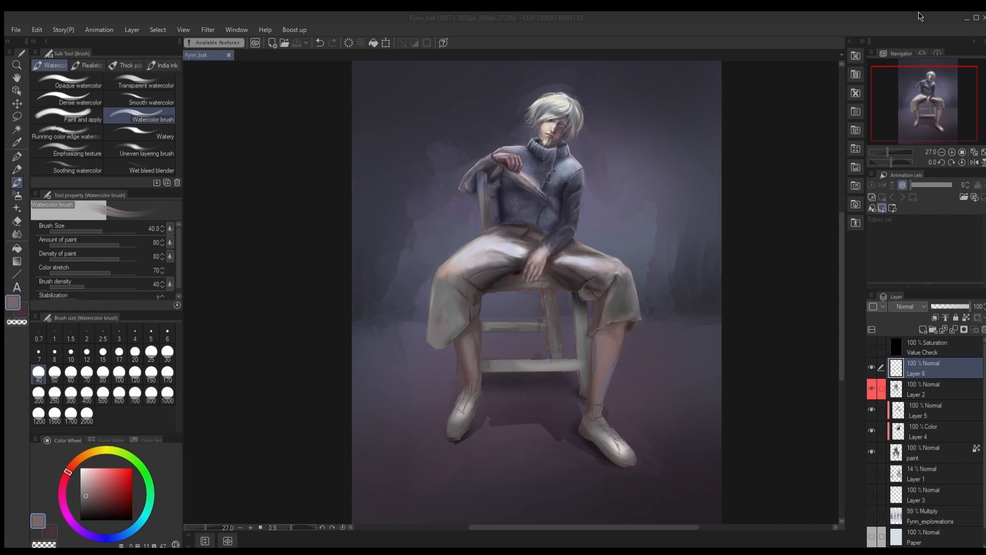
pyautogui.moveTo(443, 329); pyautogui.dragTo(445, 386)
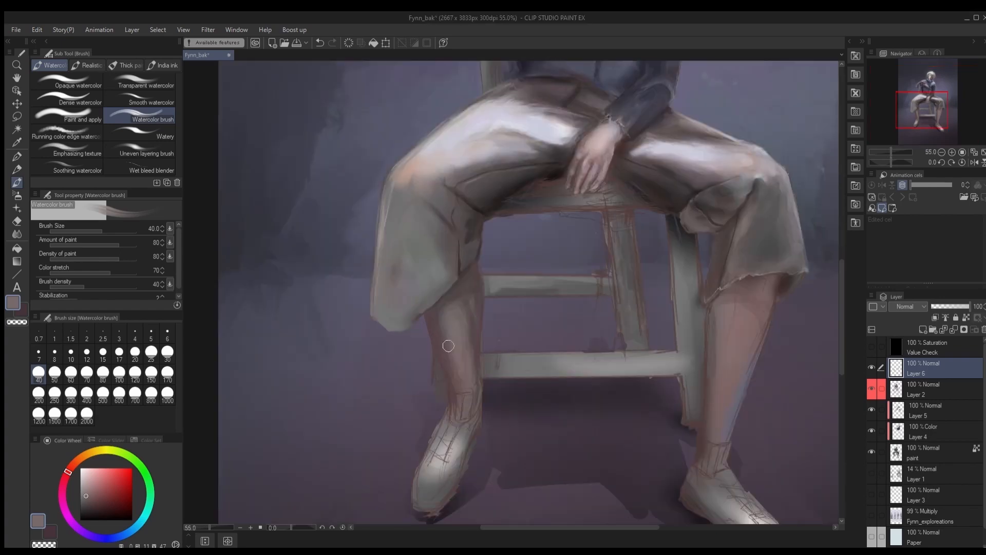
# Step: Choose a lighter dusty pink and paint skin light down the lower leg with the Watercolor brush at about size 30
pyautogui.click(63, 485)
pyautogui.click(91, 485)
pyautogui.press('[')
pyautogui.press('[')
pyautogui.press('[')
pyautogui.press('[')
pyautogui.press(']')
pyautogui.press(']')
pyautogui.press(']')
pyautogui.press(']')
pyautogui.press('[')
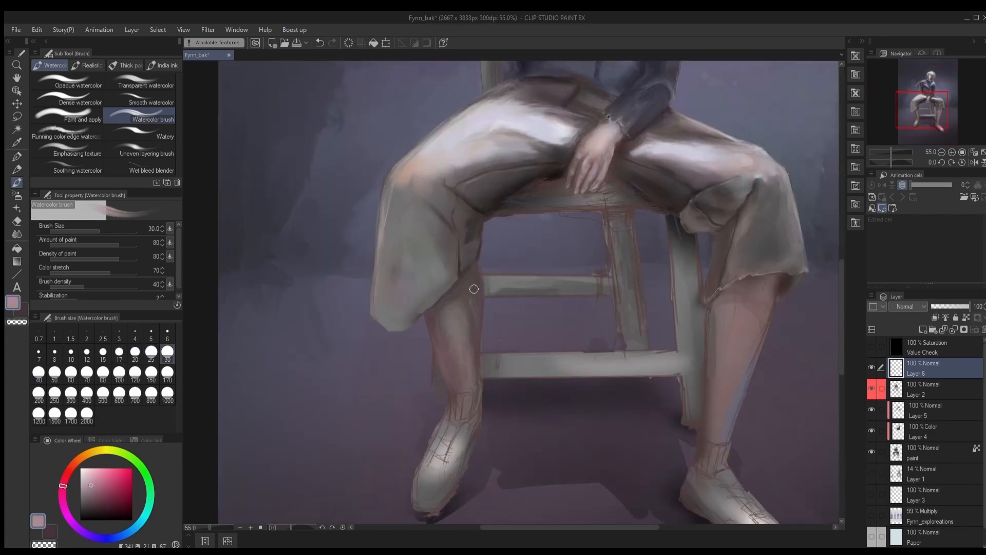
pyautogui.press('[')
pyautogui.moveTo(473, 289); pyautogui.dragTo(457, 367)
pyautogui.keyDown('alt'); pyautogui.click(454, 318); pyautogui.keyUp('alt')
pyautogui.press(']')
pyautogui.press(']')
pyautogui.press(']')
pyautogui.press(']')
pyautogui.moveTo(446, 315)
pyautogui.mouseDown()
pyautogui.moveTo(454, 333)
pyautogui.moveTo(441, 306)
pyautogui.moveTo(487, 349)
pyautogui.moveTo(443, 346)
pyautogui.moveTo(454, 313)
pyautogui.moveTo(465, 309)
pyautogui.moveTo(467, 380)
pyautogui.moveTo(459, 356)
pyautogui.moveTo(466, 337)
pyautogui.moveTo(469, 375)
pyautogui.mouseUp()
pyautogui.hotkey('ctrl', 'z')
# Step: Refine the lower leg with a sampled dark reddish brown using Paint and apply at size 40, and save the painting
pyautogui.press('.')
pyautogui.keyDown('alt'); pyautogui.click(469, 355); pyautogui.keyUp('alt')
pyautogui.press('.')
pyautogui.press('.')
pyautogui.press('.')
pyautogui.press('[')
pyautogui.hotkey('ctrl', 's')
pyautogui.scroll(-2, 472, 379)
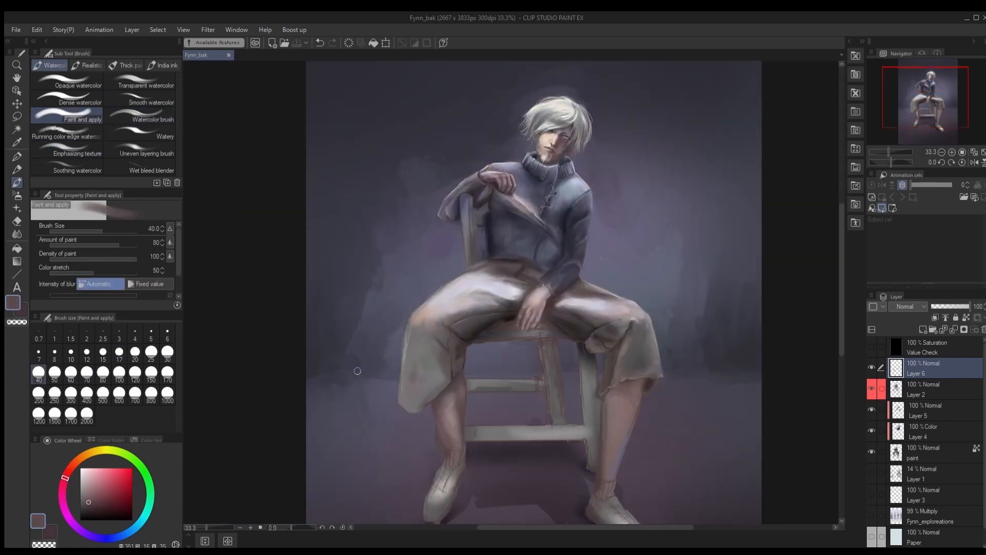
pyautogui.scroll(1, 738, 500)
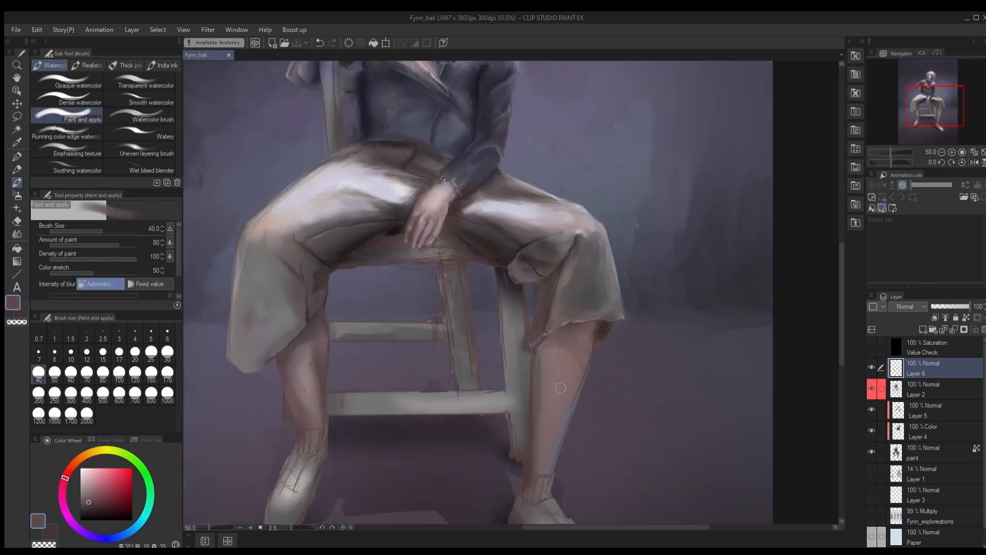
# Step: Blend the shin beneath the trouser cuff with the Watercolor brush and sample a pale pinkish grey for the skin lights
pyautogui.press('.')
pyautogui.moveTo(540, 371)
pyautogui.mouseDown()
pyautogui.moveTo(539, 349)
pyautogui.moveTo(553, 352)
pyautogui.moveTo(533, 412)
pyautogui.mouseUp()
pyautogui.press('[')
pyautogui.press('[')
pyautogui.press('[')
pyautogui.keyDown('alt'); pyautogui.click(538, 354); pyautogui.keyUp('alt')
pyautogui.keyDown('alt'); pyautogui.click(535, 415); pyautogui.keyUp('alt')
pyautogui.keyDown('alt'); pyautogui.click(540, 214); pyautogui.keyUp('alt')
pyautogui.press(']')
pyautogui.press(']')
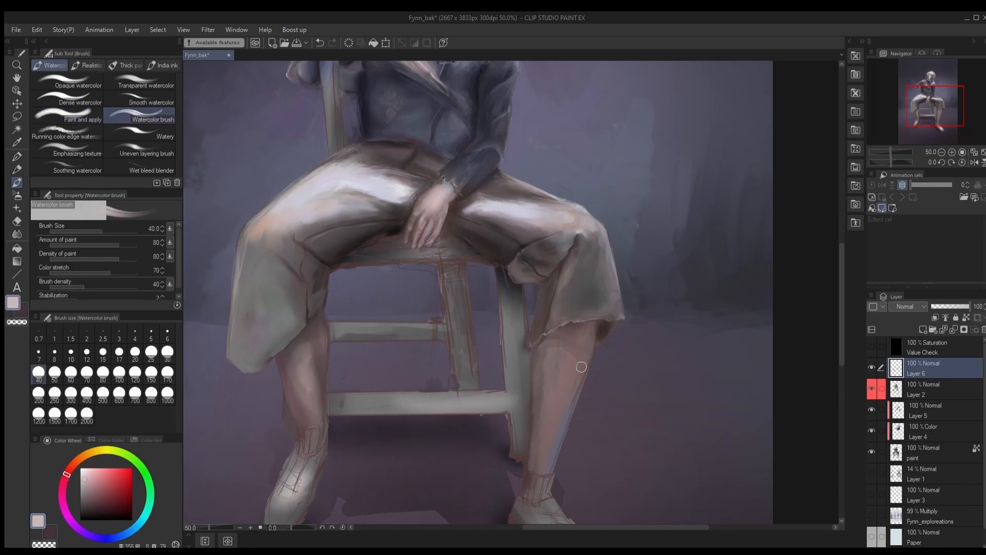
# Step: Paint pale pinkish light along the calf with the Watercolor brush at size 40 and finer strokes, and save the painting
pyautogui.moveTo(572, 343); pyautogui.dragTo(547, 465)
pyautogui.press('[')
pyautogui.press('[')
pyautogui.moveTo(571, 399); pyautogui.dragTo(554, 452)
pyautogui.press(']')
pyautogui.press(']')
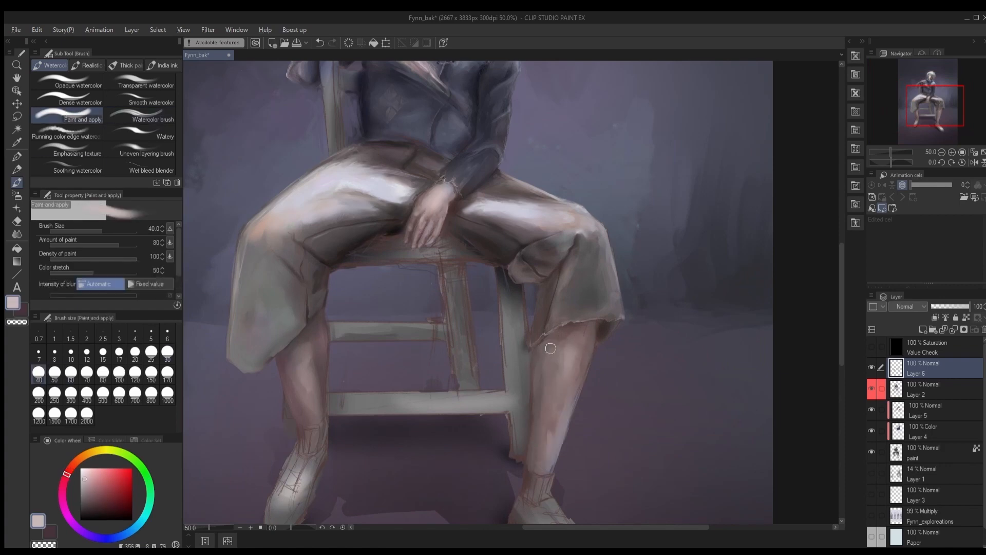
pyautogui.scroll(-2, 551, 348)
pyautogui.hotkey('ctrl', 's')
# Step: Touch up the calf beneath the ragged hem in sampled mauve and dark reddish brown, Watercolor brush at size 25, and save
pyautogui.scroll(1, 370, 380)
pyautogui.press('.')
pyautogui.keyDown('alt'); pyautogui.click(627, 375); pyautogui.keyUp('alt')
pyautogui.press('[')
pyautogui.press('[')
pyautogui.press('[')
pyautogui.press('[')
pyautogui.press(']')
pyautogui.scroll(-2, 625, 384)
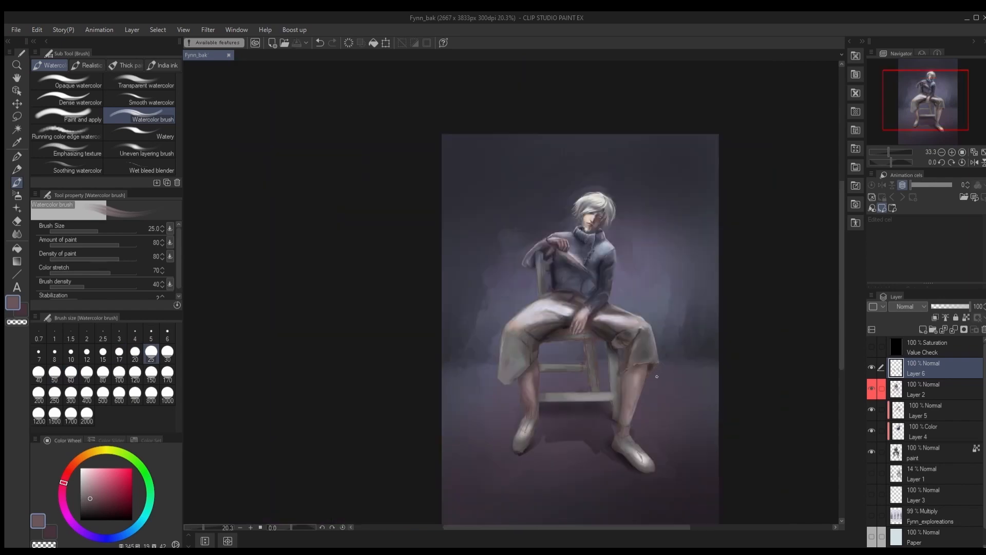
pyautogui.hotkey('ctrl', 's')
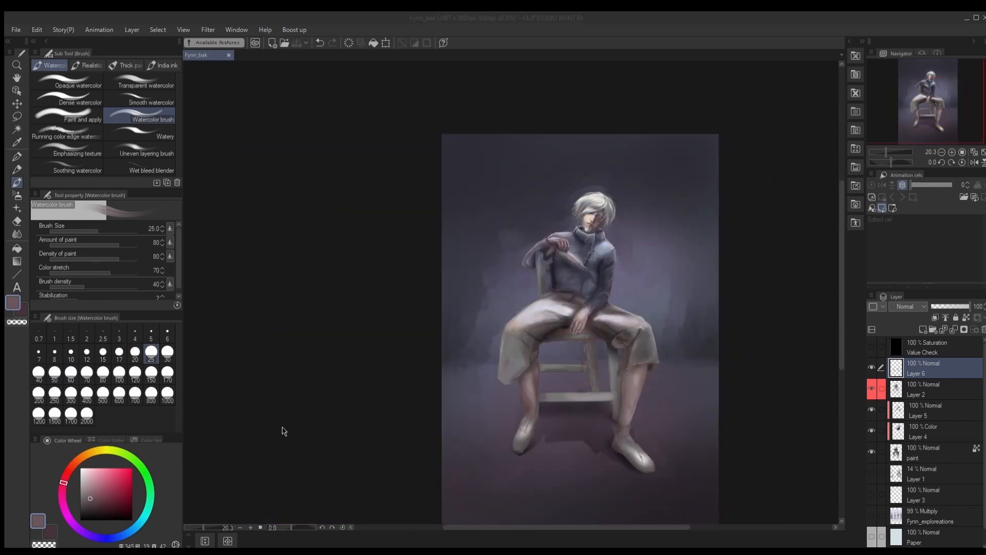
pyautogui.scroll(4, 623, 368)
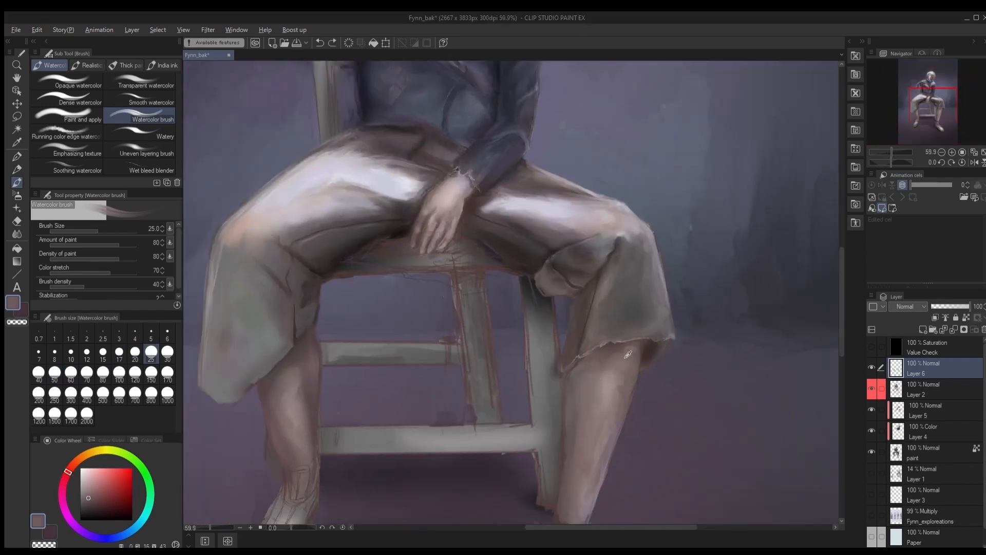
pyautogui.scroll(-3, 624, 369)
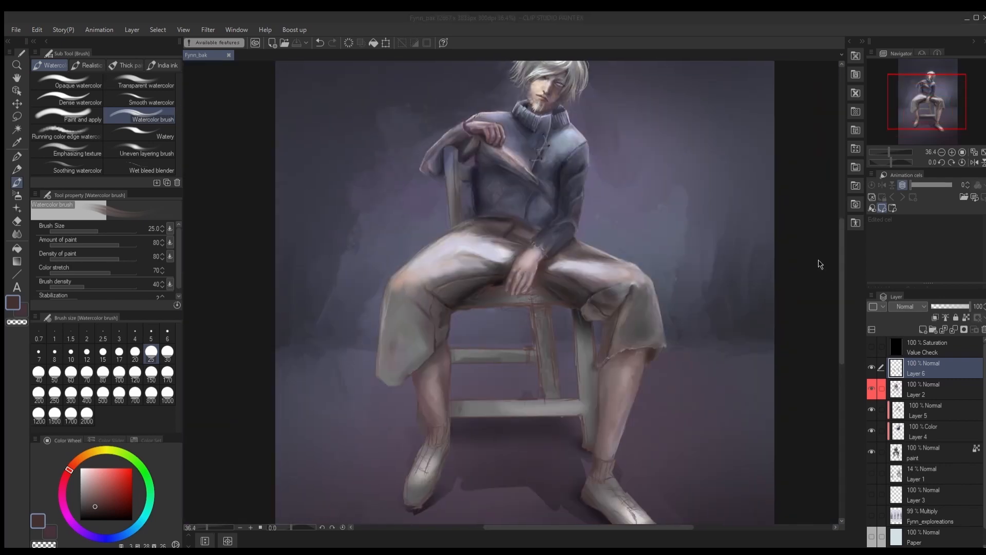
# Step: Choose a salmon orange and paint the chair's lower rung on the paint layer with the Watercolor brush at size 120
pyautogui.scroll(1, 567, 282)
pyautogui.click(935, 537)
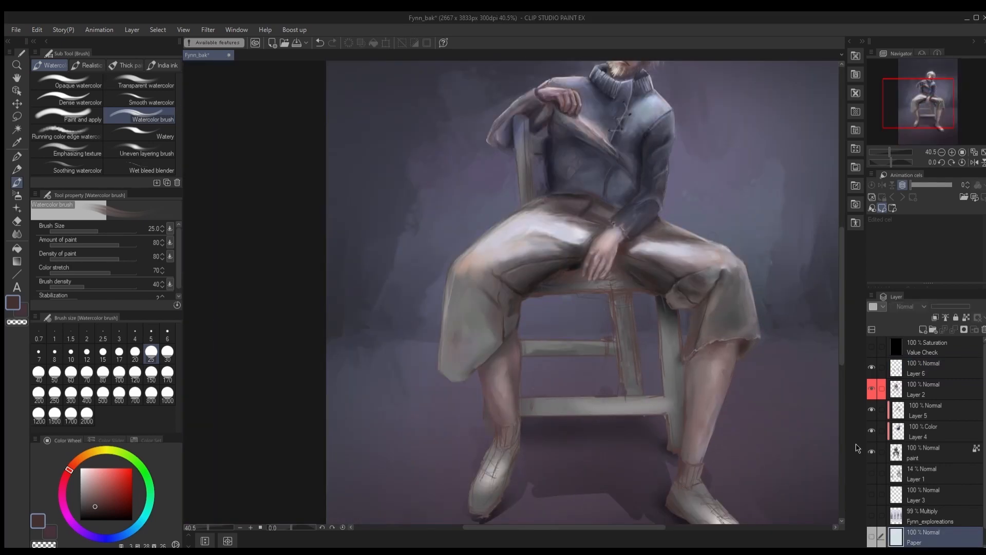
pyautogui.scroll(1, 567, 282)
pyautogui.click(76, 462)
pyautogui.click(104, 480)
pyautogui.scroll(1, 605, 399)
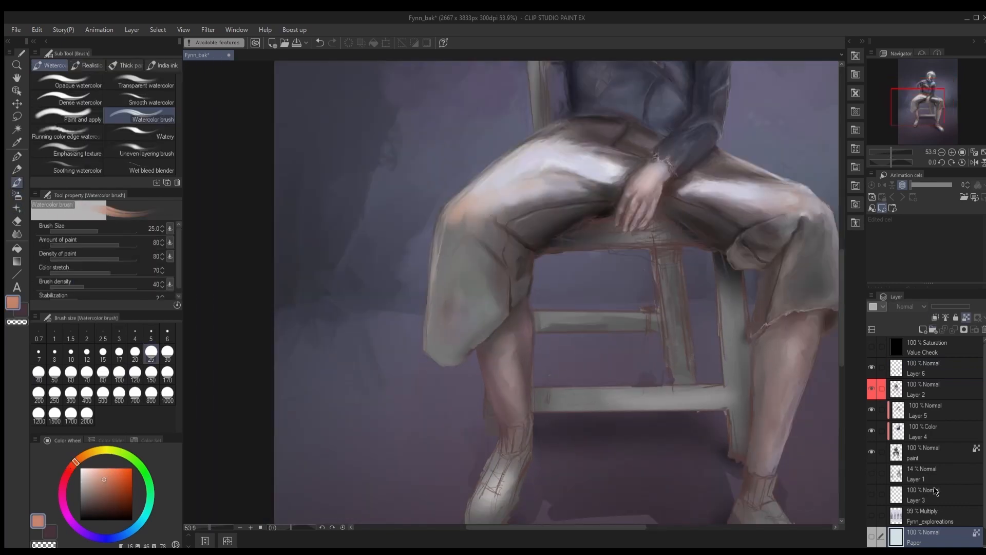
pyautogui.click(934, 452)
pyautogui.press(']')
pyautogui.press(']')
pyautogui.press(']')
pyautogui.press(']')
pyautogui.press(']')
pyautogui.press(']')
pyautogui.press(']')
pyautogui.press(']')
pyautogui.moveTo(595, 386); pyautogui.dragTo(594, 399)
pyautogui.moveTo(531, 364); pyautogui.dragTo(532, 441)
pyautogui.hotkey('ctrl', 'z')
pyautogui.moveTo(545, 399); pyautogui.dragTo(719, 399)
# Step: Cover the chair's legs and upper rung with the same salmon orange
pyautogui.moveTo(738, 452); pyautogui.dragTo(734, 282)
pyautogui.moveTo(667, 254); pyautogui.dragTo(682, 377)
pyautogui.moveTo(653, 322); pyautogui.dragTo(539, 322)
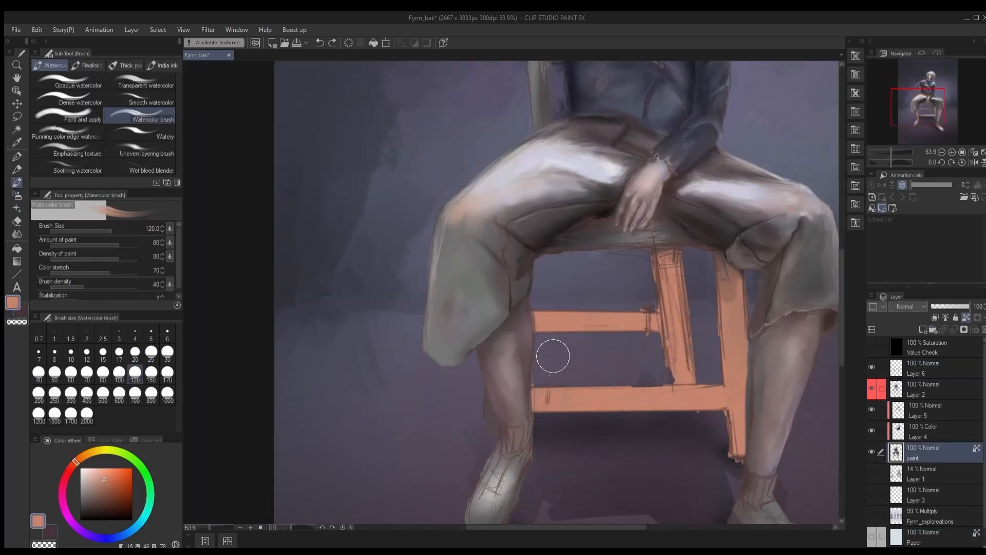
pyautogui.moveTo(488, 398); pyautogui.dragTo(492, 434)
# Step: Shade the chair's leg and rung joints with the Shadow airbrush at size 60, undoing the unwanted strokes
pyautogui.click(17, 195)
pyautogui.moveTo(532, 385)
pyautogui.mouseDown()
pyautogui.moveTo(532, 414)
pyautogui.moveTo(491, 432)
pyautogui.mouseUp()
pyautogui.moveTo(536, 310); pyautogui.dragTo(537, 332)
pyautogui.hotkey('ctrl', 'z')
pyautogui.moveTo(658, 388); pyautogui.dragTo(696, 384)
pyautogui.click(95, 493)
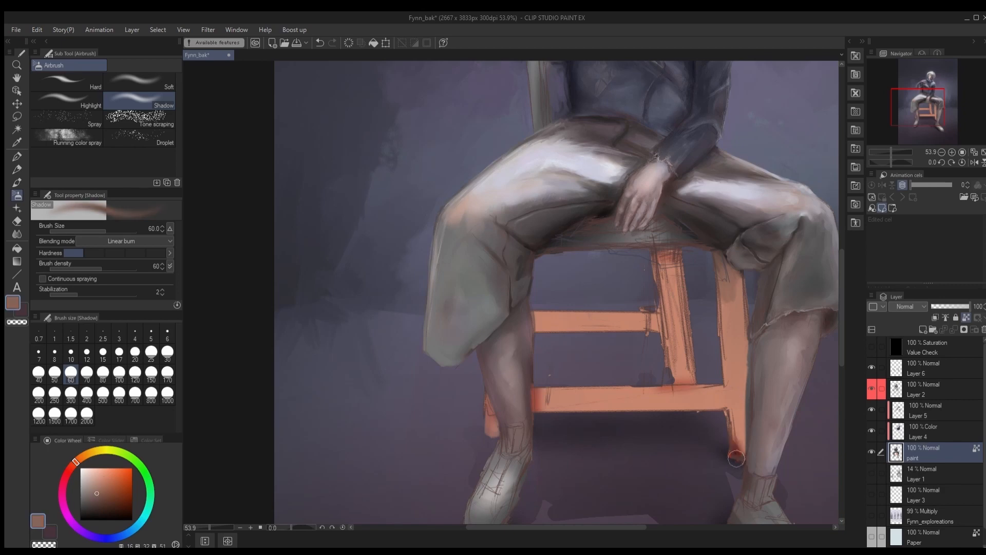
pyautogui.hotkey('ctrl', 'z')
# Step: Shade the lower rung and inner chair leg in muted mauve with the Soft airbrush at size 70
pyautogui.click(139, 82)
pyautogui.click(94, 494)
pyautogui.click(62, 490)
pyautogui.press(']')
pyautogui.press(']')
pyautogui.press(']')
pyautogui.press(']')
pyautogui.press(']')
pyautogui.press(']')
pyautogui.press(']')
pyautogui.press(']')
pyautogui.moveTo(544, 399); pyautogui.dragTo(571, 399)
pyautogui.moveTo(669, 288); pyautogui.dragTo(683, 378)
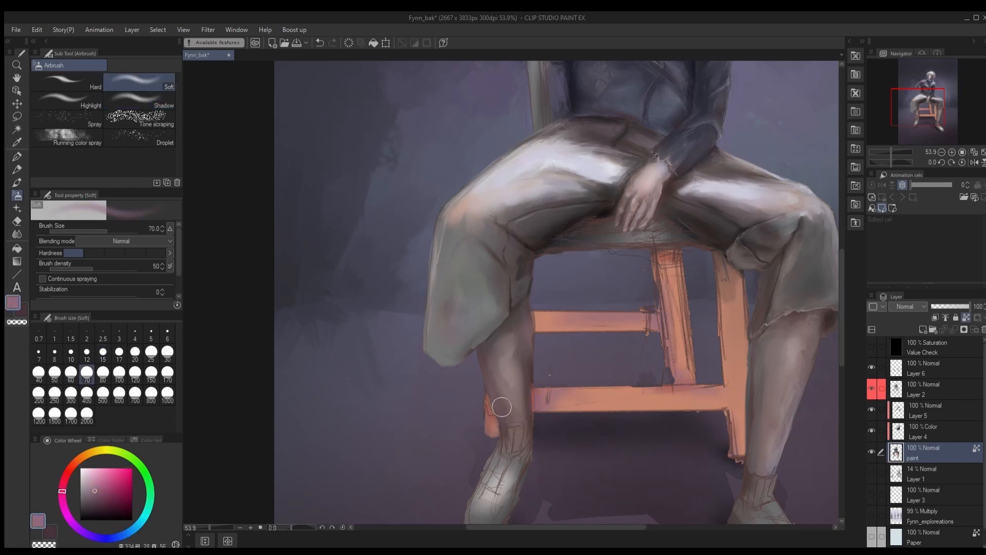
pyautogui.moveTo(598, 399); pyautogui.dragTo(664, 399)
# Step: Show the Saturation Value Check layer and examine the chair's values in greyscale
pyautogui.click(923, 368)
pyautogui.click(872, 347)
pyautogui.scroll(-2, 508, 449)
pyautogui.scroll(4, 517, 417)
pyautogui.press('[')
pyautogui.press('[')
pyautogui.press('[')
pyautogui.press('[')
pyautogui.press('[')
pyautogui.press('[')
pyautogui.press('[')
pyautogui.press('[')
pyautogui.press('[')
pyautogui.press('[')
pyautogui.press('[')
pyautogui.press('[')
pyautogui.press('[')
pyautogui.moveTo(523, 412)
pyautogui.mouseDown()
pyautogui.moveTo(523, 431)
pyautogui.moveTo(545, 429)
pyautogui.mouseUp()
pyautogui.hotkey('ctrl', 'z')
# Step: Darken the chair legs on the paint layer with dark mauve, using the Soft airbrush at size 70
pyautogui.click(923, 453)
pyautogui.press(']')
pyautogui.press(']')
pyautogui.press(']')
pyautogui.press(']')
pyautogui.press(']')
pyautogui.press(']')
pyautogui.press(']')
pyautogui.press(']')
pyautogui.press(']')
pyautogui.press('[')
pyautogui.press('[')
pyautogui.press('[')
pyautogui.press(']')
pyautogui.press(']')
pyautogui.press(']')
pyautogui.press(']')
pyautogui.press(']')
pyautogui.press(']')
pyautogui.press(']')
pyautogui.moveTo(704, 311); pyautogui.dragTo(696, 355)
pyautogui.moveTo(645, 303); pyautogui.dragTo(655, 396)
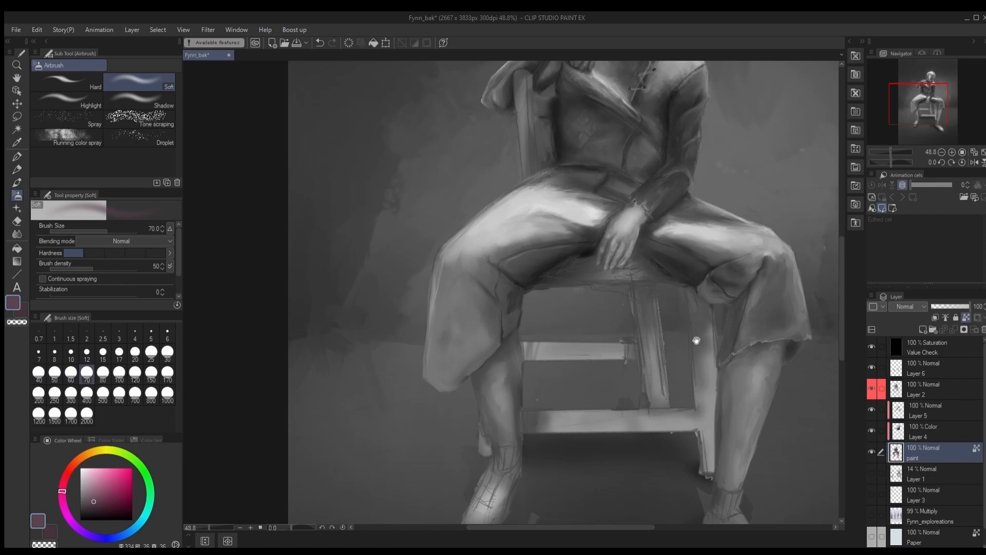
# Step: Deepen the shadow along the chair leg beneath the seat with a sampled near-black, and hide the value check layer
pyautogui.moveTo(697, 340); pyautogui.dragTo(643, 310)
pyautogui.press(']')
pyautogui.press(']')
pyautogui.keyDown('alt'); pyautogui.click(648, 267); pyautogui.keyUp('alt')
pyautogui.press('[')
pyautogui.press('[')
pyautogui.press('[')
pyautogui.press('[')
pyautogui.press('[')
pyautogui.moveTo(640, 275)
pyautogui.mouseDown()
pyautogui.moveTo(655, 297)
pyautogui.moveTo(651, 411)
pyautogui.mouseUp()
pyautogui.click(871, 347)
pyautogui.press(']')
pyautogui.press(']')
pyautogui.press(']')
pyautogui.press(']')
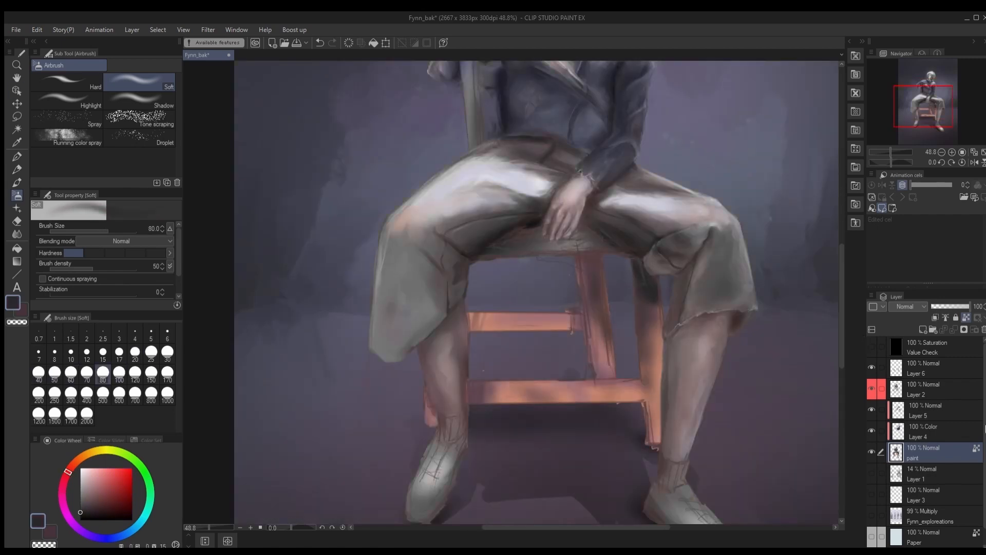
# Step: Refine the chair legs on Layer 6 with sampled dusty red, using the Watercolor brush at size 20
pyautogui.click(922, 368)
pyautogui.click(17, 183)
pyautogui.click(139, 116)
pyautogui.press('[')
pyautogui.press('[')
pyautogui.press('[')
pyautogui.press('[')
pyautogui.press('[')
pyautogui.press('[')
pyautogui.press('[')
pyautogui.press('[')
pyautogui.press('[')
pyautogui.keyDown('alt'); pyautogui.click(645, 345); pyautogui.keyUp('alt')
pyautogui.moveTo(642, 349); pyautogui.dragTo(651, 399)
pyautogui.moveTo(645, 304); pyautogui.dragTo(654, 397)
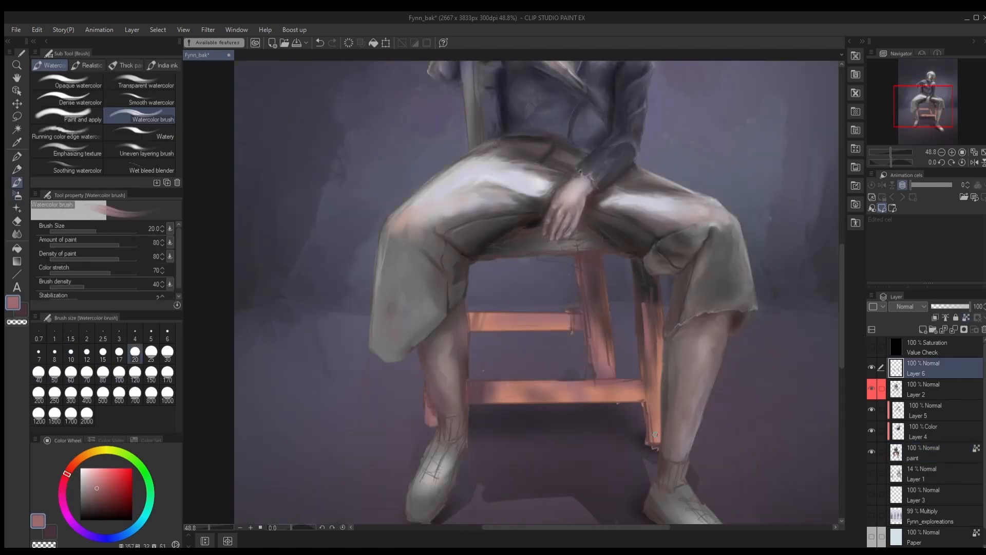
pyautogui.moveTo(603, 273); pyautogui.dragTo(609, 349)
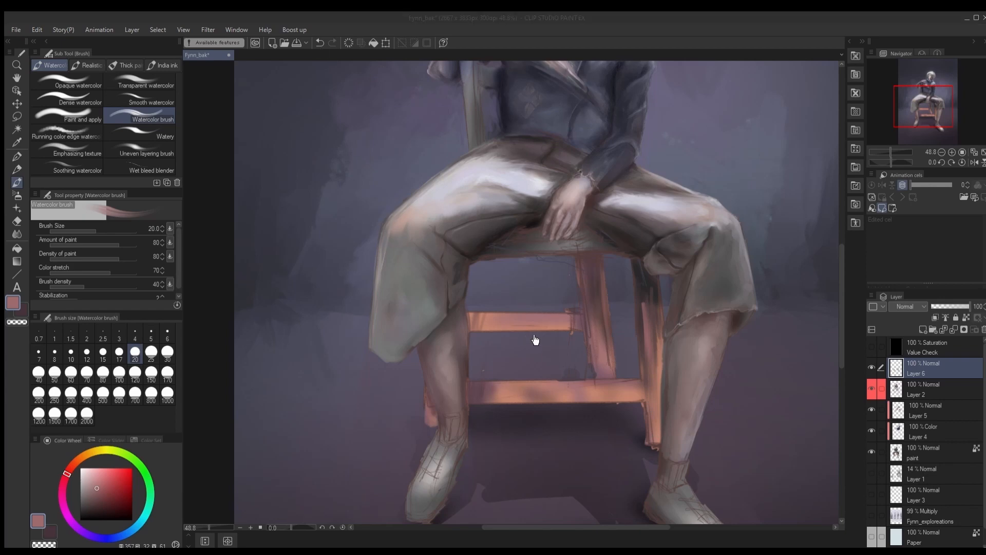
# Step: Paste the wood grain texture onto a new layer and enlarge it to cover the chair
pyautogui.hotkey('ctrl', 'v')
pyautogui.scroll(-1, 554, 308)
pyautogui.hotkey('ctrl', 't')
pyautogui.moveTo(563, 343); pyautogui.dragTo(737, 339)
pyautogui.moveTo(686, 332); pyautogui.dragTo(638, 329)
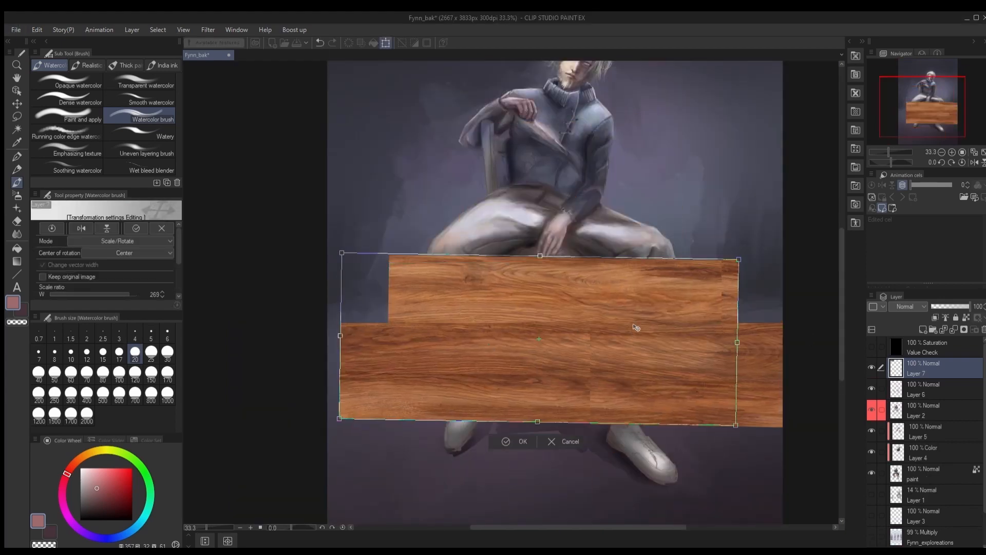
pyautogui.press('Return')
# Step: Move the wood texture layer directly above the paint layer and clip it to that layer
pyautogui.moveTo(923, 369); pyautogui.dragTo(919, 524)
pyautogui.moveTo(911, 478); pyautogui.dragTo(909, 404)
pyautogui.click(934, 318)
# Step: Erase the wood texture from the trousers and bare legs with transparent colour, using the Watercolor brush at size 200
pyautogui.press('c')
pyautogui.press(']')
pyautogui.press(']')
pyautogui.press(']')
pyautogui.press(']')
pyautogui.press(']')
pyautogui.press(']')
pyautogui.press(']')
pyautogui.press(']')
pyautogui.press(']')
pyautogui.press(']')
pyautogui.press(']')
pyautogui.press(']')
pyautogui.moveTo(475, 256); pyautogui.dragTo(442, 319)
pyautogui.moveTo(470, 339); pyautogui.dragTo(462, 411)
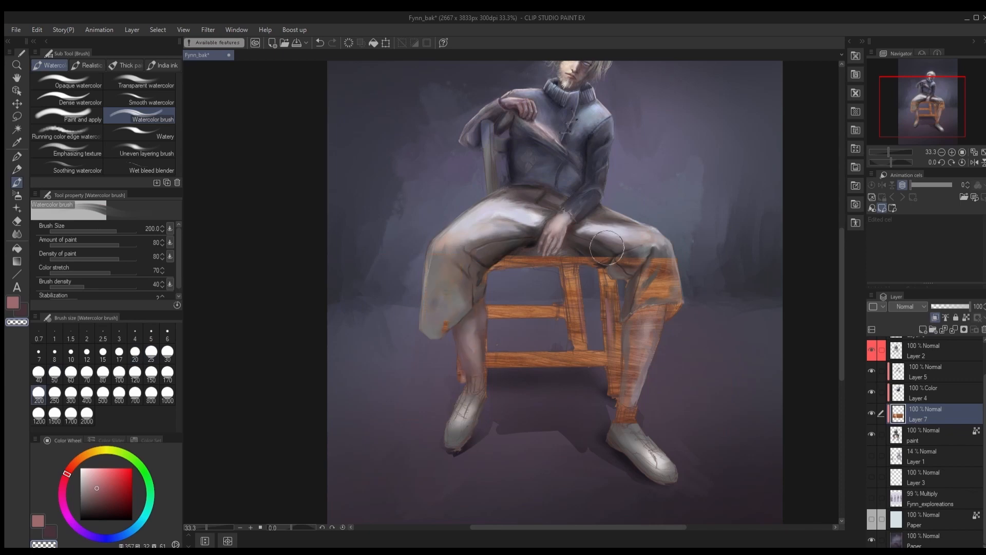
pyautogui.moveTo(611, 243); pyautogui.dragTo(663, 267)
pyautogui.moveTo(655, 292); pyautogui.dragTo(634, 410)
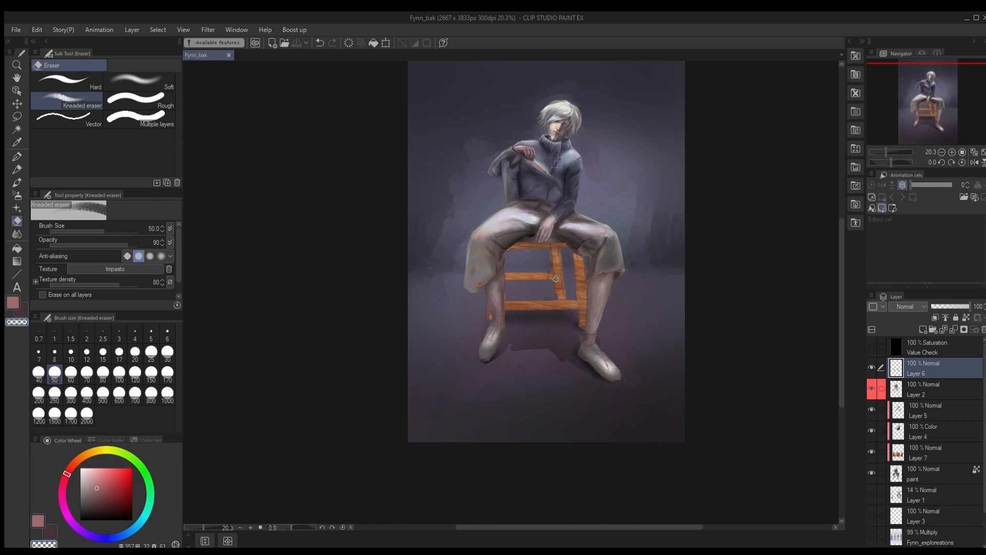
# Step: Mute the orange of the wood texture on Layer 7 with a tonal correction
pyautogui.click(37, 30)
pyautogui.click(261, 208)
pyautogui.click(594, 219)
pyautogui.click(37, 30)
pyautogui.click(438, 18)
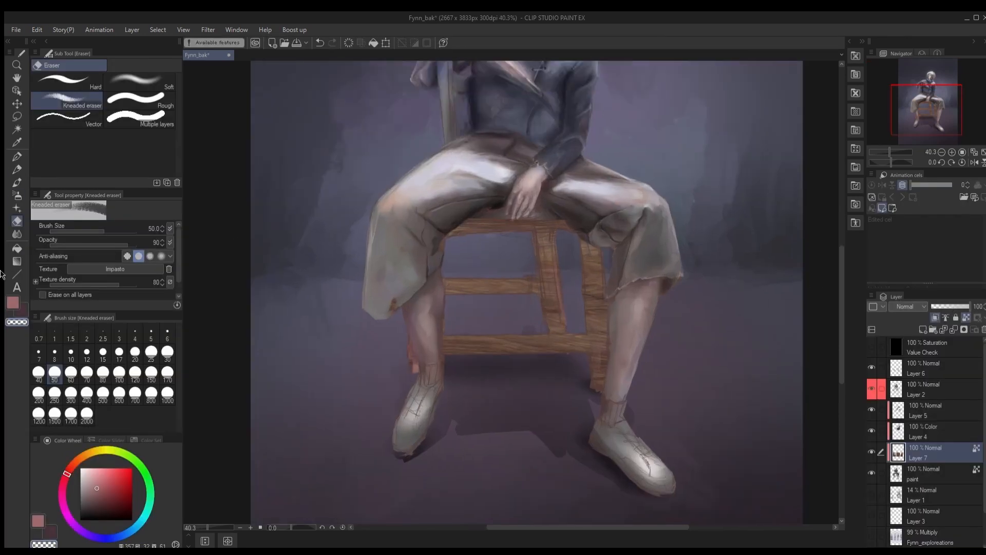
# Step: Brighten the chair's front leg and rungs on Layer 7 with the Highlight airbrush at size 150, undoing the excess stroke
pyautogui.click(17, 195)
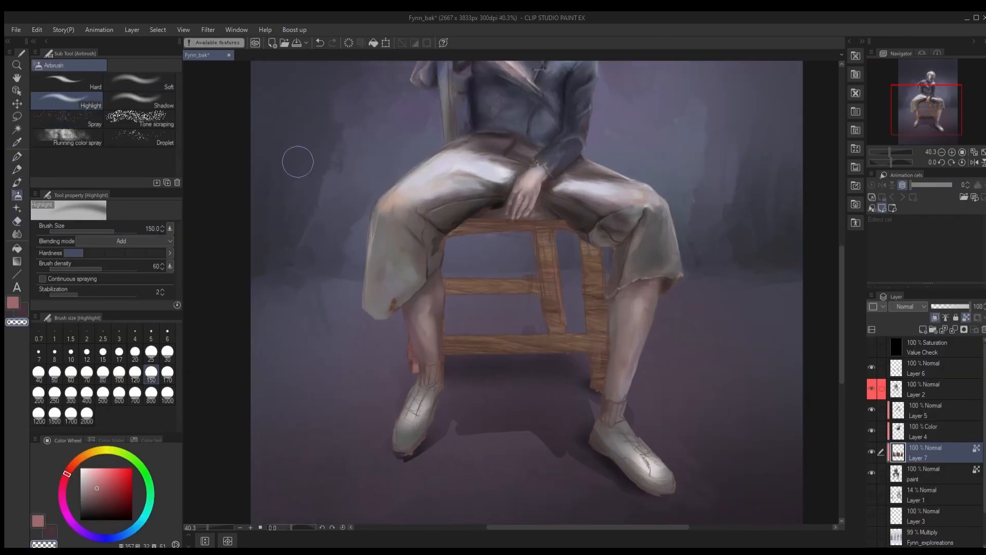
pyautogui.moveTo(592, 288); pyautogui.dragTo(596, 380)
pyautogui.moveTo(457, 285); pyautogui.dragTo(529, 285)
pyautogui.keyDown('alt'); pyautogui.click(565, 341); pyautogui.keyUp('alt')
pyautogui.moveTo(592, 280); pyautogui.dragTo(597, 377)
pyautogui.hotkey('ctrl', 'z')
# Step: Refine the chair's front leg on Layer 6 with sampled browns, using the Watercolor brush at size 20
pyautogui.click(925, 368)
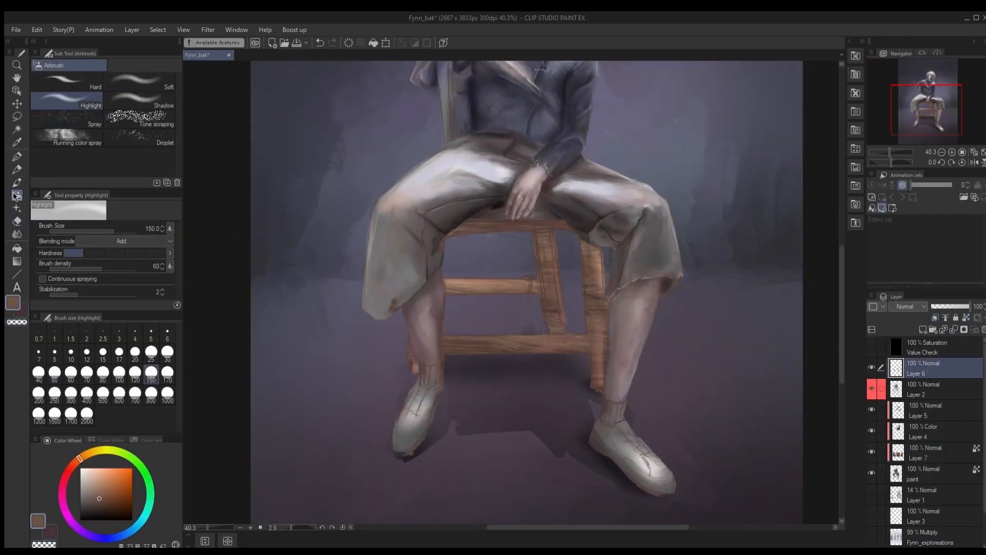
pyautogui.click(17, 182)
pyautogui.moveTo(598, 296); pyautogui.dragTo(601, 334)
pyautogui.keyDown('alt'); pyautogui.click(598, 308); pyautogui.keyUp('alt')
pyautogui.moveTo(595, 269); pyautogui.dragTo(597, 288)
pyautogui.keyDown('alt'); pyautogui.click(572, 298); pyautogui.keyUp('alt')
pyautogui.hotkey('ctrl', 'z')
pyautogui.keyDown('alt'); pyautogui.click(577, 267); pyautogui.keyUp('alt')
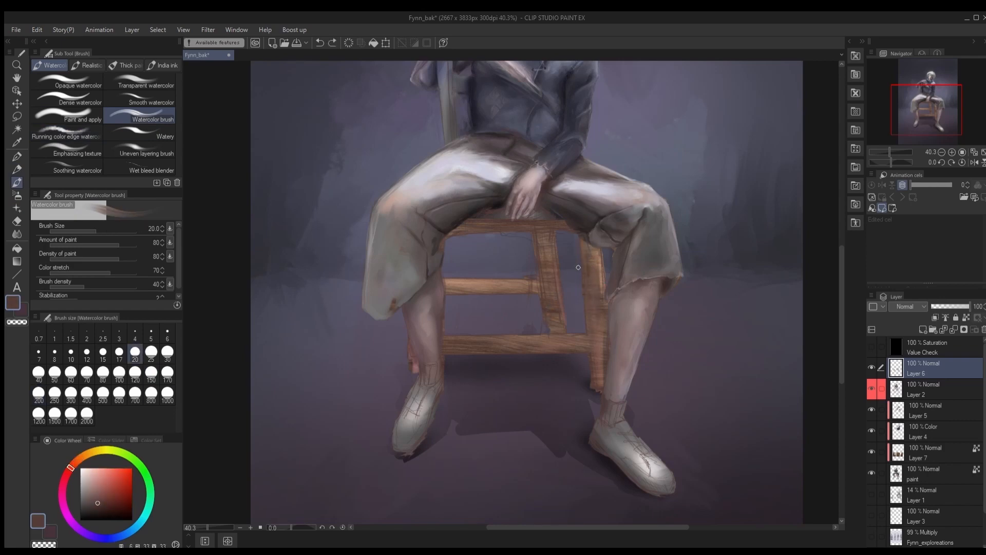
pyautogui.keyDown('alt'); pyautogui.click(592, 331); pyautogui.keyUp('alt')
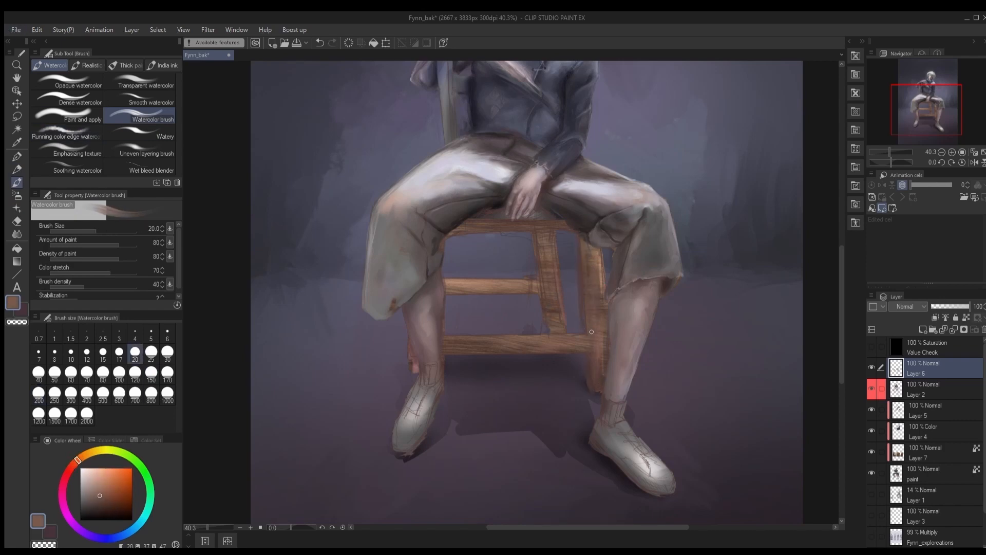
# Step: Paint a lighter upper edge on the lower rung and touch up the rear chair leg with sampled tones
pyautogui.keyDown('alt'); pyautogui.click(582, 348); pyautogui.keyUp('alt')
pyautogui.moveTo(447, 334)
pyautogui.mouseDown()
pyautogui.moveTo(585, 331)
pyautogui.moveTo(487, 330)
pyautogui.mouseUp()
pyautogui.keyDown('alt'); pyautogui.click(578, 317); pyautogui.keyUp('alt')
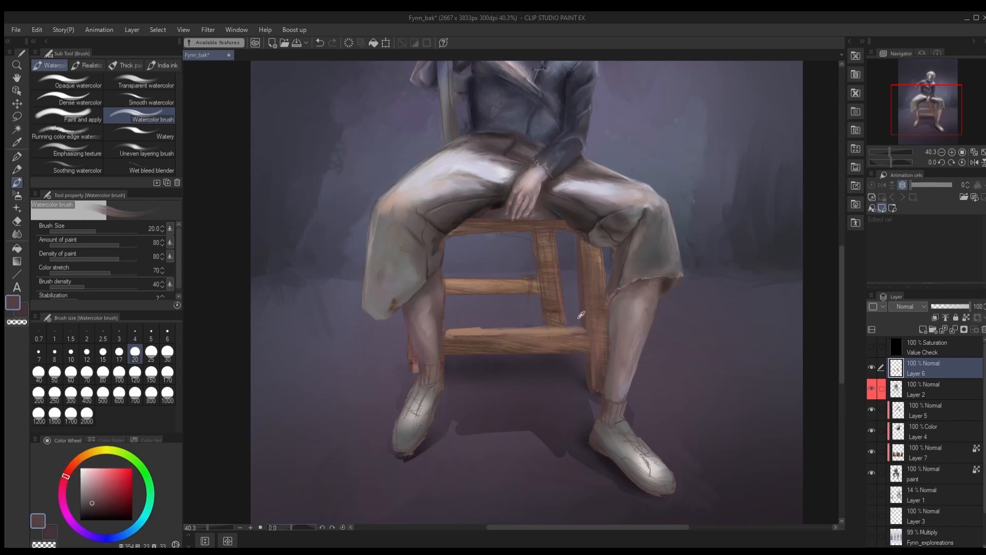
pyautogui.moveTo(548, 234); pyautogui.dragTo(542, 256)
pyautogui.keyDown('alt'); pyautogui.click(560, 231); pyautogui.keyUp('alt')
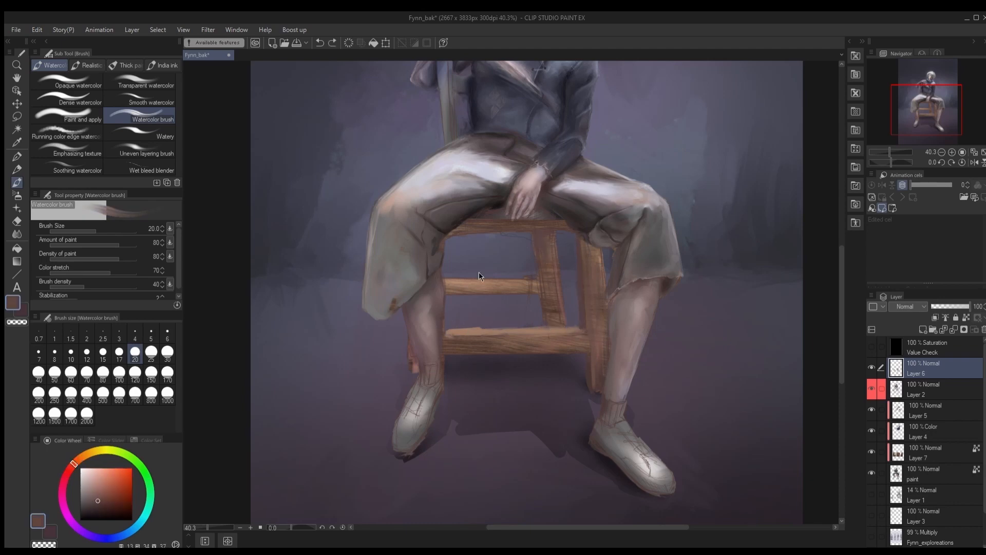
# Step: Define the upper rung and its joint with the rear leg in sampled wood browns, and save the painting
pyautogui.keyDown('alt'); pyautogui.click(535, 289); pyautogui.keyUp('alt')
pyautogui.moveTo(529, 291); pyautogui.dragTo(450, 284)
pyautogui.keyDown('alt'); pyautogui.click(548, 259); pyautogui.keyUp('alt')
pyautogui.keyDown('alt'); pyautogui.click(547, 289); pyautogui.keyUp('alt')
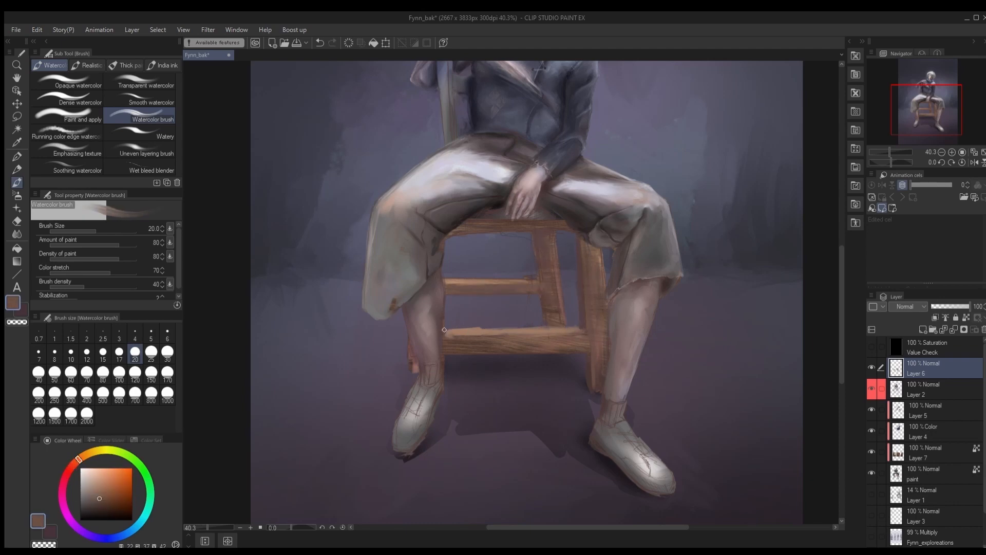
pyautogui.keyDown('alt'); pyautogui.click(560, 285); pyautogui.keyUp('alt')
pyautogui.scroll(-3, 563, 282)
pyautogui.hotkey('ctrl', 's')
# Step: Paint the chair's backrest post with sampled wood brown, using the Watercolor brush at size 20
pyautogui.scroll(3, 529, 190)
pyautogui.moveTo(478, 195); pyautogui.dragTo(485, 291)
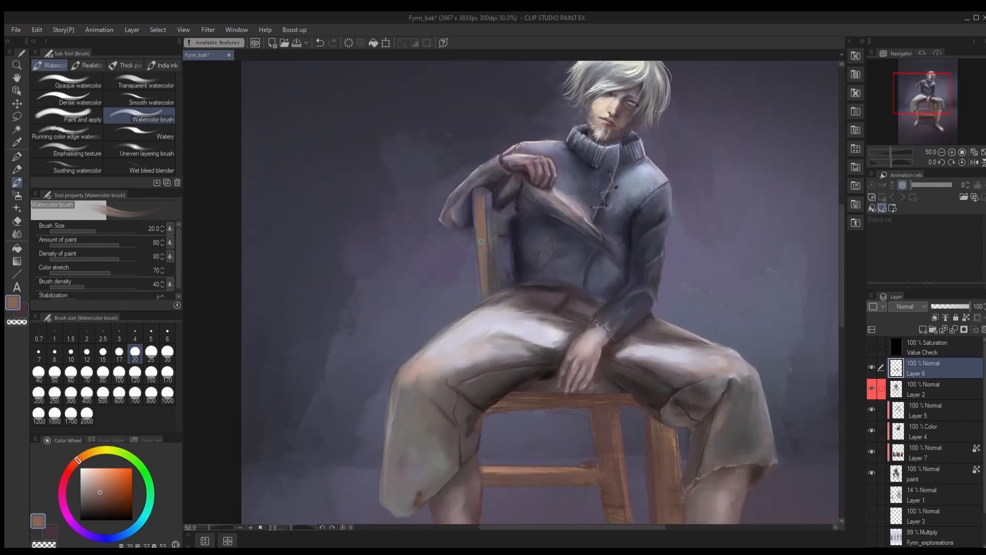
pyautogui.keyDown('alt'); pyautogui.click(493, 253); pyautogui.keyUp('alt')
pyautogui.moveTo(509, 223)
pyautogui.mouseDown()
pyautogui.moveTo(508, 235)
pyautogui.moveTo(458, 250)
pyautogui.mouseUp()
pyautogui.keyDown('alt'); pyautogui.click(504, 223); pyautogui.keyUp('alt')
pyautogui.hotkey('ctrl', 'z')
pyautogui.keyDown('alt'); pyautogui.click(484, 251); pyautogui.keyUp('alt')
# Step: Refine the upper end of the backrest post with sampled tones, using the Watercolor brush at size 8
pyautogui.scroll(5, 500, 192)
pyautogui.press('[')
pyautogui.press('[')
pyautogui.press('[')
pyautogui.press('[')
pyautogui.press('[')
pyautogui.hotkey('ctrl', 'z')
pyautogui.keyDown('alt'); pyautogui.click(480, 190); pyautogui.keyUp('alt')
pyautogui.moveTo(478, 199)
pyautogui.mouseDown()
pyautogui.moveTo(480, 286)
pyautogui.moveTo(482, 226)
pyautogui.mouseUp()
pyautogui.keyDown('alt'); pyautogui.click(479, 190); pyautogui.keyUp('alt')
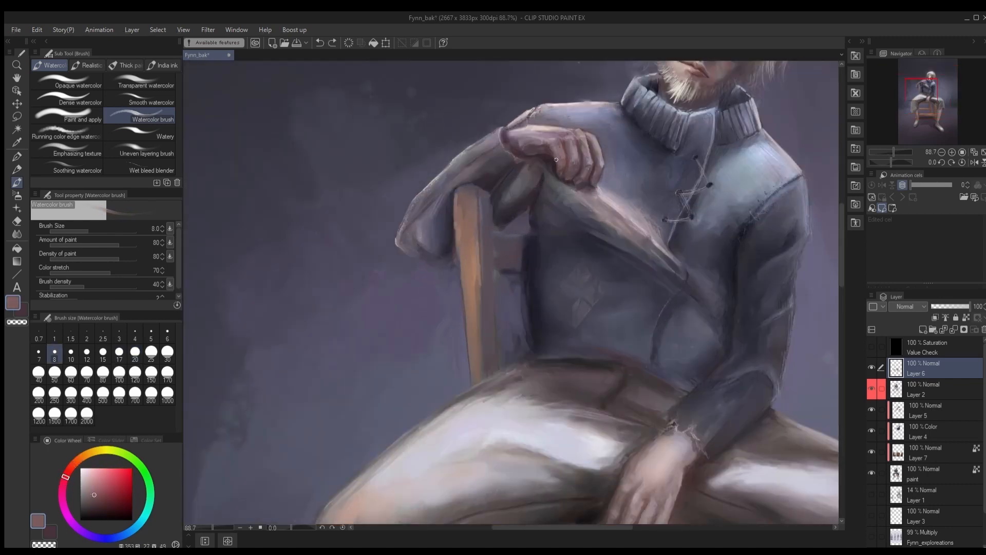
pyautogui.keyDown('alt'); pyautogui.click(481, 205); pyautogui.keyUp('alt')
# Step: Block in the backrest slat between the post and the sweater with dull red Watercolor brush strokes
pyautogui.press(']')
pyautogui.press('[')
pyautogui.press('[')
pyautogui.press('[')
pyautogui.press('[')
pyautogui.press(']')
pyautogui.press(']')
pyautogui.press(']')
pyautogui.press(']')
pyautogui.press(']')
pyautogui.press(']')
pyautogui.moveTo(496, 271); pyautogui.dragTo(516, 269)
pyautogui.moveTo(497, 233); pyautogui.dragTo(517, 235)
pyautogui.press('[')
pyautogui.press('[')
pyautogui.press('[')
pyautogui.press('[')
pyautogui.press('[')
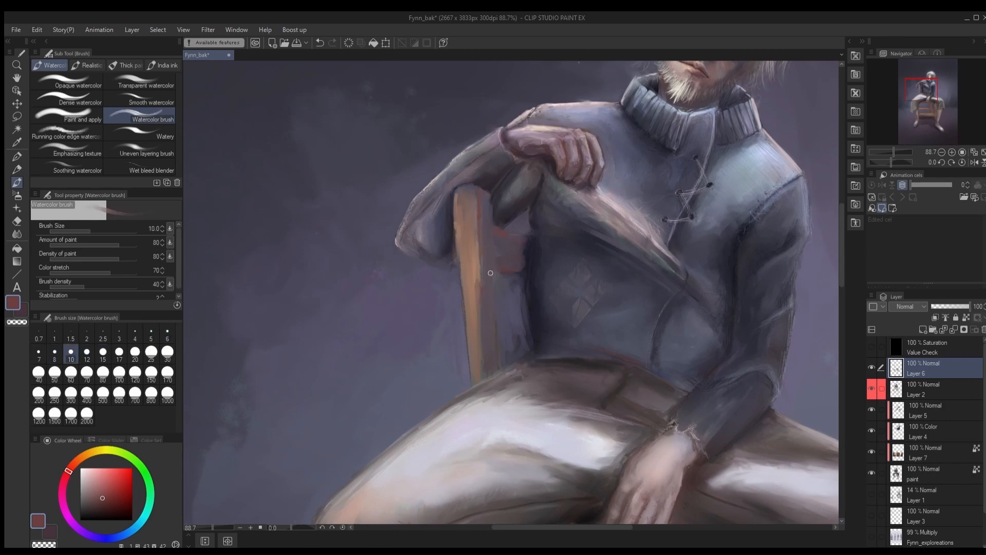
# Step: Shade the side and lower end of the backrest post with sampled browns at brush size 10, and save the painting
pyautogui.keyDown('alt'); pyautogui.click(501, 282); pyautogui.keyUp('alt')
pyautogui.moveTo(493, 279); pyautogui.dragTo(494, 307)
pyautogui.keyDown('alt'); pyautogui.click(488, 329); pyautogui.keyUp('alt')
pyautogui.moveTo(470, 346); pyautogui.dragTo(472, 387)
pyautogui.keyDown('alt'); pyautogui.click(474, 245); pyautogui.keyUp('alt')
pyautogui.keyDown('alt'); pyautogui.click(488, 280); pyautogui.keyUp('alt')
pyautogui.moveTo(470, 258)
pyautogui.mouseDown()
pyautogui.moveTo(471, 289)
pyautogui.moveTo(519, 326)
pyautogui.mouseUp()
pyautogui.keyDown('alt'); pyautogui.click(487, 292); pyautogui.keyUp('alt')
pyautogui.hotkey('ctrl', 's')
# Step: Darken the top edge of the backrest post beneath the sleeve with a very dark reddish brown
pyautogui.scroll(-1, 522, 274)
pyautogui.click(71, 467)
pyautogui.press(']')
pyautogui.press(']')
pyautogui.press(']')
pyautogui.press(']')
pyautogui.press(']')
pyautogui.press('[')
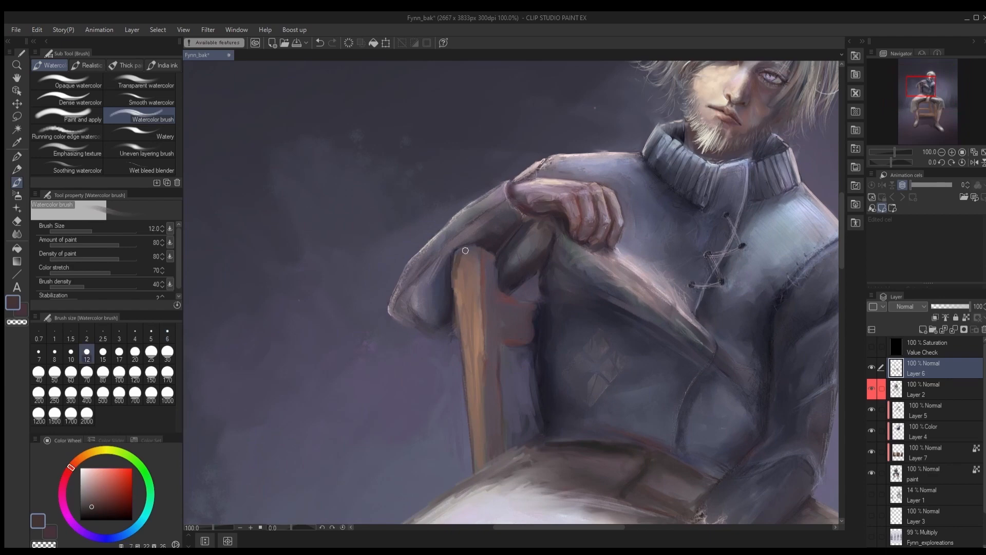
pyautogui.press('[')
pyautogui.press('[')
pyautogui.press('[')
pyautogui.press('[')
pyautogui.moveTo(463, 248); pyautogui.dragTo(472, 245)
# Step: Blend the shadow where the sleeve meets the backrest post with sampled dark purple at brush size 10
pyautogui.press(']')
pyautogui.press(']')
pyautogui.press(']')
pyautogui.scroll(-6, 494, 260)
pyautogui.scroll(5, 501, 265)
pyautogui.keyDown('alt'); pyautogui.click(509, 254); pyautogui.keyUp('alt')
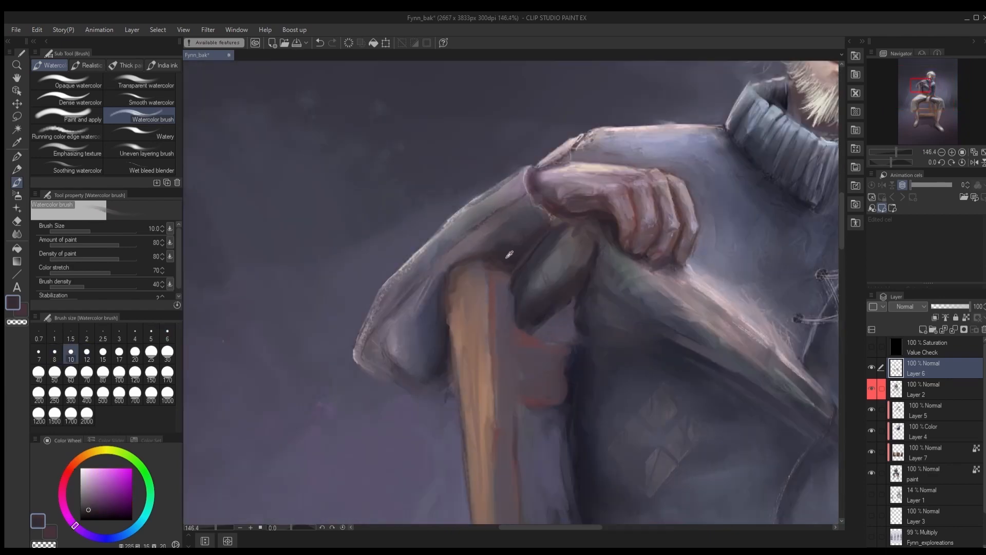
pyautogui.keyDown('alt'); pyautogui.click(524, 250); pyautogui.keyUp('alt')
pyautogui.scroll(-9, 523, 272)
pyautogui.scroll(9, 555, 462)
# Step: Add a thin light-tan wood grain highlight down the backrest post, using the Watercolor brush at size 4
pyautogui.keyDown('alt'); pyautogui.click(460, 520); pyautogui.keyUp('alt')
pyautogui.scroll(-7, 460, 513)
pyautogui.scroll(7, 472, 228)
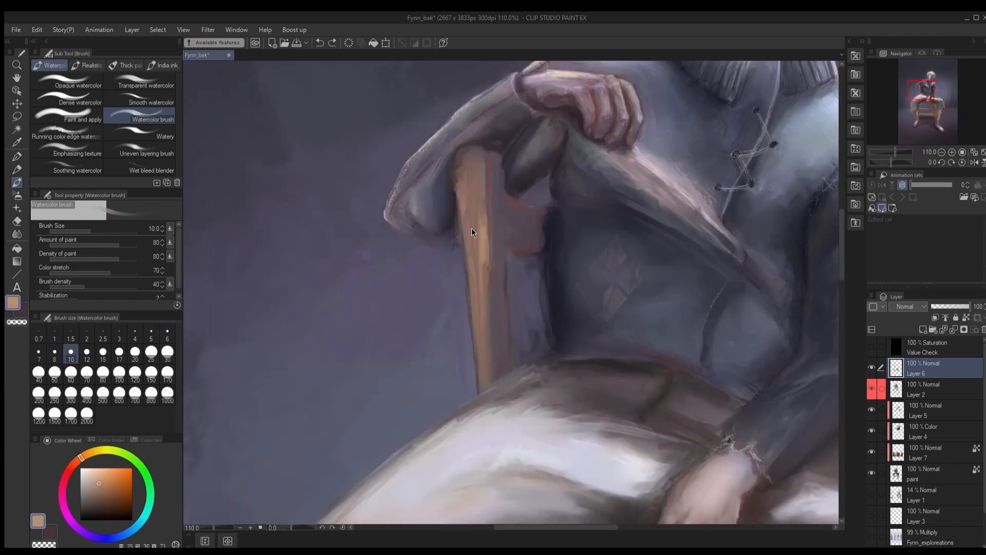
pyautogui.press('[')
pyautogui.press('[')
pyautogui.press('[')
pyautogui.press('[')
pyautogui.press('[')
pyautogui.moveTo(470, 241); pyautogui.dragTo(473, 286)
pyautogui.scroll(-3, 470, 282)
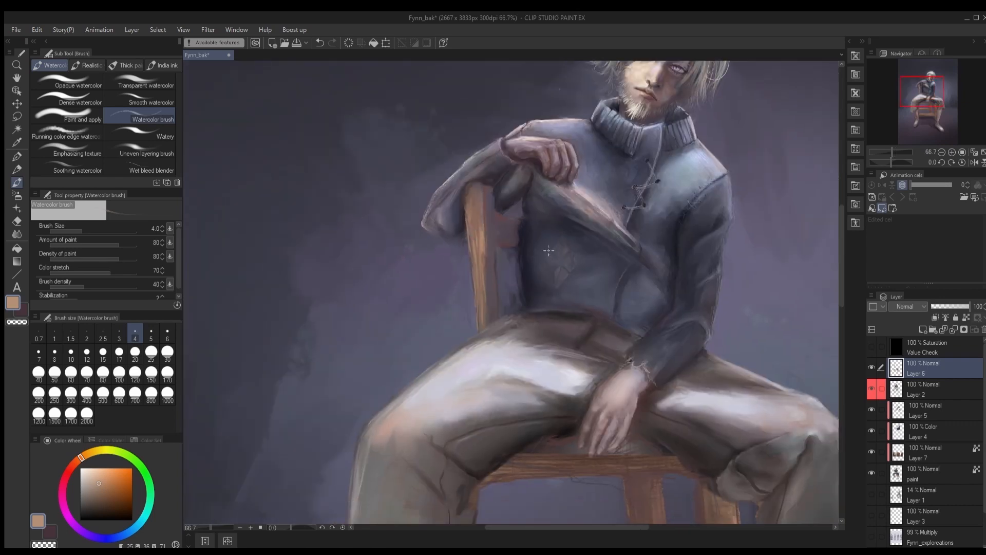
# Step: Lighten the chair's front leg with a long stroke of sampled tan, using the Watercolor brush at size 25
pyautogui.scroll(-3, 548, 250)
pyautogui.scroll(2, 596, 358)
pyautogui.keyDown('alt'); pyautogui.click(627, 354); pyautogui.keyUp('alt')
pyautogui.press(']')
pyautogui.press(']')
pyautogui.press(']')
pyautogui.press(']')
pyautogui.press(']')
pyautogui.press(']')
pyautogui.press(']')
pyautogui.press(']')
pyautogui.press(']')
pyautogui.press(']')
pyautogui.moveTo(634, 347); pyautogui.dragTo(640, 497)
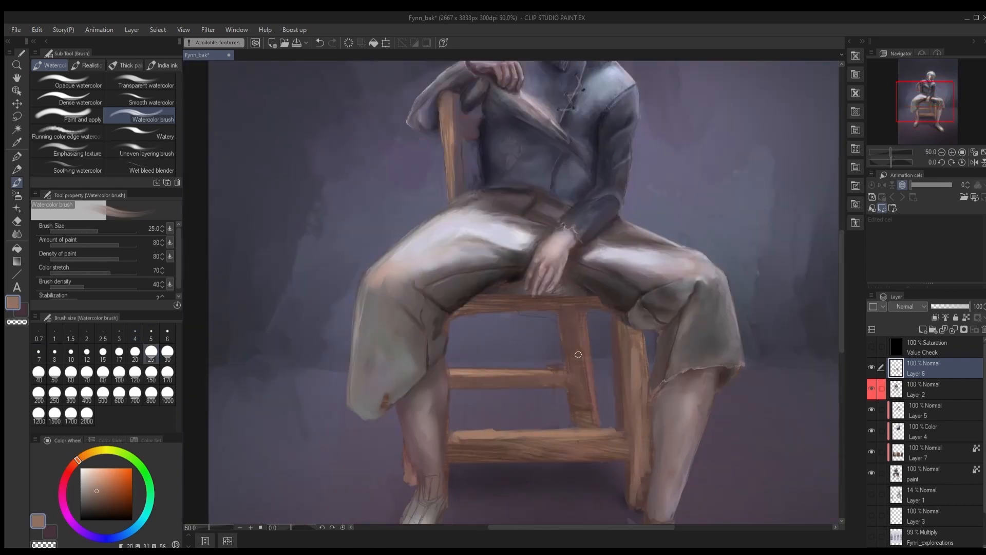
# Step: Shade the underside of the lower rung with sampled brown, using the Watercolor brush at size 60
pyautogui.press(']')
pyautogui.press(']')
pyautogui.press(']')
pyautogui.press(']')
pyautogui.moveTo(580, 452); pyautogui.dragTo(455, 454)
pyautogui.keyDown('alt'); pyautogui.click(546, 457); pyautogui.keyUp('alt')
pyautogui.moveTo(546, 452)
pyautogui.mouseDown()
pyautogui.moveTo(464, 454)
pyautogui.moveTo(611, 451)
pyautogui.mouseUp()
pyautogui.keyDown('alt'); pyautogui.click(619, 396); pyautogui.keyUp('alt')
pyautogui.scroll(-4, 573, 416)
pyautogui.scroll(2, 581, 401)
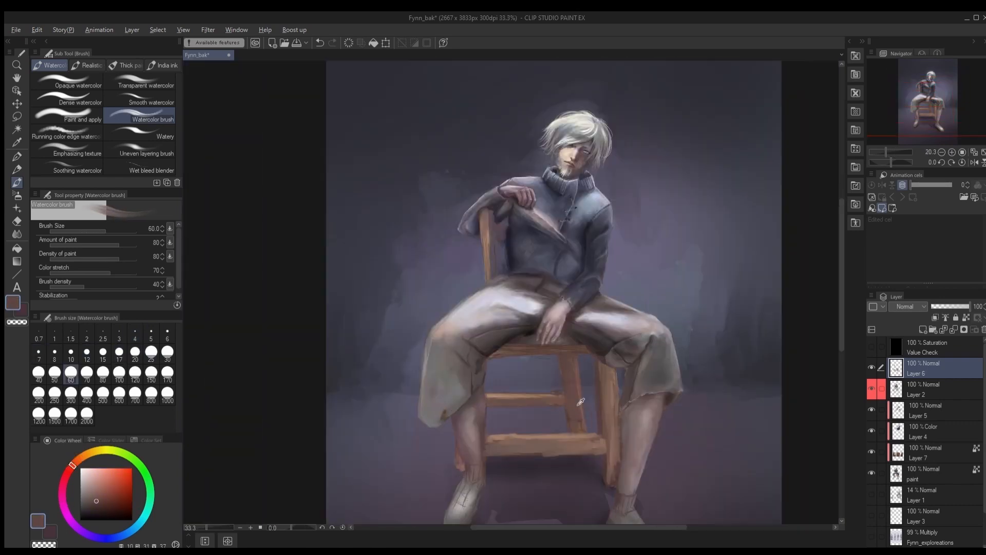
# Step: Define the outer edge of the backrest post with thin sampled tan strokes, using the Oil paint brush at size 2.5
pyautogui.press('b')
pyautogui.press('b')
pyautogui.scroll(2, 569, 383)
pyautogui.scroll(-2, 557, 385)
pyautogui.press('[')
pyautogui.press('[')
pyautogui.press('[')
pyautogui.press('[')
pyautogui.press('[')
pyautogui.press('[')
pyautogui.press('[')
pyautogui.press('[')
pyautogui.press('[')
pyautogui.scroll(4, 477, 227)
pyautogui.keyDown('alt'); pyautogui.click(506, 287); pyautogui.keyUp('alt')
pyautogui.scroll(3, 469, 298)
pyautogui.press('[')
pyautogui.press('[')
pyautogui.press('[')
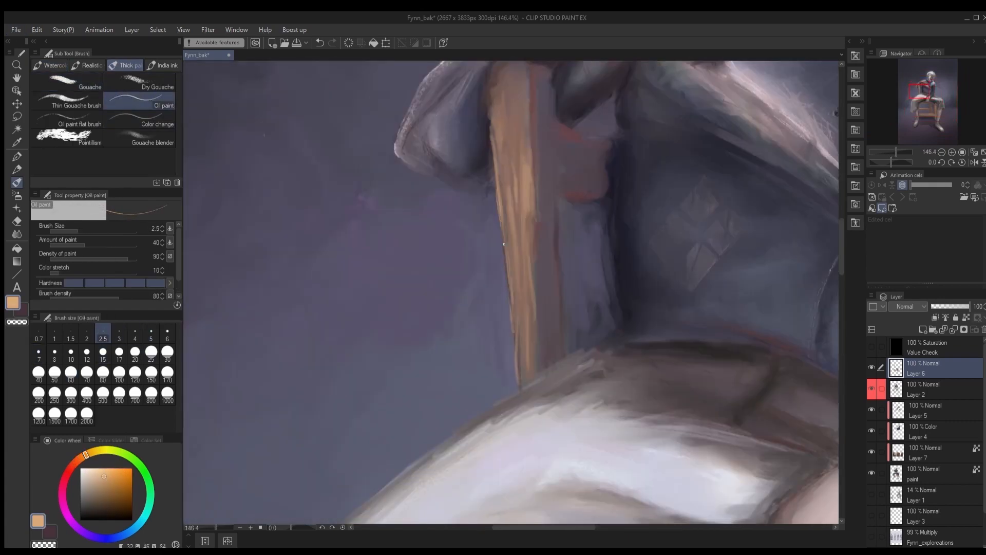
pyautogui.moveTo(518, 387); pyautogui.dragTo(545, 292)
# Step: Refine the upper contour of the bent thigh with sampled pale grey, using Oil paint at size 2.5 and the Gouache blender
pyautogui.keyDown('alt'); pyautogui.click(568, 321); pyautogui.keyUp('alt')
pyautogui.moveTo(550, 298)
pyautogui.mouseDown()
pyautogui.moveTo(475, 345)
pyautogui.moveTo(587, 296)
pyautogui.mouseUp()
pyautogui.moveTo(586, 298)
pyautogui.mouseDown()
pyautogui.moveTo(450, 399)
pyautogui.moveTo(553, 309)
pyautogui.mouseUp()
pyautogui.moveTo(567, 298); pyautogui.dragTo(498, 359)
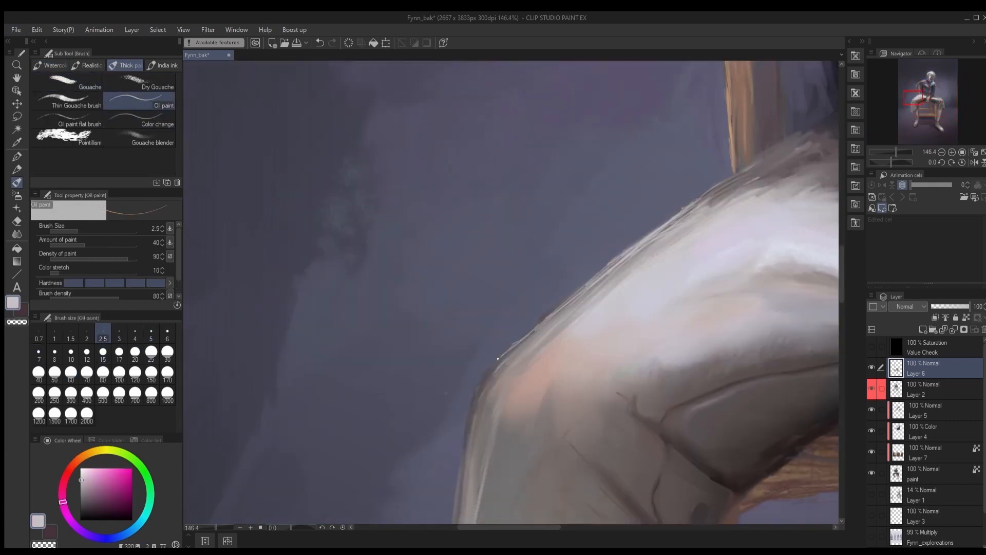
pyautogui.keyDown('alt'); pyautogui.click(569, 317); pyautogui.keyUp('alt')
pyautogui.press('b')
pyautogui.scroll(-5, 557, 344)
pyautogui.moveTo(558, 344); pyautogui.dragTo(390, 452)
pyautogui.scroll(1, 390, 452)
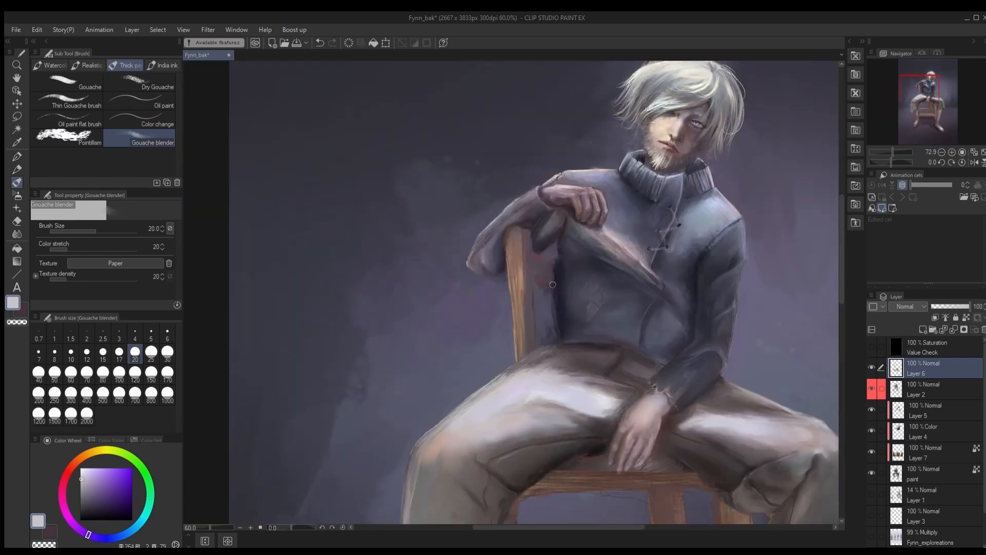
# Step: Touch up the chair rungs below the seat with sampled brown, using the Oil paint brush at size 10
pyautogui.moveTo(688, 506)
pyautogui.mouseDown()
pyautogui.moveTo(638, 275)
pyautogui.moveTo(609, 215)
pyautogui.mouseUp()
pyautogui.scroll(2, 609, 215)
pyautogui.press('b')
pyautogui.keyDown('alt'); pyautogui.click(580, 303); pyautogui.keyUp('alt')
pyautogui.press(']')
pyautogui.press(']')
pyautogui.press(']')
pyautogui.press(']')
pyautogui.press(']')
pyautogui.press(']')
pyautogui.press(']')
pyautogui.moveTo(575, 303); pyautogui.dragTo(646, 316)
pyautogui.keyDown('alt'); pyautogui.click(642, 340); pyautogui.keyUp('alt')
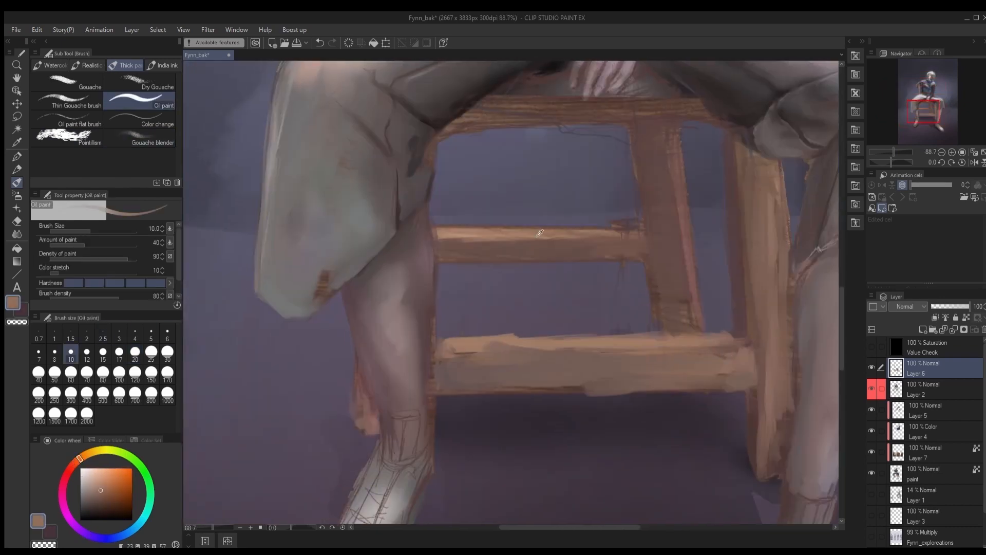
# Step: Lasso a narrow curved strip along the top of the thigh, from the foot of the backrest post to the waist
pyautogui.moveTo(660, 276)
pyautogui.mouseDown()
pyautogui.moveTo(660, 323)
pyautogui.moveTo(760, 475)
pyautogui.mouseUp()
pyautogui.press('o')
pyautogui.moveTo(623, 108)
pyautogui.mouseDown()
pyautogui.moveTo(722, 260)
pyautogui.moveTo(658, 299)
pyautogui.mouseUp()
pyautogui.press('m')
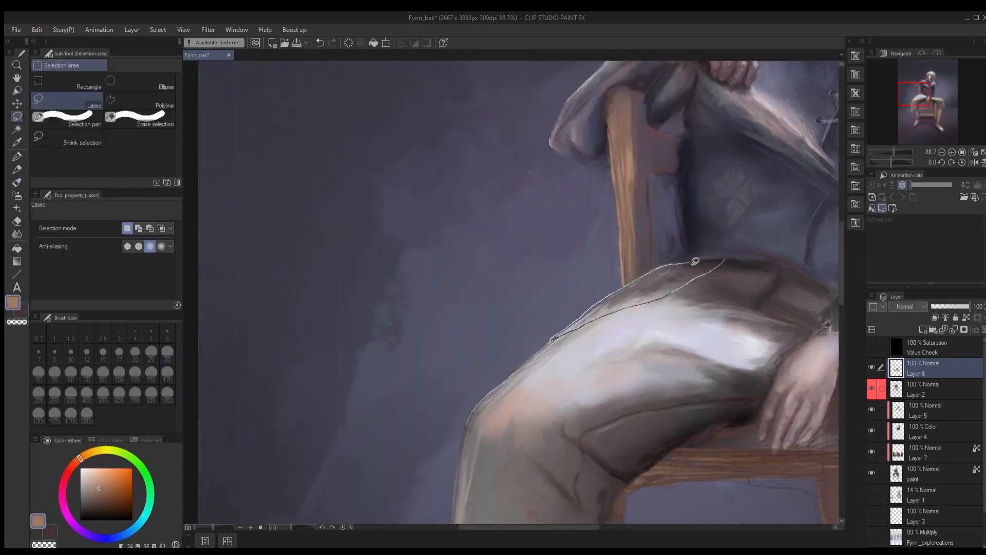
pyautogui.moveTo(696, 261); pyautogui.dragTo(724, 259)
# Step: Fill the selected strip with sampled light and dark grey-purple tones as a shirt hem, using the Soft airbrush
pyautogui.scroll(-4, 513, 390)
pyautogui.click(17, 195)
pyautogui.click(139, 82)
pyautogui.scroll(2, 565, 329)
pyautogui.keyDown('alt'); pyautogui.click(668, 242); pyautogui.keyUp('alt')
pyautogui.moveTo(539, 274)
pyautogui.mouseDown()
pyautogui.moveTo(611, 257)
pyautogui.moveTo(514, 290)
pyautogui.mouseUp()
pyautogui.keyDown('alt'); pyautogui.click(553, 257); pyautogui.keyUp('alt')
pyautogui.scroll(-3, 596, 292)
pyautogui.scroll(3, 622, 234)
pyautogui.moveTo(470, 339); pyautogui.dragTo(532, 310)
pyautogui.moveTo(520, 372); pyautogui.dragTo(659, 517)
# Step: Shade the lower edge of the selected hem with sampled dark purple, using the Soft airbrush at size 12
pyautogui.scroll(5, 464, 342)
pyautogui.press('[')
pyautogui.press('[')
pyautogui.press('[')
pyautogui.press('[')
pyautogui.press('[')
pyautogui.press('[')
pyautogui.press('[')
pyautogui.press('[')
pyautogui.press('[')
pyautogui.press('[')
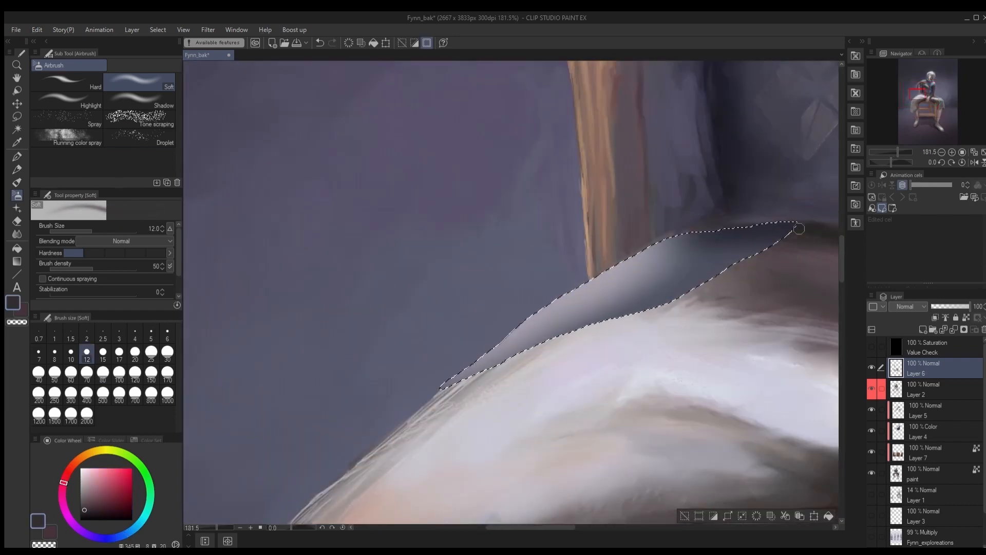
pyautogui.moveTo(799, 229); pyautogui.dragTo(590, 326)
pyautogui.moveTo(506, 362); pyautogui.dragTo(558, 343)
pyautogui.press(']')
pyautogui.press(']')
pyautogui.press(']')
pyautogui.press(']')
pyautogui.moveTo(493, 372)
pyautogui.mouseDown()
pyautogui.moveTo(658, 301)
pyautogui.moveTo(478, 376)
pyautogui.mouseUp()
pyautogui.hotkey('ctrl', 'z')
# Step: Airbrush the hem's lower boundary with a smaller Soft airbrush and a freshly sampled colour, and clear the selection
pyautogui.press('[')
pyautogui.press('[')
pyautogui.press('[')
pyautogui.press('[')
pyautogui.press('[')
pyautogui.press('[')
pyautogui.press('[')
pyautogui.keyDown('alt'); pyautogui.click(642, 290); pyautogui.keyUp('alt')
pyautogui.moveTo(547, 355); pyautogui.dragTo(648, 305)
pyautogui.scroll(-5, 625, 307)
pyautogui.hotkey('ctrl', 'd')
# Step: Blend blue-grey and dark sampled tones into the shirt hem over the thigh, using a small Watercolor brush
pyautogui.click(17, 157)
pyautogui.click(17, 182)
pyautogui.scroll(2, 600, 329)
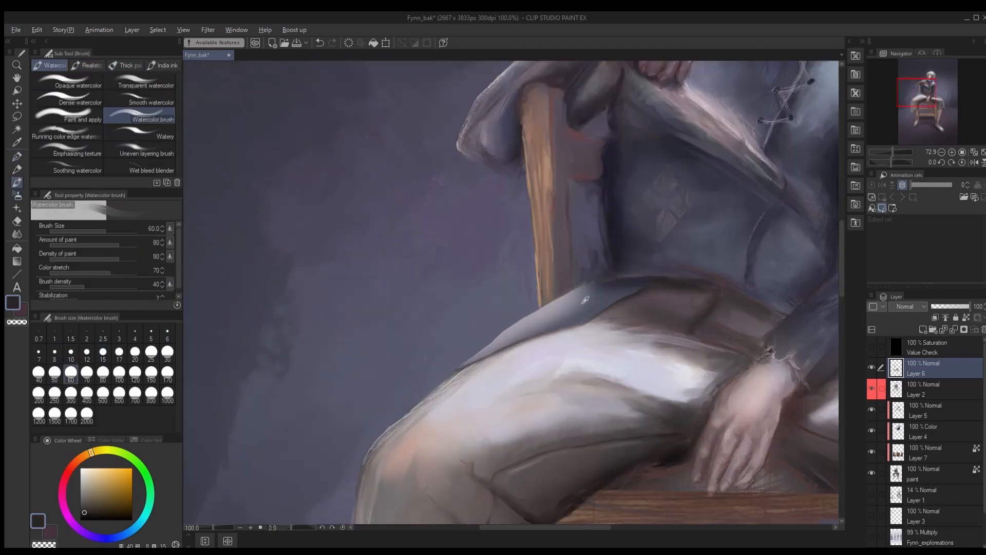
pyautogui.scroll(3, 584, 298)
pyautogui.keyDown('alt'); pyautogui.click(626, 281); pyautogui.keyUp('alt')
pyautogui.press('[')
pyautogui.press('[')
pyautogui.press('[')
pyautogui.press('[')
pyautogui.press('[')
pyautogui.press('[')
pyautogui.press('[')
pyautogui.press('[')
pyautogui.press('[')
pyautogui.press('[')
pyautogui.keyDown('alt'); pyautogui.click(564, 311); pyautogui.keyUp('alt')
pyautogui.scroll(-2, 544, 287)
pyautogui.keyDown('alt'); pyautogui.click(590, 303); pyautogui.keyUp('alt')
# Step: Sharpen the edge of the shirt hem with thin sampled light blue-grey strokes, using the Oil paint brush at size 2
pyautogui.click(125, 65)
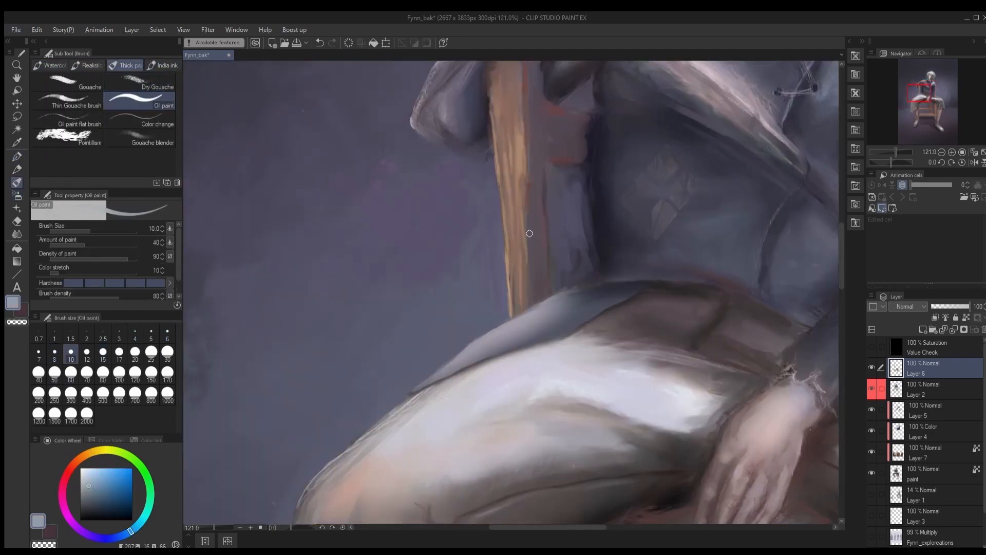
pyautogui.scroll(6, 462, 360)
pyautogui.press('[')
pyautogui.press('[')
pyautogui.press('[')
pyautogui.press('[')
pyautogui.press('[')
pyautogui.press('[')
pyautogui.press('[')
pyautogui.press('[')
pyautogui.press('[')
pyautogui.press('[')
pyautogui.press(']')
pyautogui.press(']')
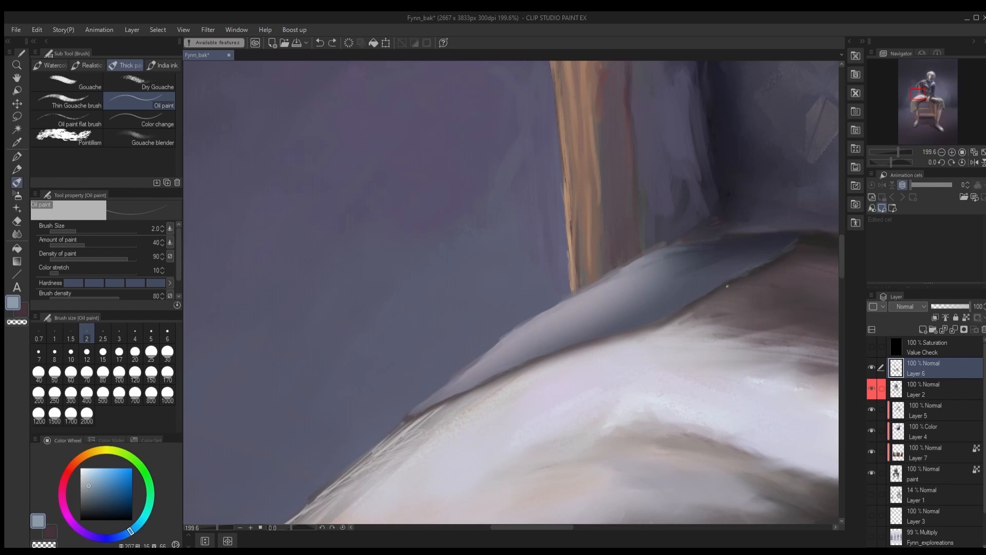
# Step: Soften the shading along the shirt hem with sampled blue and grey tones, using the Watercolor brush at size 12
pyautogui.keyDown('alt'); pyautogui.click(587, 345); pyautogui.keyUp('alt')
pyautogui.scroll(-6, 486, 352)
pyautogui.click(50, 65)
pyautogui.scroll(2, 544, 308)
pyautogui.press(']')
pyautogui.press(']')
pyautogui.press(']')
pyautogui.press(']')
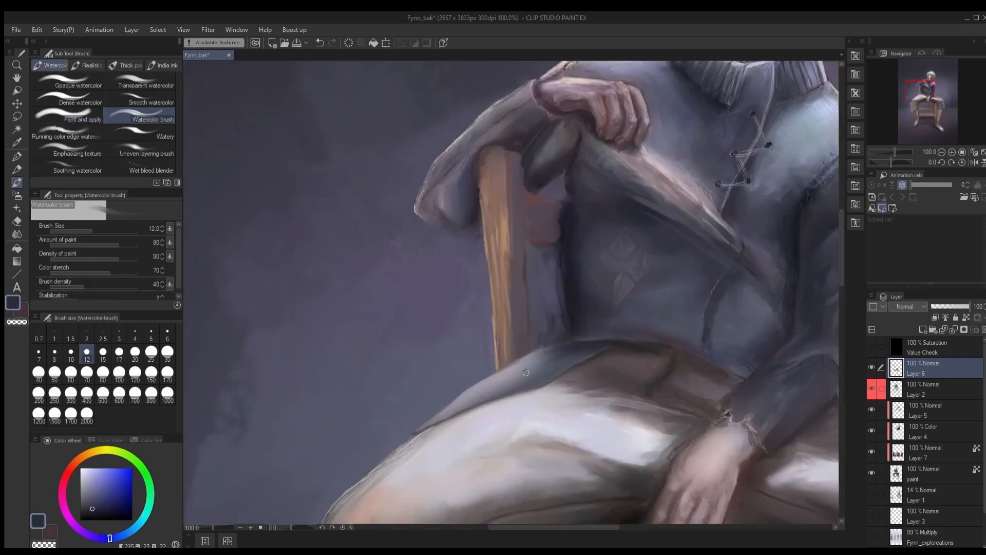
pyautogui.keyDown('alt'); pyautogui.click(575, 353); pyautogui.keyUp('alt')
pyautogui.moveTo(553, 360); pyautogui.dragTo(483, 392)
pyautogui.keyDown('alt'); pyautogui.click(466, 396); pyautogui.keyUp('alt')
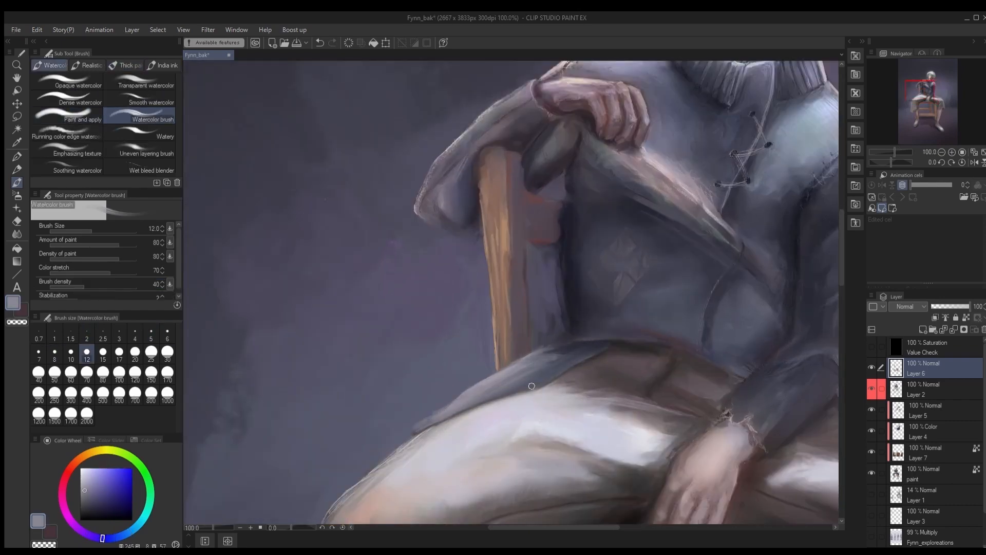
# Step: Draw a fine pale pink highlight along the shirt hem's edge, using the Smooth India ink brush at size 2
pyautogui.click(164, 65)
pyautogui.keyDown('alt'); pyautogui.click(583, 378); pyautogui.keyUp('alt')
pyautogui.scroll(4, 580, 361)
pyautogui.press('[')
pyautogui.press('[')
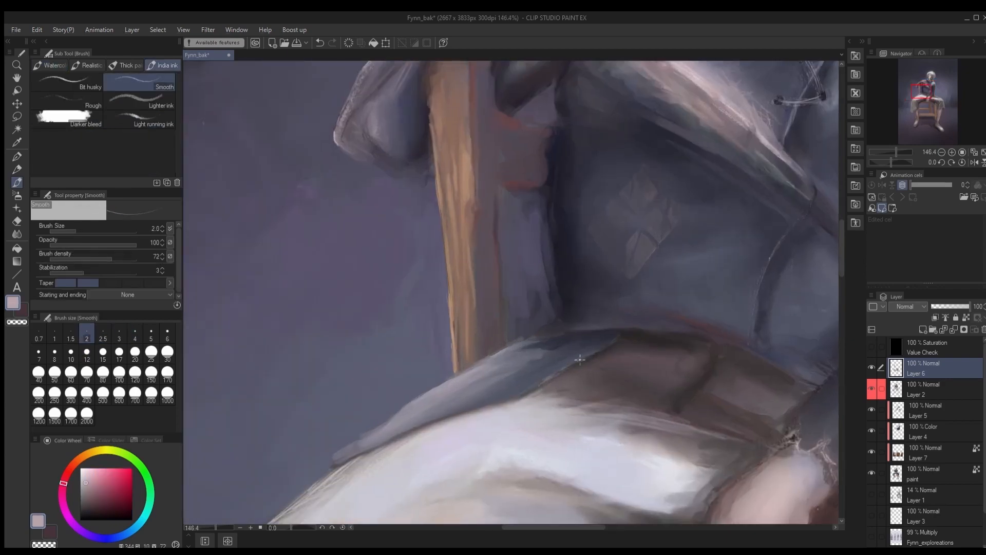
pyautogui.moveTo(579, 359); pyautogui.dragTo(659, 319)
pyautogui.moveTo(672, 316); pyautogui.dragTo(516, 378)
pyautogui.scroll(-5, 658, 296)
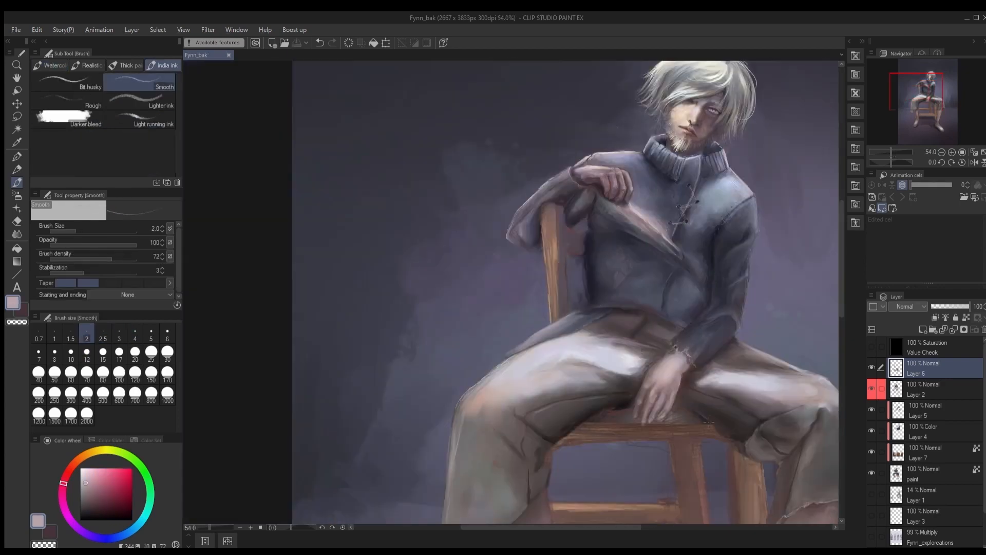
# Step: Stroke sampled brown down the inner edge of the chair's rear leg, using the Smooth India ink brush at size 10
pyautogui.scroll(3, 709, 422)
pyautogui.moveTo(708, 422); pyautogui.dragTo(709, 327)
pyautogui.press(']')
pyautogui.press(']')
pyautogui.press(']')
pyautogui.press(']')
pyautogui.press(']')
pyautogui.press(']')
pyautogui.press(']')
pyautogui.press(']')
pyautogui.keyDown('alt'); pyautogui.click(761, 394); pyautogui.keyUp('alt')
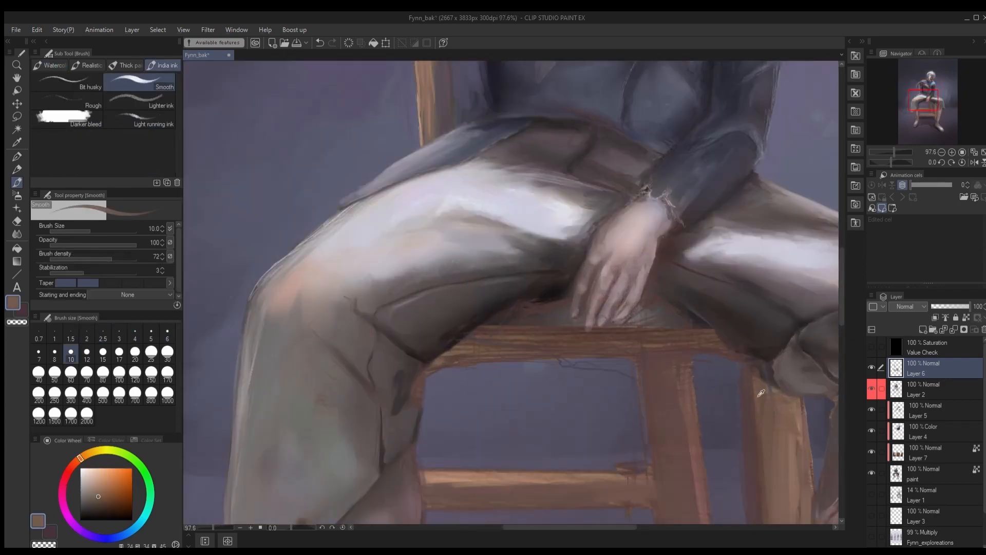
pyautogui.moveTo(636, 361); pyautogui.dragTo(645, 465)
pyautogui.moveTo(639, 421); pyautogui.dragTo(708, 330)
# Step: Paint long wood grain strokes across the upper rung with sampled browns and tans, using the Smooth India ink brush
pyautogui.keyDown('alt'); pyautogui.click(674, 393); pyautogui.keyUp('alt')
pyautogui.moveTo(725, 394); pyautogui.dragTo(511, 393)
pyautogui.moveTo(618, 395); pyautogui.dragTo(494, 391)
pyautogui.keyDown('alt'); pyautogui.click(544, 388); pyautogui.keyUp('alt')
pyautogui.moveTo(606, 379); pyautogui.dragTo(485, 380)
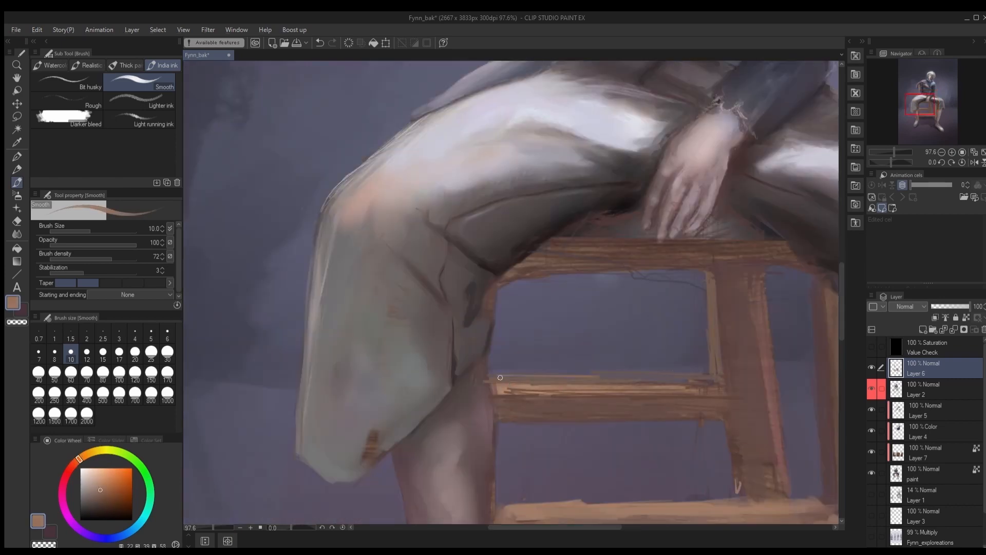
# Step: Blend the lower part of the chair's rear leg using the Paint and apply brush at size 60, and save the painting
pyautogui.scroll(-3, 552, 267)
pyautogui.hotkey('ctrl', 's')
pyautogui.scroll(3, 626, 296)
pyautogui.click(51, 66)
pyautogui.click(82, 116)
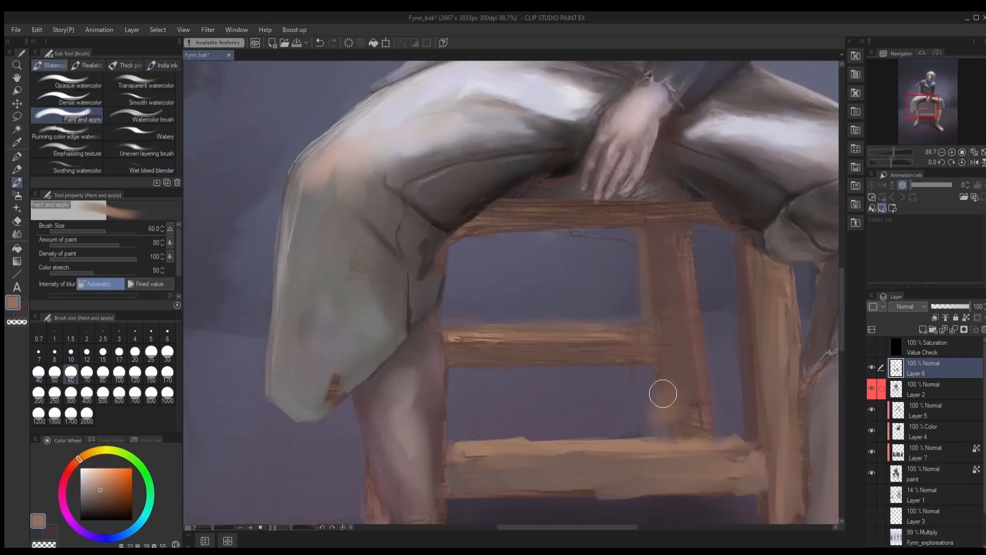
pyautogui.keyDown('ctrl'); pyautogui.keyDown('shift'); pyautogui.click(738, 312); pyautogui.keyUp('shift'); pyautogui.keyUp('ctrl')
pyautogui.scroll(-2, 717, 337)
pyautogui.scroll(-3, 717, 337)
pyautogui.hotkey('ctrl', 's')
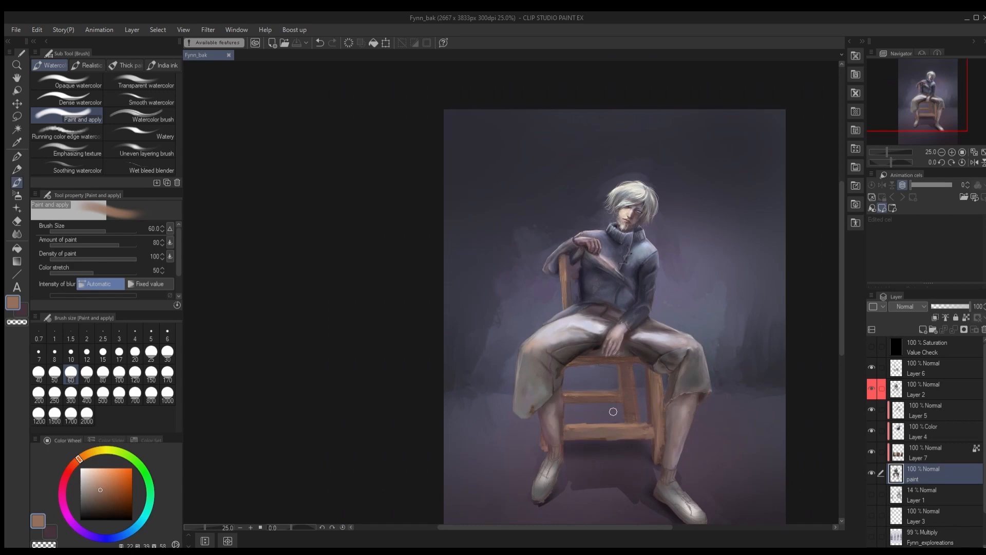
# Step: Erase stray paint beside the man's calf on Layer 7 using the Kneaded eraser at size 50
pyautogui.scroll(3, 560, 408)
pyautogui.press('e')
pyautogui.keyDown('ctrl'); pyautogui.keyDown('shift'); pyautogui.click(484, 413); pyautogui.keyUp('shift'); pyautogui.keyUp('ctrl')
pyautogui.moveTo(484, 407); pyautogui.dragTo(485, 421)
pyautogui.scroll(-2, 405, 303)
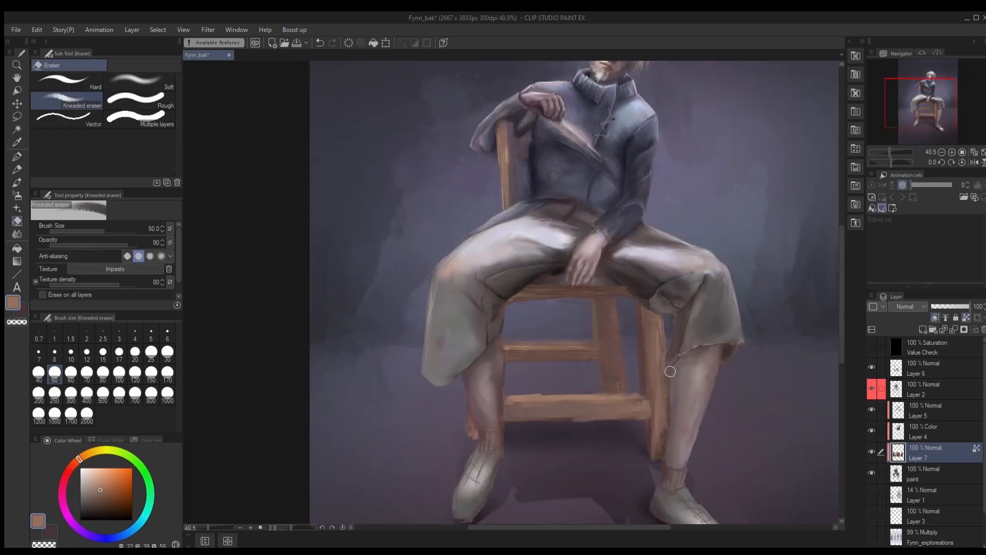
# Step: Paint sampled browns over the chair's rungs and rear leg on Layer 6, using the Dense watercolor brush at size 17
pyautogui.click(923, 368)
pyautogui.press('b')
pyautogui.click(67, 99)
pyautogui.scroll(2, 524, 320)
pyautogui.moveTo(494, 366); pyautogui.dragTo(631, 363)
pyautogui.keyDown('alt'); pyautogui.click(632, 369); pyautogui.keyUp('alt')
pyautogui.moveTo(637, 293)
pyautogui.mouseDown()
pyautogui.moveTo(641, 357)
pyautogui.moveTo(609, 321)
pyautogui.mouseUp()
pyautogui.keyDown('alt'); pyautogui.click(623, 316); pyautogui.keyUp('alt')
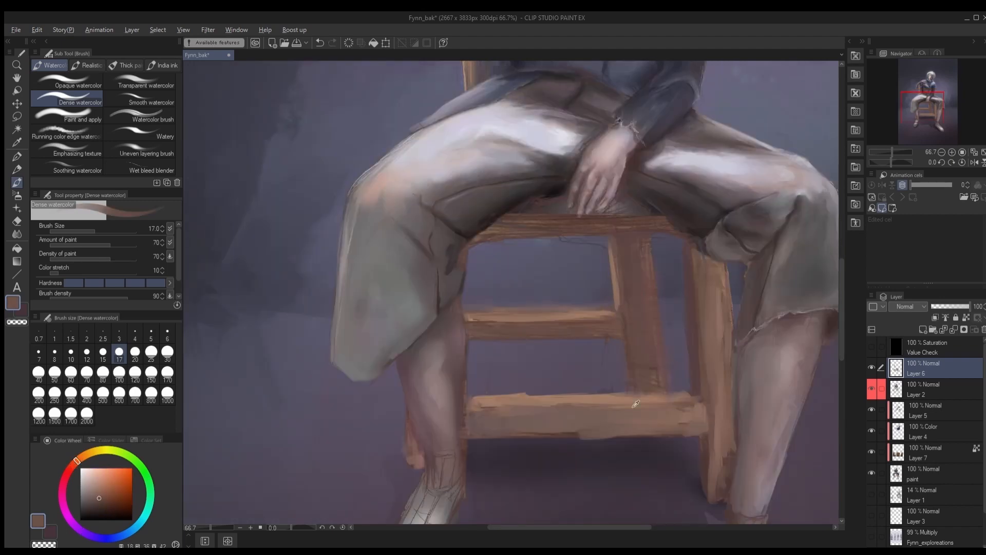
pyautogui.keyDown('alt'); pyautogui.click(636, 403); pyautogui.keyUp('alt')
pyautogui.moveTo(590, 437); pyautogui.dragTo(464, 433)
# Step: Stroke sampled browns down the chair leg behind the calf and the edges of the other legs, using the Dense watercolor brush
pyautogui.keyDown('alt'); pyautogui.click(415, 443); pyautogui.keyUp('alt')
pyautogui.keyDown('alt'); pyautogui.click(416, 451); pyautogui.keyUp('alt')
pyautogui.moveTo(405, 414); pyautogui.dragTo(406, 462)
pyautogui.keyDown('alt'); pyautogui.click(648, 247); pyautogui.keyUp('alt')
pyautogui.moveTo(651, 240); pyautogui.dragTo(669, 391)
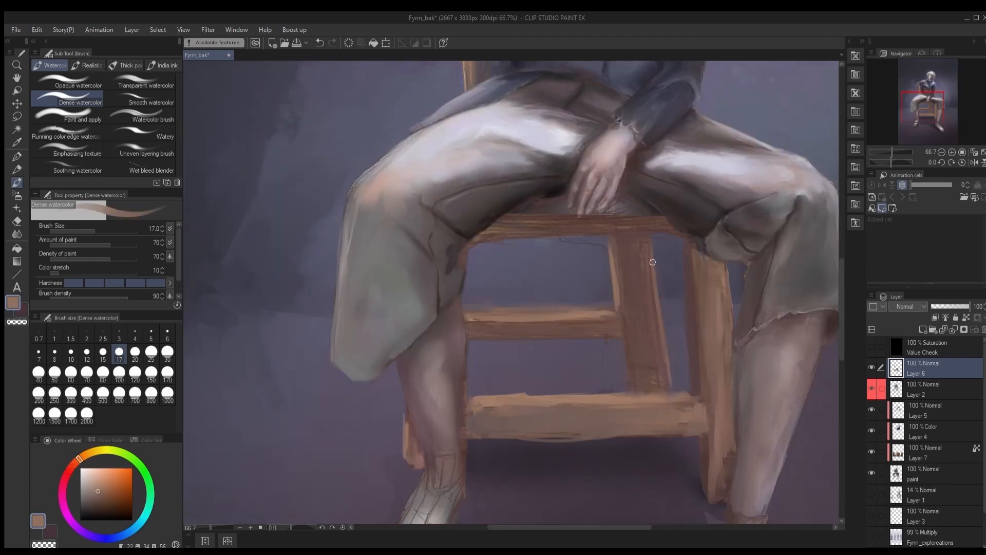
pyautogui.moveTo(686, 256); pyautogui.dragTo(690, 349)
# Step: Add thin sampled shadow strokes to the chair legs and lower rung, using the Dense watercolor brush at size 8
pyautogui.press('[')
pyautogui.press('[')
pyautogui.press('[')
pyautogui.press('[')
pyautogui.keyDown('alt'); pyautogui.click(702, 485); pyautogui.keyUp('alt')
pyautogui.moveTo(696, 438)
pyautogui.mouseDown()
pyautogui.moveTo(697, 480)
pyautogui.moveTo(714, 385)
pyautogui.mouseUp()
pyautogui.keyDown('alt'); pyautogui.click(580, 384); pyautogui.keyUp('alt')
pyautogui.moveTo(632, 373); pyautogui.dragTo(526, 375)
pyautogui.keyDown('alt'); pyautogui.click(473, 354); pyautogui.keyUp('alt')
pyautogui.moveTo(473, 312); pyautogui.dragTo(474, 392)
pyautogui.keyDown('alt'); pyautogui.click(430, 381); pyautogui.keyUp('alt')
pyautogui.moveTo(417, 348); pyautogui.dragTo(437, 401)
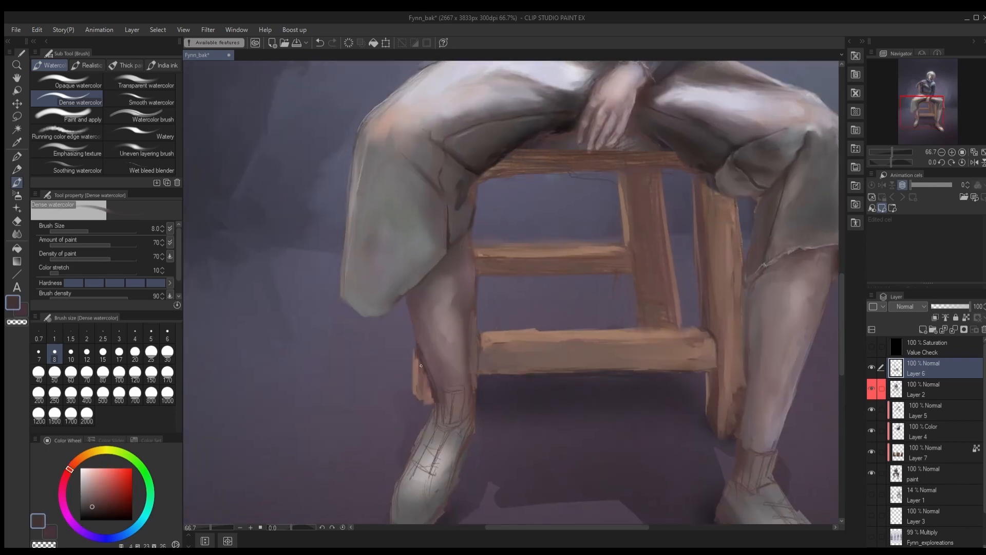
# Step: Shade around the lower rung with sampled dark reddish brown, using the Dense watercolor brush at size 12, and save the painting
pyautogui.scroll(-2, 658, 472)
pyautogui.scroll(2, 662, 403)
pyautogui.keyDown('alt'); pyautogui.click(649, 396); pyautogui.keyUp('alt')
pyautogui.press(']')
pyautogui.press(']')
pyautogui.press(']')
pyautogui.press(']')
pyautogui.press(']')
pyautogui.press(']')
pyautogui.press(']')
pyautogui.press('[')
pyautogui.press('[')
pyautogui.press('[')
pyautogui.press('[')
pyautogui.press('[')
pyautogui.scroll(-2, 649, 405)
pyautogui.keyDown('alt'); pyautogui.click(612, 433); pyautogui.keyUp('alt')
pyautogui.scroll(2, 637, 436)
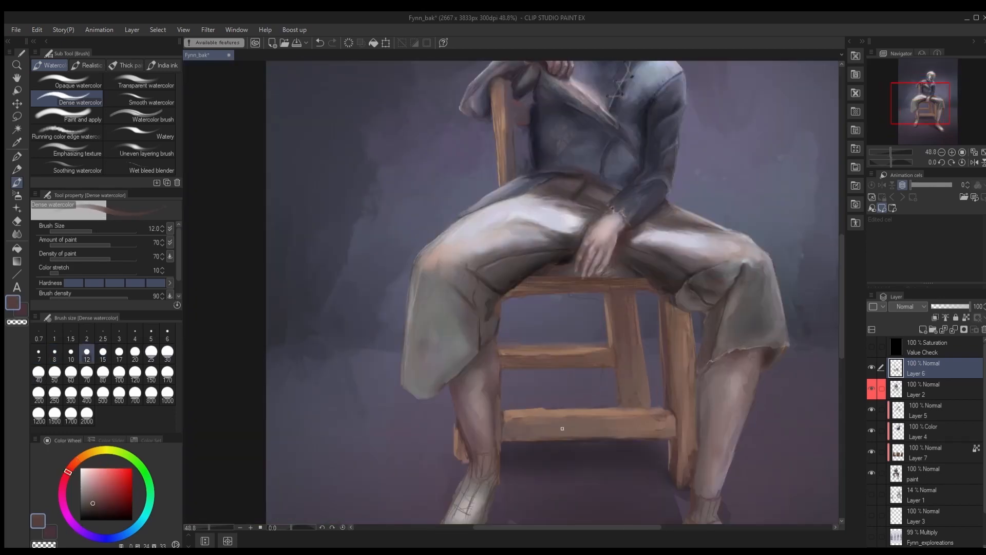
pyautogui.press('[')
pyautogui.hotkey('ctrl', 's')
pyautogui.scroll(-3, 647, 393)
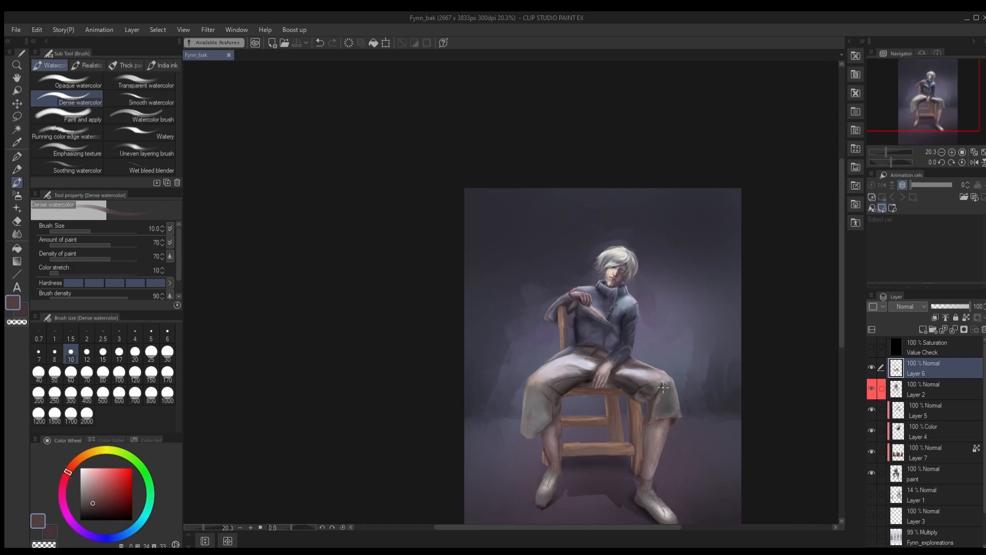
# Step: Work sampled dark brown into the chair's shaded wood and blend it, using the Paint and apply brush at size 40
pyautogui.scroll(3, 663, 387)
pyautogui.press(']')
pyautogui.keyDown('alt'); pyautogui.click(616, 360); pyautogui.keyUp('alt')
pyautogui.keyDown('alt'); pyautogui.click(565, 329); pyautogui.keyUp('alt')
pyautogui.press('.')
pyautogui.press('.')
pyautogui.press('[')
pyautogui.press('[')
pyautogui.moveTo(559, 324); pyautogui.dragTo(571, 350)
pyautogui.scroll(-2, 618, 381)
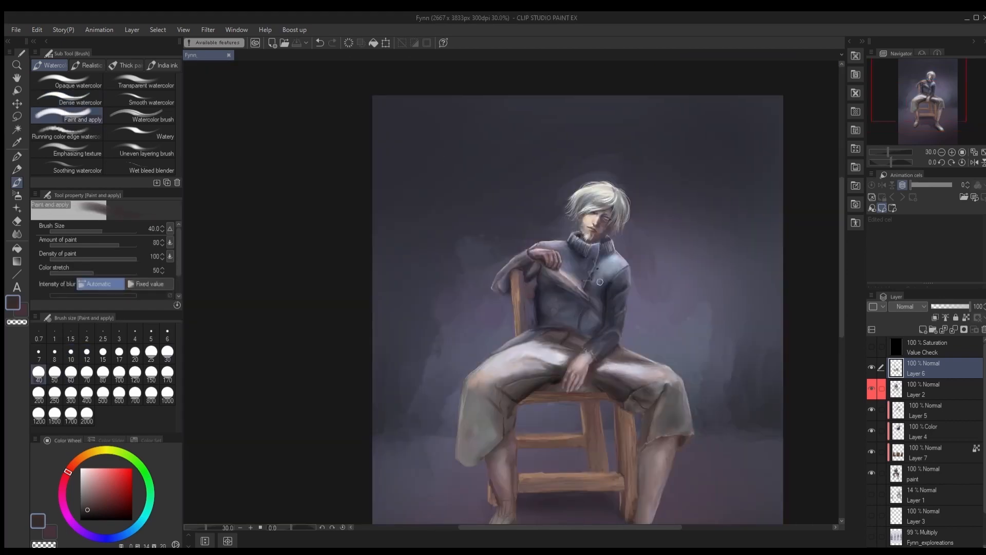
# Step: Show the Value Check layer and shade the chair's front leg in sampled brown, using the Dense watercolor brush at size 8
pyautogui.click(881, 346)
pyautogui.scroll(4, 676, 488)
pyautogui.keyDown('alt'); pyautogui.click(591, 463); pyautogui.keyUp('alt')
pyautogui.click(67, 99)
pyautogui.press('[')
pyautogui.click(872, 347)
pyautogui.moveTo(591, 414); pyautogui.dragTo(591, 487)
pyautogui.moveTo(583, 512); pyautogui.dragTo(599, 443)
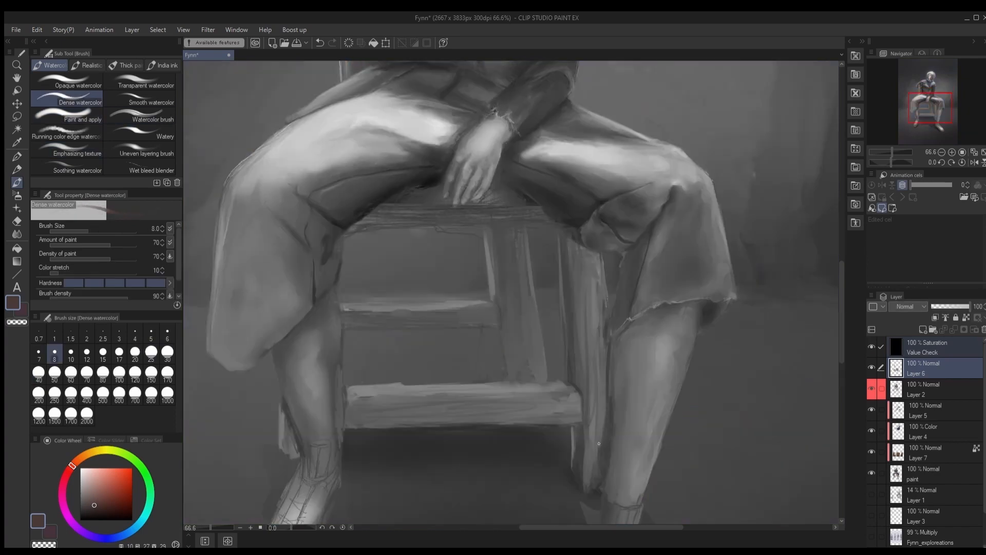
# Step: Darken the outer edge of the chair's front leg with a sampled tone, and hide the Value Check layer
pyautogui.keyDown('alt'); pyautogui.click(604, 391); pyautogui.keyUp('alt')
pyautogui.moveTo(603, 308)
pyautogui.mouseDown()
pyautogui.moveTo(599, 452)
pyautogui.moveTo(609, 385)
pyautogui.mouseUp()
pyautogui.keyDown('alt'); pyautogui.click(608, 339); pyautogui.keyUp('alt')
pyautogui.press('[')
pyautogui.press('[')
pyautogui.click(872, 347)
# Step: Deepen the front leg's shaded sides with sampled dark tones, using the Watercolor brush at size 17, and save the painting
pyautogui.click(139, 115)
pyautogui.press(']')
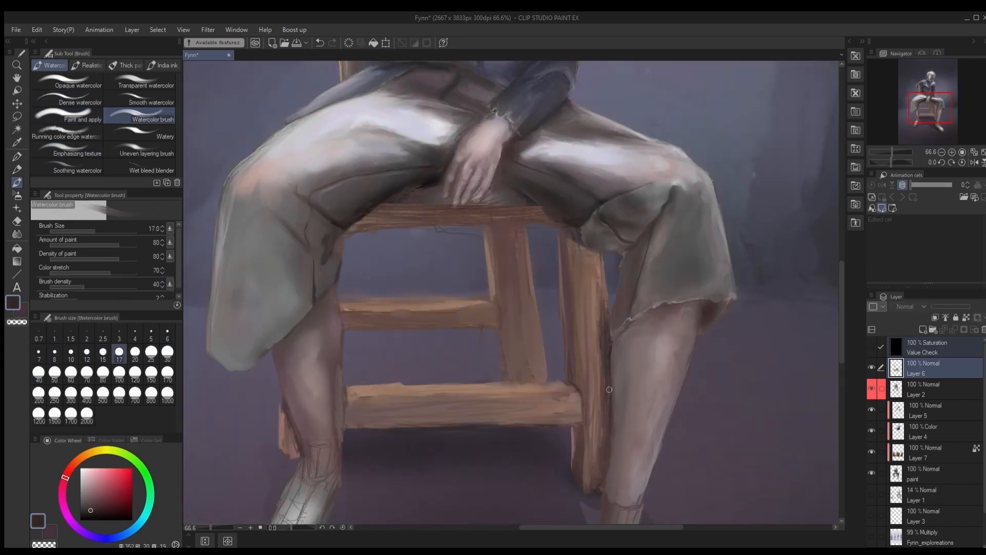
pyautogui.moveTo(577, 283); pyautogui.dragTo(584, 368)
pyautogui.moveTo(607, 365); pyautogui.dragTo(693, 390)
pyautogui.keyDown('alt'); pyautogui.click(669, 270); pyautogui.keyUp('alt')
pyautogui.moveTo(669, 271); pyautogui.dragTo(682, 291)
pyautogui.keyDown('alt'); pyautogui.click(648, 288); pyautogui.keyUp('alt')
pyautogui.moveTo(649, 258); pyautogui.dragTo(655, 378)
pyautogui.moveTo(660, 321); pyautogui.dragTo(662, 408)
pyautogui.keyDown('alt'); pyautogui.click(667, 400); pyautogui.keyUp('alt')
pyautogui.scroll(-4, 675, 403)
pyautogui.hotkey('ctrl', 's')
pyautogui.scroll(5, 633, 330)
# Step: Lasso a draped cloth shape over the chair seat, following the thigh's underside and the hanging fingers
pyautogui.press('l')
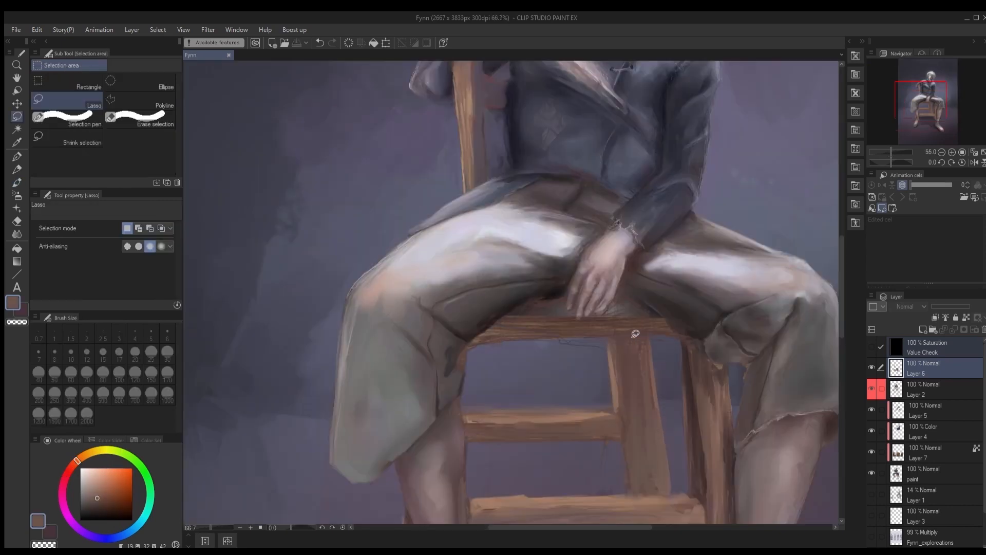
pyautogui.moveTo(622, 252); pyautogui.dragTo(541, 273)
pyautogui.moveTo(662, 277); pyautogui.dragTo(624, 257)
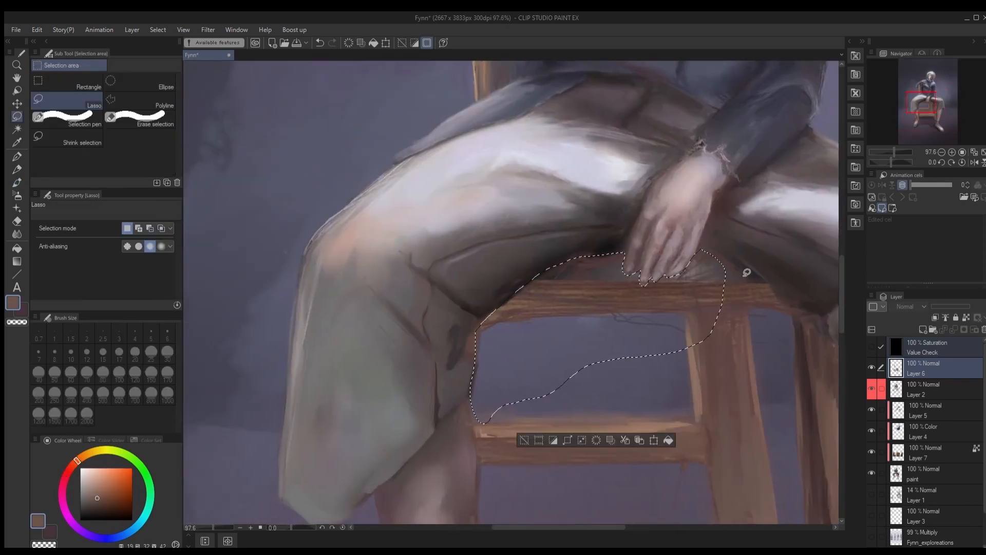
pyautogui.moveTo(713, 255); pyautogui.dragTo(712, 329)
pyautogui.moveTo(707, 253)
pyautogui.mouseDown()
pyautogui.moveTo(772, 293)
pyautogui.moveTo(712, 338)
pyautogui.mouseUp()
# Step: Fill the selected cloth shape with sampled blue-grey on a new layer
pyautogui.press('b')
pyautogui.scroll(-3, 739, 306)
pyautogui.keyDown('alt'); pyautogui.click(622, 192); pyautogui.keyUp('alt')
pyautogui.click(66, 82)
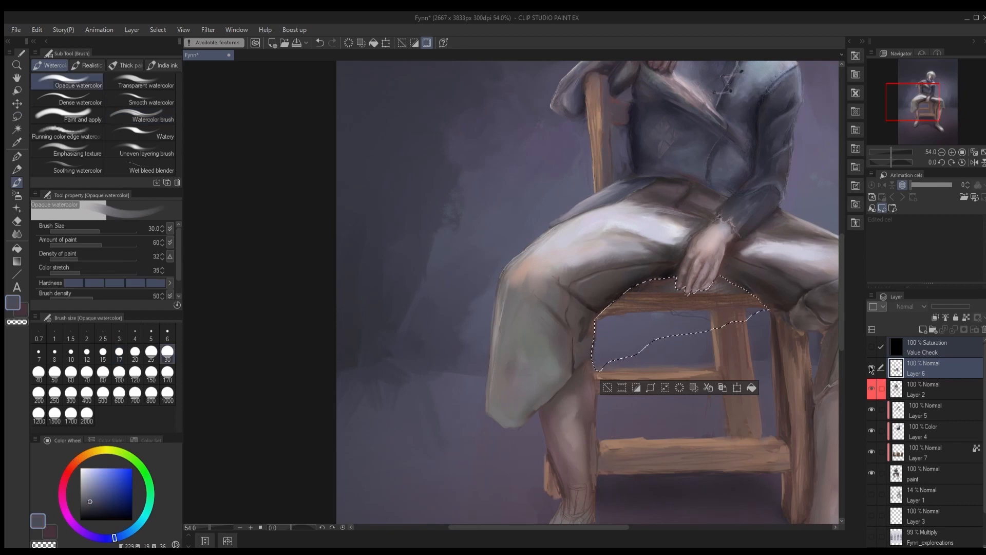
pyautogui.hotkey('ctrl', 'shift', 'n')
pyautogui.press(']')
pyautogui.press(']')
pyautogui.moveTo(659, 308); pyautogui.dragTo(677, 361)
pyautogui.hotkey('ctrl', 'z')
pyautogui.scroll(2, 683, 329)
pyautogui.scroll(2, 565, 364)
pyautogui.keyDown('alt'); pyautogui.click(634, 149); pyautogui.keyUp('alt')
# Step: Shade the cloth beneath the thigh and hand with dark blue, using the Shadow airbrush at size 60
pyautogui.click(17, 169)
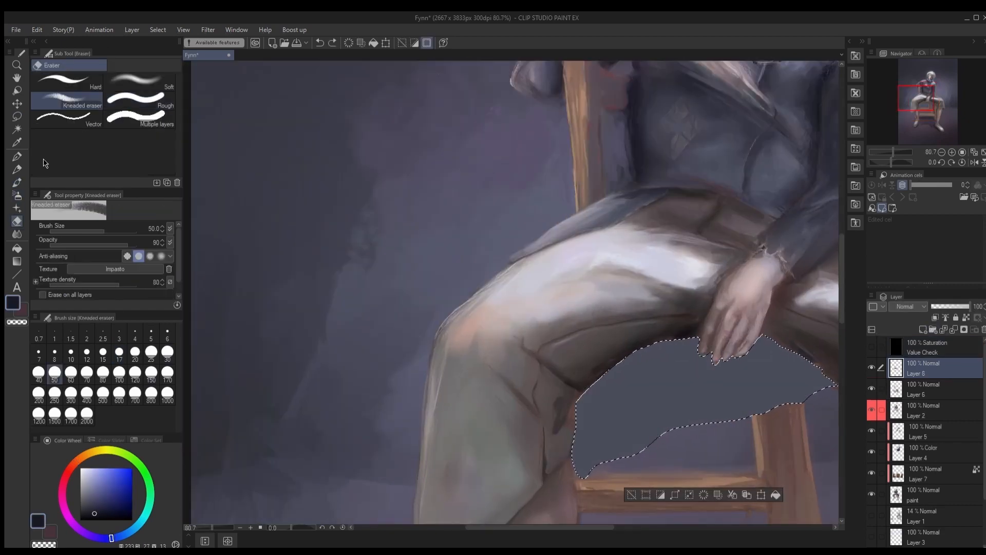
pyautogui.click(17, 195)
pyautogui.click(139, 101)
pyautogui.moveTo(591, 382); pyautogui.dragTo(611, 425)
pyautogui.moveTo(629, 389); pyautogui.dragTo(670, 390)
pyautogui.moveTo(708, 388); pyautogui.dragTo(777, 398)
pyautogui.moveTo(686, 347); pyautogui.dragTo(606, 393)
pyautogui.moveTo(724, 354); pyautogui.dragTo(801, 354)
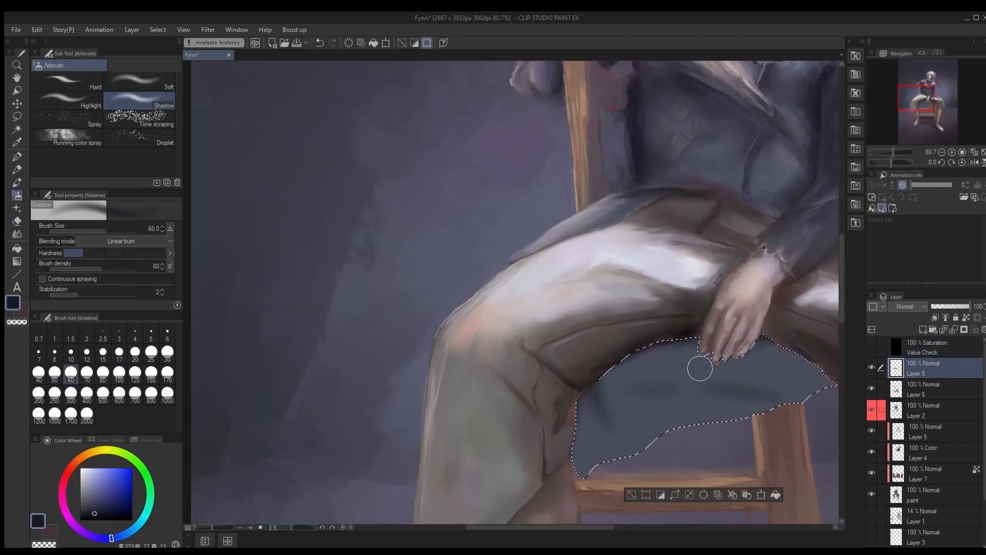
pyautogui.moveTo(700, 370); pyautogui.dragTo(753, 360)
pyautogui.scroll(-4, 669, 423)
# Step: Add soft light folds to the draped cloth, using the Highlight airbrush at size 70
pyautogui.click(67, 101)
pyautogui.click(68, 269)
pyautogui.press('[')
pyautogui.press('[')
pyautogui.press('[')
pyautogui.press('[')
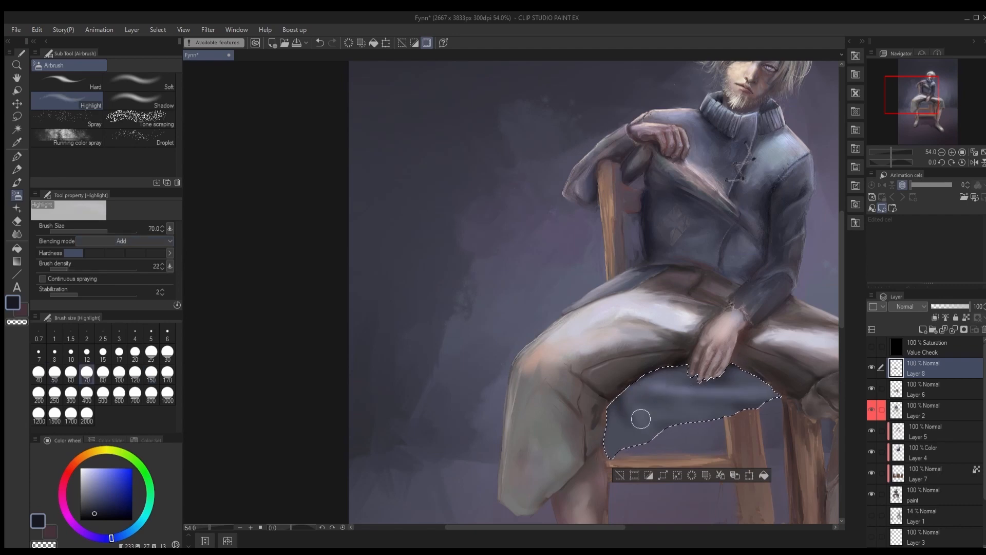
# Step: Darken the cloth's upper area with the Shadow airbrush at size 200, and clear the selection
pyautogui.click(139, 100)
pyautogui.scroll(-5, 682, 383)
pyautogui.moveTo(709, 383); pyautogui.dragTo(753, 382)
pyautogui.hotkey('ctrl', 'd')
pyautogui.scroll(2, 770, 411)
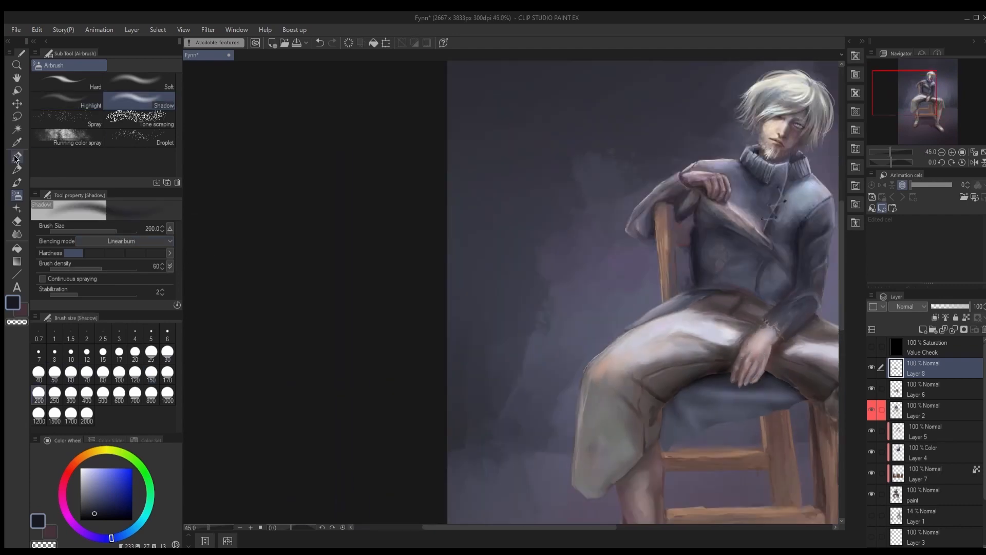
# Step: Deepen the folds and shadows of the draped cloth with sampled dark blue, using the Watercolor brush at size 25
pyautogui.click(17, 183)
pyautogui.scroll(2, 744, 380)
pyautogui.keyDown('alt'); pyautogui.click(475, 354); pyautogui.keyUp('alt')
pyautogui.click(929, 474)
pyautogui.press('c')
pyautogui.click(929, 367)
pyautogui.moveTo(475, 367); pyautogui.dragTo(499, 331)
pyautogui.keyDown('alt'); pyautogui.click(557, 296); pyautogui.keyUp('alt')
pyautogui.press(']')
pyautogui.press(']')
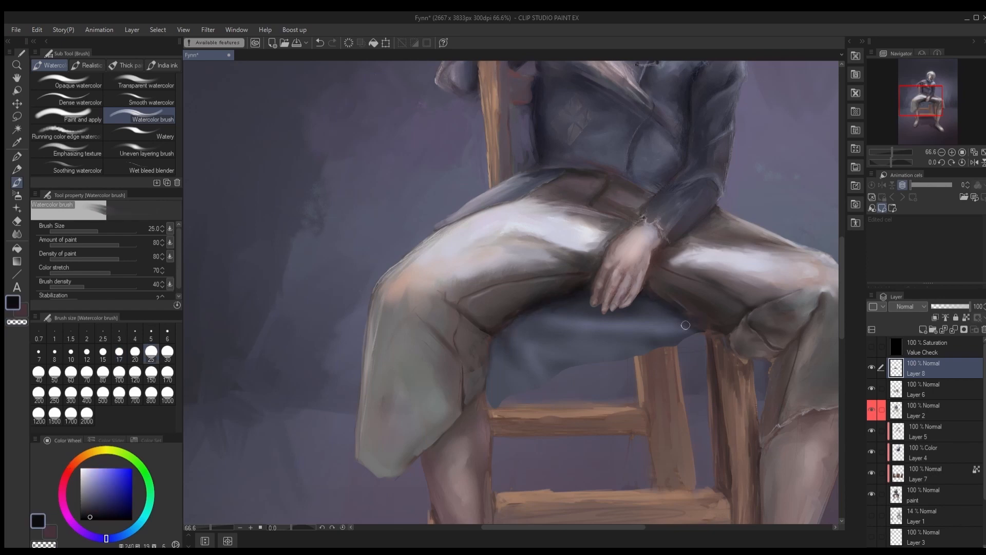
pyautogui.keyDown('alt'); pyautogui.click(658, 330); pyautogui.keyUp('alt')
pyautogui.moveTo(619, 355); pyautogui.dragTo(516, 366)
pyautogui.scroll(-3, 545, 375)
pyautogui.scroll(2, 641, 308)
# Step: Trace a thin, broken pale-blue highlight along the lower hem of the draped cloth with a fine thick-paint brush
pyautogui.click(125, 65)
pyautogui.scroll(4, 703, 357)
pyautogui.moveTo(514, 364); pyautogui.dragTo(654, 316)
pyautogui.moveTo(656, 324)
pyautogui.mouseDown()
pyautogui.moveTo(628, 339)
pyautogui.moveTo(670, 325)
pyautogui.mouseUp()
pyautogui.moveTo(665, 322)
pyautogui.mouseDown()
pyautogui.moveTo(638, 333)
pyautogui.moveTo(671, 328)
pyautogui.mouseUp()
pyautogui.moveTo(526, 368); pyautogui.dragTo(593, 339)
pyautogui.moveTo(659, 320); pyautogui.dragTo(737, 270)
pyautogui.moveTo(482, 336); pyautogui.dragTo(489, 361)
pyautogui.moveTo(561, 344); pyautogui.dragTo(594, 331)
# Step: Soften the draped cloth's folds and hem with the Gouache blender at size 30
pyautogui.click(67, 119)
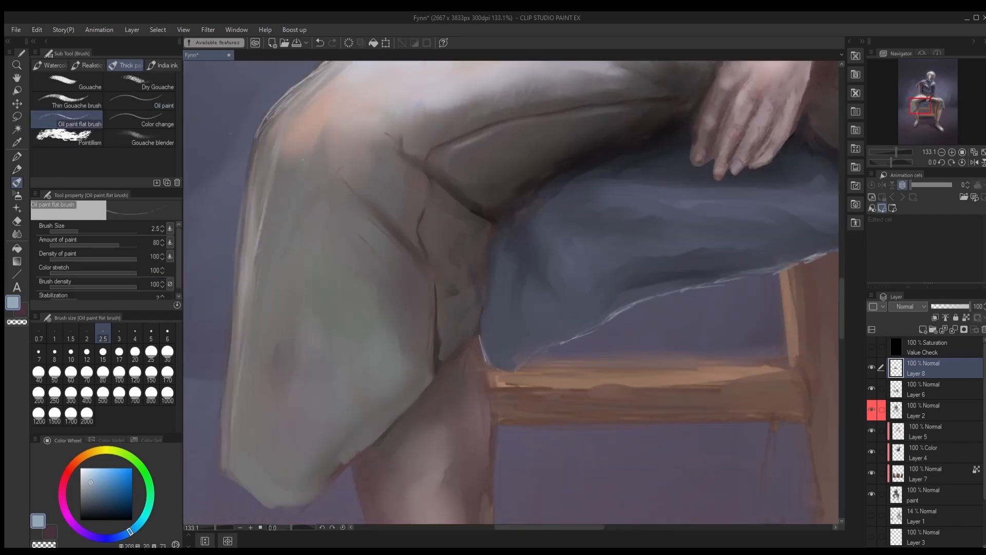
pyautogui.click(167, 334)
pyautogui.click(66, 101)
pyautogui.click(139, 137)
pyautogui.scroll(-6, 578, 417)
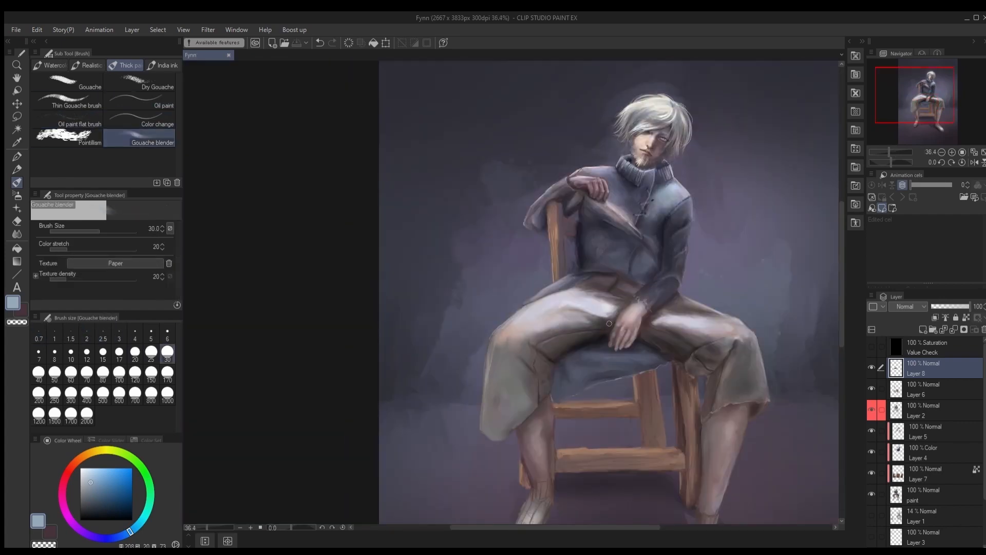
# Step: Add dark Gouache fold strokes to the cloth below the thigh and hand, and blend them with the Gouache blender at size 50
pyautogui.scroll(4, 606, 383)
pyautogui.click(67, 101)
pyautogui.keyDown('alt'); pyautogui.click(599, 280); pyautogui.keyUp('alt')
pyautogui.click(67, 83)
pyautogui.moveTo(514, 344)
pyautogui.mouseDown()
pyautogui.moveTo(527, 365)
pyautogui.moveTo(587, 374)
pyautogui.mouseUp()
pyautogui.moveTo(603, 341); pyautogui.dragTo(706, 341)
pyautogui.click(138, 138)
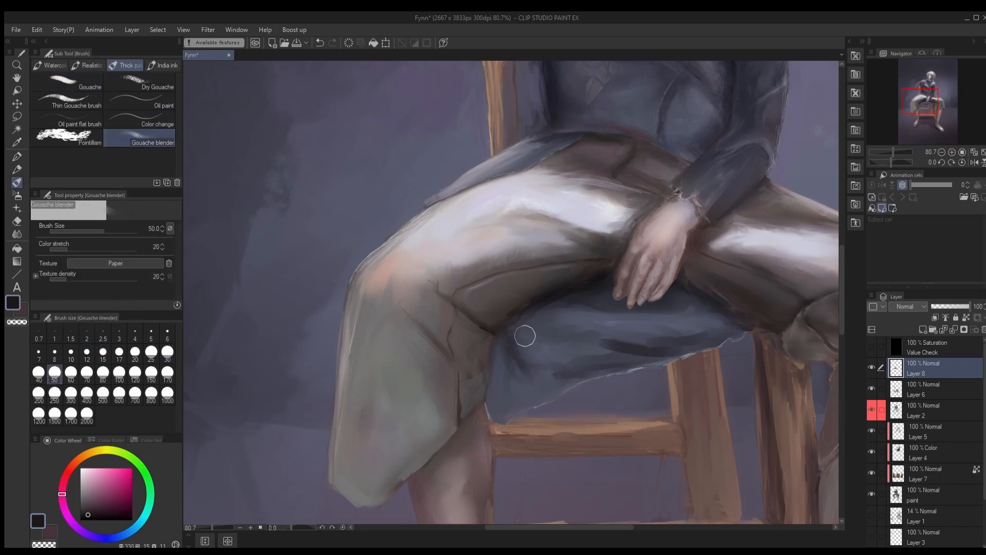
# Step: Refine the lap hand's edges with sampled reddish-brown Gouache at size 12, blend them at size 17, and save the painting
pyautogui.scroll(4, 636, 302)
pyautogui.click(67, 82)
pyautogui.press('[')
pyautogui.keyDown('alt'); pyautogui.click(636, 296); pyautogui.keyUp('alt')
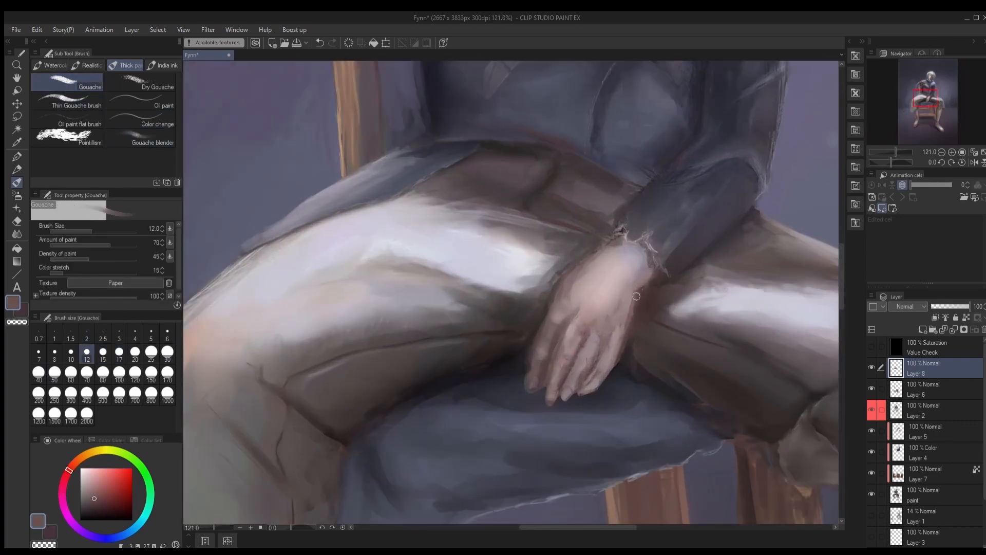
pyautogui.click(138, 138)
pyautogui.scroll(1, 667, 293)
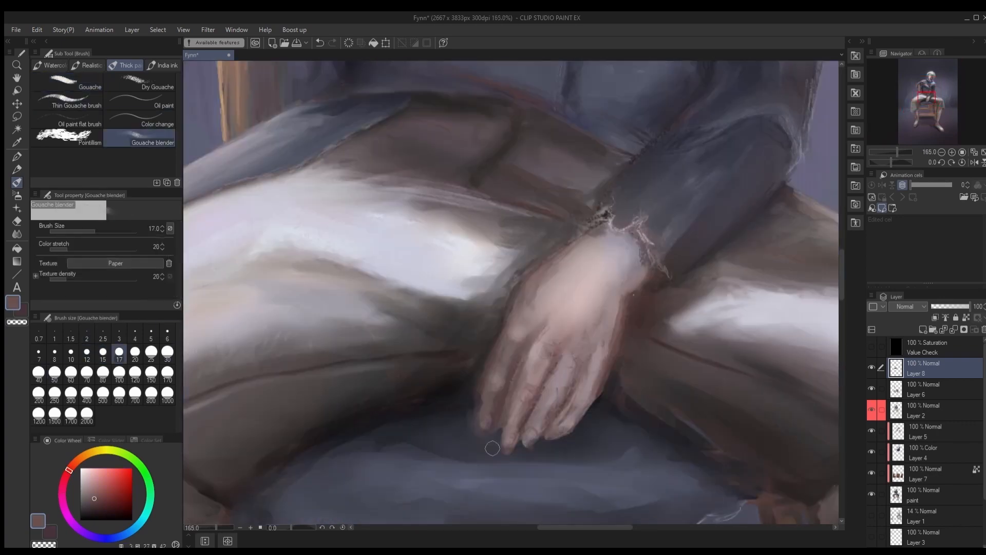
pyautogui.scroll(-6, 595, 410)
pyautogui.hotkey('ctrl', 's')
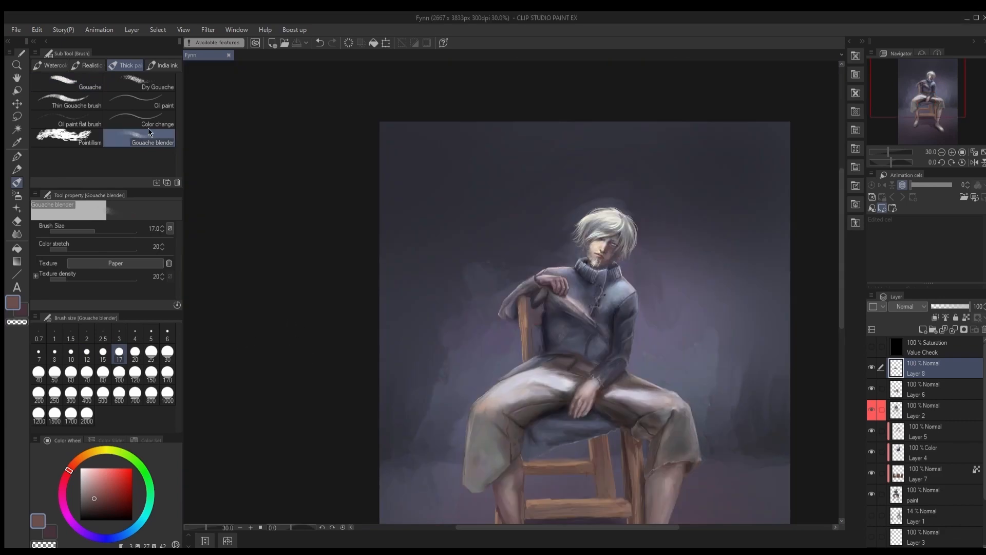
# Step: Draw very fine dark hairs on the leg below the hanging trouser hem with the Oil paint brush at size 0.7
pyautogui.click(138, 101)
pyautogui.scroll(5, 556, 297)
pyautogui.keyDown('alt'); pyautogui.click(555, 296); pyautogui.keyUp('alt')
pyautogui.scroll(2, 561, 340)
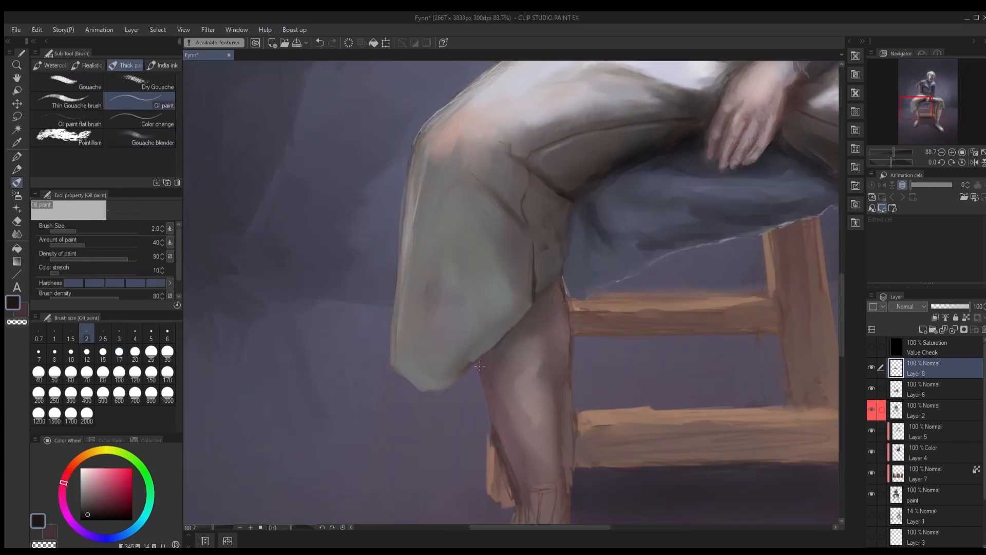
pyautogui.press('[')
pyautogui.press('[')
pyautogui.press('[')
pyautogui.moveTo(474, 364); pyautogui.dragTo(482, 376)
pyautogui.moveTo(543, 368); pyautogui.dragTo(544, 317)
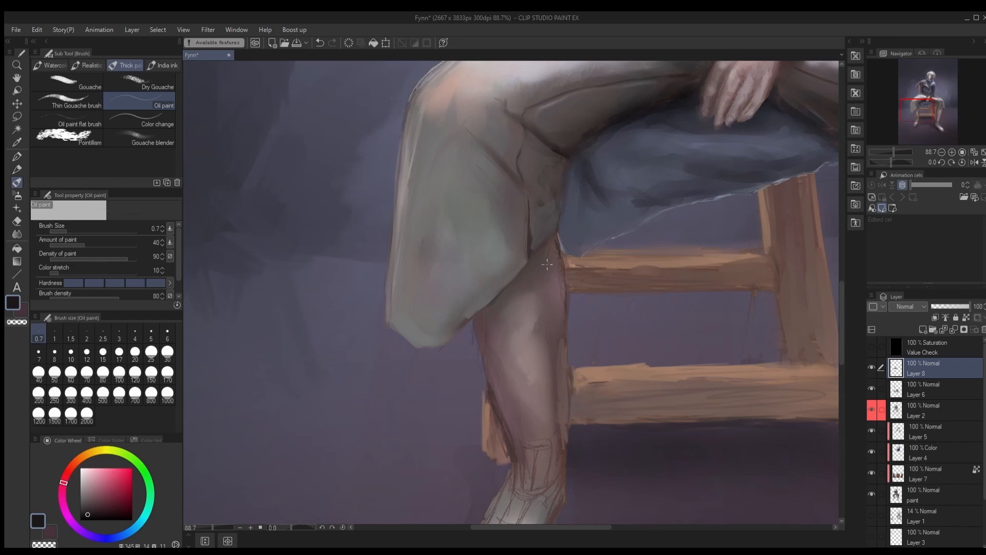
# Step: Extend the dark hairs down the same shin with slightly thicker Oil paint strokes at sizes 1 and 1.5
pyautogui.press(']')
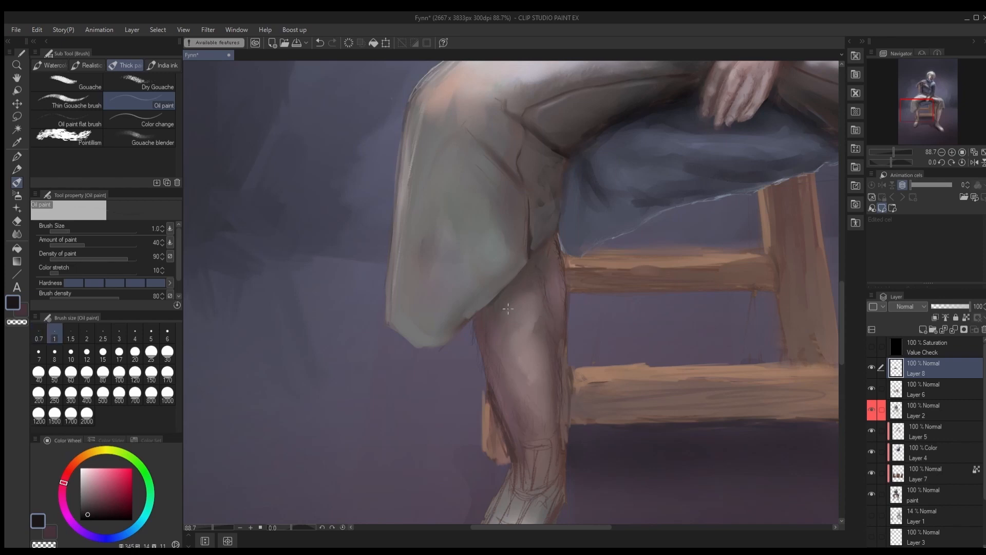
pyautogui.scroll(-13, 526, 363)
pyautogui.scroll(10, 529, 367)
pyautogui.press(']')
pyautogui.scroll(2, 537, 375)
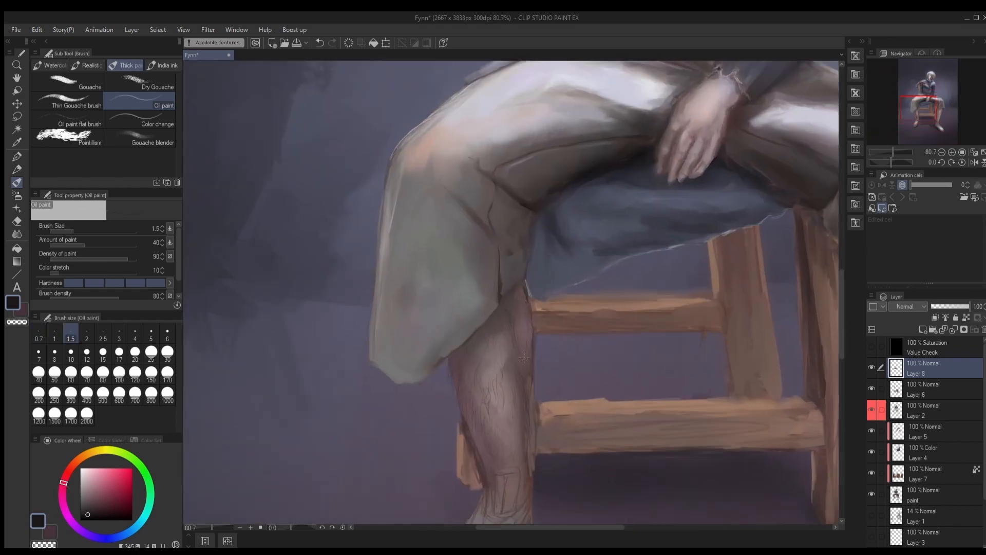
pyautogui.moveTo(500, 418); pyautogui.dragTo(559, 376)
# Step: Vary the shin's hair with lighter strokes in sampled skin tones, using the Oil paint brush at size 1.5
pyautogui.keyDown('alt'); pyautogui.click(548, 340); pyautogui.keyUp('alt')
pyautogui.scroll(-3, 584, 246)
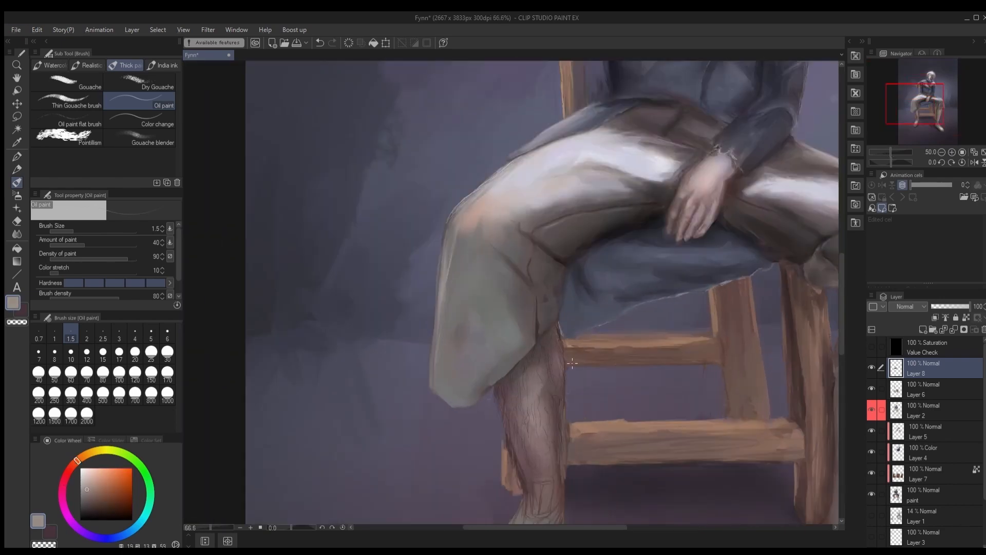
pyautogui.keyDown('alt'); pyautogui.click(582, 344); pyautogui.keyUp('alt')
pyautogui.scroll(-2, 582, 346)
pyautogui.scroll(8, 582, 346)
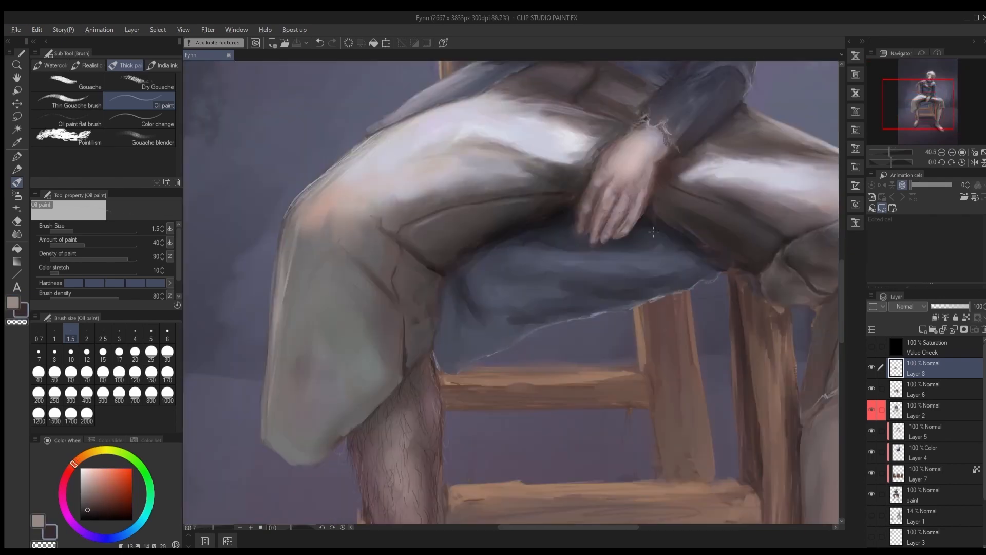
# Step: Darken the cloth beneath the lap hand with sampled dark blue, using the Oil paint brush at size 8
pyautogui.press(']')
pyautogui.press(']')
pyautogui.press(']')
pyautogui.press(']')
pyautogui.press(']')
pyautogui.keyDown('alt'); pyautogui.click(584, 253); pyautogui.keyUp('alt')
pyautogui.press(']')
pyautogui.press(']')
pyautogui.press(']')
pyautogui.scroll(-7, 623, 286)
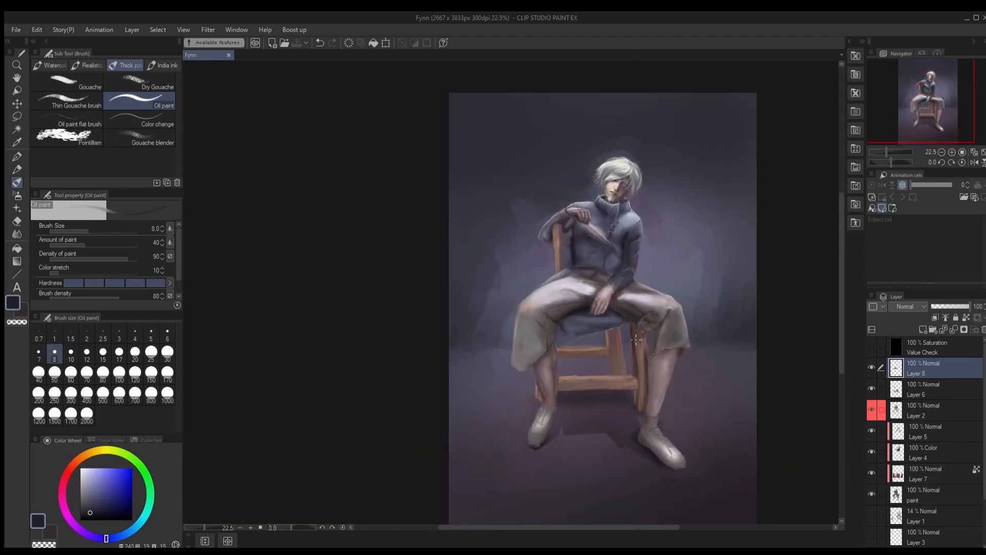
# Step: Draw dark hair strokes on the shin below the ragged trouser hem with Oil paint at size 3, undoing the last stroke
pyautogui.scroll(5, 640, 374)
pyautogui.press('x')
pyautogui.press('x')
pyautogui.press('[')
pyautogui.press('[')
pyautogui.press('[')
pyautogui.press('[')
pyautogui.press('[')
pyautogui.press('x')
pyautogui.moveTo(321, 287)
pyautogui.mouseDown()
pyautogui.moveTo(493, 225)
pyautogui.moveTo(474, 232)
pyautogui.mouseUp()
pyautogui.moveTo(542, 272); pyautogui.dragTo(437, 257)
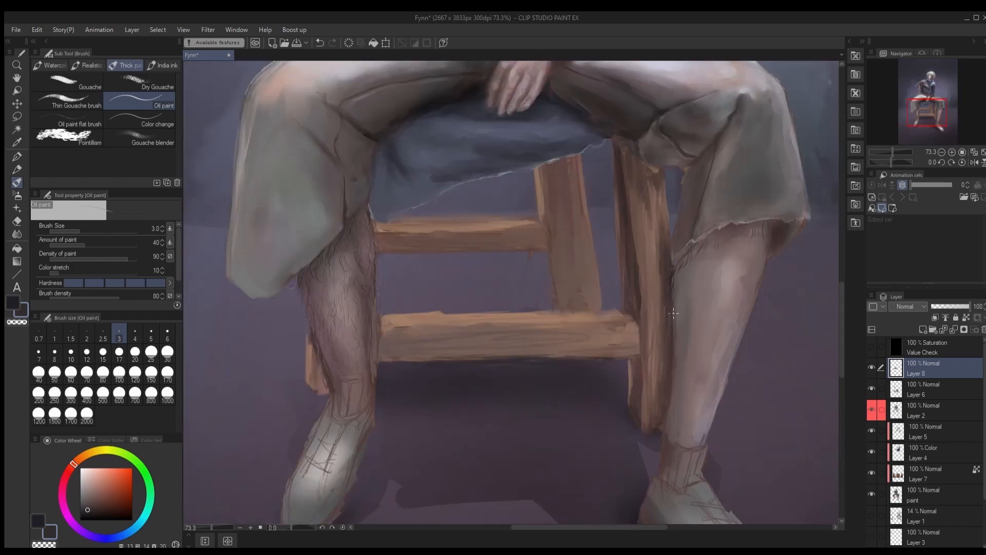
pyautogui.moveTo(673, 314); pyautogui.dragTo(686, 281)
pyautogui.hotkey('ctrl', 'z')
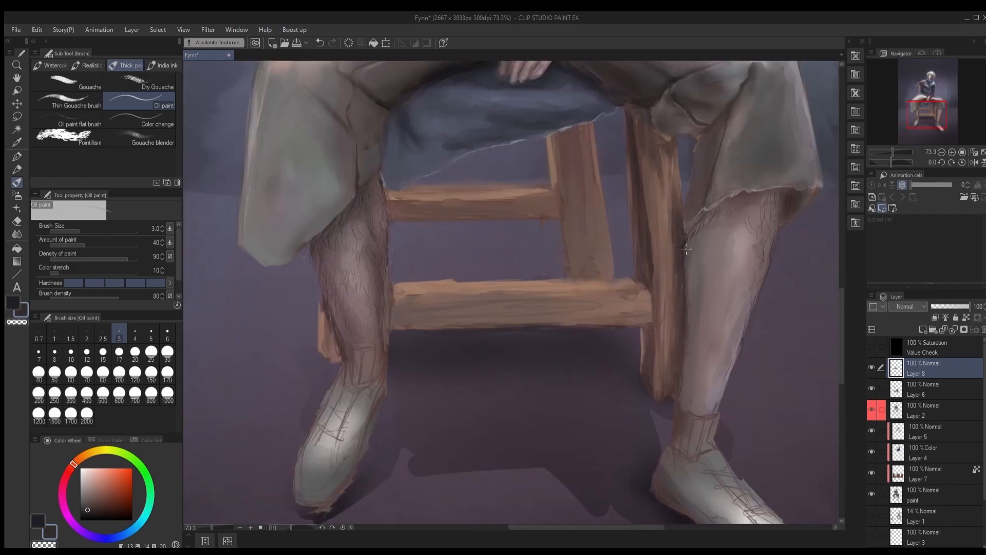
# Step: Cover the shin below the ragged hem with fine dark hairs, using the Oil paint brush at size 2
pyautogui.press('[')
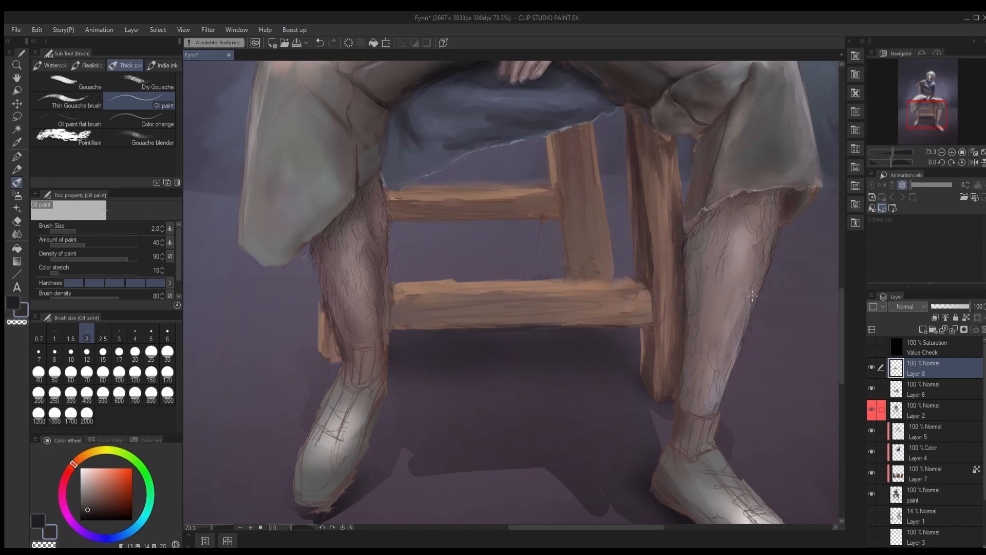
pyautogui.press('x')
pyautogui.press('x')
pyautogui.moveTo(657, 270); pyautogui.dragTo(676, 402)
# Step: Add light hairs over both shins in a sampled pale beige-grey, using the Oil paint brush at size 2
pyautogui.keyDown('alt'); pyautogui.click(778, 172); pyautogui.keyUp('alt')
pyautogui.moveTo(800, 369); pyautogui.dragTo(704, 310)
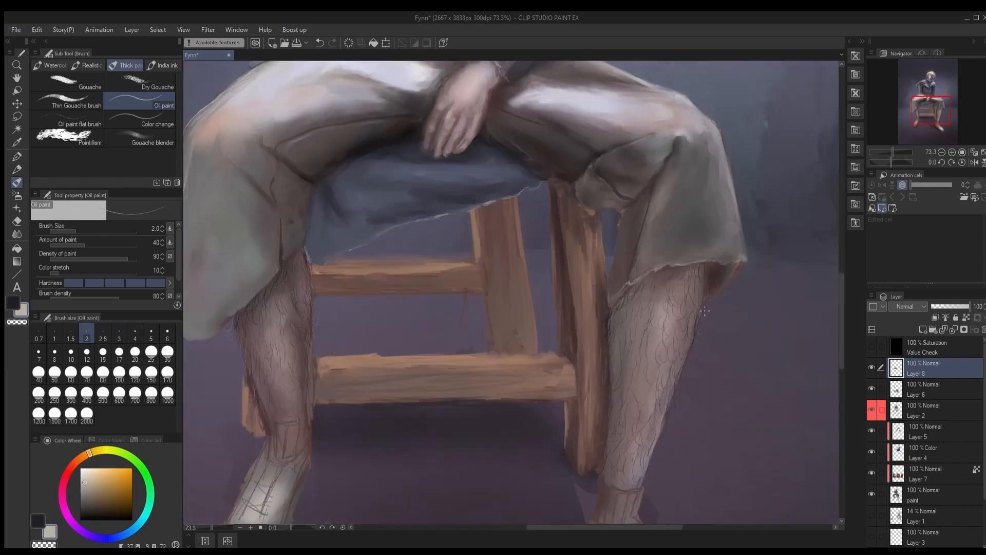
pyautogui.moveTo(661, 431); pyautogui.dragTo(658, 451)
pyautogui.moveTo(437, 354)
pyautogui.mouseDown()
pyautogui.moveTo(483, 300)
pyautogui.moveTo(652, 277)
pyautogui.mouseUp()
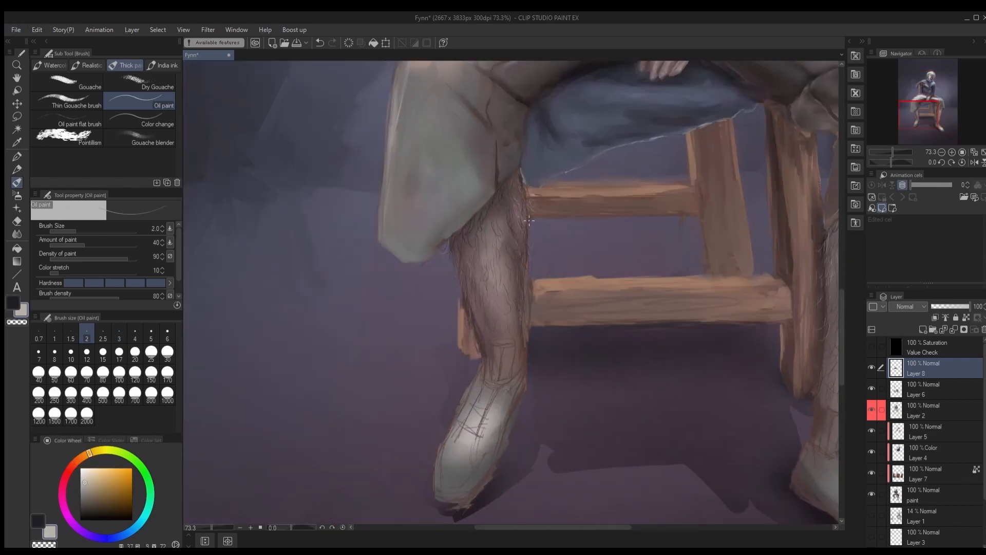
pyautogui.scroll(-4, 583, 406)
pyautogui.scroll(2, 642, 373)
pyautogui.moveTo(643, 373); pyautogui.dragTo(673, 284)
# Step: Add further dark hairs to the shins in a sampled dark brown, and save the painting
pyautogui.scroll(1, 673, 284)
pyautogui.keyDown('alt'); pyautogui.click(734, 308); pyautogui.keyUp('alt')
pyautogui.scroll(-1, 743, 312)
pyautogui.moveTo(743, 312)
pyautogui.mouseDown()
pyautogui.moveTo(709, 380)
pyautogui.moveTo(612, 364)
pyautogui.mouseUp()
pyautogui.hotkey('ctrl', 's')
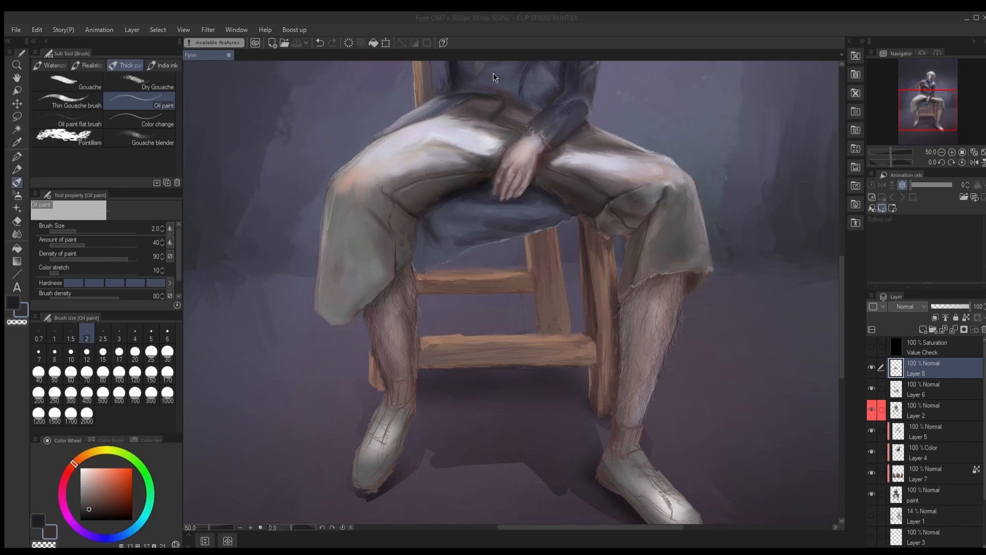
# Step: Undo the last stroke and add very fine Oil paint detail to the lap hand with sampled skin tones
pyautogui.scroll(-2, 477, 518)
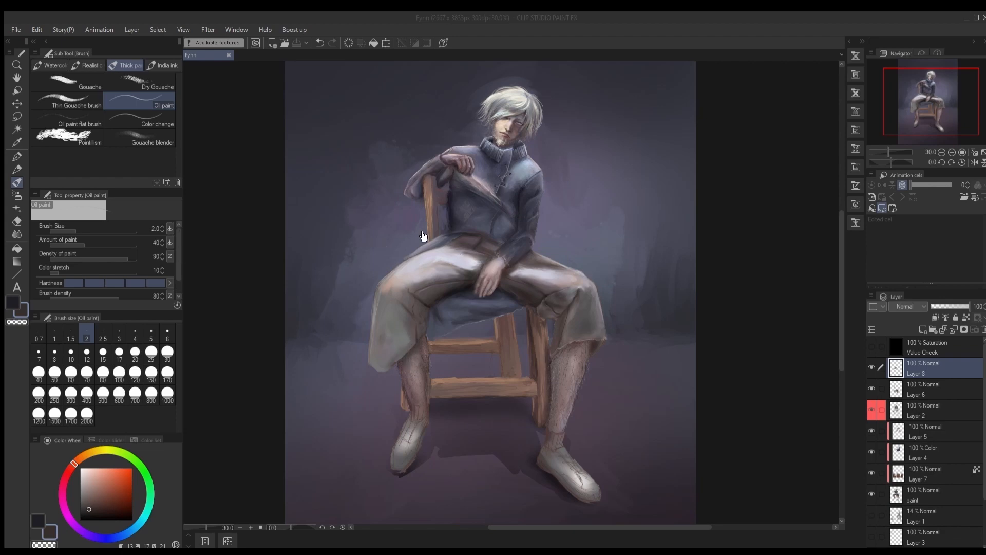
pyautogui.scroll(5, 498, 267)
pyautogui.hotkey('ctrl', 'z')
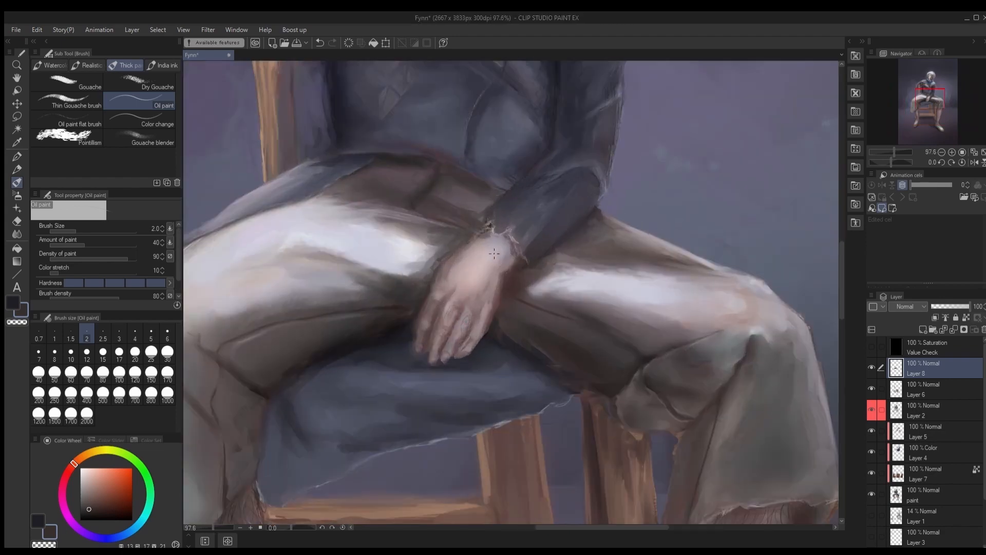
pyautogui.press('[')
pyautogui.press('[')
pyautogui.press('[')
pyautogui.keyDown('alt'); pyautogui.click(499, 273); pyautogui.keyUp('alt')
pyautogui.moveTo(485, 284); pyautogui.dragTo(545, 505)
pyautogui.press(']')
pyautogui.keyDown('alt'); pyautogui.click(402, 121); pyautogui.keyUp('alt')
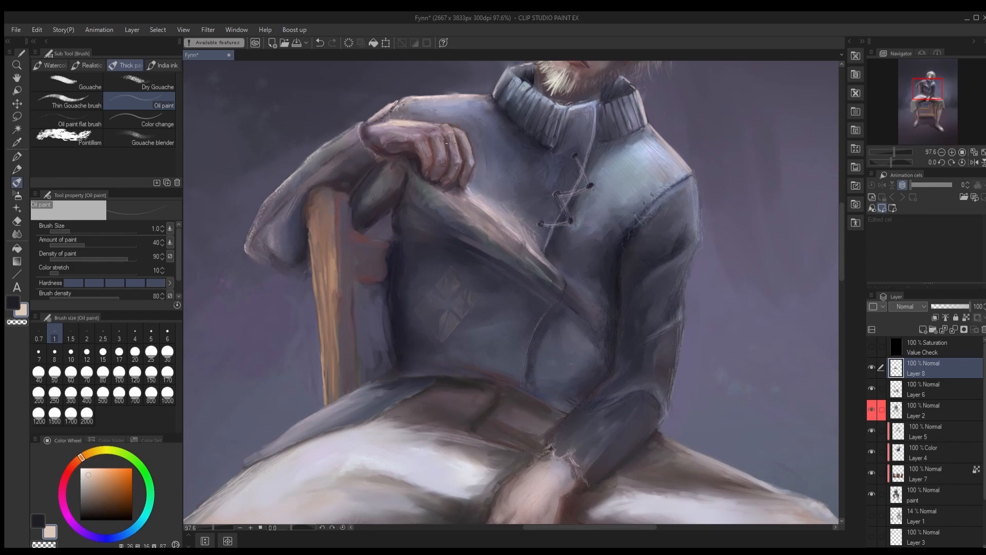
# Step: Touch up the raised hand on the chair back with sampled pink skin tones at size 12, and save the painting
pyautogui.keyDown('alt'); pyautogui.click(467, 141); pyautogui.keyUp('alt')
pyautogui.scroll(1, 424, 172)
pyautogui.keyDown('alt'); pyautogui.click(425, 172); pyautogui.keyUp('alt')
pyautogui.click(87, 354)
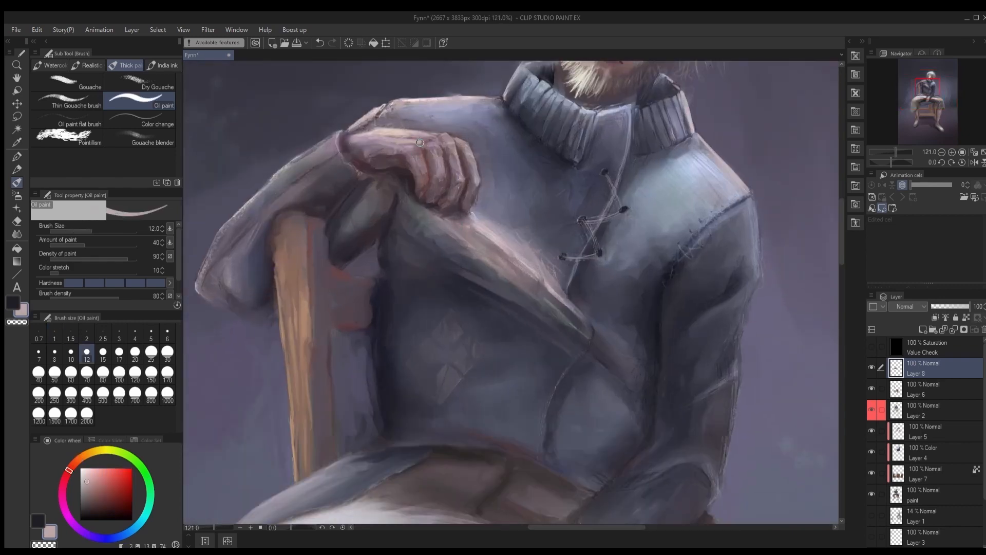
pyautogui.click(67, 101)
pyautogui.hotkey('ctrl', 'z')
pyautogui.hotkey('ctrl', 's')
pyautogui.click(941, 152)
pyautogui.moveTo(931, 96); pyautogui.dragTo(933, 84)
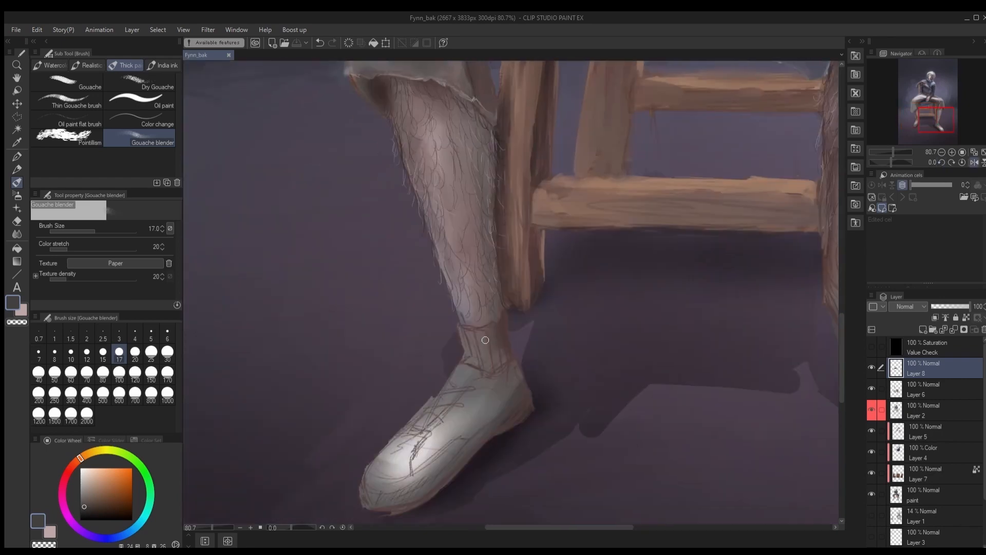
# Step: Paint a ribbed pinkish-brown sock at the ankle on a new layer, using the Oil paint brush at size 12
pyautogui.click(139, 101)
pyautogui.hotkey('ctrl', 'shift', 'n')
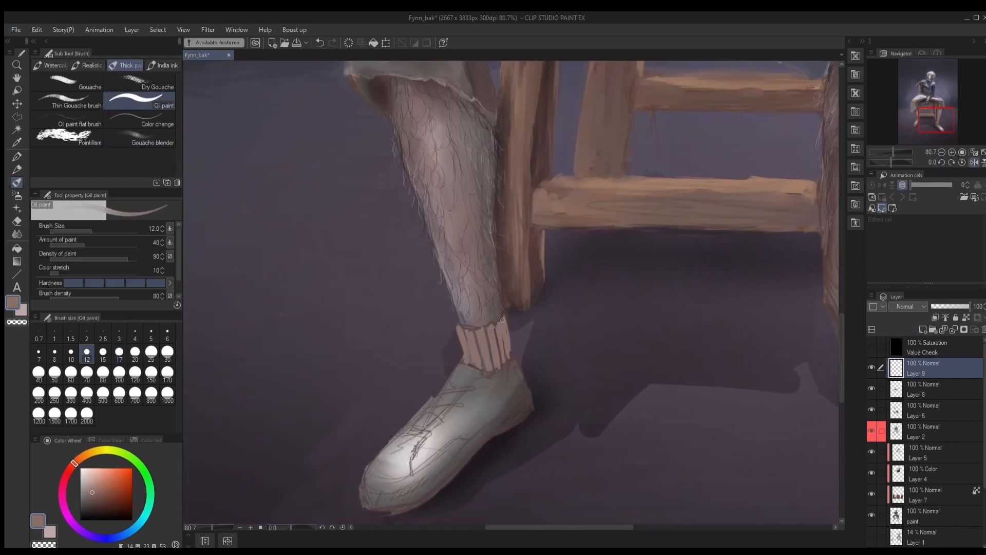
# Step: Lock the sock layer's transparent pixels and shade both socks with darker purplish brown, using the Soft airbrush at size 60
pyautogui.click(17, 195)
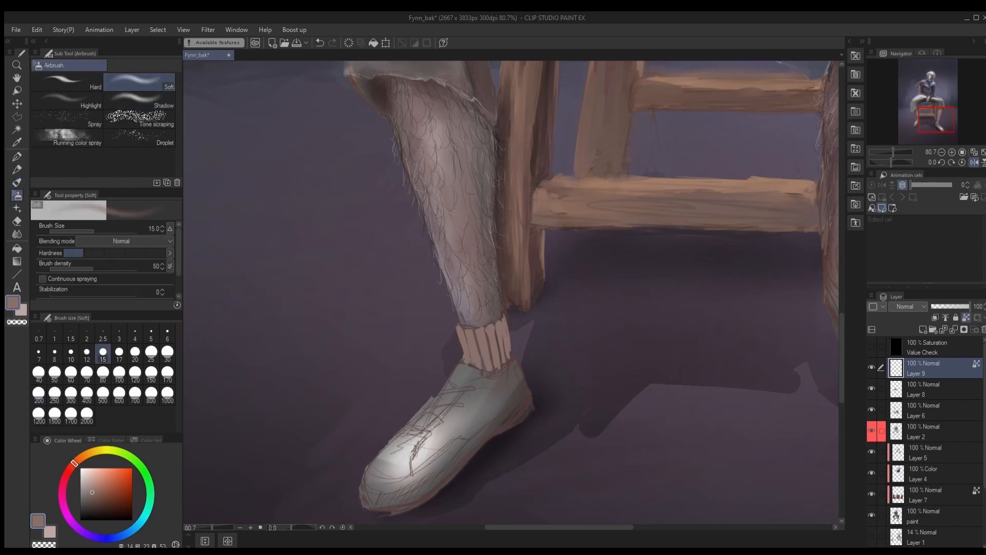
pyautogui.click(71, 371)
pyautogui.hotkey('ctrl', '0')
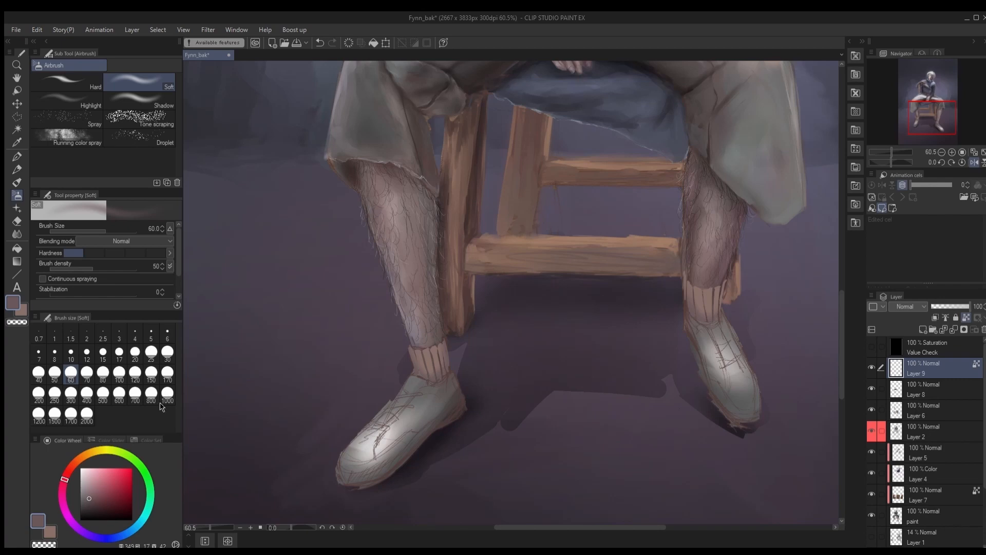
pyautogui.click(87, 509)
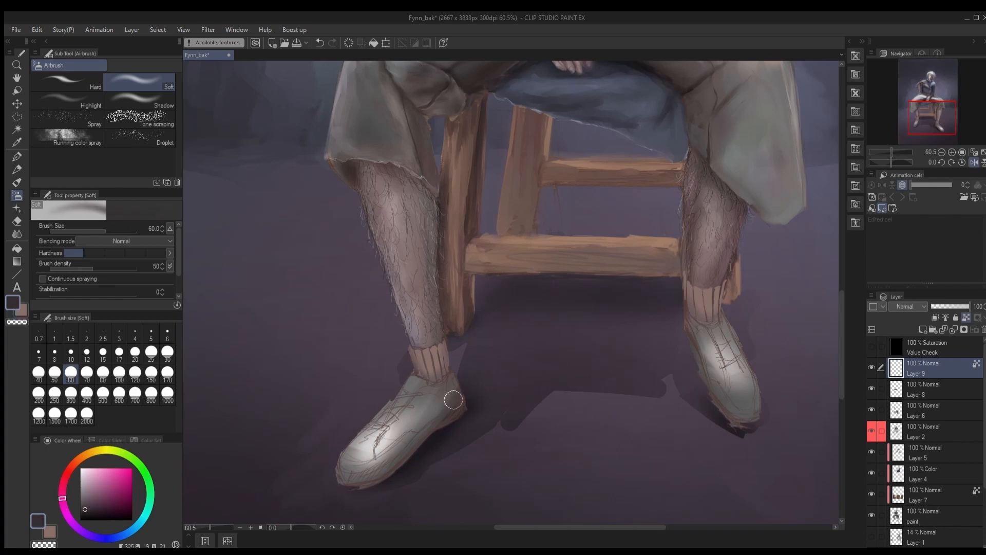
pyautogui.scroll(-10, 573, 382)
pyautogui.scroll(14, 586, 381)
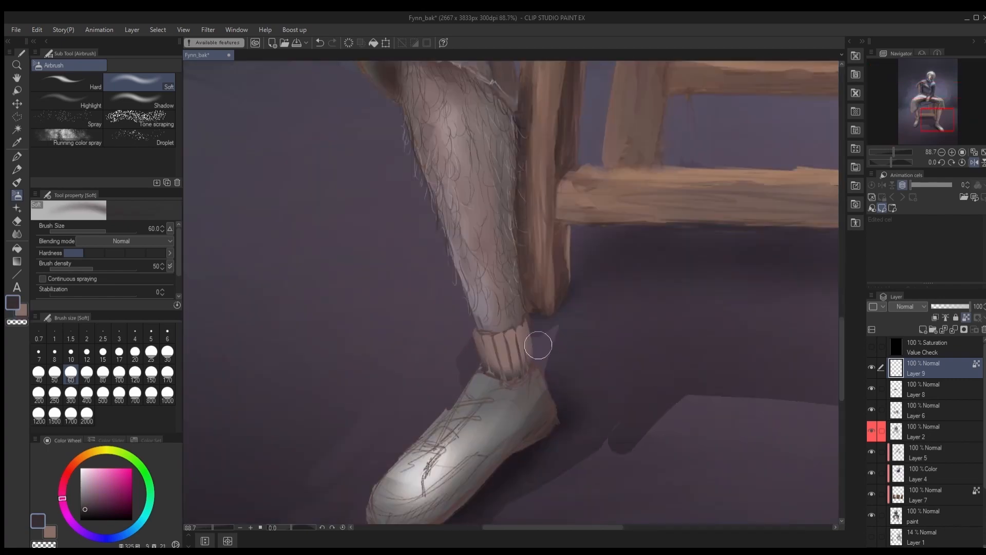
# Step: Unlock the sock layer's transparency and blend dark shading into both socks with the Watercolor brush at size 12
pyautogui.click(966, 317)
pyautogui.click(17, 182)
pyautogui.click(50, 66)
pyautogui.click(139, 116)
pyautogui.press(']')
pyautogui.press(']')
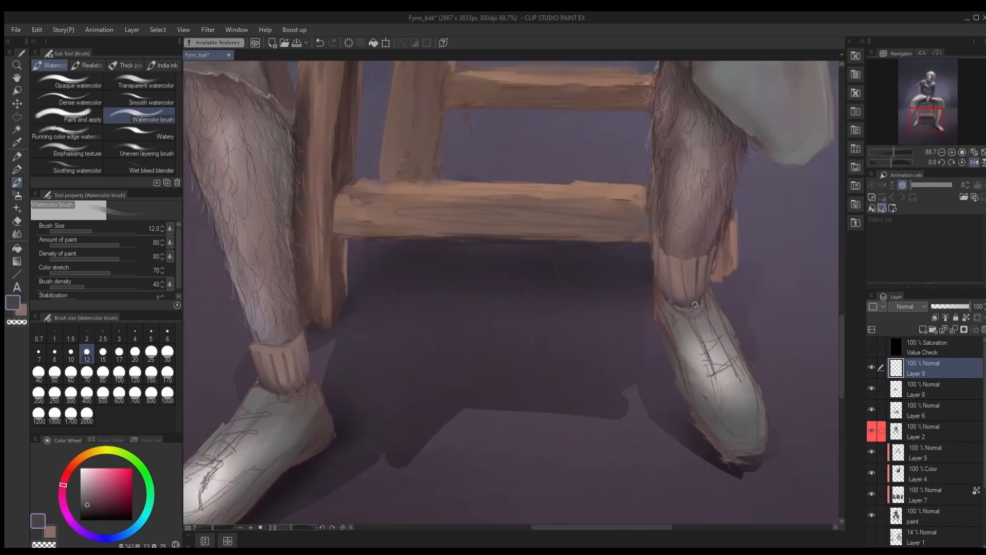
# Step: Paint light ribs on both socks with a sampled pale beige, using the Watercolor brush at sizes 6 to 7
pyautogui.scroll(-10, 673, 341)
pyautogui.keyDown('alt'); pyautogui.click(666, 380); pyautogui.keyUp('alt')
pyautogui.keyDown('alt'); pyautogui.click(534, 344); pyautogui.keyUp('alt')
pyautogui.scroll(11, 540, 345)
pyautogui.press('[')
pyautogui.press('[')
pyautogui.press('[')
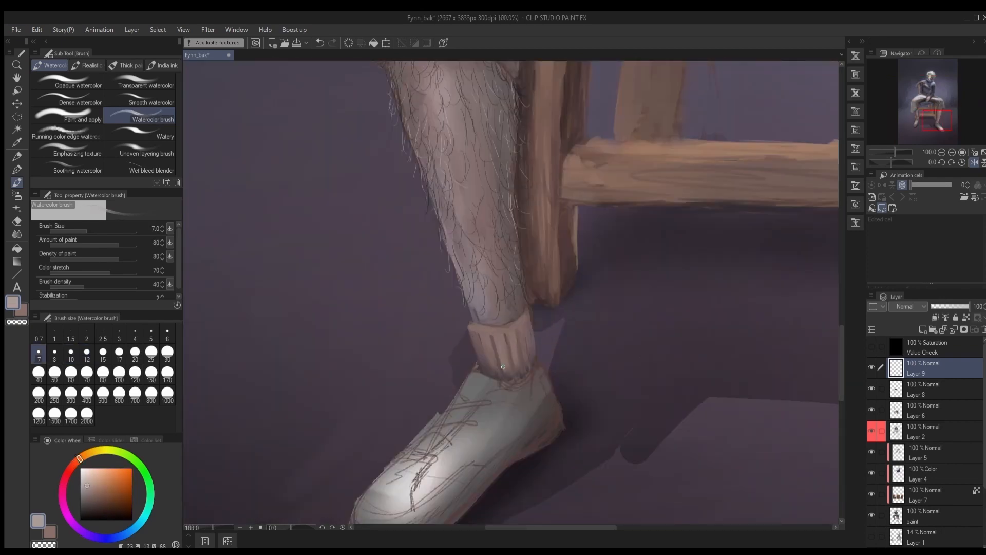
pyautogui.press(']')
pyautogui.press('[')
pyautogui.press('[')
pyautogui.press('[')
pyautogui.press('[')
pyautogui.press('[')
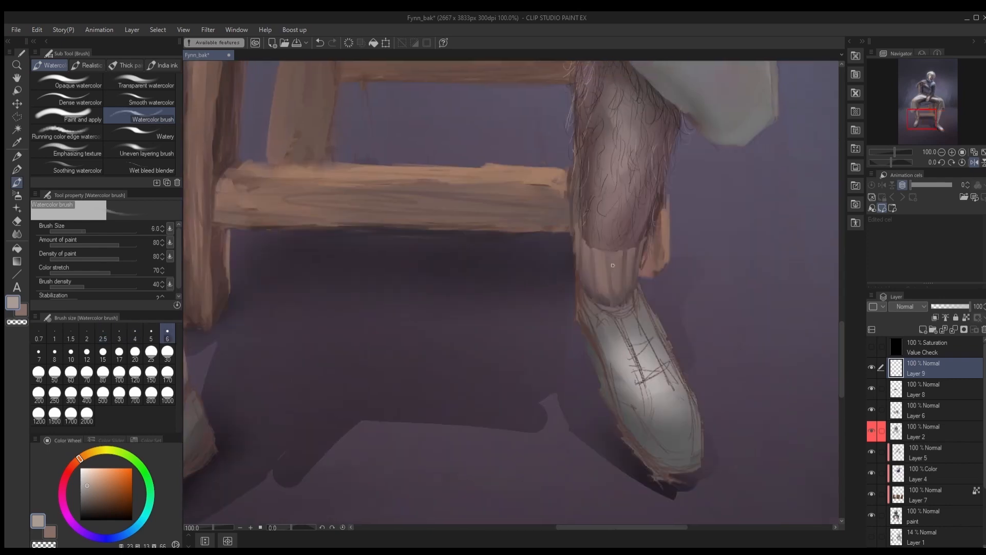
# Step: Paint sampled dark brown shading between the ribs of the sock beside the chair, using the Watercolor brush at size 12
pyautogui.press(']')
pyautogui.press(']')
pyautogui.keyDown('alt'); pyautogui.click(609, 299); pyautogui.keyUp('alt')
pyautogui.press(']')
pyautogui.press(']')
pyautogui.moveTo(595, 250)
pyautogui.mouseDown()
pyautogui.moveTo(599, 261)
pyautogui.moveTo(622, 251)
pyautogui.mouseUp()
pyautogui.press(']')
pyautogui.press(']')
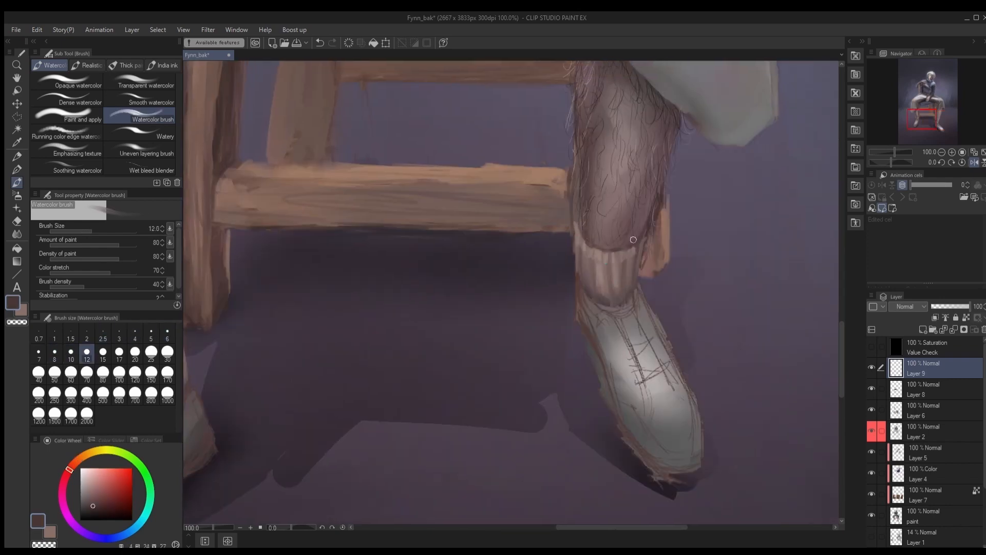
pyautogui.scroll(-5, 606, 287)
pyautogui.scroll(-8, 564, 359)
pyautogui.scroll(8, 526, 408)
pyautogui.scroll(1, 526, 409)
pyautogui.hotkey('ctrl', 'z')
pyautogui.moveTo(507, 365); pyautogui.dragTo(507, 393)
pyautogui.moveTo(361, 356)
pyautogui.mouseDown()
pyautogui.moveTo(537, 390)
pyautogui.moveTo(683, 306)
pyautogui.mouseUp()
pyautogui.scroll(3, 683, 307)
# Step: Try to paint sampled pale grey strokes on the nearer shoe on Layer 8, using the Watercolor brush at sizes 12 and 8
pyautogui.keyDown('alt'); pyautogui.click(482, 232); pyautogui.keyUp('alt')
pyautogui.click(920, 389)
pyautogui.scroll(-4, 430, 326)
pyautogui.moveTo(430, 327); pyautogui.dragTo(577, 318)
pyautogui.scroll(4, 688, 371)
pyautogui.keyDown('alt'); pyautogui.click(436, 452); pyautogui.keyUp('alt')
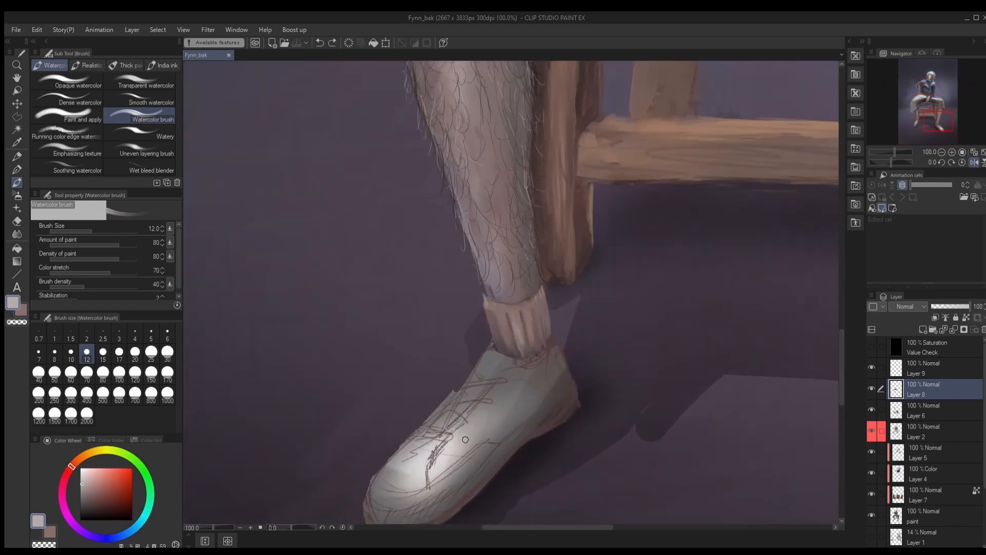
pyautogui.moveTo(513, 399); pyautogui.dragTo(465, 442)
pyautogui.hotkey('ctrl', 'z')
pyautogui.press('[')
pyautogui.press('[')
pyautogui.moveTo(573, 372); pyautogui.dragTo(540, 372)
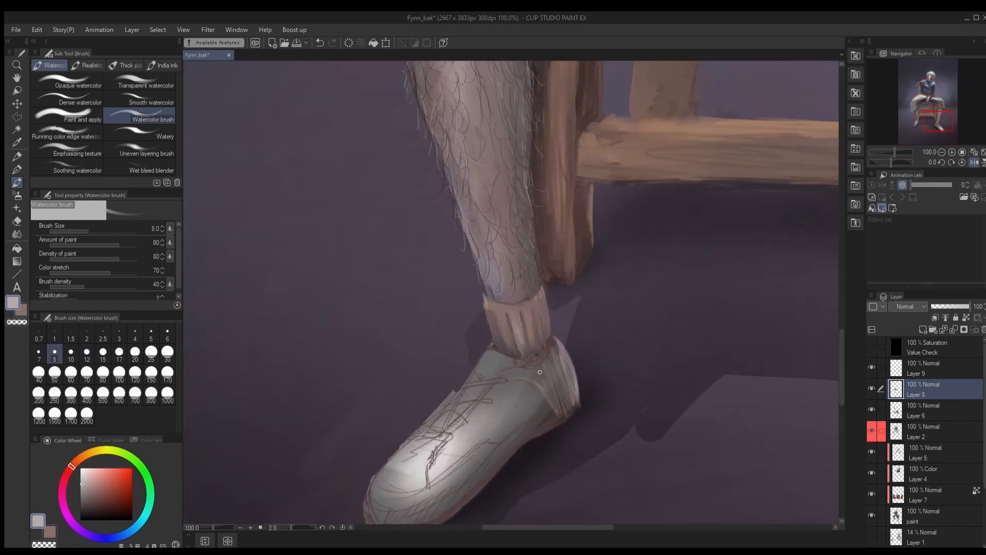
pyautogui.hotkey('ctrl', 'z')
# Step: Paint pale grey over the nearer shoe's heel, side and tongue on Layer 9, using the Watercolor brush at sizes 7 to 25
pyautogui.click(923, 369)
pyautogui.moveTo(558, 340); pyautogui.dragTo(516, 371)
pyautogui.moveTo(445, 437); pyautogui.dragTo(428, 482)
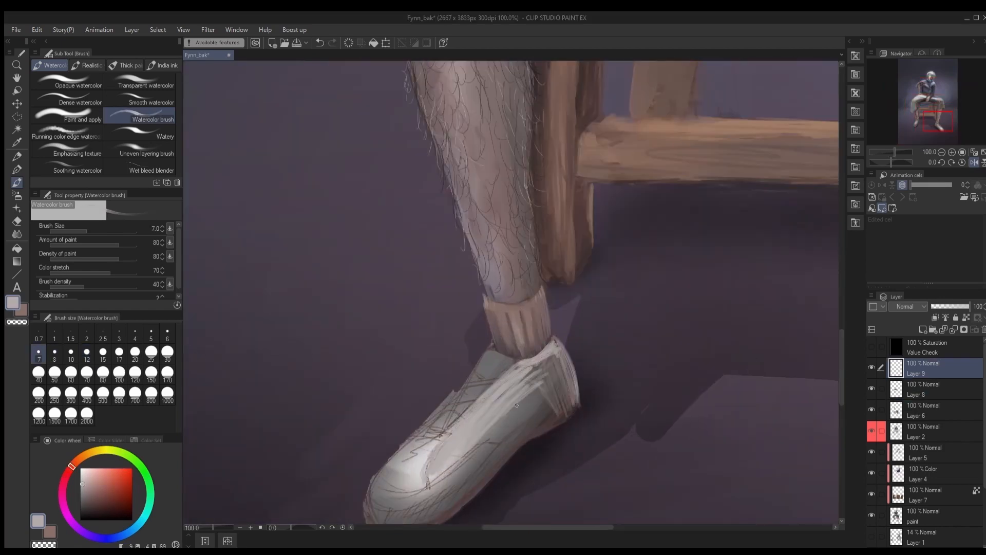
pyautogui.moveTo(534, 377)
pyautogui.mouseDown()
pyautogui.moveTo(486, 416)
pyautogui.moveTo(514, 419)
pyautogui.mouseUp()
pyautogui.moveTo(457, 388); pyautogui.dragTo(409, 441)
pyautogui.moveTo(465, 385); pyautogui.dragTo(487, 350)
pyautogui.moveTo(487, 350)
pyautogui.mouseDown()
pyautogui.moveTo(500, 366)
pyautogui.moveTo(469, 388)
pyautogui.mouseUp()
pyautogui.press(']')
pyautogui.moveTo(453, 406); pyautogui.dragTo(502, 335)
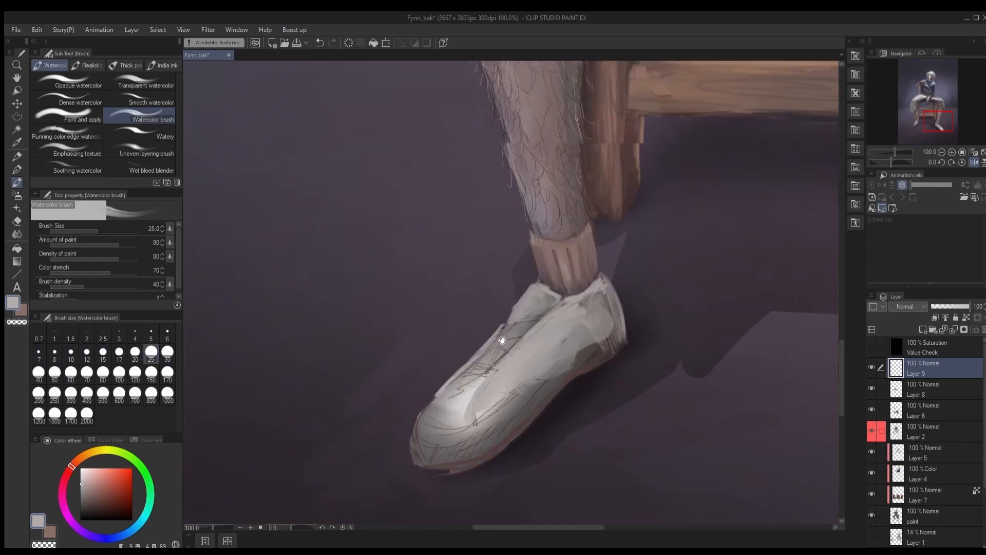
# Step: Outline the nearer shoe's toe and sole edge with pale grey strokes
pyautogui.moveTo(456, 463); pyautogui.dragTo(415, 458)
pyautogui.moveTo(415, 432); pyautogui.dragTo(416, 454)
pyautogui.keyDown('alt'); pyautogui.click(592, 346); pyautogui.keyUp('alt')
pyautogui.moveTo(596, 334); pyautogui.dragTo(571, 354)
# Step: Shade the nearer shoe's heel, side and toe with sampled darker greys, using the Watercolor brush at size 40
pyautogui.press(']')
pyautogui.press(']')
pyautogui.press(']')
pyautogui.press(']')
pyautogui.press(']')
pyautogui.moveTo(603, 293); pyautogui.dragTo(616, 339)
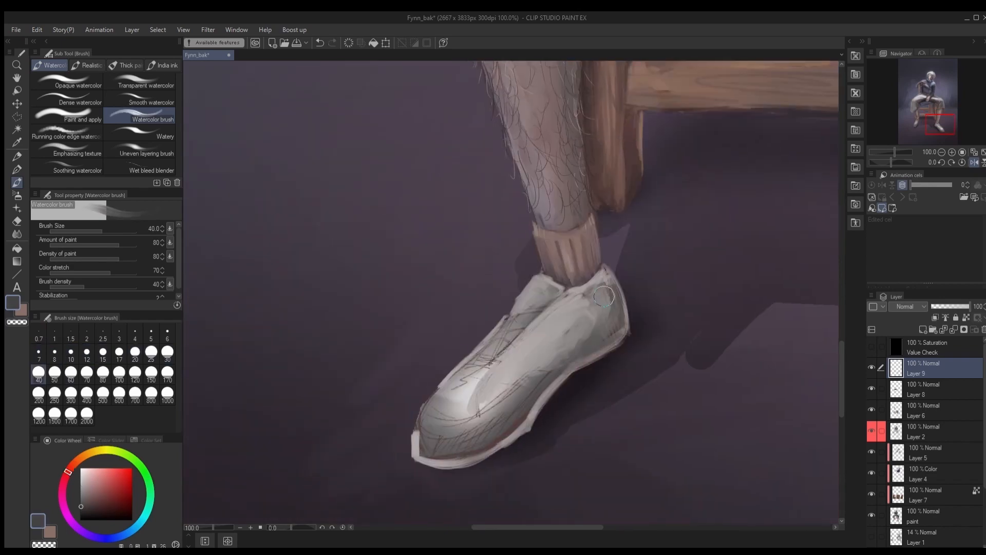
pyautogui.scroll(-2, 507, 376)
pyautogui.scroll(1, 539, 370)
pyautogui.moveTo(516, 387); pyautogui.dragTo(464, 440)
pyautogui.moveTo(403, 459)
pyautogui.mouseDown()
pyautogui.moveTo(405, 474)
pyautogui.moveTo(474, 458)
pyautogui.mouseUp()
pyautogui.moveTo(398, 459); pyautogui.dragTo(428, 419)
pyautogui.scroll(-4, 579, 401)
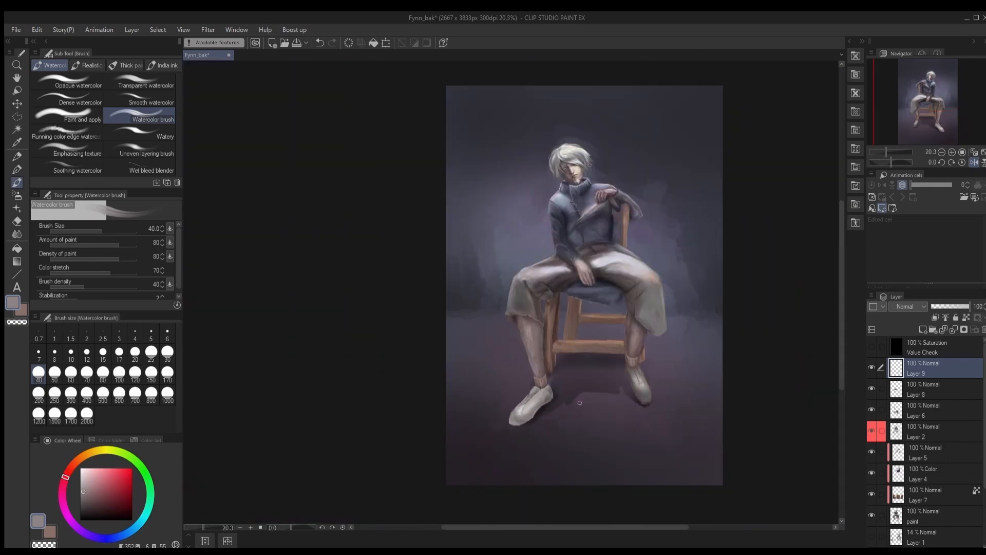
# Step: Blend a sampled grey over the top of the nearer shoe, using the Watercolor brush at size 50
pyautogui.scroll(4, 537, 402)
pyautogui.press('[')
pyautogui.press('[')
pyautogui.press('[')
pyautogui.press('[')
pyautogui.press('[')
pyautogui.press('[')
pyautogui.press('[')
pyautogui.press('[')
pyautogui.keyDown('alt'); pyautogui.click(518, 356); pyautogui.keyUp('alt')
pyautogui.press(']')
pyautogui.press(']')
pyautogui.press(']')
pyautogui.press(']')
pyautogui.press(']')
pyautogui.press(']')
pyautogui.moveTo(519, 359)
pyautogui.mouseDown()
pyautogui.moveTo(464, 438)
pyautogui.moveTo(478, 382)
pyautogui.mouseUp()
pyautogui.press('[')
pyautogui.press('[')
pyautogui.press('[')
pyautogui.press('[')
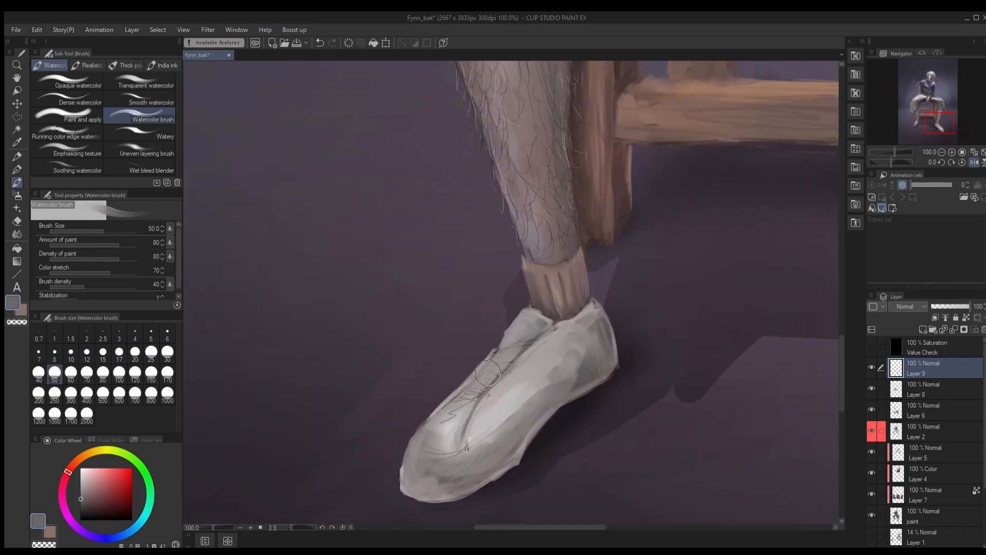
# Step: Paint over the sketched laces near the nearer shoe's ankle and darken the seam running down to its toe
pyautogui.press(']')
pyautogui.press(']')
pyautogui.moveTo(531, 331); pyautogui.dragTo(488, 385)
pyautogui.moveTo(454, 406); pyautogui.dragTo(403, 390)
# Step: Draw a thin line along the nearer shoe's sole in a sampled very dark purple, using a fine Watercolor brush
pyautogui.keyDown('alt'); pyautogui.click(558, 234); pyautogui.keyUp('alt')
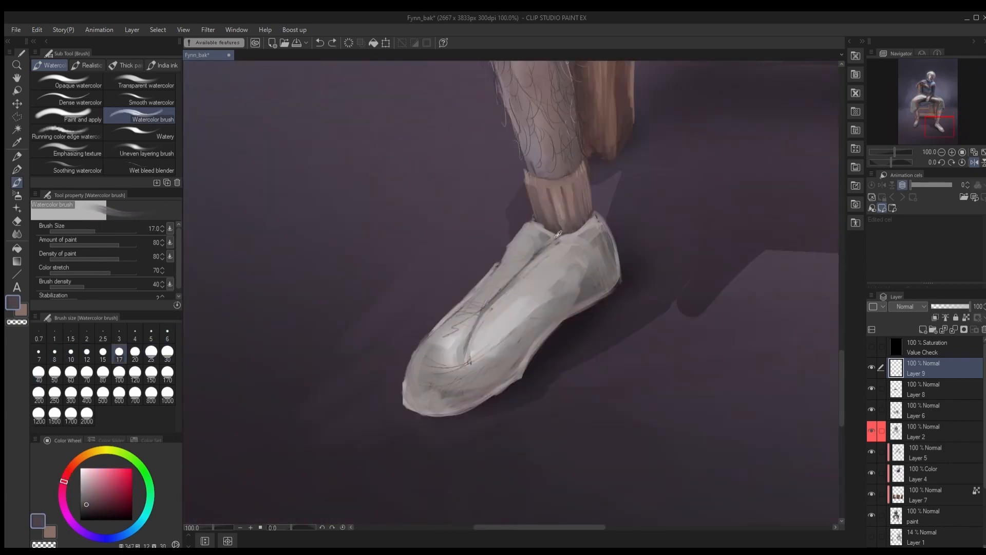
pyautogui.press('[')
pyautogui.press('[')
pyautogui.press('[')
pyautogui.press('[')
pyautogui.press('[')
pyautogui.press('[')
pyautogui.press('[')
pyautogui.press('[')
pyautogui.press('[')
pyautogui.keyDown('alt'); pyautogui.click(473, 327); pyautogui.keyUp('alt')
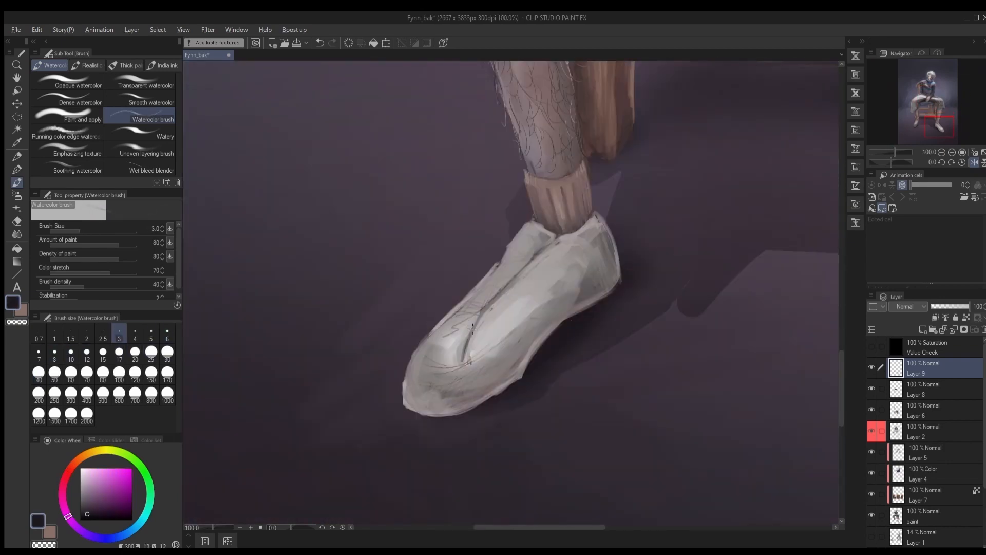
pyautogui.press('[')
pyautogui.press('[')
pyautogui.press('[')
pyautogui.press('[')
pyautogui.moveTo(575, 298); pyautogui.dragTo(472, 395)
# Step: Sample light grey from the nearer shoe for the Watercolor brush at size 17, and save the painting
pyautogui.press(']')
pyautogui.press(']')
pyautogui.press(']')
pyautogui.press(']')
pyautogui.press(']')
pyautogui.press(']')
pyautogui.press(']')
pyautogui.press(']')
pyautogui.keyDown('alt'); pyautogui.click(456, 326); pyautogui.keyUp('alt')
pyautogui.scroll(-5, 476, 441)
pyautogui.hotkey('ctrl', 's')
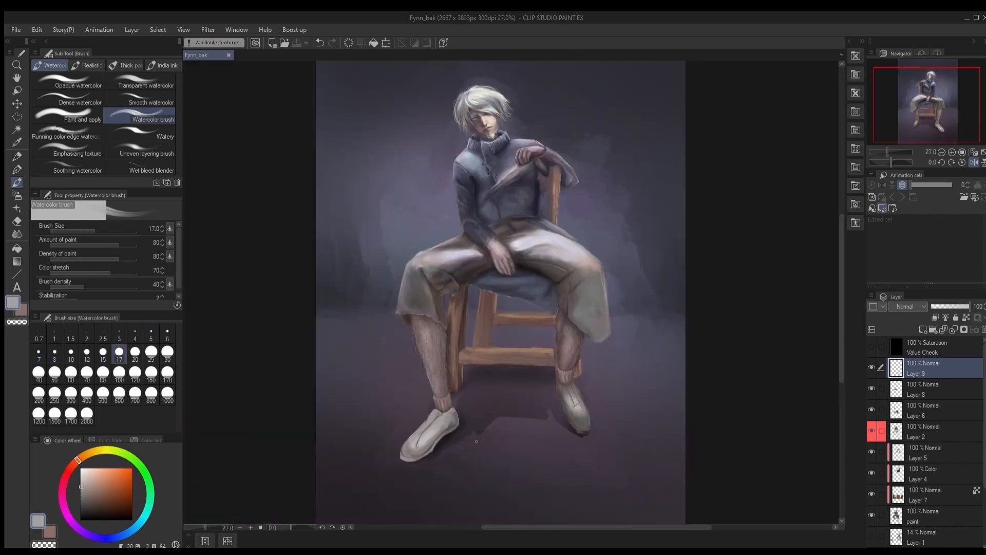
# Step: Touch up the nearer shoe's seam and outline the farther shoe's edge in pale grey, using the Watercolor brush at size 17
pyautogui.scroll(5, 474, 442)
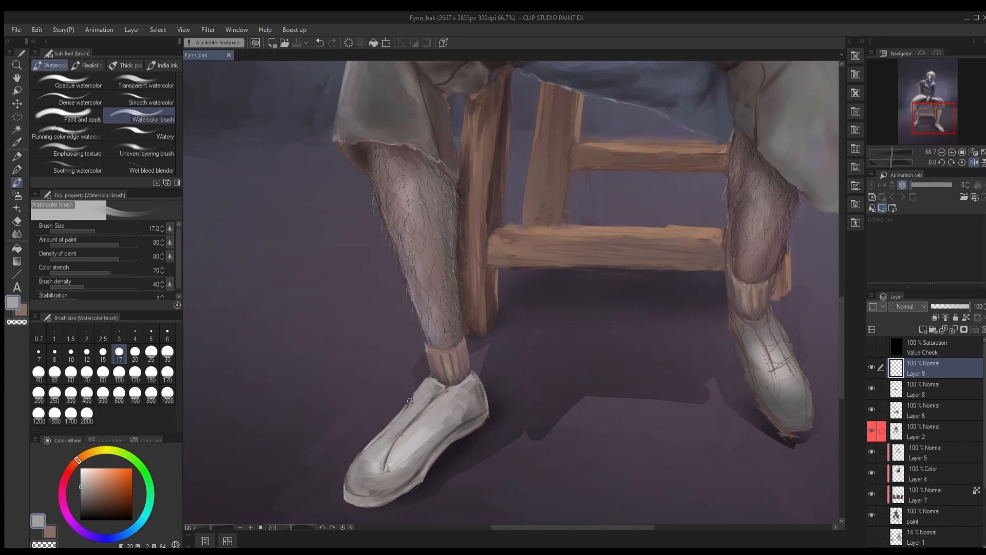
pyautogui.moveTo(377, 463); pyautogui.dragTo(387, 448)
pyautogui.keyDown('alt'); pyautogui.click(390, 445); pyautogui.keyUp('alt')
pyautogui.moveTo(296, 437); pyautogui.dragTo(272, 361)
pyautogui.moveTo(711, 269)
pyautogui.mouseDown()
pyautogui.moveTo(708, 245)
pyautogui.moveTo(755, 349)
pyautogui.mouseUp()
pyautogui.keyDown('alt'); pyautogui.click(396, 368); pyautogui.keyUp('alt')
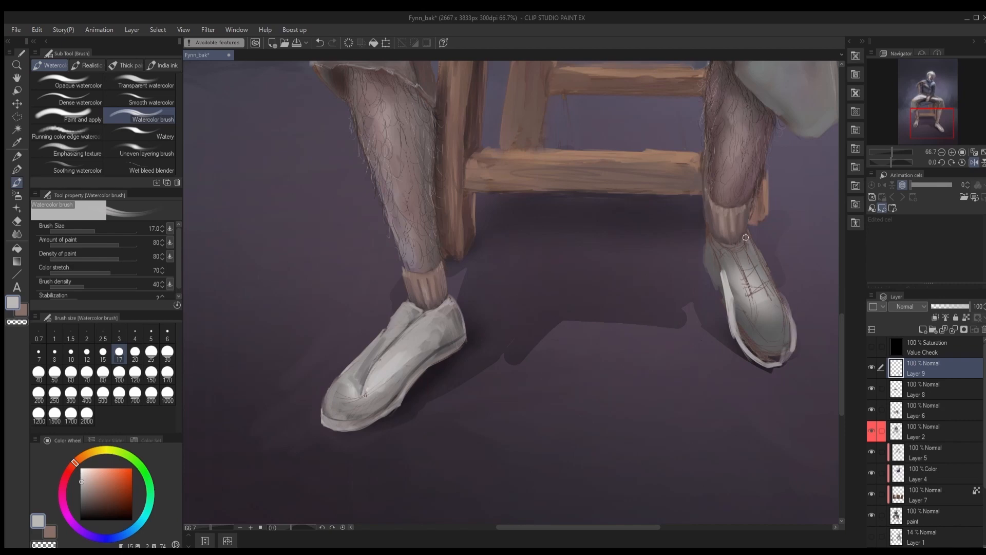
# Step: Complete the farther shoe's pale outline and fill its surface with sampled light grey, using the Watercolor brush at size 60
pyautogui.moveTo(746, 237); pyautogui.dragTo(788, 314)
pyautogui.keyDown('alt'); pyautogui.click(799, 319); pyautogui.keyUp('alt')
pyautogui.keyDown('alt'); pyautogui.click(794, 328); pyautogui.keyUp('alt')
pyautogui.press(']')
pyautogui.press(']')
pyautogui.press(']')
pyautogui.press(']')
pyautogui.press(']')
pyautogui.press(']')
pyautogui.moveTo(783, 350)
pyautogui.mouseDown()
pyautogui.moveTo(760, 331)
pyautogui.moveTo(770, 305)
pyautogui.moveTo(739, 253)
pyautogui.mouseUp()
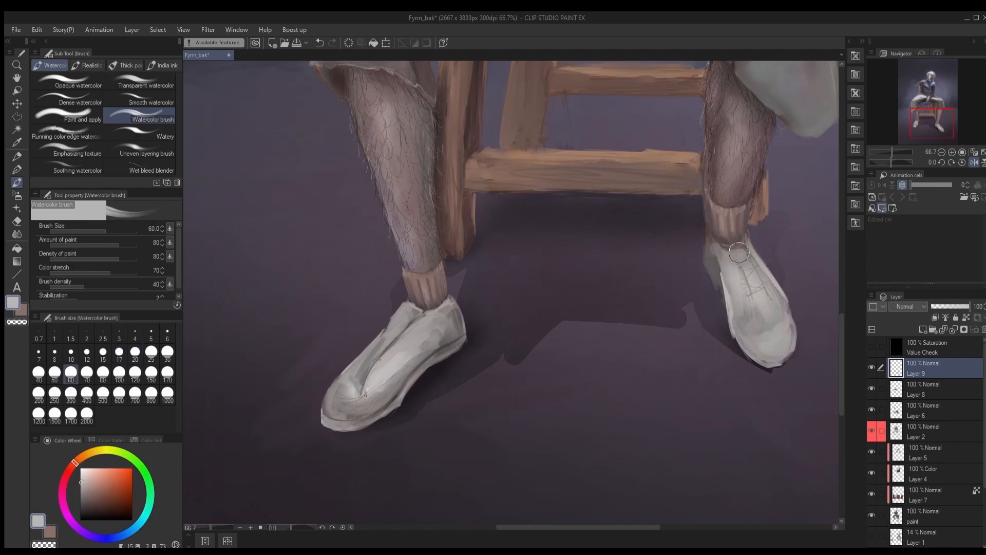
# Step: Draw a dark seam down the farther shoe in sampled very dark purple, using a fine Watercolor brush
pyautogui.press('[')
pyautogui.press('[')
pyautogui.press('[')
pyautogui.press('[')
pyautogui.press('[')
pyautogui.press('[')
pyautogui.press('[')
pyautogui.press('[')
pyautogui.press('[')
pyautogui.press('[')
pyautogui.press('[')
pyautogui.press('[')
pyautogui.keyDown('alt'); pyautogui.click(445, 360); pyautogui.keyUp('alt')
pyautogui.moveTo(752, 300)
pyautogui.mouseDown()
pyautogui.moveTo(756, 332)
pyautogui.moveTo(780, 348)
pyautogui.moveTo(783, 369)
pyautogui.mouseUp()
# Step: Add long thin fold lines from the farther shoe's opening towards its toe in dark purple, with the Watercolor brush at size 7
pyautogui.press(']')
pyautogui.press(']')
pyautogui.press(']')
pyautogui.press(']')
pyautogui.press(']')
pyautogui.press('[')
pyautogui.press('[')
pyautogui.press('[')
pyautogui.press('[')
pyautogui.press('[')
pyautogui.press('[')
pyautogui.press('[')
pyautogui.press('[')
pyautogui.press('[')
pyautogui.press('[')
pyautogui.press(']')
pyautogui.press(']')
pyautogui.press(']')
pyautogui.press(']')
pyautogui.press(']')
pyautogui.press(']')
pyautogui.press(']')
pyautogui.press(']')
pyautogui.press(']')
pyautogui.press('[')
pyautogui.press('[')
pyautogui.press('[')
pyautogui.press('[')
pyautogui.press('[')
pyautogui.moveTo(323, 410)
pyautogui.mouseDown()
pyautogui.moveTo(388, 383)
pyautogui.moveTo(257, 391)
pyautogui.mouseUp()
pyautogui.press(']')
pyautogui.press(']')
pyautogui.press(']')
pyautogui.press(']')
pyautogui.press(']')
pyautogui.press('[')
pyautogui.press('[')
pyautogui.press('[')
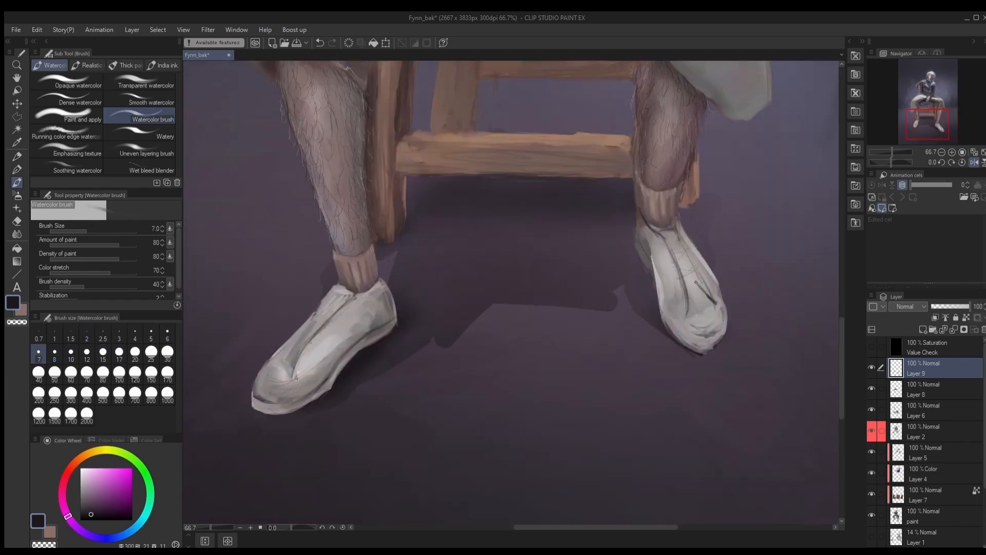
pyautogui.moveTo(678, 242); pyautogui.dragTo(712, 305)
# Step: Lock Layer 9's transparent pixels and shade the shoes in very dark purple, using the Soft airbrush at size 1000
pyautogui.press(']')
pyautogui.press(']')
pyautogui.press(']')
pyautogui.press(']')
pyautogui.press(']')
pyautogui.scroll(-12, 617, 382)
pyautogui.scroll(6, 611, 378)
pyautogui.click(965, 317)
pyautogui.scroll(4, 478, 417)
pyautogui.scroll(-6, 478, 417)
pyautogui.click(17, 196)
pyautogui.click(167, 394)
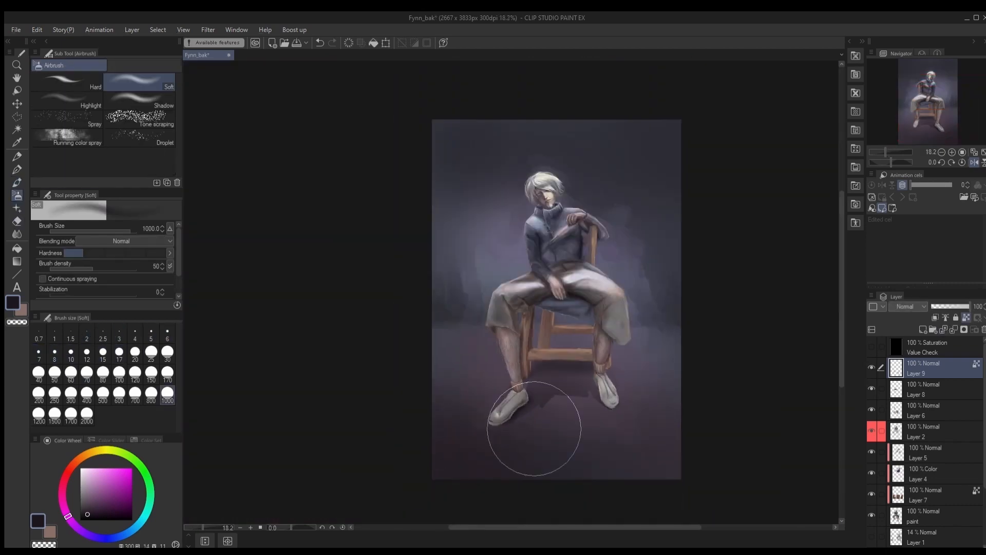
pyautogui.moveTo(532, 430); pyautogui.dragTo(643, 430)
# Step: Check the shoes in greyscale, tone them in sampled brownish grey with the Soft airbrush at size 500, and unlock the layer's transparent pixels
pyautogui.scroll(7, 519, 404)
pyautogui.click(872, 347)
pyautogui.scroll(-8, 632, 352)
pyautogui.keyDown('alt'); pyautogui.click(606, 380); pyautogui.keyUp('alt')
pyautogui.press('[')
pyautogui.press('[')
pyautogui.press('[')
pyautogui.press('[')
pyautogui.click(872, 348)
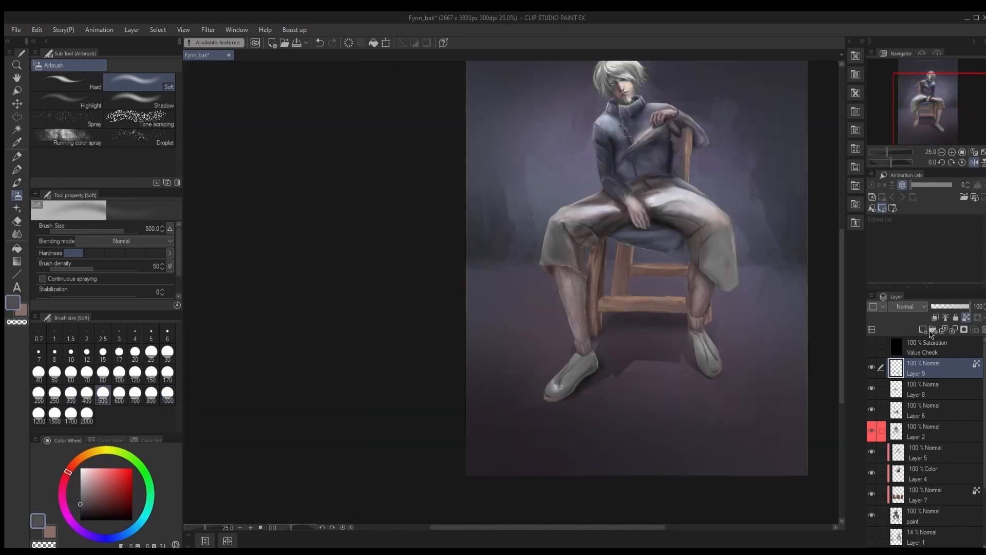
pyautogui.click(965, 317)
# Step: Rework the creases and edges of both shoes, using the Dense watercolor brush at size 17 and Paint and apply at size 40
pyautogui.scroll(7, 606, 346)
pyautogui.click(81, 481)
pyautogui.press('b')
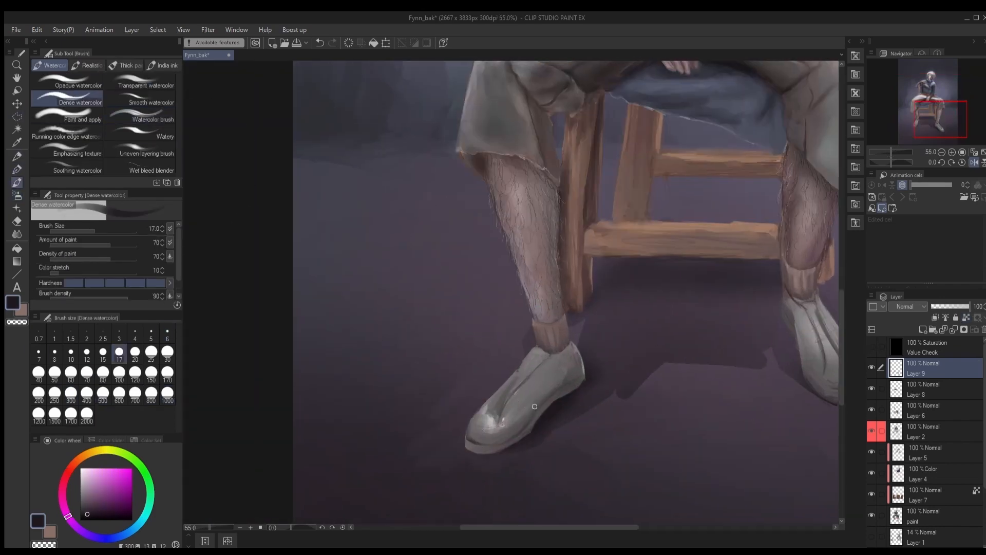
pyautogui.moveTo(549, 363); pyautogui.dragTo(514, 414)
pyautogui.moveTo(791, 293)
pyautogui.mouseDown()
pyautogui.moveTo(711, 315)
pyautogui.moveTo(793, 340)
pyautogui.mouseUp()
pyautogui.press('.')
pyautogui.press('.')
pyautogui.scroll(-5, 513, 427)
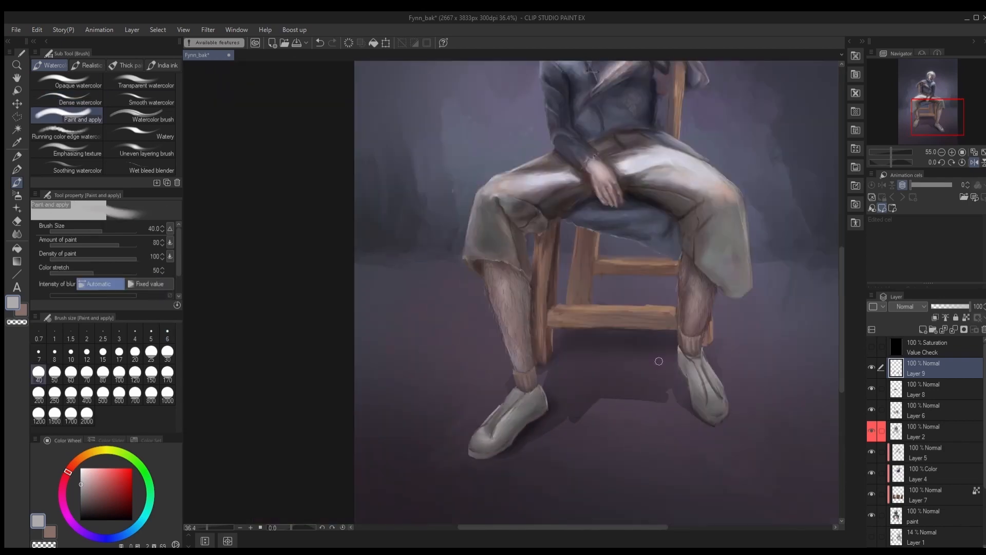
# Step: Draw crossing laces on the nearer shoe in pale blue with the Smooth India ink brush at size 10, and undo the last stroke
pyautogui.scroll(-2, 658, 361)
pyautogui.click(163, 66)
pyautogui.scroll(9, 582, 414)
pyautogui.moveTo(497, 401)
pyautogui.mouseDown()
pyautogui.moveTo(508, 423)
pyautogui.moveTo(512, 412)
pyautogui.mouseUp()
pyautogui.scroll(1, 591, 429)
pyautogui.moveTo(517, 376); pyautogui.dragTo(522, 392)
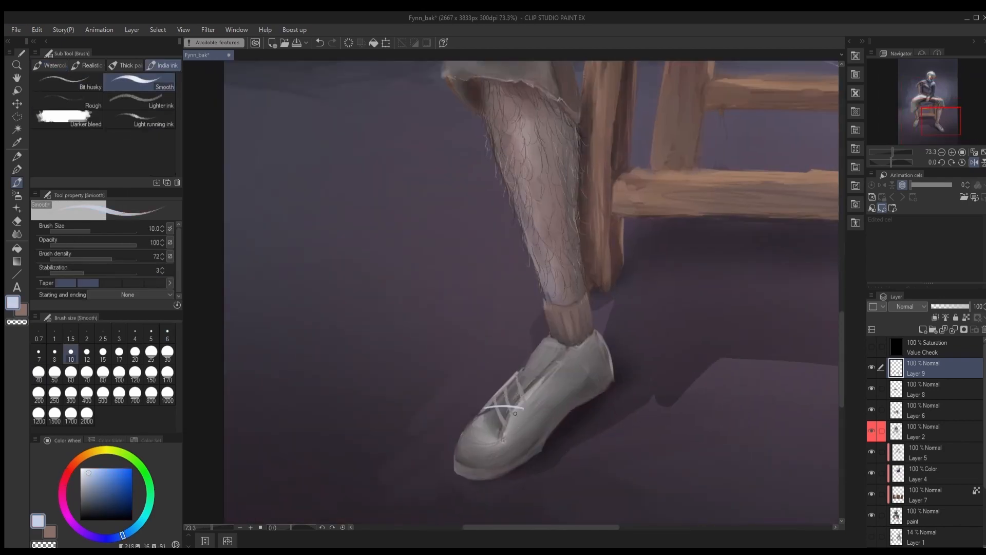
pyautogui.hotkey('ctrl', 'z')
# Step: Complete the nearer shoe's crossed laces in a sampled tone and add dark eyelets beside them
pyautogui.keyDown('alt'); pyautogui.click(496, 409); pyautogui.keyUp('alt')
pyautogui.click(528, 401)
pyautogui.press('x')
pyautogui.moveTo(683, 355); pyautogui.dragTo(454, 347)
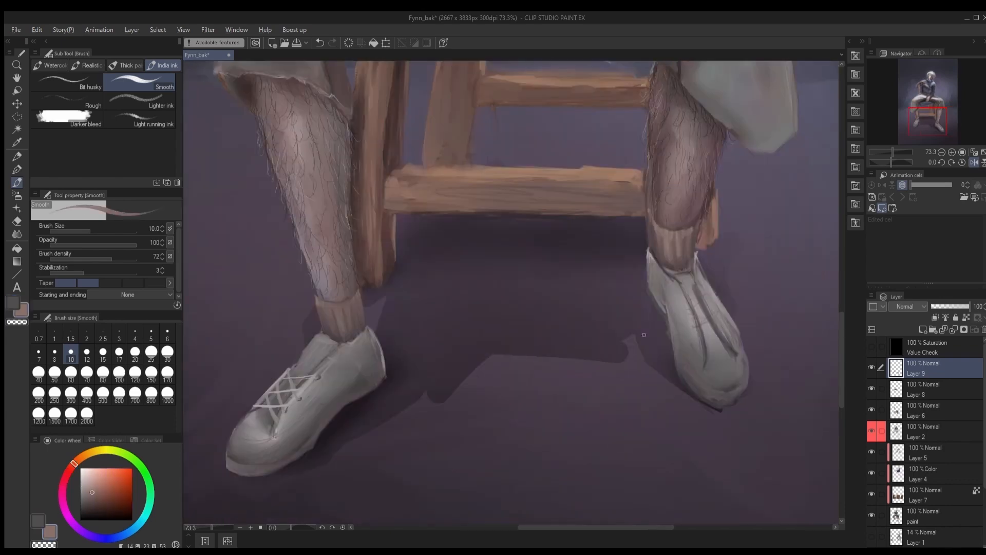
# Step: Draw the eyelets and crossing laces on the farther shoe with the Smooth India ink brush at size 10
pyautogui.moveTo(642, 334); pyautogui.dragTo(638, 297)
pyautogui.press('x')
pyautogui.press('x')
pyautogui.moveTo(462, 329)
pyautogui.mouseDown()
pyautogui.moveTo(640, 313)
pyautogui.moveTo(491, 324)
pyautogui.mouseUp()
pyautogui.moveTo(680, 259); pyautogui.dragTo(694, 243)
pyautogui.moveTo(687, 270); pyautogui.dragTo(702, 255)
# Step: Sample light grey from the nearer shoe's laces and refine the lacing, undoing the last unwanted stroke
pyautogui.moveTo(631, 298); pyautogui.dragTo(780, 298)
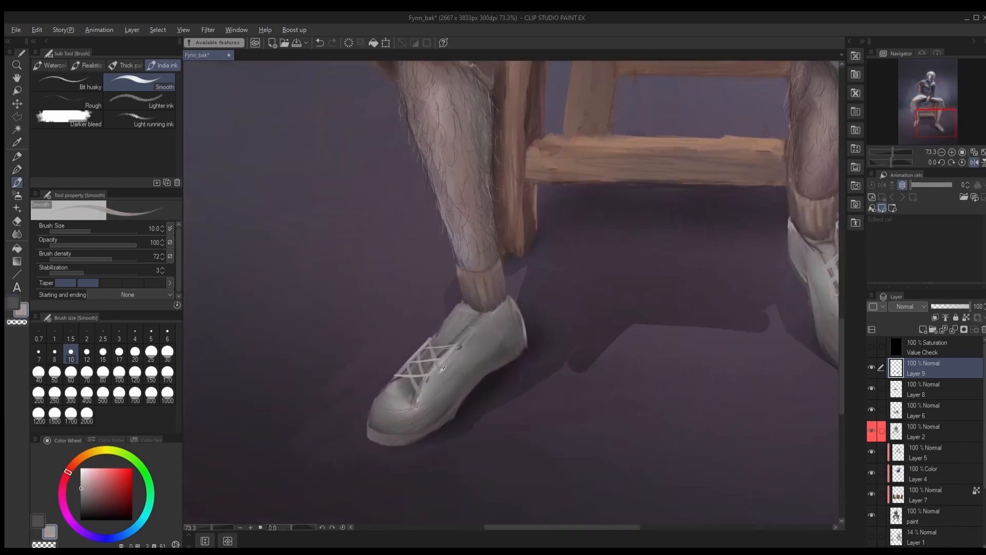
pyautogui.keyDown('alt'); pyautogui.click(442, 351); pyautogui.keyUp('alt')
pyautogui.moveTo(667, 308); pyautogui.dragTo(452, 292)
pyautogui.hotkey('ctrl', 'z')
pyautogui.moveTo(621, 270)
pyautogui.mouseDown()
pyautogui.moveTo(650, 276)
pyautogui.moveTo(424, 309)
pyautogui.mouseUp()
# Step: Touch up the shoes' laces with a smaller watercolor brush and save the painting
pyautogui.click(50, 66)
pyautogui.press('[')
pyautogui.press('[')
pyautogui.press('[')
pyautogui.press('[')
pyautogui.press('[')
pyautogui.press('[')
pyautogui.moveTo(629, 248); pyautogui.dragTo(458, 286)
pyautogui.scroll(-3, 642, 267)
pyautogui.scroll(2, 642, 372)
pyautogui.hotkey('ctrl', 's')
# Step: Paint ridged sole treads around both shoes in light greyish tones, using the Watercolor brush at size 10
pyautogui.click(139, 116)
pyautogui.click(85, 455)
pyautogui.click(87, 479)
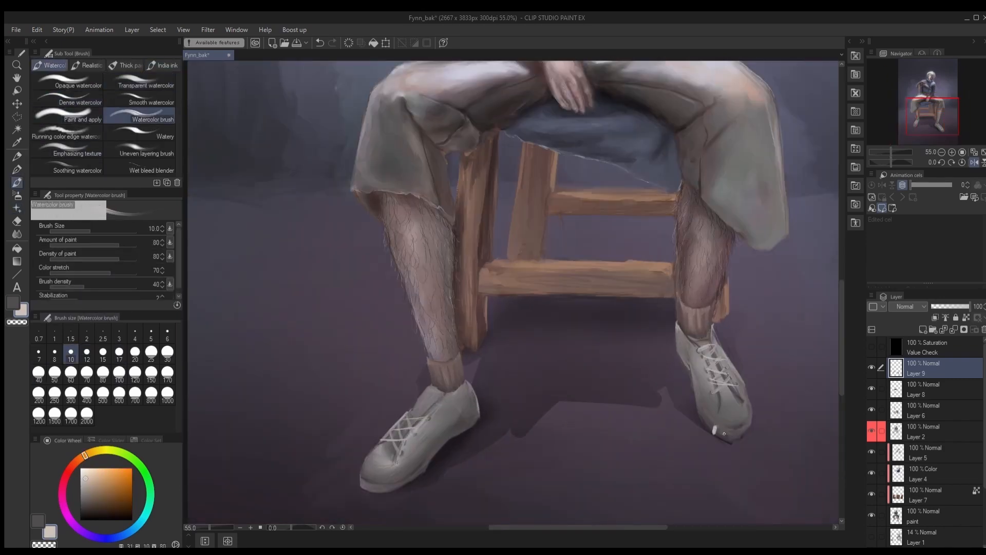
pyautogui.keyDown('alt'); pyautogui.click(719, 432); pyautogui.keyUp('alt')
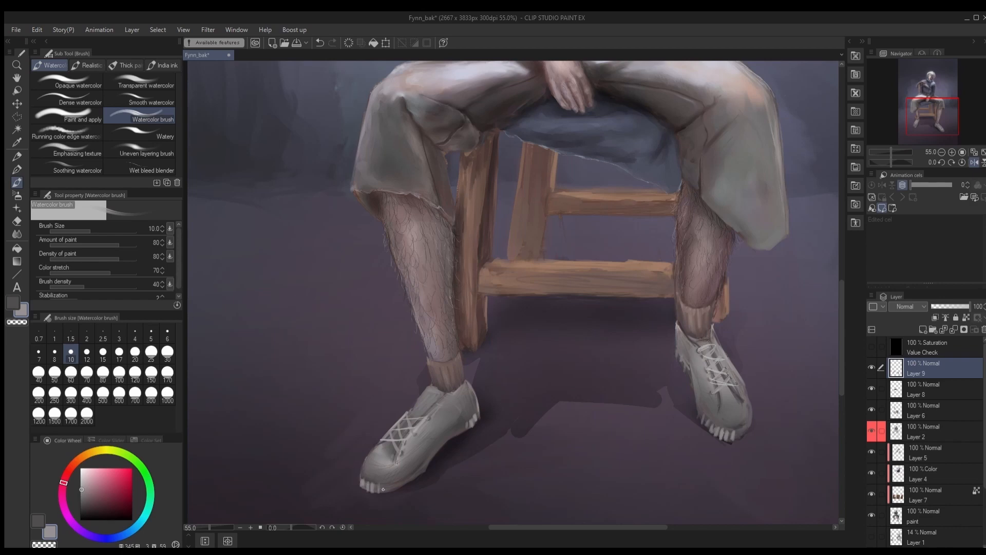
pyautogui.moveTo(737, 436); pyautogui.dragTo(743, 430)
pyautogui.scroll(-3, 550, 206)
pyautogui.scroll(1, 551, 287)
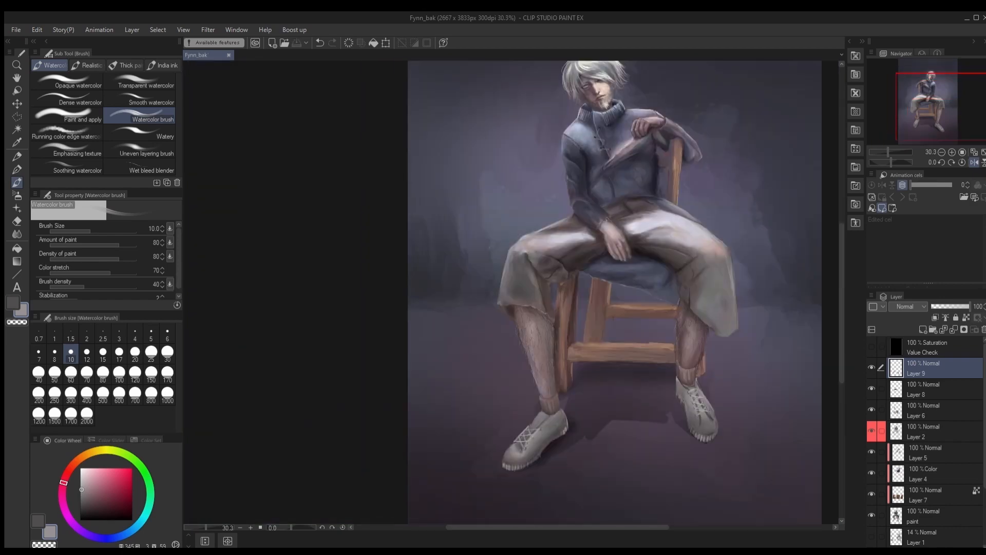
# Step: Add a layer in Color blending mode and tint both shoes pale pink with the Soft airbrush at size 120
pyautogui.click(922, 330)
pyautogui.click(908, 307)
pyautogui.click(73, 465)
pyautogui.click(93, 473)
pyautogui.click(17, 195)
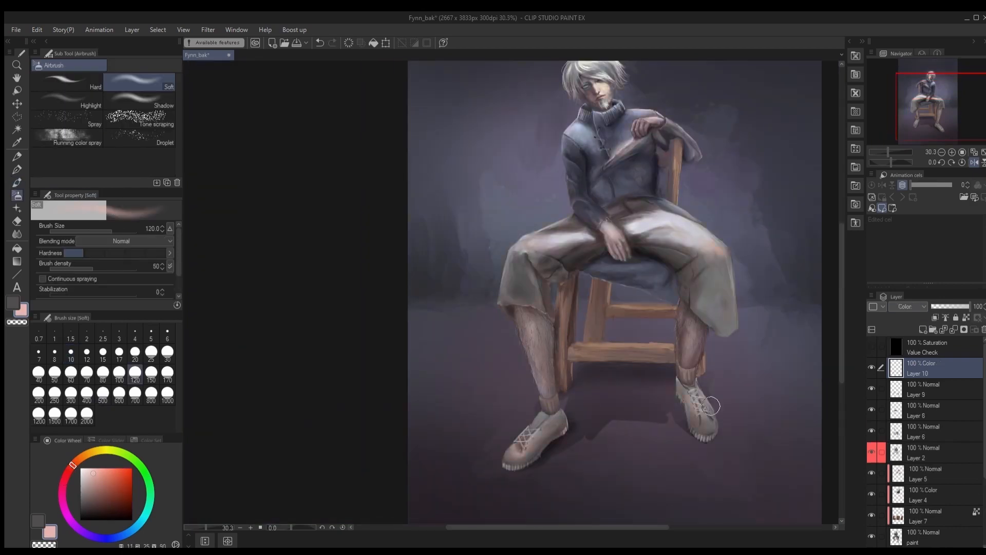
# Step: Add a Normal layer and detail the ribs of both socks in sampled greyish brown, using the Dense watercolor brush at size 6
pyautogui.click(923, 329)
pyautogui.click(89, 477)
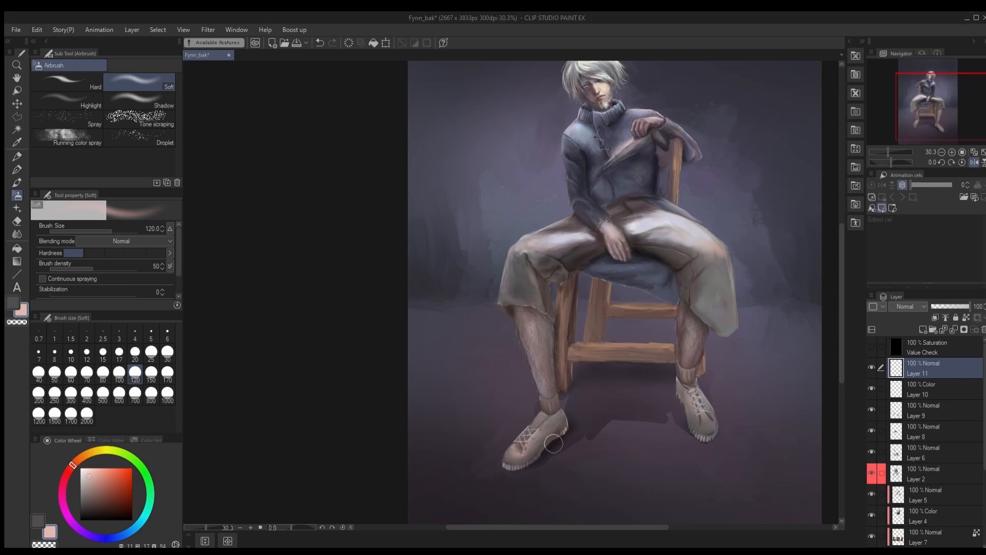
pyautogui.press('b')
pyautogui.scroll(5, 552, 406)
pyautogui.keyDown('alt'); pyautogui.click(537, 420); pyautogui.keyUp('alt')
pyautogui.scroll(-4, 536, 420)
pyautogui.scroll(4, 460, 427)
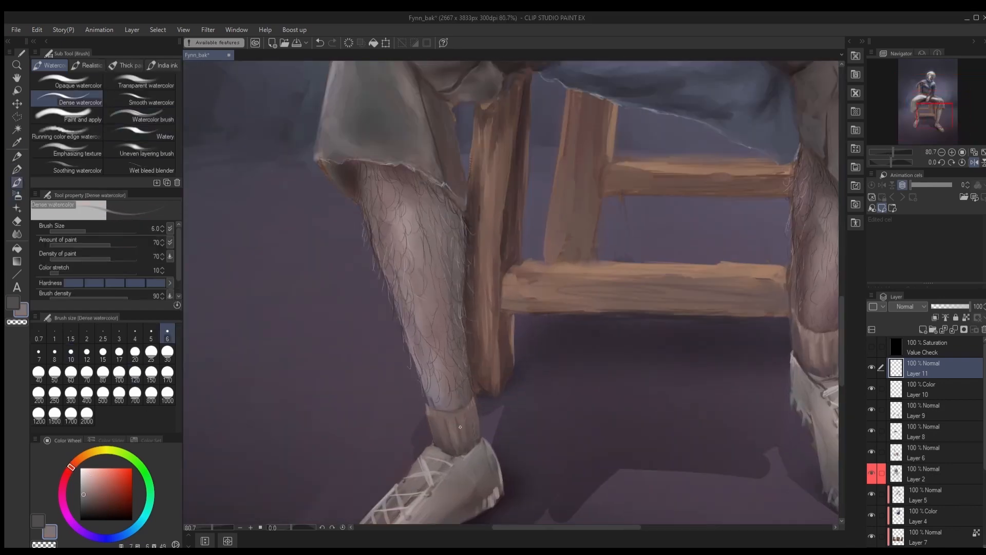
pyautogui.moveTo(443, 443); pyautogui.dragTo(438, 427)
pyautogui.moveTo(537, 389); pyautogui.dragTo(427, 398)
pyautogui.moveTo(677, 344); pyautogui.dragTo(710, 310)
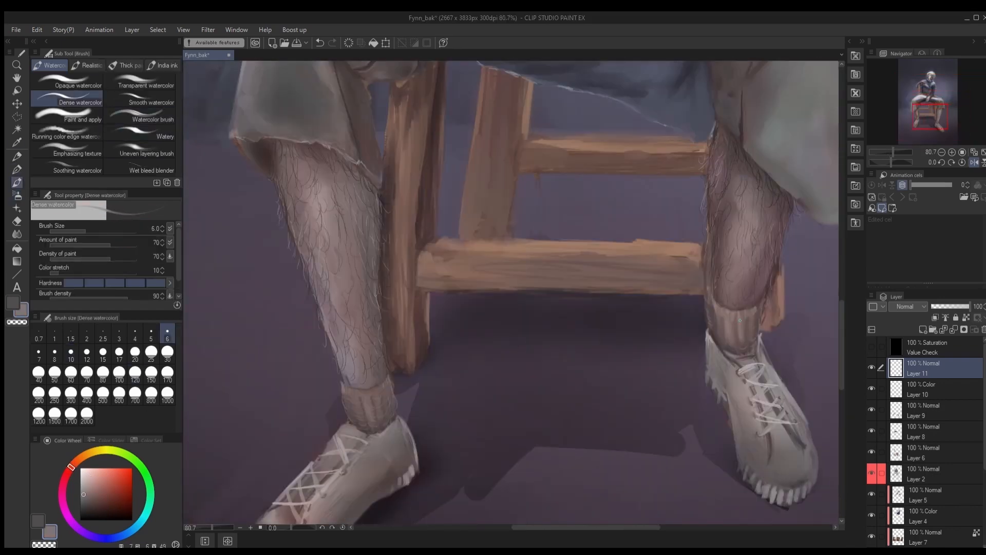
# Step: Select Layer 9 and soften the painted shoes with the Textured blender
pyautogui.click(87, 66)
pyautogui.click(923, 410)
pyautogui.click(139, 120)
pyautogui.moveTo(462, 411); pyautogui.dragTo(596, 272)
# Step: Shade both shoes on Layer 11 in greyish brown, using the Flat watercolor brush at size 25
pyautogui.click(139, 82)
pyautogui.click(922, 368)
pyautogui.click(151, 353)
pyautogui.moveTo(605, 334); pyautogui.dragTo(394, 330)
pyautogui.scroll(-3, 713, 302)
pyautogui.scroll(2, 596, 418)
pyautogui.moveTo(623, 415); pyautogui.dragTo(340, 421)
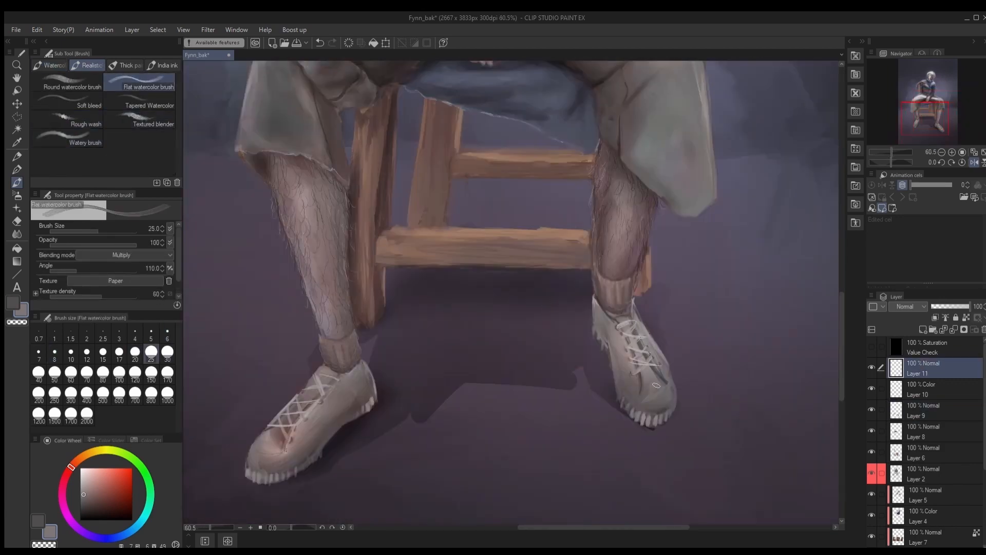
# Step: Refine the shading of the shoes on Layer 11 with the Tapered Watercolor brush at size 17 and Rough wash at size 12
pyautogui.scroll(-3, 637, 378)
pyautogui.click(139, 101)
pyautogui.scroll(2, 590, 406)
pyautogui.click(85, 476)
pyautogui.click(119, 353)
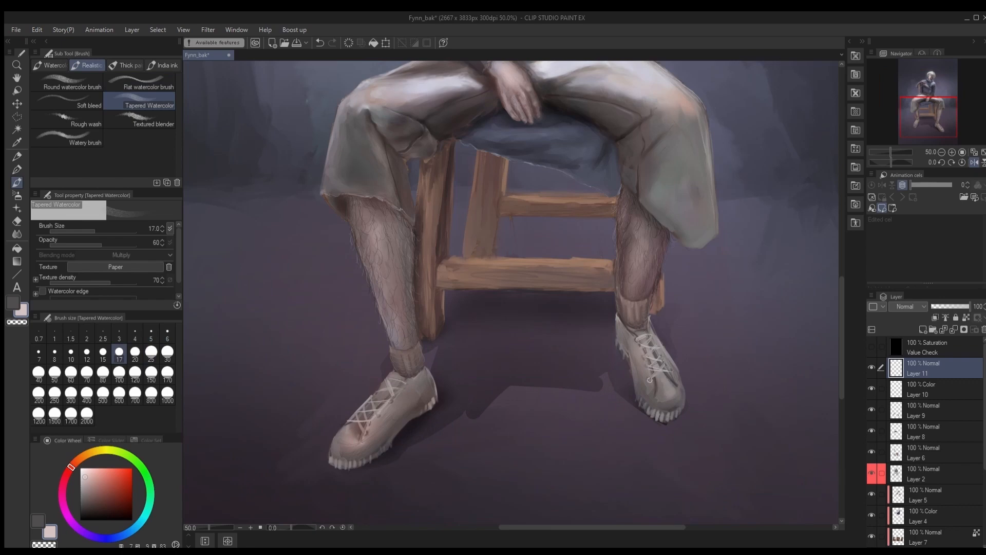
pyautogui.click(77, 121)
pyautogui.moveTo(382, 447); pyautogui.dragTo(483, 399)
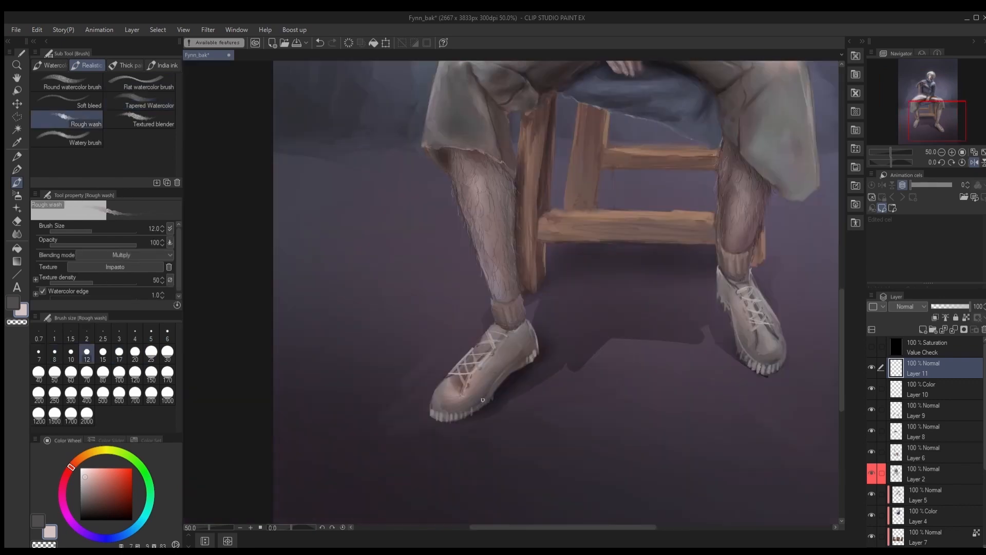
pyautogui.scroll(-3, 444, 391)
pyautogui.scroll(3, 418, 277)
# Step: Shade the trouser leg in sampled greyish mauve with the Tapered and Flat watercolor brushes, and soften it with the Textured blender
pyautogui.keyDown('alt'); pyautogui.click(469, 222); pyautogui.keyUp('alt')
pyautogui.click(139, 101)
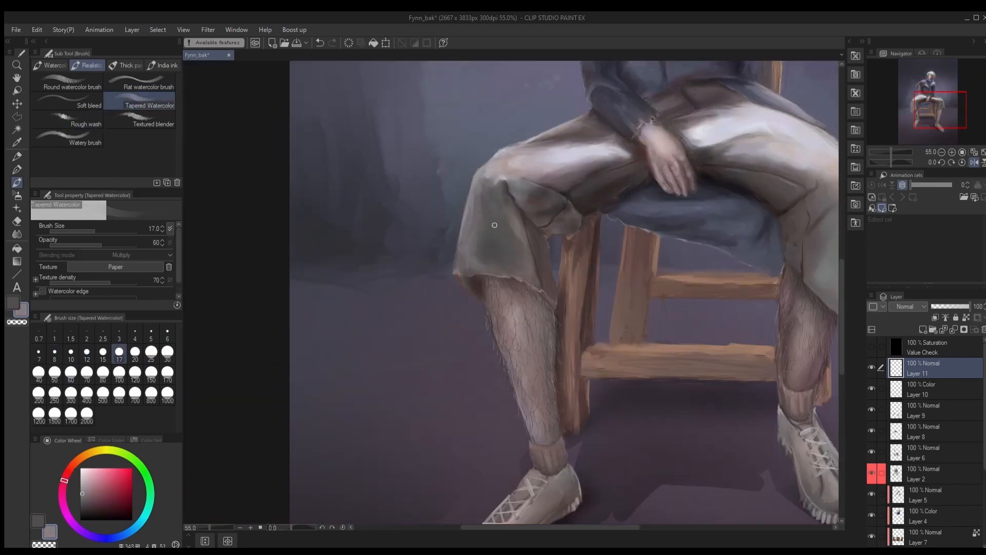
pyautogui.click(139, 83)
pyautogui.moveTo(459, 244); pyautogui.dragTo(461, 231)
pyautogui.click(140, 120)
pyautogui.moveTo(499, 197); pyautogui.dragTo(515, 255)
pyautogui.scroll(3, 511, 352)
# Step: Deepen the shading around the jacket and trouser waist with the Flat watercolor brush, and soften the strokes with the Textured blender at size 20
pyautogui.click(139, 82)
pyautogui.moveTo(652, 128)
pyautogui.mouseDown()
pyautogui.moveTo(510, 352)
pyautogui.moveTo(557, 314)
pyautogui.moveTo(600, 315)
pyautogui.moveTo(629, 333)
pyautogui.mouseUp()
pyautogui.press('^')
pyautogui.click(139, 120)
pyautogui.click(146, 83)
pyautogui.click(154, 103)
pyautogui.click(154, 121)
pyautogui.scroll(-3, 601, 313)
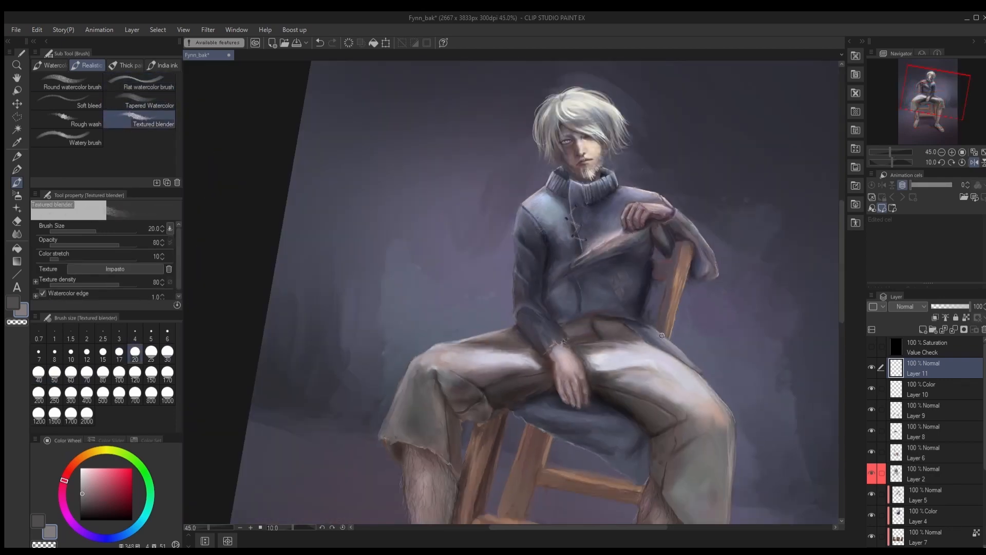
pyautogui.scroll(2, 462, 256)
pyautogui.hotkey('ctrl', 'z')
pyautogui.click(142, 83)
pyautogui.click(140, 120)
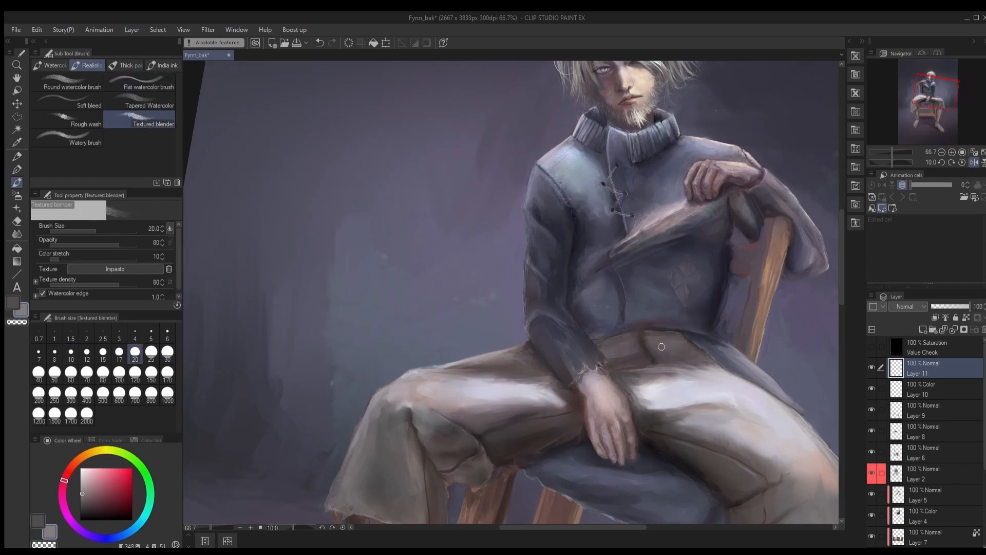
# Step: Flip the canvas view horizontally and group the painted figure layers up to Layer 11 into one folder
pyautogui.scroll(-3, 662, 346)
pyautogui.press('h')
pyautogui.hotkey('ctrl', '@')
pyautogui.scroll(-3, 942, 490)
pyautogui.click(919, 455)
pyautogui.scroll(3, 951, 465)
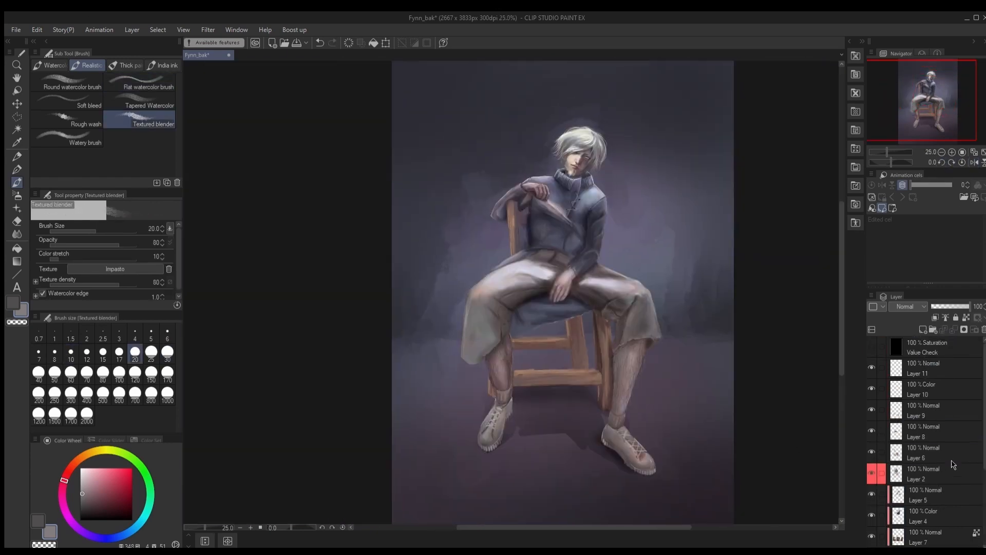
pyautogui.keyDown('shift'); pyautogui.click(924, 369); pyautogui.keyUp('shift')
pyautogui.hotkey('ctrl', 'g')
# Step: Duplicate the figure folder, hide the original and merge the copy into a single layer
pyautogui.click(890, 366)
pyautogui.hotkey('ctrl', 'j')
pyautogui.click(871, 382)
pyautogui.hotkey('alt', 'shift', 'e')
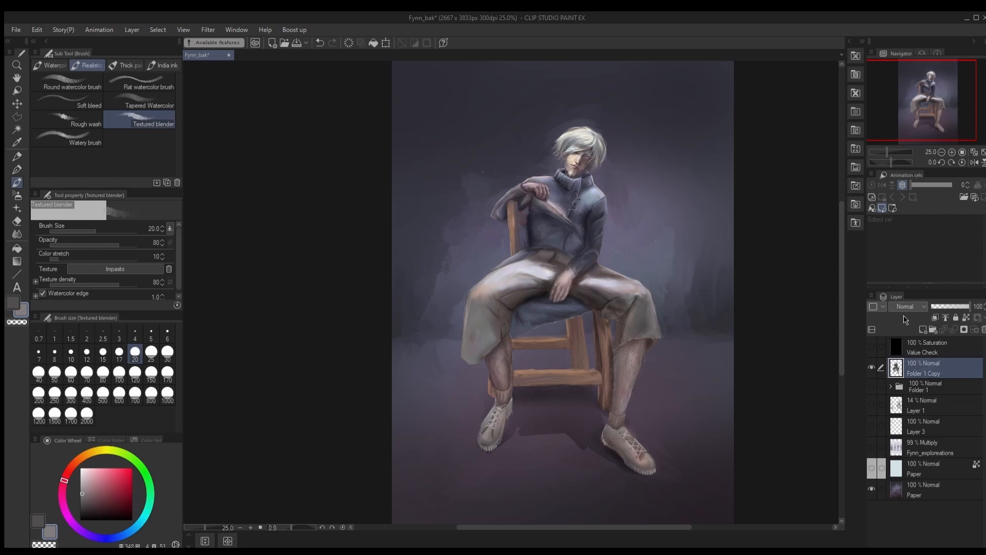
# Step: Add a new layer above the merged figure and change the Gradient erase preset's gradient colour to black
pyautogui.scroll(-1, 676, 168)
pyautogui.moveTo(607, 269); pyautogui.dragTo(559, 296)
pyautogui.click(17, 261)
pyautogui.hotkey('ctrl', 'shift', 'n')
pyautogui.click(67, 166)
pyautogui.moveTo(534, 408); pyautogui.dragTo(529, 91)
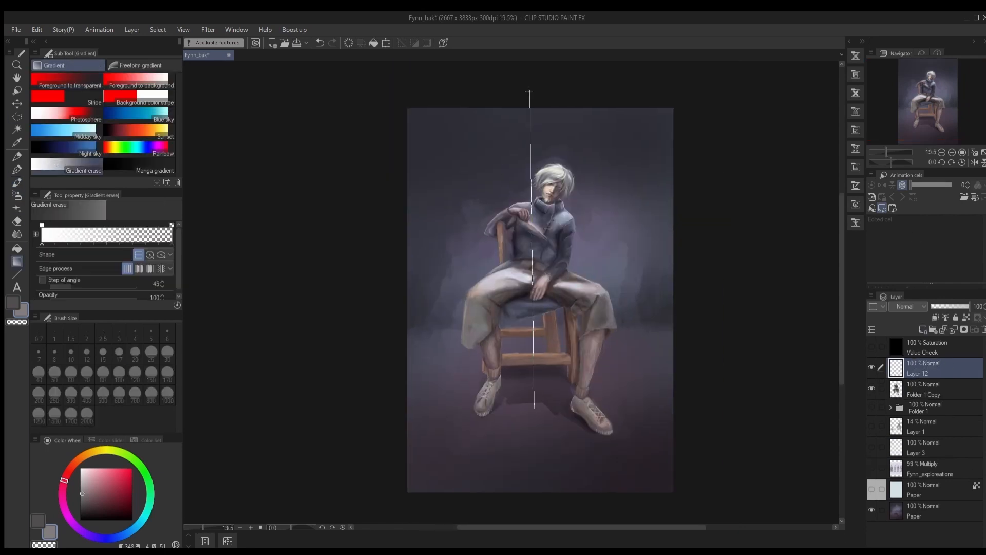
pyautogui.click(43, 225)
pyautogui.click(80, 520)
pyautogui.click(43, 225)
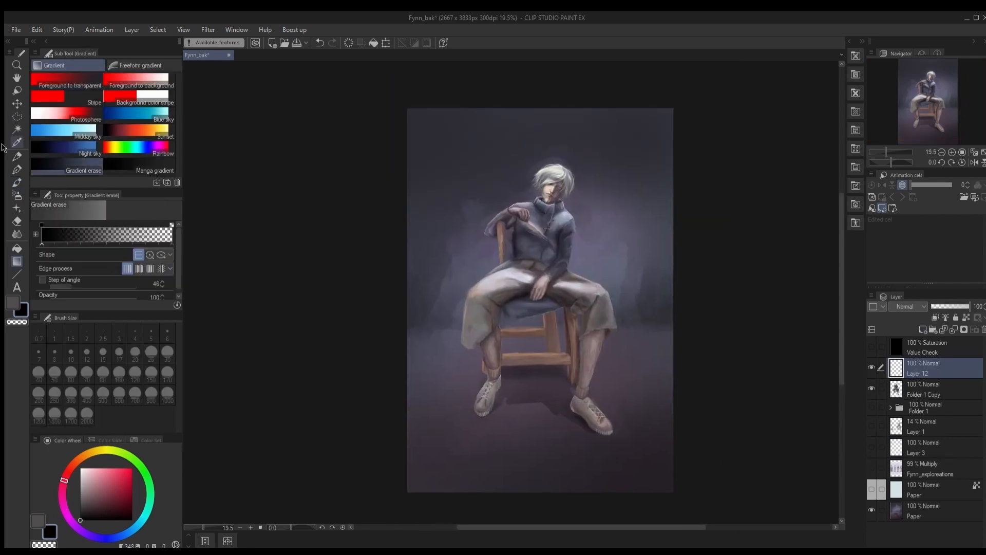
# Step: Try a downward Gradient erase over the figure on the Folder 1 Copy layer
pyautogui.click(924, 389)
pyautogui.moveTo(539, 180)
pyautogui.mouseDown()
pyautogui.moveTo(536, 401)
pyautogui.moveTo(532, 318)
pyautogui.mouseUp()
pyautogui.hotkey('ctrl', 'z')
# Step: Set the opacity of the Gradient erase preset to 34
pyautogui.scroll(-1, 61, 293)
pyautogui.click(79, 297)
pyautogui.scroll(-2, 523, 334)
pyautogui.scroll(3, 549, 320)
# Step: Fill Layer 12 with black, clipped to the merged figure below it
pyautogui.click(923, 368)
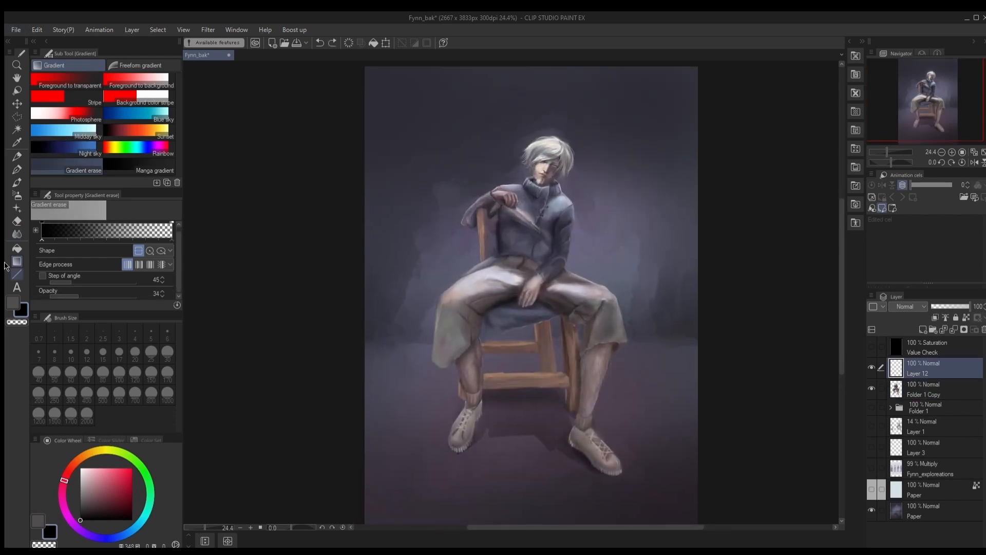
pyautogui.click(17, 248)
pyautogui.click(513, 308)
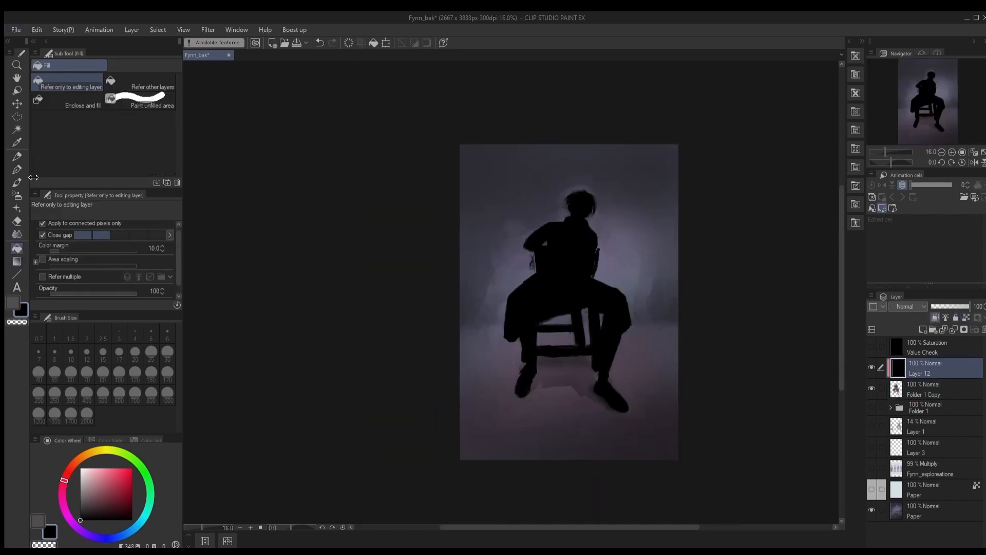
# Step: Fade the black fill towards the figure's head with Gradient erase and lower Layer 12's opacity
pyautogui.click(17, 261)
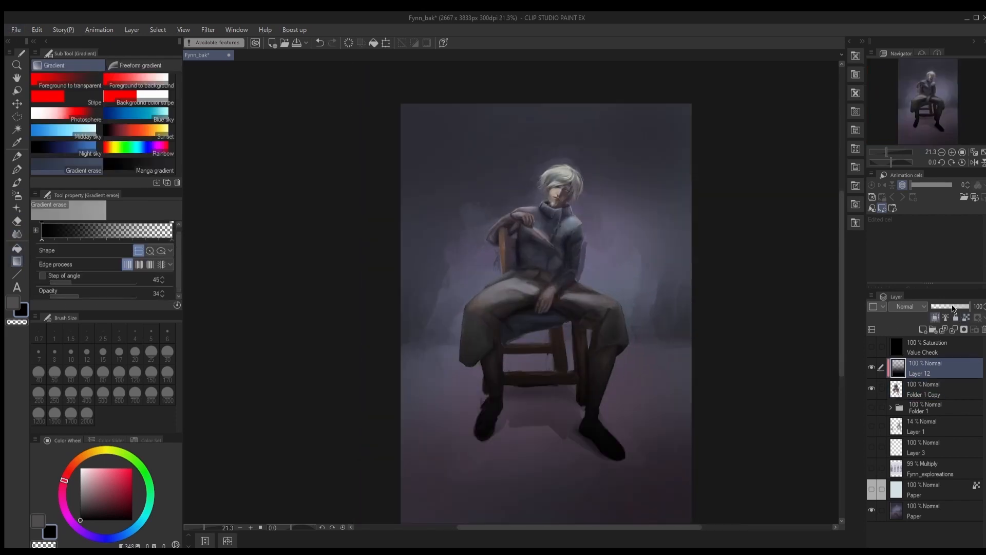
pyautogui.moveTo(948, 306); pyautogui.dragTo(938, 306)
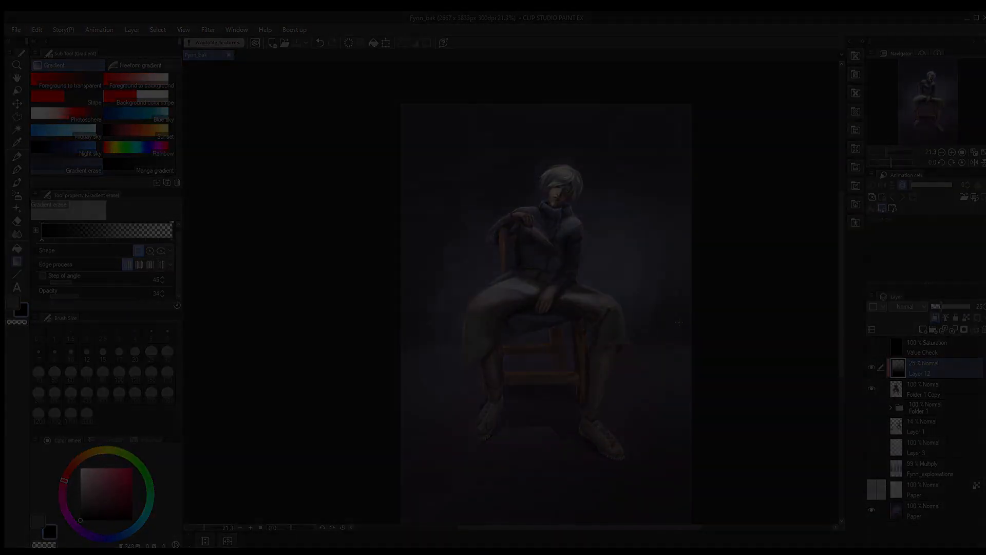